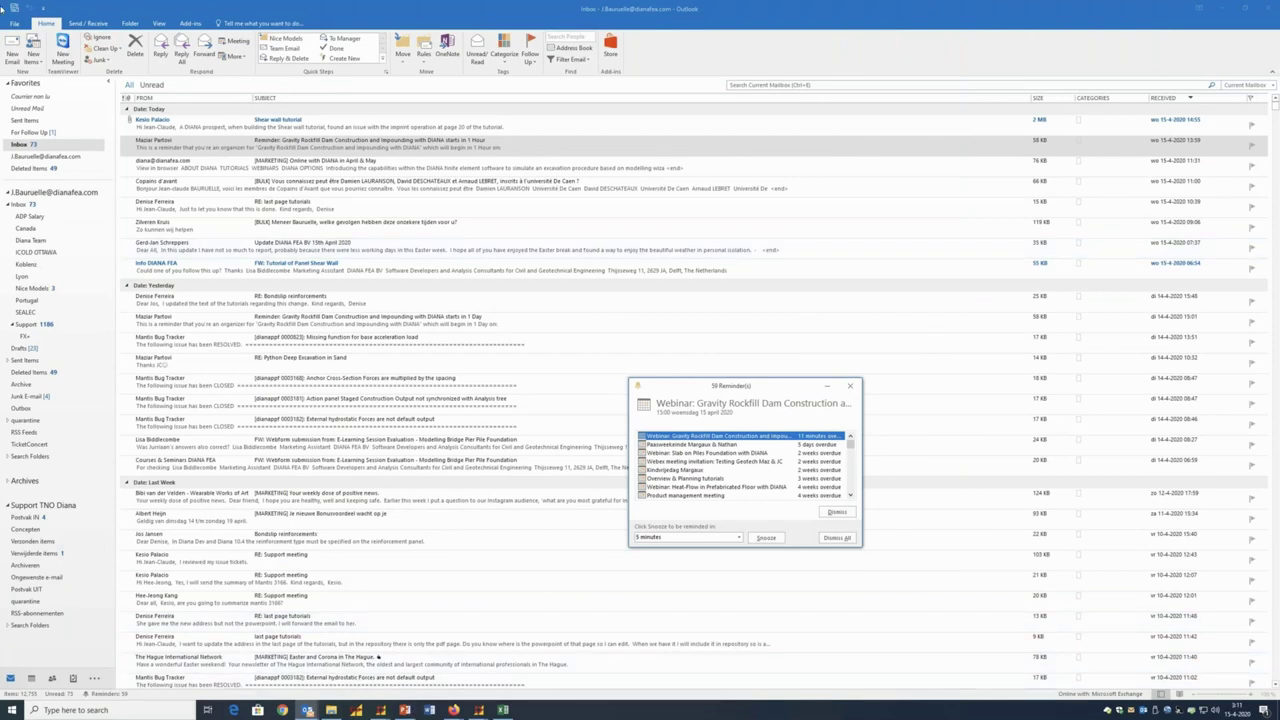
Minimize the Outlook window and the Reminders popup so the empty DIANA workspace shows
{"action": "left_click", "coordinate": [1221, 9]}
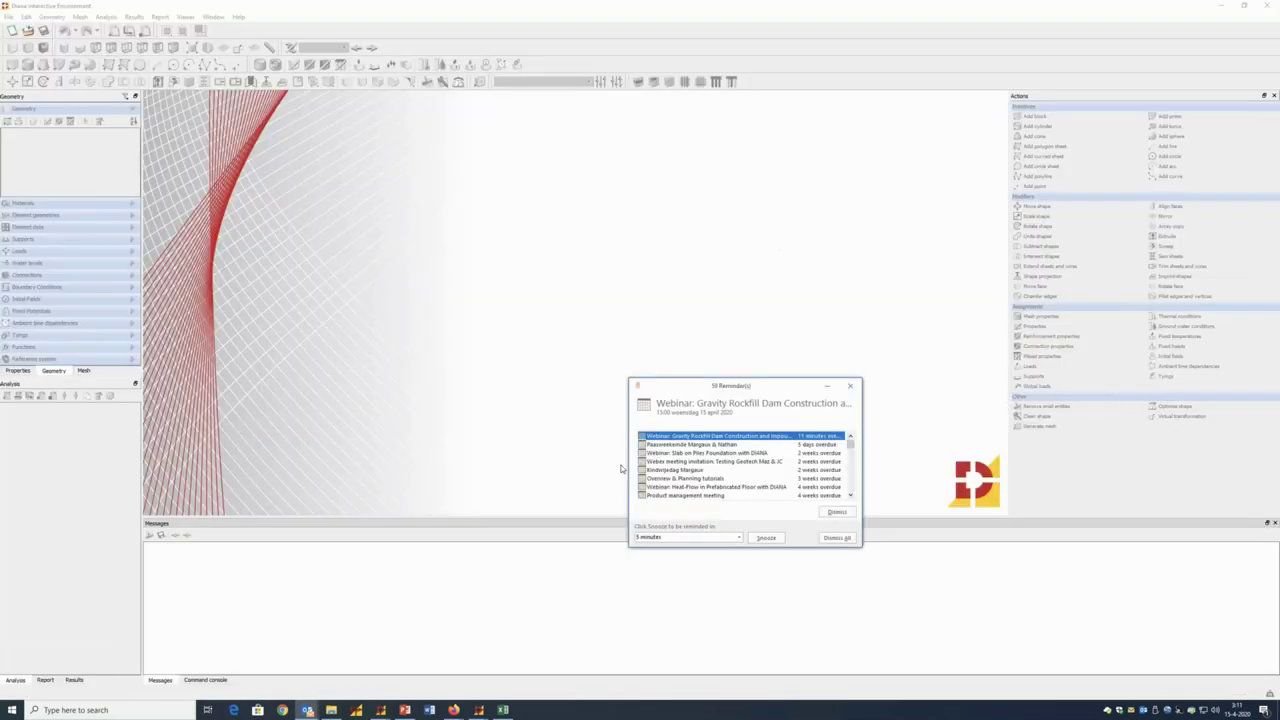
{"action": "left_click", "coordinate": [823, 388]}
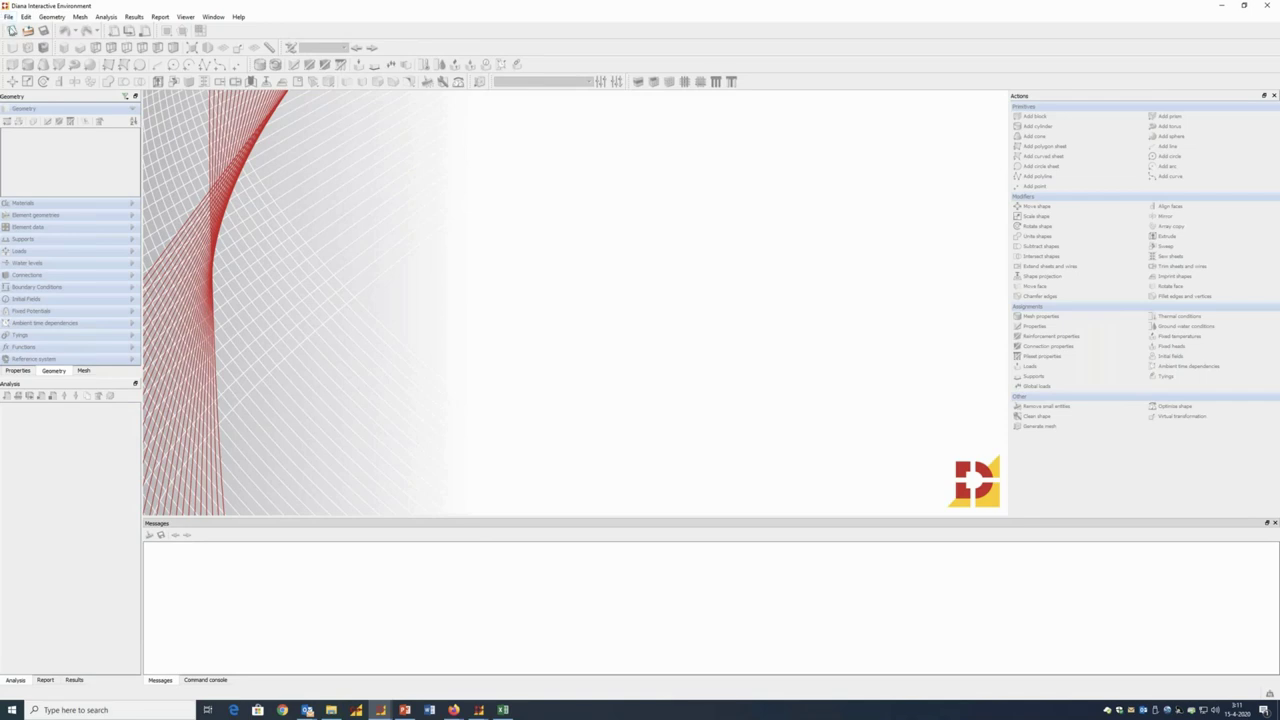
Start a new project named GravityDam_Demo, located in the e-learning folder
{"action": "left_click", "coordinate": [11, 31]}
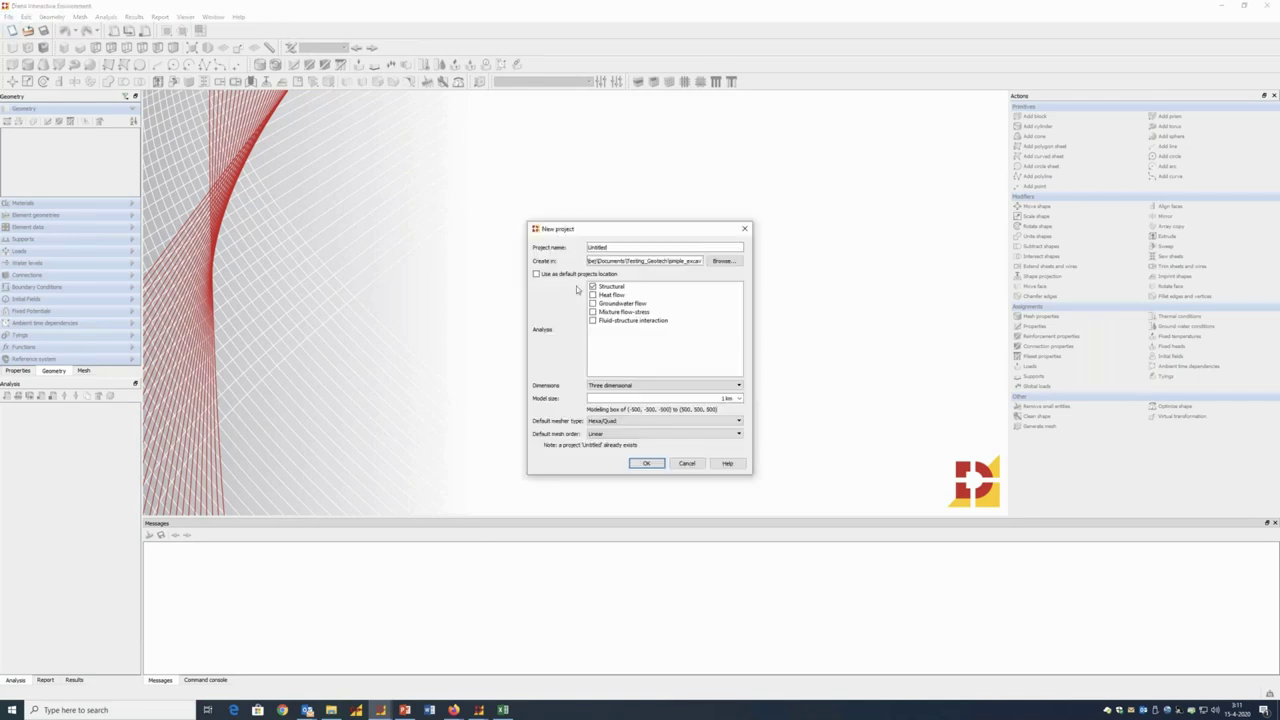
{"action": "left_click_drag", "start_coordinate": [627, 230], "coordinate": [607, 212]}
{"action": "left_click", "coordinate": [618, 226]}
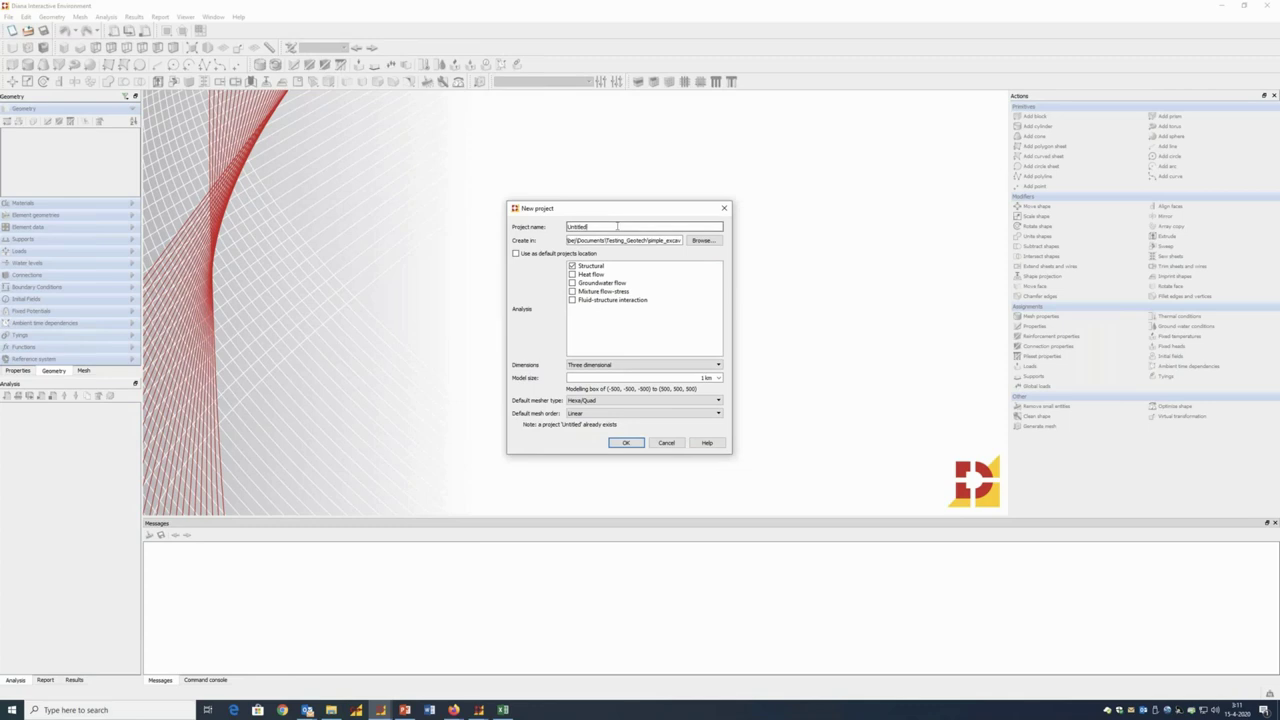
{"action": "key", "text": "BackSpace"}
{"action": "key", "text": "BackSpace"}
{"action": "key", "text": "BackSpace"}
{"action": "key", "text": "BackSpace"}
{"action": "key", "text": "BackSpace"}
{"action": "type", "text": "GravityDam_Demo"}
{"action": "left_click", "coordinate": [698, 242]}
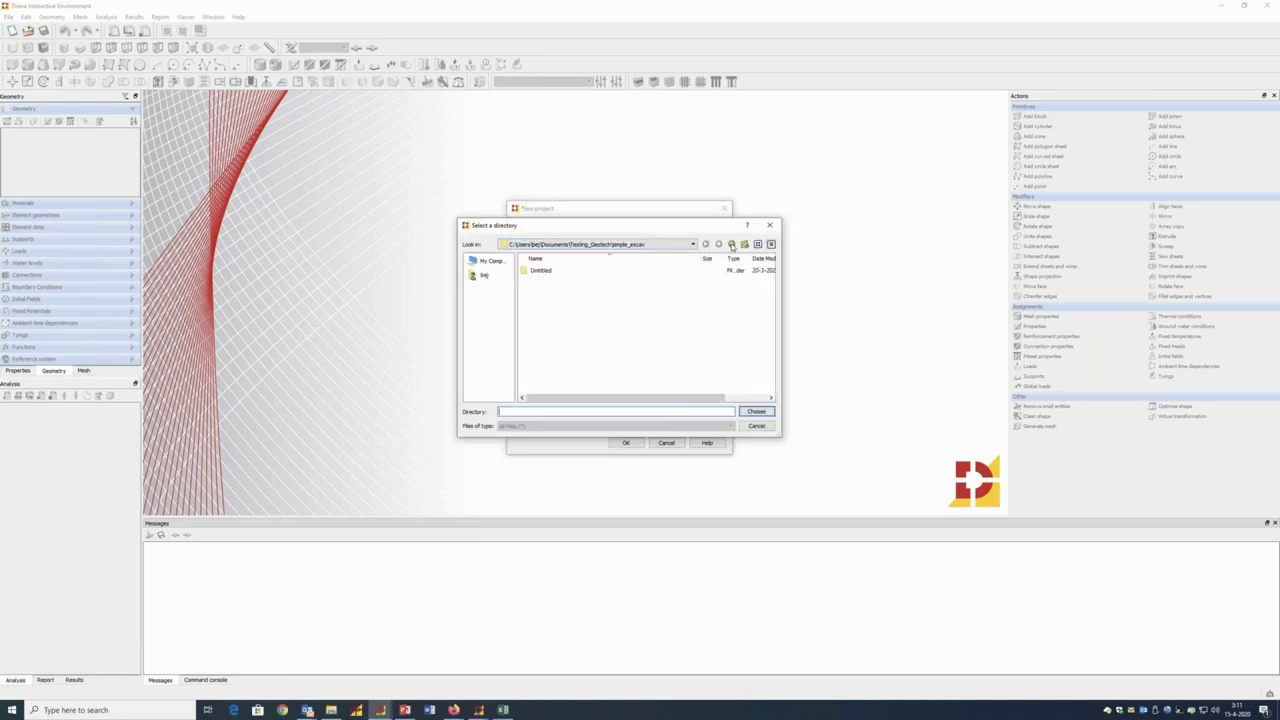
{"action": "left_click", "coordinate": [731, 245]}
{"action": "left_click", "coordinate": [731, 245]}
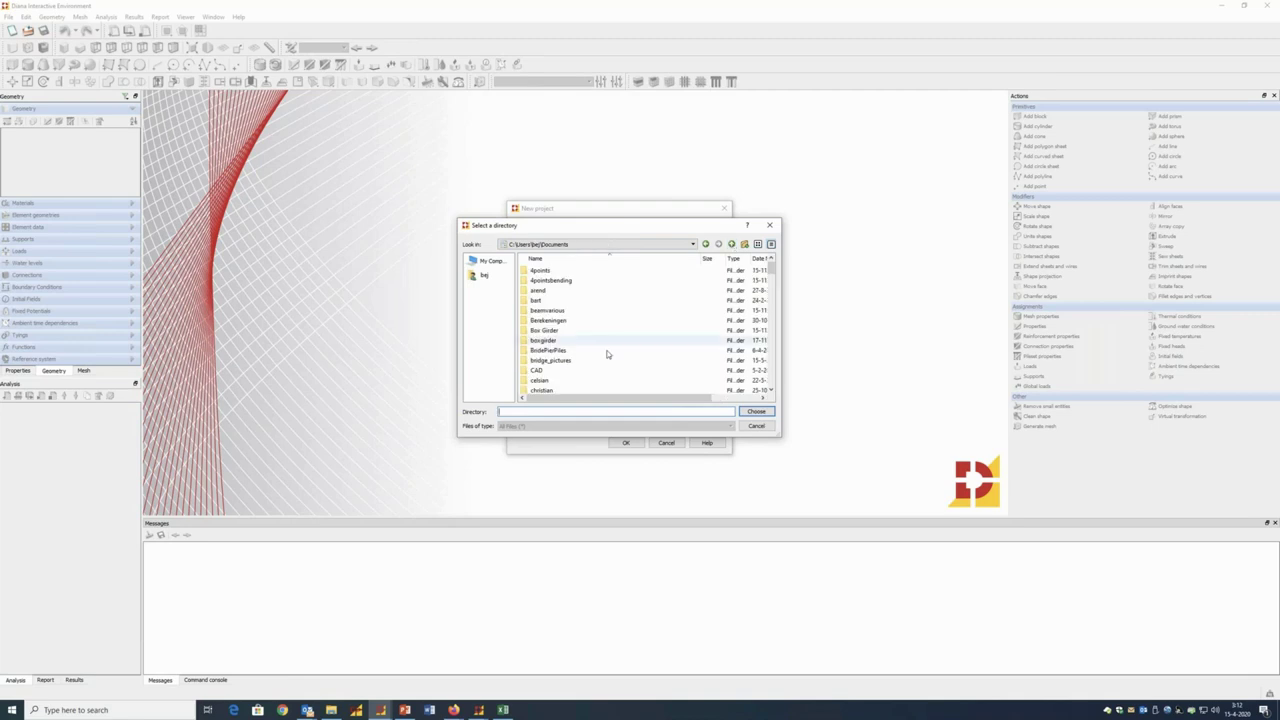
{"action": "scroll", "coordinate": [576, 355], "scroll_direction": "down", "scroll_amount": 2}
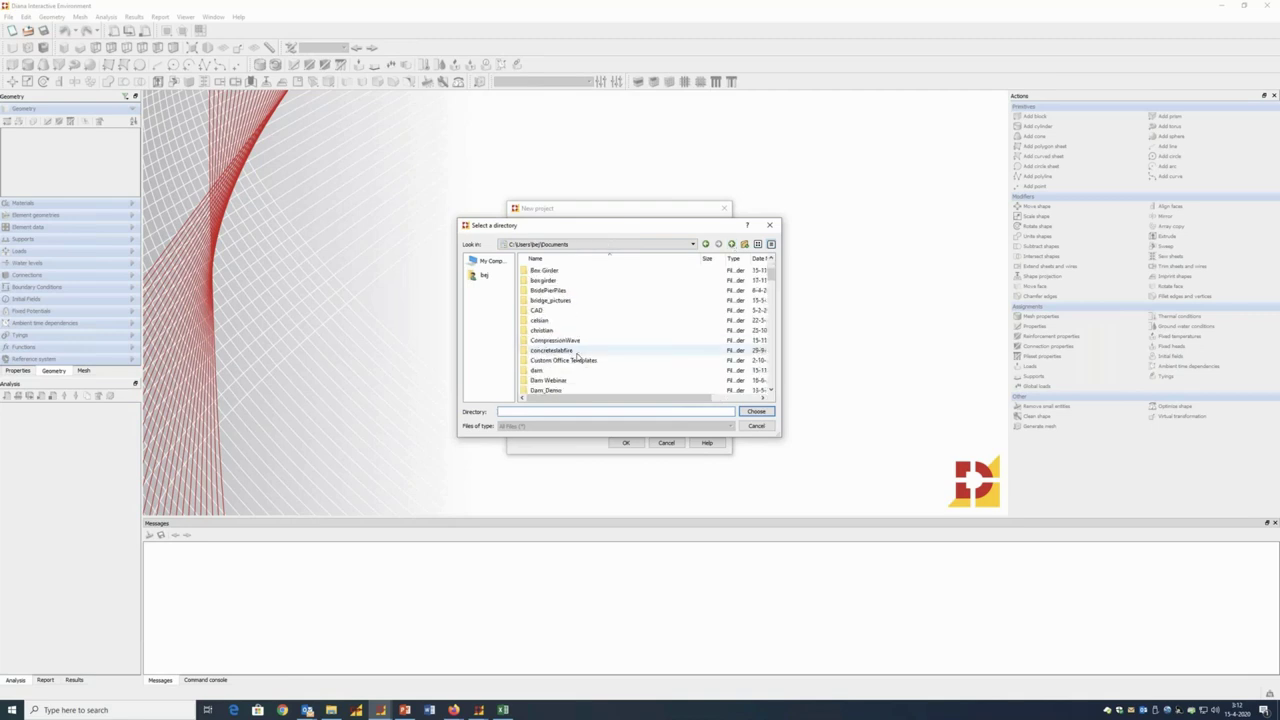
{"action": "scroll", "coordinate": [576, 355], "scroll_direction": "down", "scroll_amount": 4}
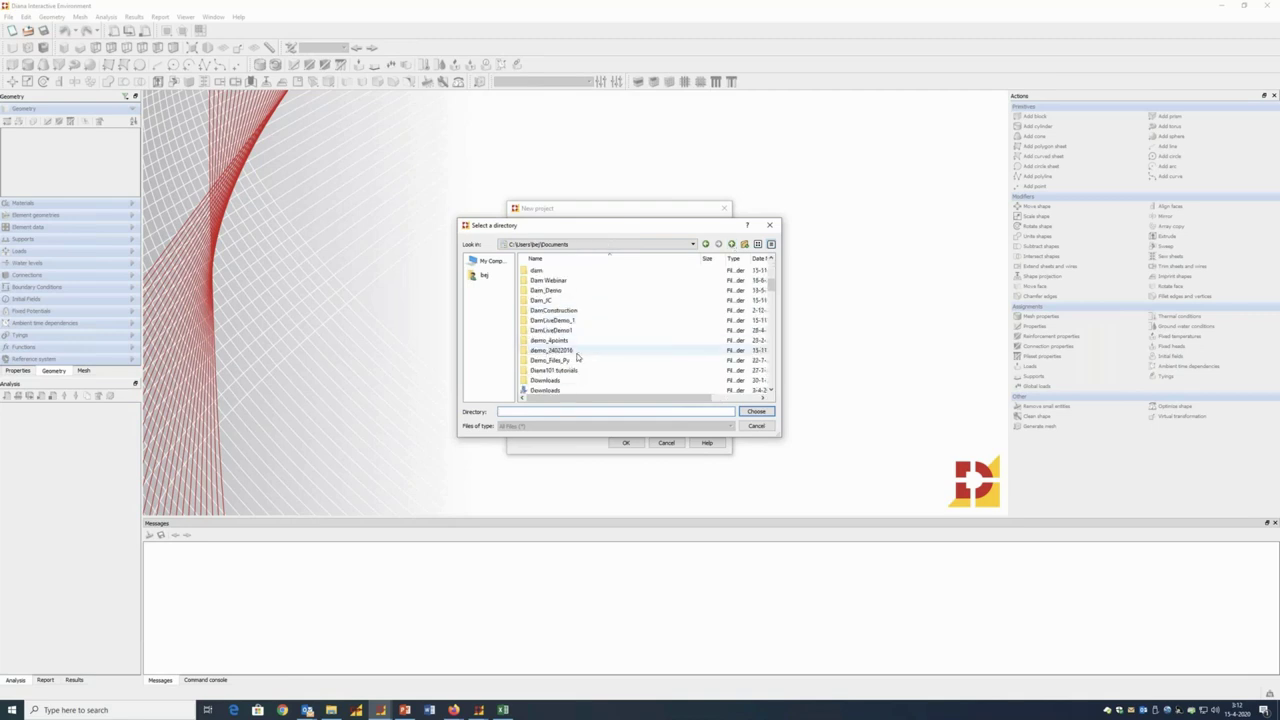
{"action": "scroll", "coordinate": [576, 355], "scroll_direction": "down", "scroll_amount": 1}
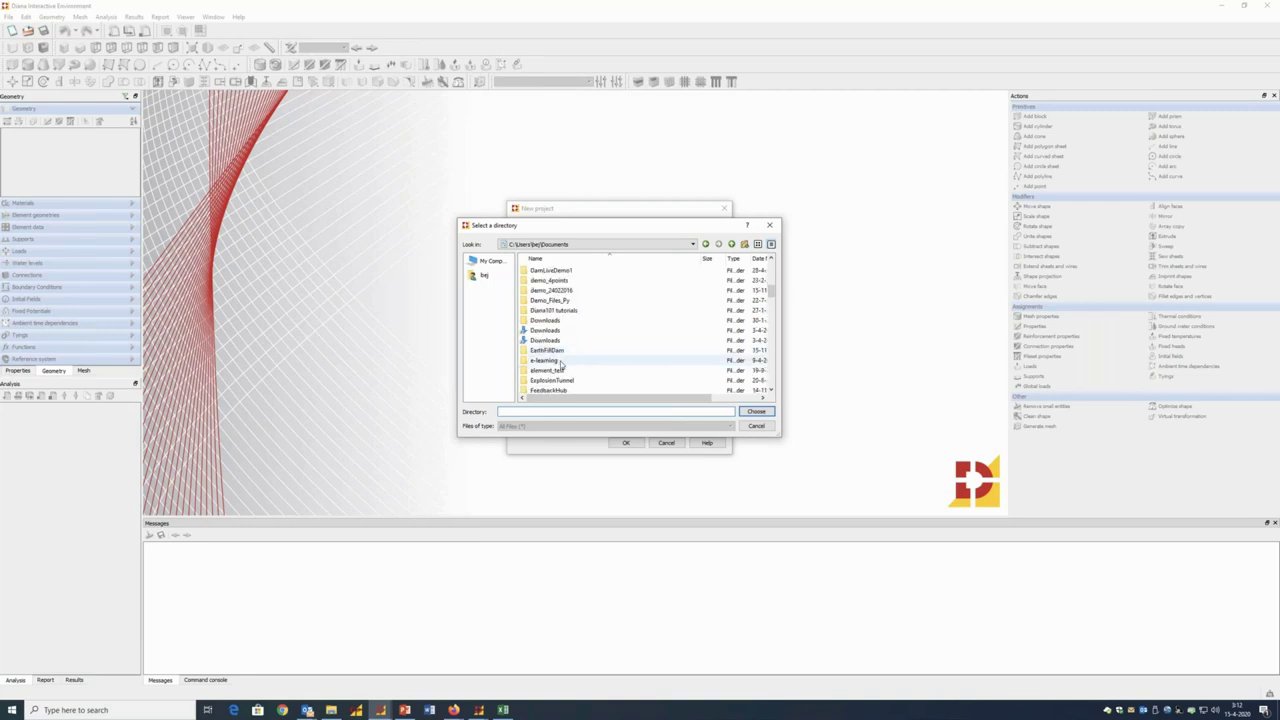
{"action": "left_click", "coordinate": [576, 359]}
{"action": "left_click", "coordinate": [755, 412]}
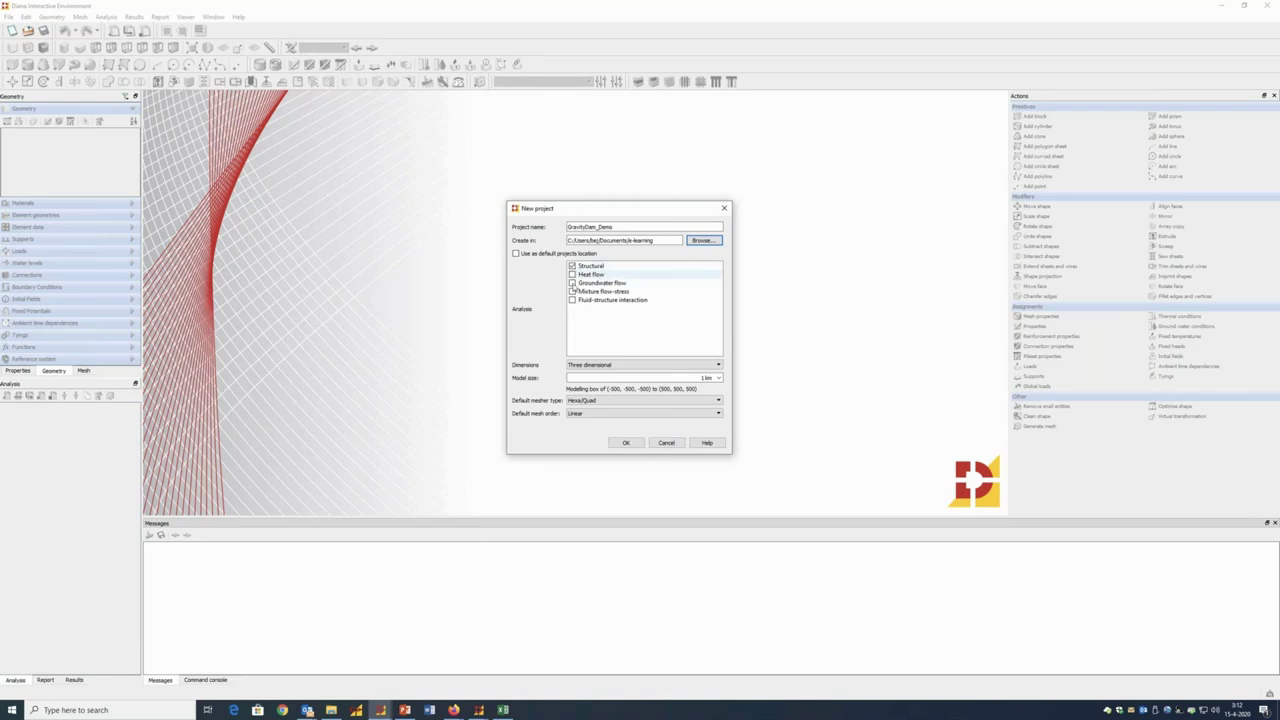
Add groundwater flow, plane strain and quadratic mesh order with mid-side nodes on shape, then create the project
{"action": "left_click", "coordinate": [573, 284]}
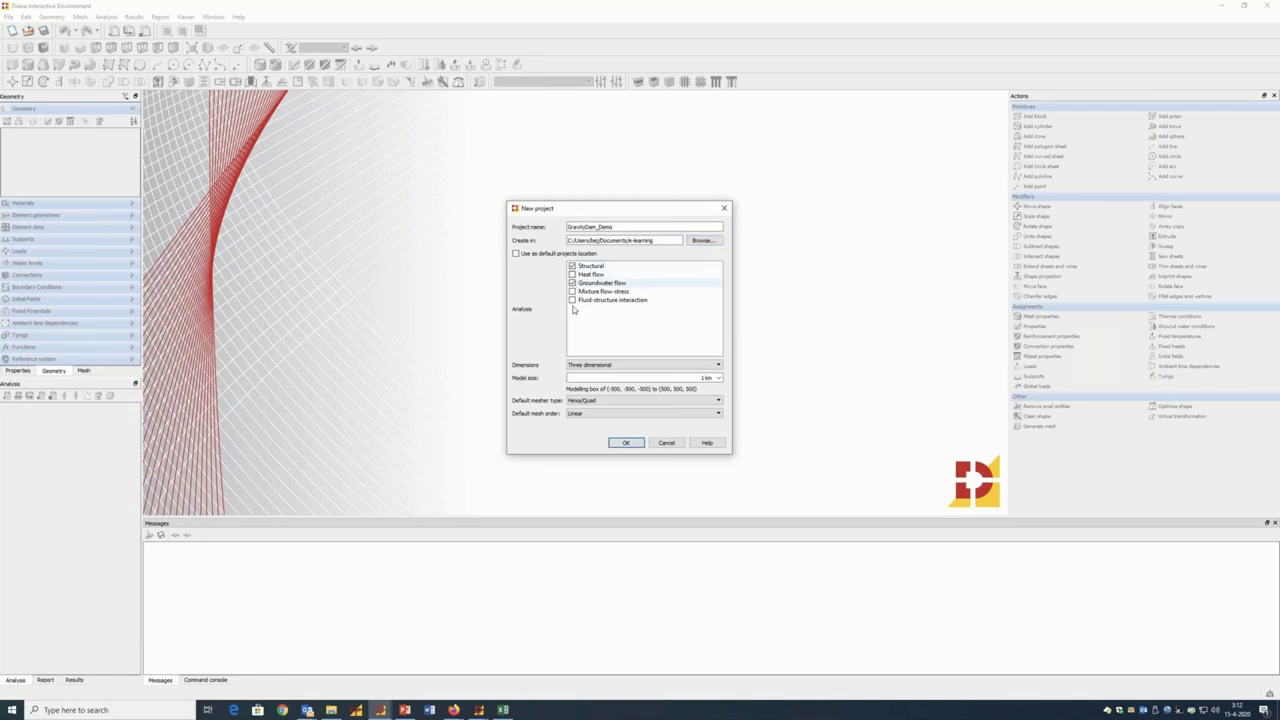
{"action": "left_click", "coordinate": [600, 366]}
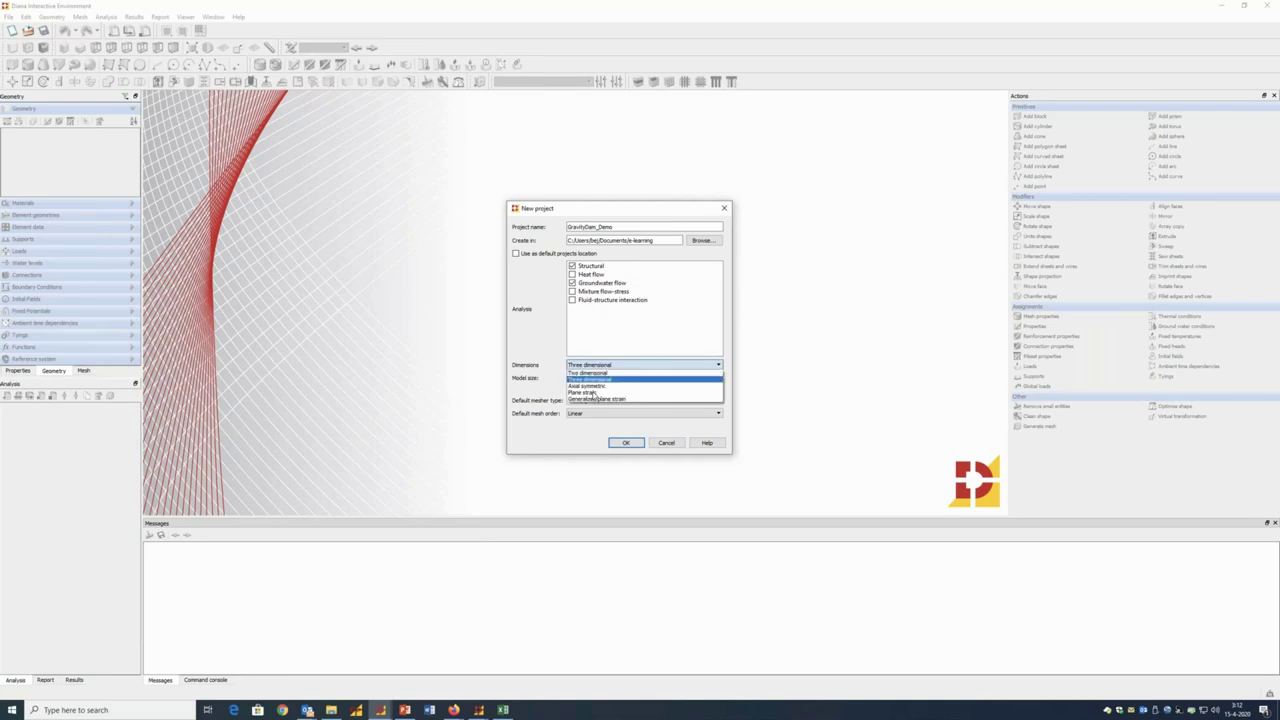
{"action": "left_click", "coordinate": [594, 392]}
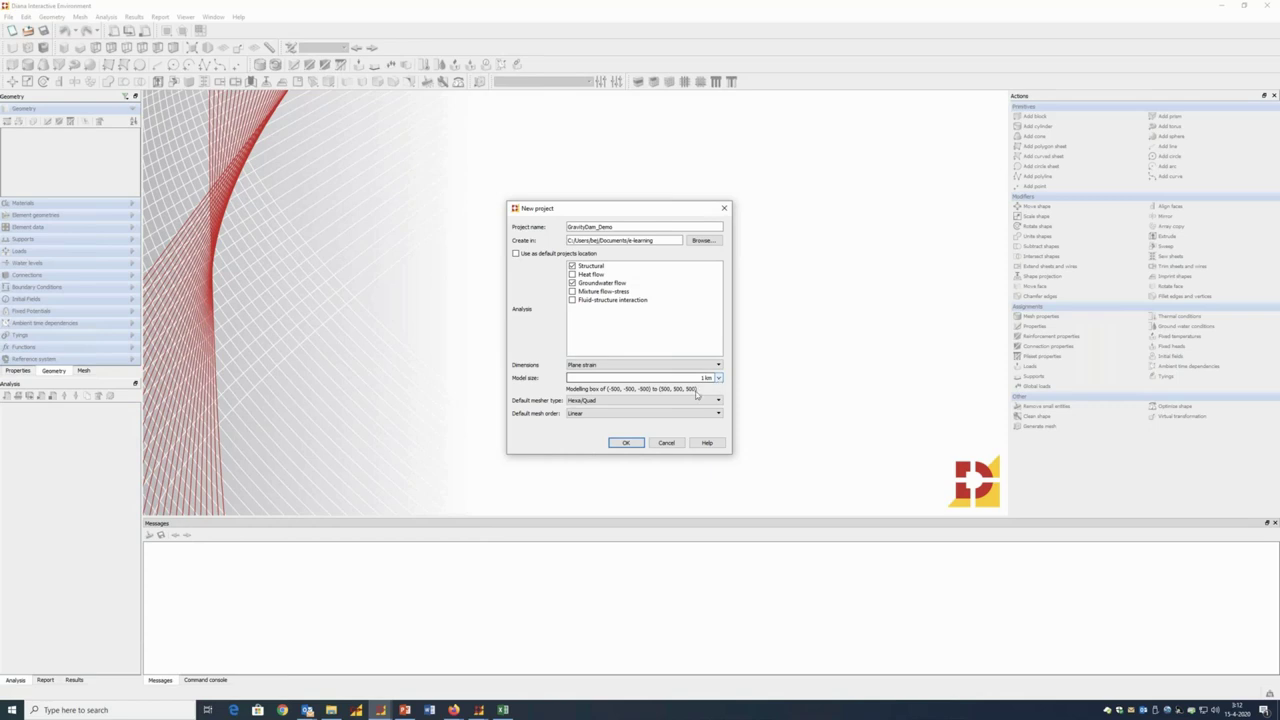
{"action": "left_click", "coordinate": [647, 419]}
{"action": "left_click", "coordinate": [628, 431]}
{"action": "left_click", "coordinate": [620, 428]}
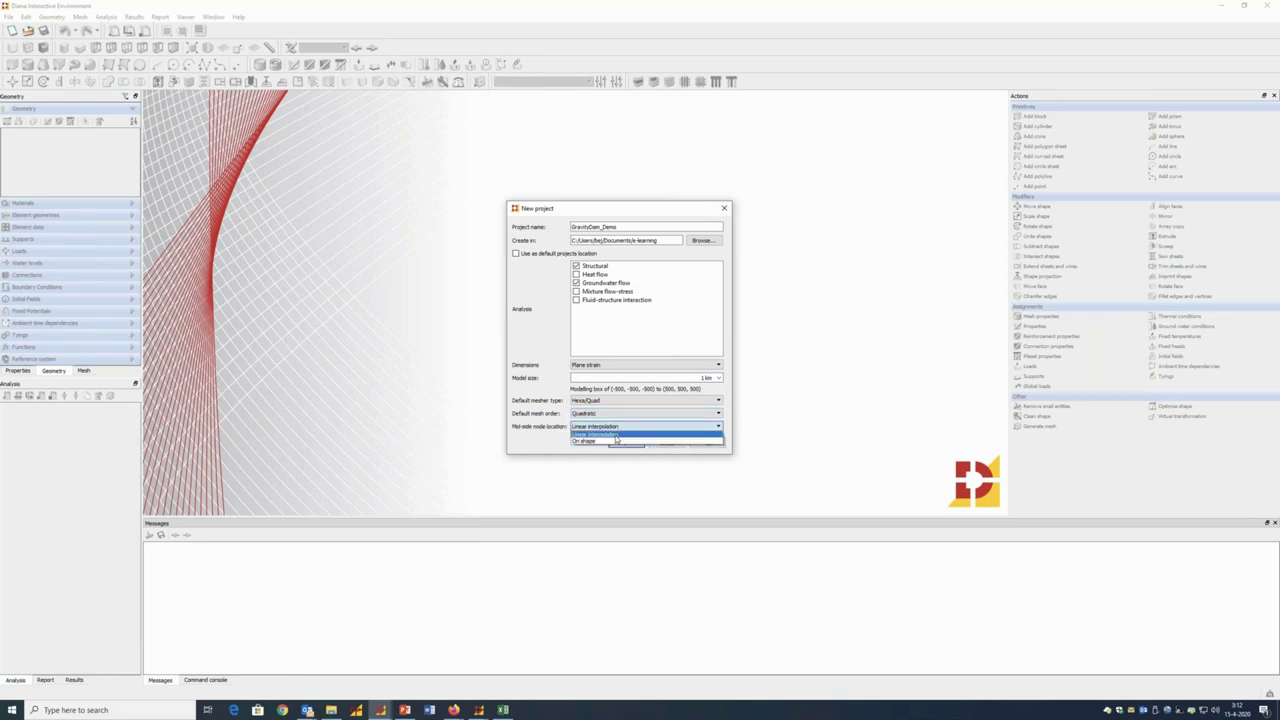
{"action": "left_click", "coordinate": [615, 441]}
{"action": "left_click", "coordinate": [623, 444]}
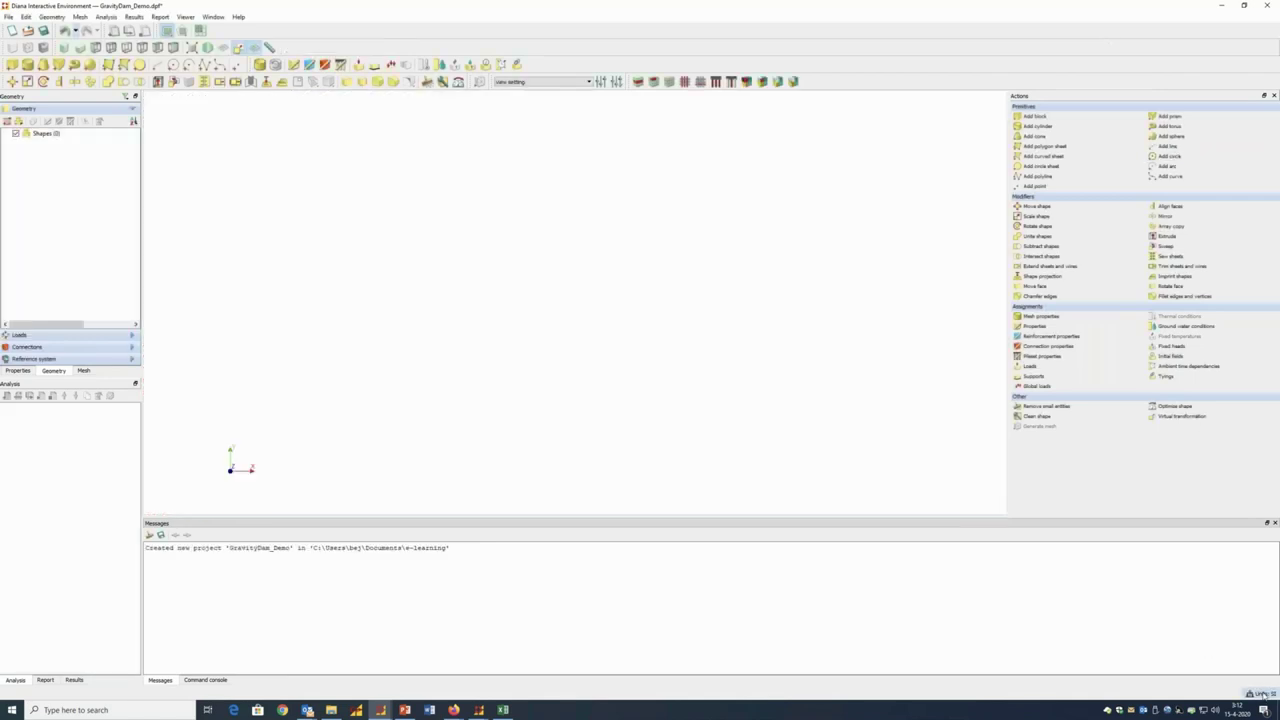
Change the project's Angle unit from the SI default to degree
{"action": "left_click", "coordinate": [1262, 693]}
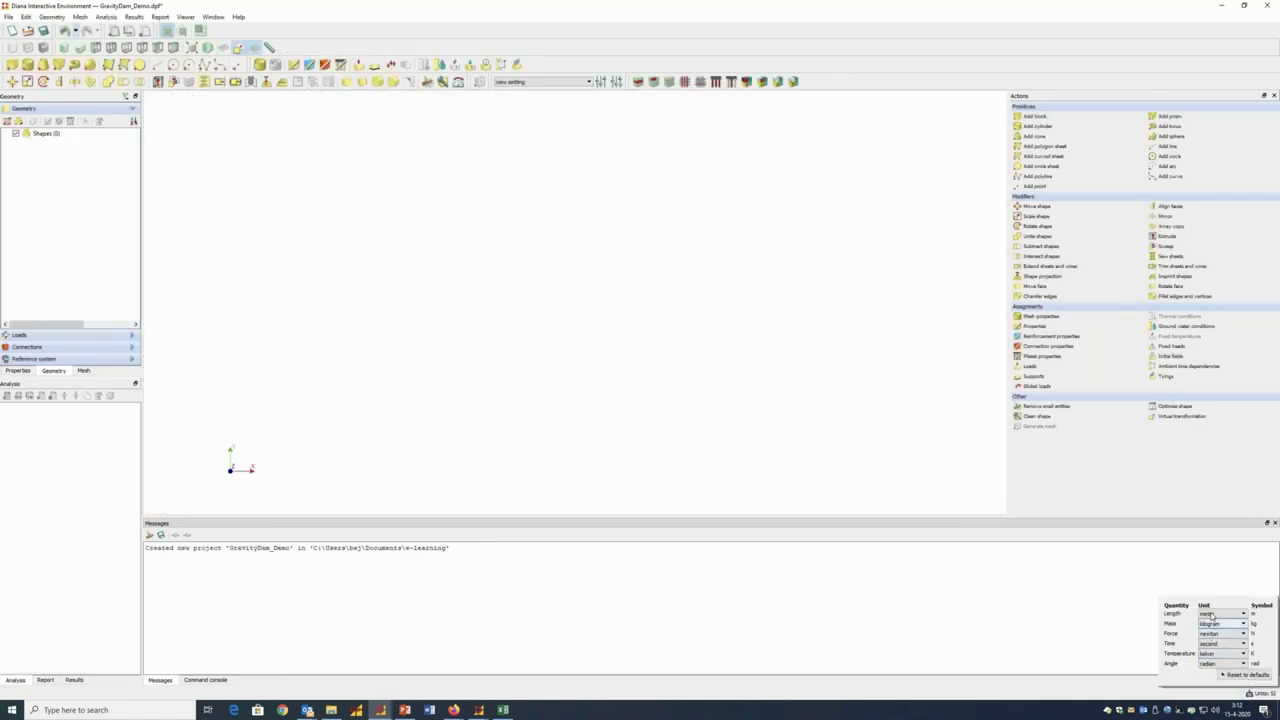
{"action": "left_click", "coordinate": [1211, 664]}
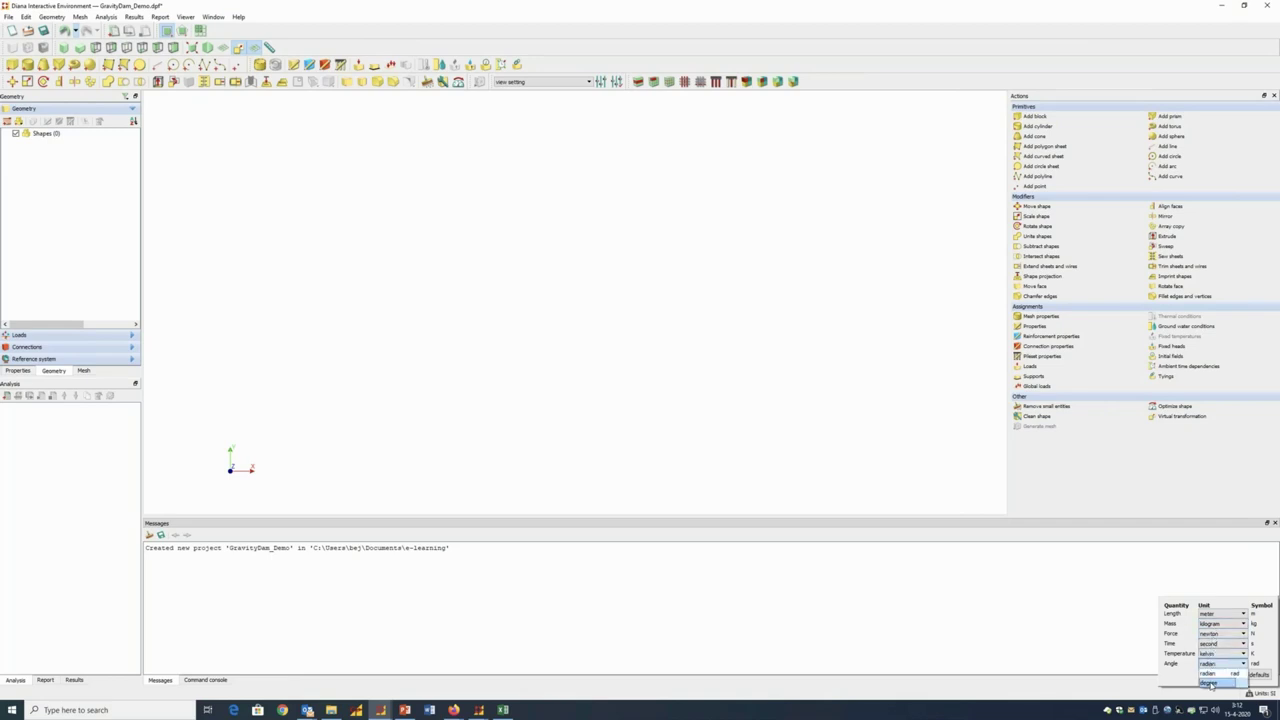
{"action": "left_click", "coordinate": [1211, 683]}
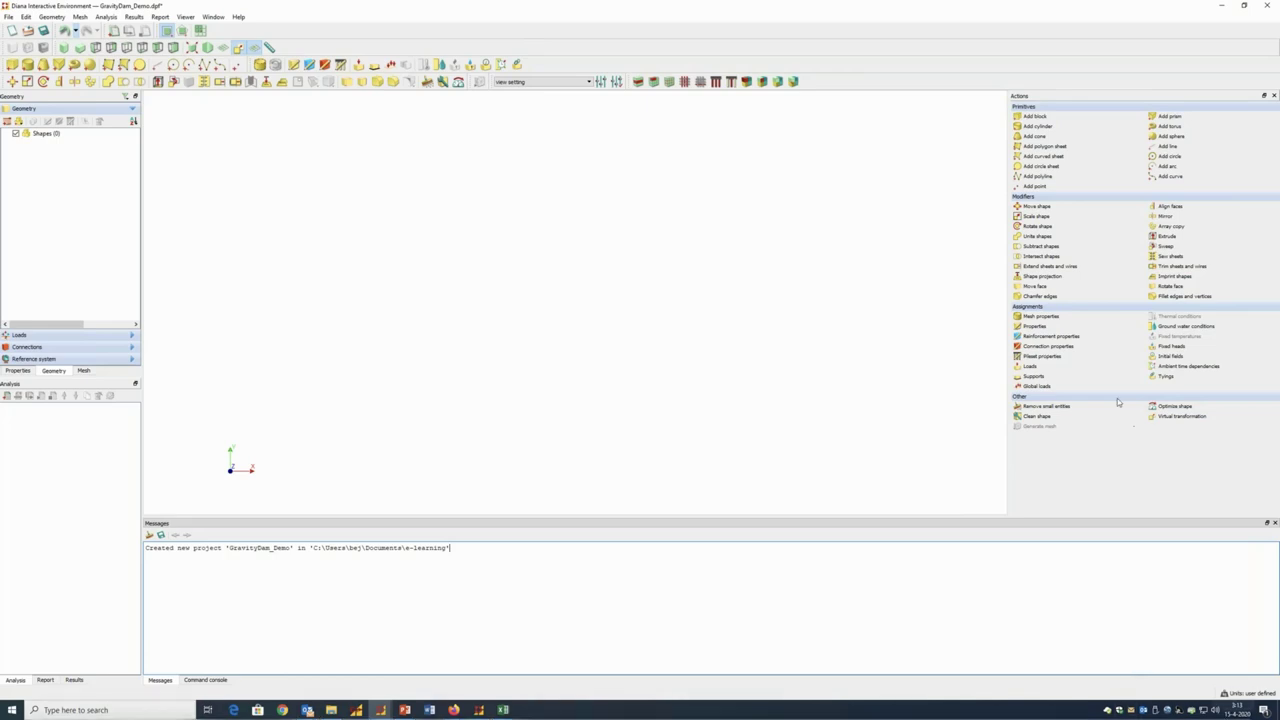
Copy the Foundation coordinates A4:C7 from the Excel workbook
{"action": "left_click", "coordinate": [503, 710]}
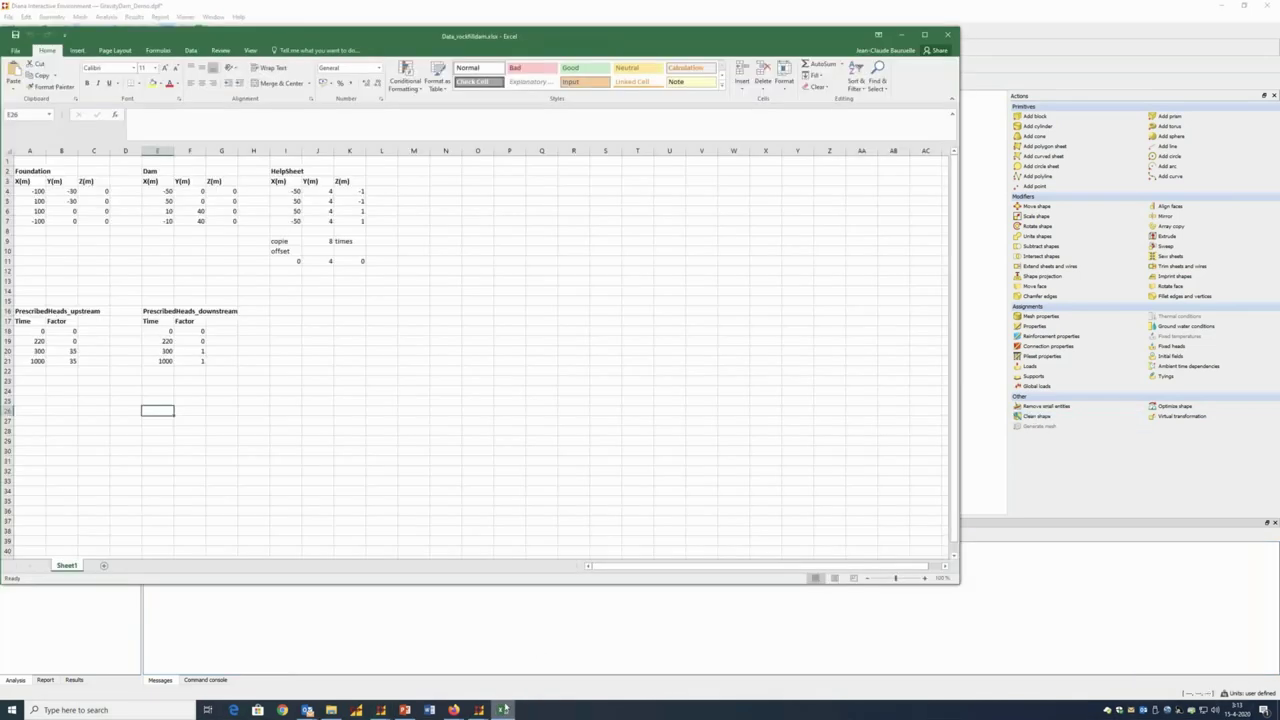
{"action": "left_click_drag", "start_coordinate": [35, 191], "coordinate": [102, 221]}
{"action": "key", "text": "ctrl+c"}
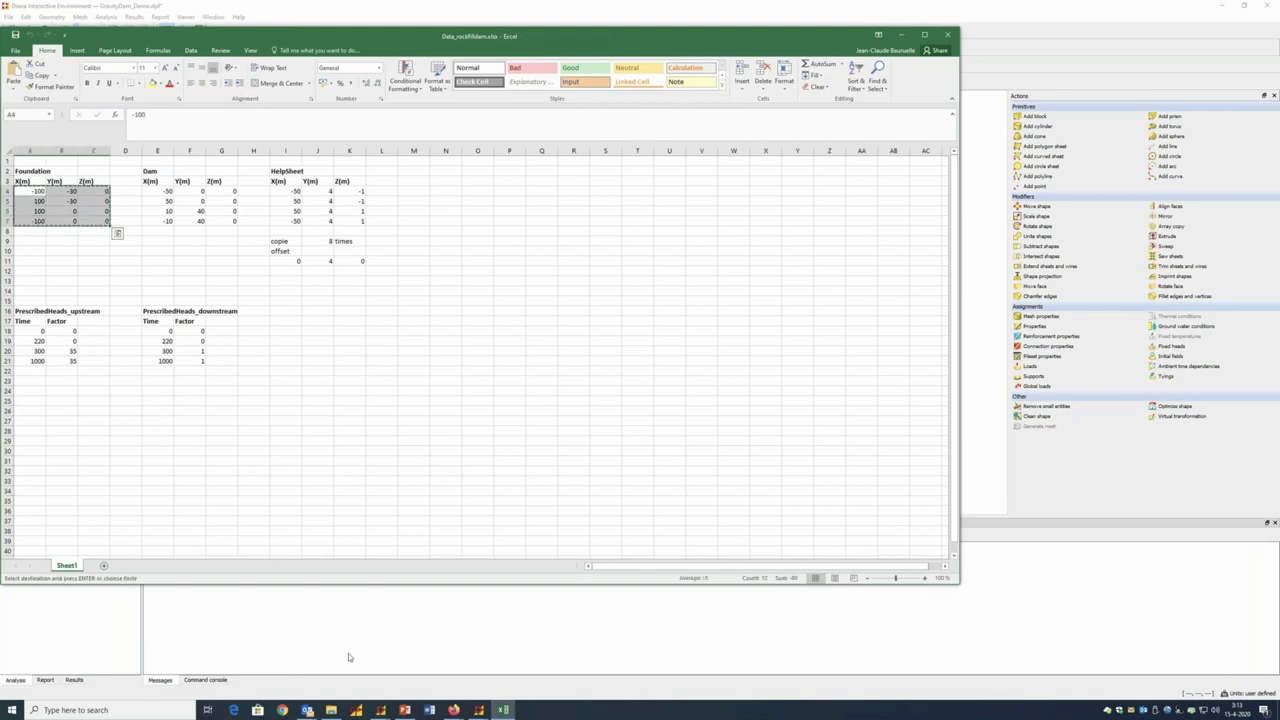
{"action": "left_click", "coordinate": [348, 653]}
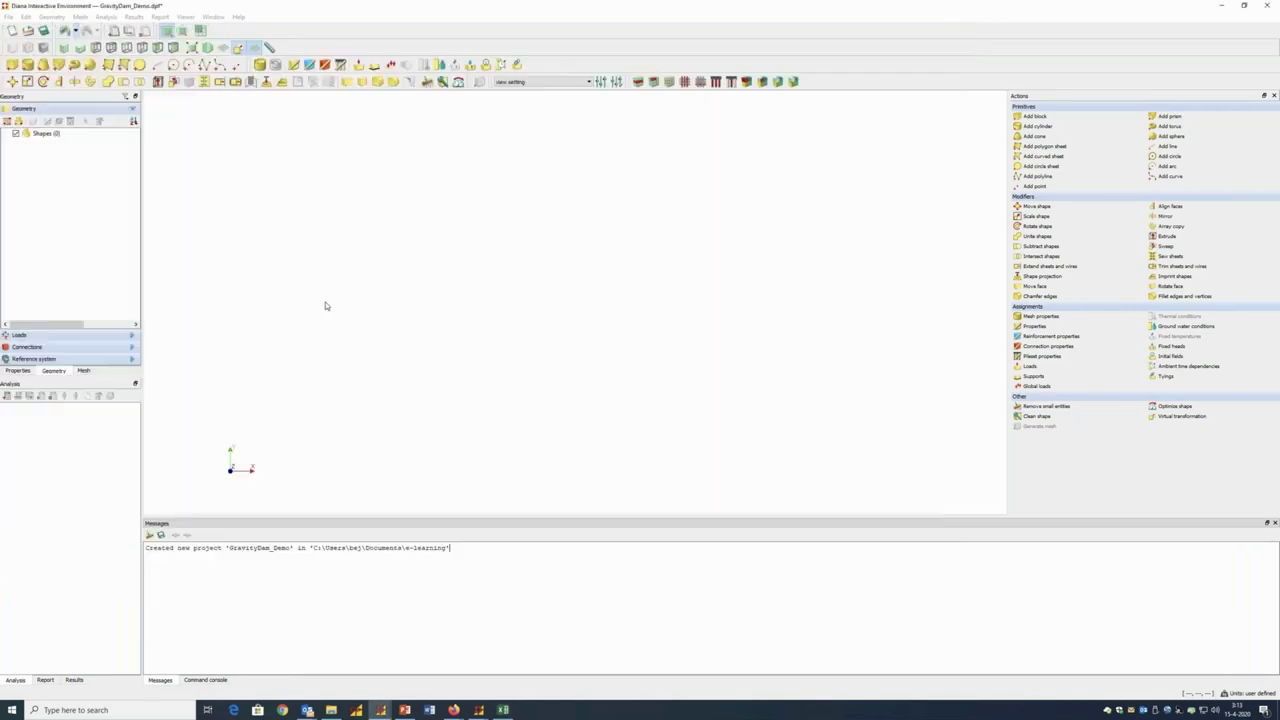
Create polygon sheet Foundation by Coordinates from the pasted points, corners (-100,-30) to (100,0)
{"action": "left_click", "coordinate": [108, 65]}
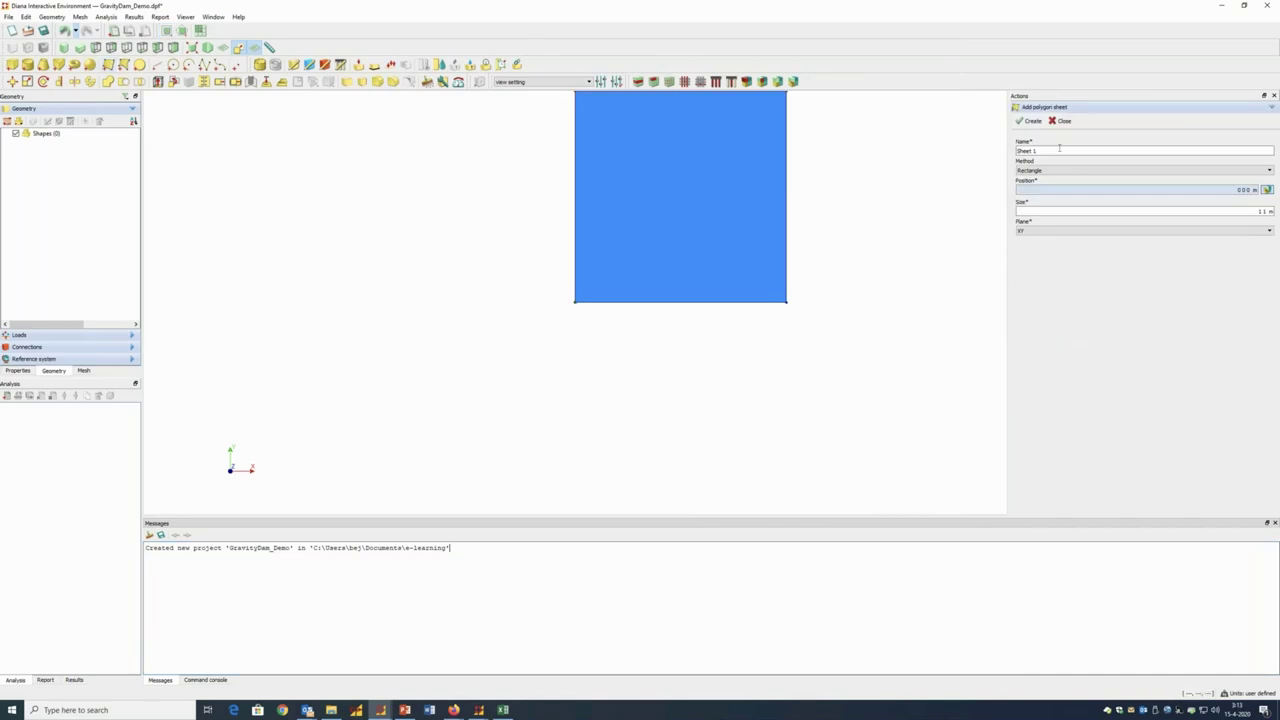
{"action": "triple_click", "coordinate": [1028, 150]}
{"action": "type", "text": "Foundation"}
{"action": "left_click", "coordinate": [1090, 172]}
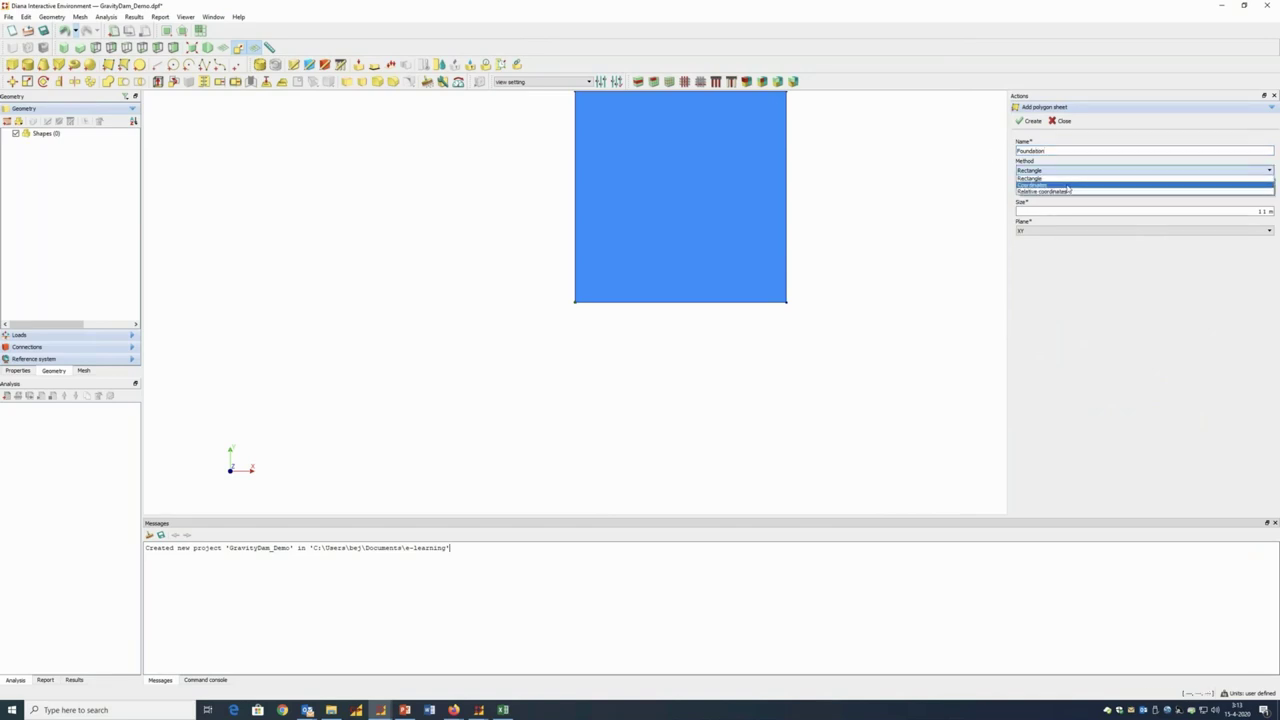
{"action": "left_click", "coordinate": [1070, 184]}
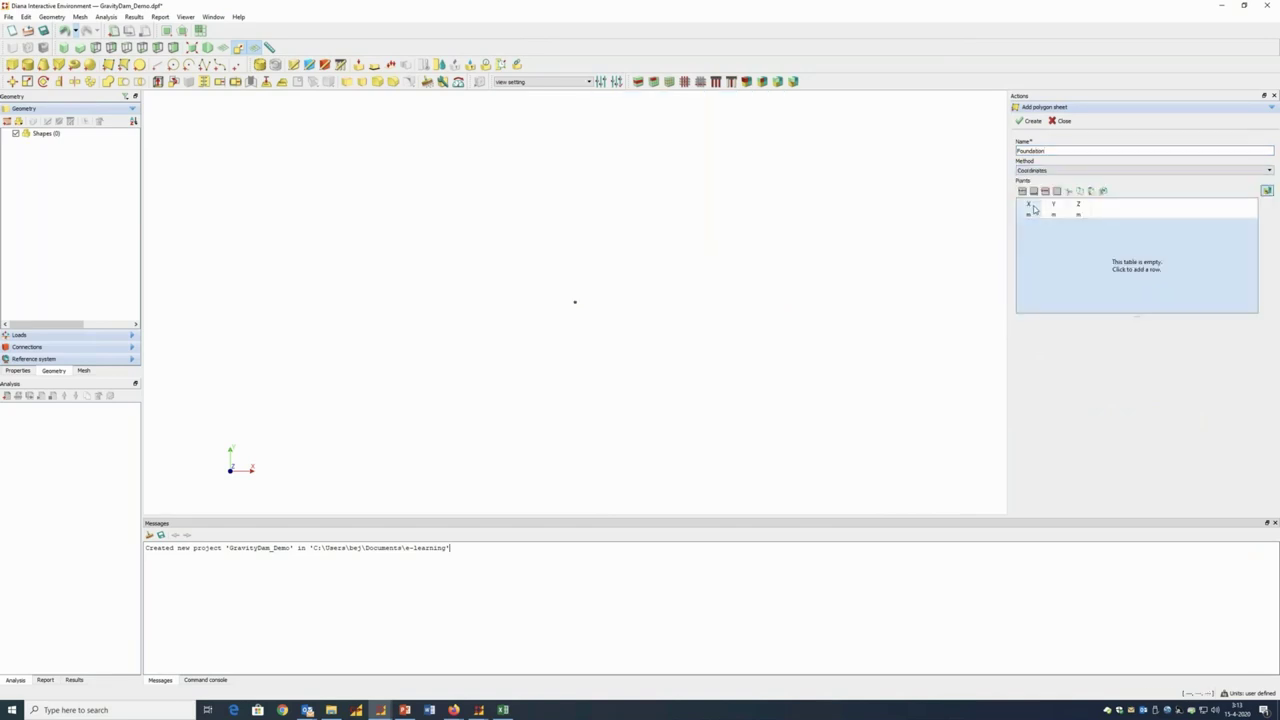
{"action": "key", "text": "ctrl+v"}
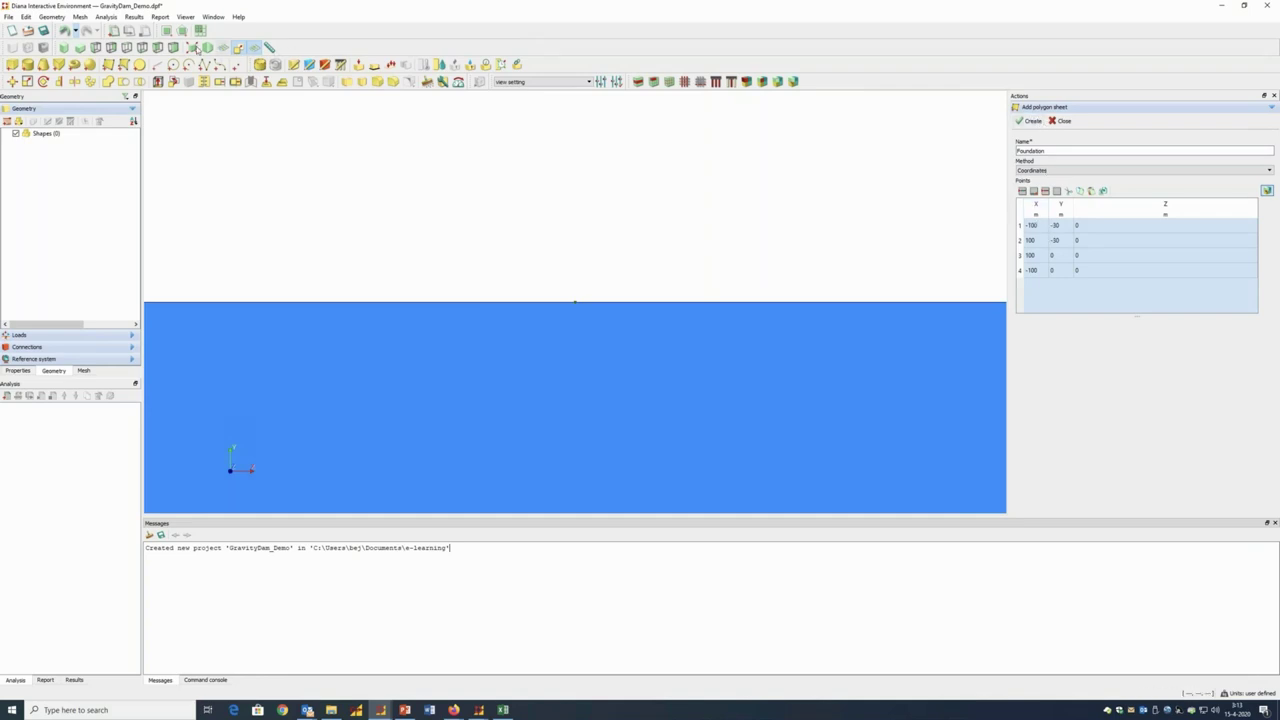
{"action": "left_click", "coordinate": [193, 48]}
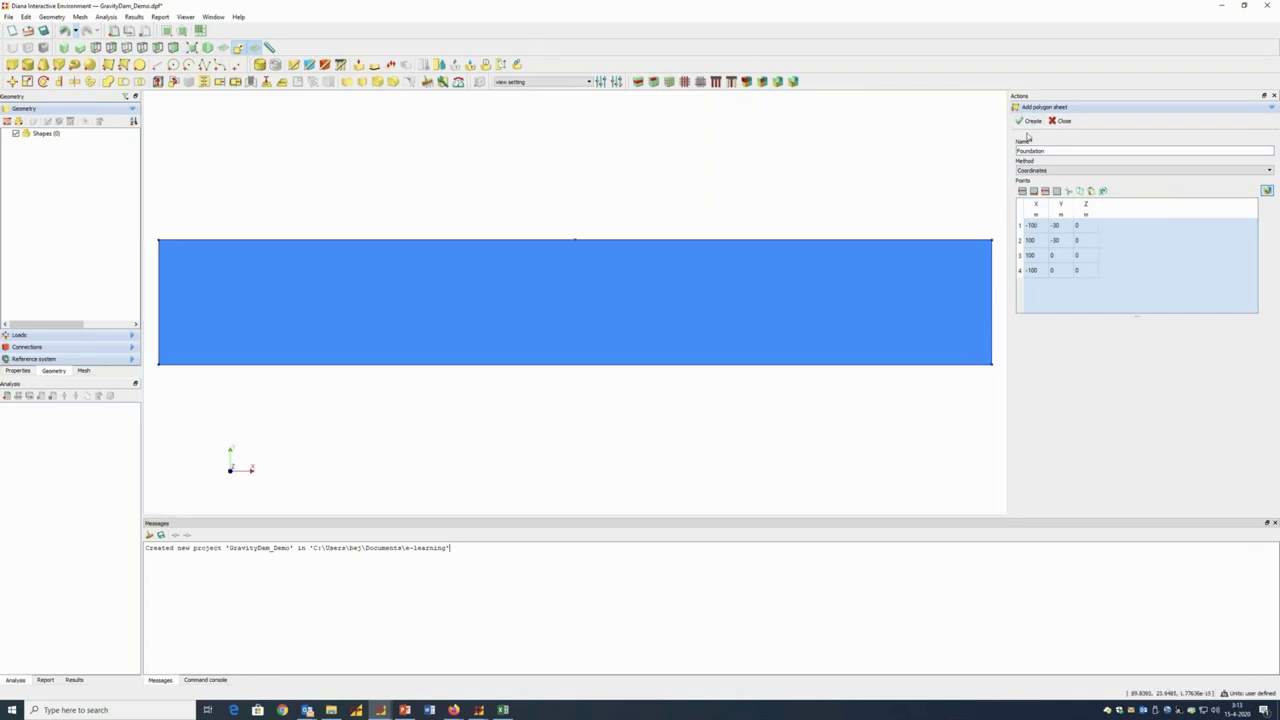
{"action": "left_click", "coordinate": [1032, 121]}
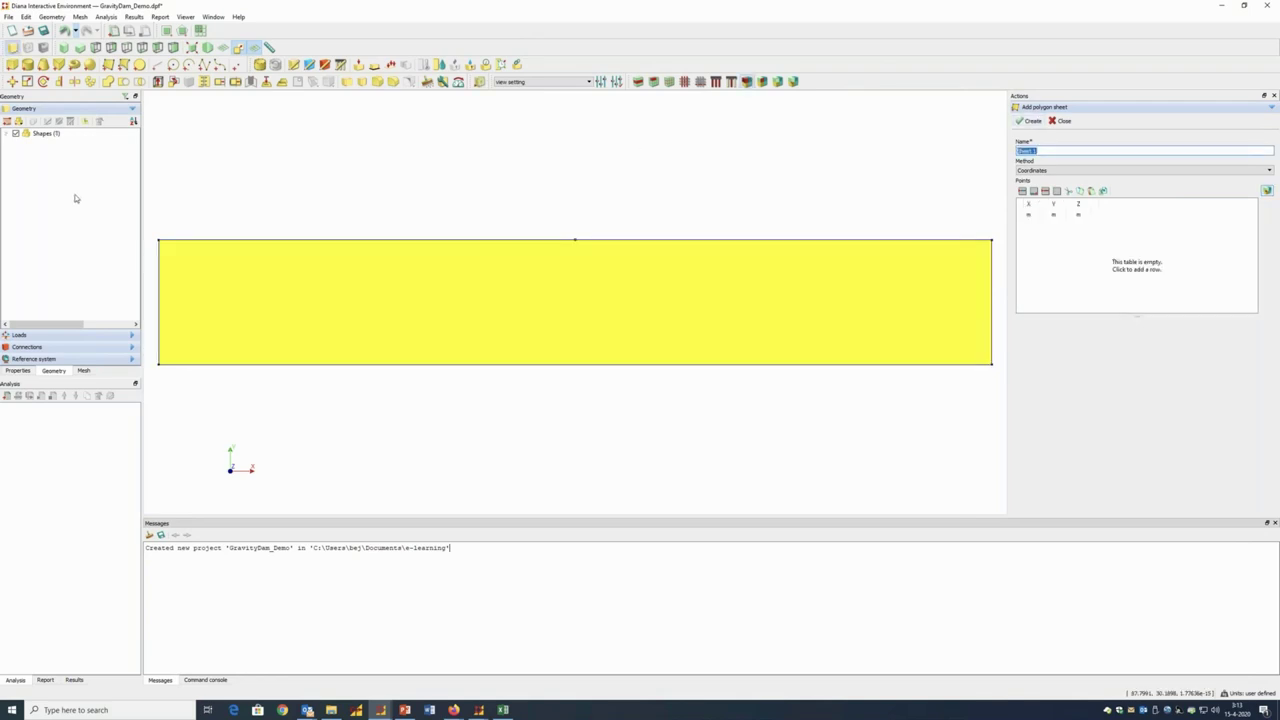
{"action": "left_click", "coordinate": [7, 135]}
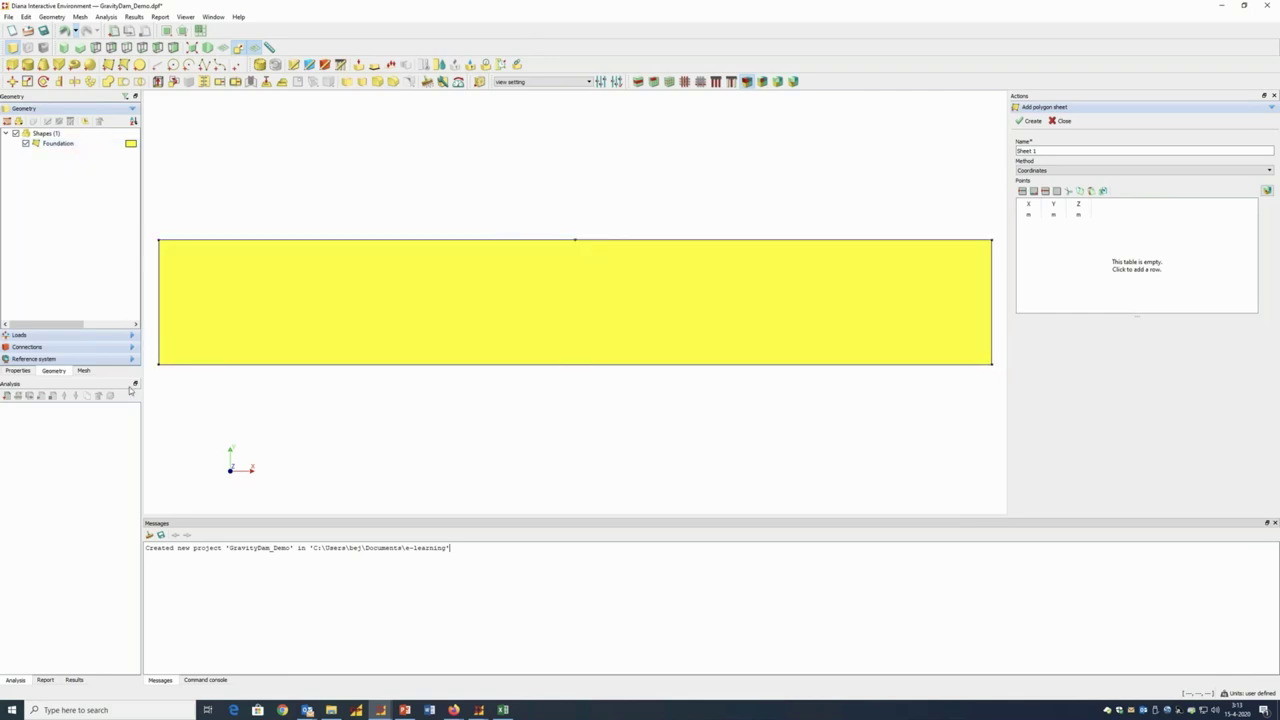
Copy the Dam coordinates E4:G7 from Excel and create polygon sheet Dam from them
{"action": "left_click", "coordinate": [502, 710]}
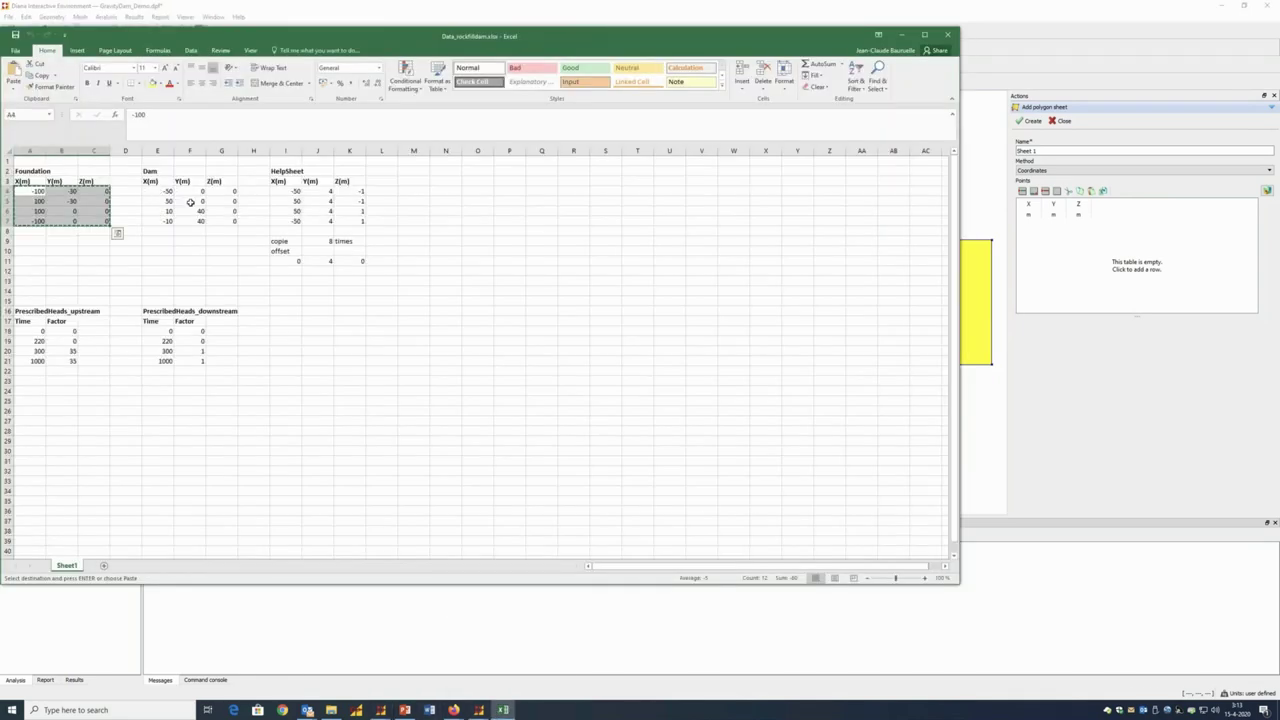
{"action": "left_click_drag", "start_coordinate": [157, 191], "coordinate": [223, 222]}
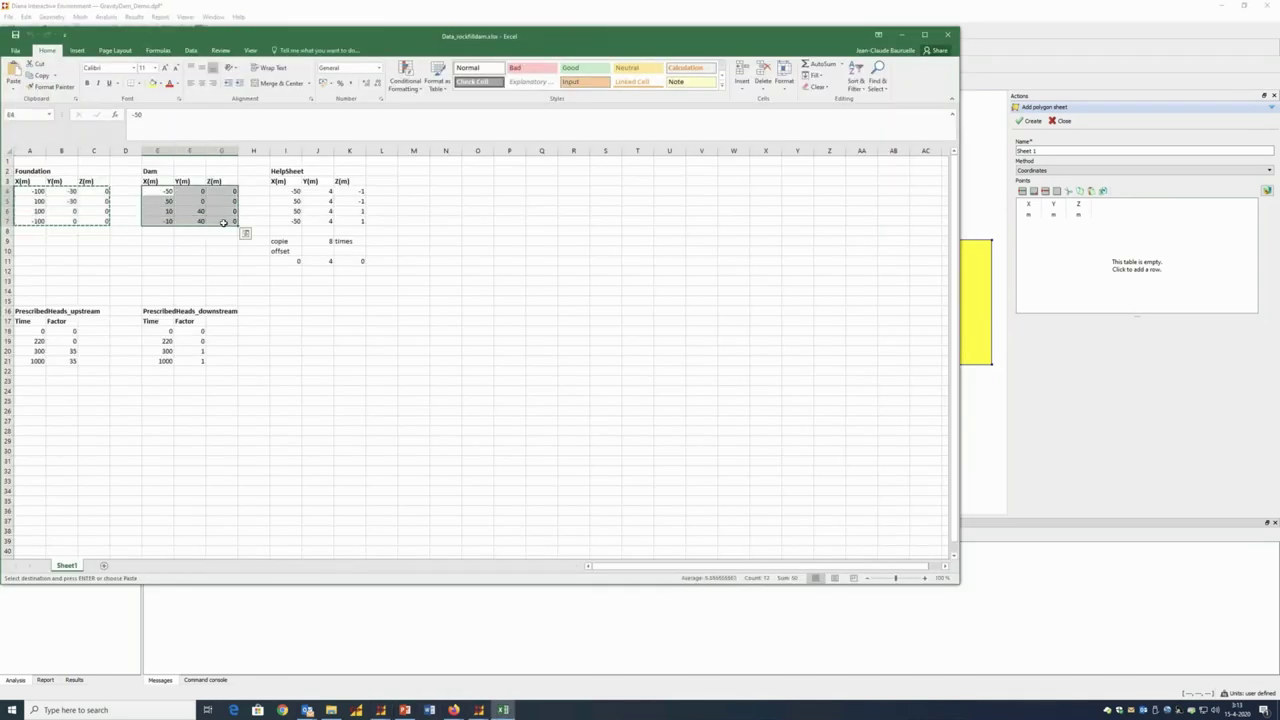
{"action": "key", "text": "ctrl+c"}
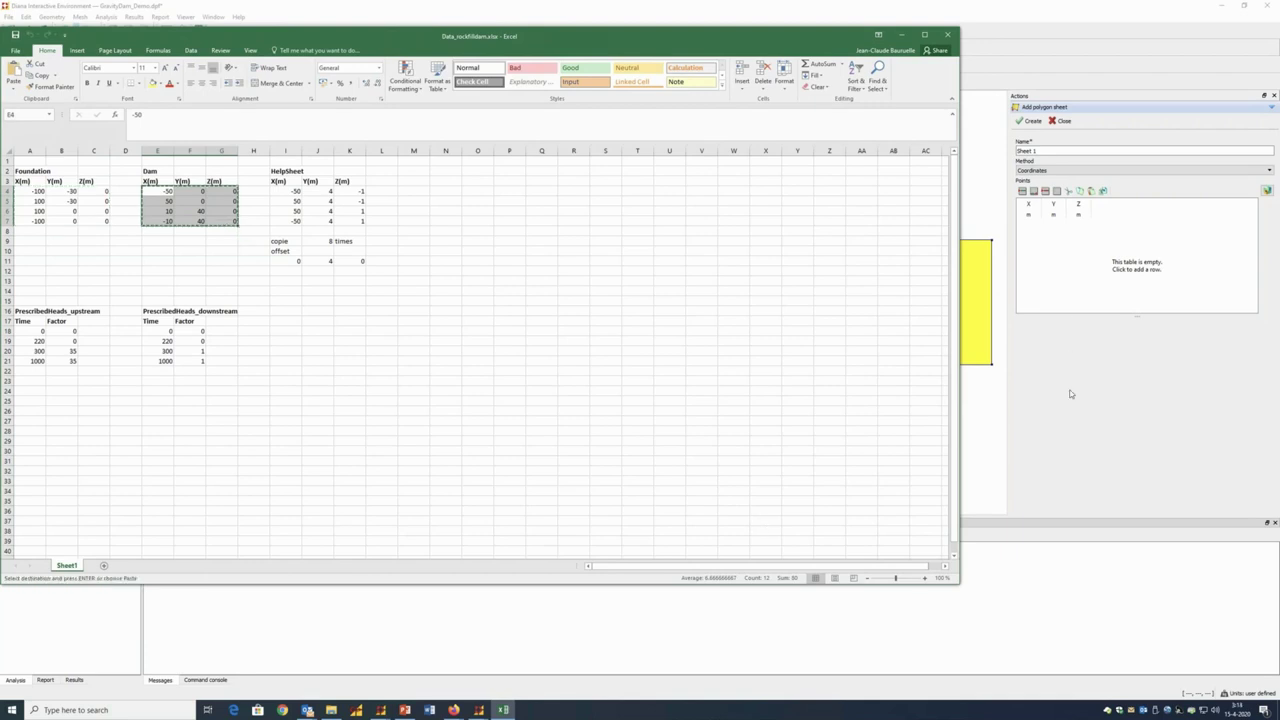
{"action": "left_click", "coordinate": [1072, 393]}
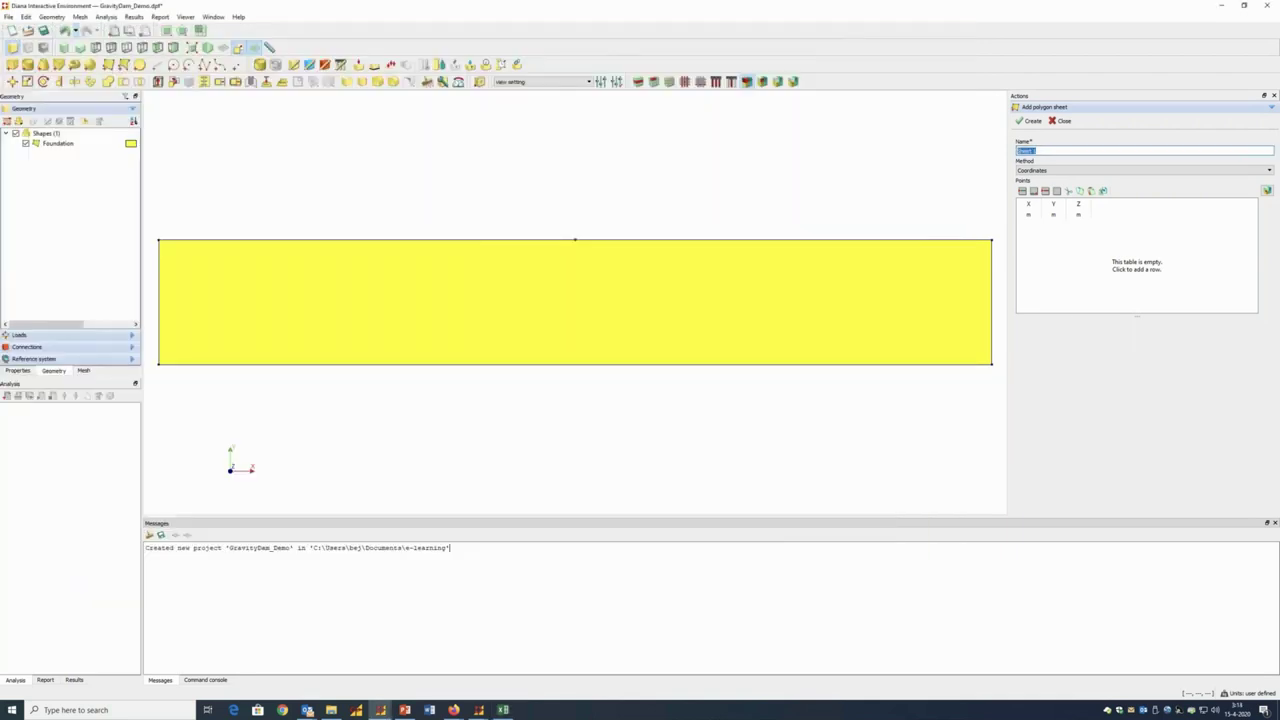
{"action": "type", "text": "Dam"}
{"action": "key", "text": "ctrl+v"}
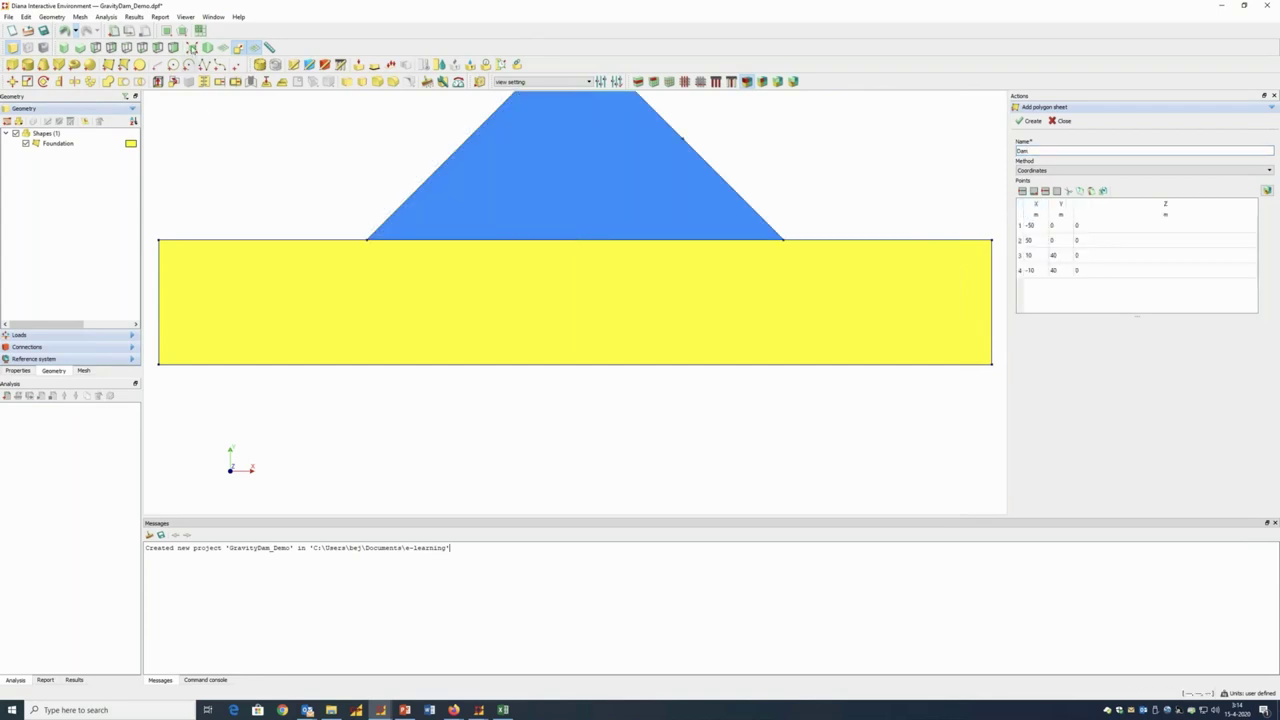
{"action": "left_click", "coordinate": [1030, 121]}
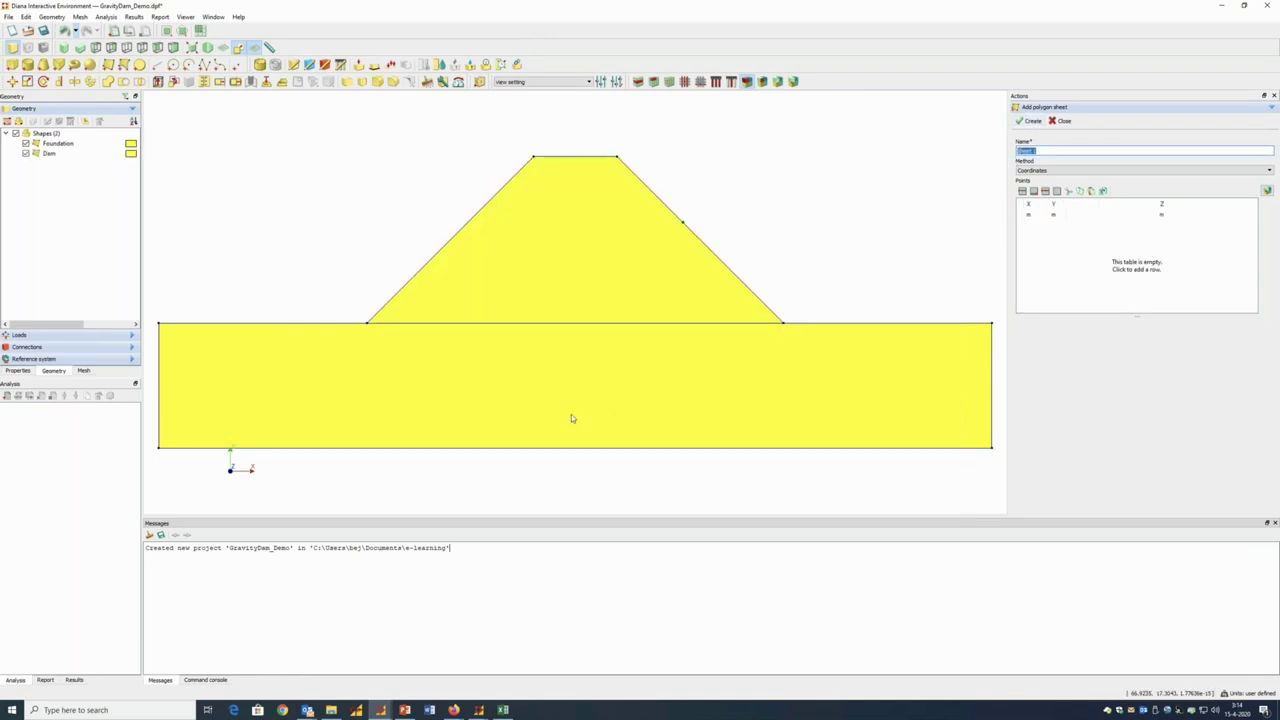
{"action": "left_click", "coordinate": [91, 147]}
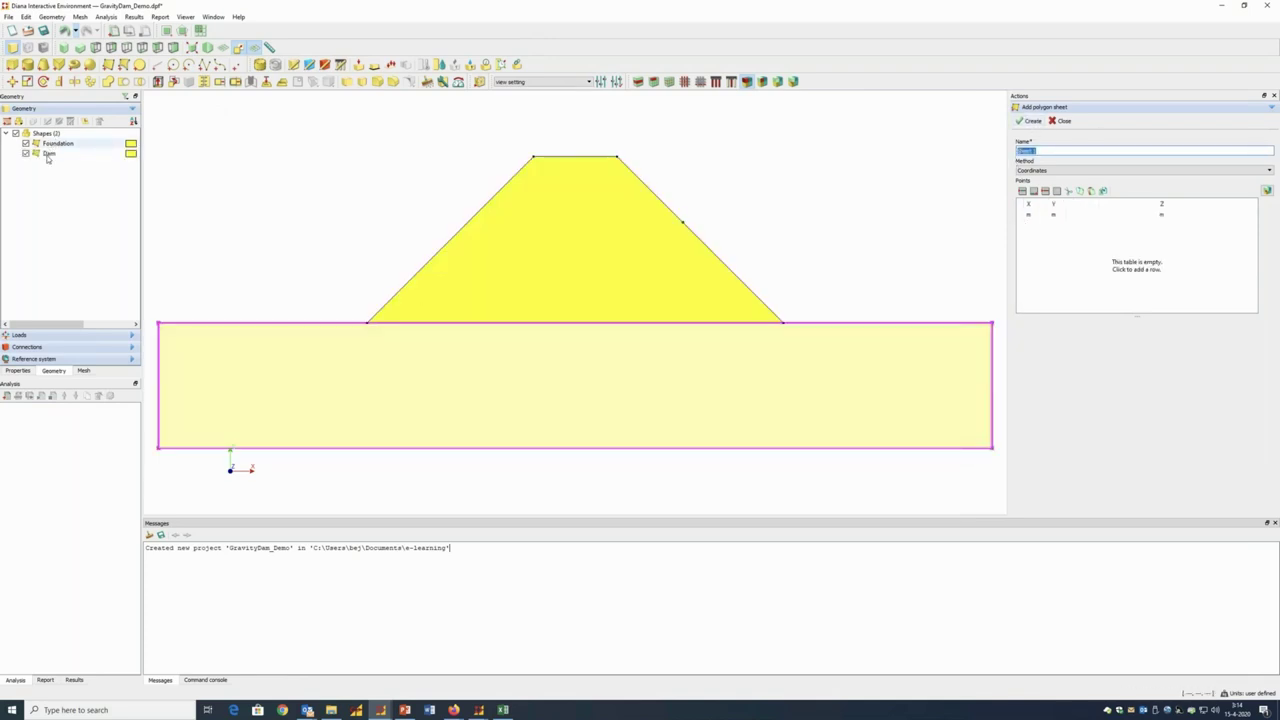
{"action": "left_click", "coordinate": [47, 155]}
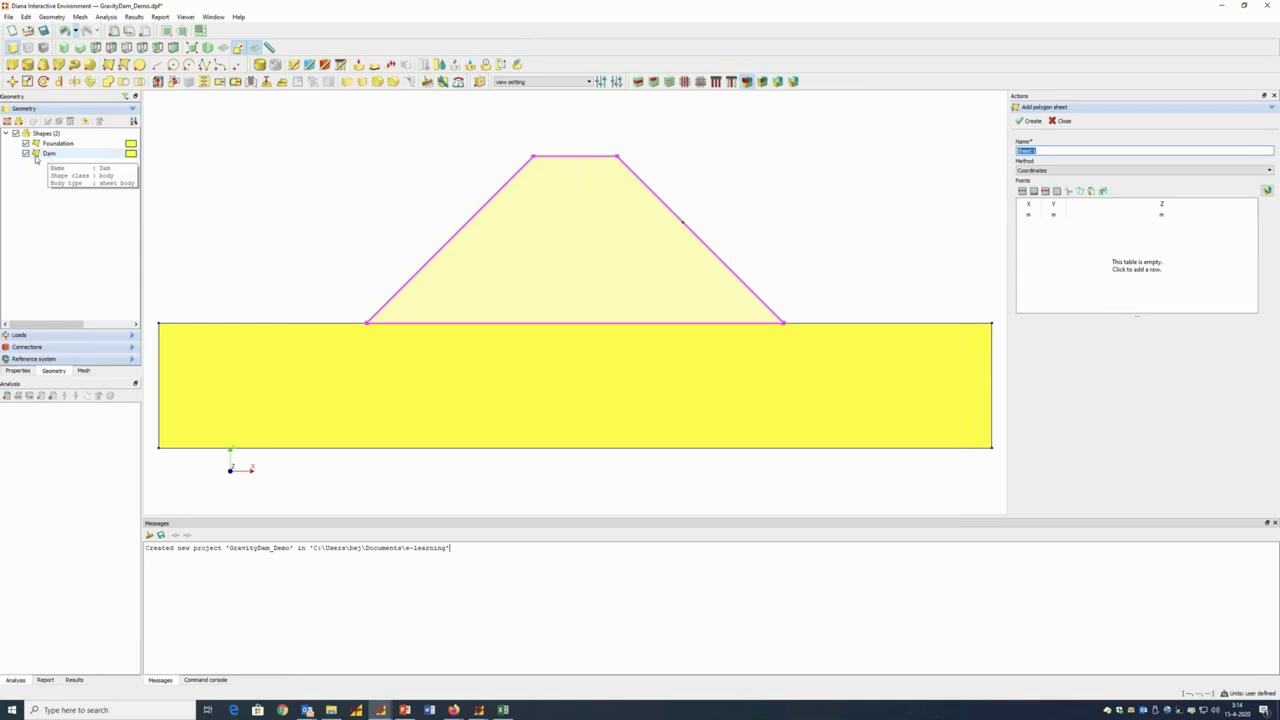
Copy the HelpSheet coordinates I4:K7 from Excel and name the new polygon sheet HelpSheet
{"action": "left_click", "coordinate": [503, 710]}
{"action": "left_click_drag", "start_coordinate": [287, 191], "coordinate": [349, 221]}
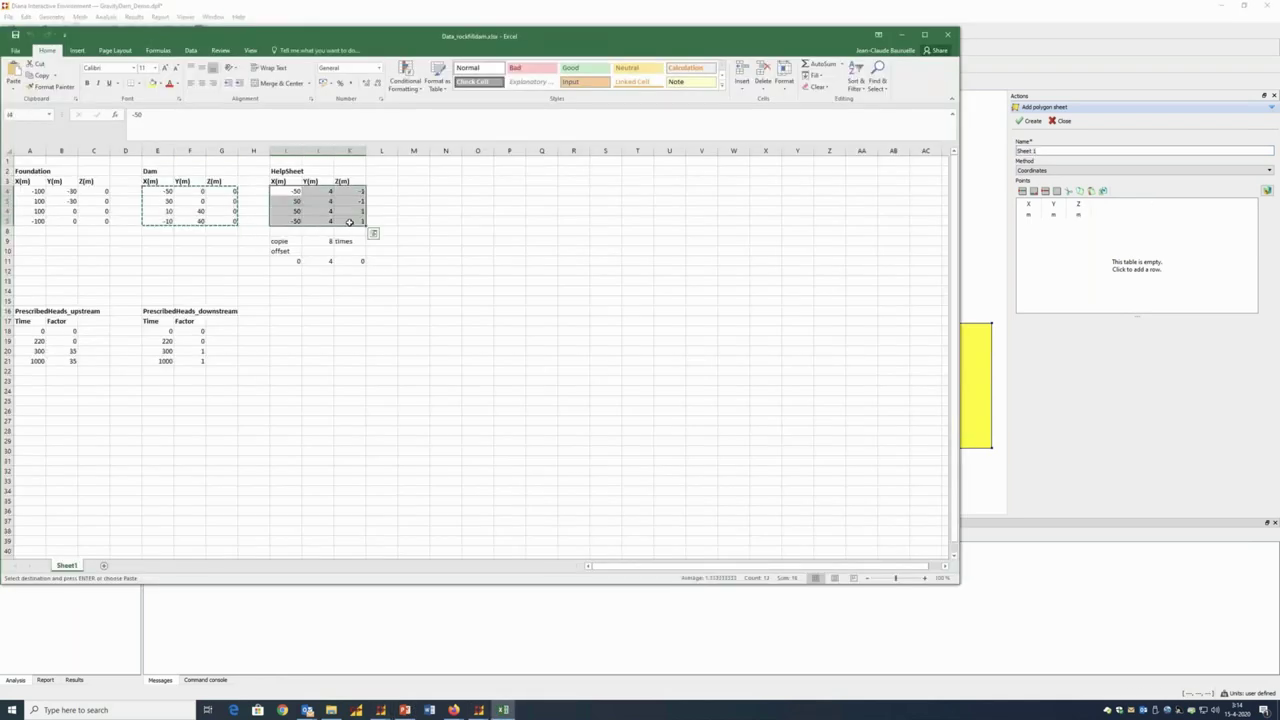
{"action": "key", "text": "ctrl+c"}
{"action": "key", "text": "alt+Tab"}
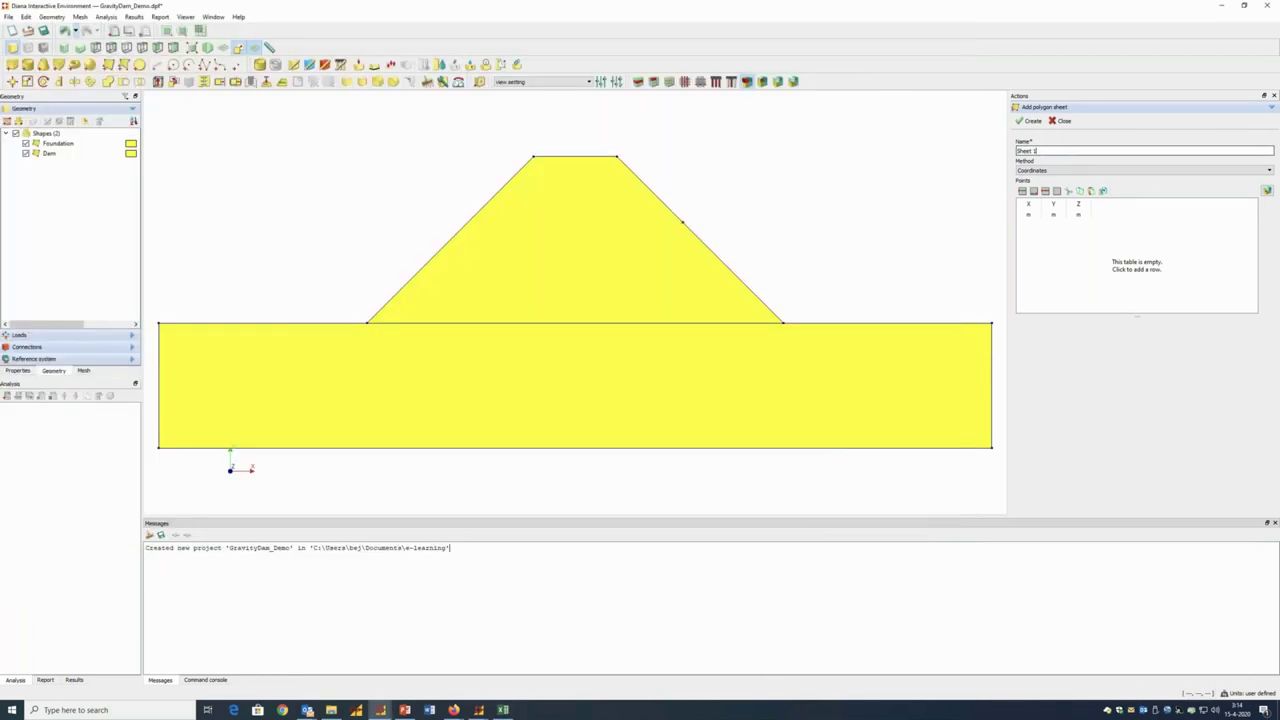
{"action": "type", "text": "H"}
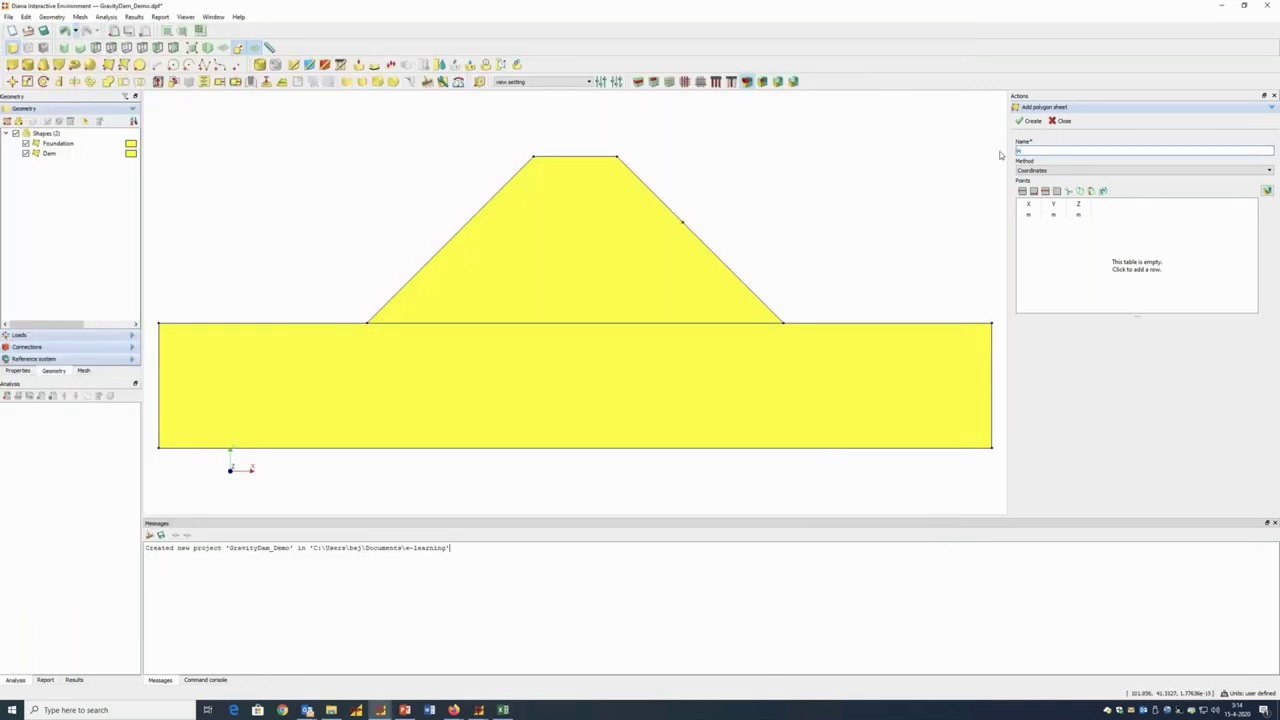
{"action": "type", "text": "elpSheet"}
Paste the four HelpSheet points, remove the extra zero row, and create the sheet
{"action": "left_click", "coordinate": [1022, 191]}
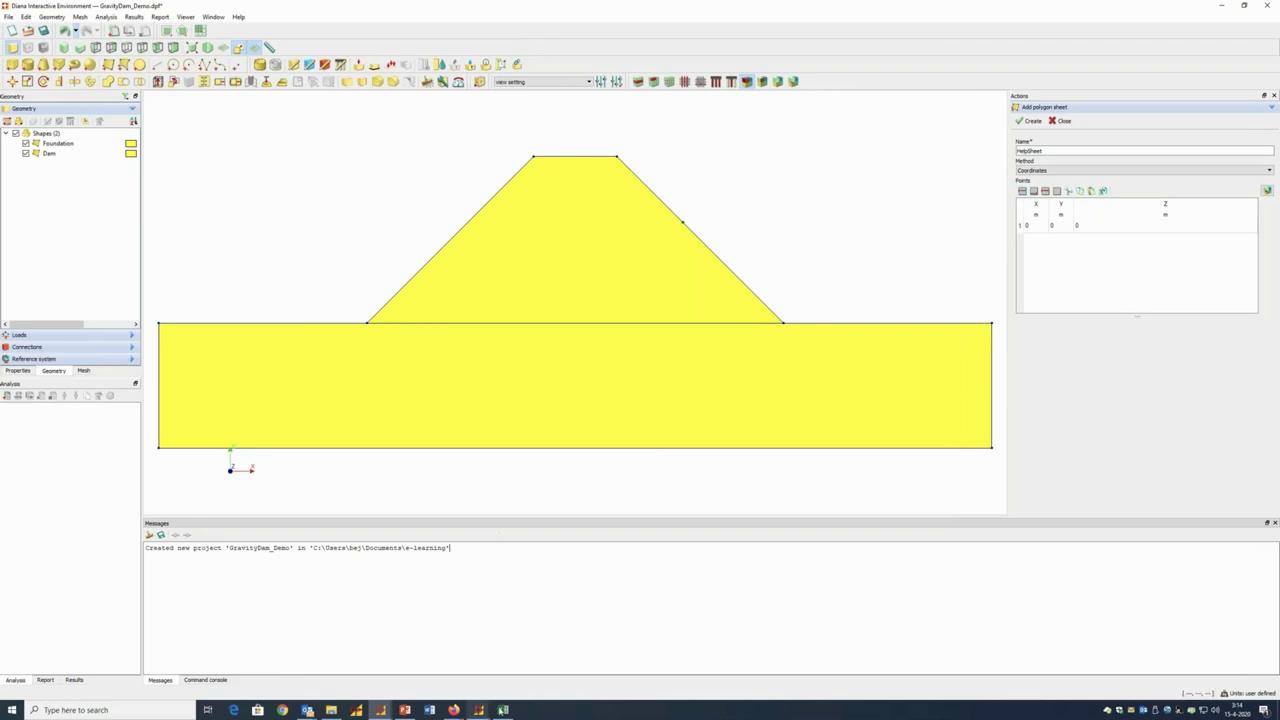
{"action": "left_click", "coordinate": [479, 710]}
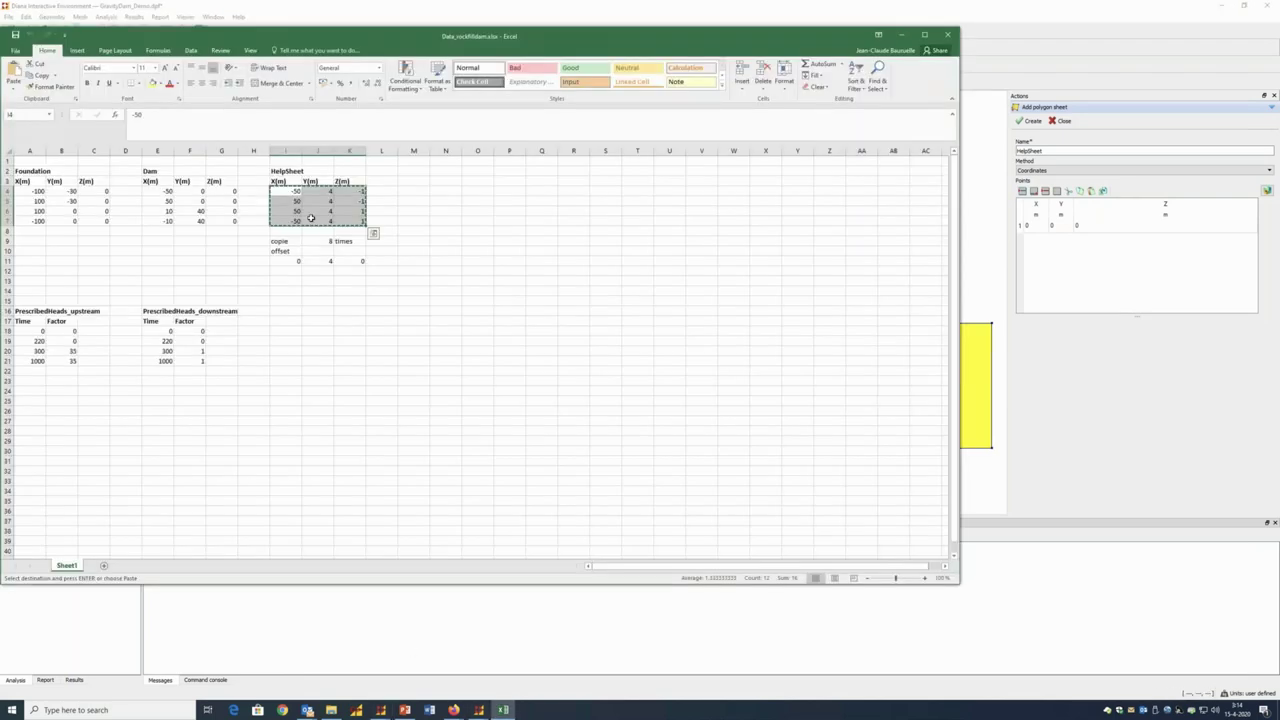
{"action": "left_click", "coordinate": [1080, 249]}
{"action": "left_click", "coordinate": [1022, 222]}
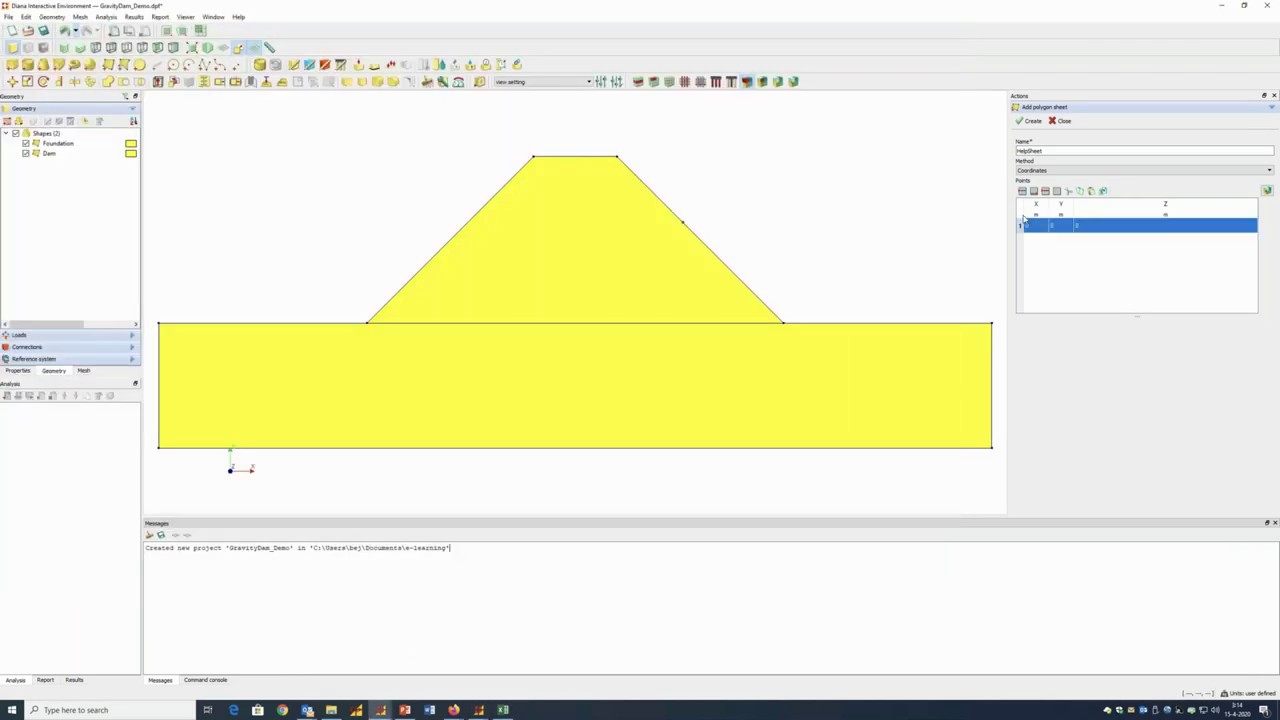
{"action": "key", "text": "ctrl+v"}
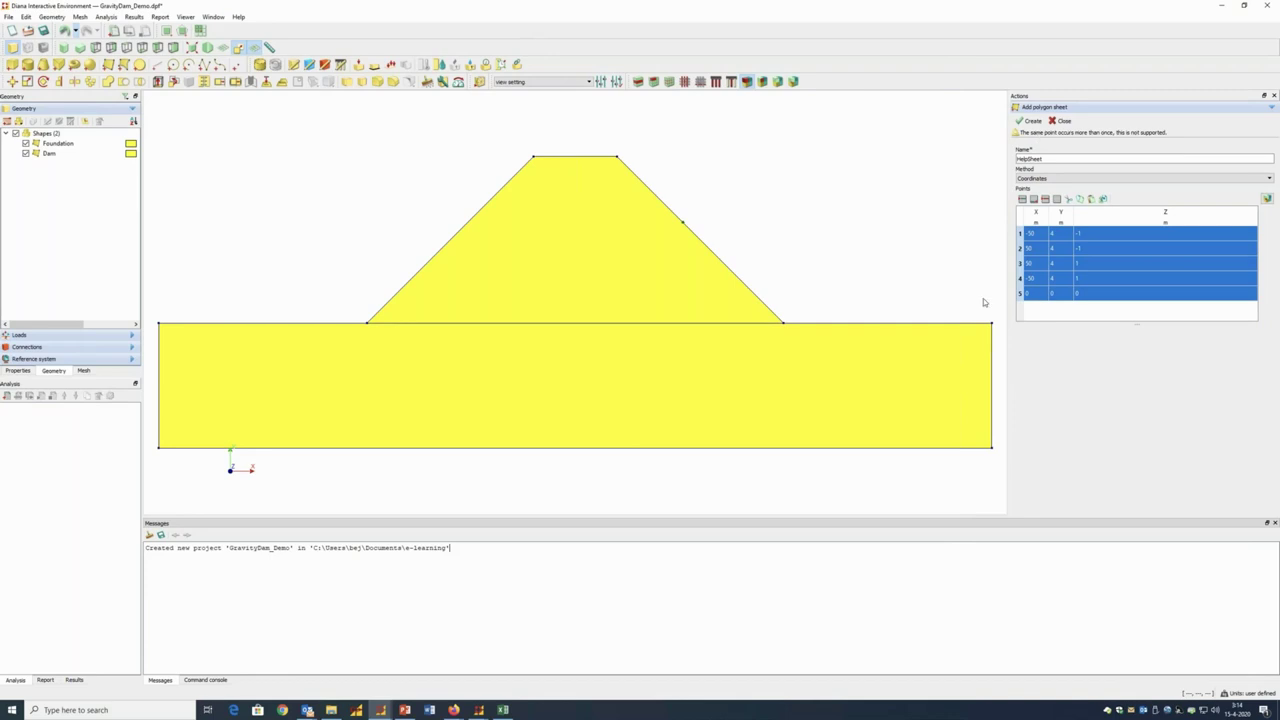
{"action": "left_click", "coordinate": [1022, 293]}
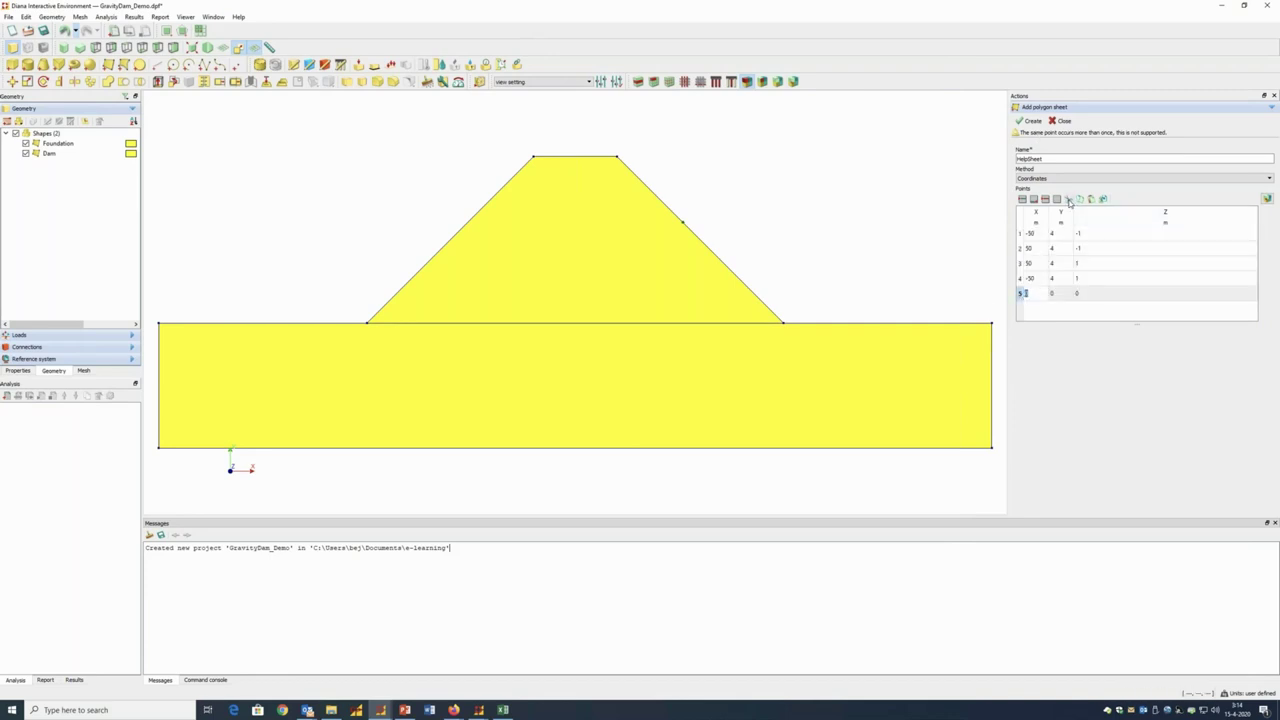
{"action": "key", "text": "Up"}
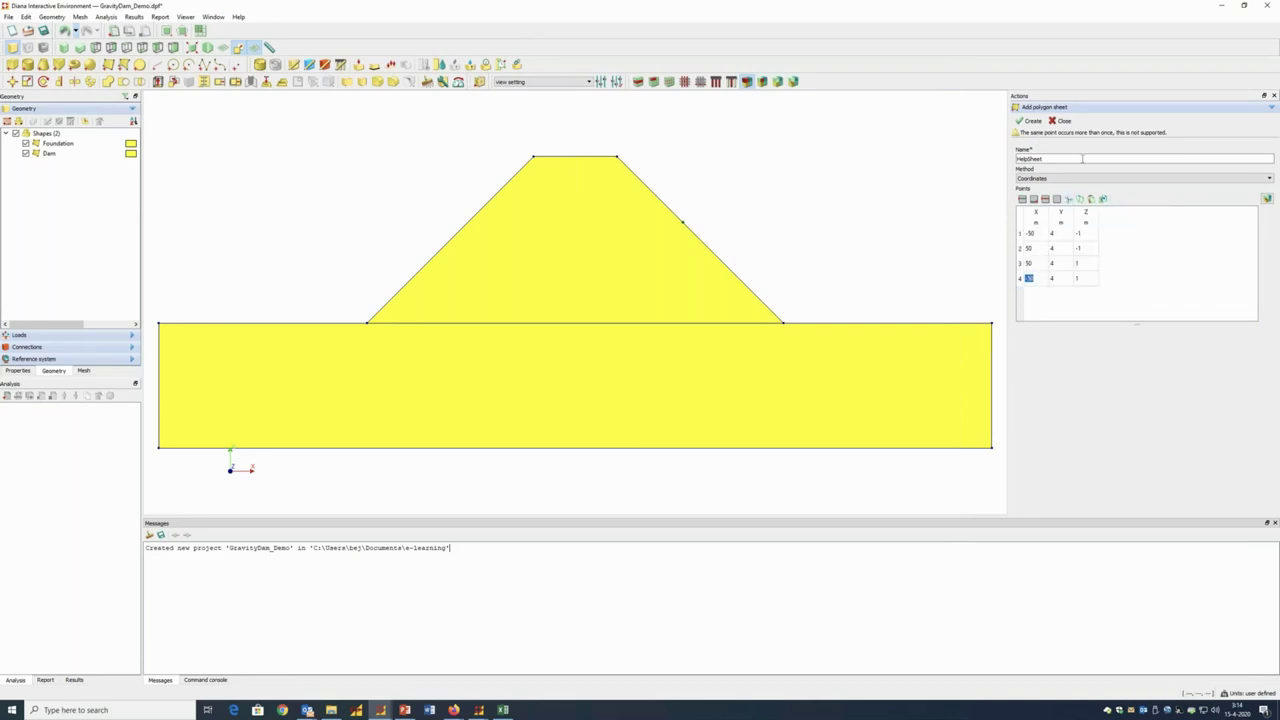
{"action": "left_click", "coordinate": [1082, 158]}
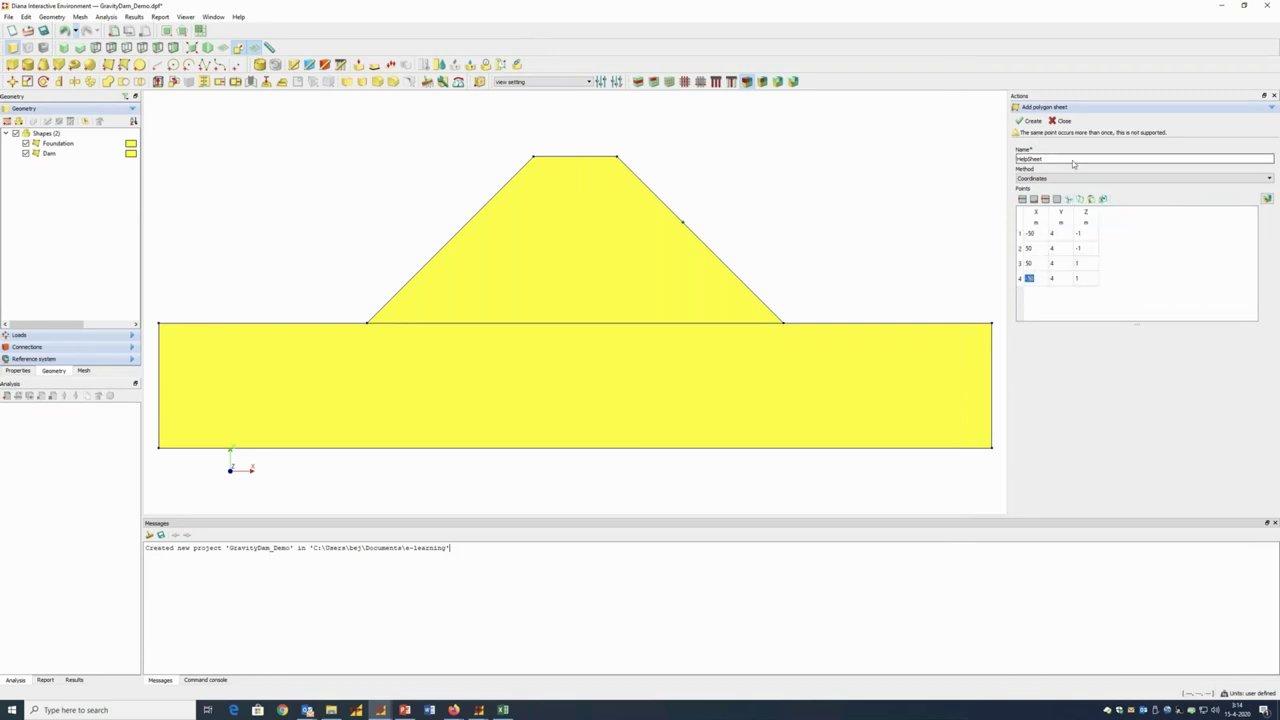
{"action": "left_click", "coordinate": [1029, 121]}
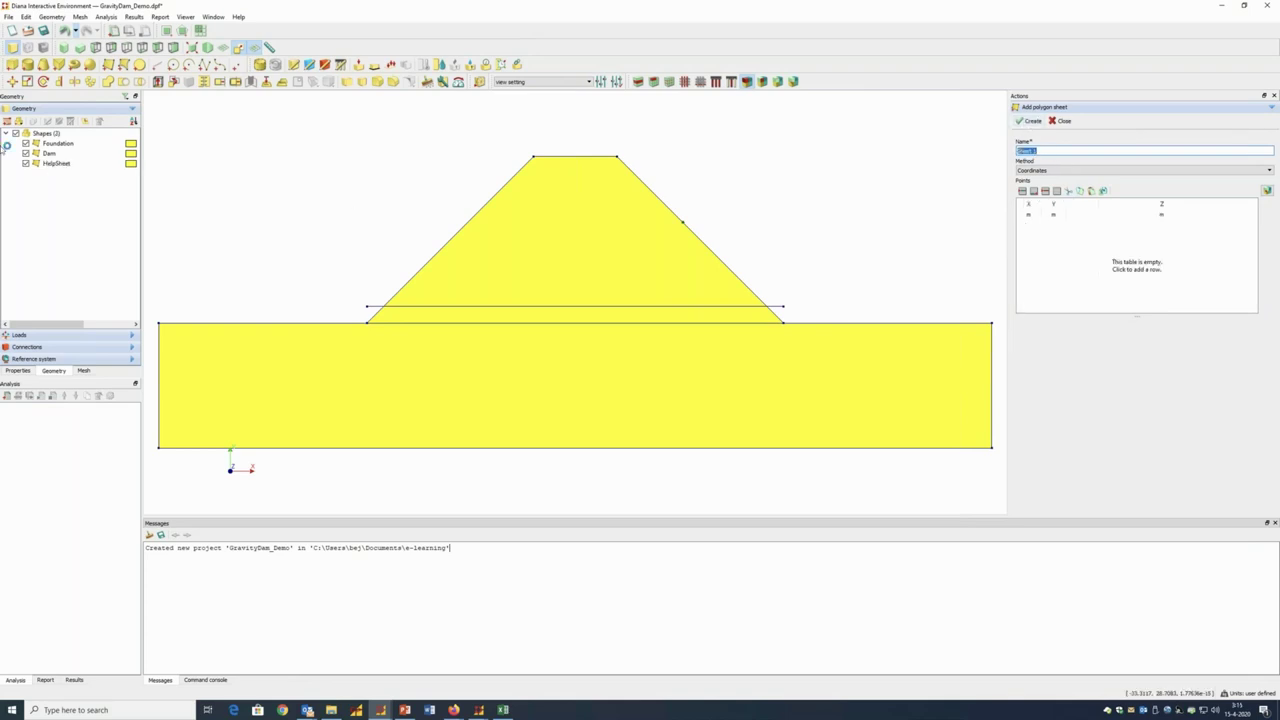
{"action": "left_click", "coordinate": [50, 163]}
{"action": "left_click", "coordinate": [287, 131]}
{"action": "left_click", "coordinate": [76, 48]}
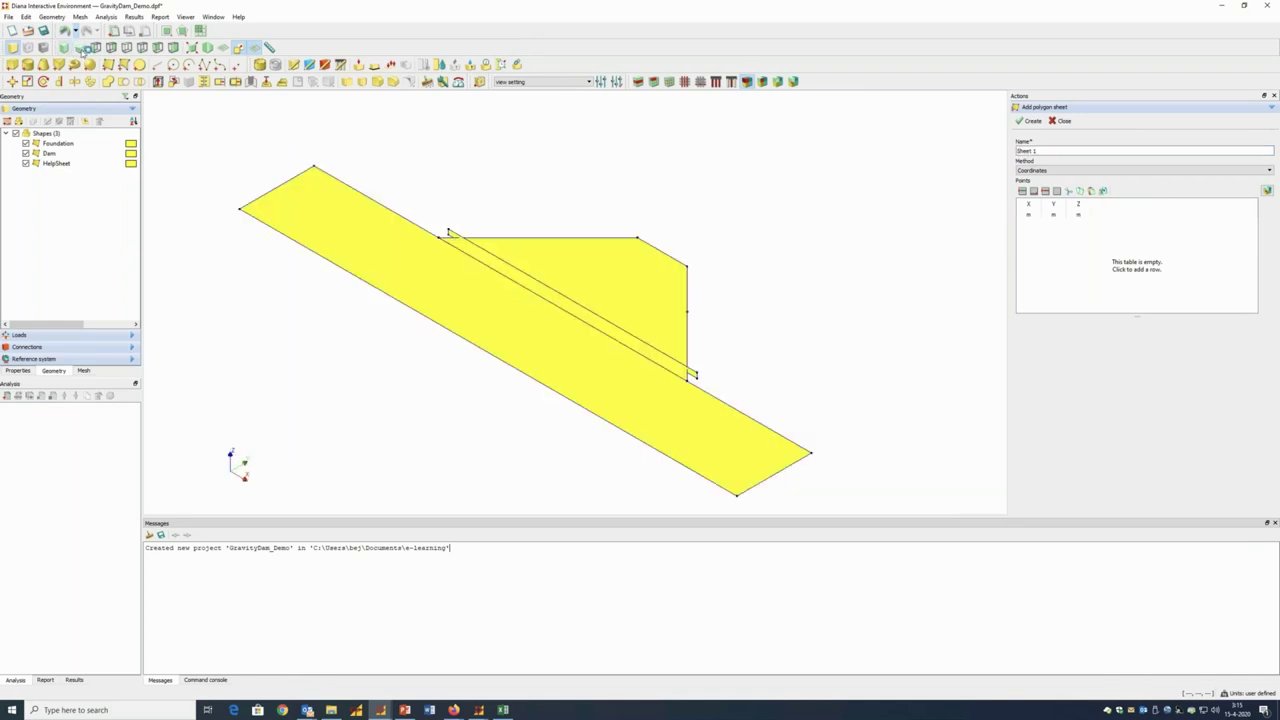
{"action": "left_click", "coordinate": [76, 48]}
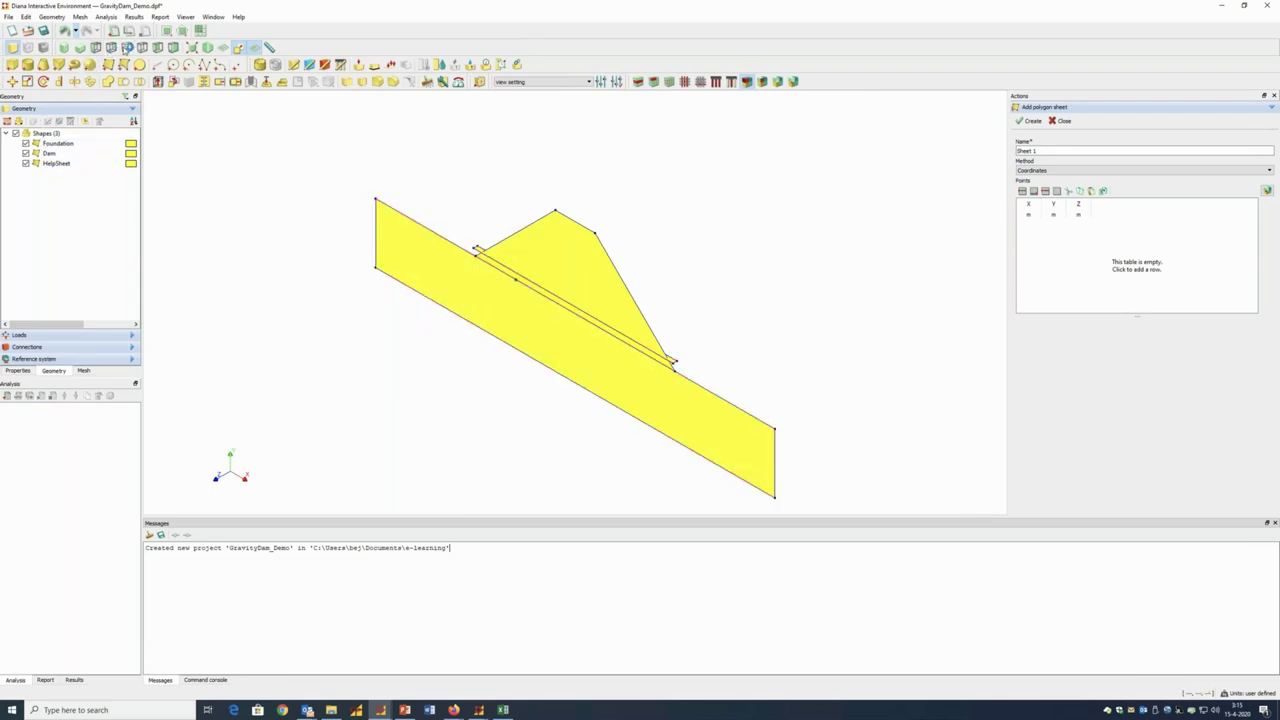
{"action": "left_click", "coordinate": [128, 48]}
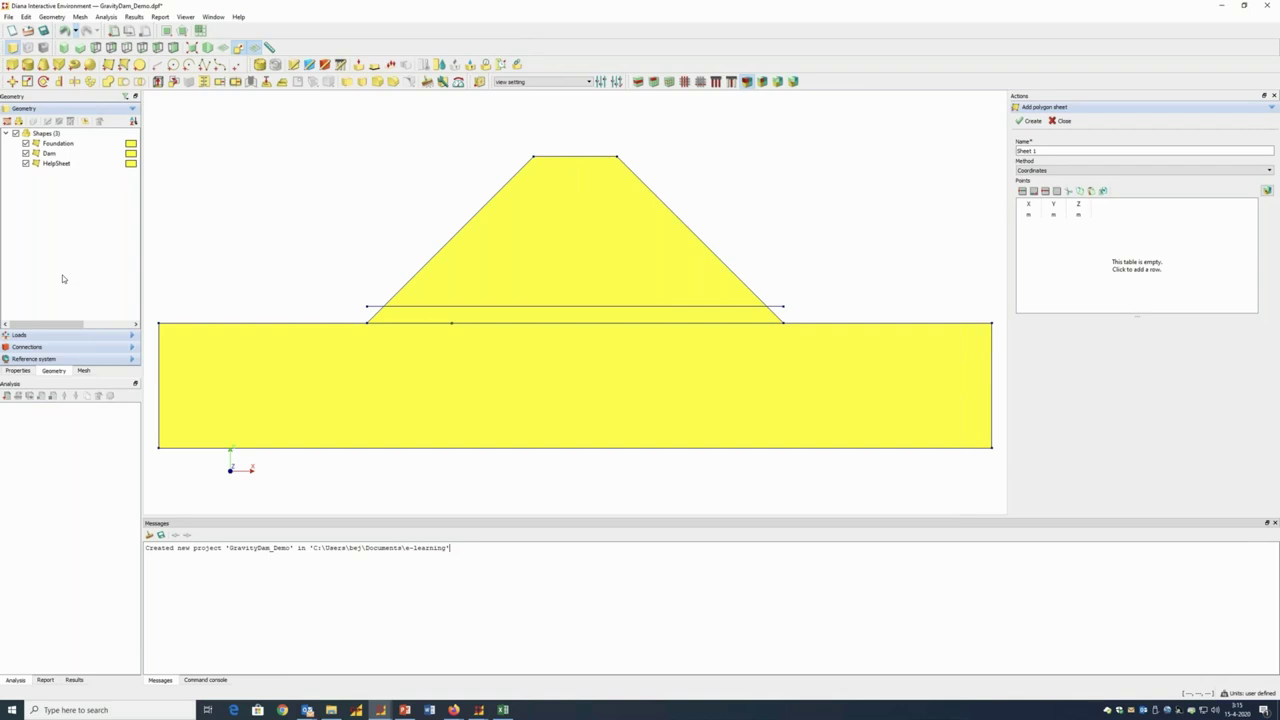
Array-copy HelpSheet with a Y offset of 4 and 8 copies
{"action": "left_click", "coordinate": [91, 82]}
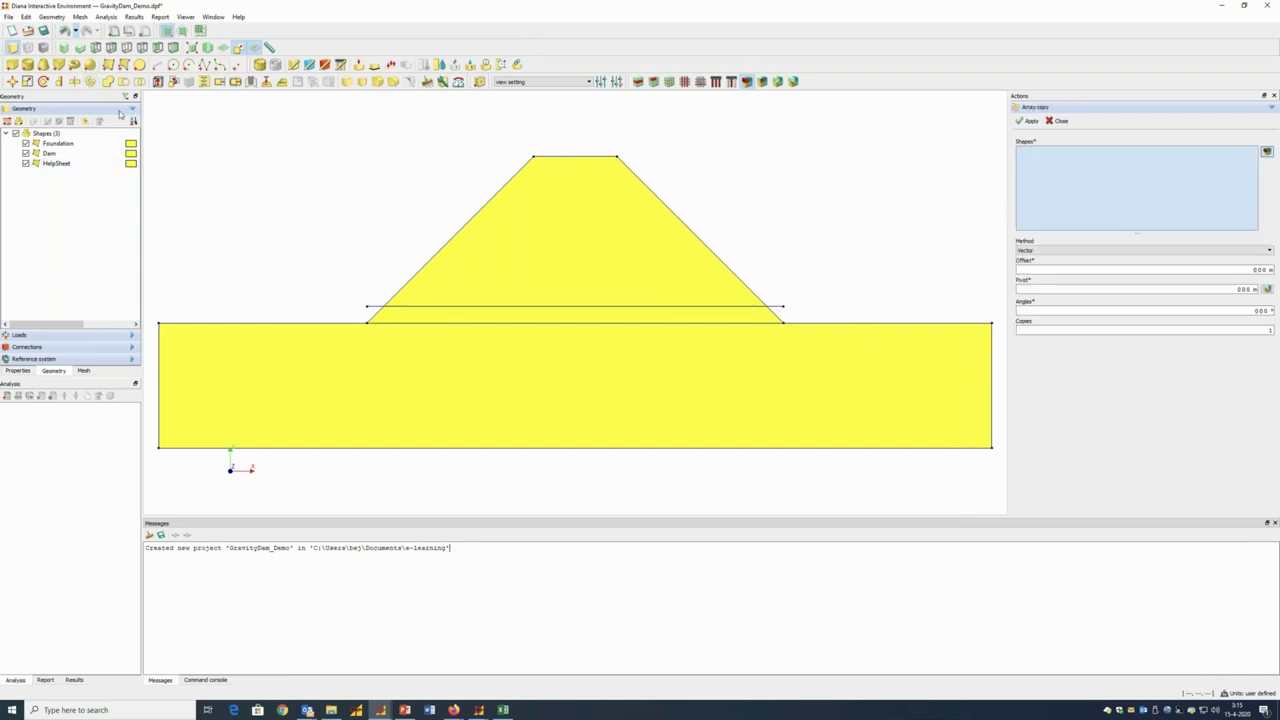
{"action": "right_click", "coordinate": [74, 164]}
{"action": "left_click", "coordinate": [97, 171]}
{"action": "left_click", "coordinate": [1264, 270]}
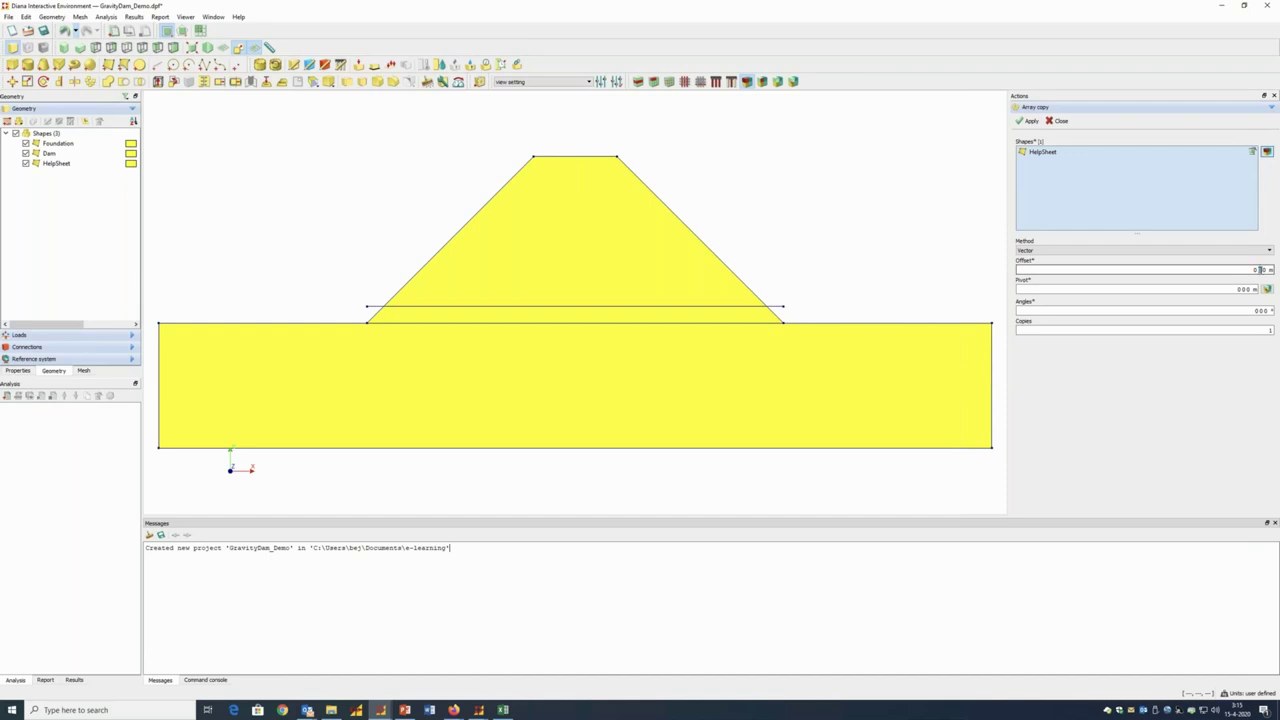
{"action": "type", "text": "4"}
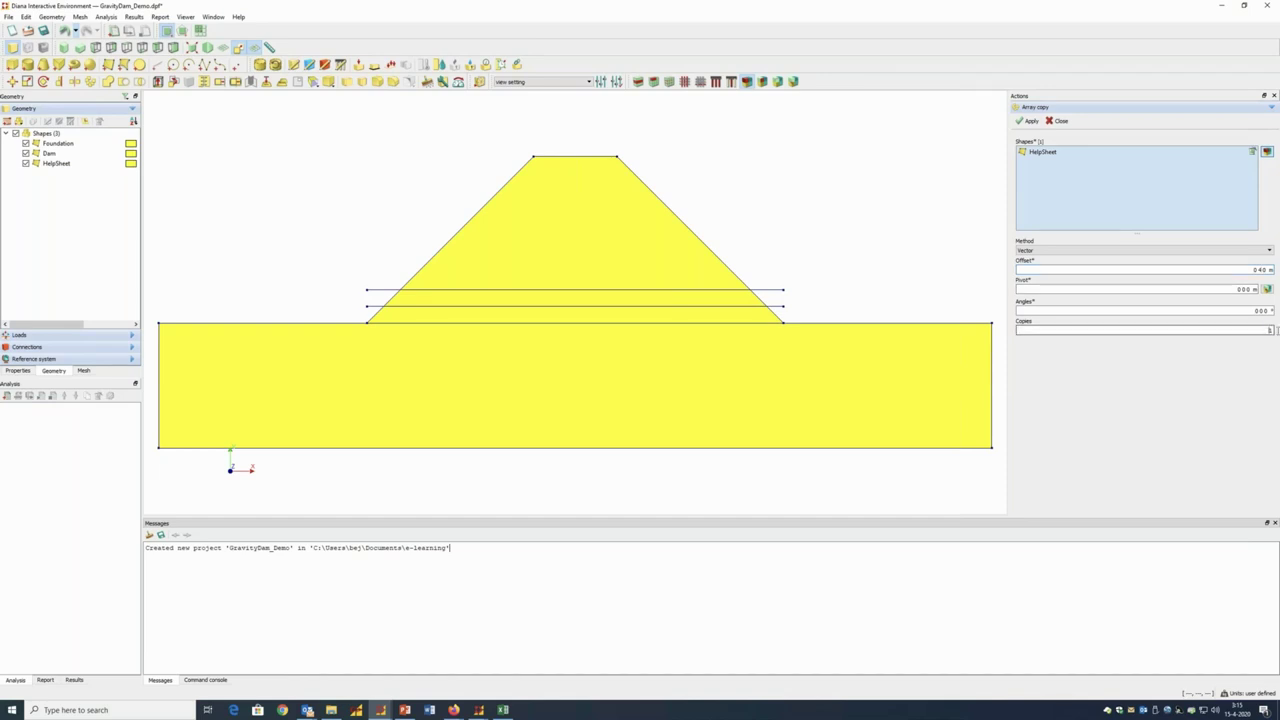
{"action": "left_click", "coordinate": [1274, 332]}
{"action": "type", "text": "8"}
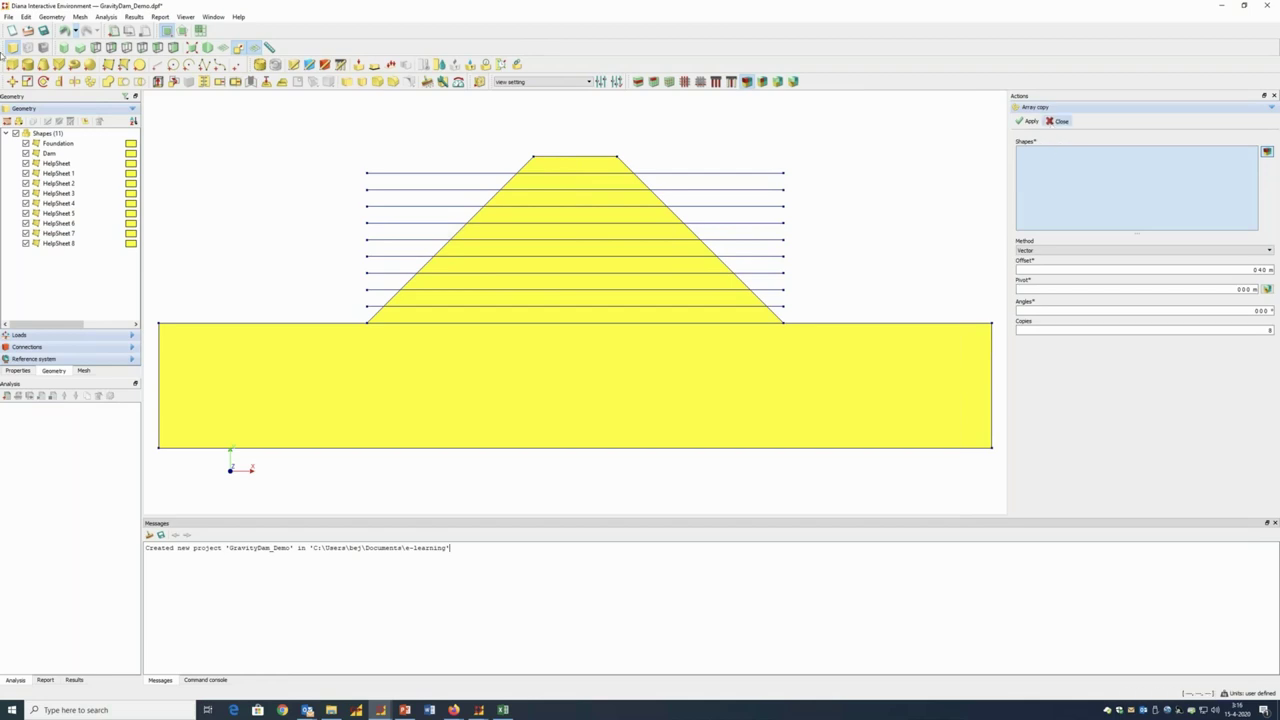
{"action": "key", "text": "Escape"}
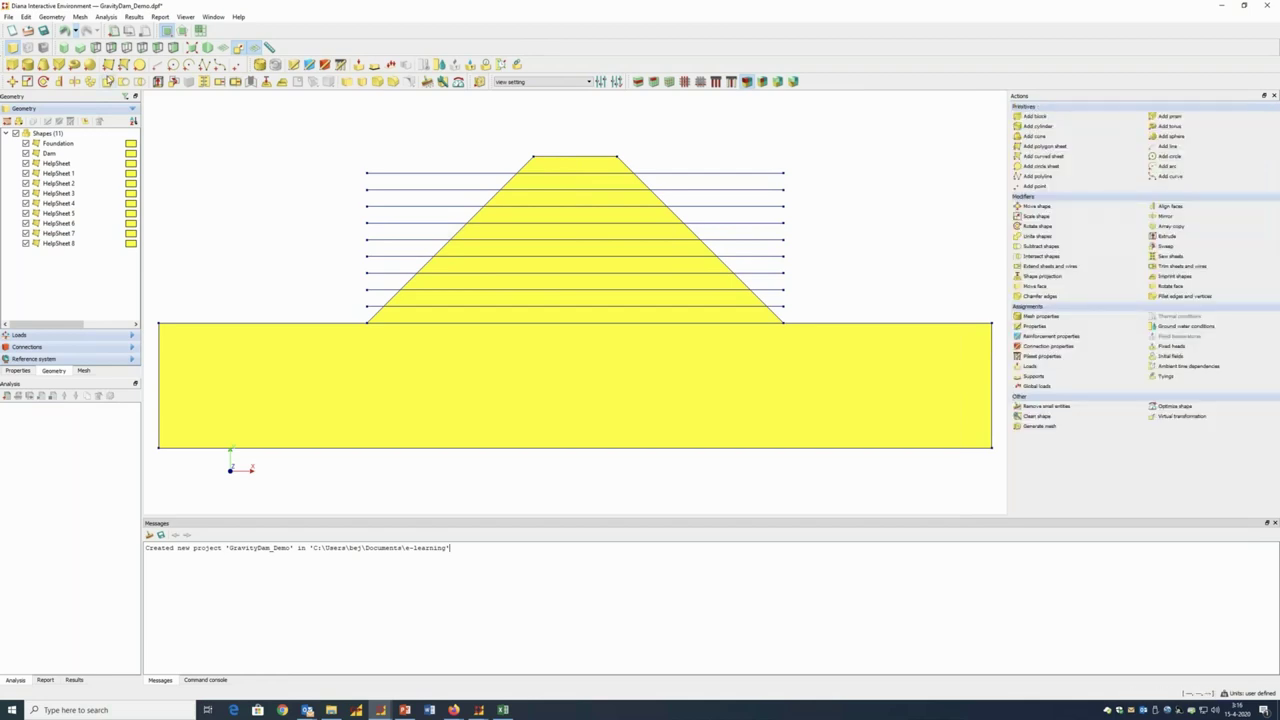
Subtract the shapes with Dam as target and all HelpSheets as tools, giving Dam and Dam_1 to Dam_9
{"action": "left_click", "coordinate": [124, 82]}
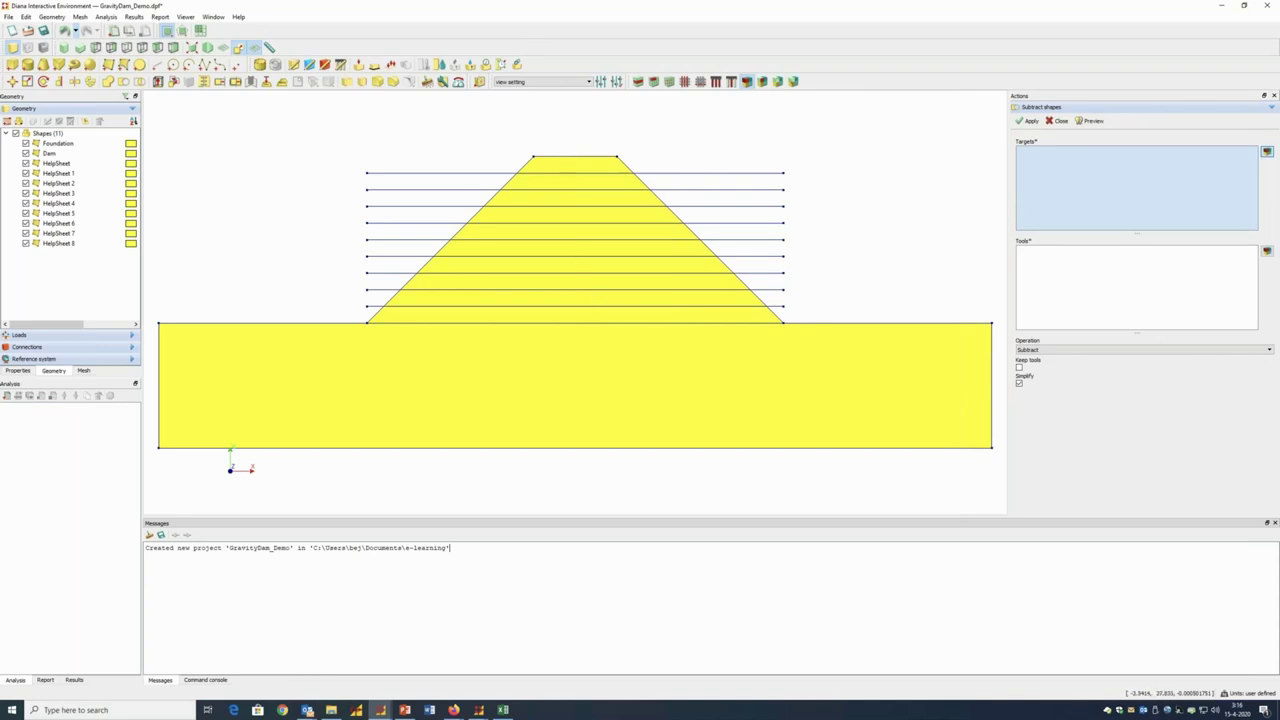
{"action": "left_click", "coordinate": [564, 170]}
{"action": "left_click", "coordinate": [1106, 300]}
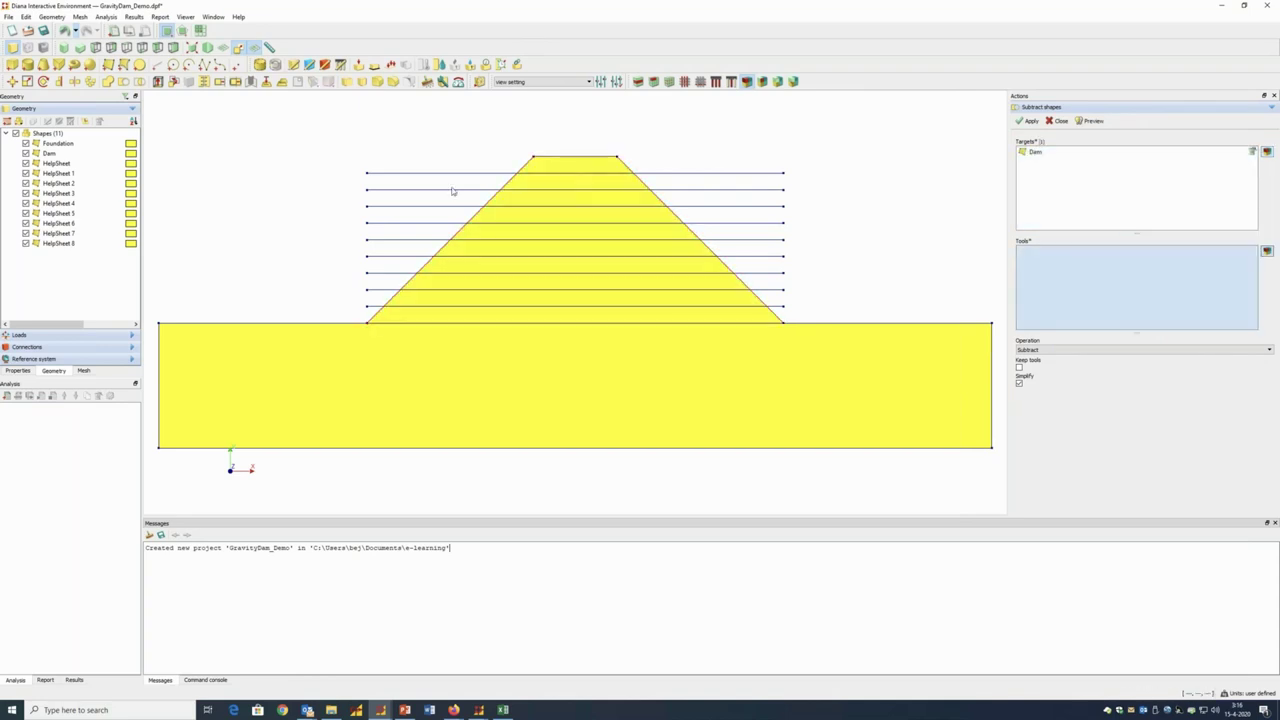
{"action": "left_click_drag", "start_coordinate": [352, 162], "coordinate": [812, 357]}
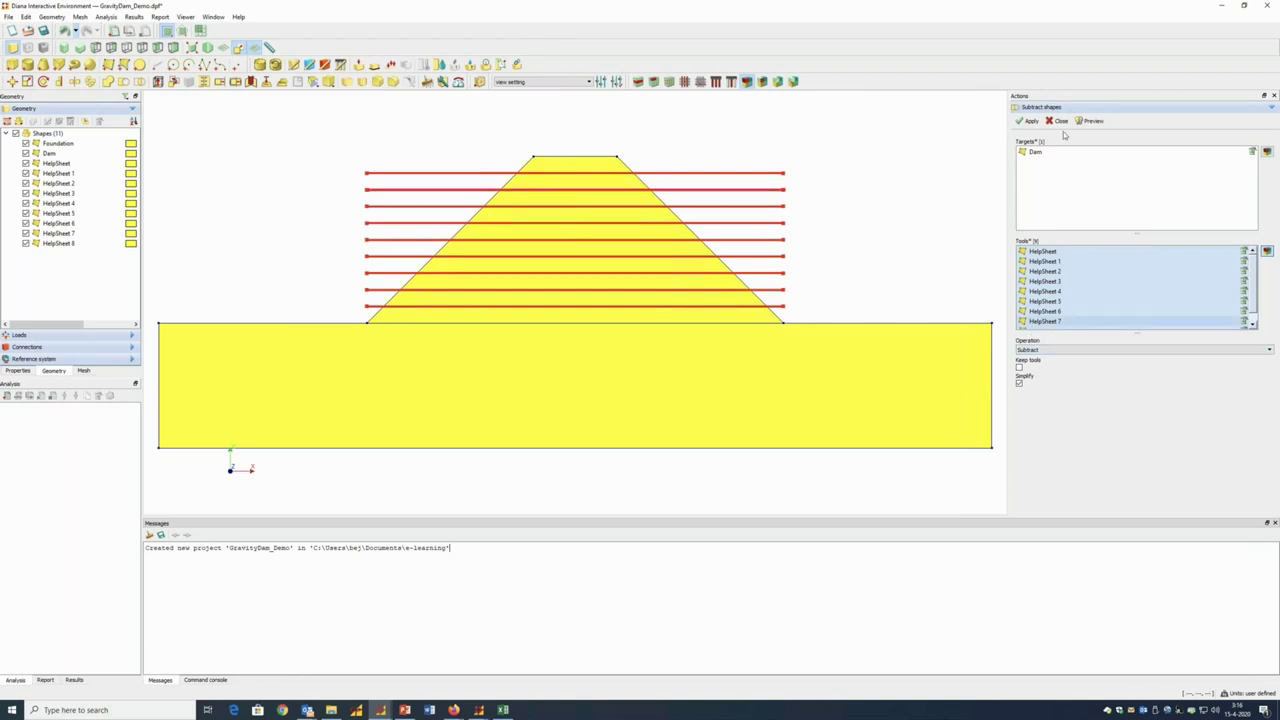
{"action": "left_click", "coordinate": [1030, 121]}
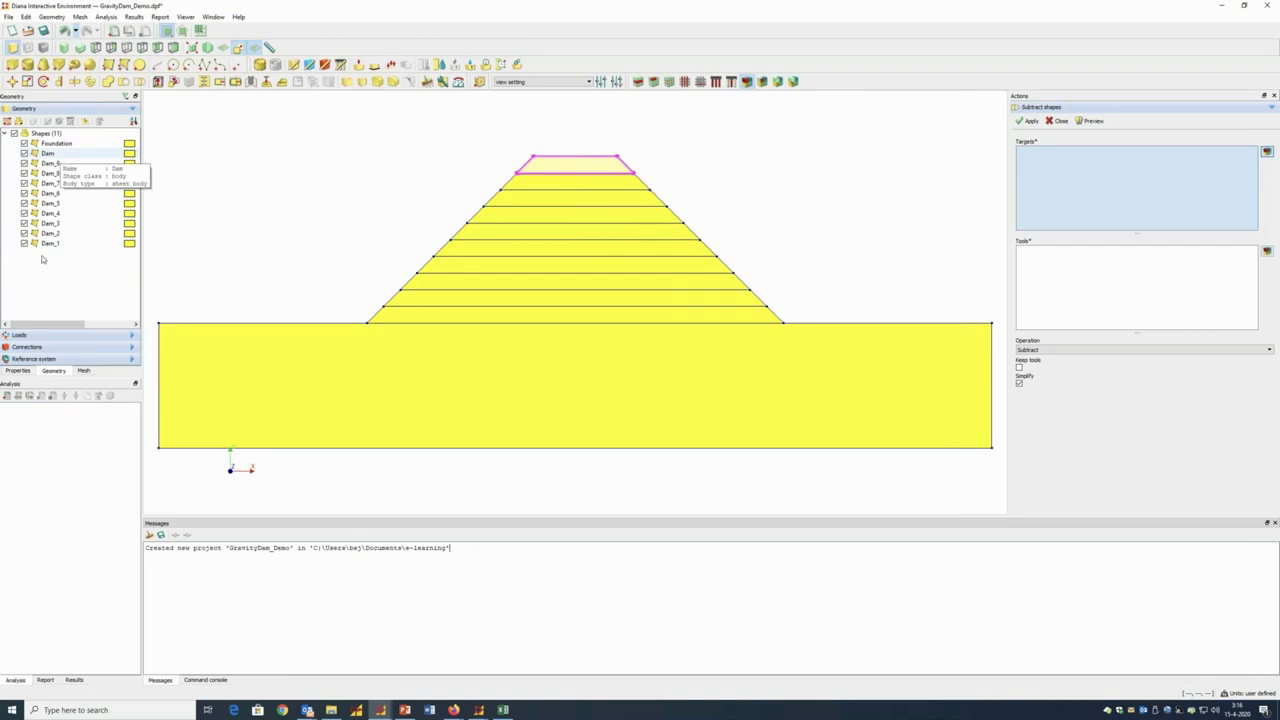
Rename Dam_9, Dam_8 and Dam_7 to Layer1, Layer2 and Layer3
{"action": "left_click", "coordinate": [54, 165]}
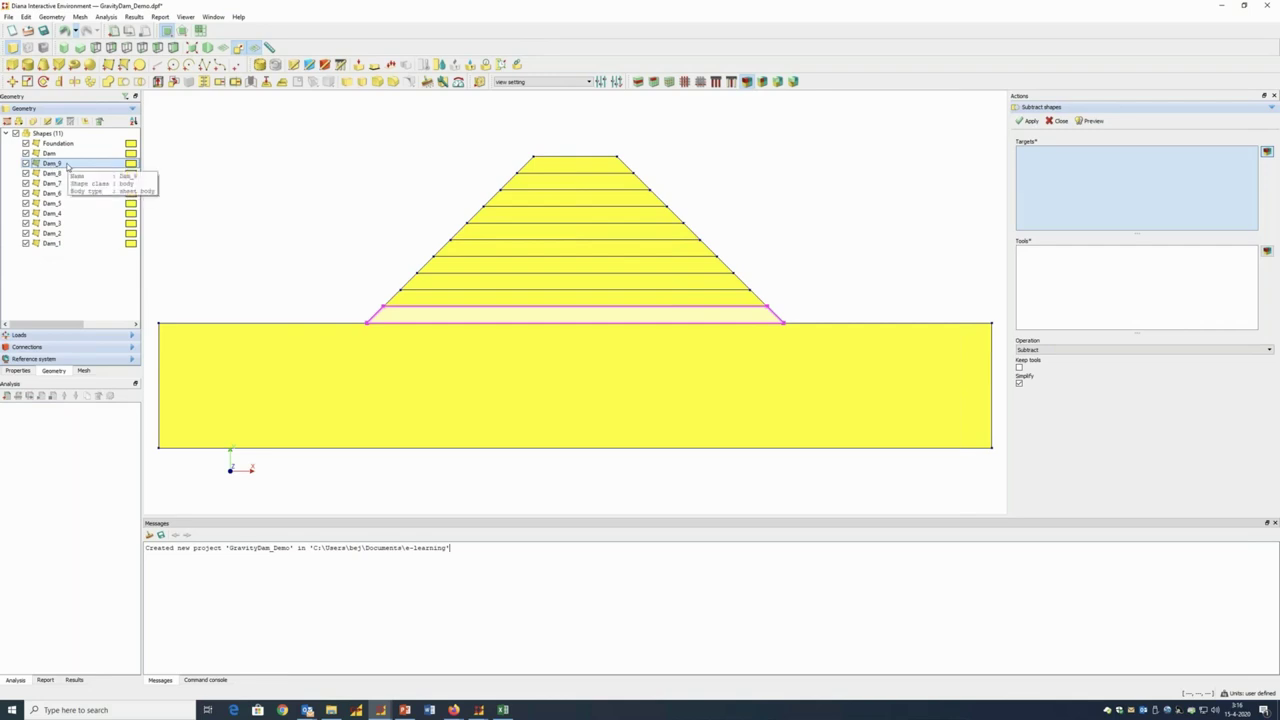
{"action": "right_click", "coordinate": [67, 166]}
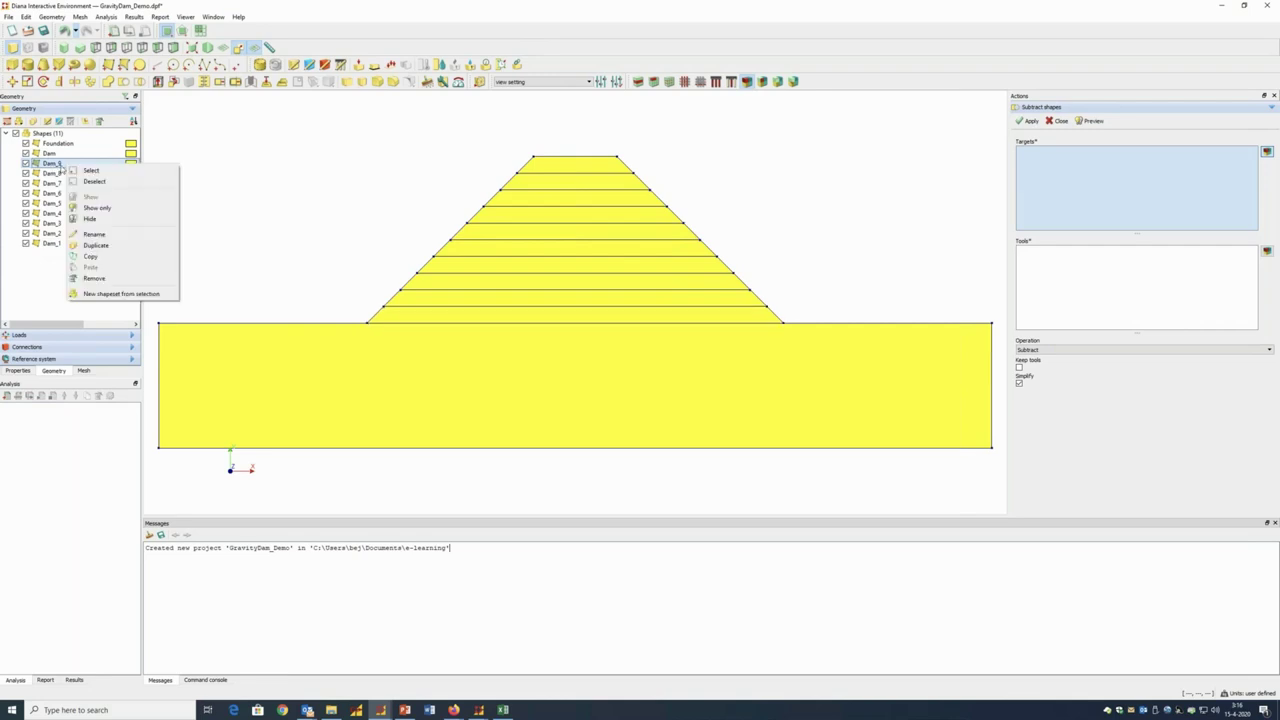
{"action": "left_click", "coordinate": [93, 237]}
{"action": "type", "text": "Layer1"}
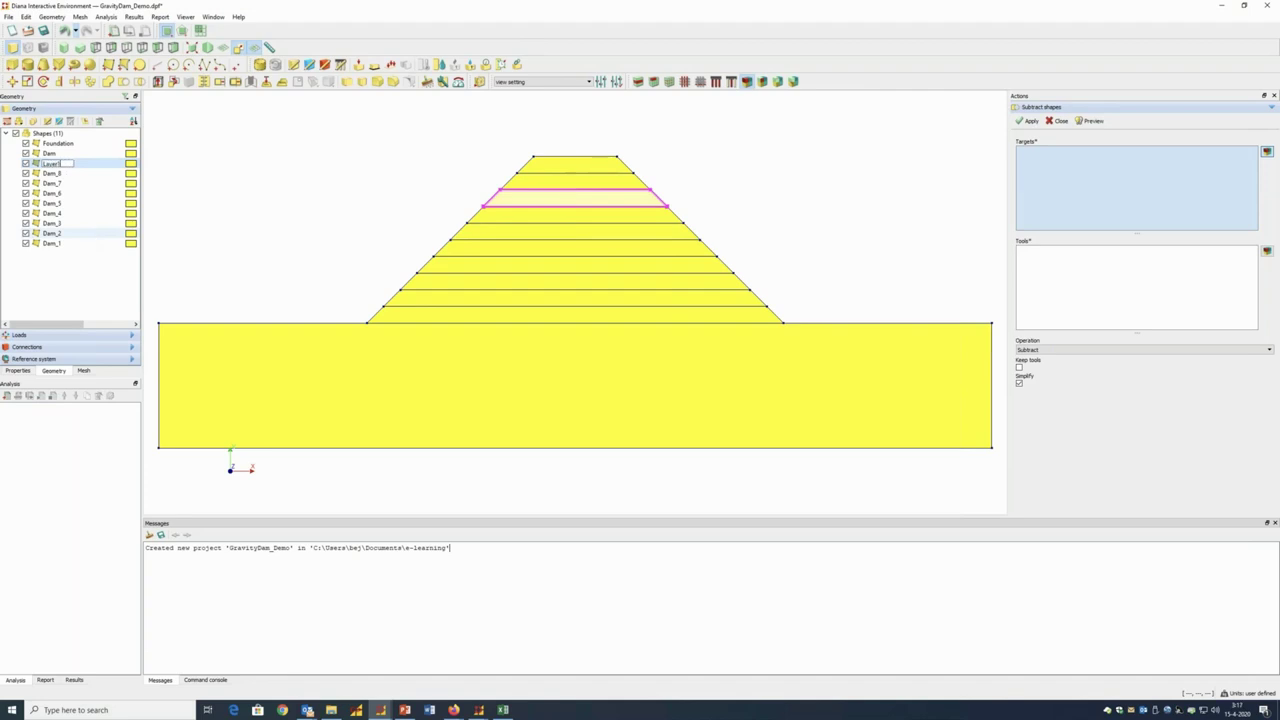
{"action": "key", "text": "Return"}
{"action": "left_click", "coordinate": [51, 173]}
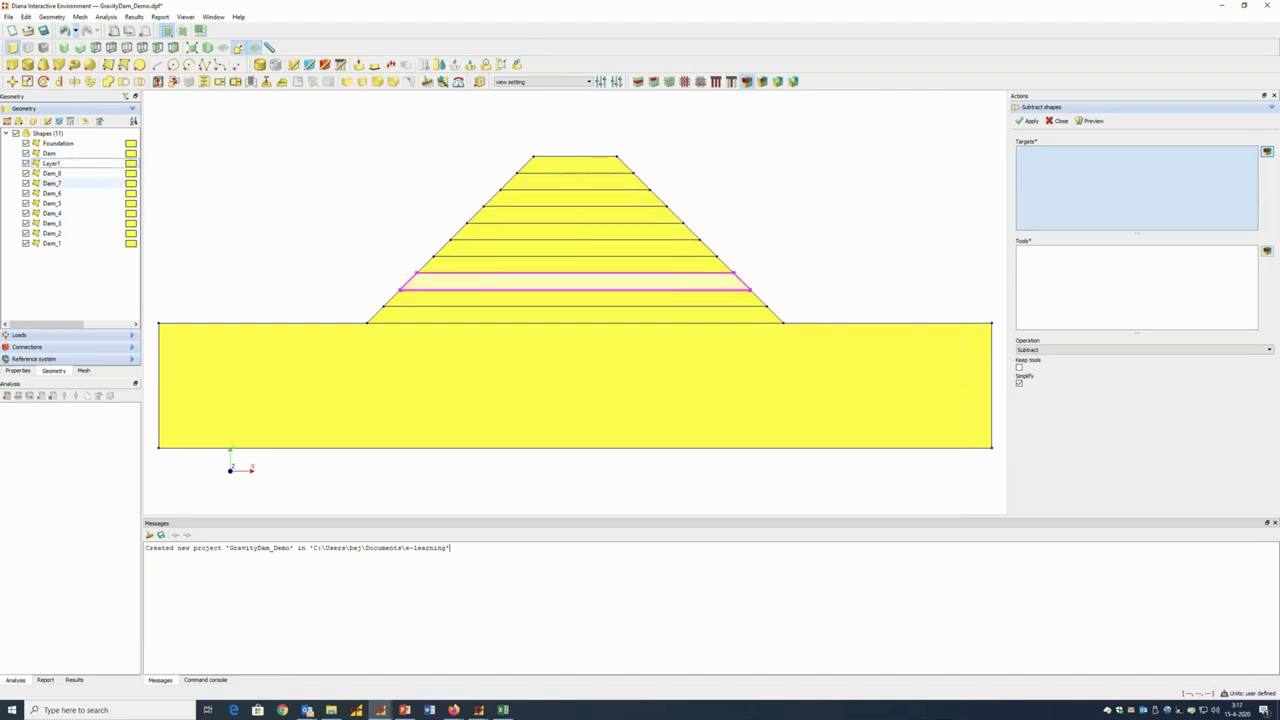
{"action": "right_click", "coordinate": [55, 173]}
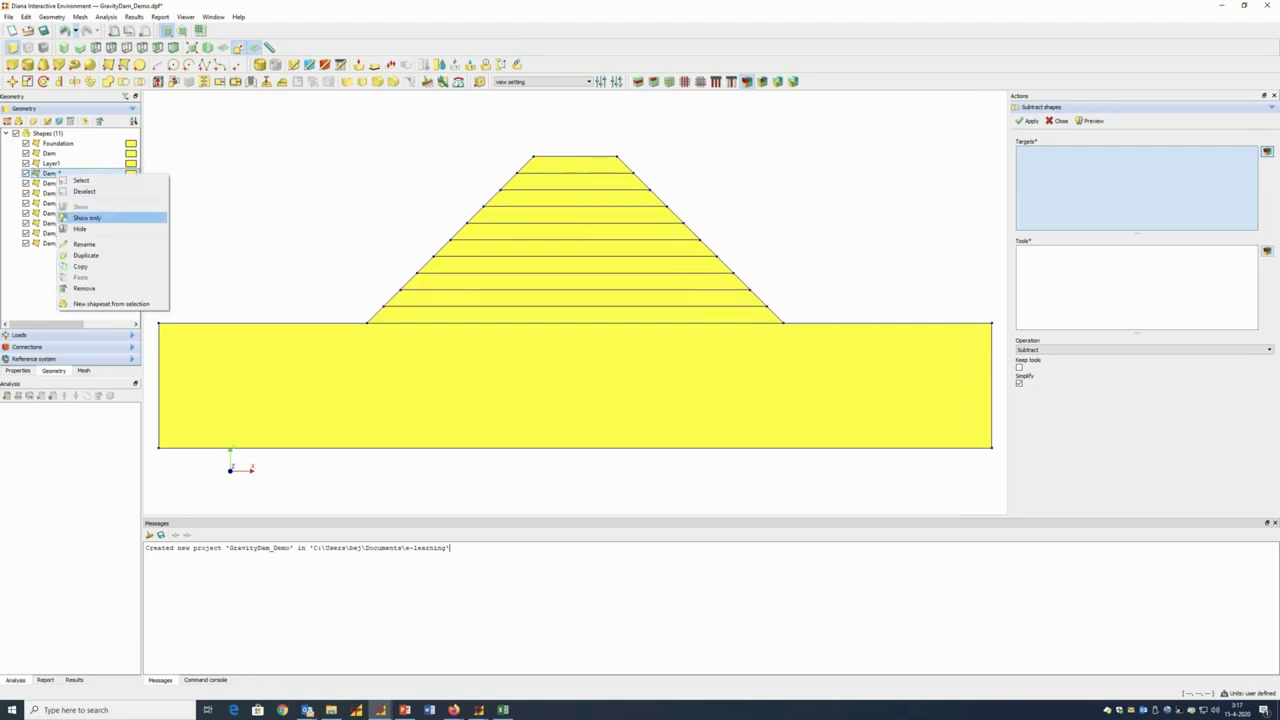
{"action": "left_click", "coordinate": [90, 243]}
{"action": "type", "text": "Lay"}
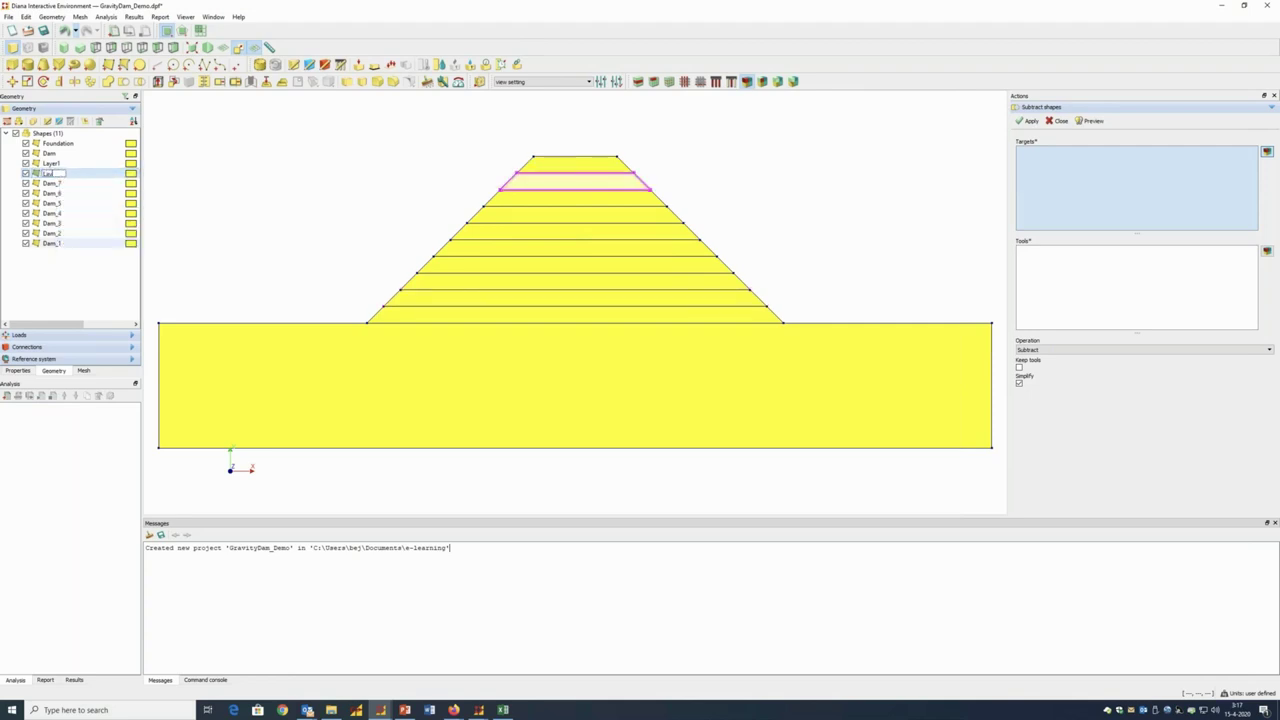
{"action": "type", "text": "er2"}
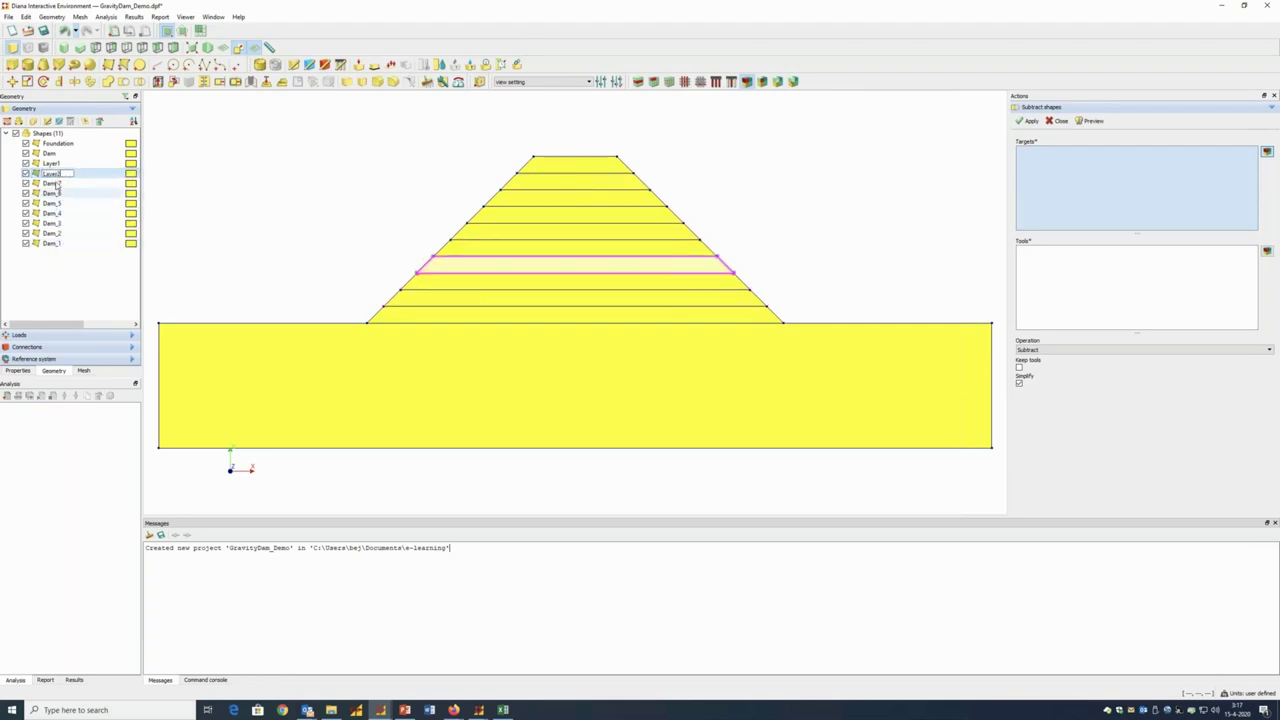
{"action": "left_click", "coordinate": [55, 184]}
{"action": "right_click", "coordinate": [57, 186]}
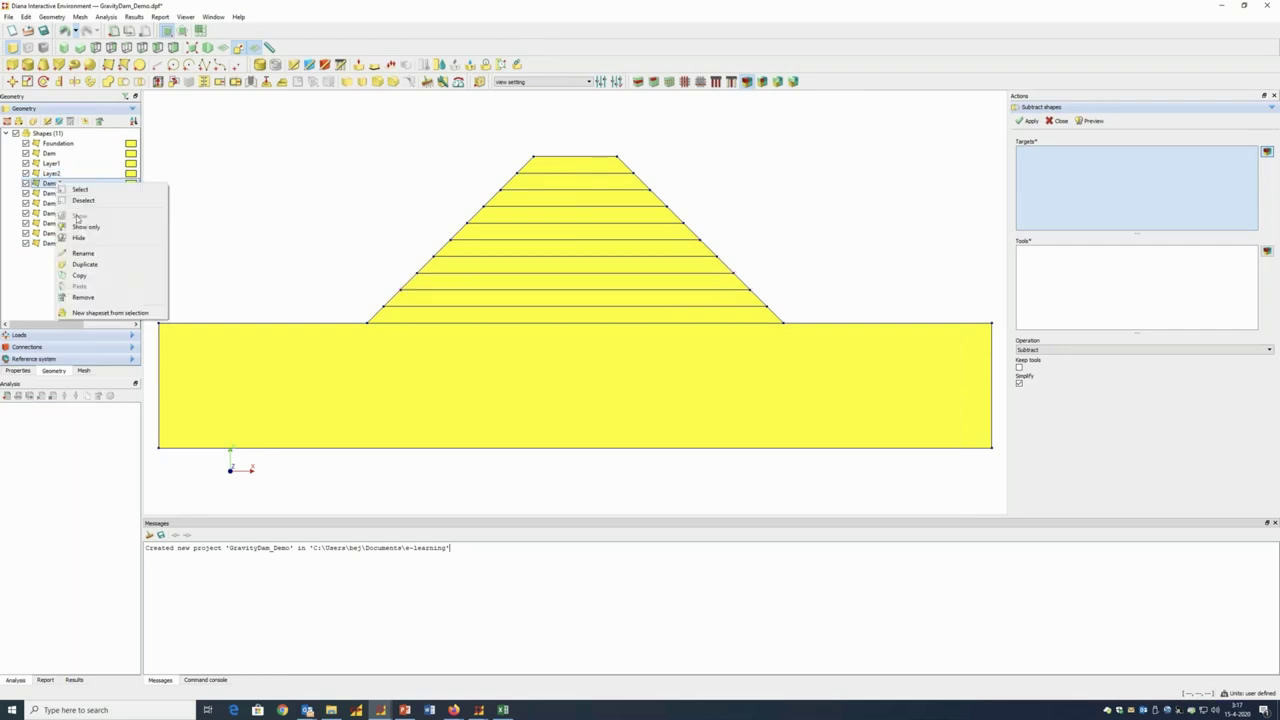
{"action": "left_click", "coordinate": [80, 253]}
{"action": "type", "text": "L"}
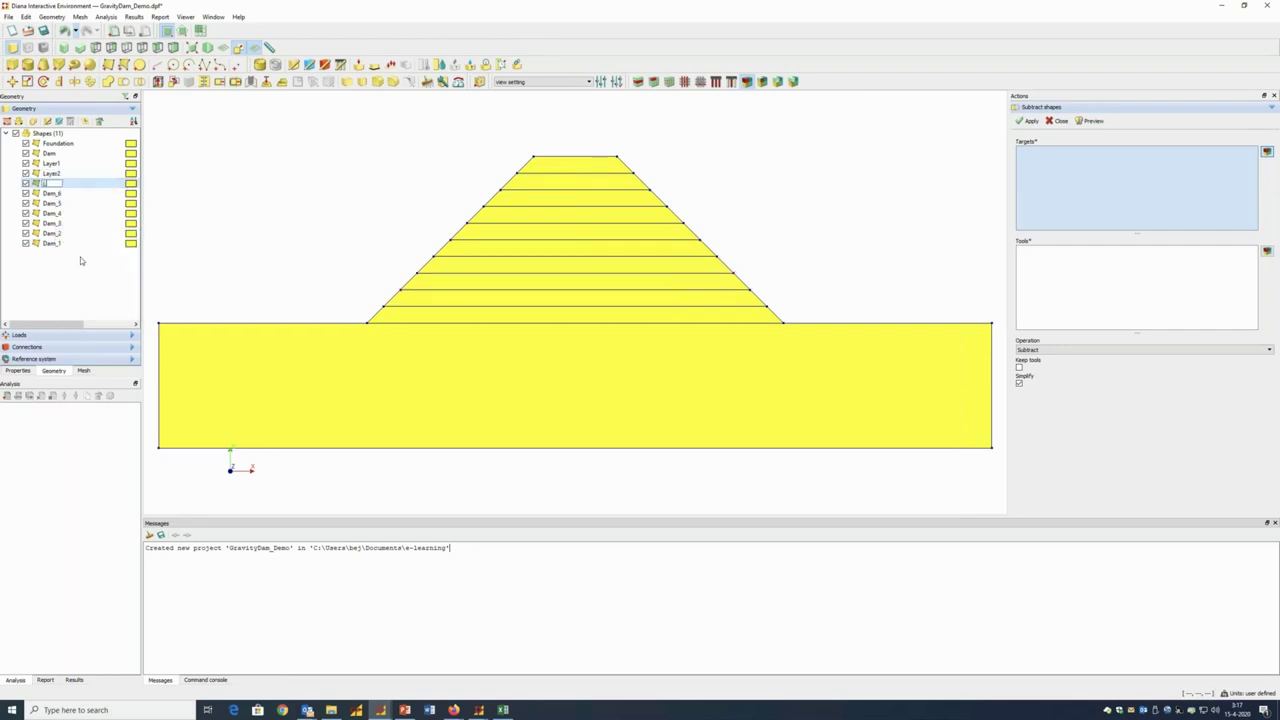
{"action": "type", "text": "ayer3"}
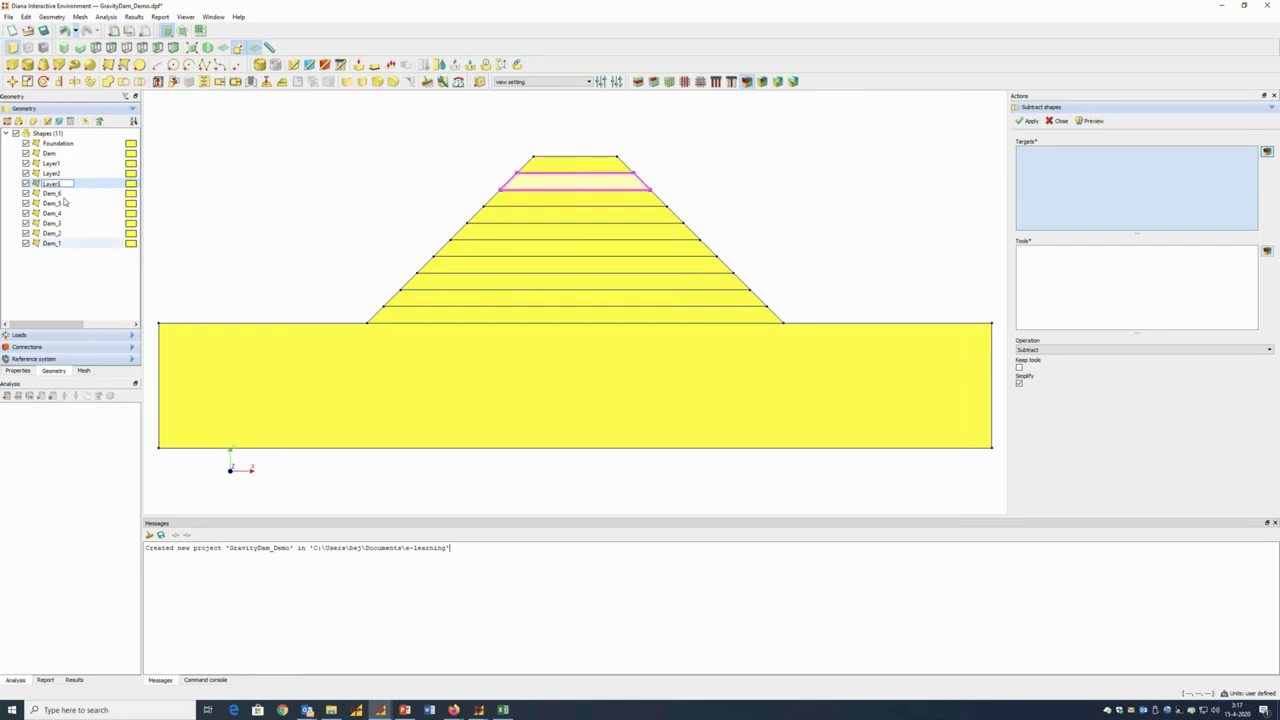
Rename Dam_6, Dam_5 and Dam_4 to Layer4, Layer5 and Layer6
{"action": "right_click", "coordinate": [60, 196]}
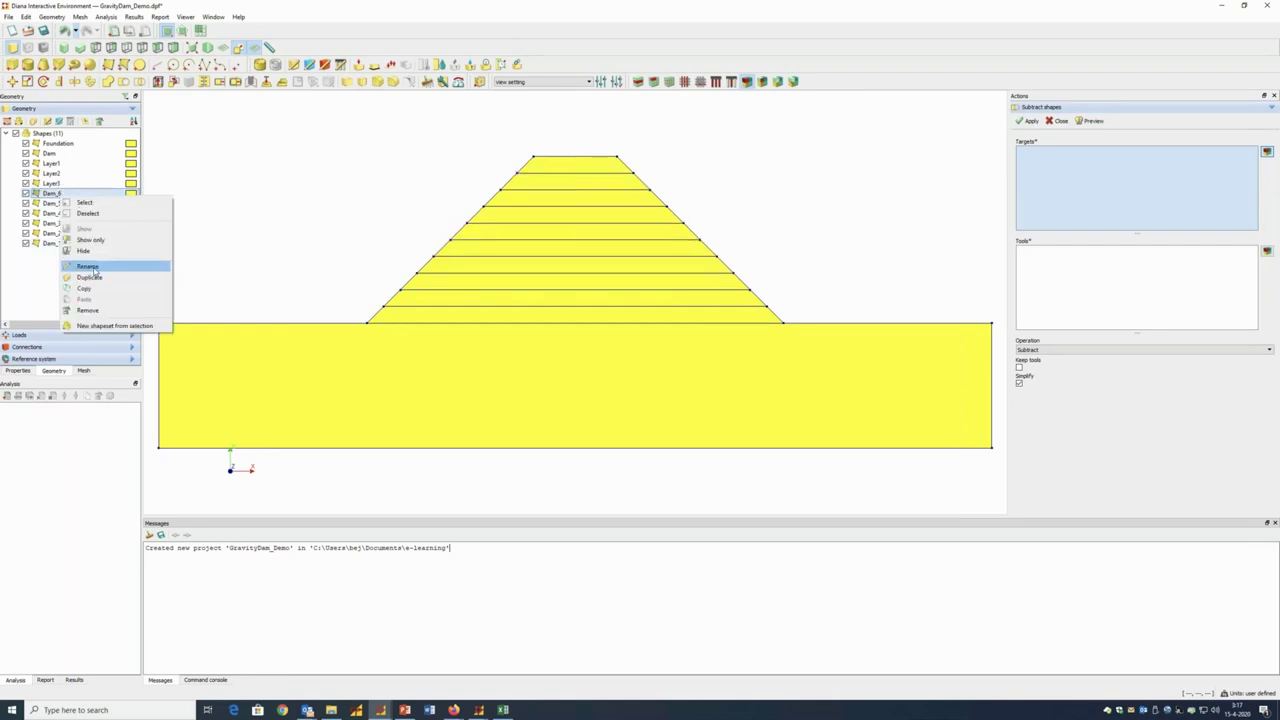
{"action": "left_click", "coordinate": [38, 270]}
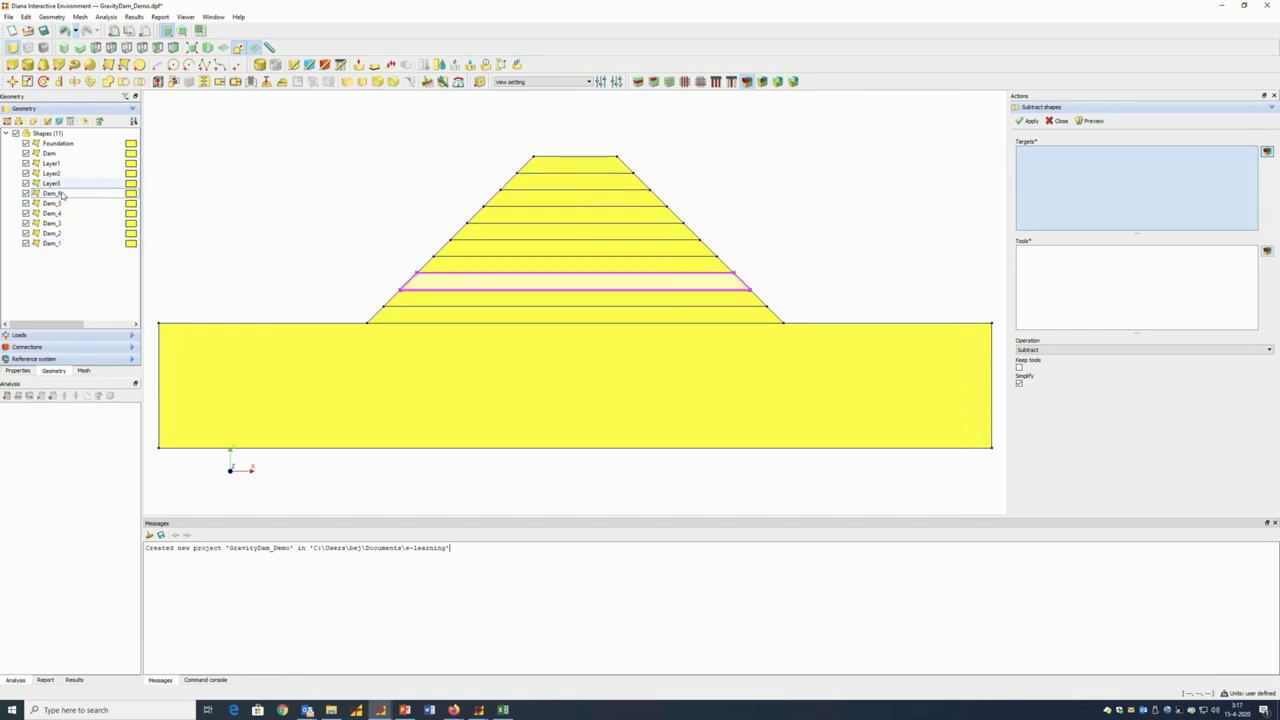
{"action": "right_click", "coordinate": [62, 196]}
{"action": "left_click", "coordinate": [92, 263]}
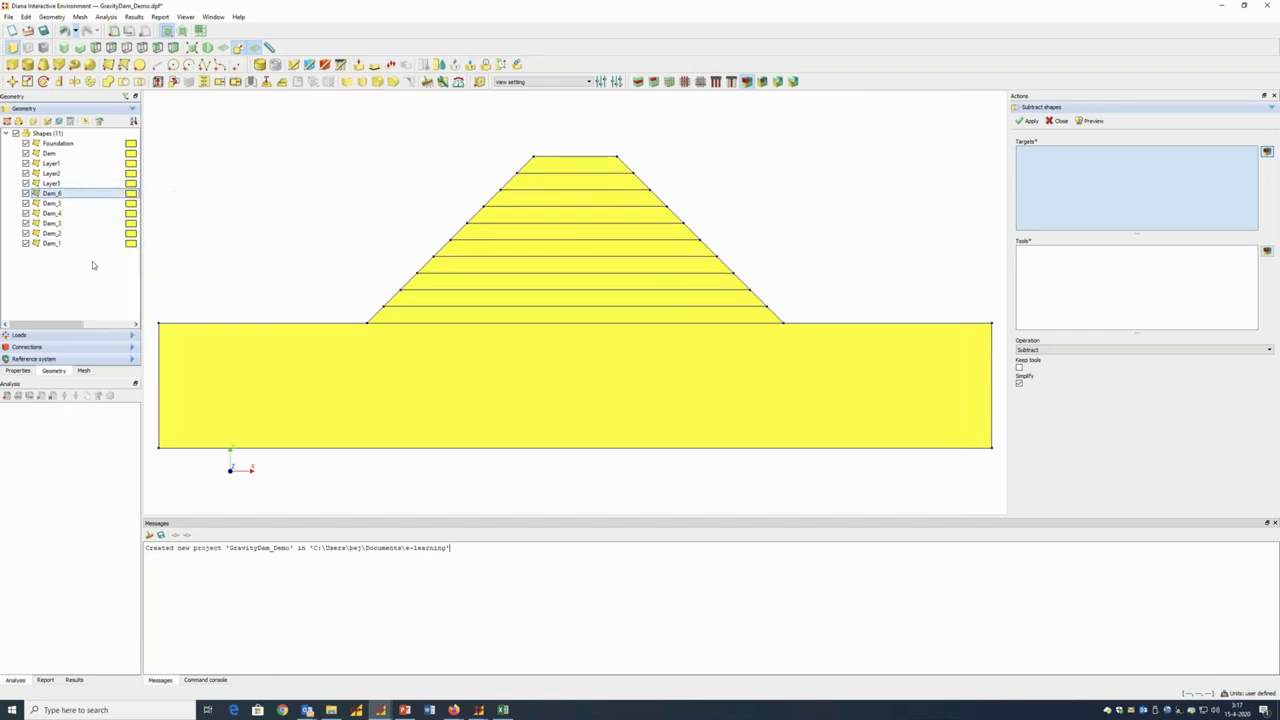
{"action": "type", "text": "Layer4"}
{"action": "key", "text": "Return"}
{"action": "right_click", "coordinate": [50, 203]}
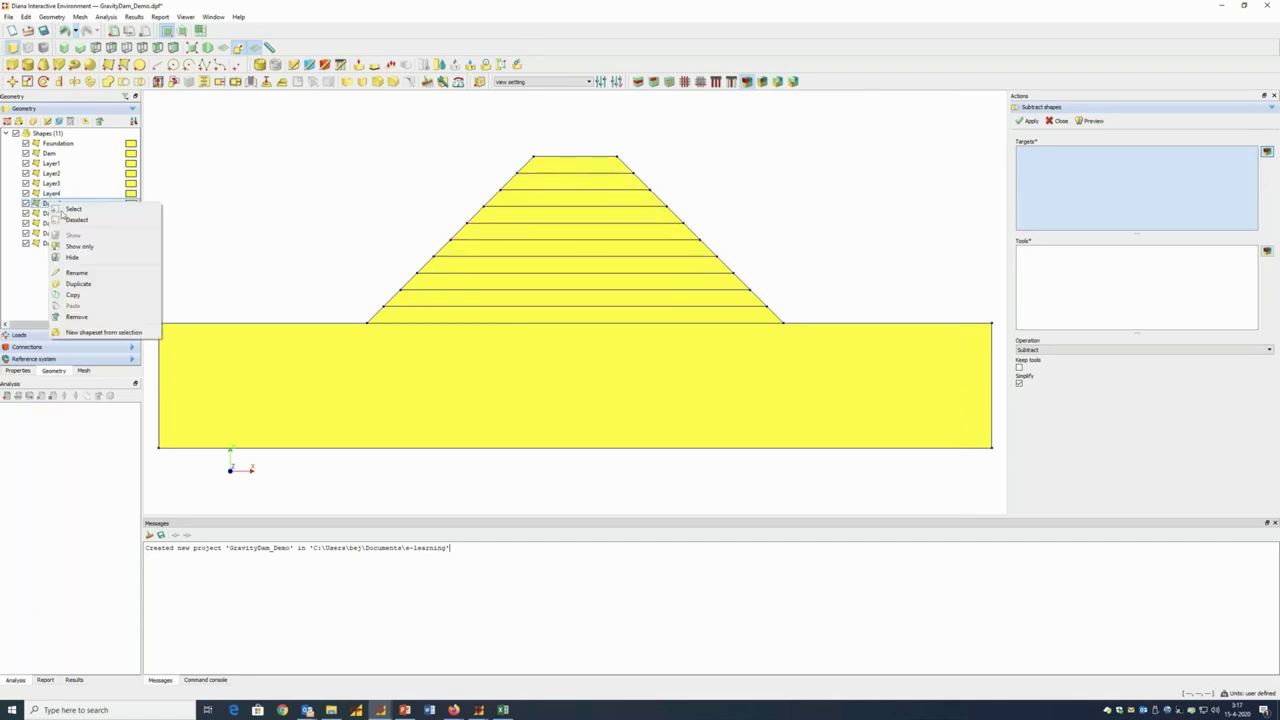
{"action": "left_click", "coordinate": [77, 272]}
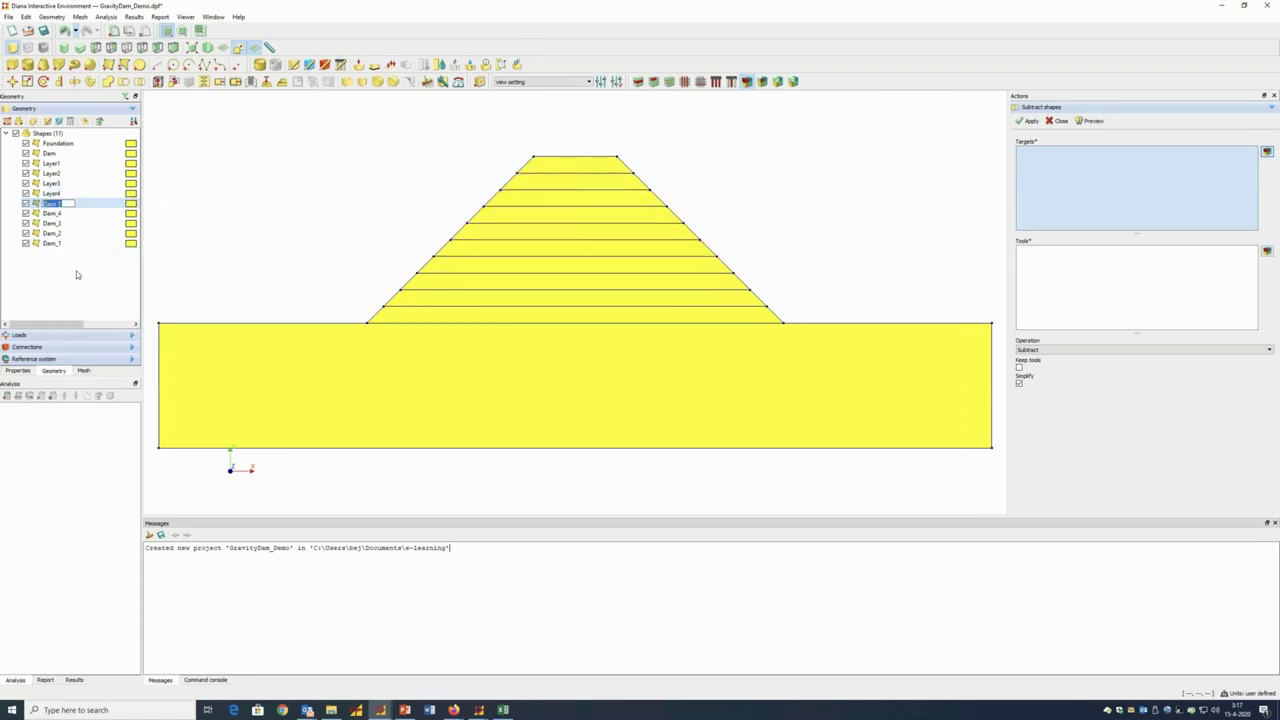
{"action": "type", "text": "Layer5"}
{"action": "key", "text": "Return"}
{"action": "right_click", "coordinate": [57, 214]}
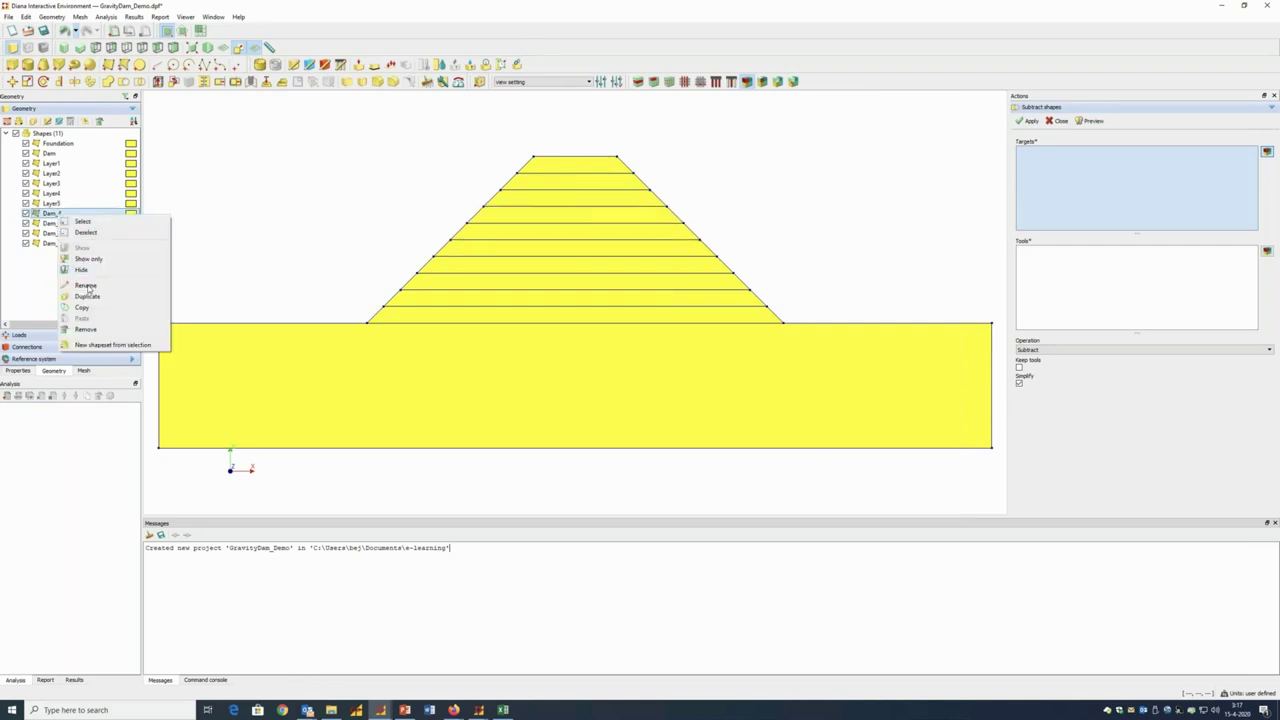
{"action": "left_click", "coordinate": [87, 285]}
{"action": "type", "text": "L"}
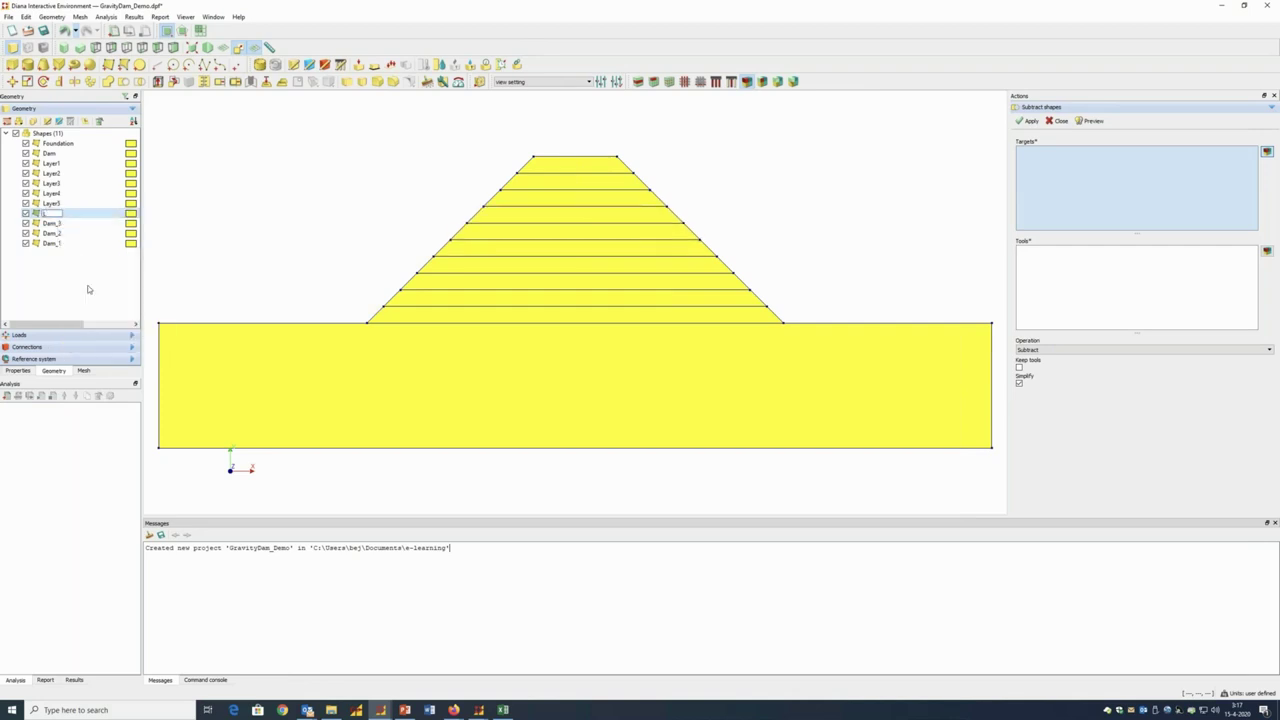
{"action": "type", "text": "ayer6"}
{"action": "key", "text": "Return"}
Rename Dam_3, Dam_2 and Dam_1 to Layer7, Layer8 and Layer9
{"action": "right_click", "coordinate": [58, 224]}
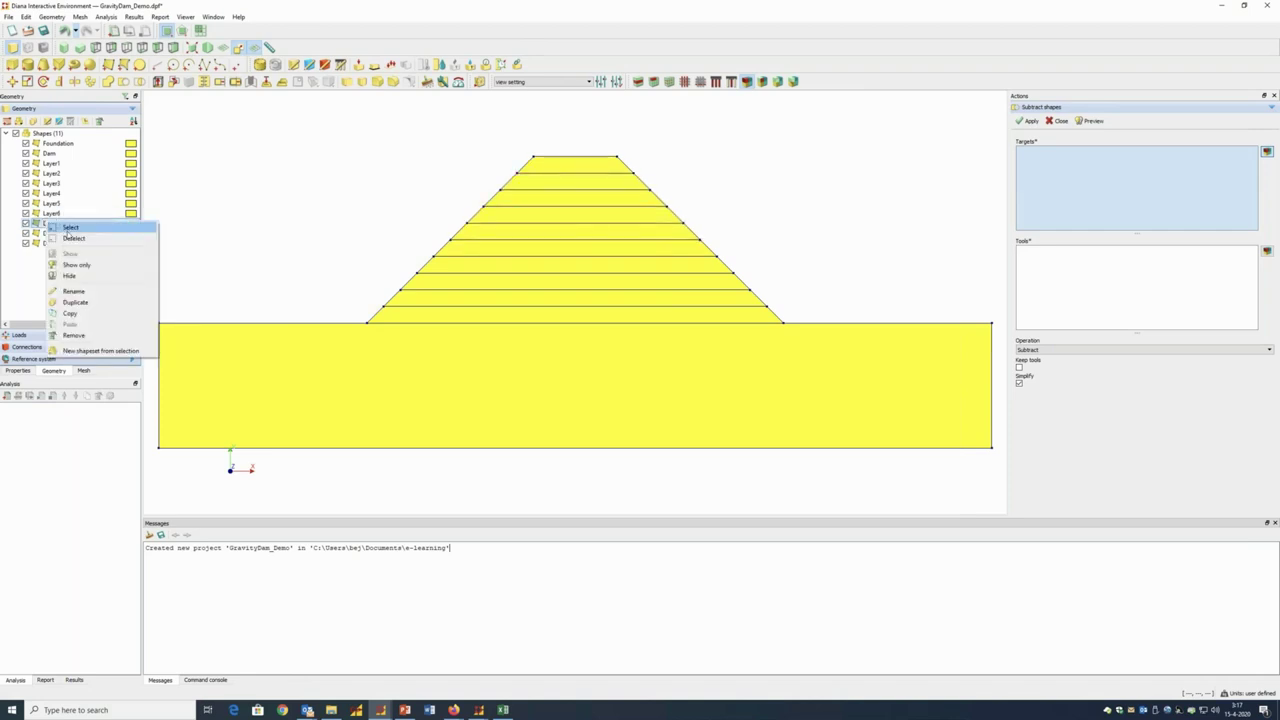
{"action": "left_click", "coordinate": [72, 291]}
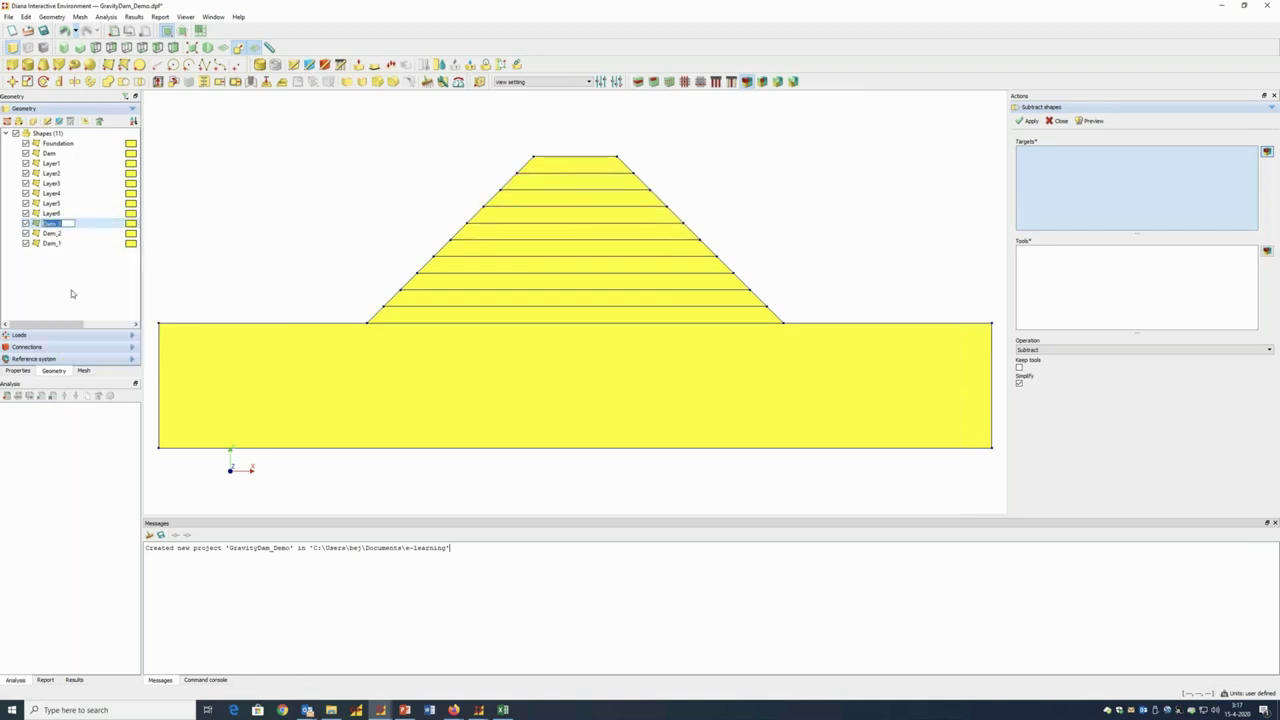
{"action": "type", "text": "Layer7"}
{"action": "left_click", "coordinate": [66, 236]}
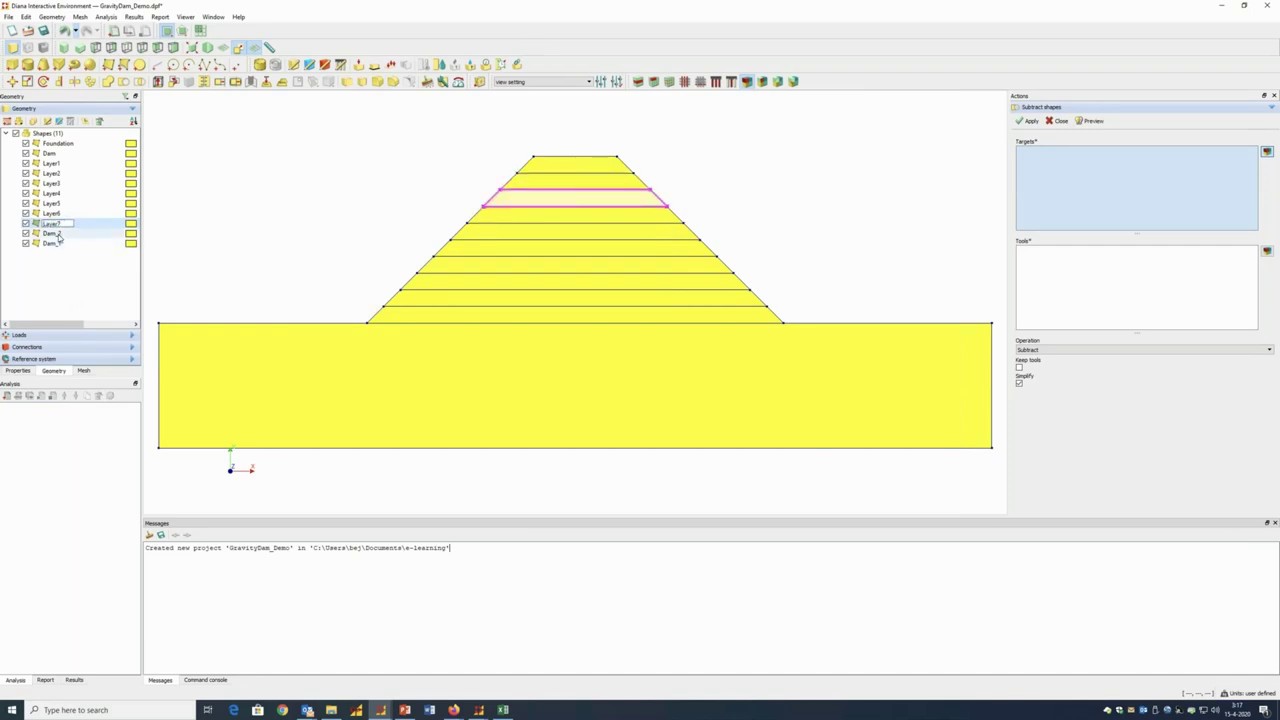
{"action": "right_click", "coordinate": [62, 237]}
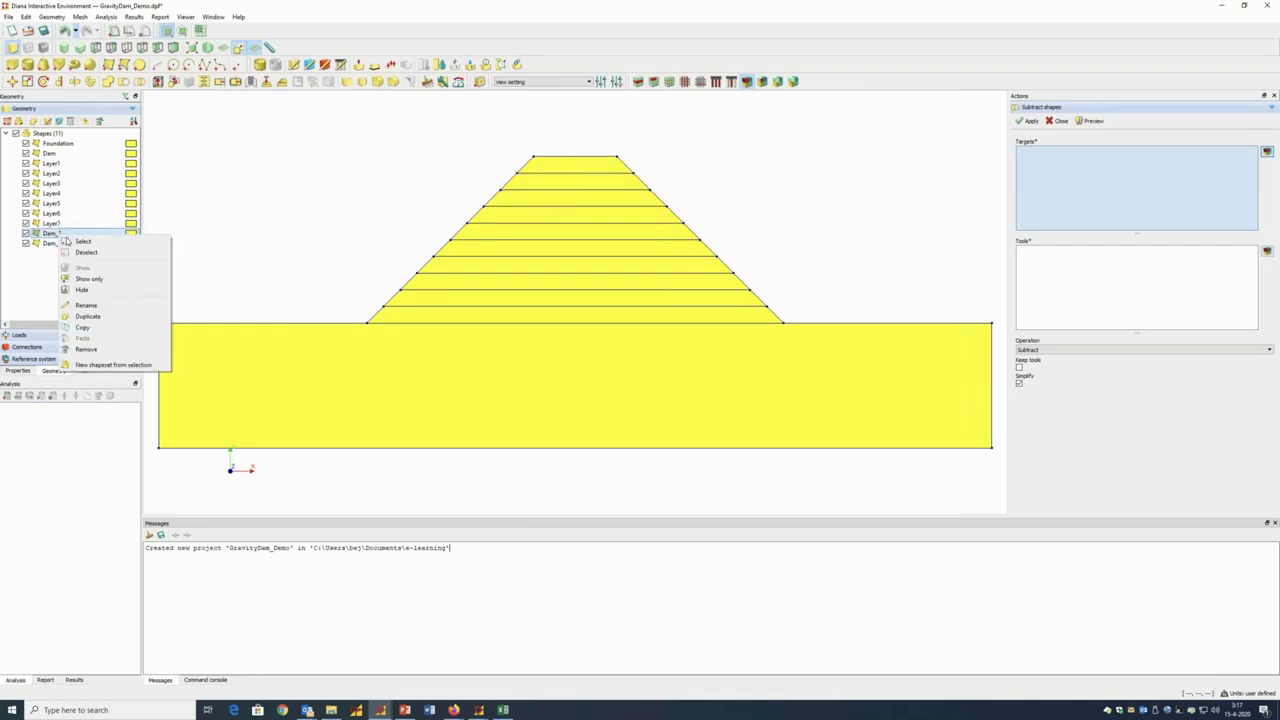
{"action": "left_click", "coordinate": [88, 305]}
{"action": "type", "text": "S"}
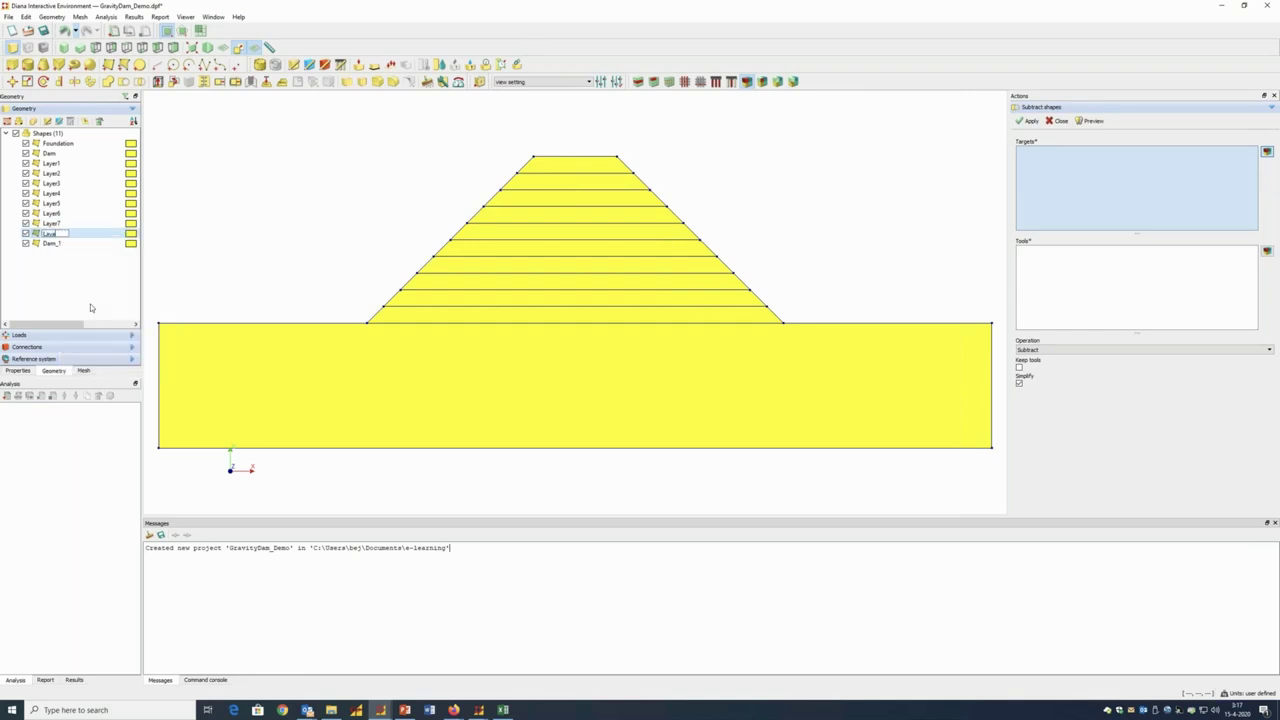
{"action": "left_click", "coordinate": [42, 245]}
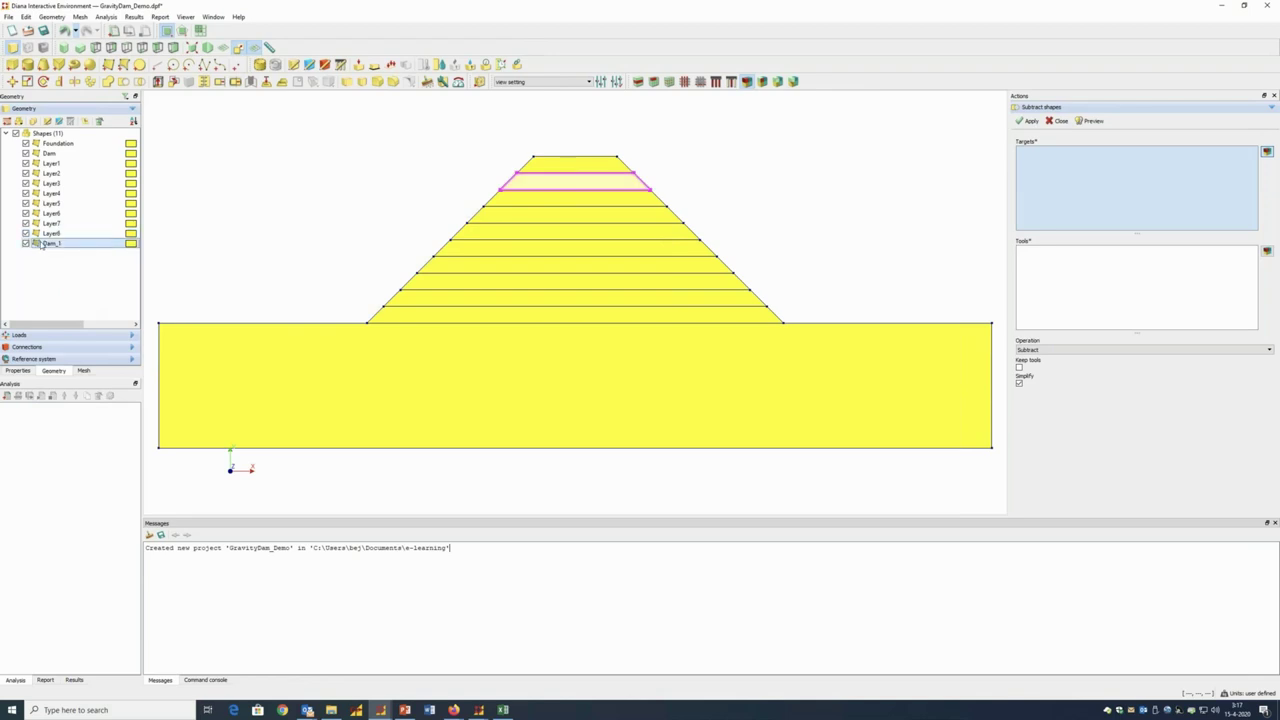
{"action": "right_click", "coordinate": [46, 248]}
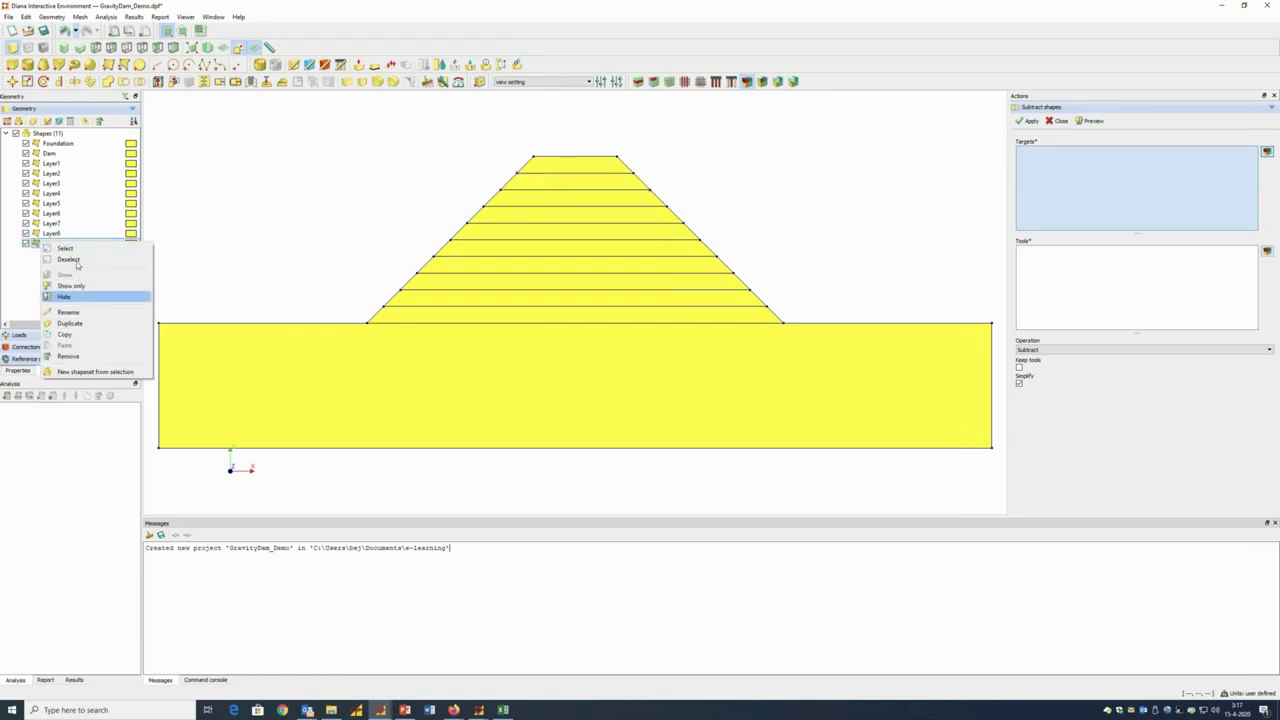
{"action": "left_click", "coordinate": [72, 313]}
{"action": "type", "text": "Lay"}
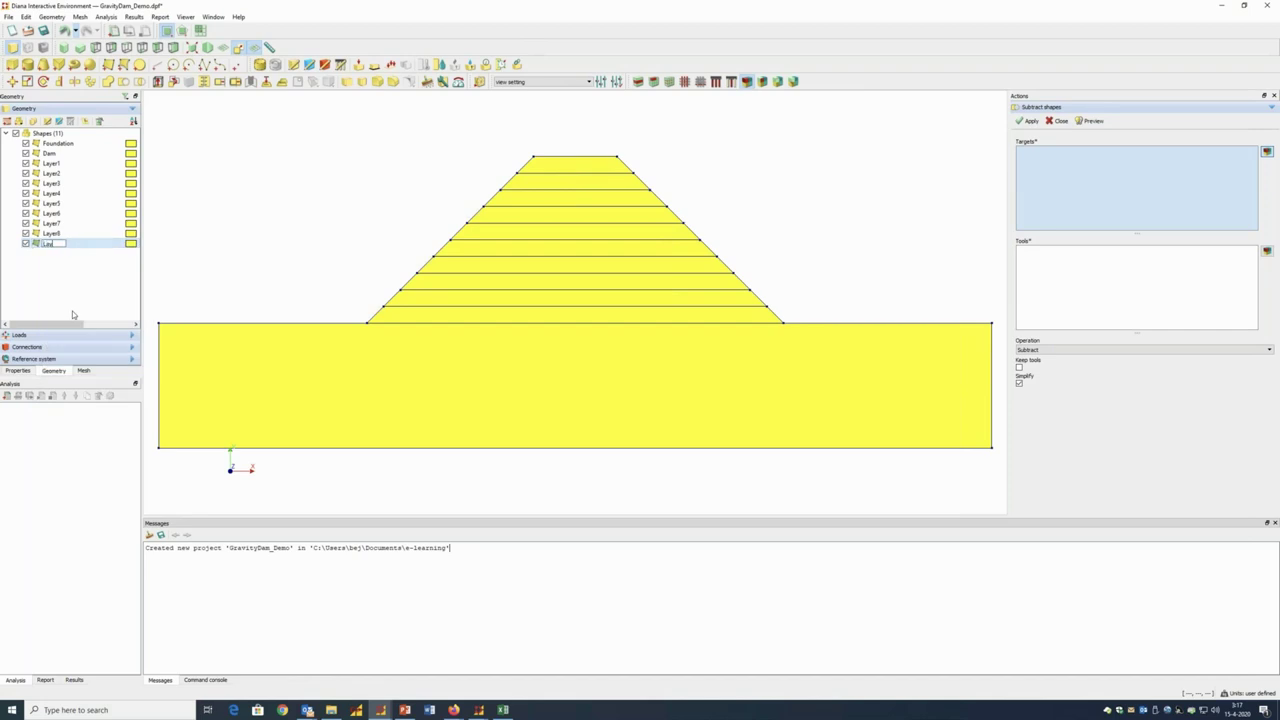
{"action": "type", "text": "er9"}
{"action": "key", "text": "Return"}
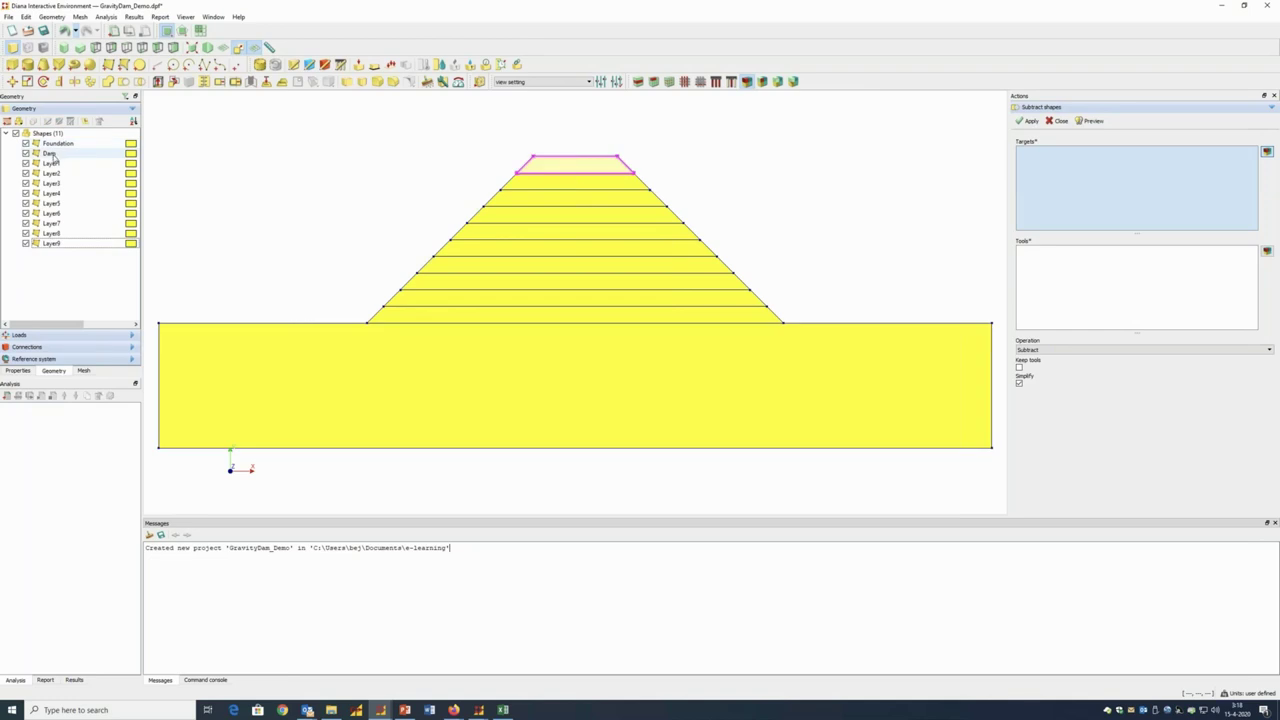
Rename the top Dam shape to Layer10
{"action": "left_click", "coordinate": [54, 156]}
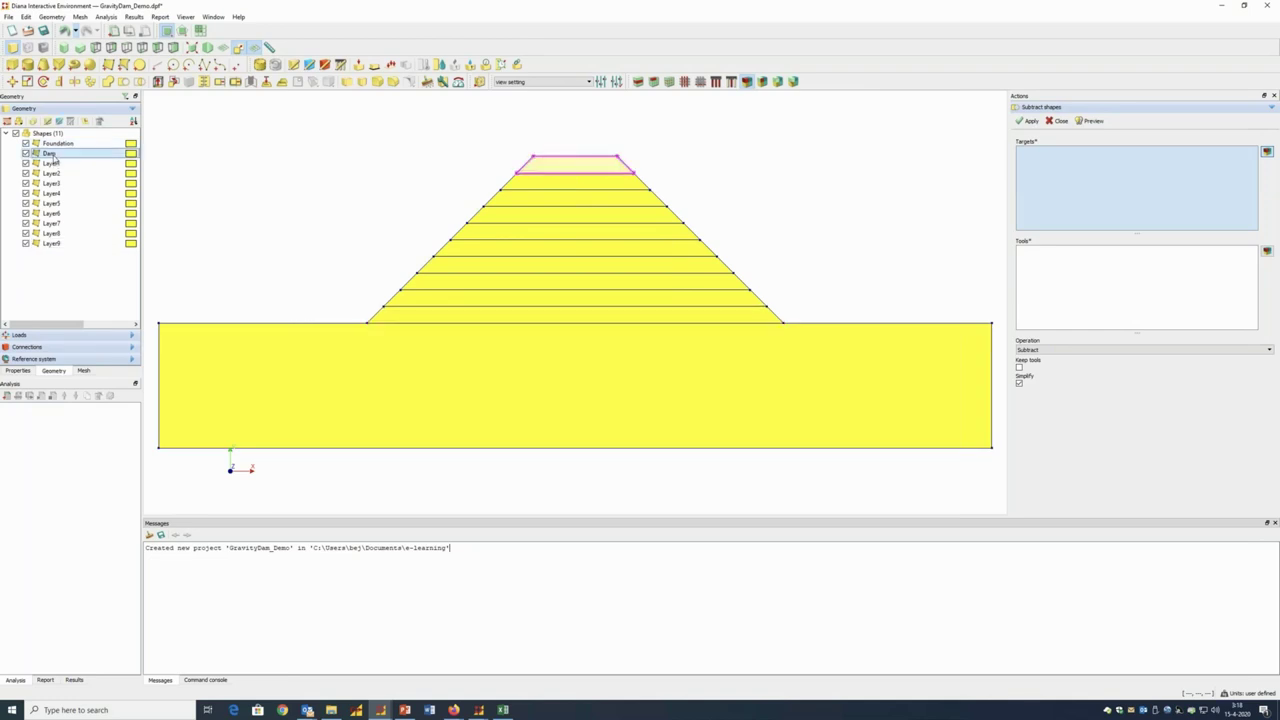
{"action": "right_click", "coordinate": [55, 157]}
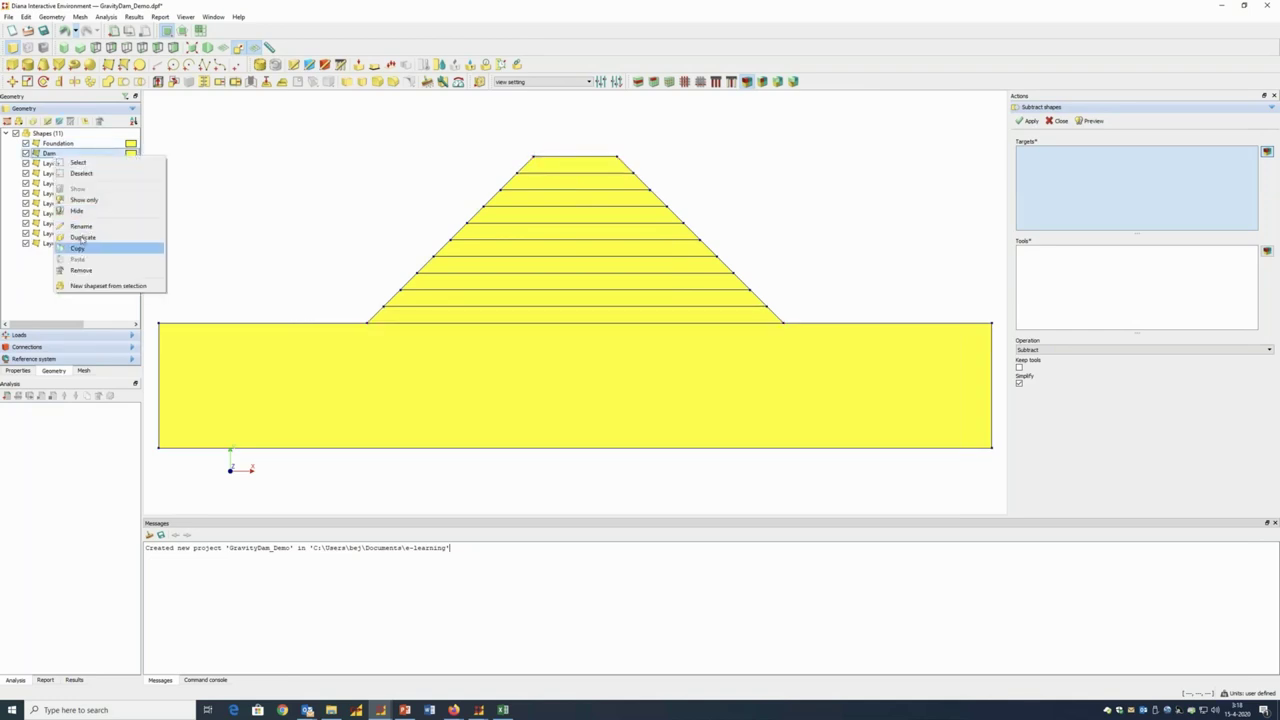
{"action": "left_click", "coordinate": [81, 226]}
{"action": "type", "text": "L"}
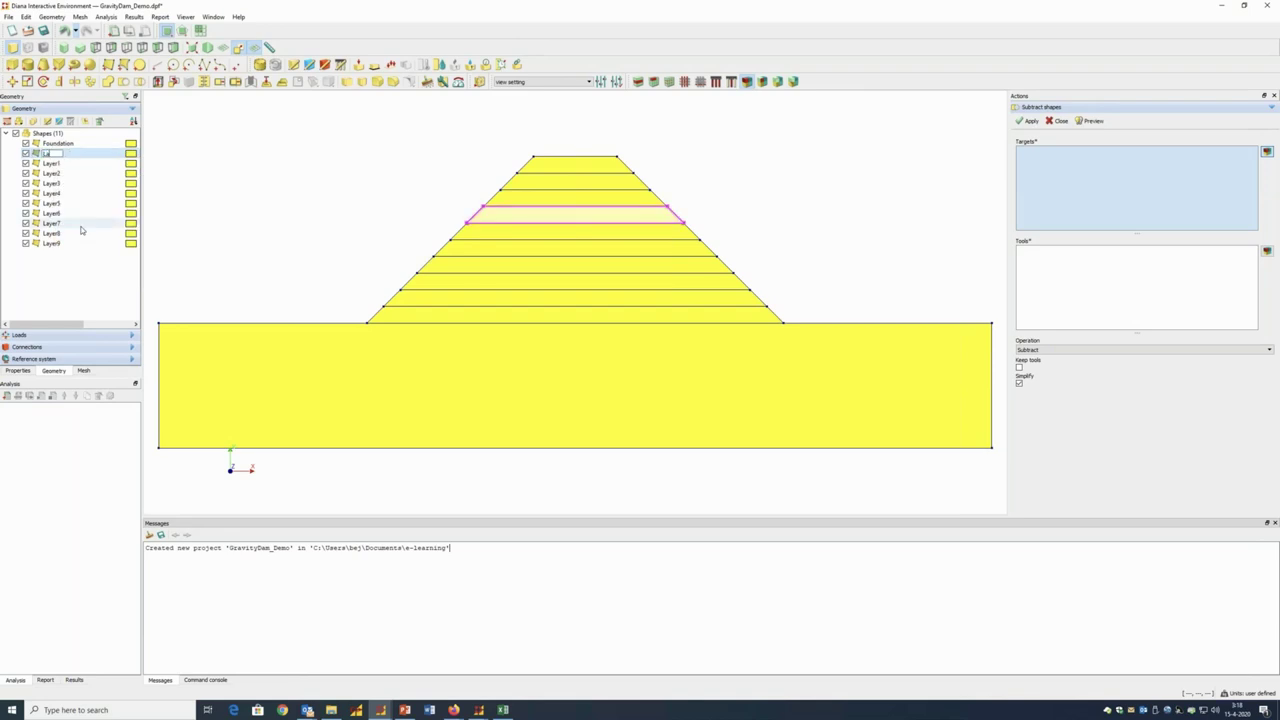
{"action": "type", "text": "ayer10"}
{"action": "key", "text": "Return"}
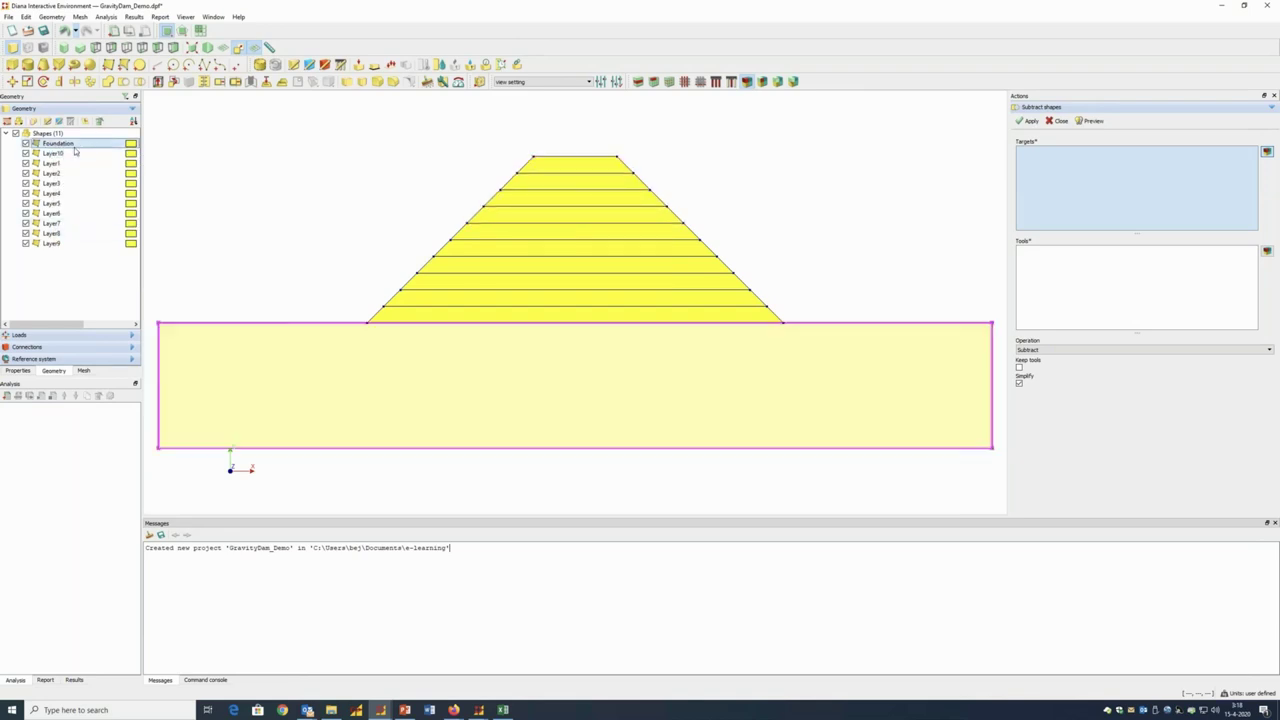
Select the Foundation shape in the shapes list
{"action": "left_click", "coordinate": [74, 146]}
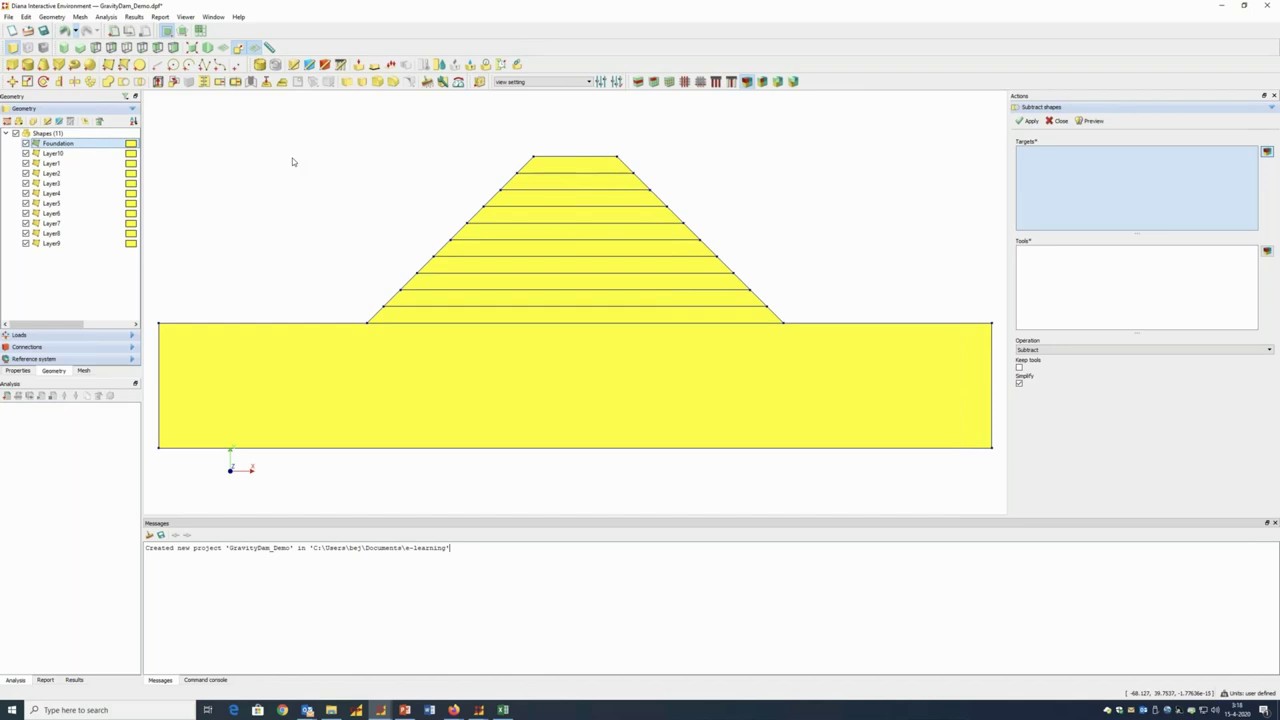
Fix T1 on the Foundation's left and right edges as support BCX in new support set BC
{"action": "left_click", "coordinate": [377, 66]}
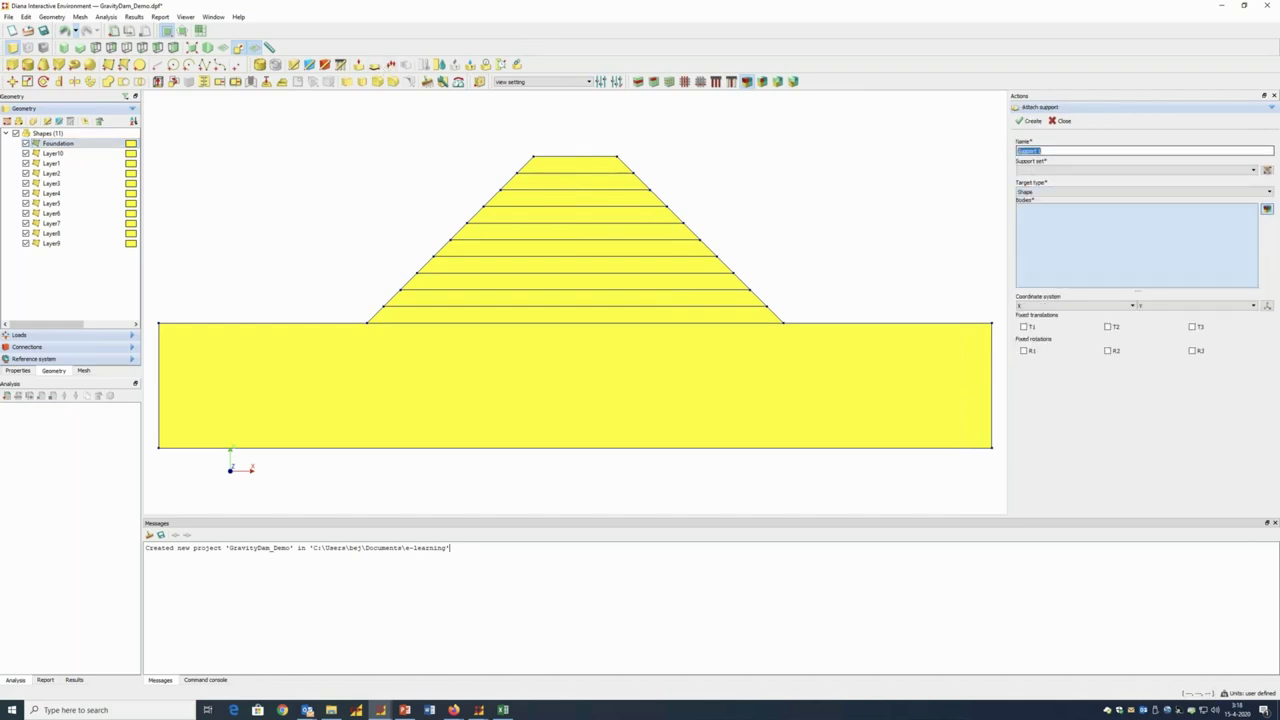
{"action": "type", "text": "BCX"}
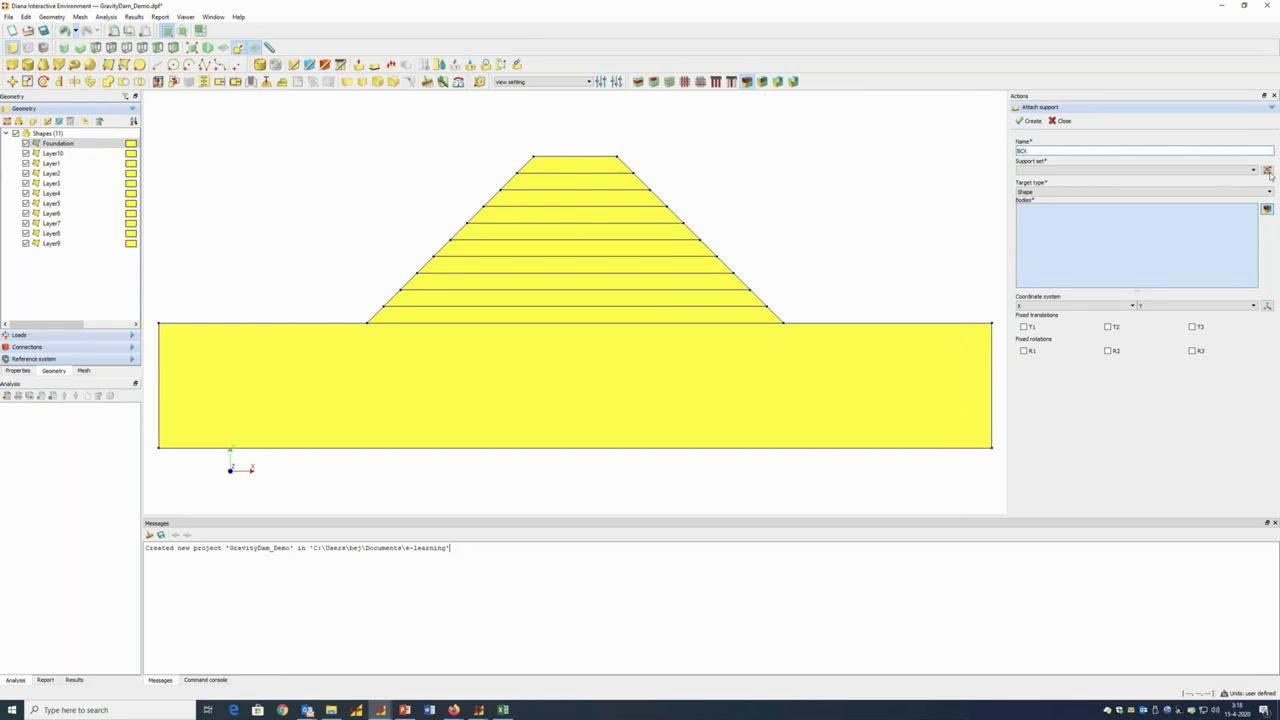
{"action": "left_click", "coordinate": [1267, 170]}
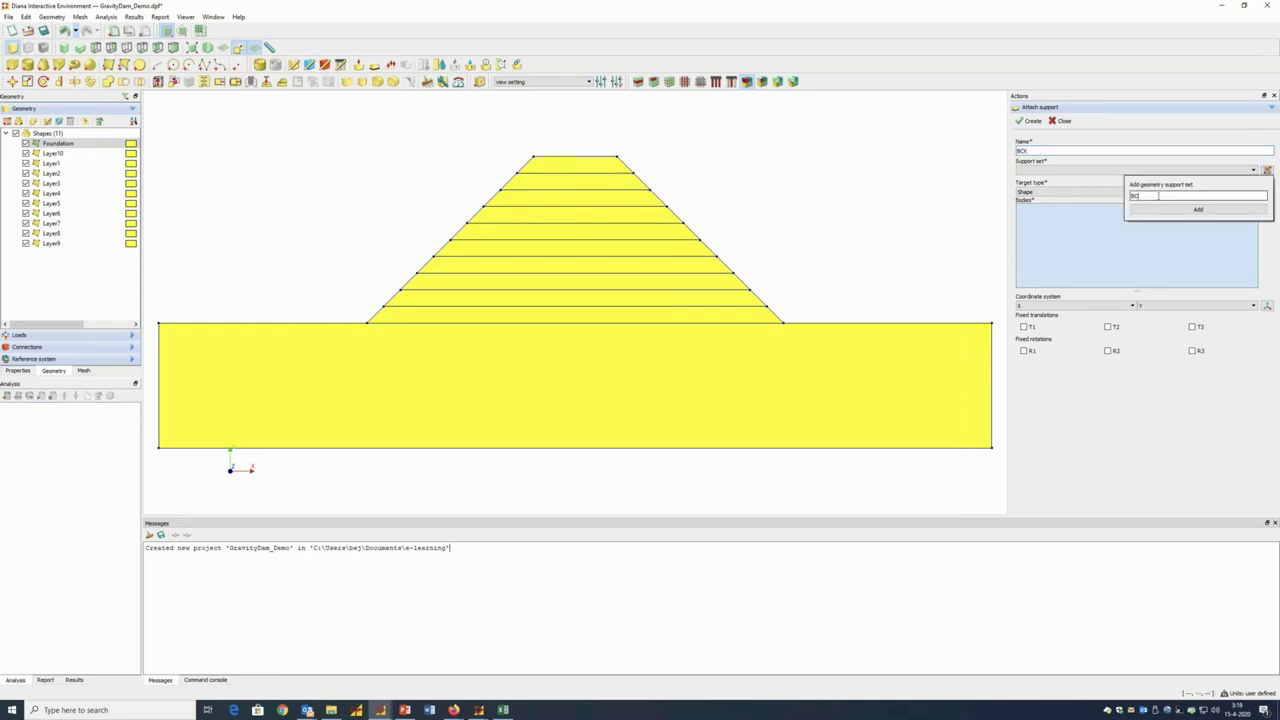
{"action": "left_click", "coordinate": [1198, 209]}
{"action": "left_click", "coordinate": [1088, 192]}
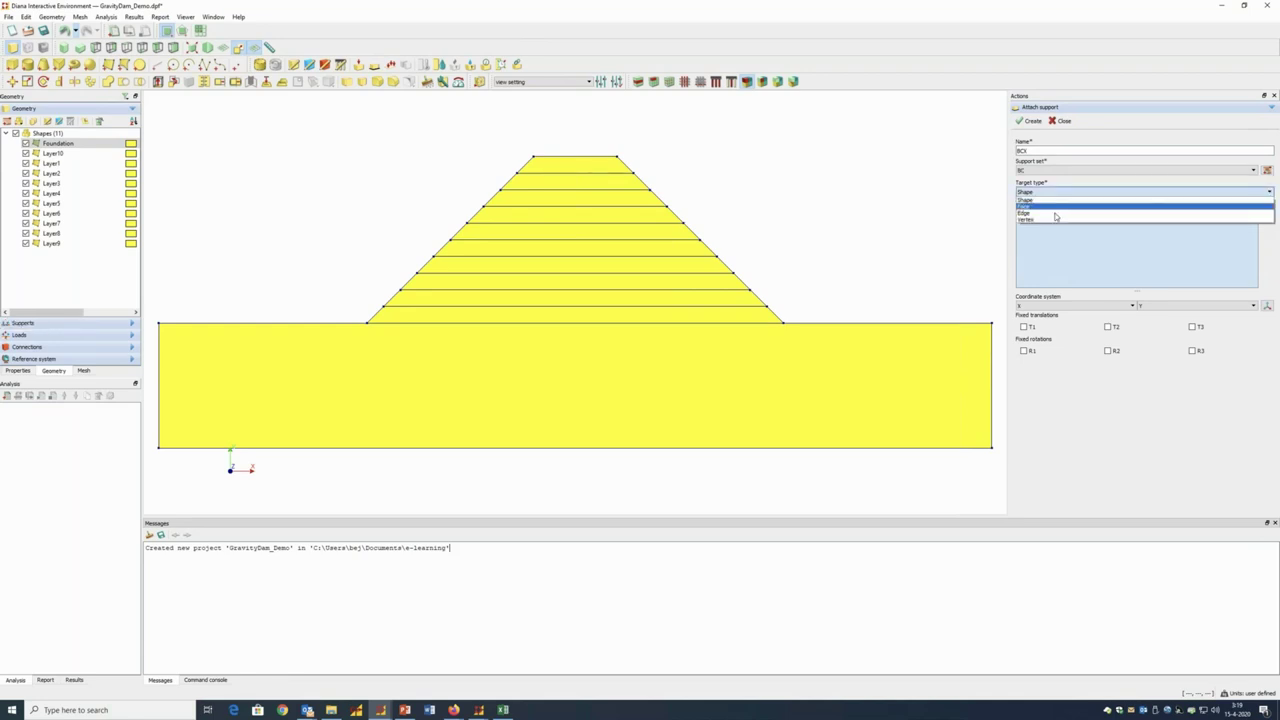
{"action": "left_click", "coordinate": [1055, 213]}
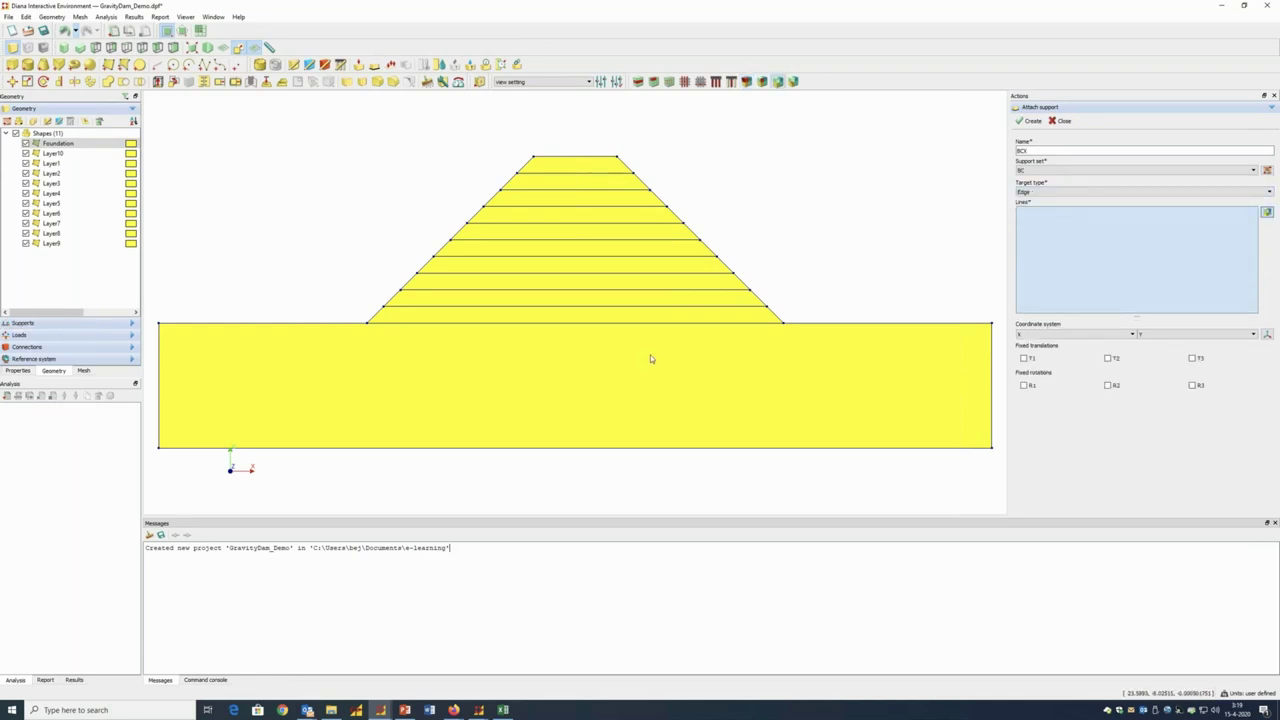
{"action": "left_click", "coordinate": [158, 363]}
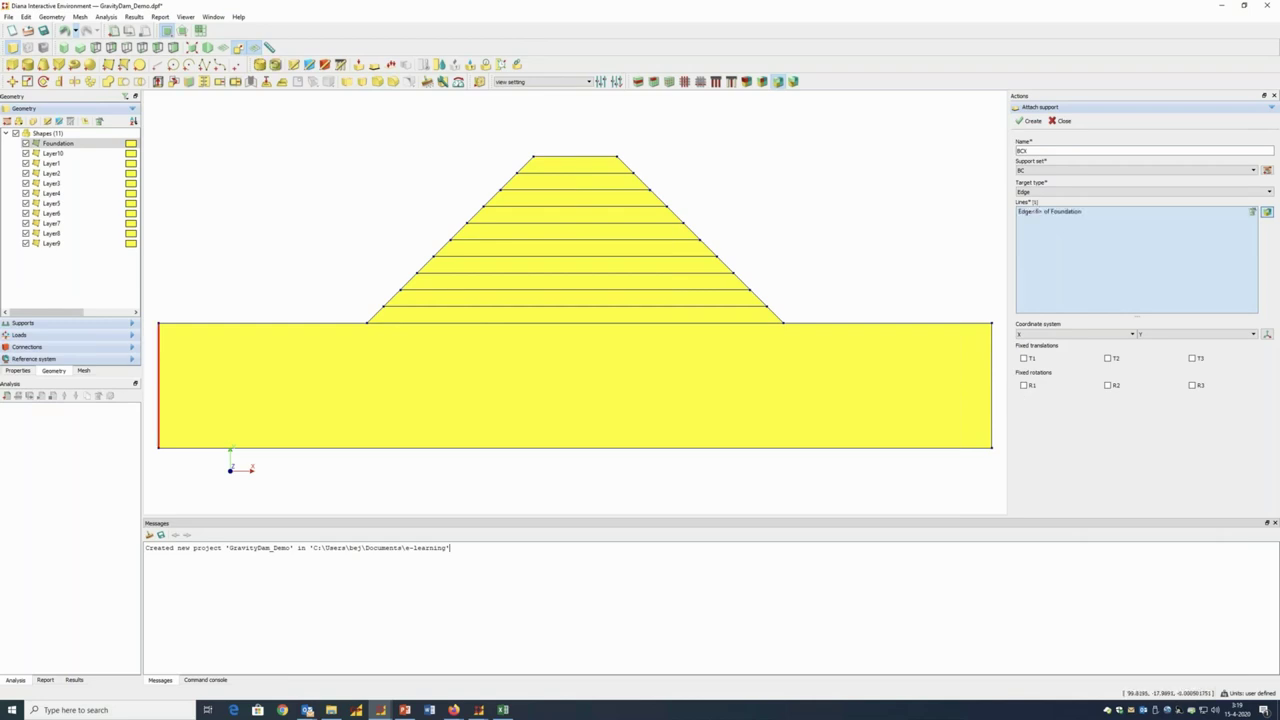
{"action": "left_click", "coordinate": [992, 400]}
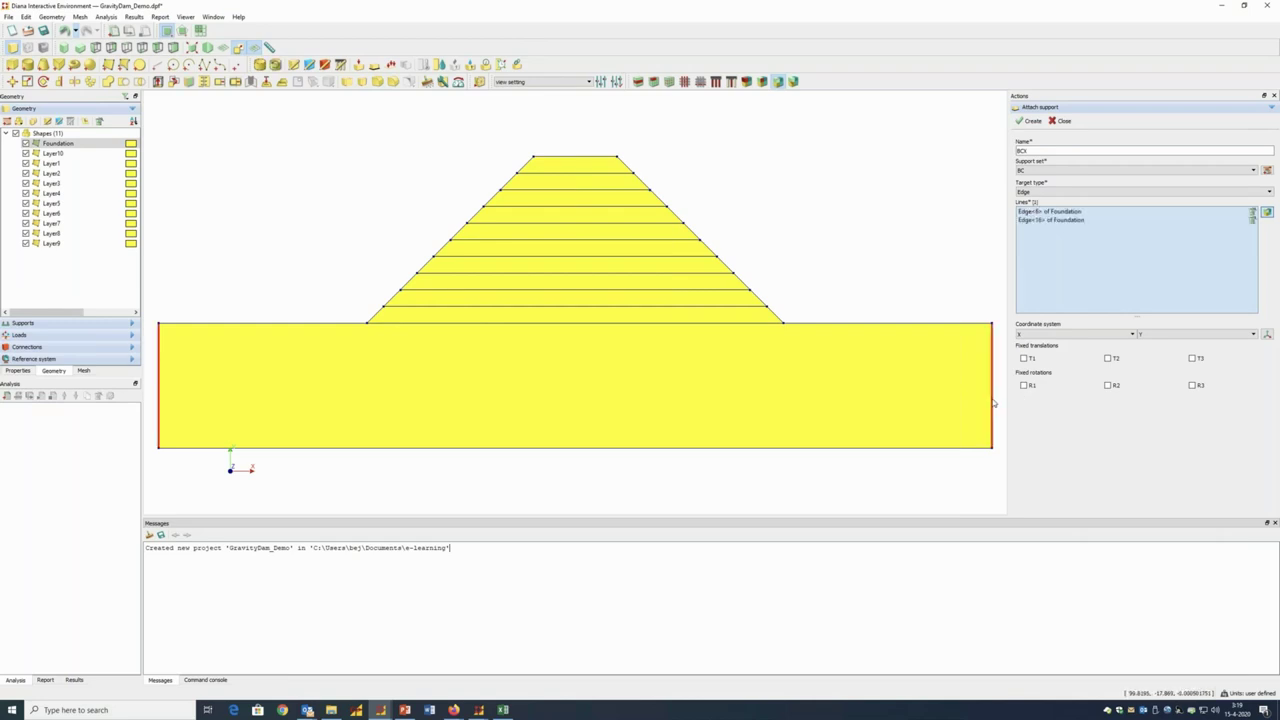
{"action": "left_click", "coordinate": [1024, 359]}
{"action": "left_click", "coordinate": [1031, 121]}
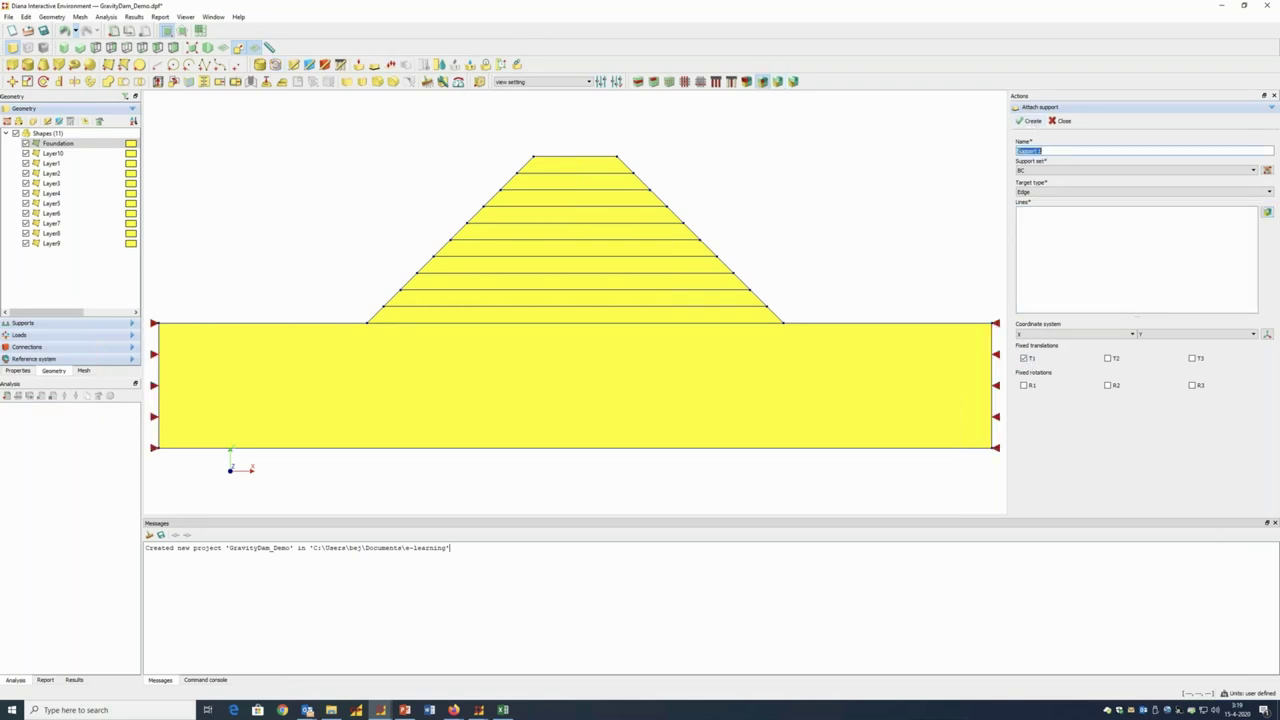
Add support BCY fixing only T2 along the Foundation's bottom edge
{"action": "type", "text": "BC"}
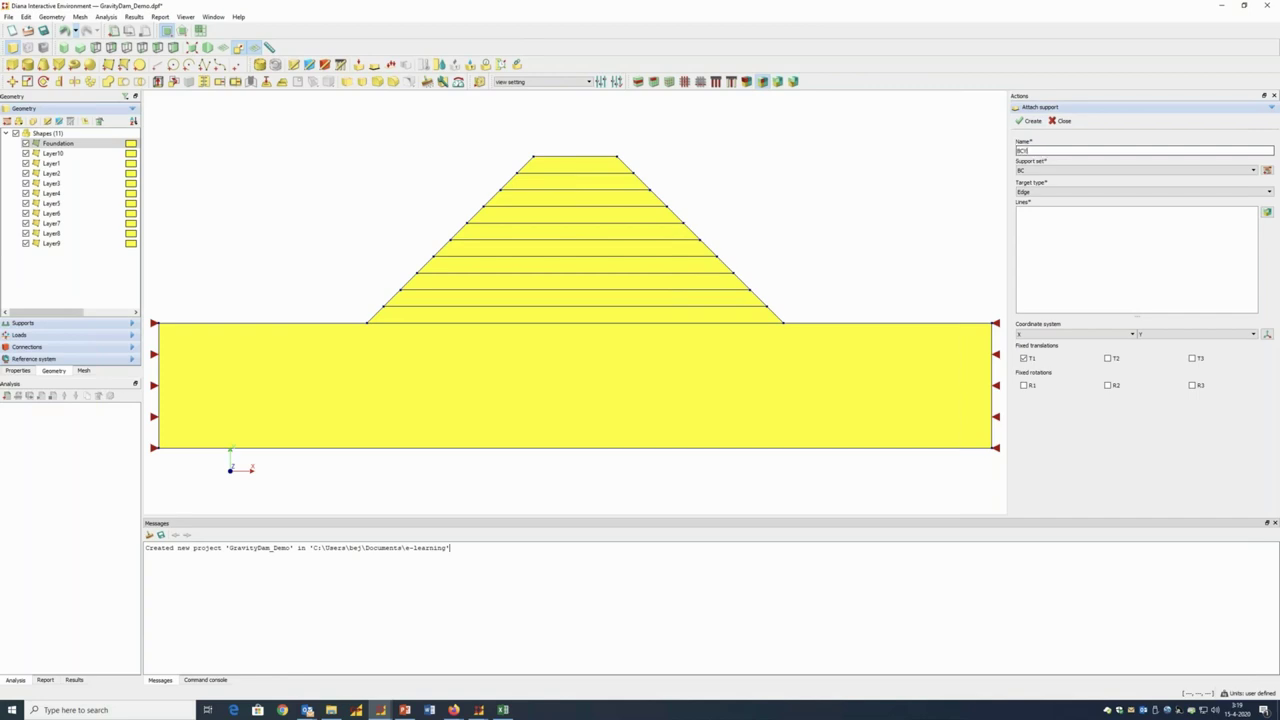
{"action": "type", "text": "Y"}
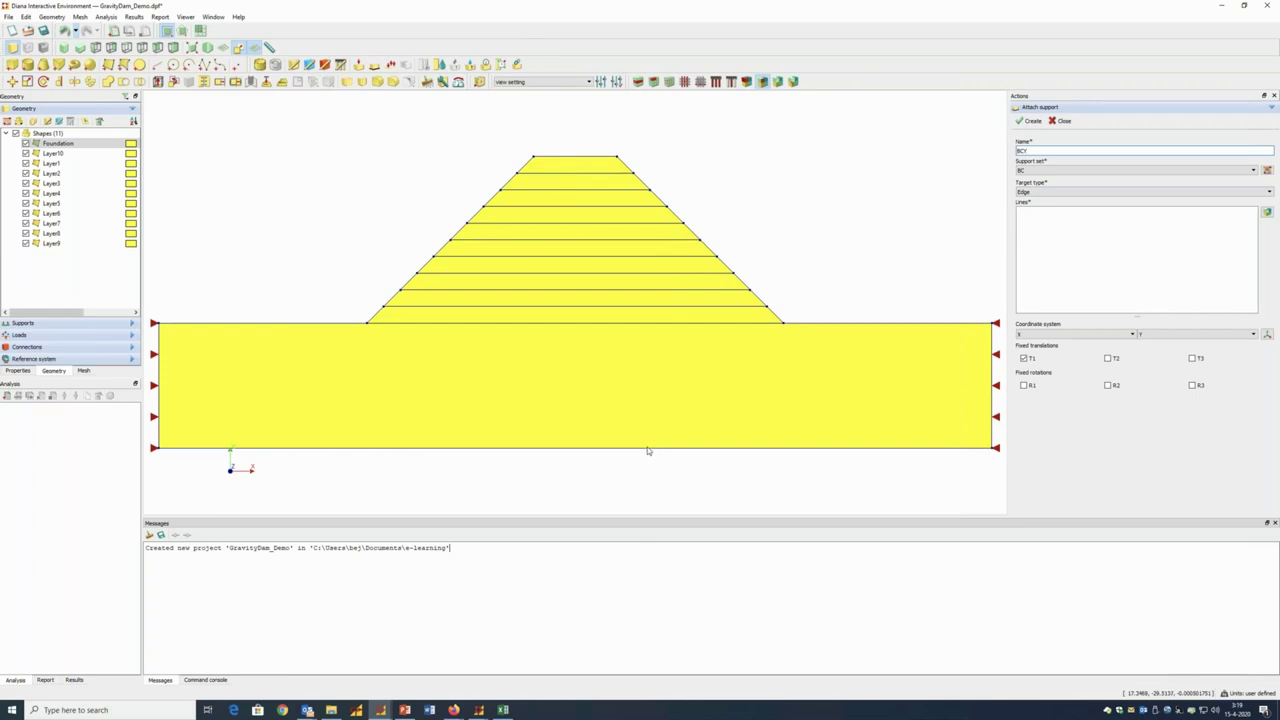
{"action": "left_click", "coordinate": [1053, 192]}
{"action": "left_click", "coordinate": [1039, 213]}
{"action": "left_click", "coordinate": [960, 448]}
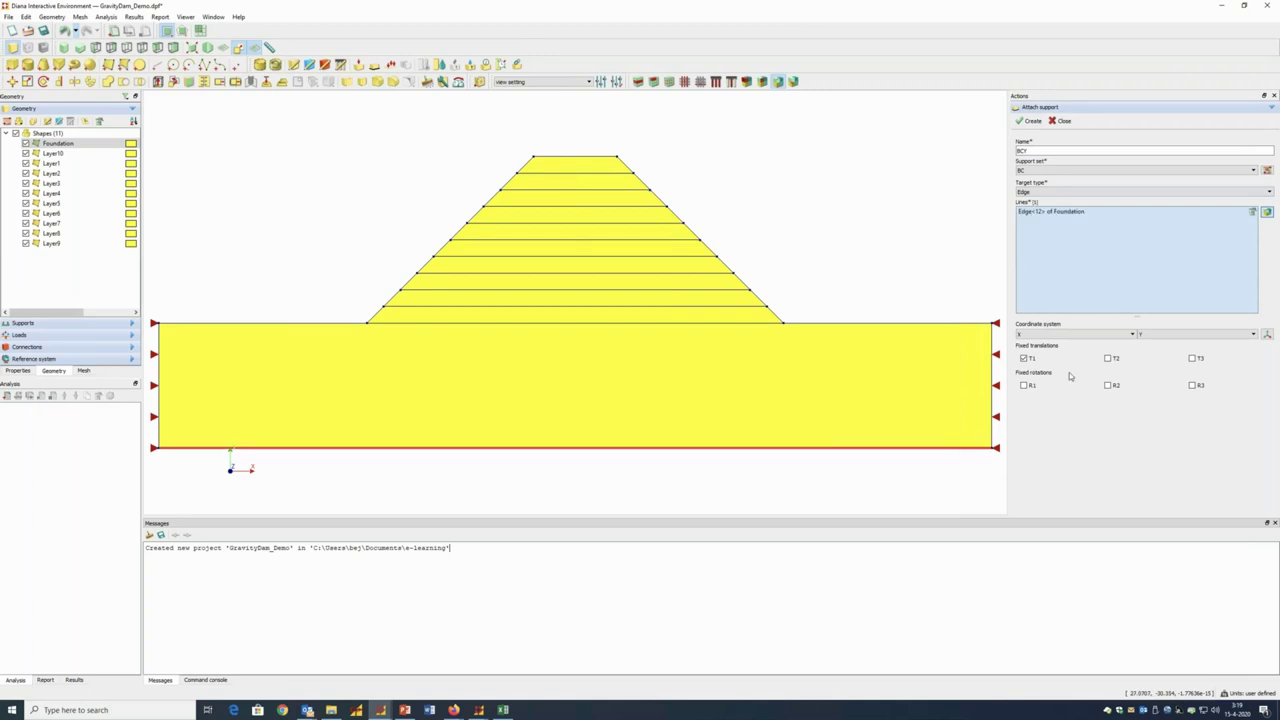
{"action": "left_click", "coordinate": [1107, 358]}
{"action": "left_click", "coordinate": [1024, 358]}
{"action": "left_click", "coordinate": [1030, 121]}
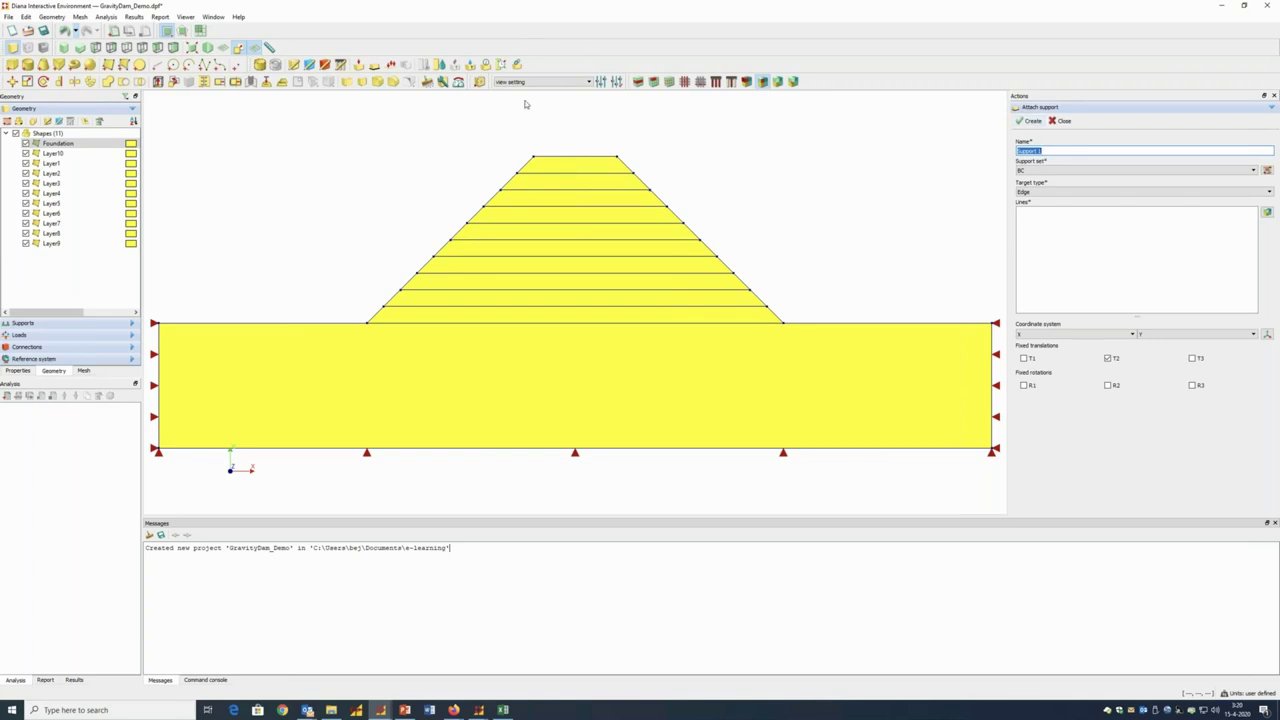
{"action": "left_click", "coordinate": [469, 65]}
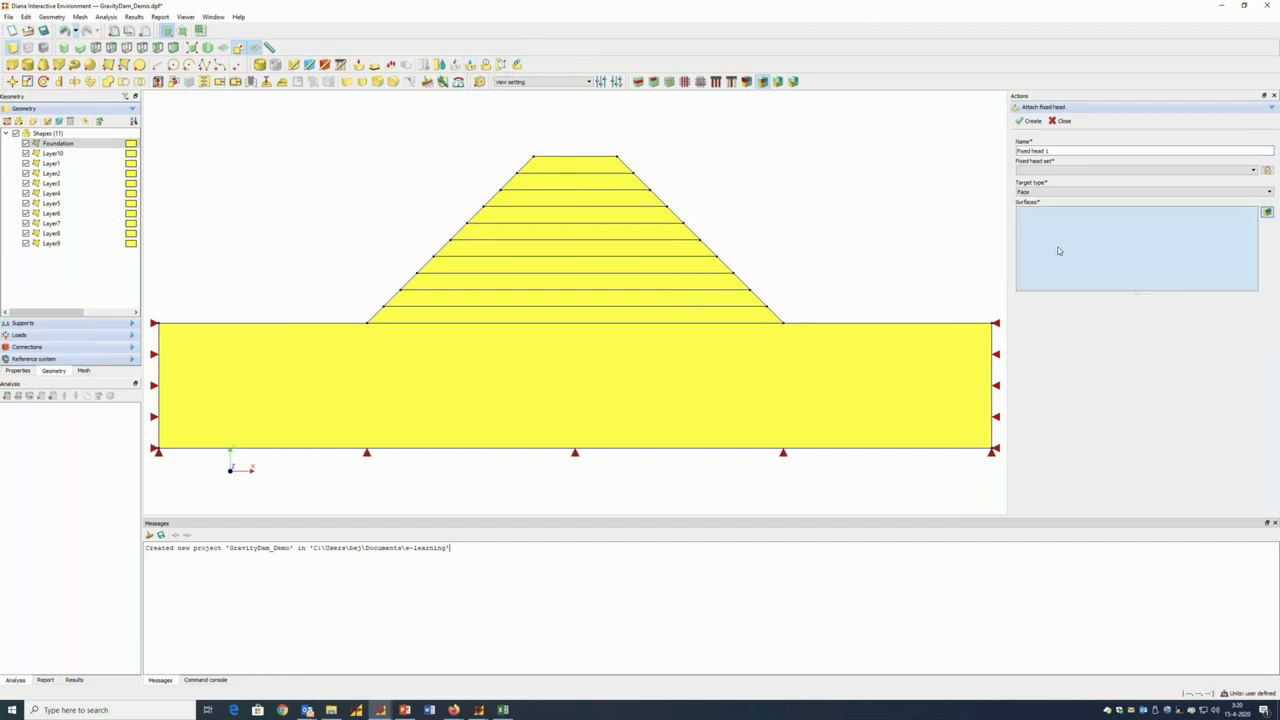
Attach a fixed head named Fixed head, in new set Fixed head, to the dam's right-slope edges
{"action": "left_click", "coordinate": [1061, 150]}
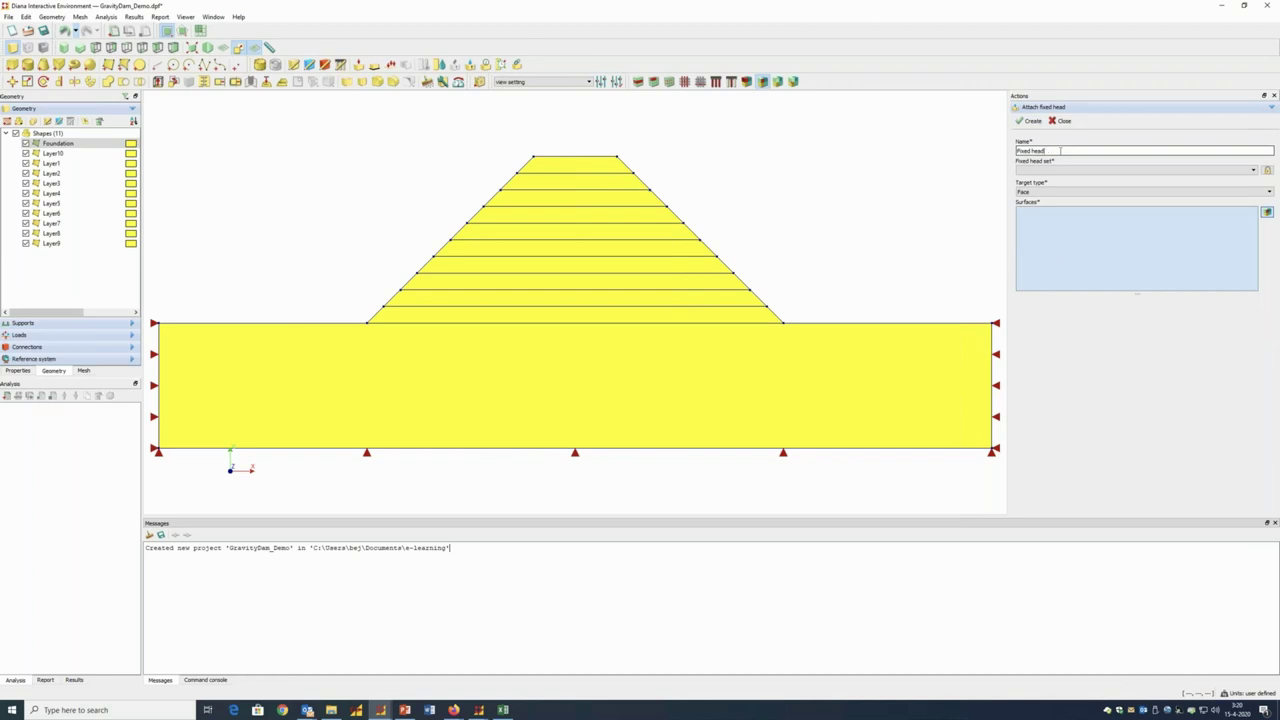
{"action": "left_click", "coordinate": [1267, 170]}
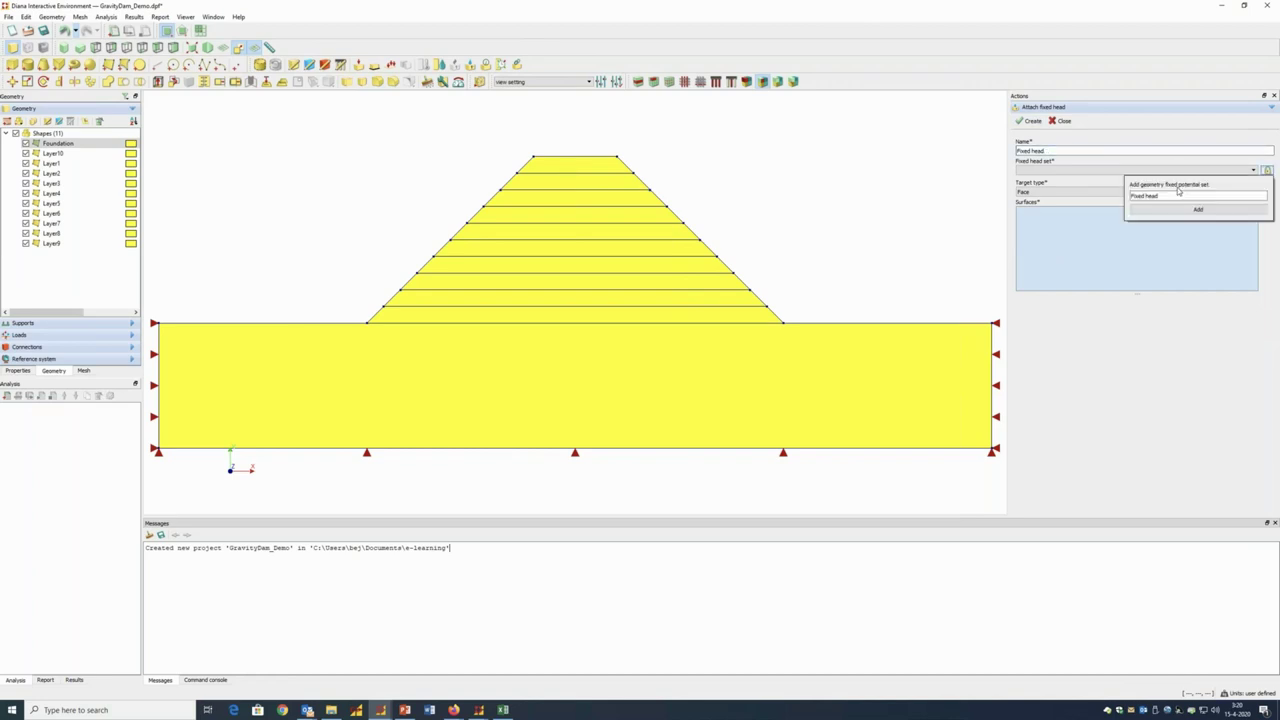
{"action": "left_click", "coordinate": [1195, 211]}
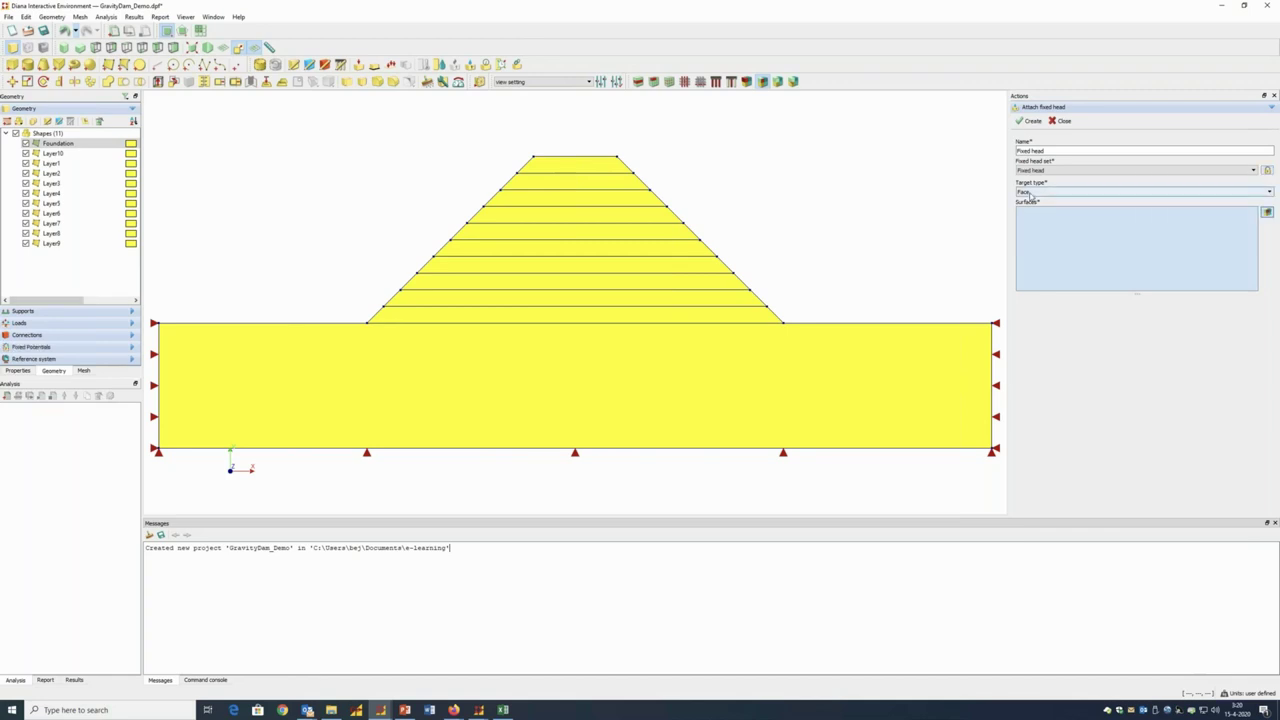
{"action": "left_click", "coordinate": [1030, 194]}
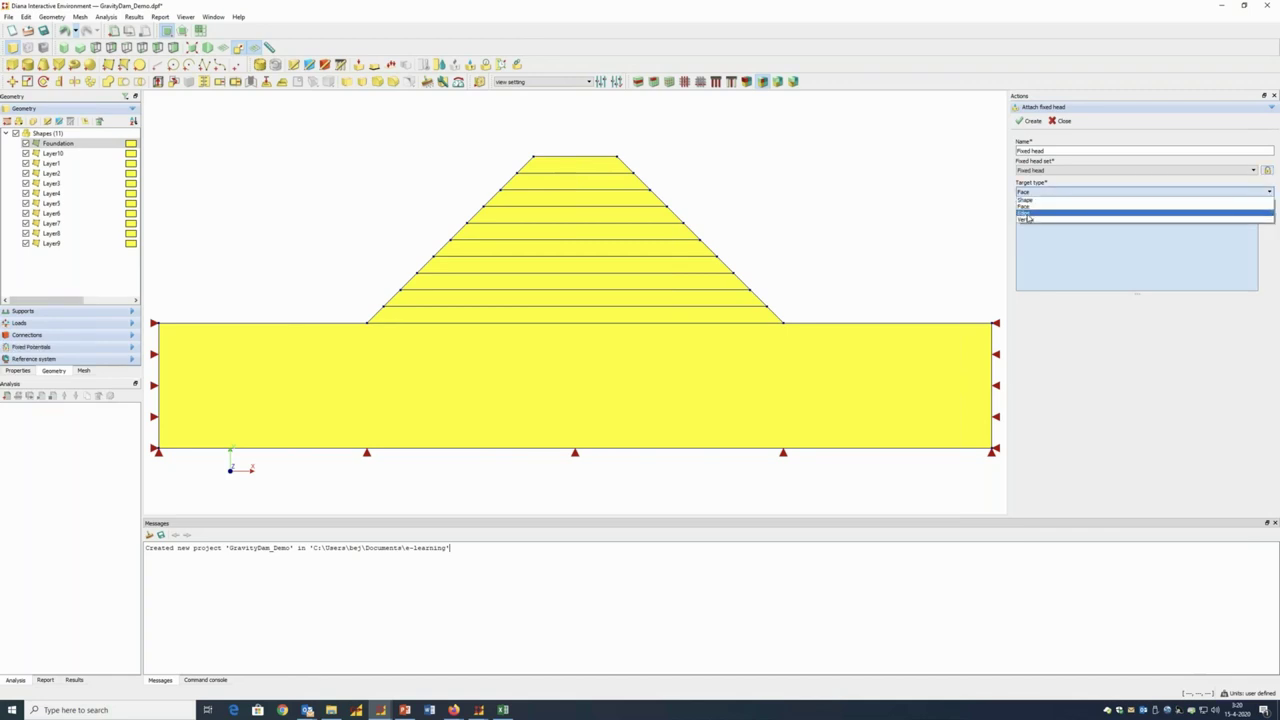
{"action": "left_click", "coordinate": [1027, 213]}
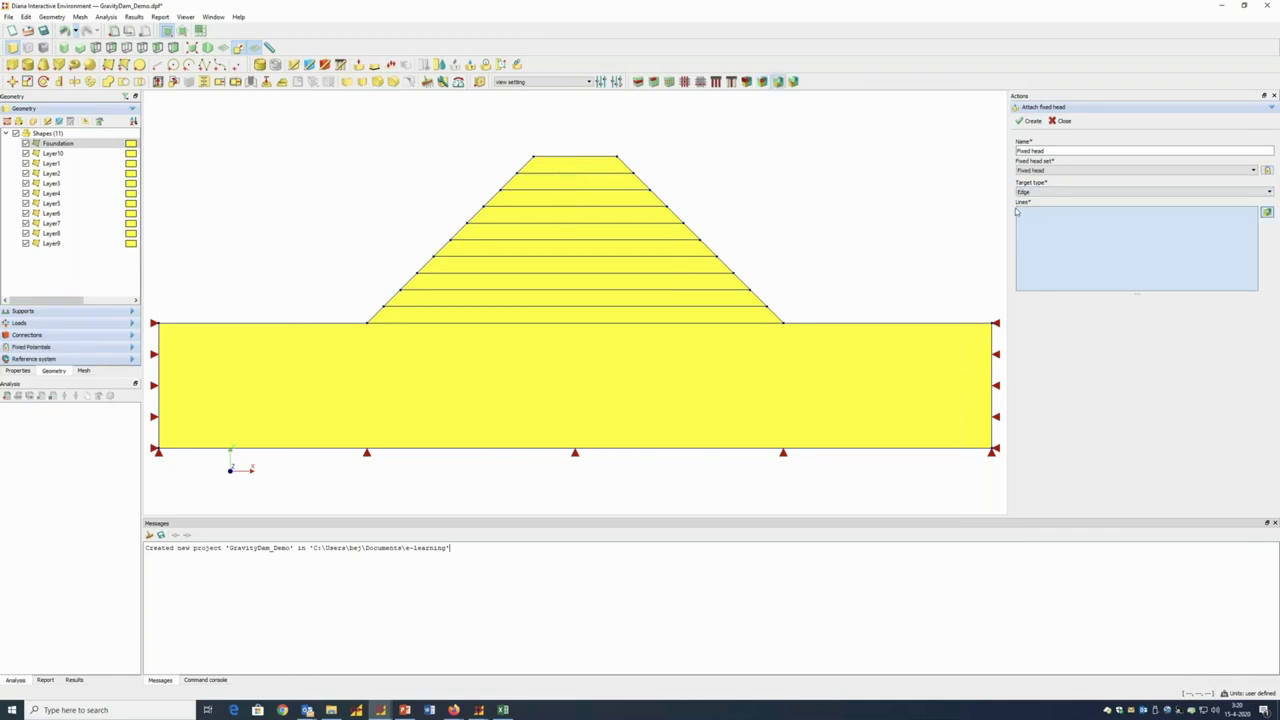
{"action": "left_click_drag", "start_coordinate": [612, 150], "coordinate": [804, 332]}
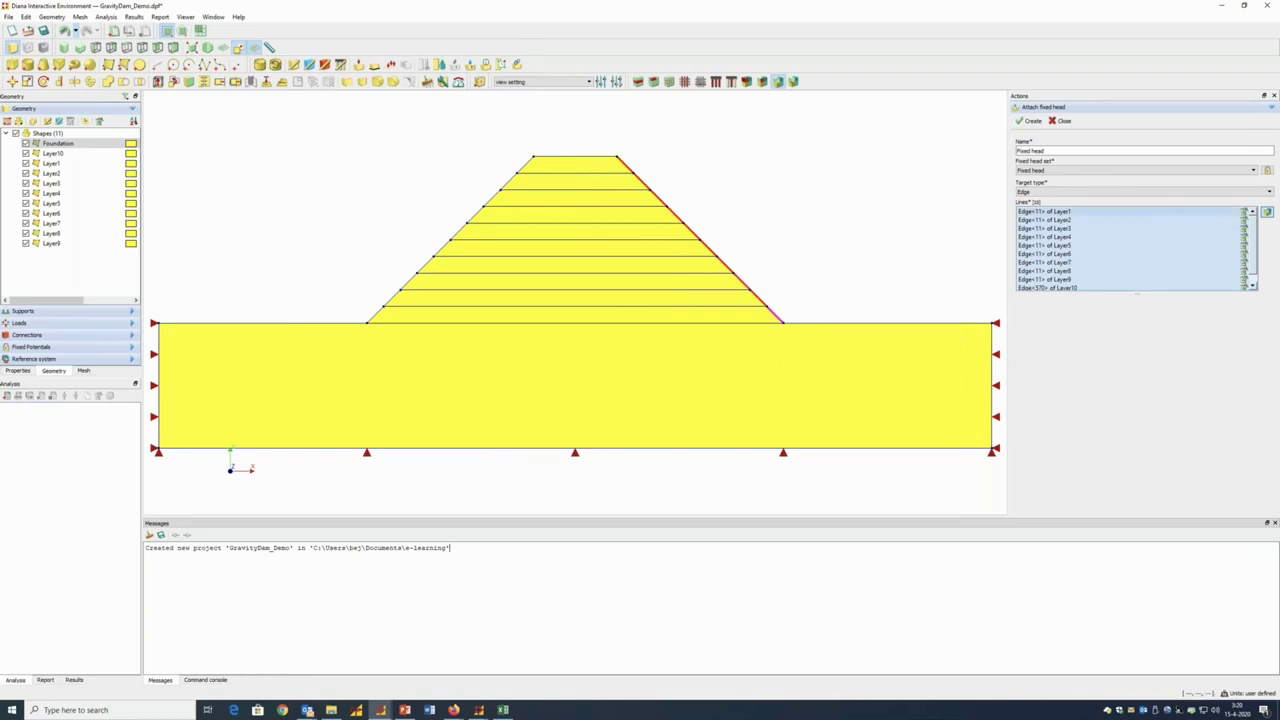
{"action": "left_click", "coordinate": [1028, 121]}
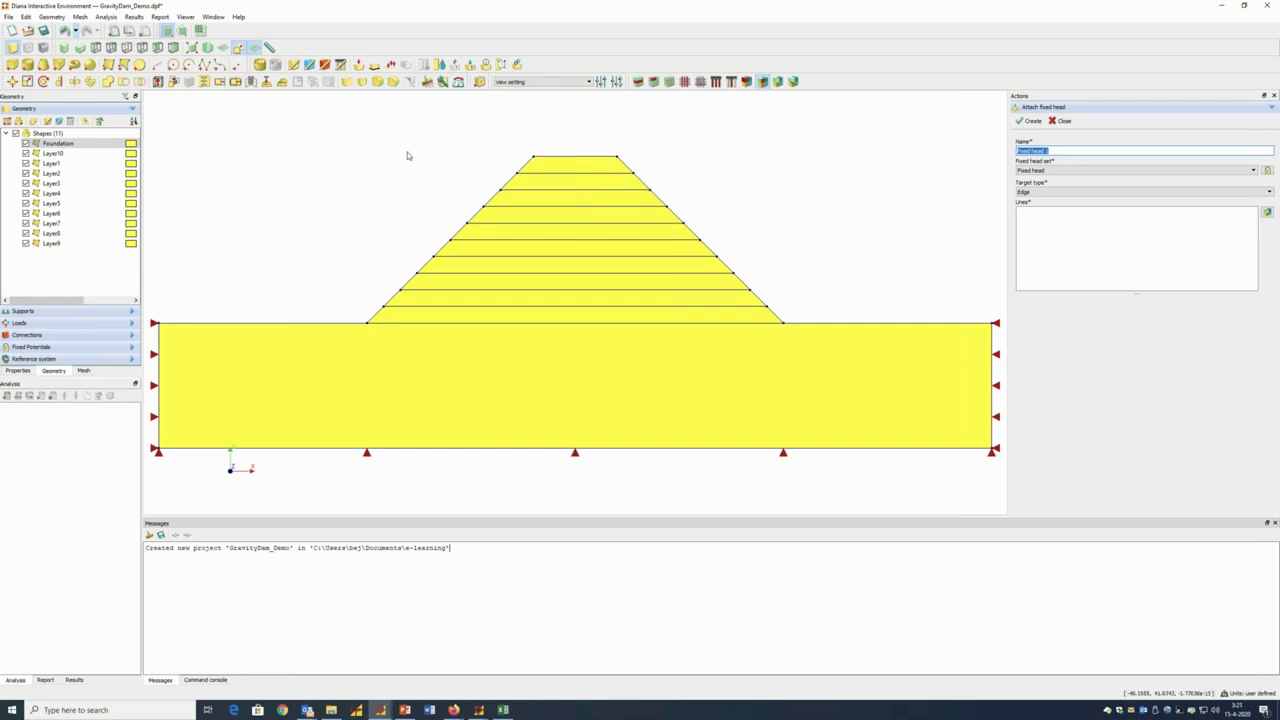
Define boundary interface connection 'External head boundaries' on the dam's left-slope edges
{"action": "left_click", "coordinate": [325, 65]}
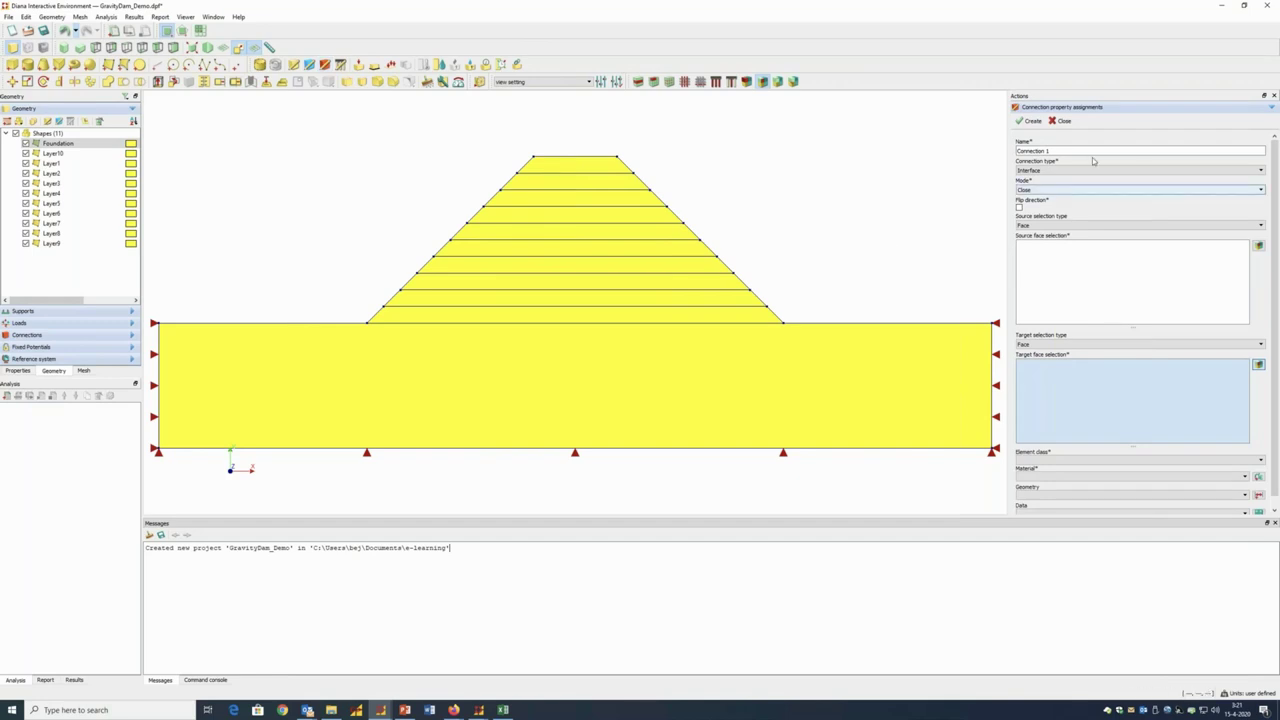
{"action": "triple_click", "coordinate": [1093, 151]}
{"action": "type", "text": "I"}
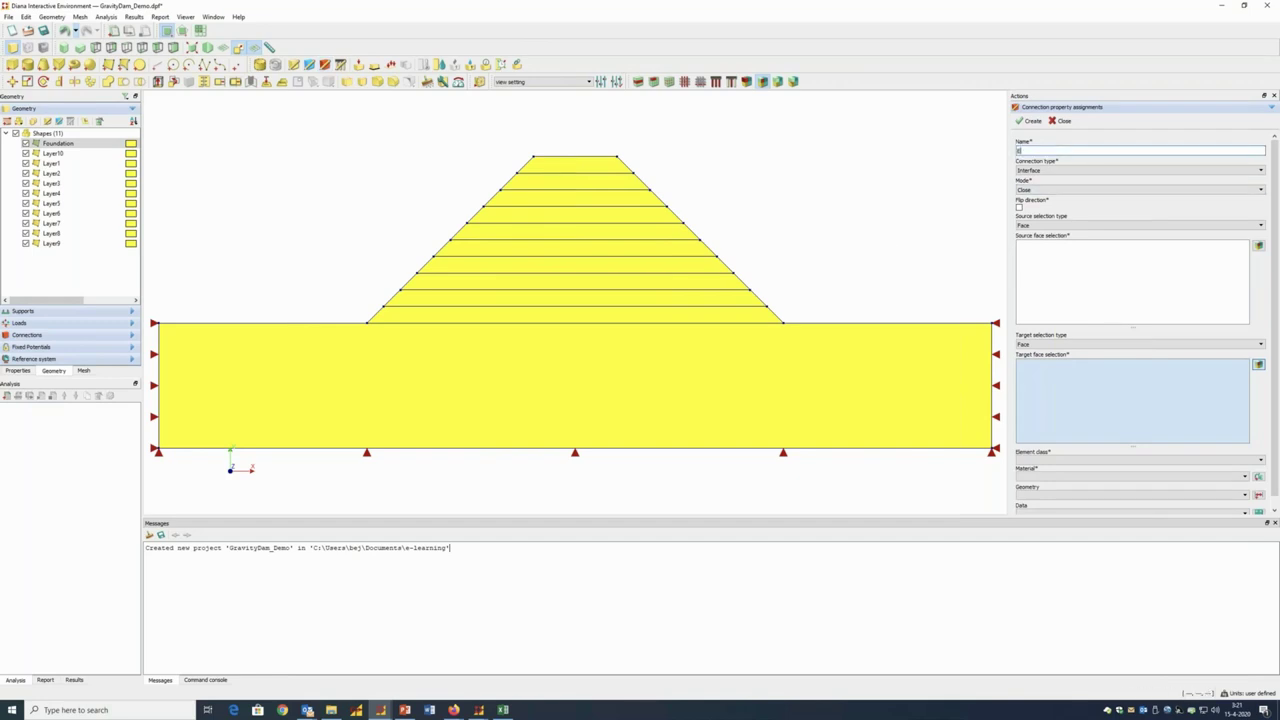
{"action": "type", "text": "xternal head boundaries"}
{"action": "left_click", "coordinate": [1133, 172]}
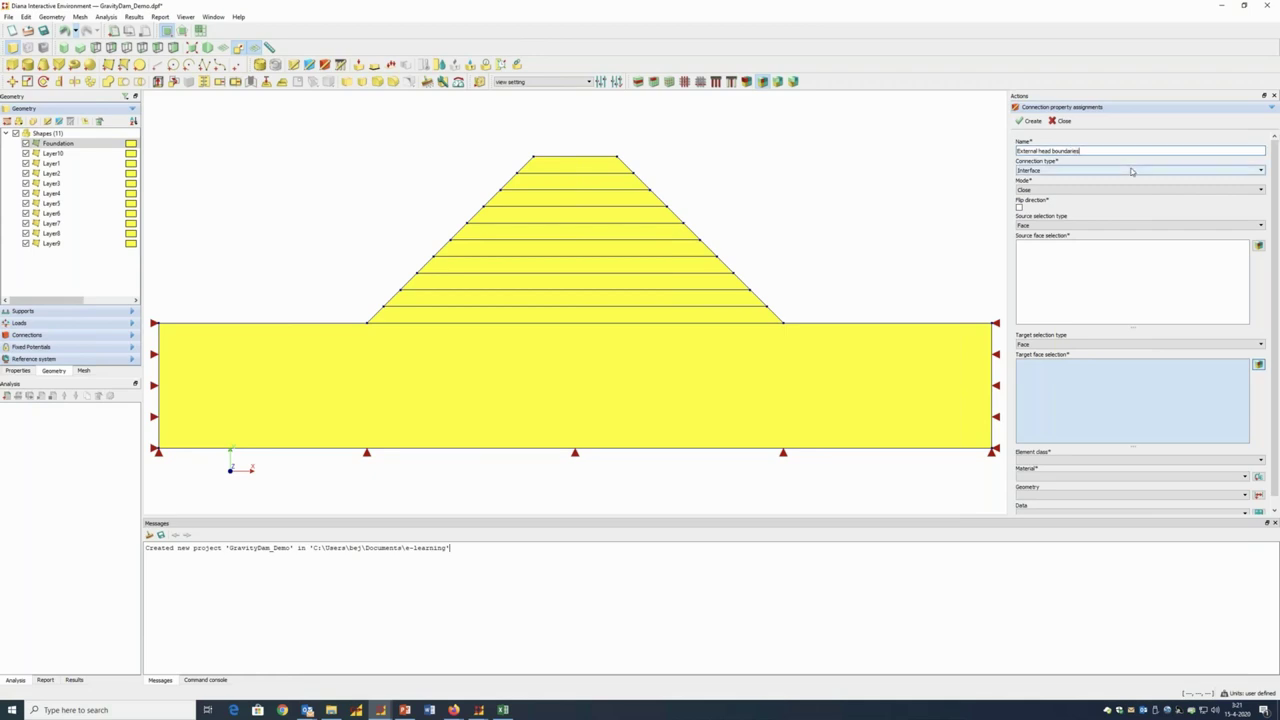
{"action": "left_click", "coordinate": [1069, 185]}
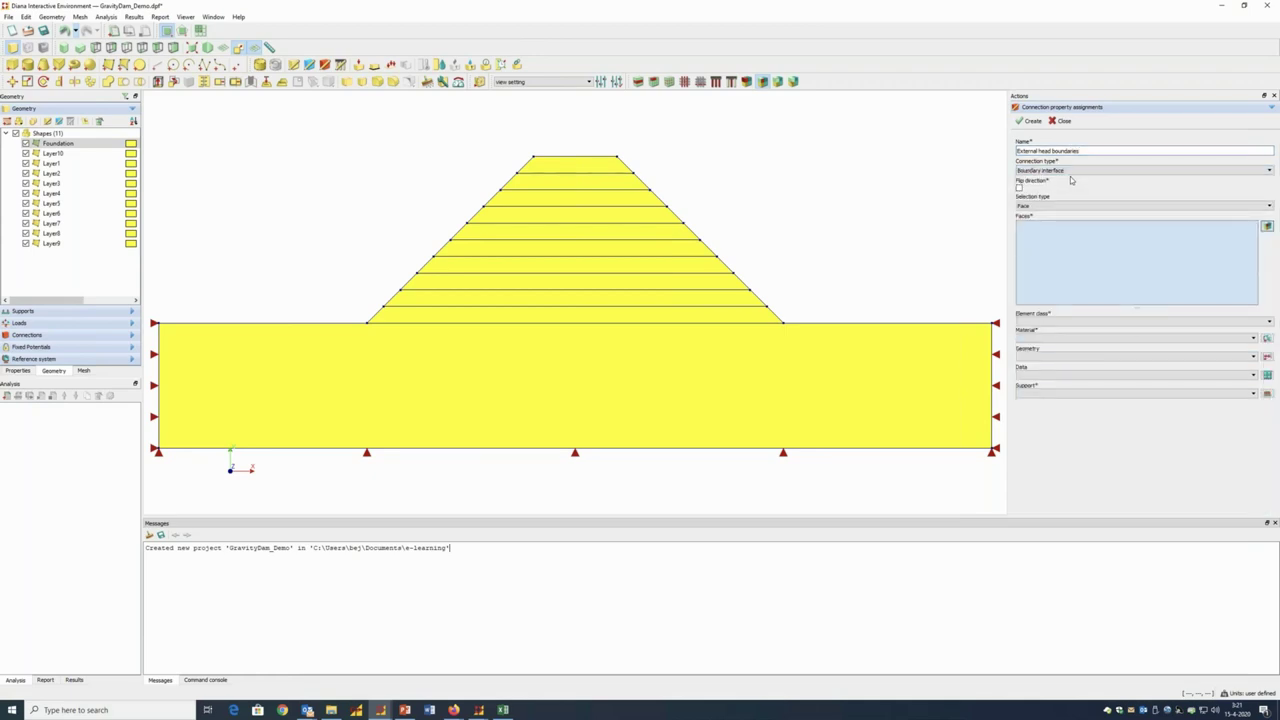
{"action": "left_click", "coordinate": [1066, 206]}
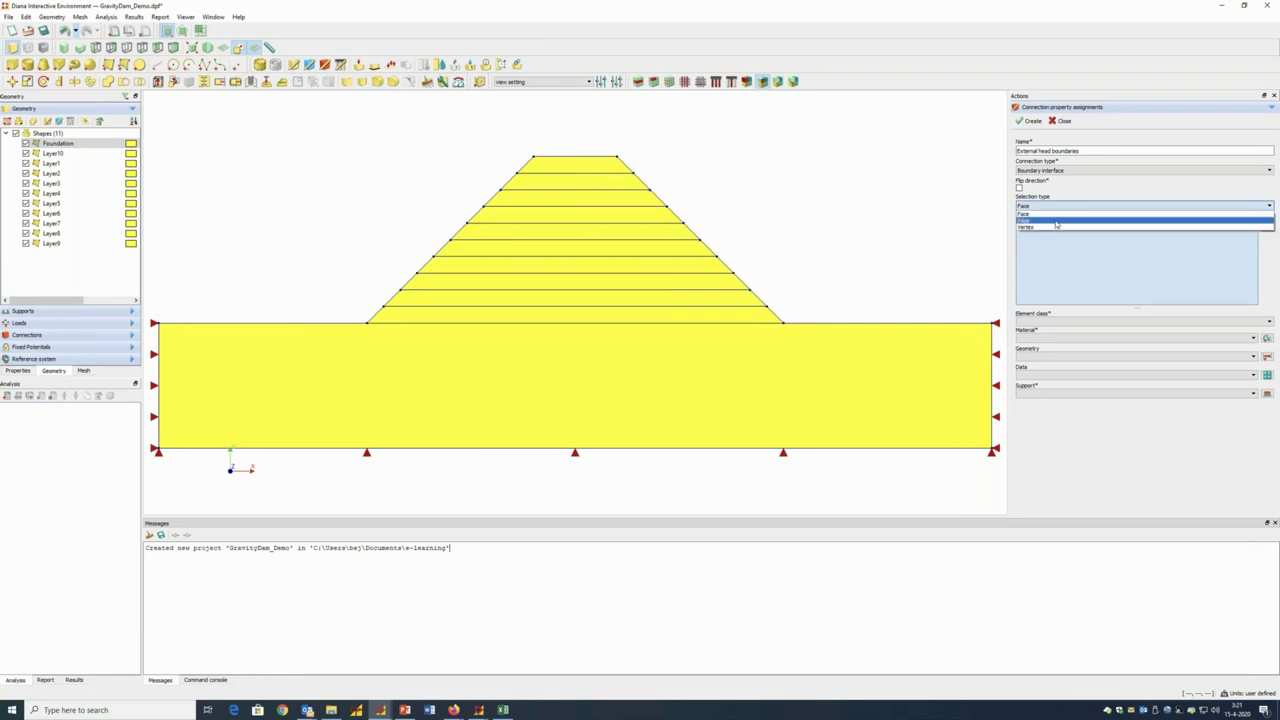
{"action": "left_click", "coordinate": [1055, 223]}
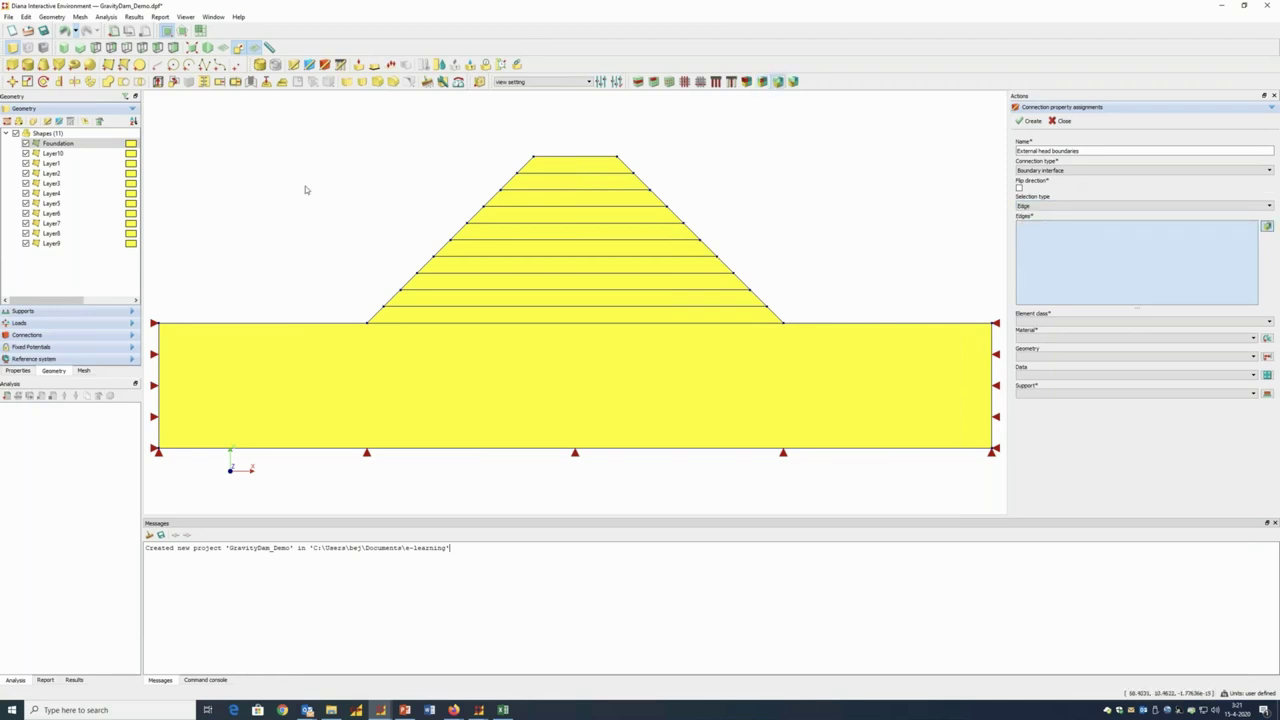
{"action": "left_click_drag", "start_coordinate": [332, 126], "coordinate": [546, 358]}
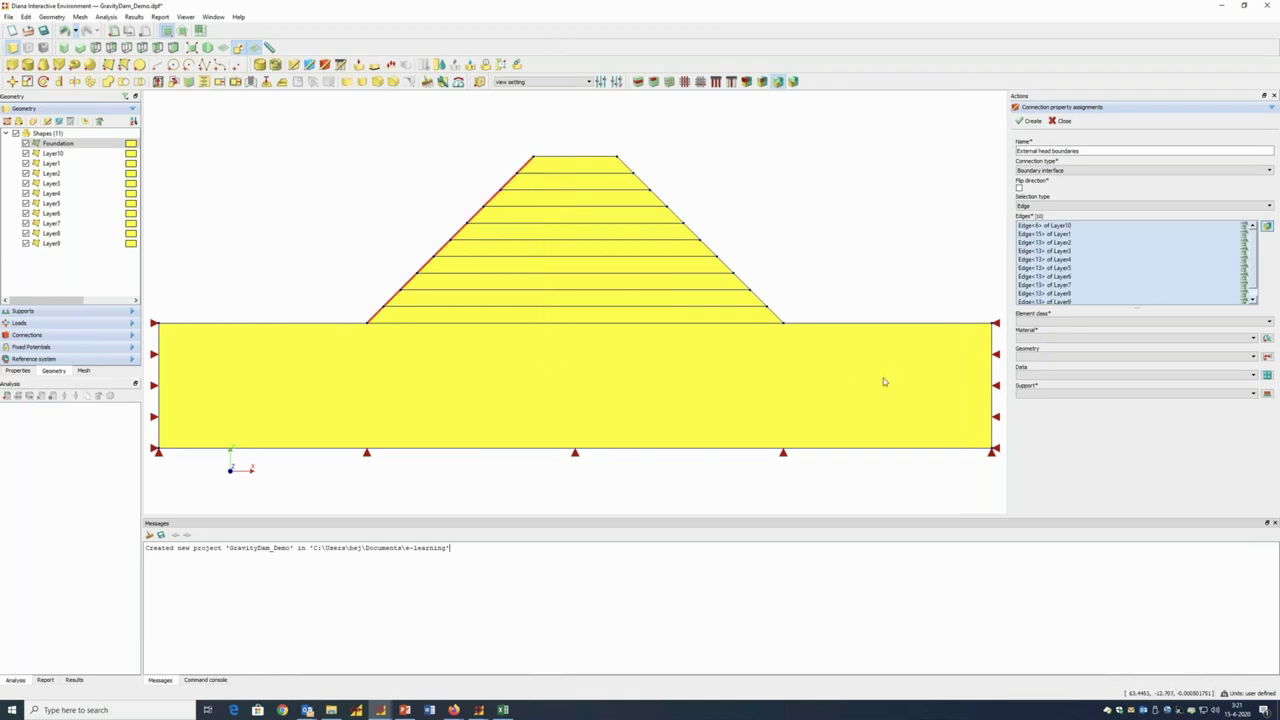
Set the connection's element class to Groundwater Flow Boundary and begin a new material for it
{"action": "left_click", "coordinate": [1060, 322]}
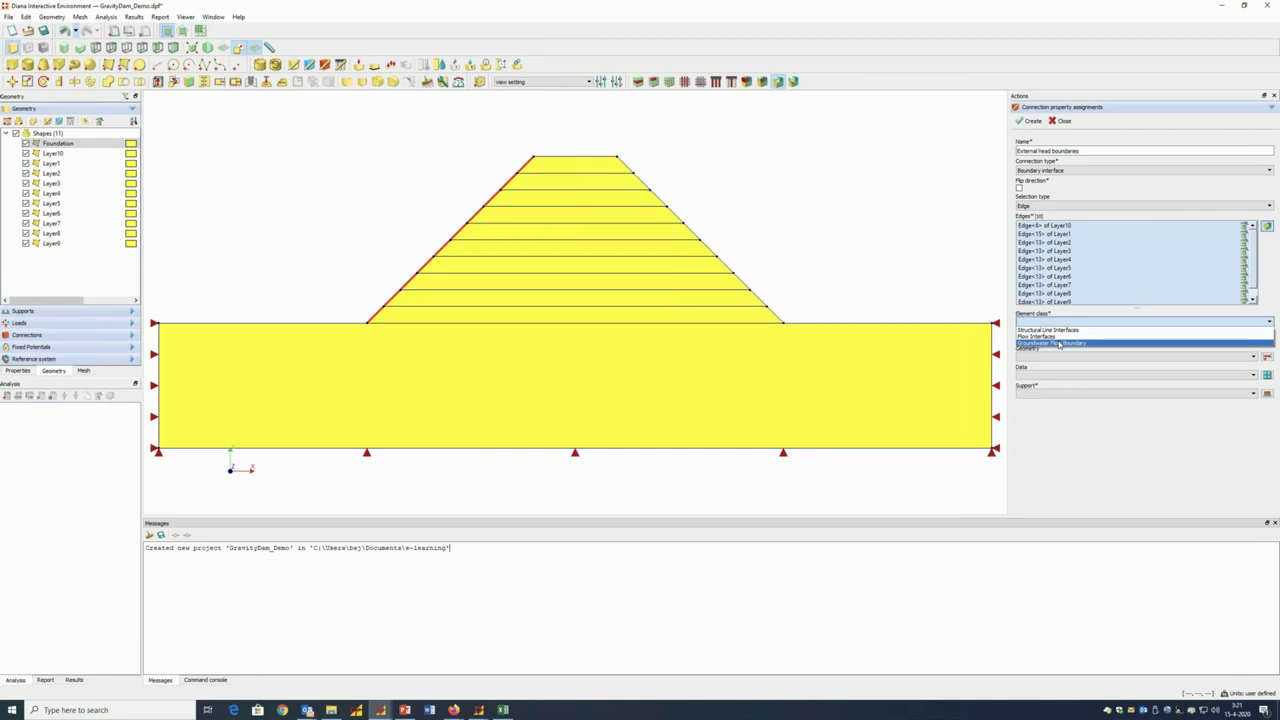
{"action": "left_click", "coordinate": [1060, 343]}
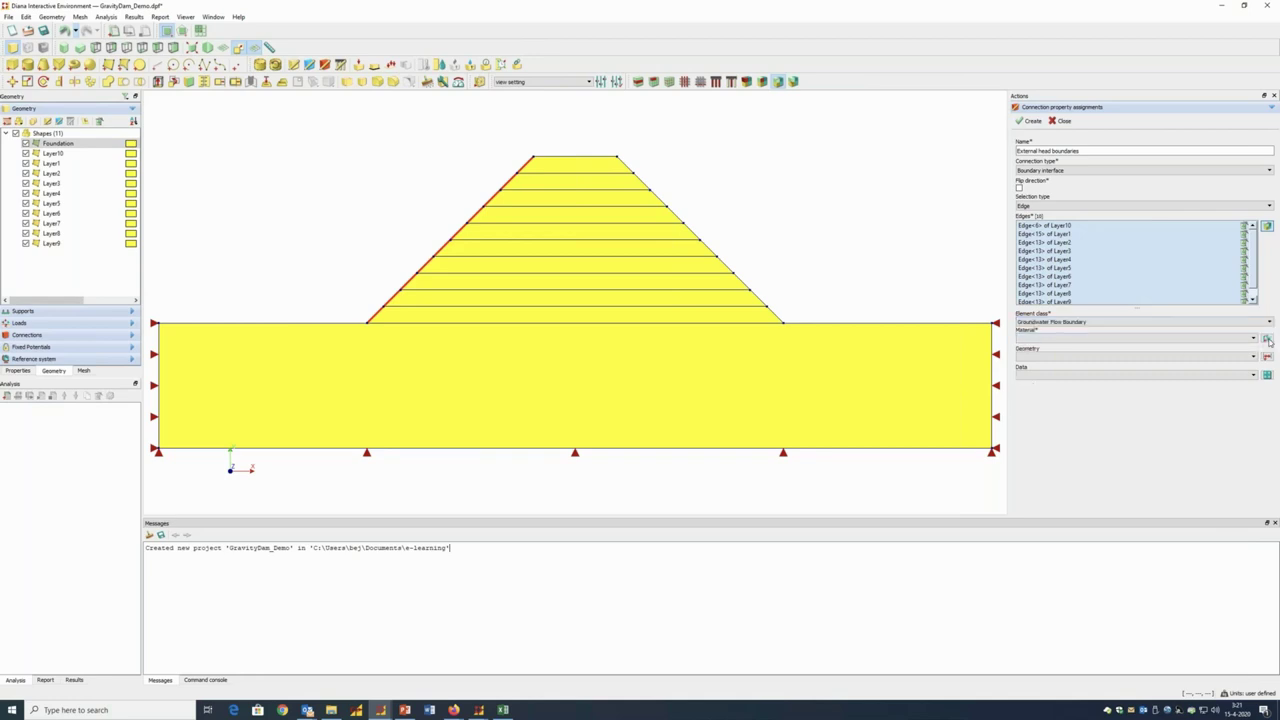
{"action": "left_click", "coordinate": [1267, 338]}
{"action": "triple_click", "coordinate": [657, 337]}
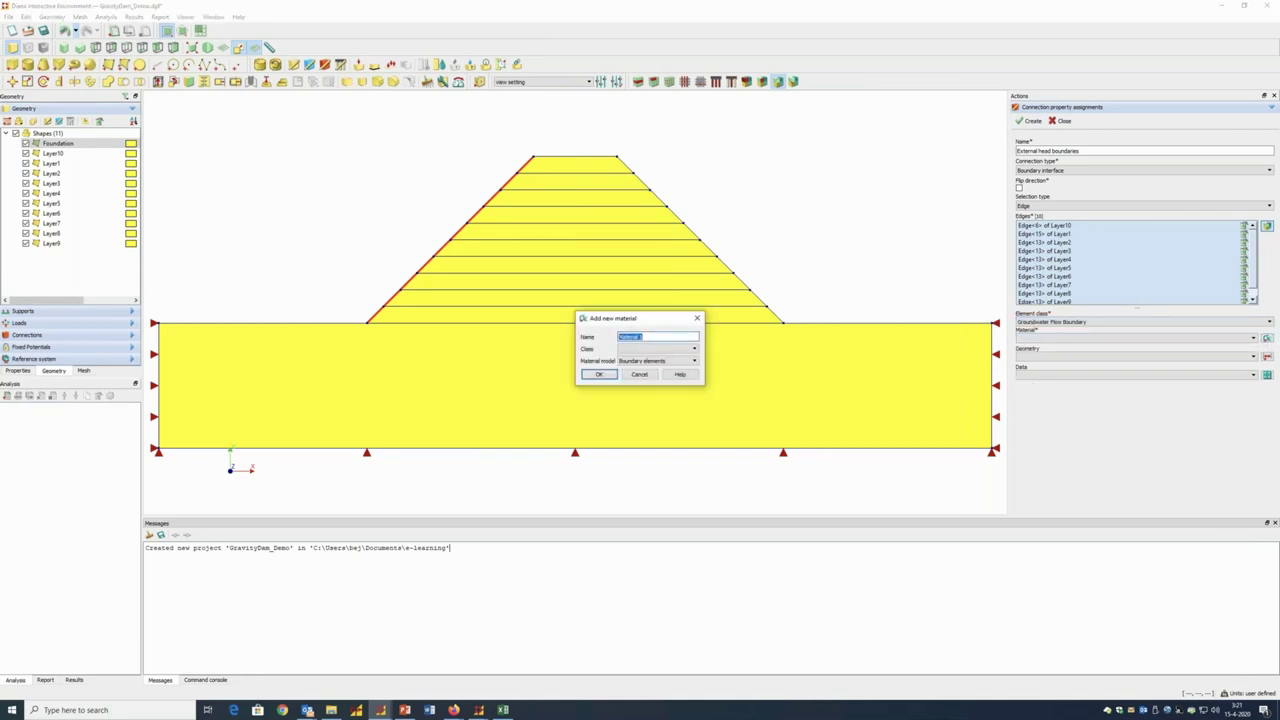
Create Groundwater flow material 'External head boundaries' and assign it to the left-slope connection
{"action": "type", "text": "External head boundaries"}
{"action": "left_click", "coordinate": [655, 348]}
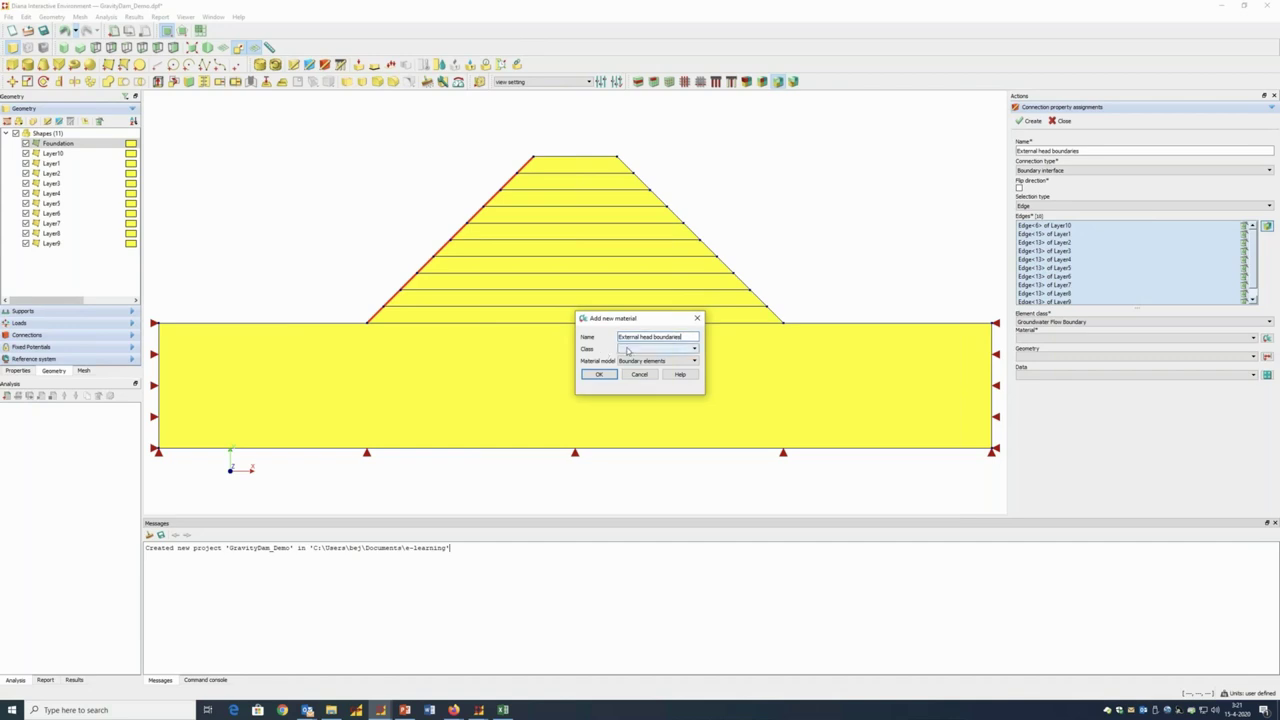
{"action": "left_click", "coordinate": [638, 357]}
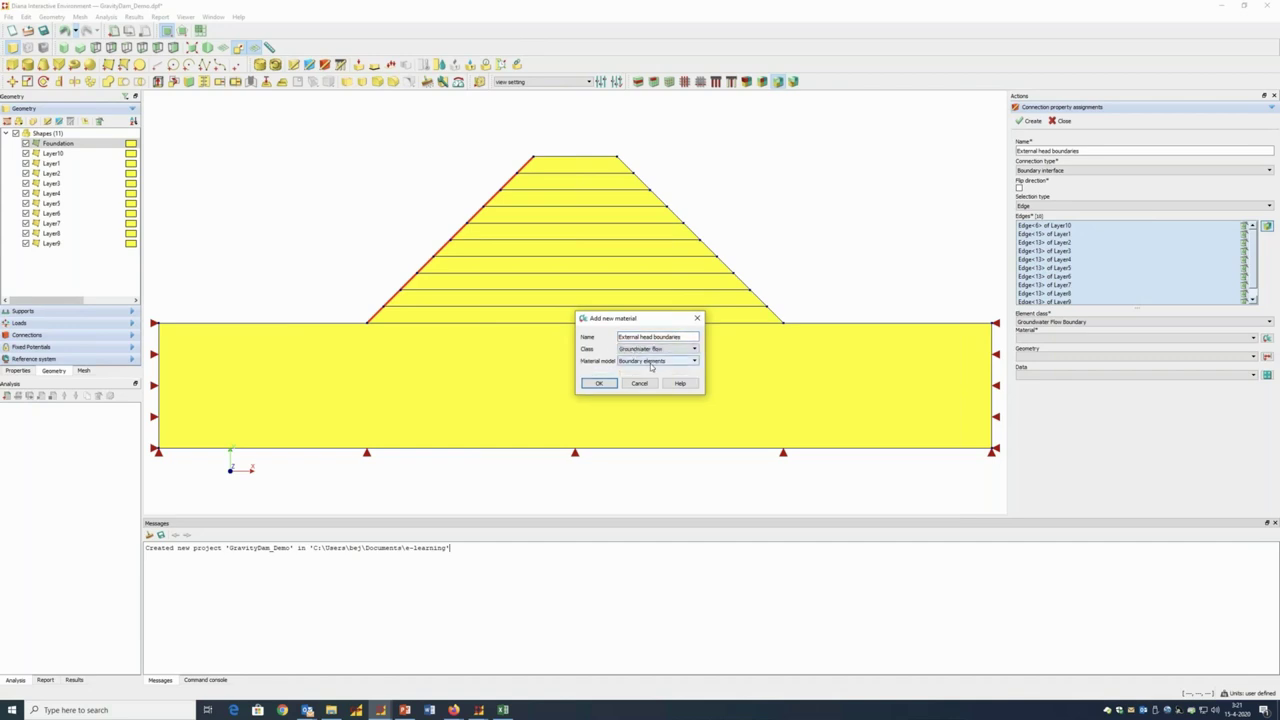
{"action": "left_click", "coordinate": [598, 383]}
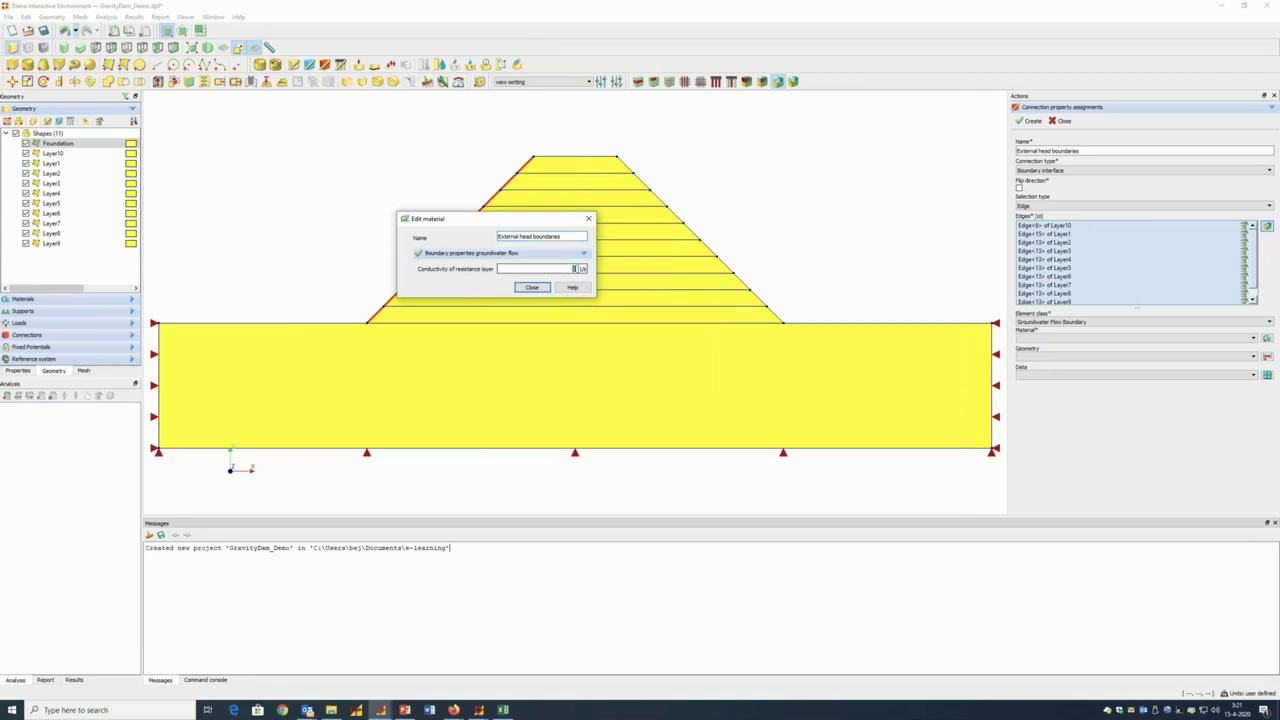
{"action": "left_click", "coordinate": [545, 288]}
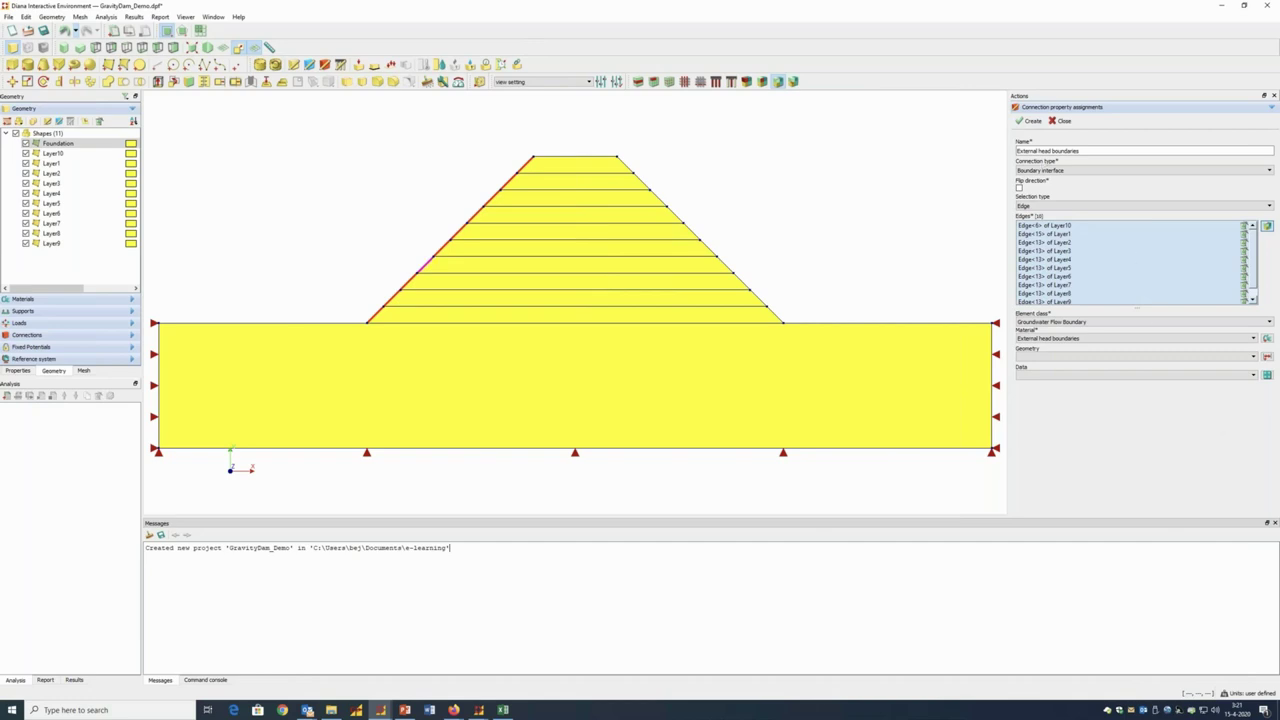
{"action": "left_click", "coordinate": [1032, 122]}
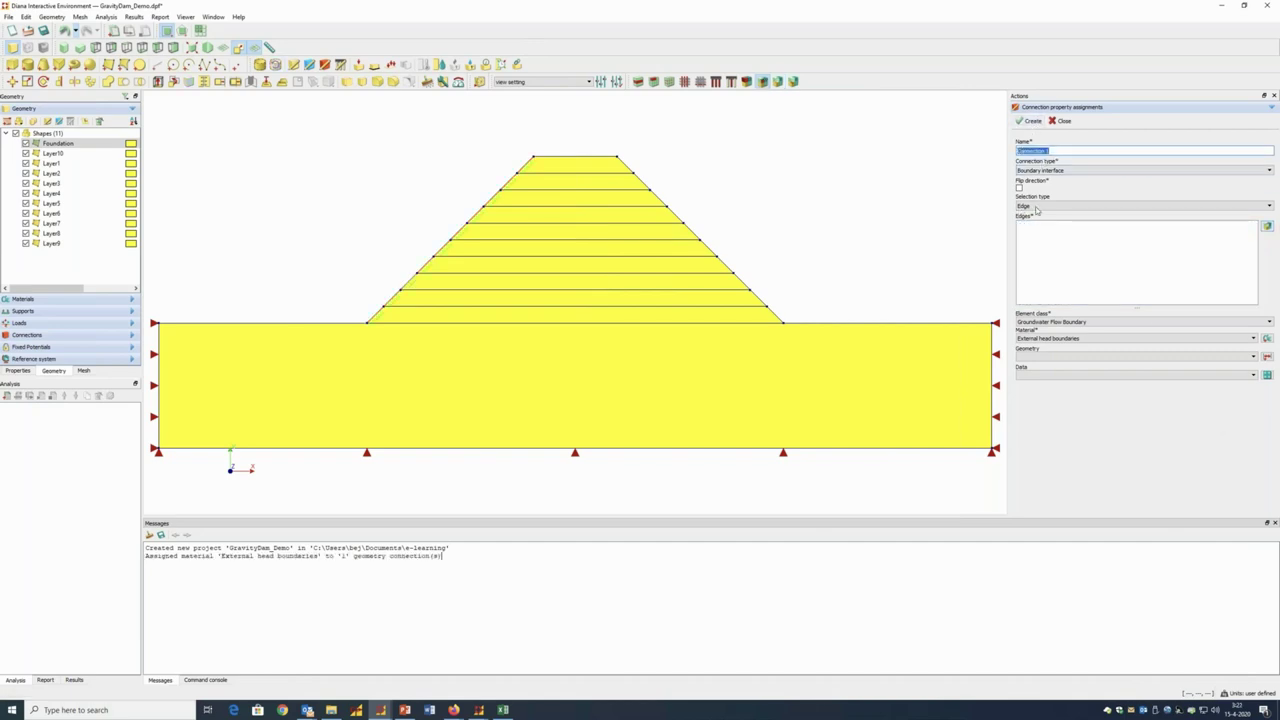
Close the Connection property assignments form to return to the Actions list
{"action": "left_click", "coordinate": [1062, 121]}
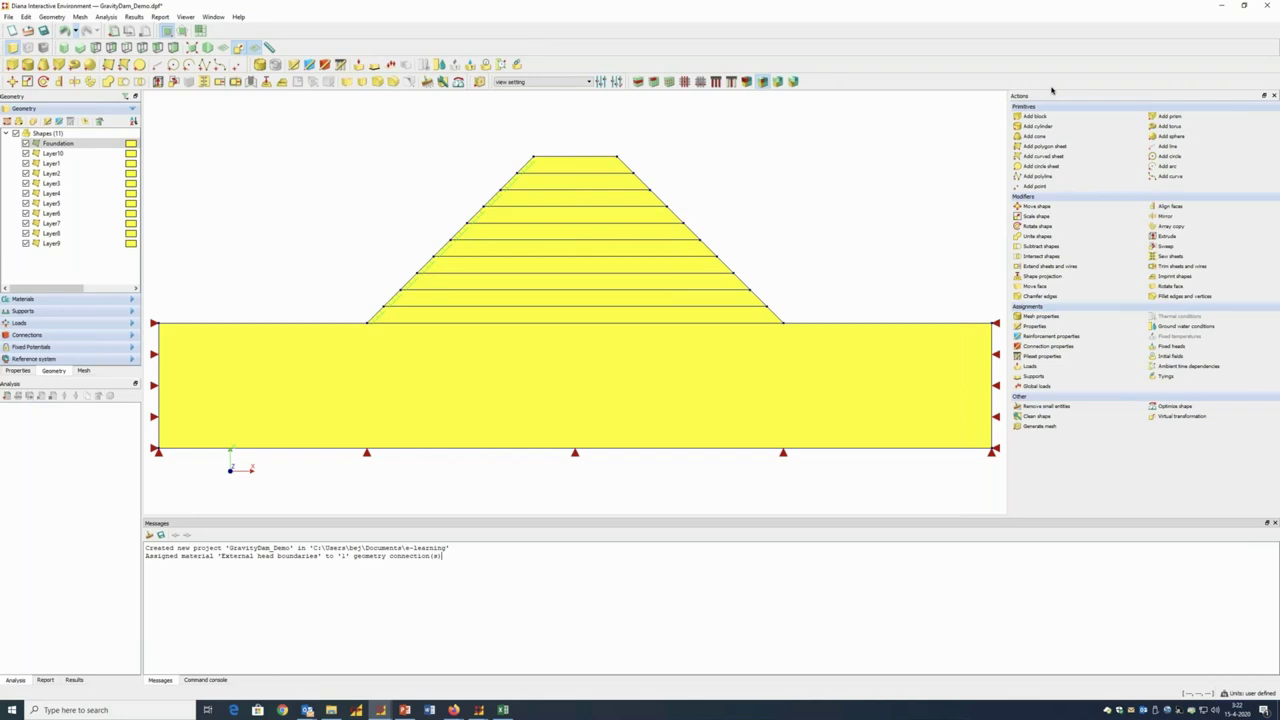
Add prescribed-head condition Initial_upstream, 0 m, in new set Initial on the dam's right-slope edges
{"action": "left_click", "coordinate": [441, 64]}
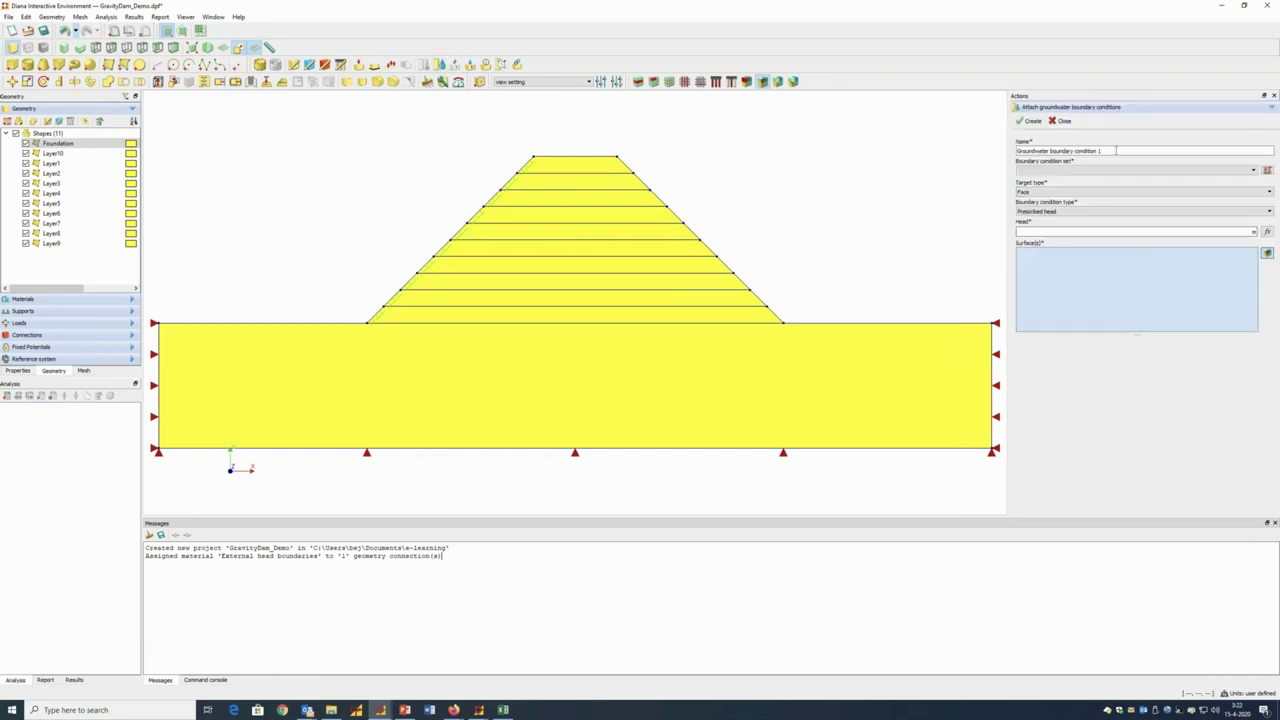
{"action": "triple_click", "coordinate": [1116, 150]}
{"action": "type", "text": "Initial_upstream"}
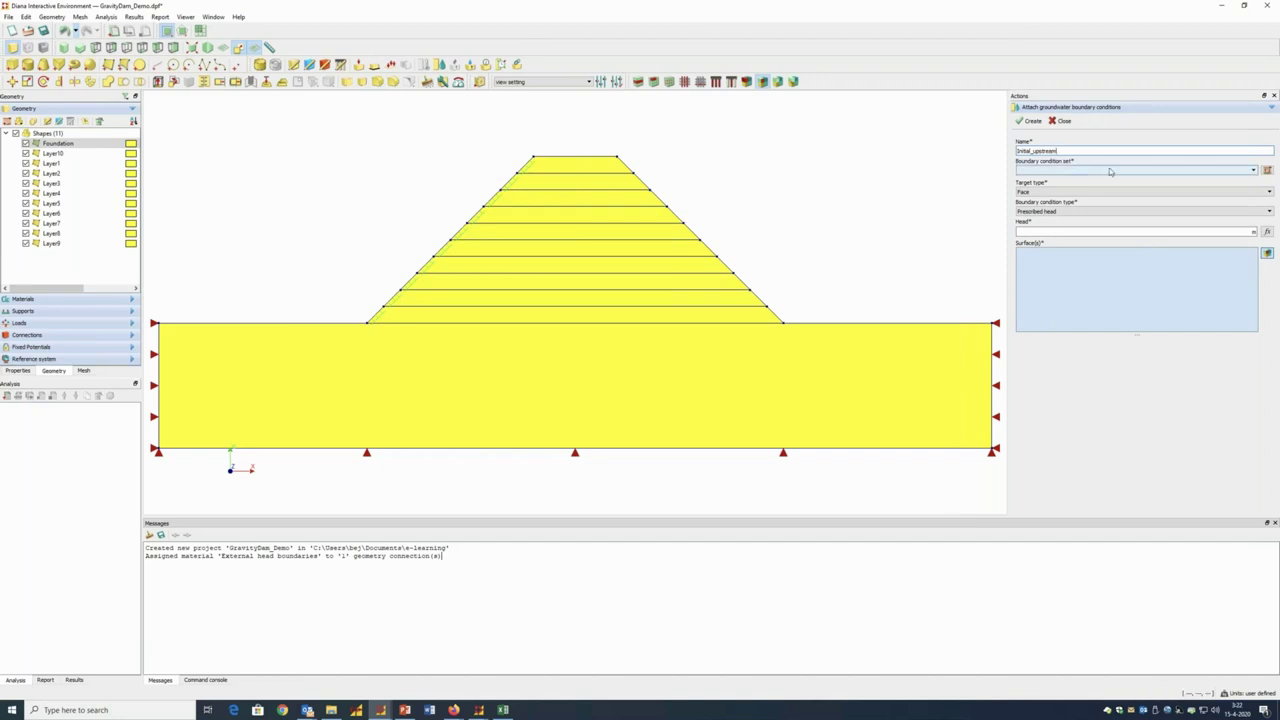
{"action": "left_click", "coordinate": [1267, 171]}
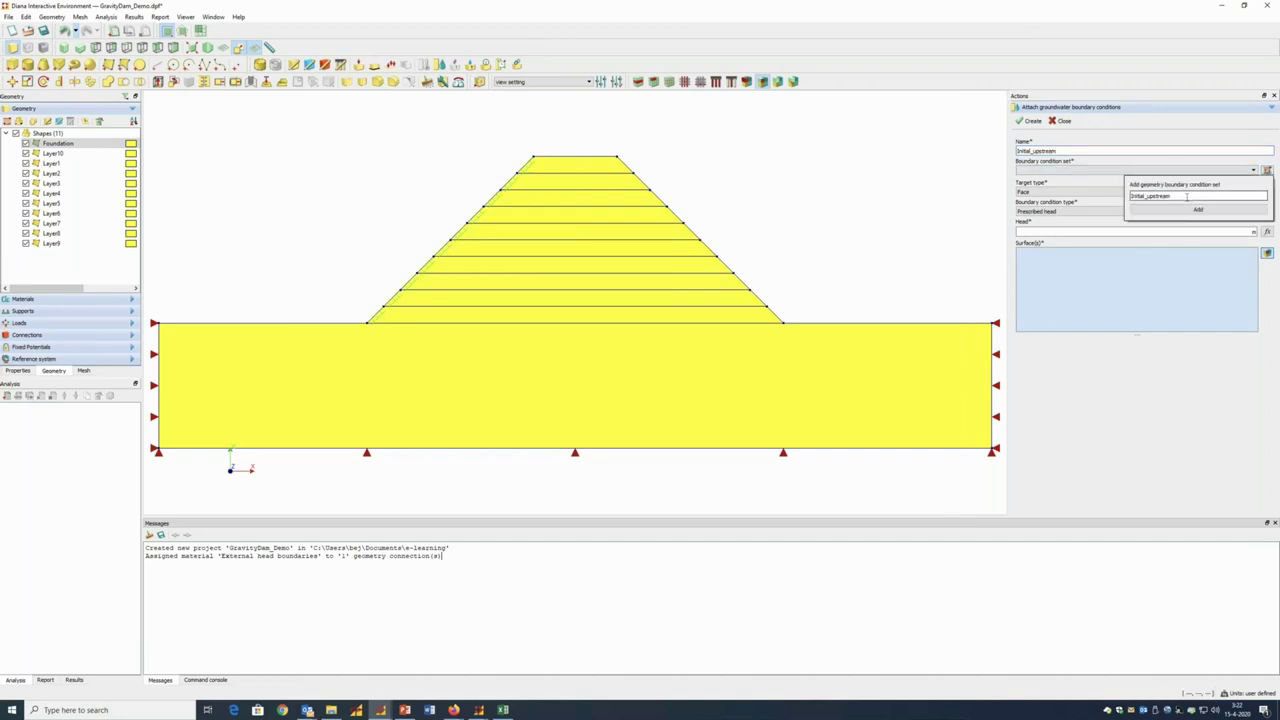
{"action": "key", "text": "BackSpace"}
{"action": "key", "text": "BackSpace"}
{"action": "key", "text": "BackSpace"}
{"action": "left_click", "coordinate": [1192, 210]}
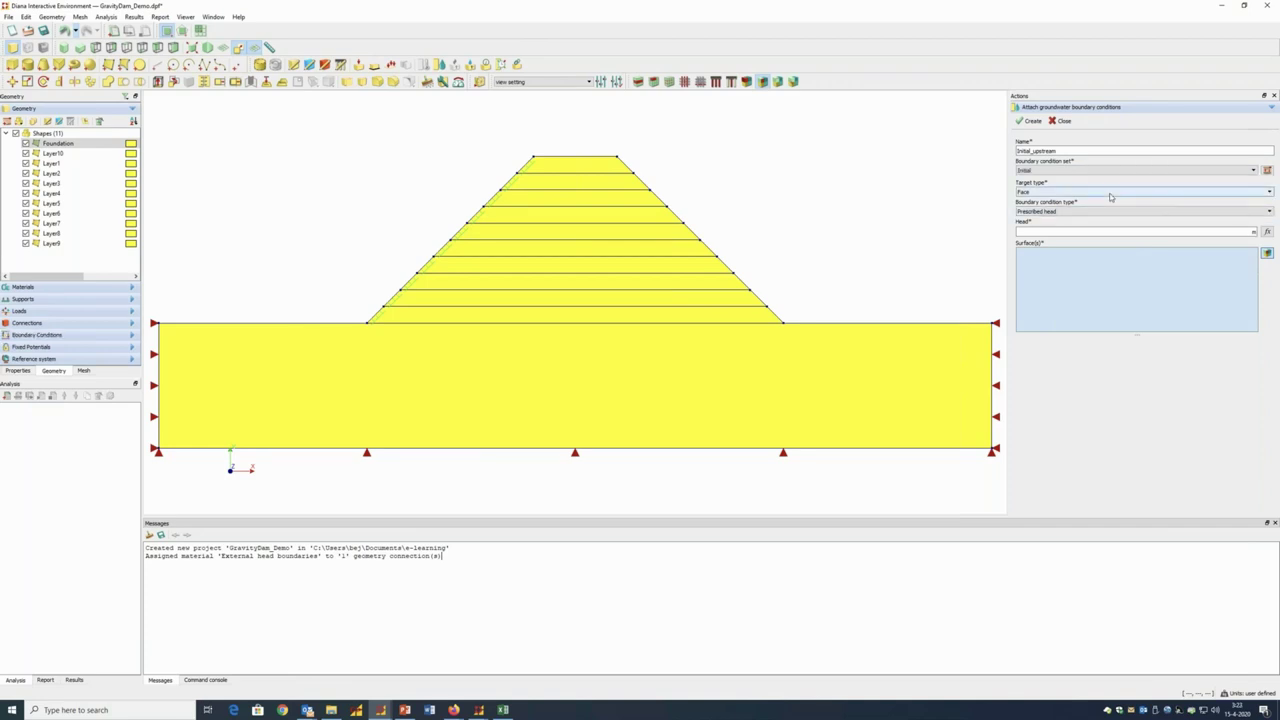
{"action": "left_click", "coordinate": [1110, 192]}
{"action": "left_click", "coordinate": [1090, 209]}
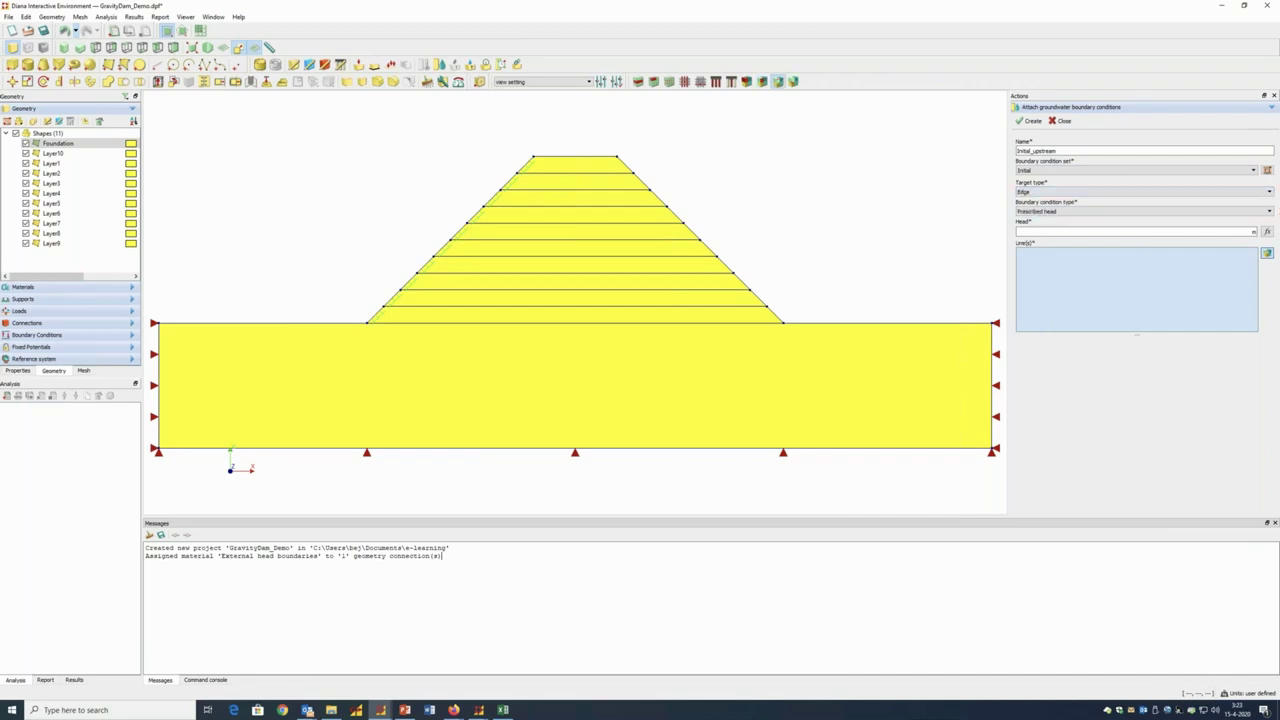
{"action": "left_click", "coordinate": [1075, 230]}
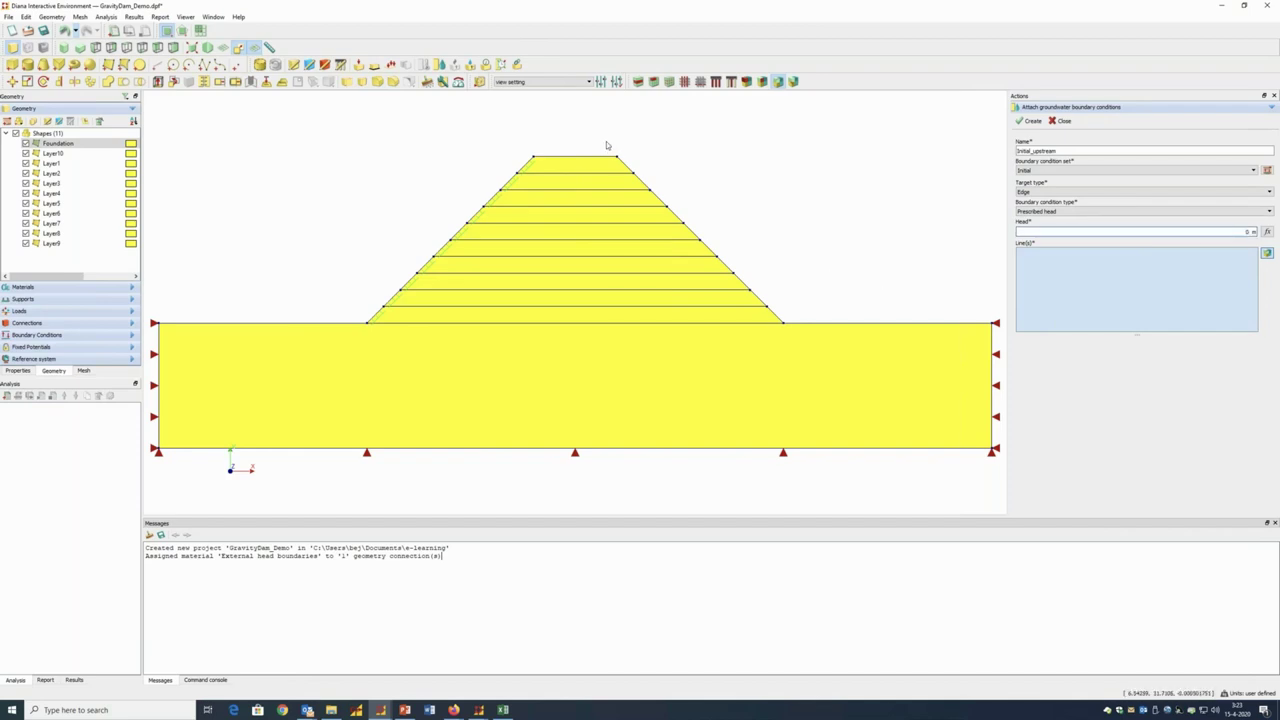
{"action": "left_click_drag", "start_coordinate": [763, 316], "coordinate": [802, 342]}
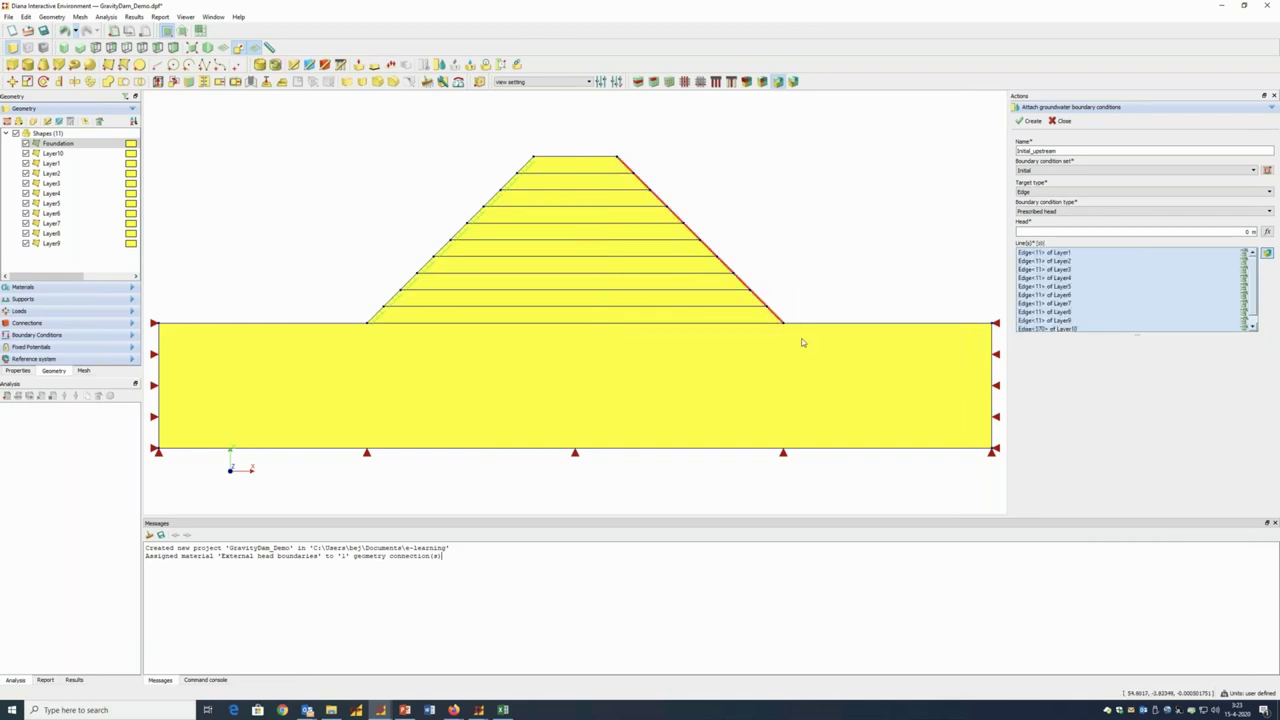
{"action": "left_click", "coordinate": [1032, 121]}
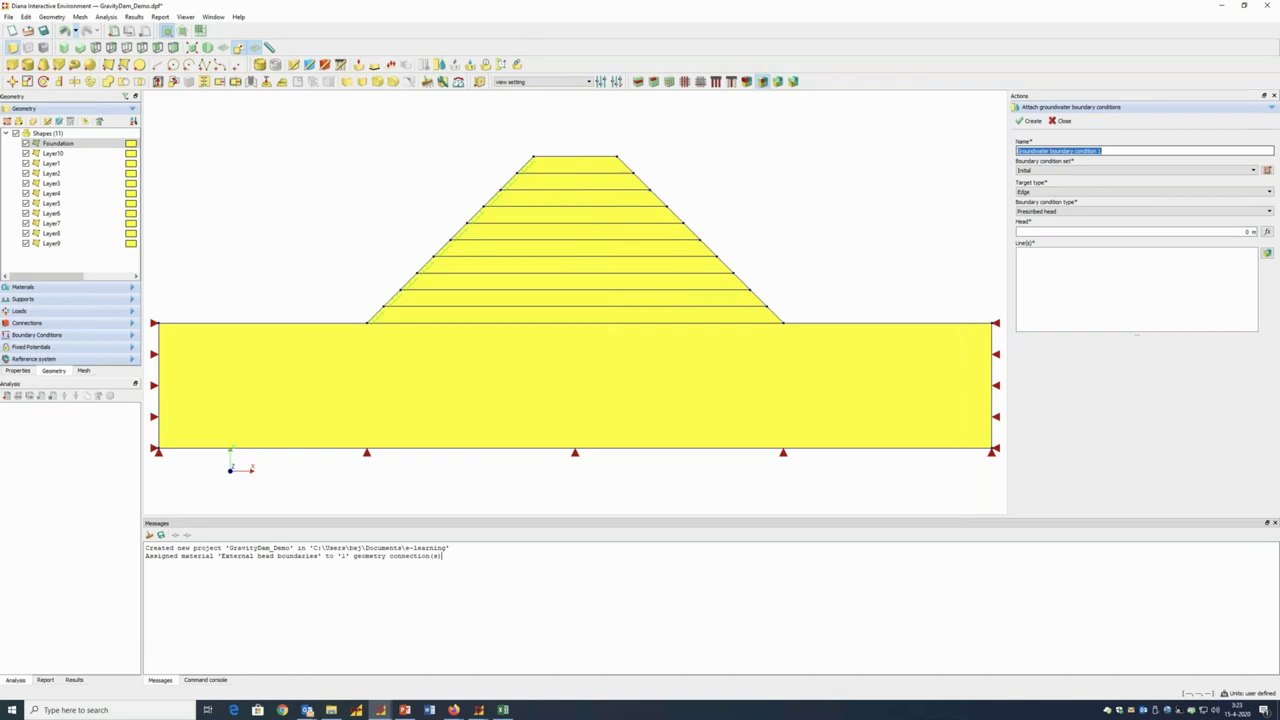
Add Initial_downstream, a 0 m external head on the External head boundaries connection in set Initial
{"action": "type", "text": "Le"}
{"action": "type", "text": "itial_downstream"}
{"action": "left_click", "coordinate": [1078, 170]}
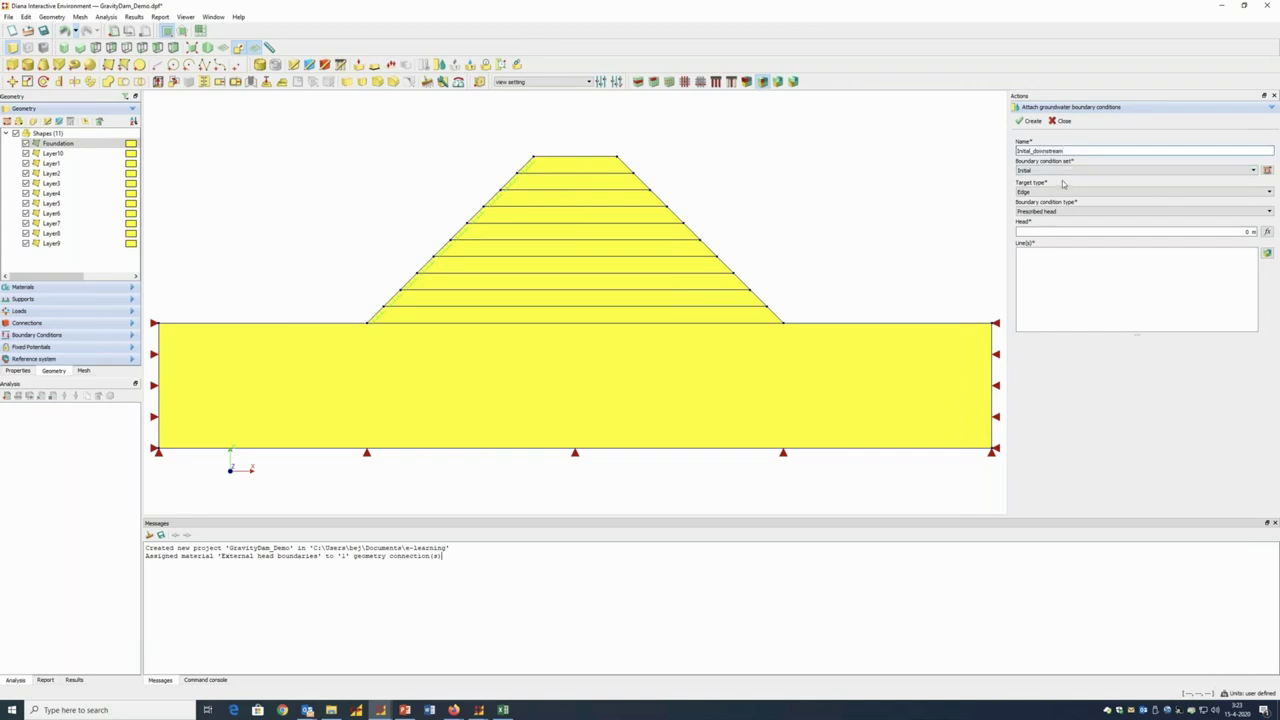
{"action": "left_click", "coordinate": [1056, 211]}
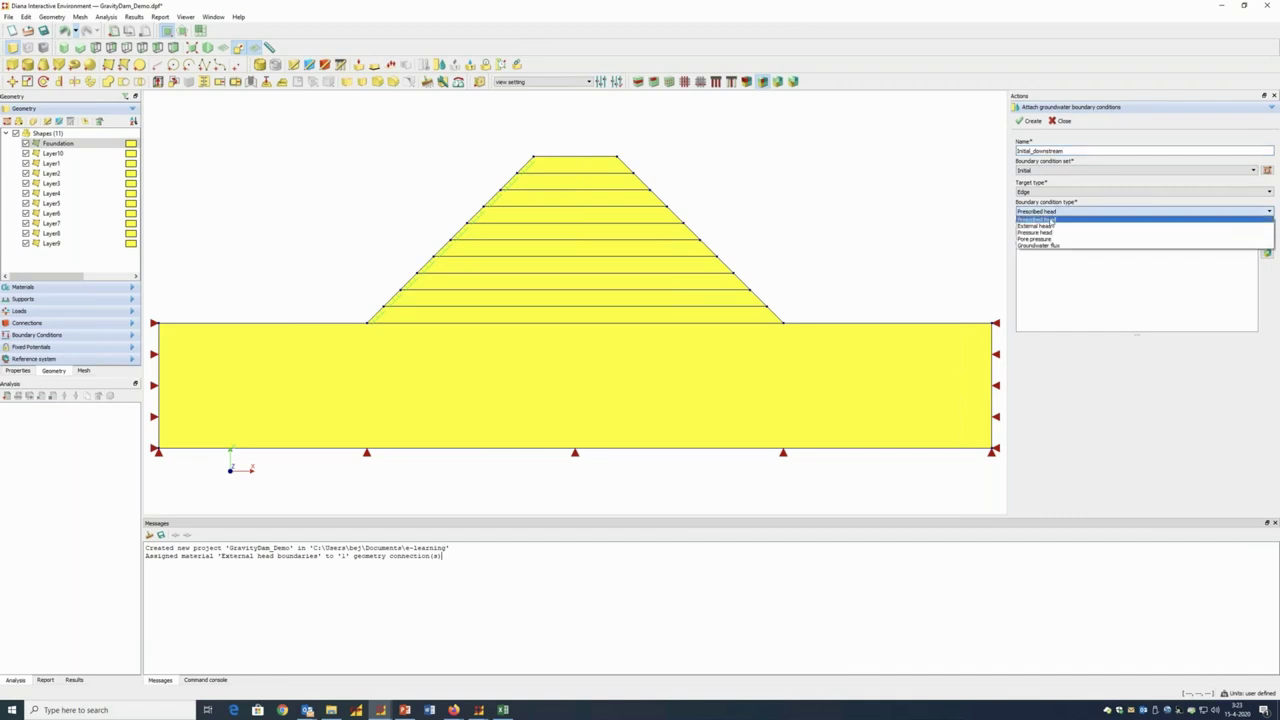
{"action": "left_click", "coordinate": [1040, 226]}
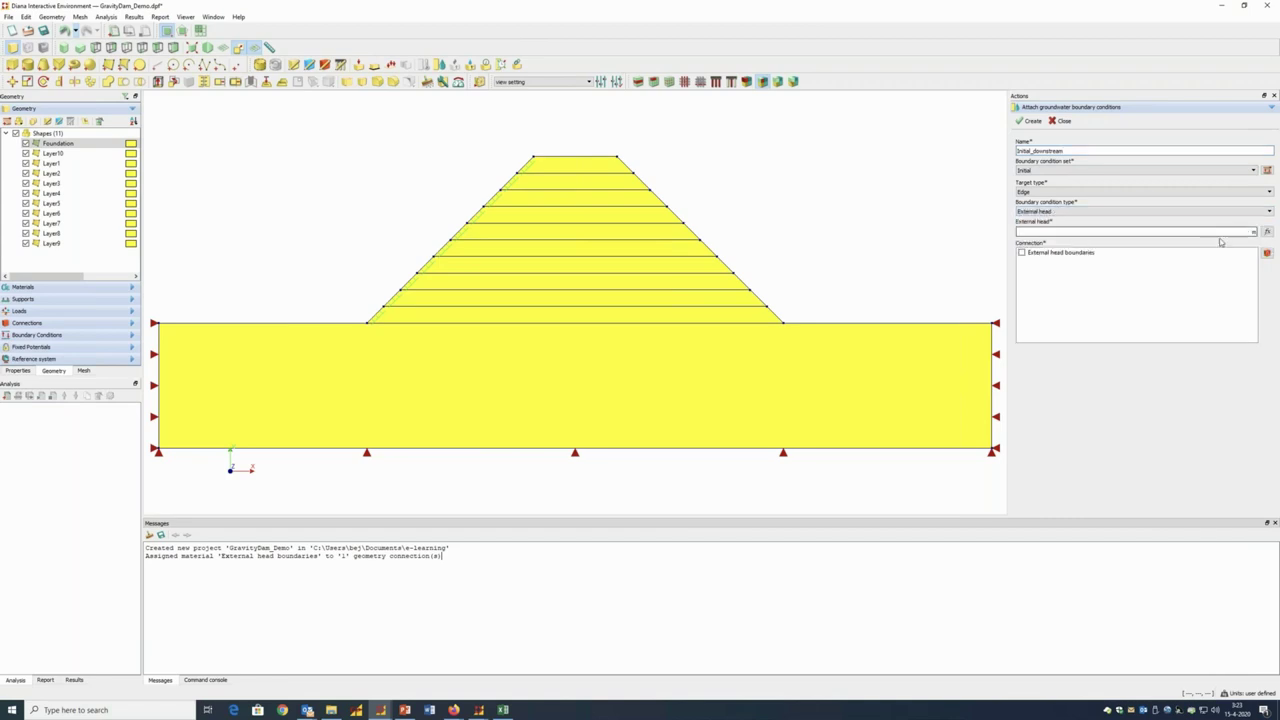
{"action": "type", "text": "0"}
{"action": "left_click", "coordinate": [1133, 276]}
{"action": "left_click", "coordinate": [1022, 254]}
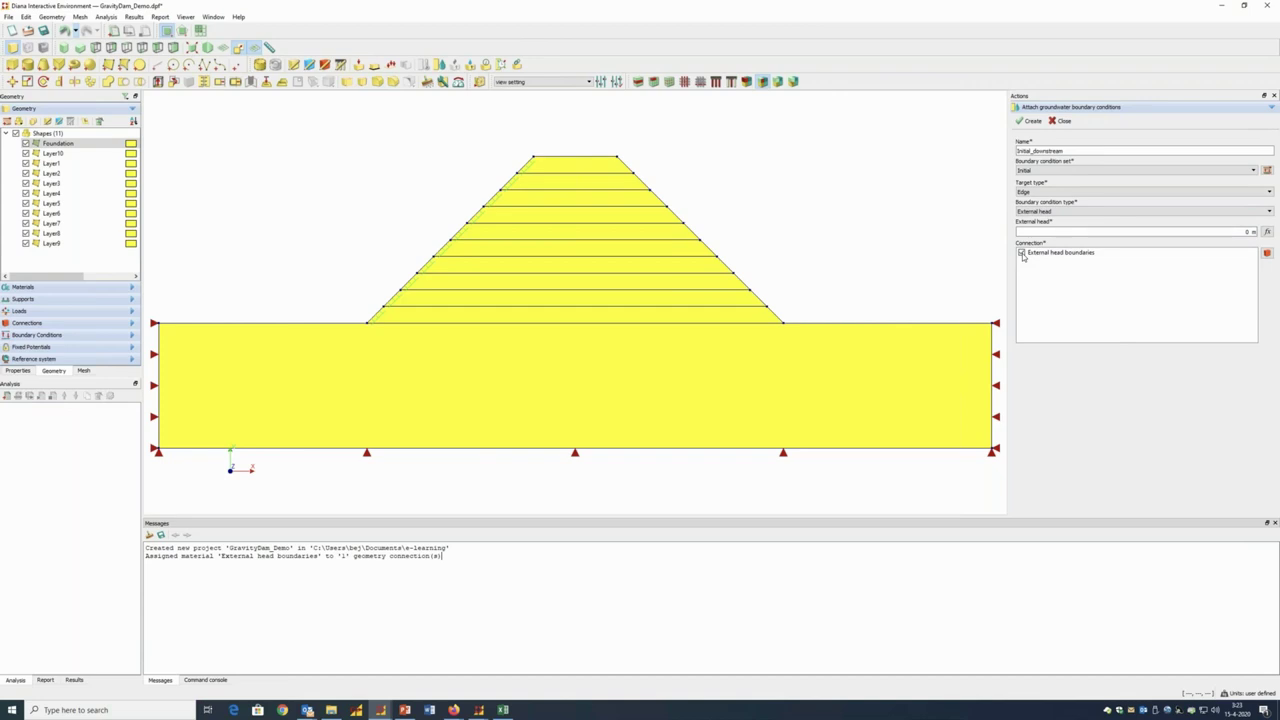
{"action": "left_click", "coordinate": [1030, 121]}
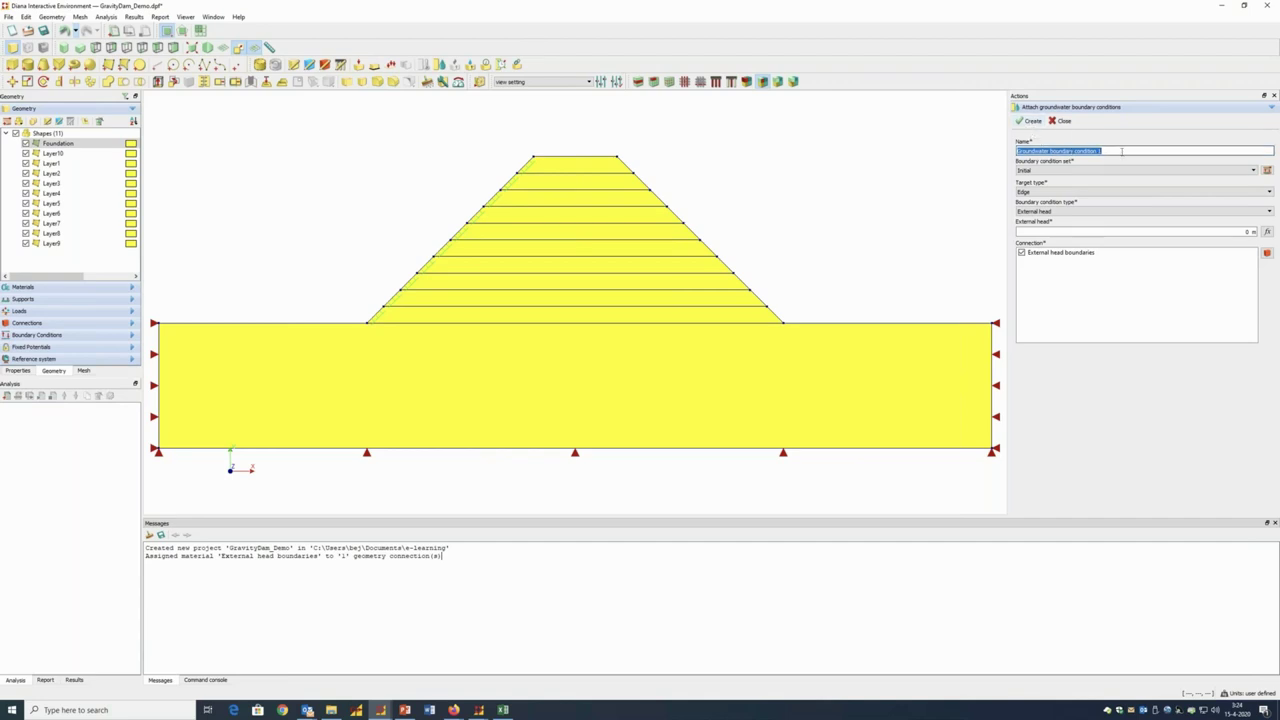
Add a 1 m prescribed head, Prescribed Heads Upstream, in its own new set on the right-slope edges
{"action": "type", "text": "Prescribed Heads Upstream"}
{"action": "key", "text": "Tab"}
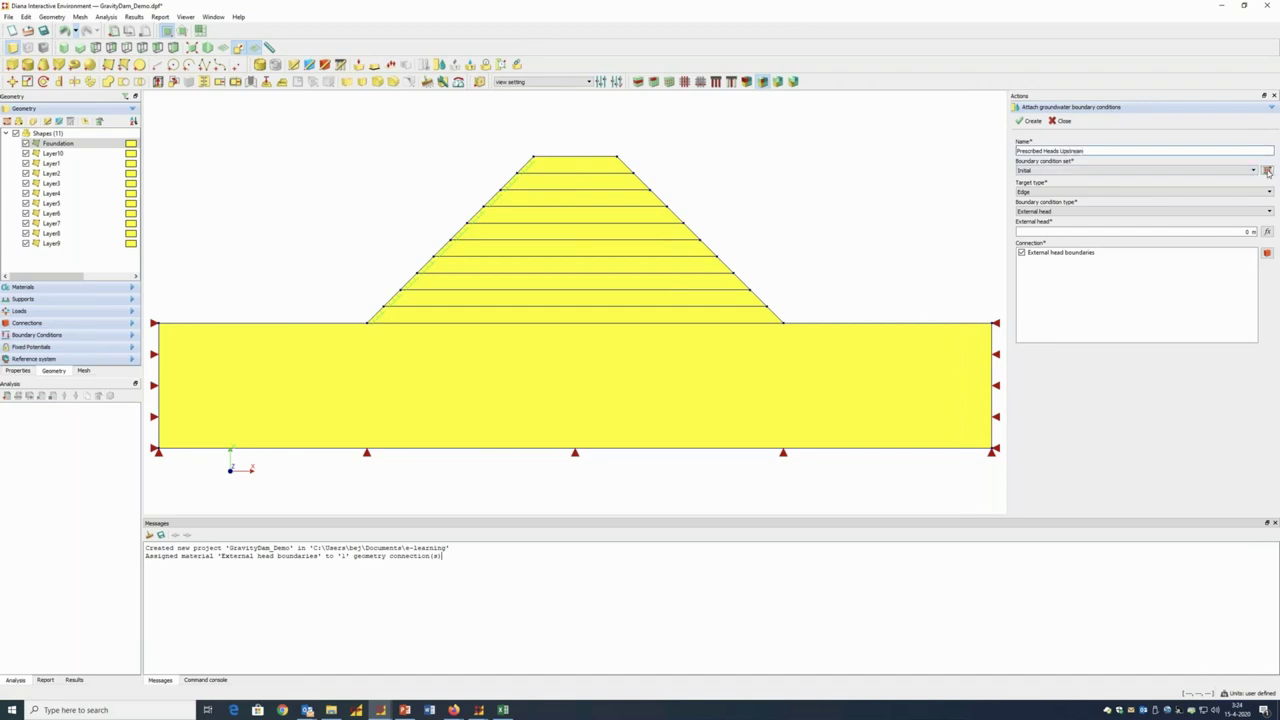
{"action": "left_click", "coordinate": [1267, 170]}
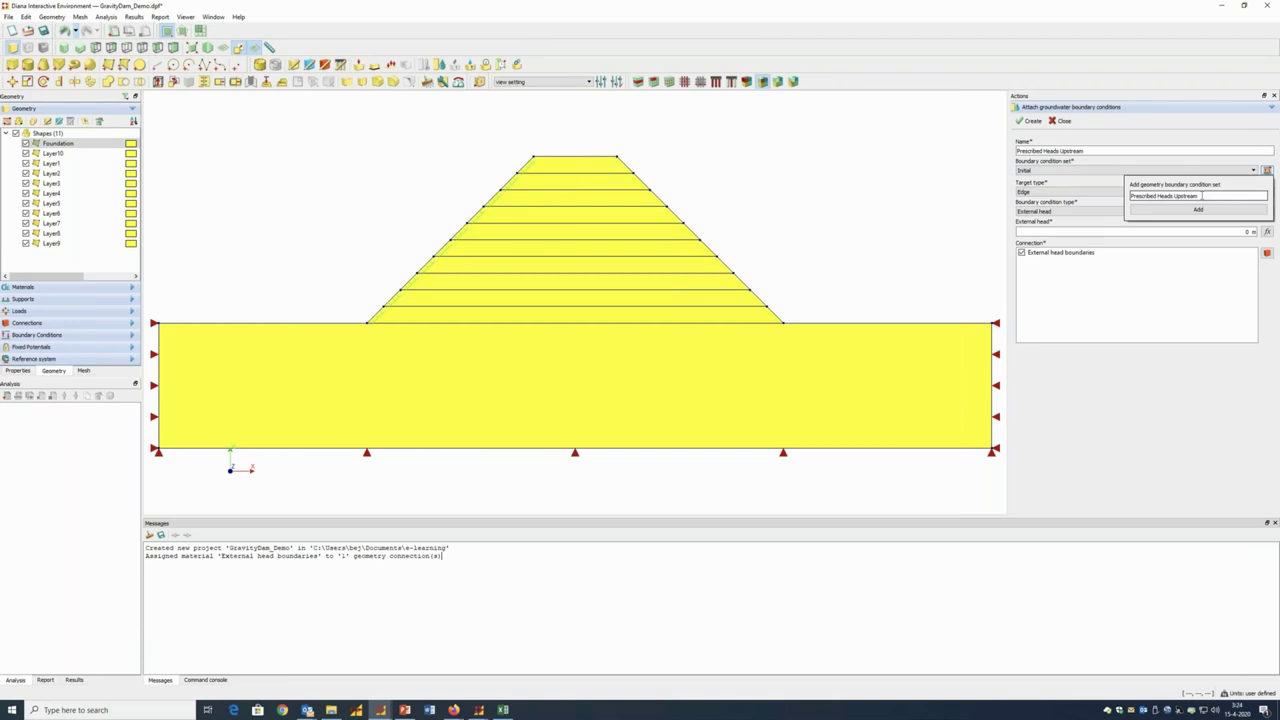
{"action": "left_click", "coordinate": [1199, 210]}
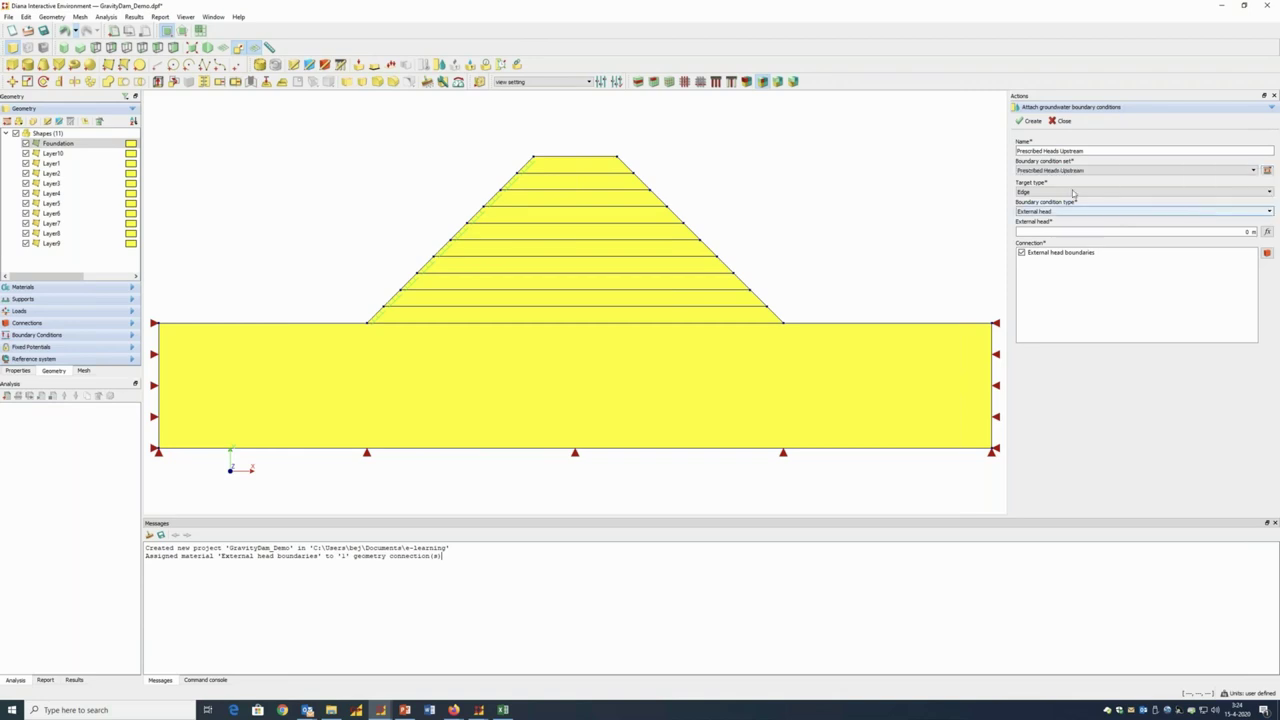
{"action": "left_click", "coordinate": [1065, 212]}
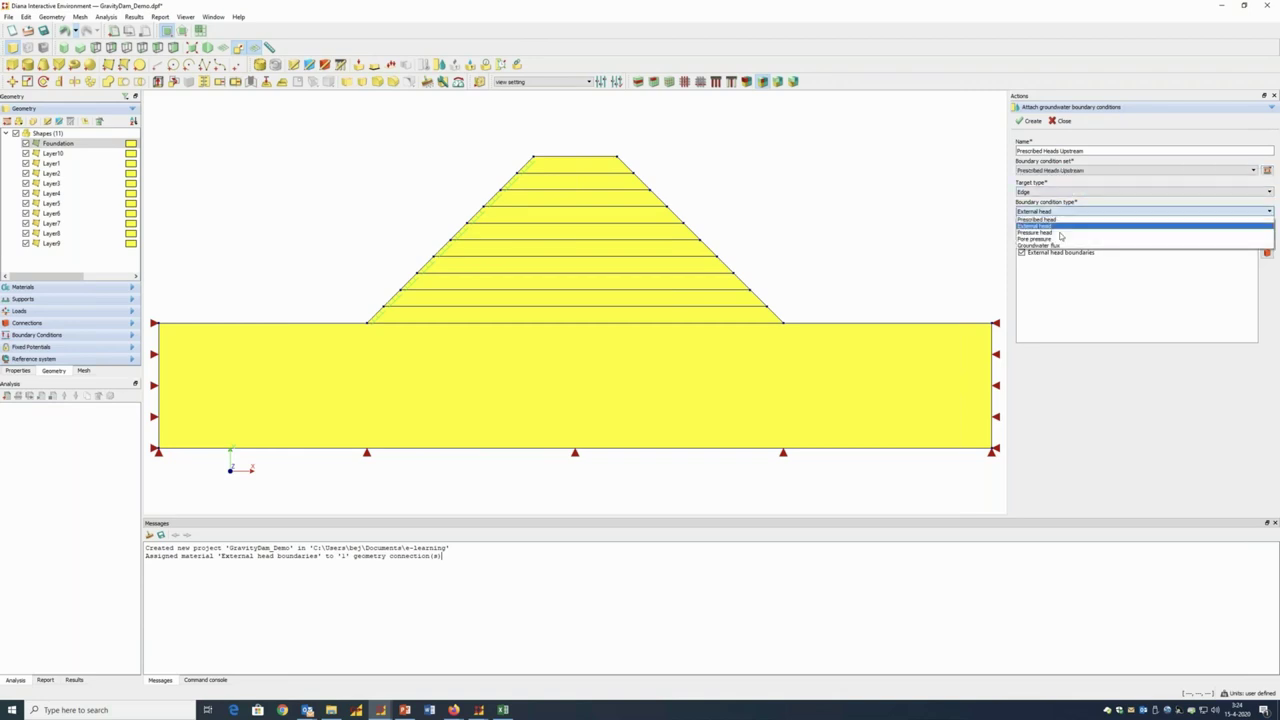
{"action": "left_click", "coordinate": [1064, 229]}
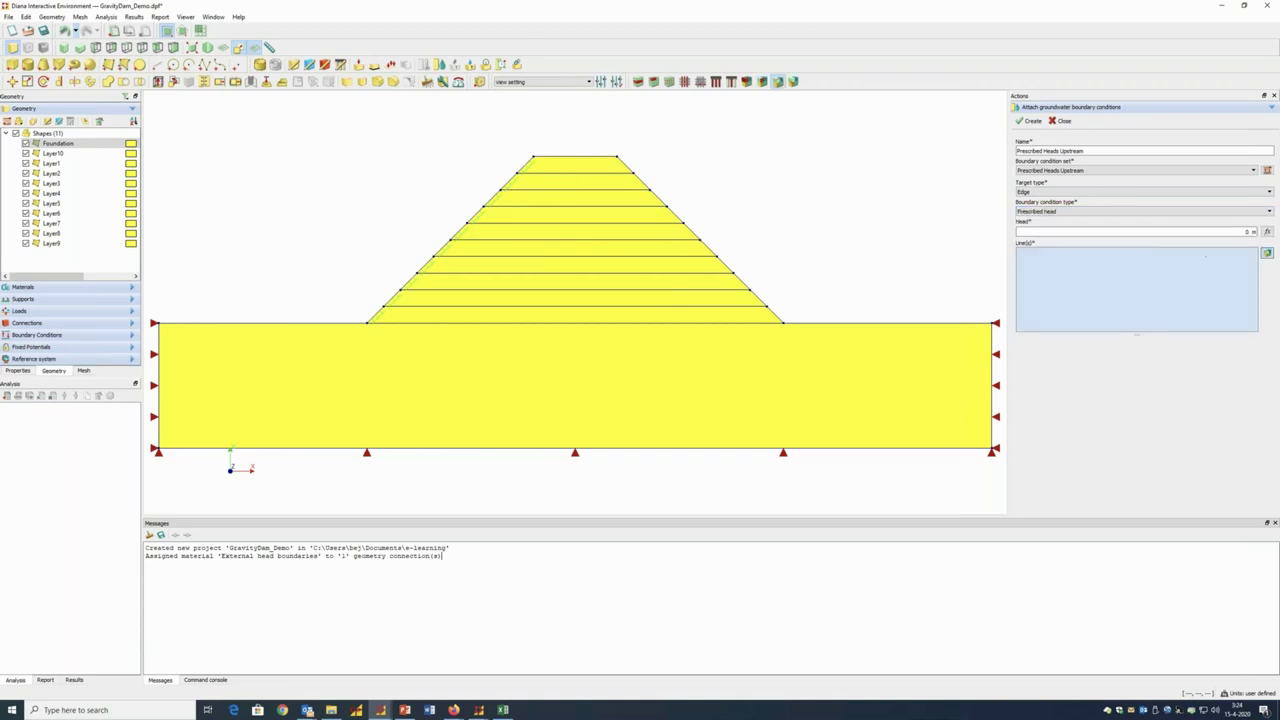
{"action": "left_click", "coordinate": [1247, 232]}
{"action": "left_click_drag", "start_coordinate": [606, 147], "coordinate": [811, 340]}
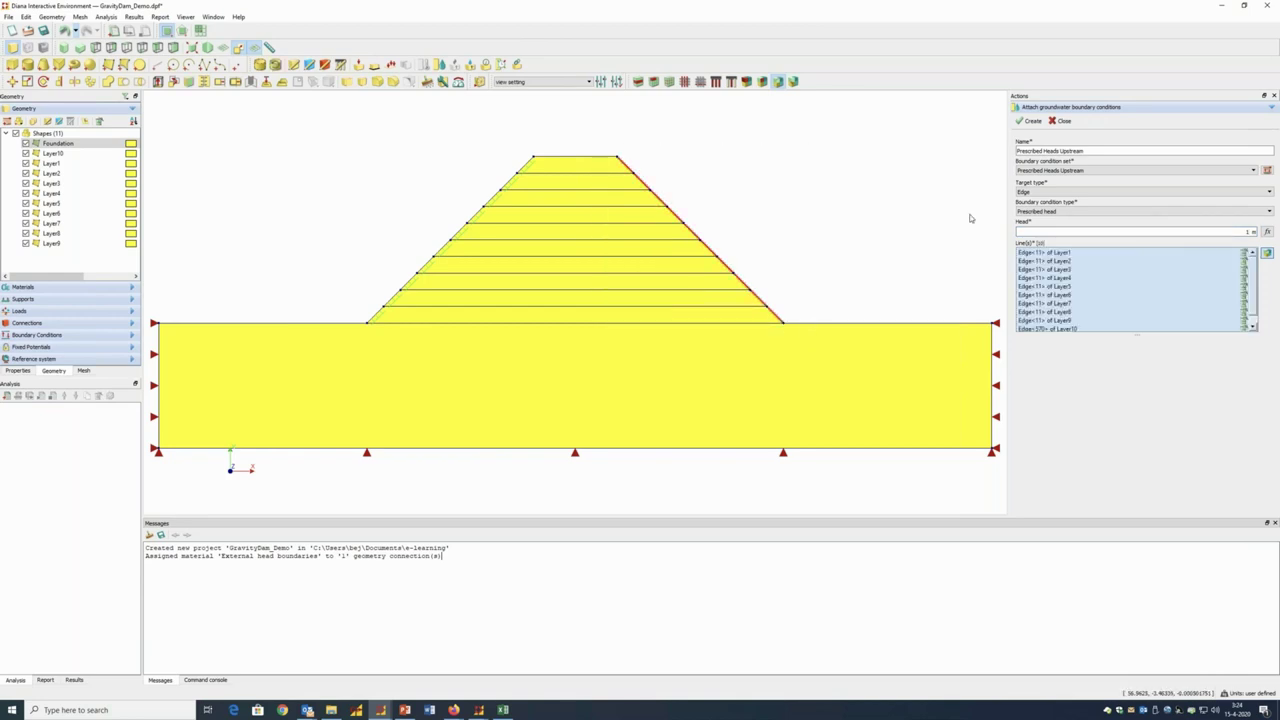
{"action": "left_click", "coordinate": [1033, 121]}
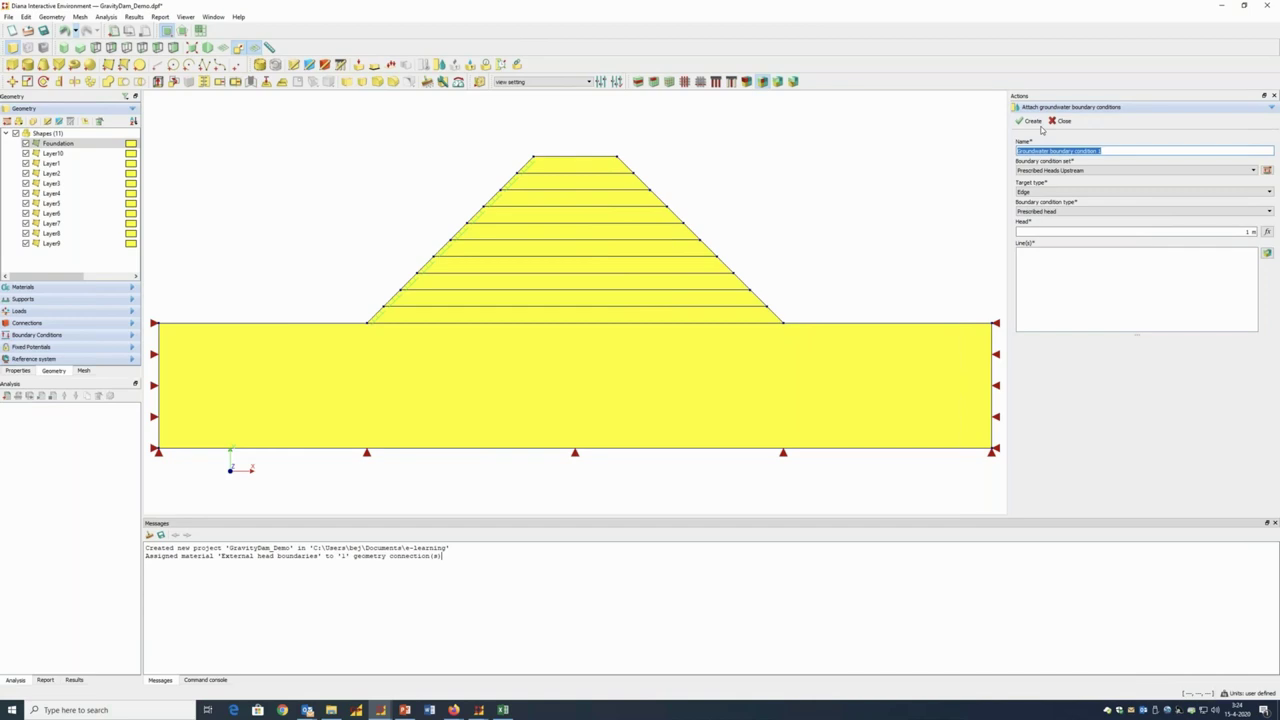
Add External Heads Downstream, a 1 m external head in its own new set, on the External head boundaries connection
{"action": "type", "text": "Dxternal Heads Downstream"}
{"action": "left_click", "coordinate": [1267, 170]}
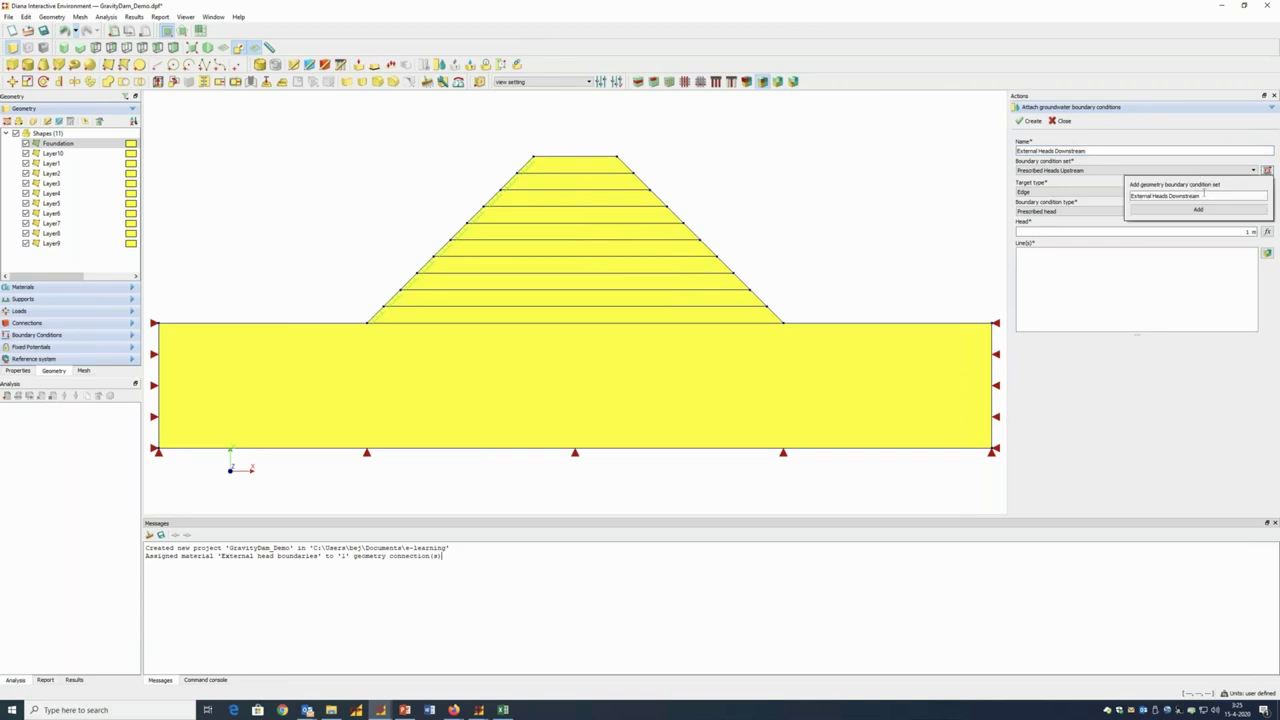
{"action": "left_click", "coordinate": [1198, 209]}
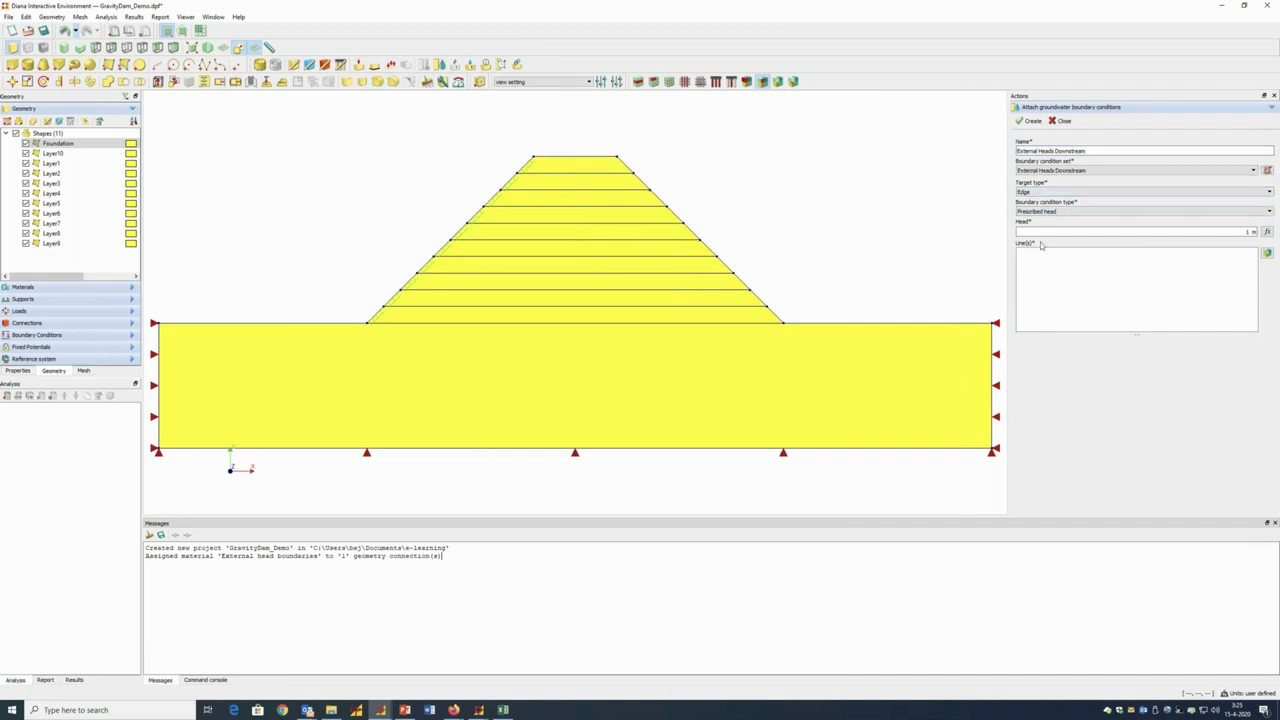
{"action": "left_click", "coordinate": [1040, 211]}
{"action": "left_click", "coordinate": [1040, 224]}
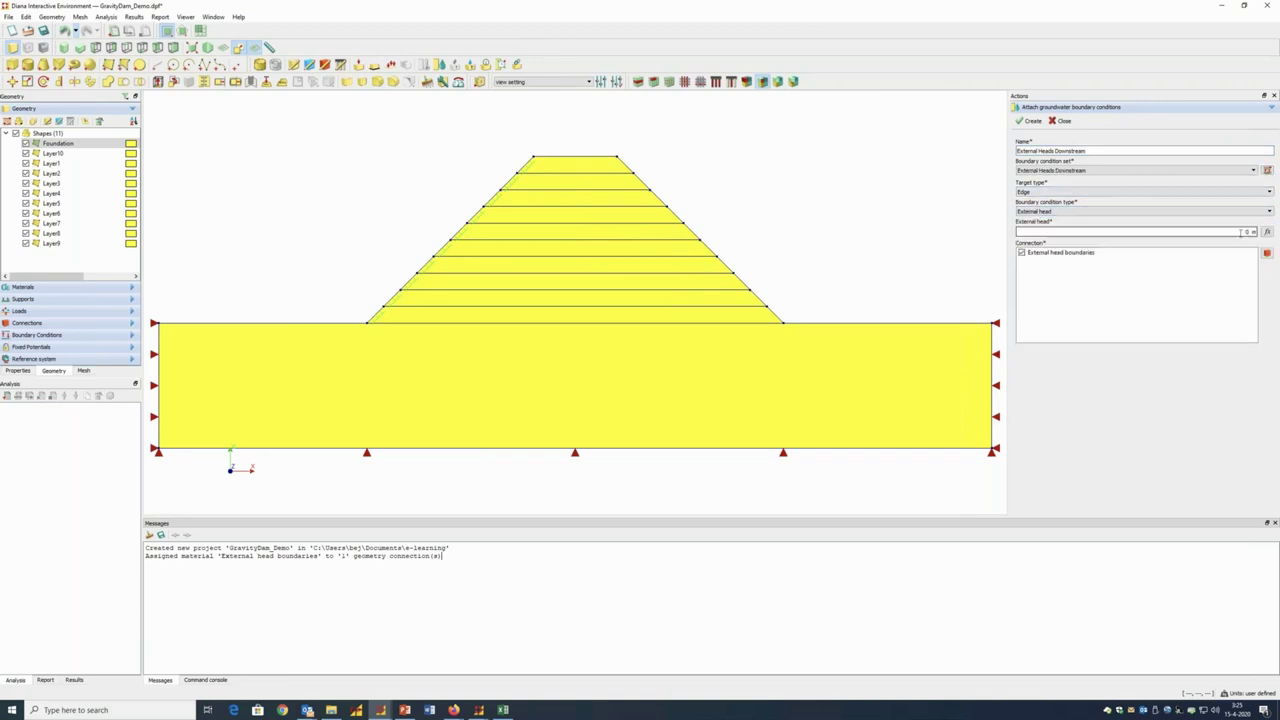
{"action": "left_click", "coordinate": [1241, 232]}
{"action": "type", "text": "1"}
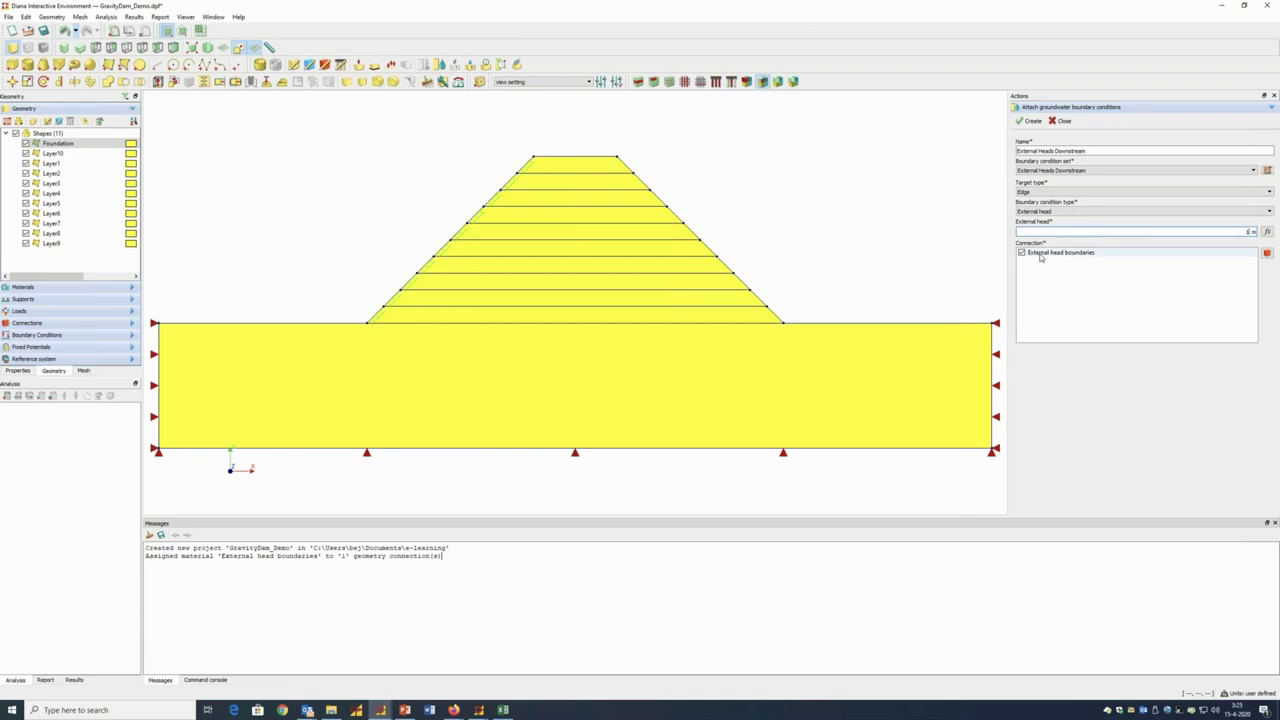
{"action": "left_click", "coordinate": [1032, 121]}
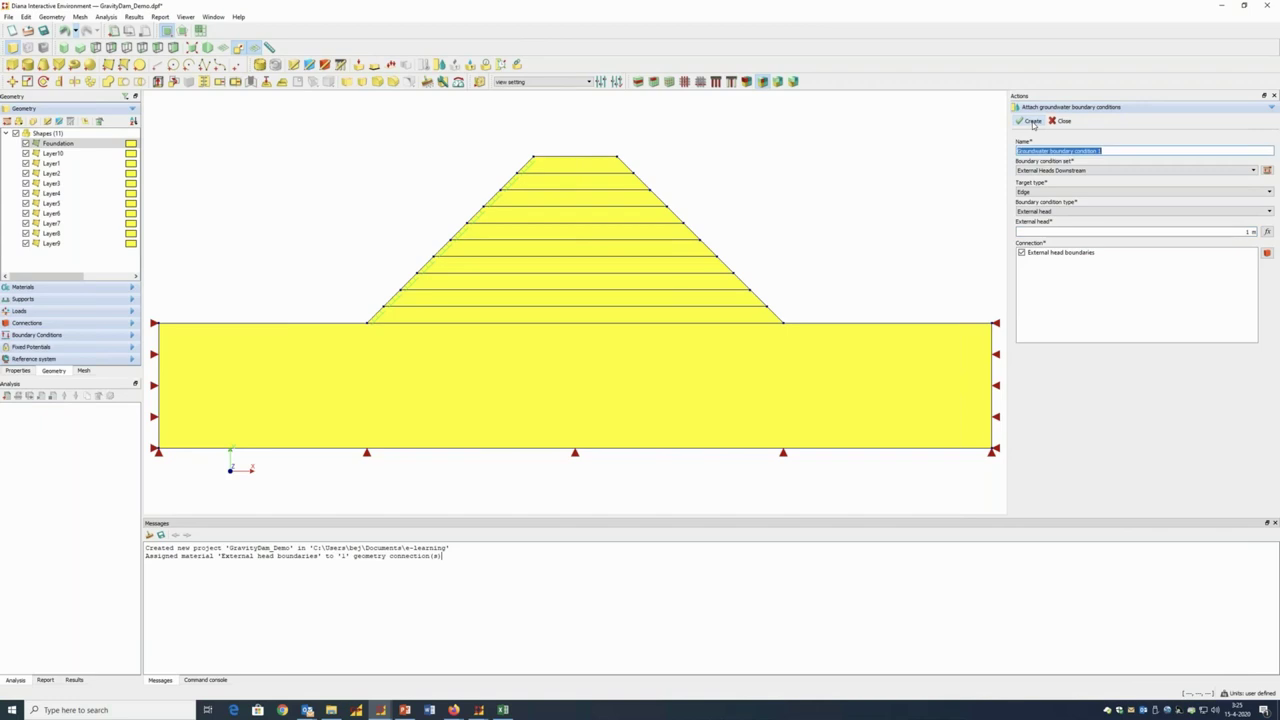
Open the time-dependent factors table for the Prescribed Heads Upstream boundary condition
{"action": "left_click", "coordinate": [102, 335]}
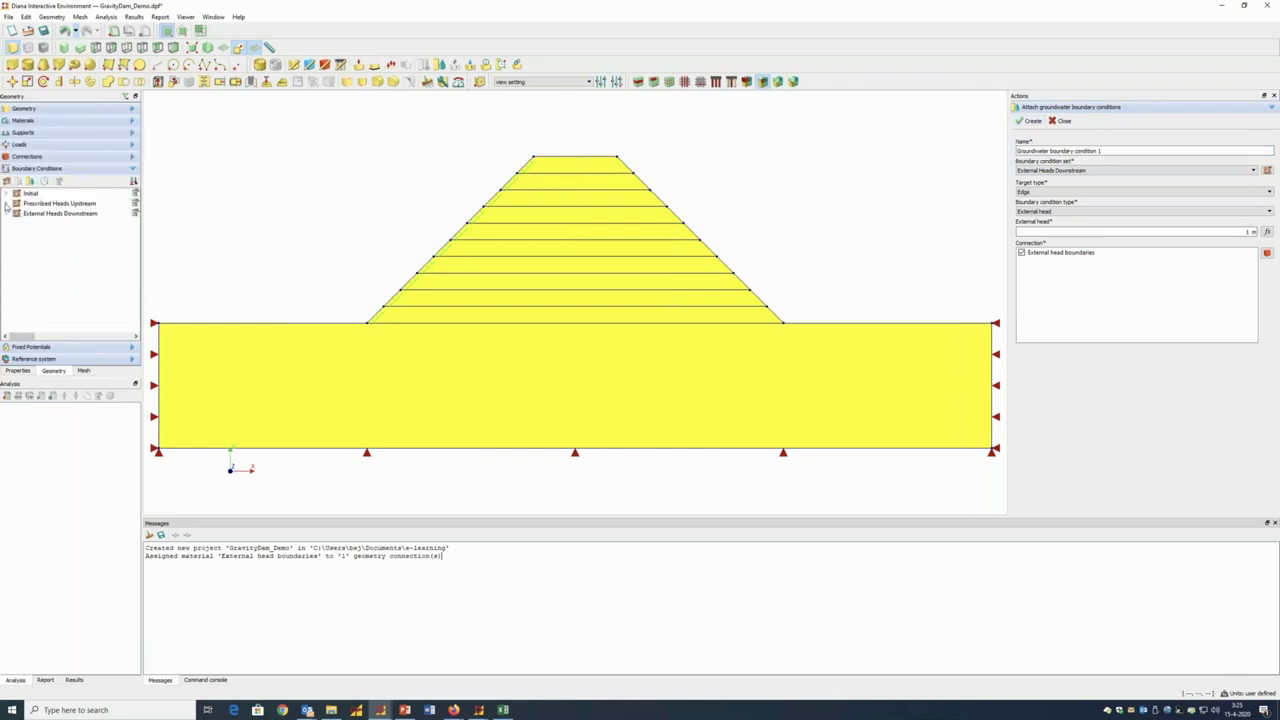
{"action": "double_click", "coordinate": [70, 204]}
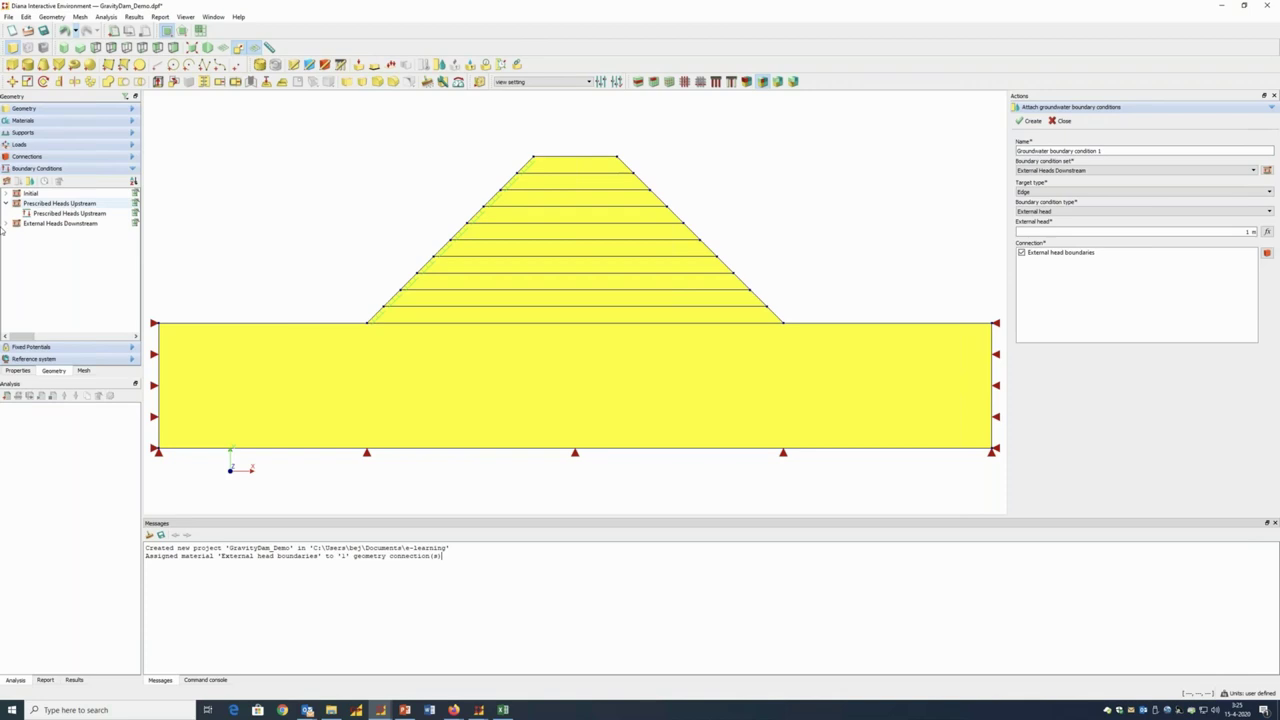
{"action": "double_click", "coordinate": [82, 224]}
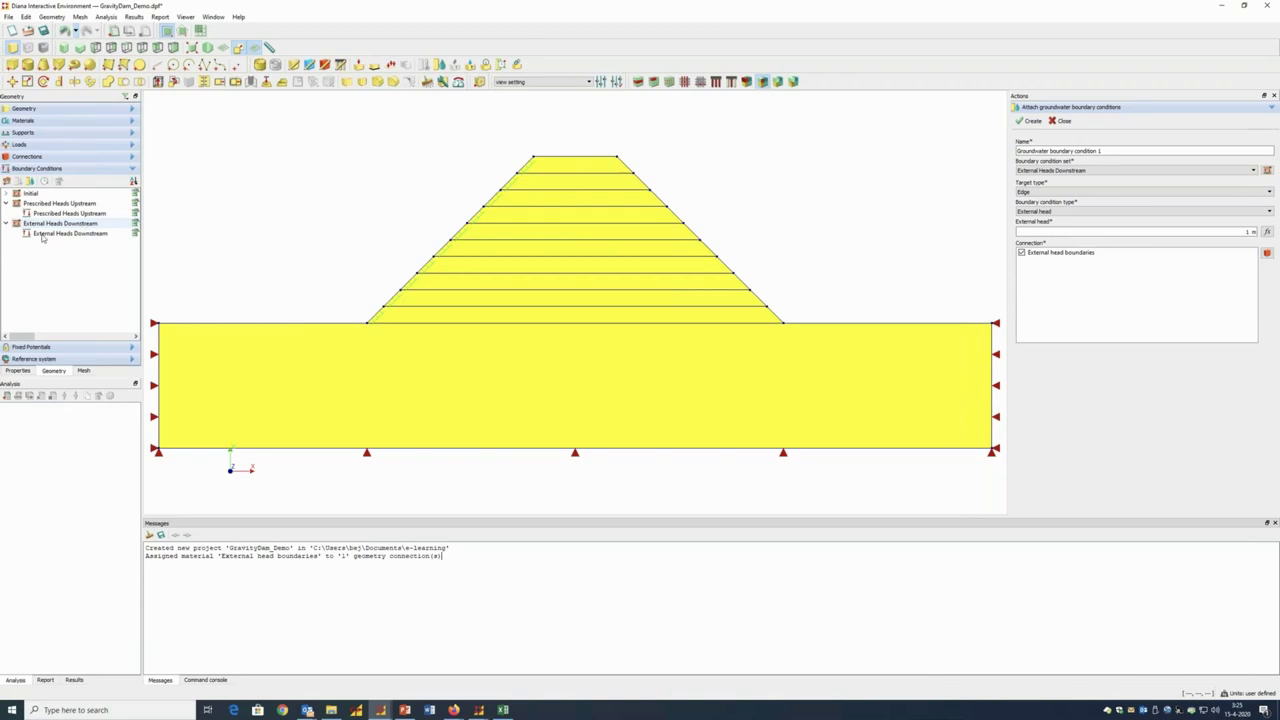
{"action": "left_click", "coordinate": [50, 213]}
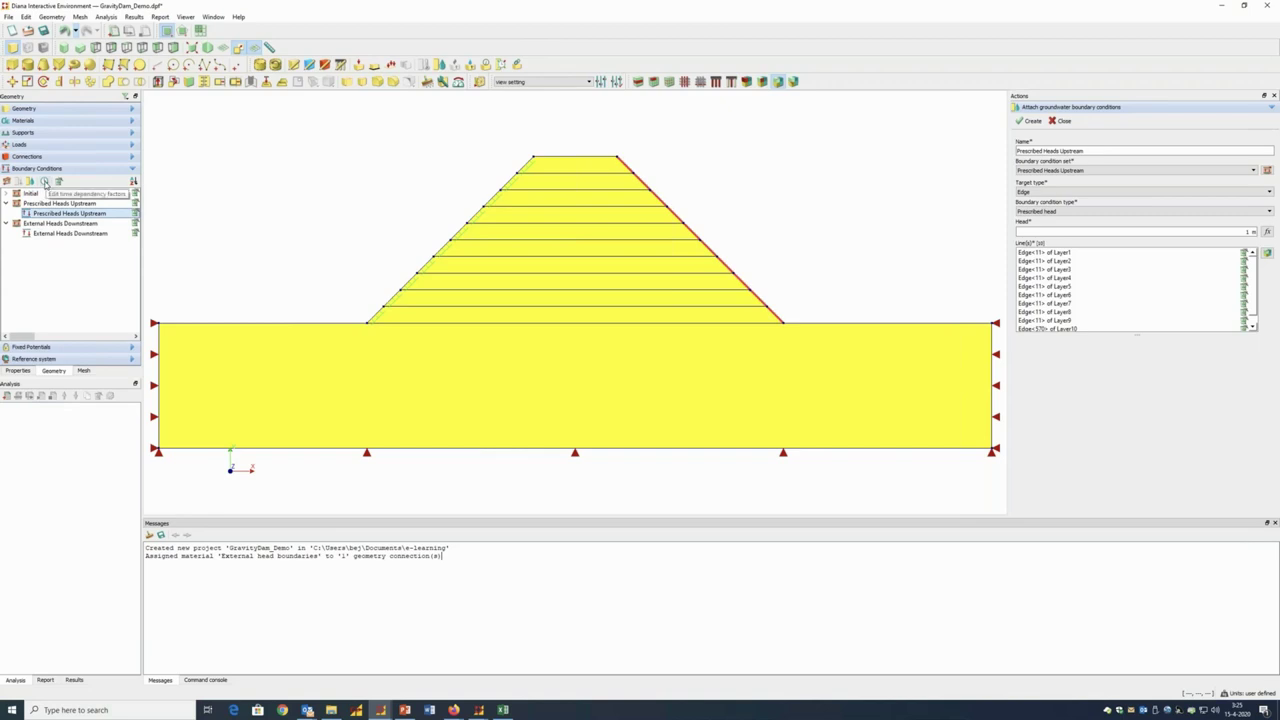
{"action": "left_click", "coordinate": [45, 182]}
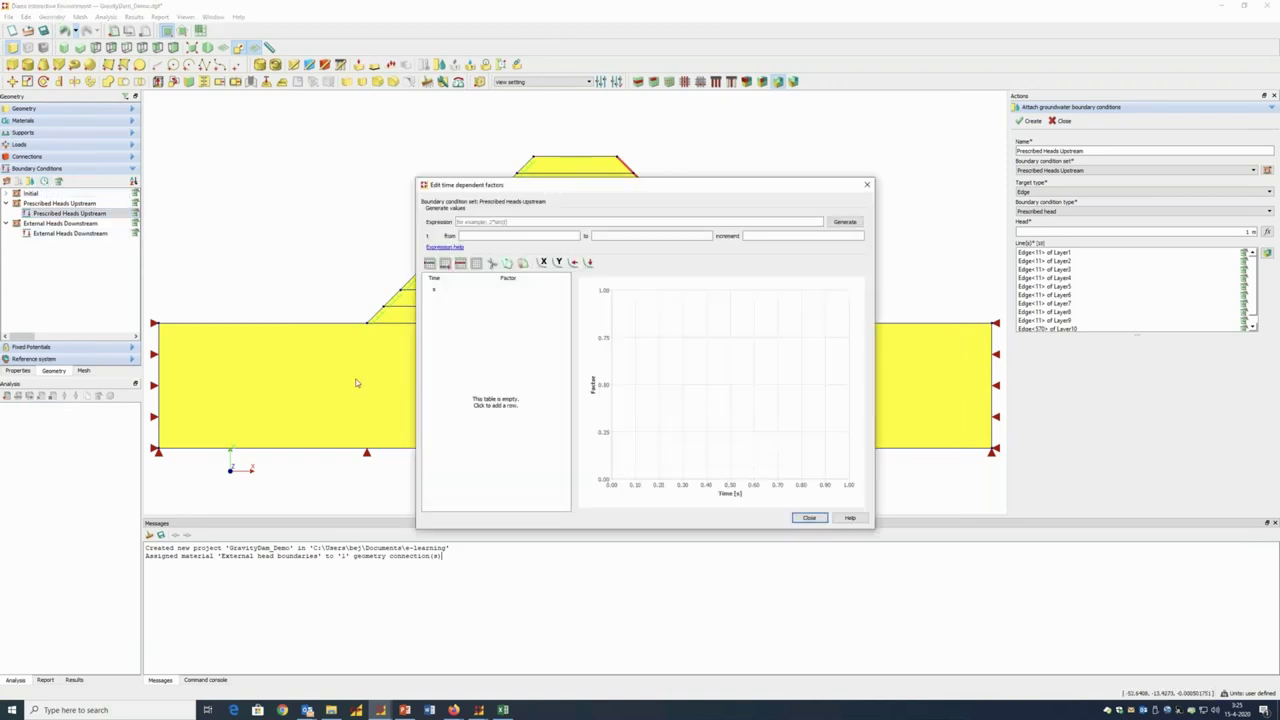
Copy the upstream Time and Factor values A18:B21 from the Excel sheet
{"action": "left_click", "coordinate": [503, 710]}
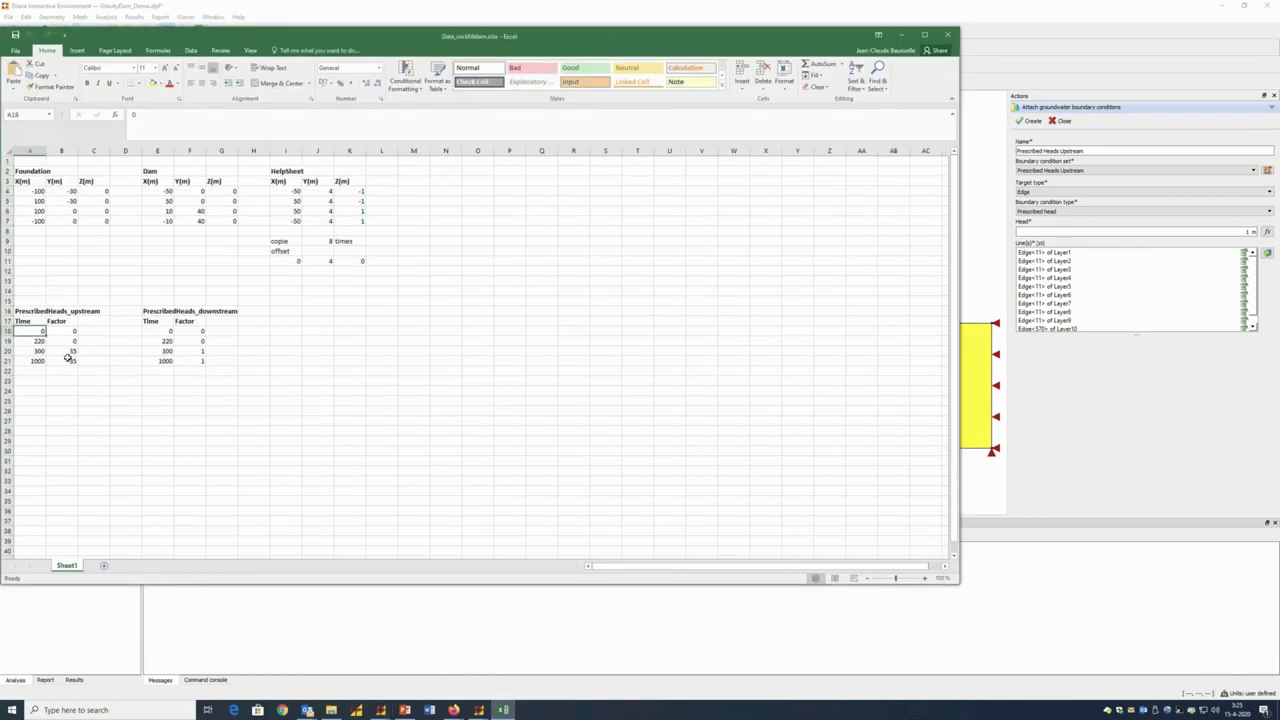
{"action": "left_click_drag", "start_coordinate": [30, 331], "coordinate": [68, 360]}
{"action": "key", "text": "ctrl+c"}
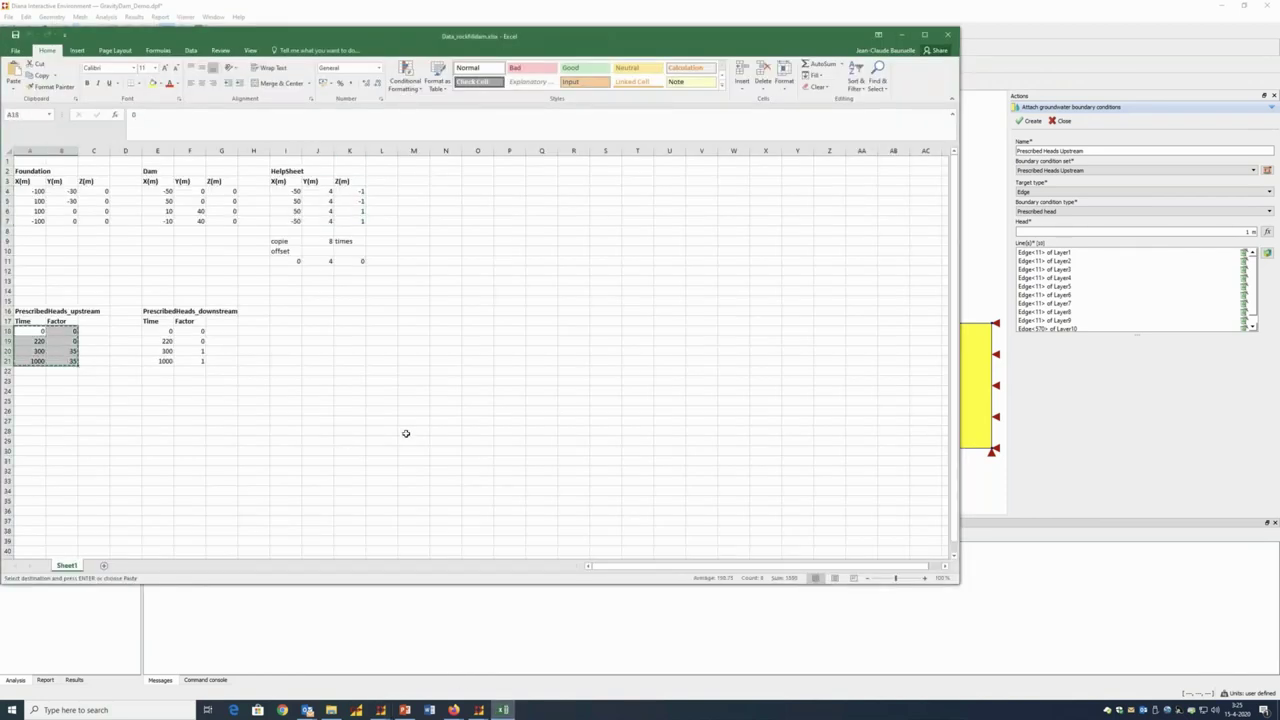
{"action": "left_click", "coordinate": [900, 36]}
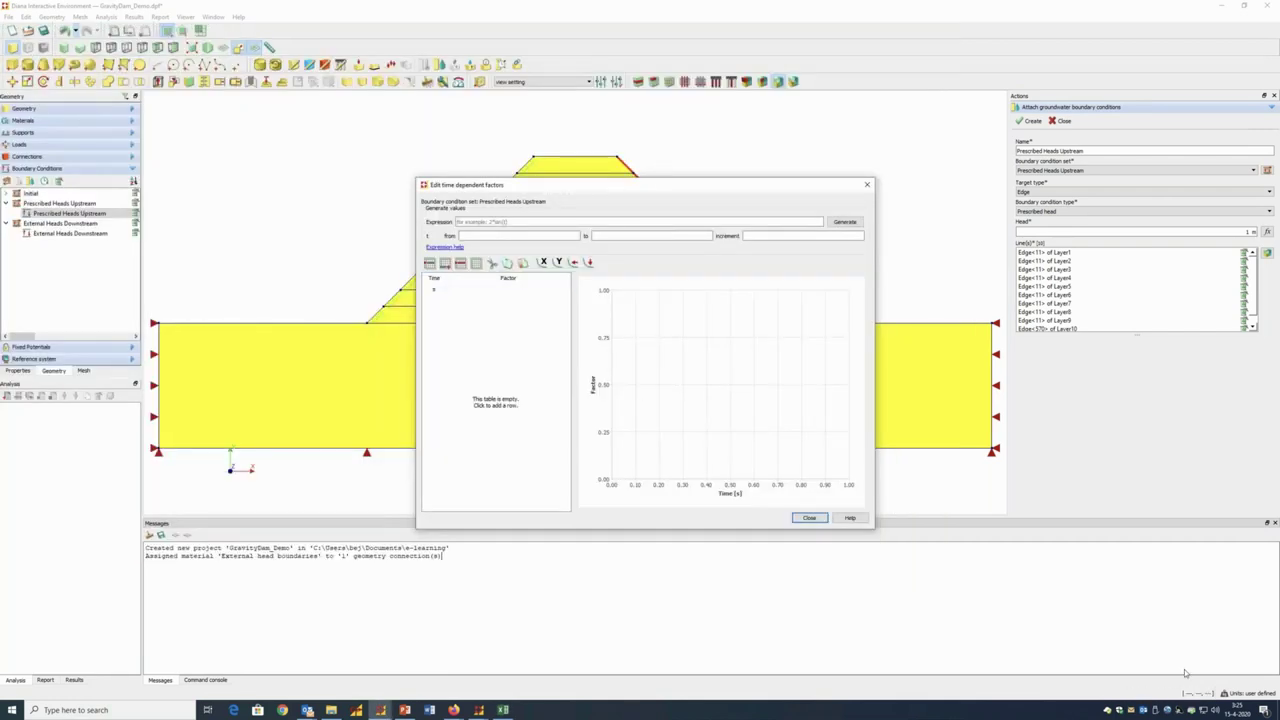
Set the time unit to days and paste the factors: 0 through day 220, 35 from day 300
{"action": "left_click", "coordinate": [1238, 694]}
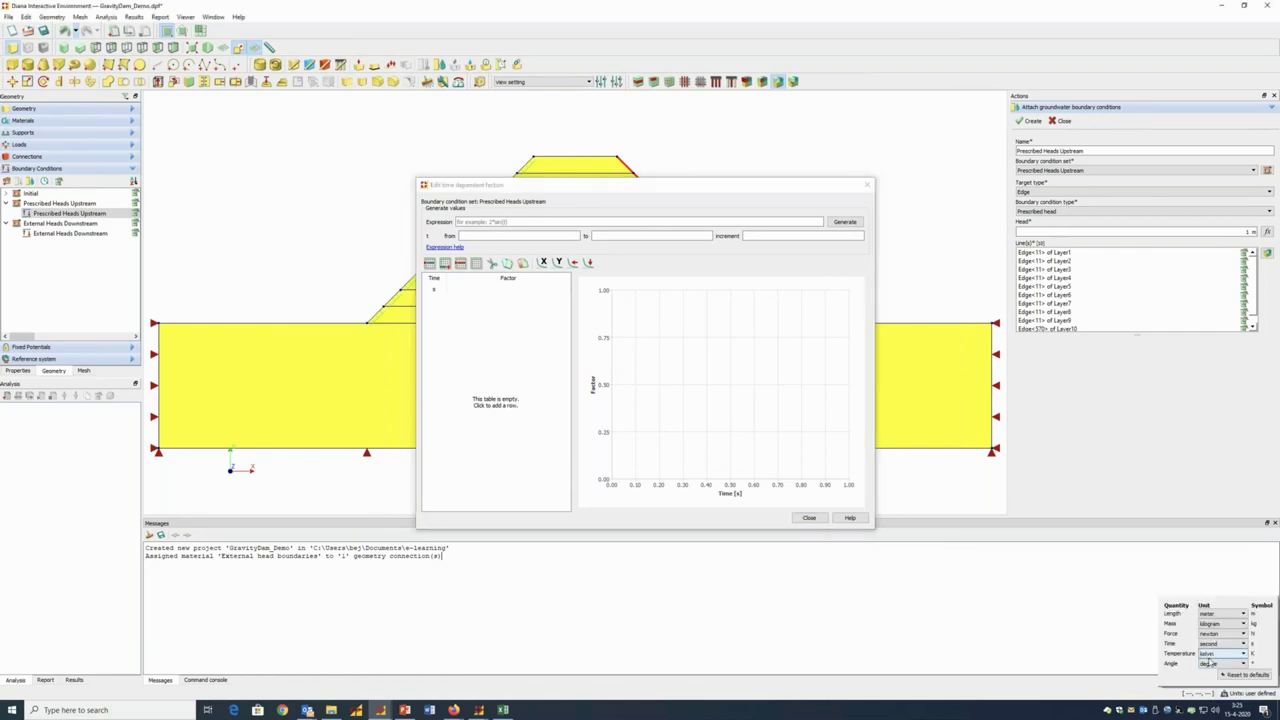
{"action": "left_click", "coordinate": [1213, 644]}
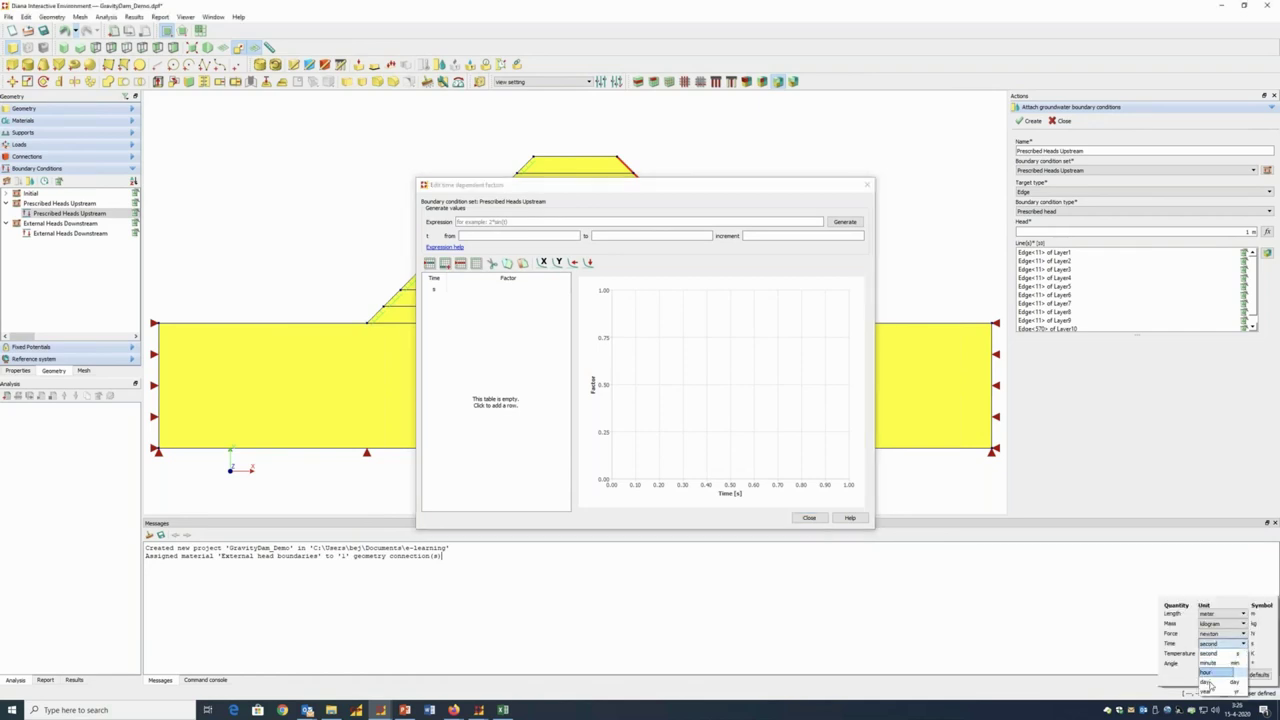
{"action": "left_click", "coordinate": [1212, 686]}
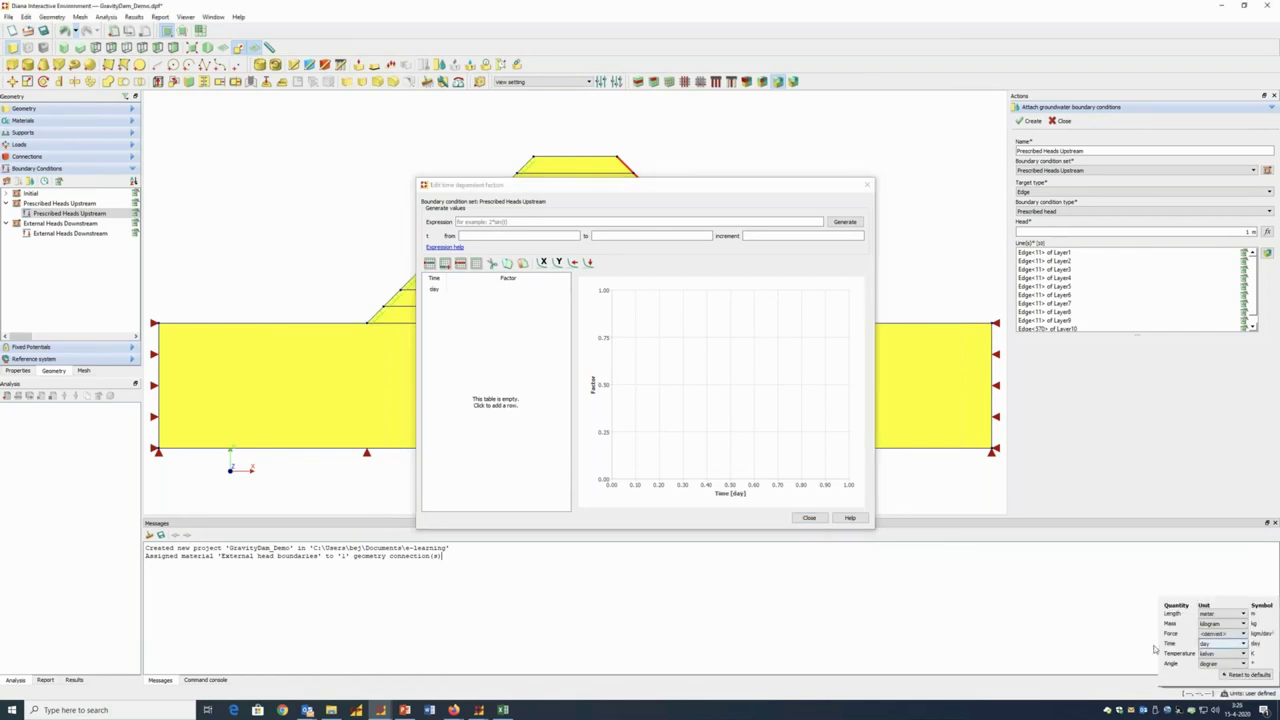
{"action": "left_click", "coordinate": [434, 287]}
{"action": "key", "text": "ctrl+v"}
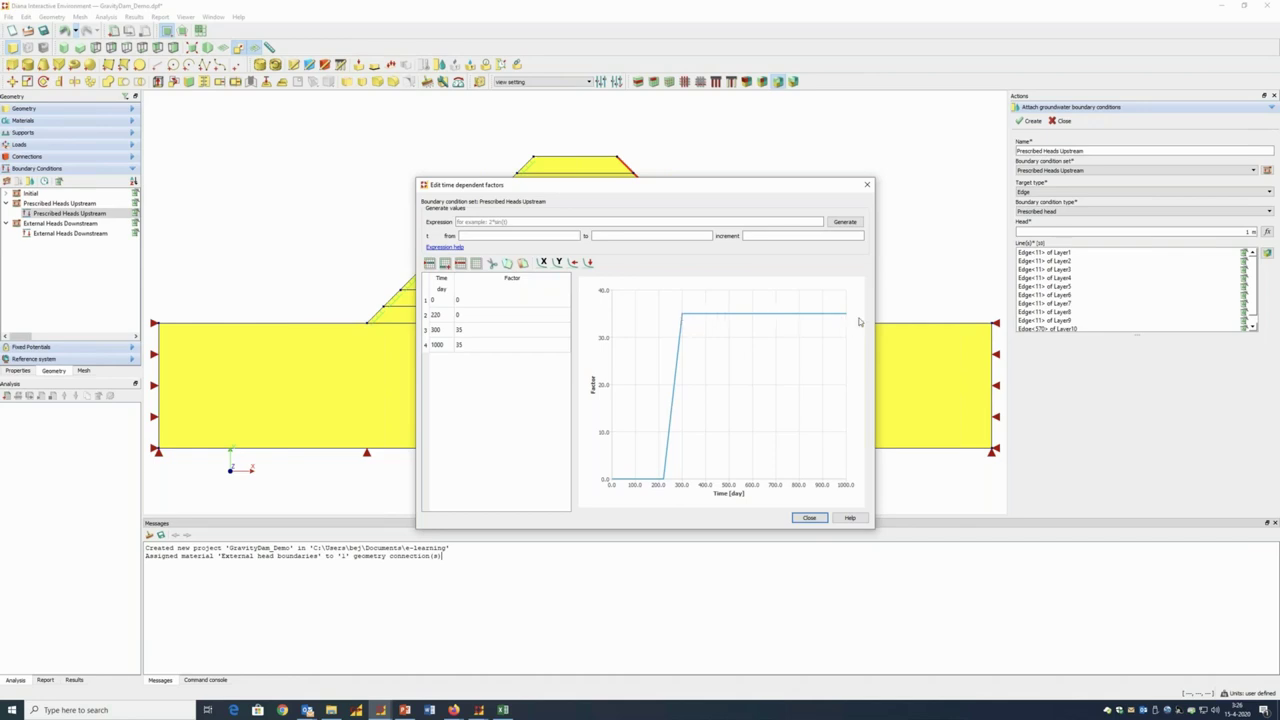
{"action": "left_click", "coordinate": [809, 518]}
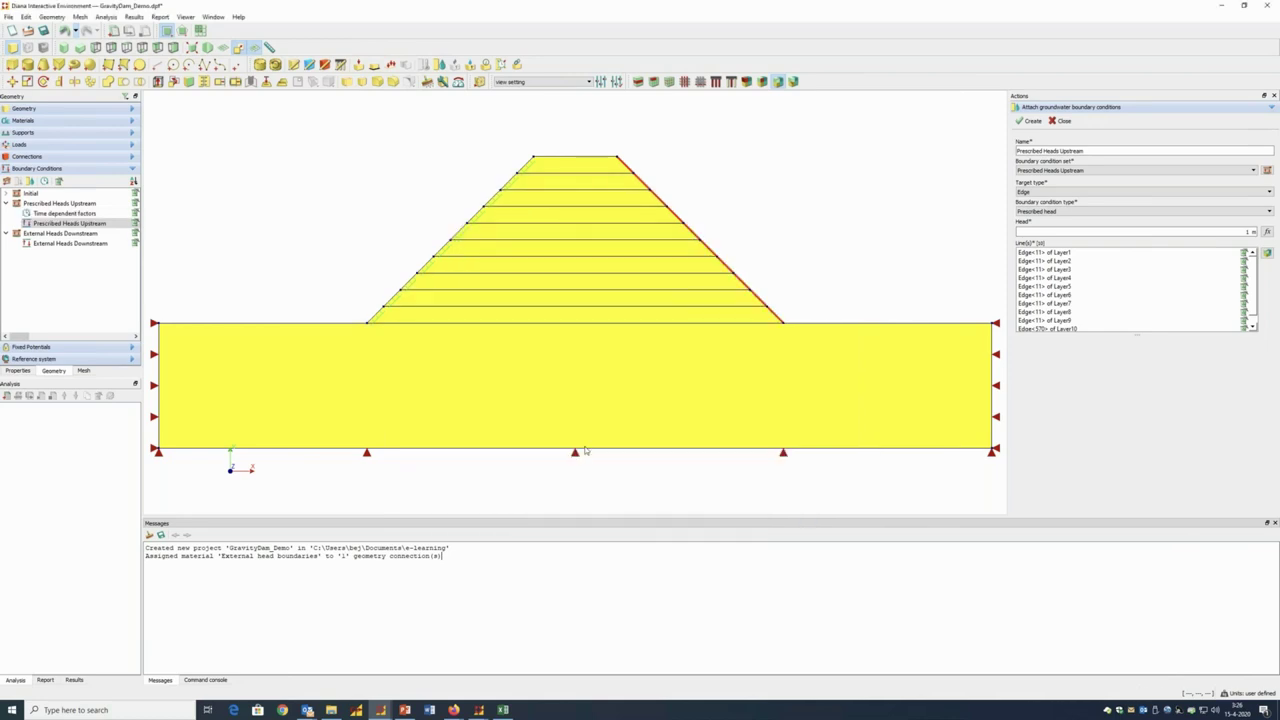
Paste Excel cells E18:F21 as External Heads Downstream factors: 0 through day 220, 1 from day 300
{"action": "left_click", "coordinate": [69, 244]}
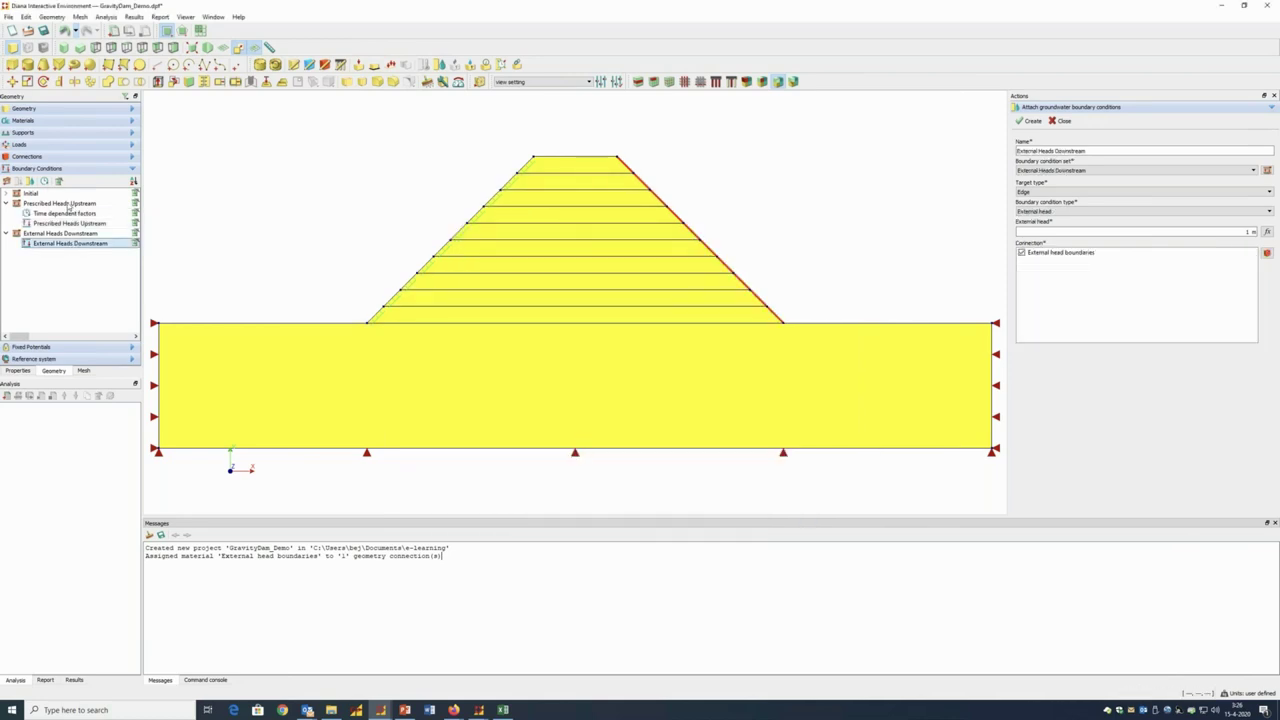
{"action": "double_click", "coordinate": [70, 213]}
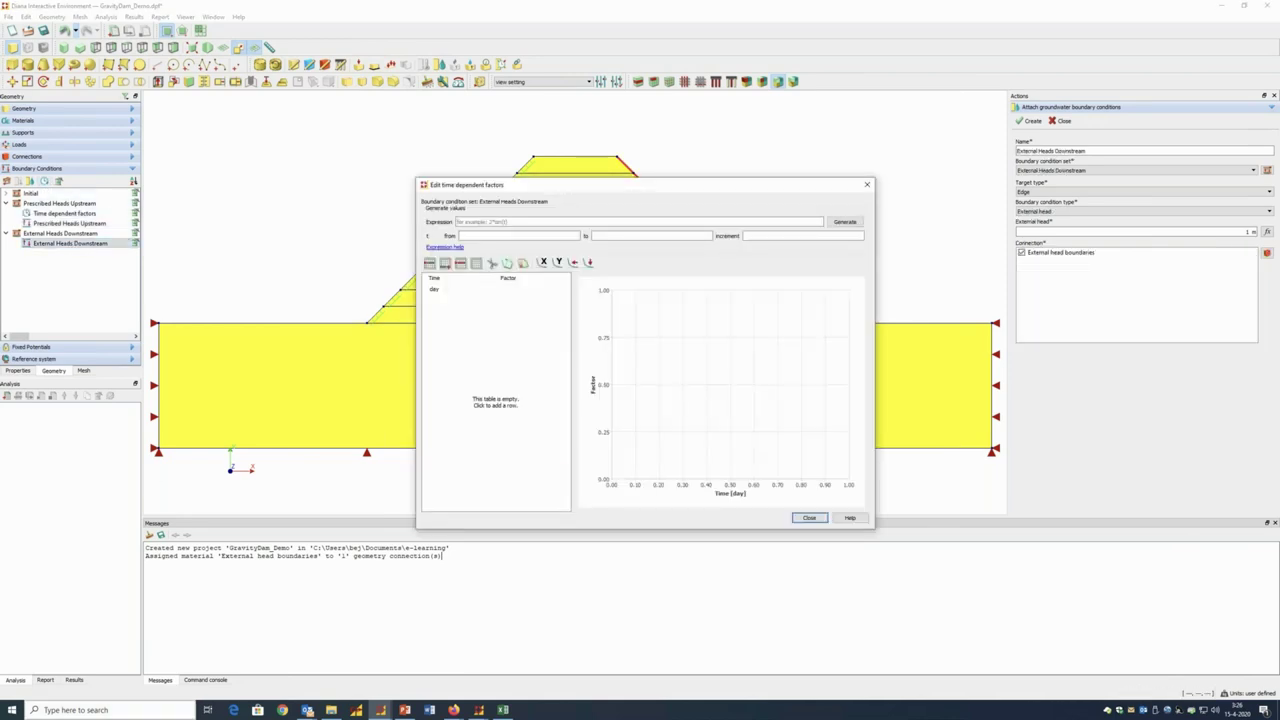
{"action": "left_click", "coordinate": [499, 711]}
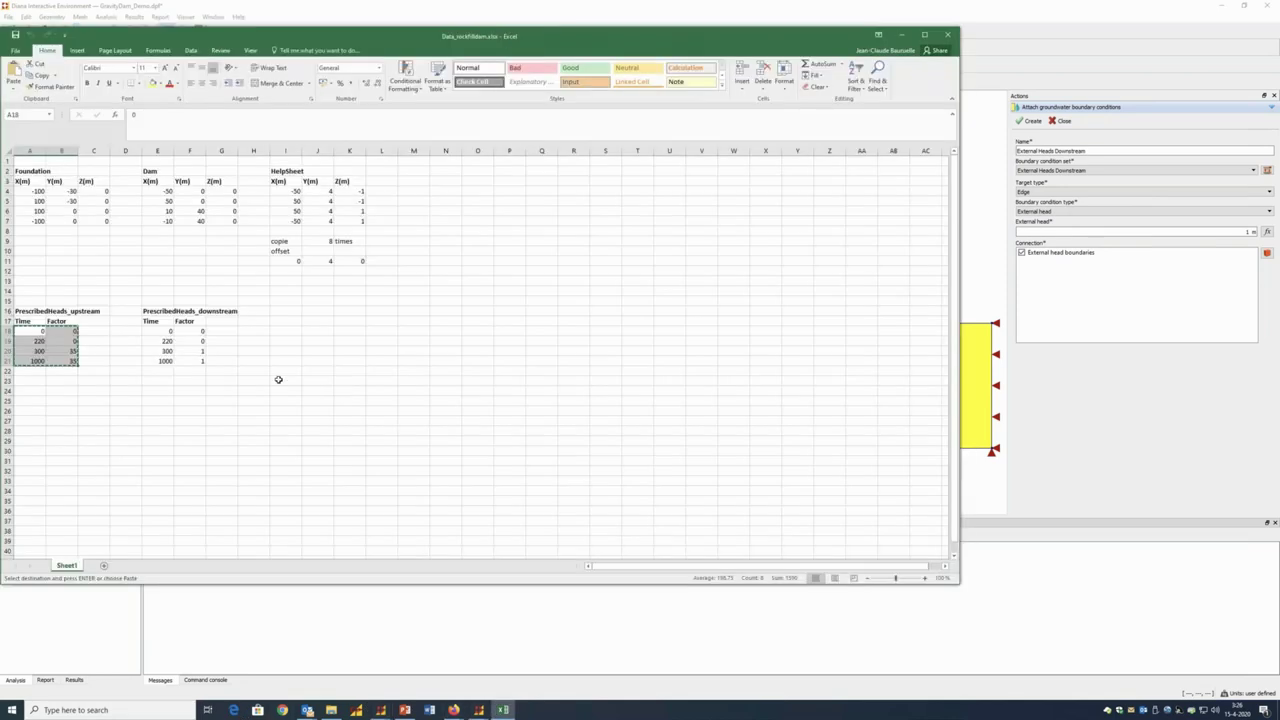
{"action": "left_click", "coordinate": [158, 332]}
{"action": "left_click", "coordinate": [199, 358], "text": "shift"}
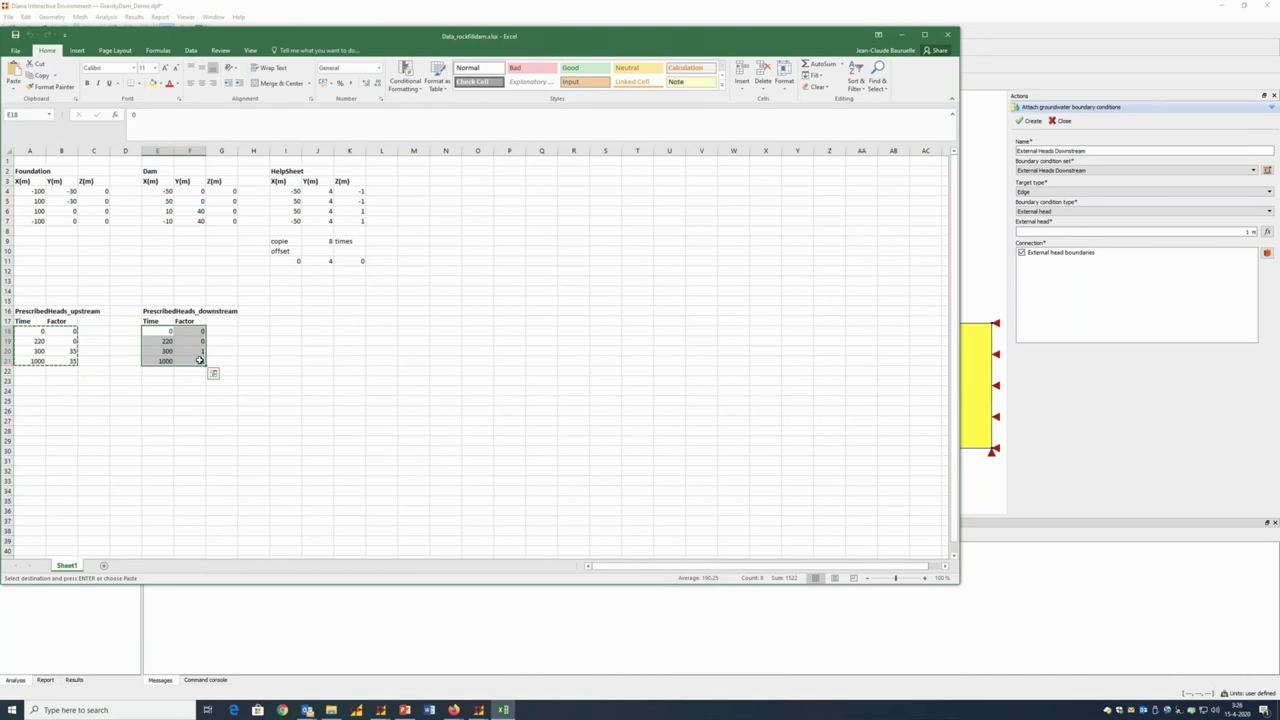
{"action": "key", "text": "ctrl+c"}
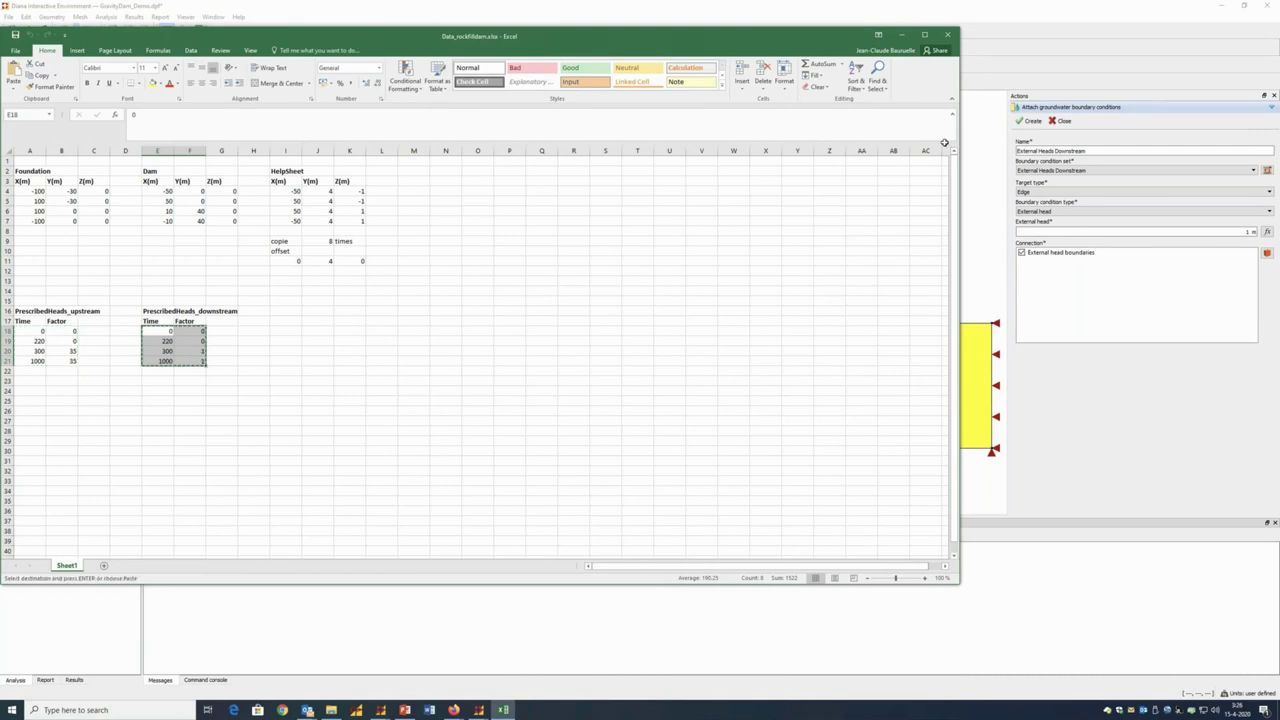
{"action": "key", "text": "alt+Tab"}
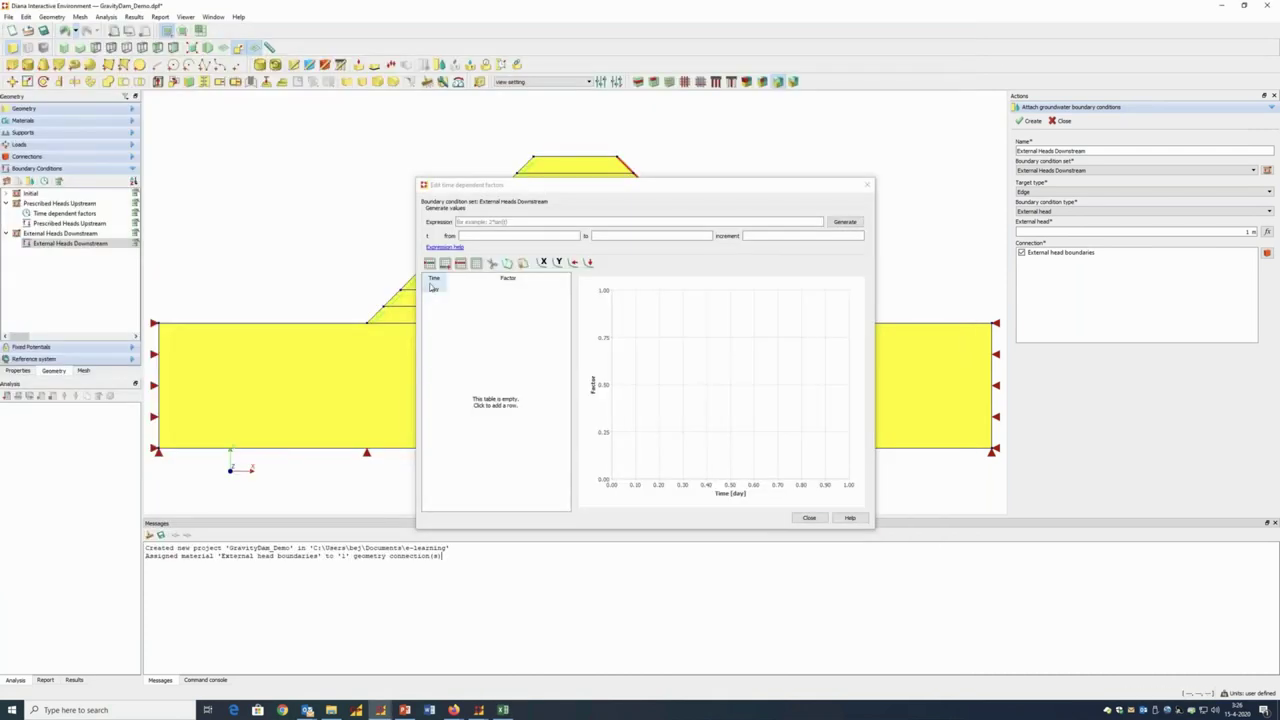
{"action": "left_click", "coordinate": [433, 287]}
{"action": "key", "text": "ctrl+v"}
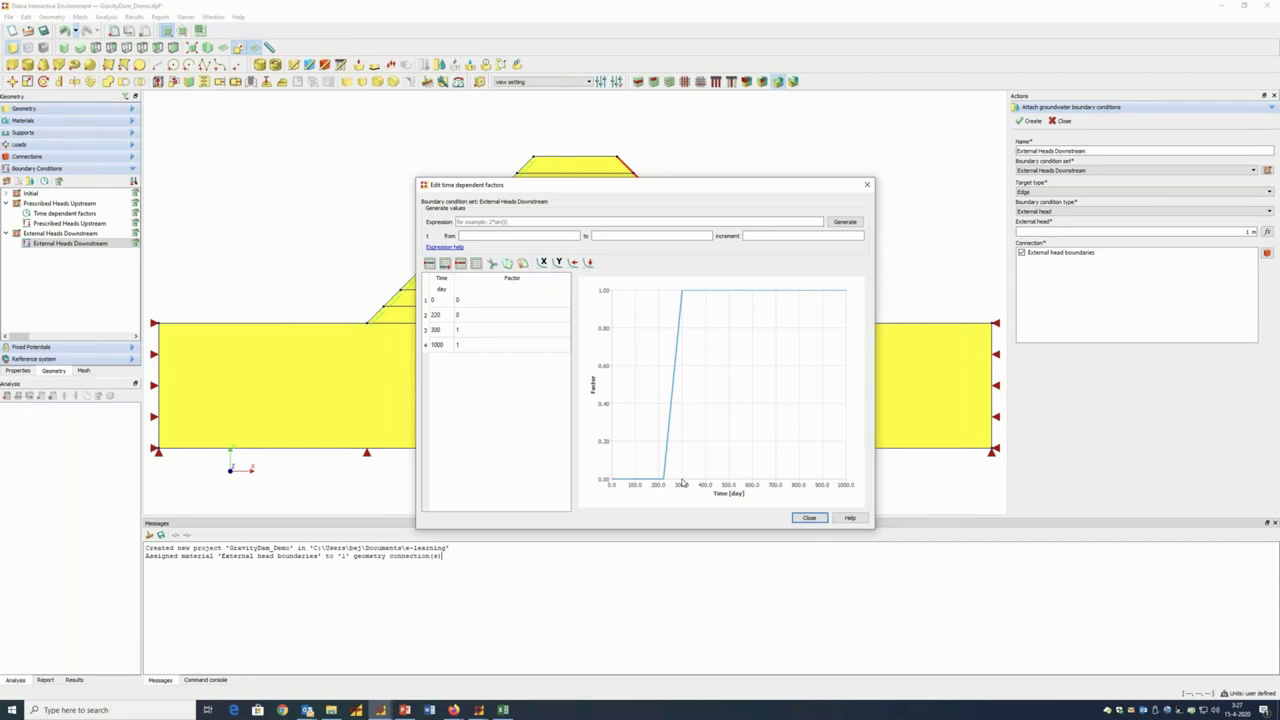
Close the downstream factors table and change the model time unit from days to seconds
{"action": "left_click", "coordinate": [810, 518]}
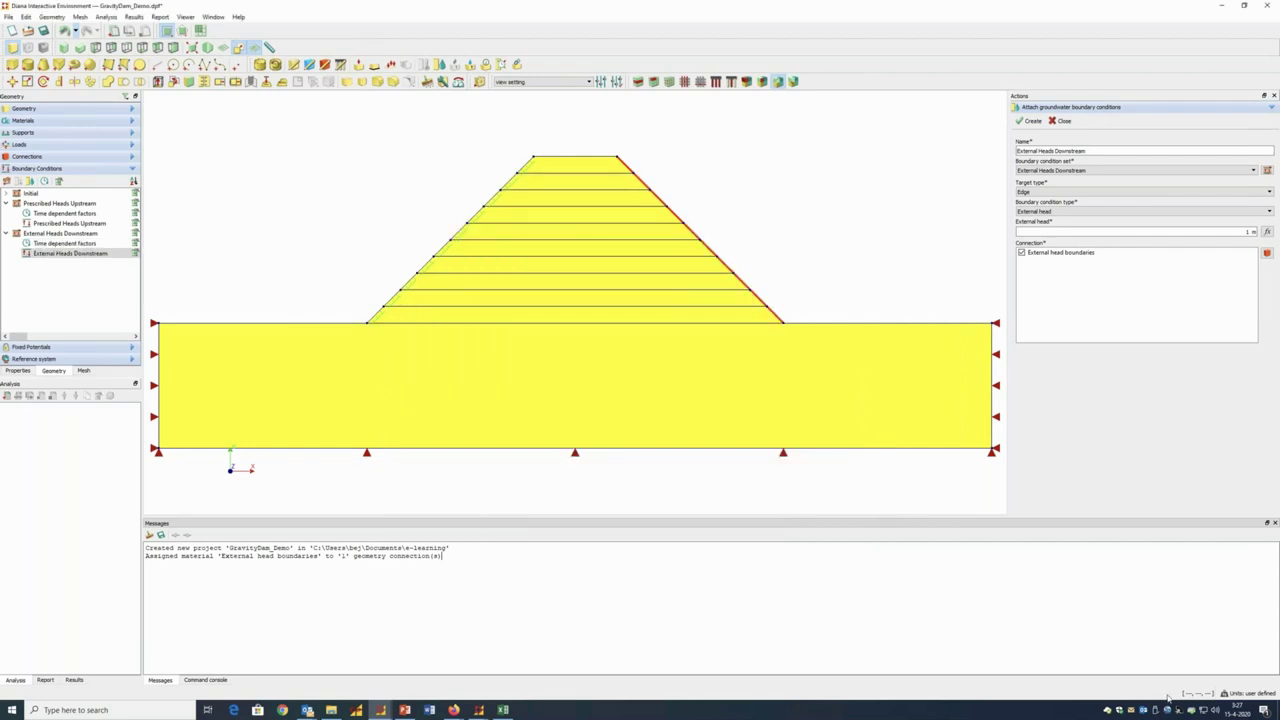
{"action": "left_click", "coordinate": [1246, 693]}
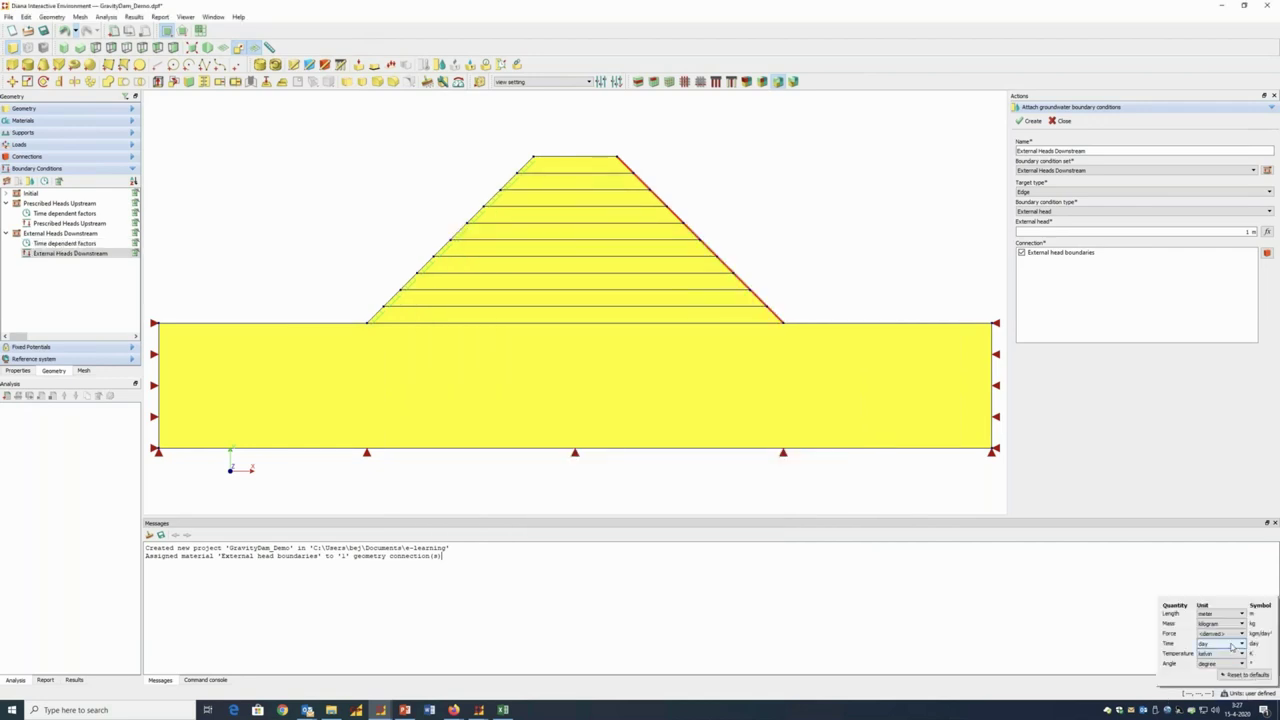
{"action": "left_click", "coordinate": [1232, 647]}
{"action": "left_click", "coordinate": [1220, 682]}
{"action": "left_click", "coordinate": [359, 67]}
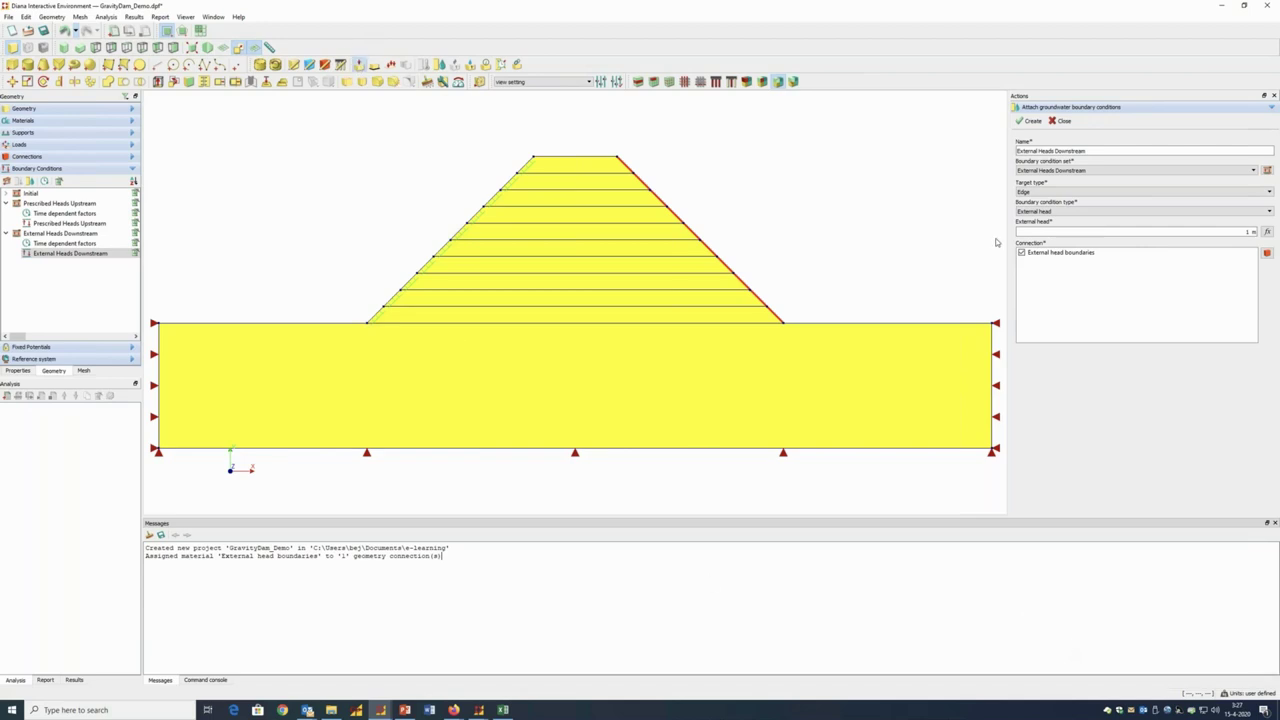
Name the edge load 'Compact layer 1' and add a new Compact layer 1 load case
{"action": "left_click", "coordinate": [1037, 151]}
{"action": "left_click_drag", "start_coordinate": [1037, 151], "coordinate": [1006, 153]}
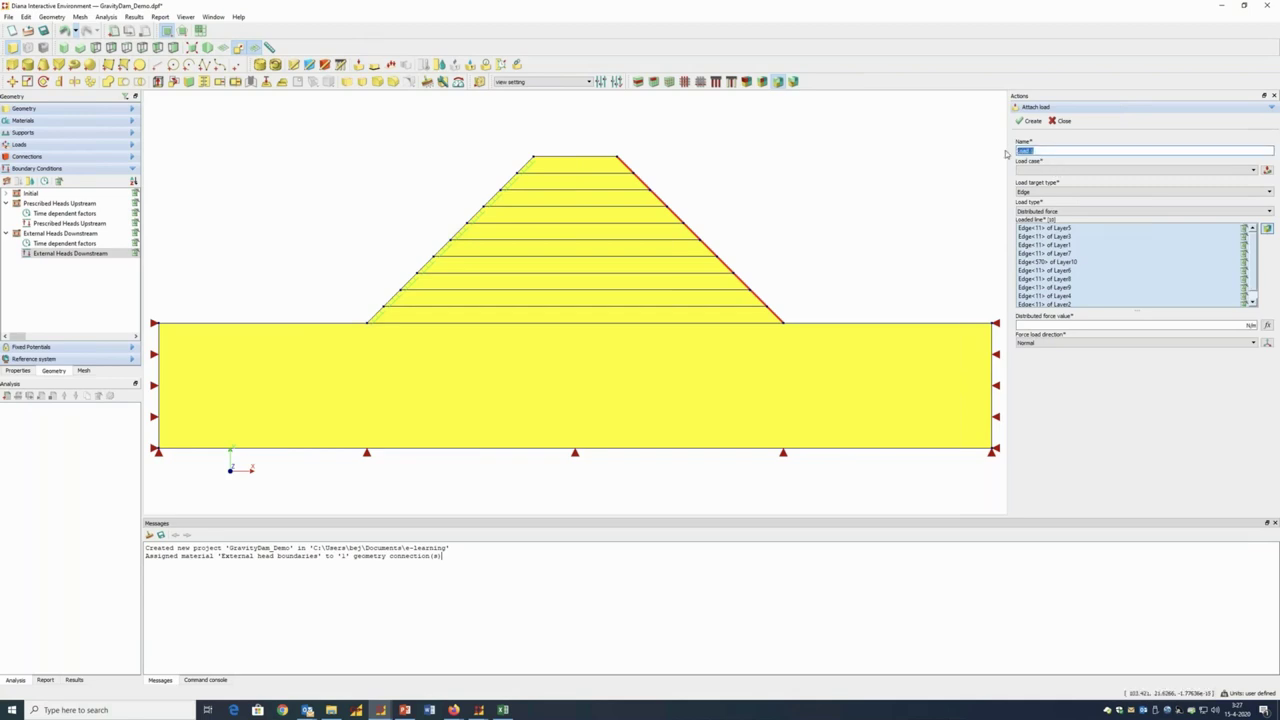
{"action": "type", "text": "Compact layer 1"}
{"action": "left_click", "coordinate": [1268, 170]}
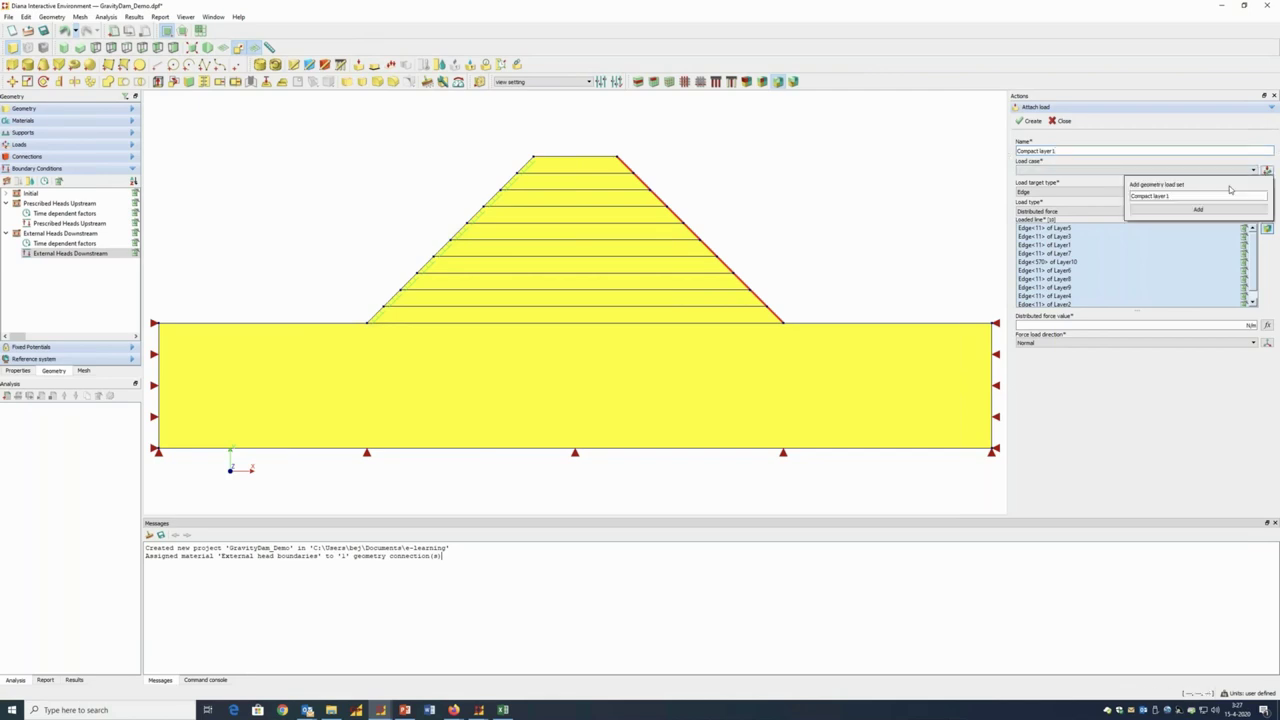
{"action": "left_click", "coordinate": [1200, 210]}
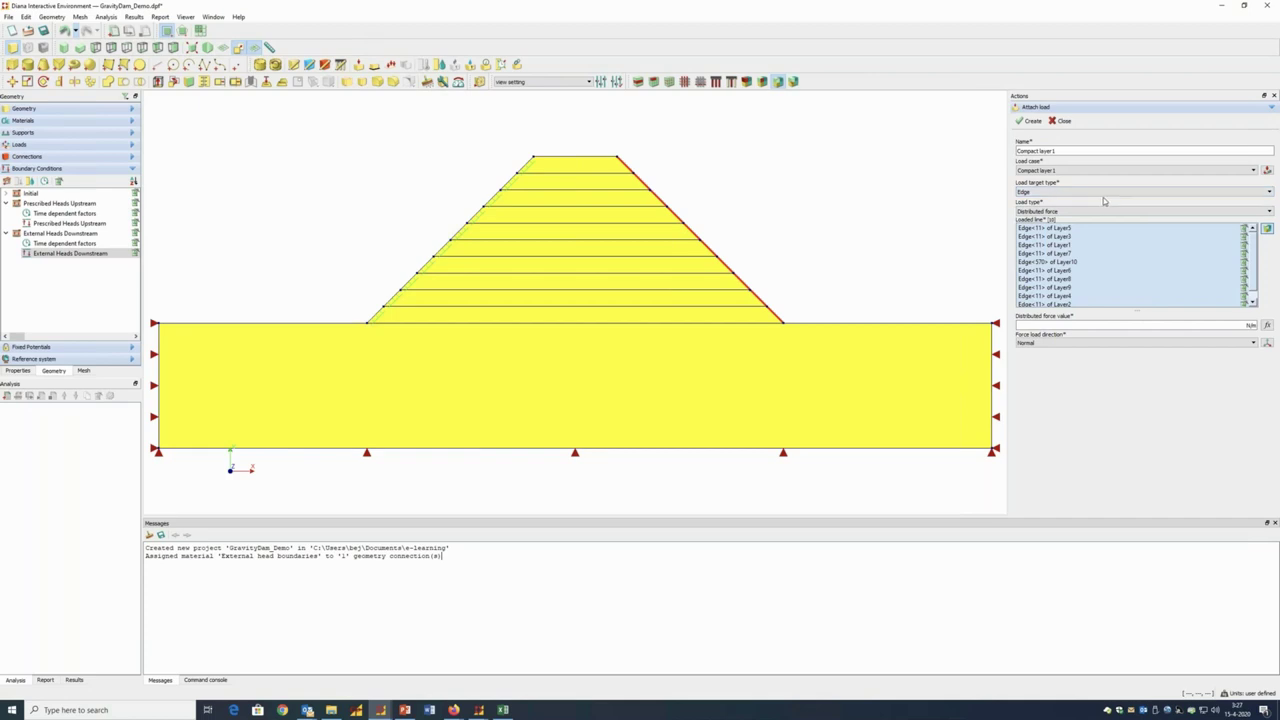
Remove all preselected edges from the Loaded line list
{"action": "left_click", "coordinate": [1245, 229]}
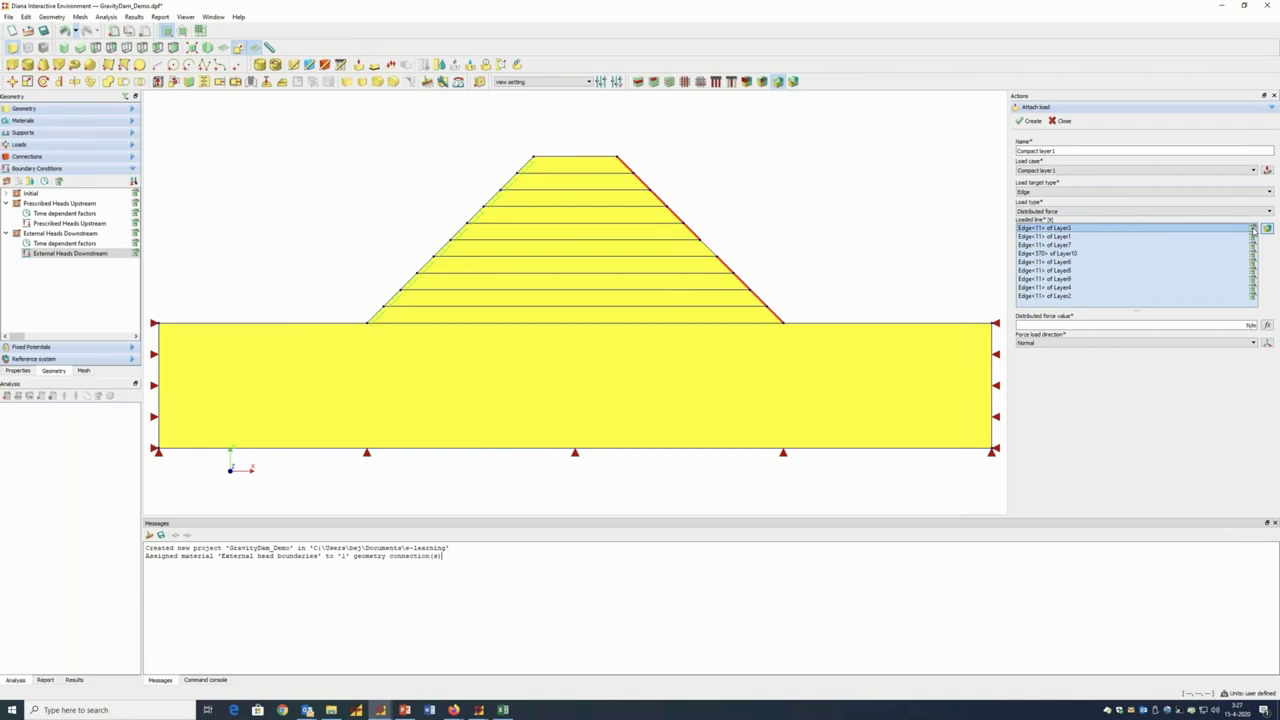
{"action": "triple_click", "coordinate": [1252, 229]}
{"action": "triple_click", "coordinate": [1252, 229]}
{"action": "double_click", "coordinate": [1252, 229]}
{"action": "left_click", "coordinate": [1252, 229]}
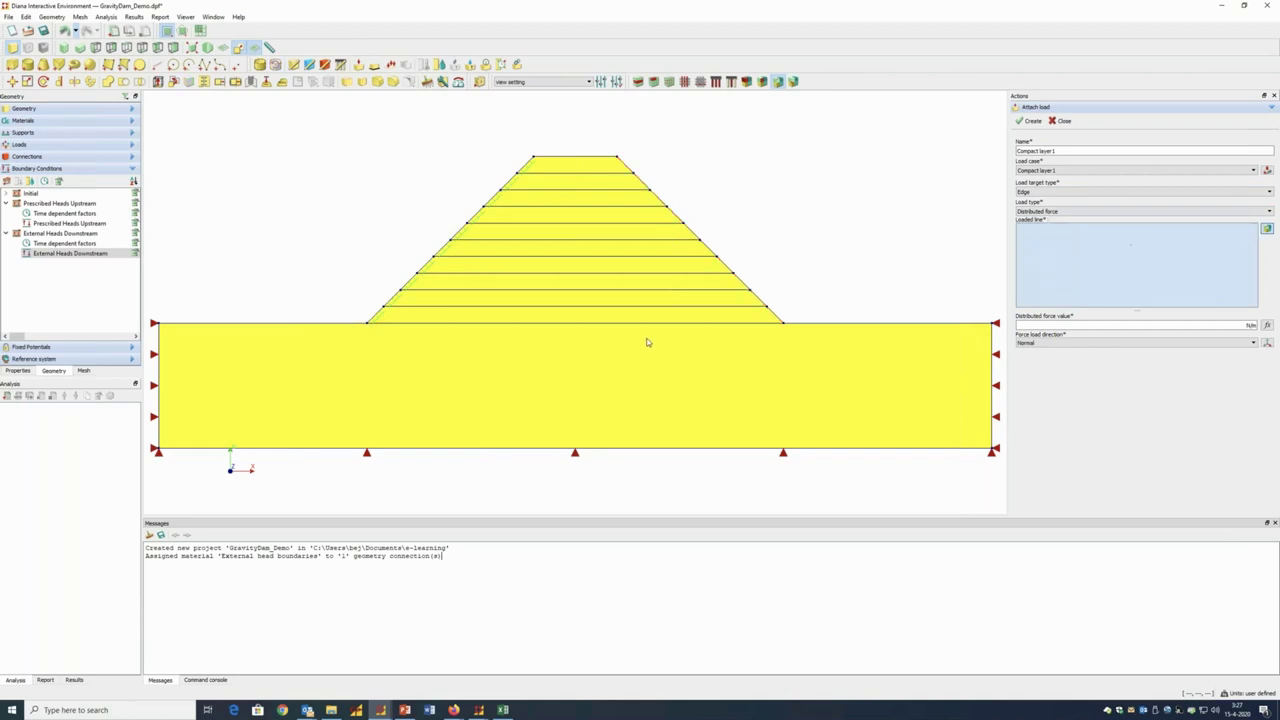
Hide Layer1 through Layer10 so only the Foundation remains visible
{"action": "left_click", "coordinate": [40, 108]}
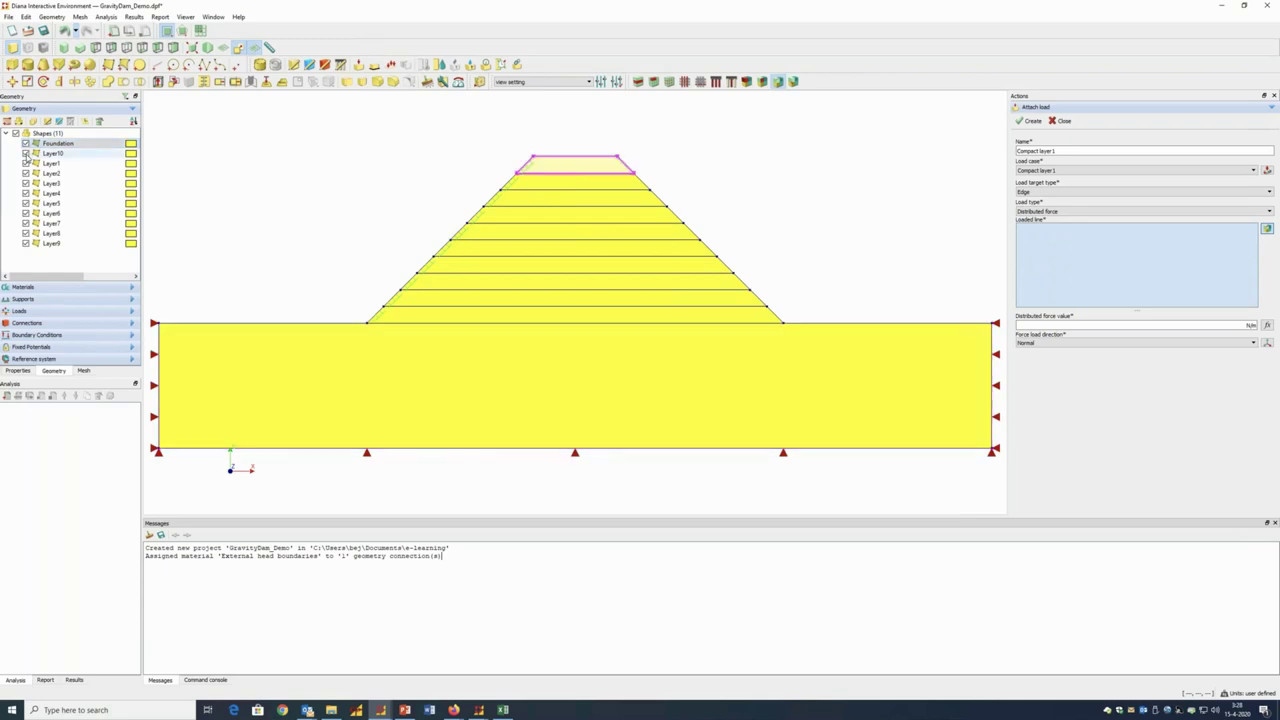
{"action": "left_click", "coordinate": [26, 154]}
{"action": "left_click", "coordinate": [26, 163]}
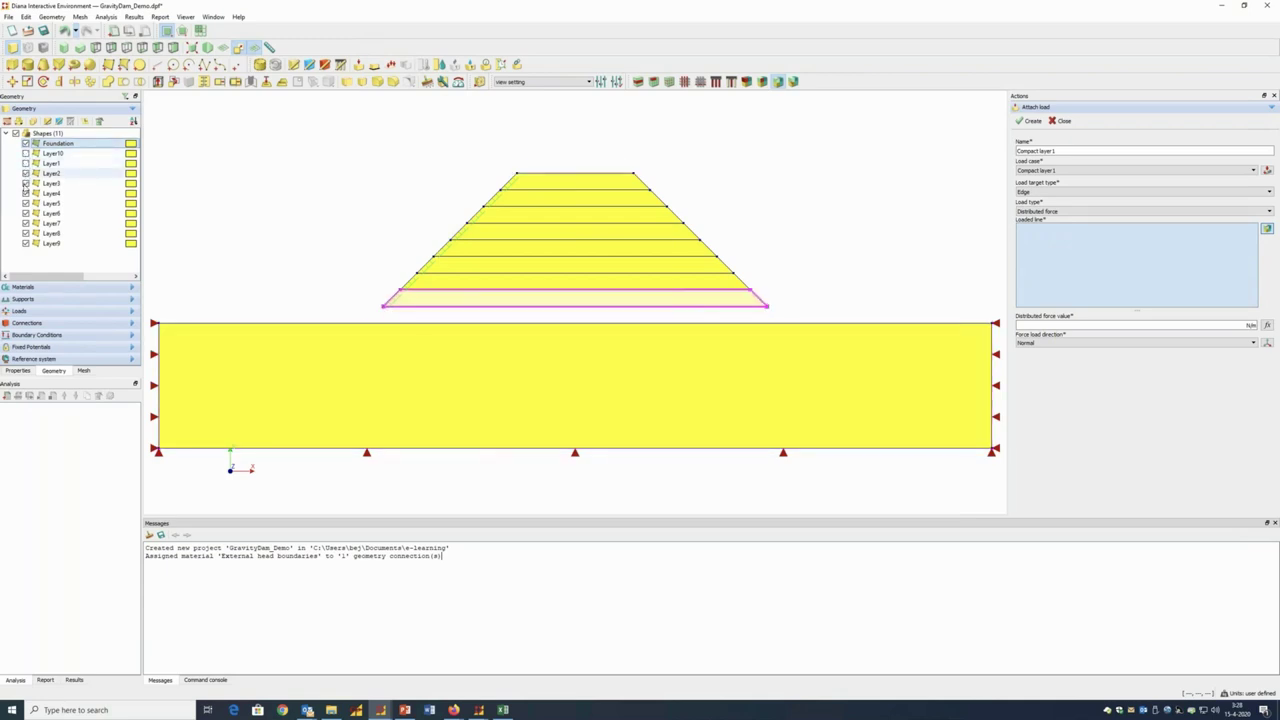
{"action": "left_click", "coordinate": [26, 173]}
{"action": "left_click", "coordinate": [26, 183]}
{"action": "left_click", "coordinate": [26, 193]}
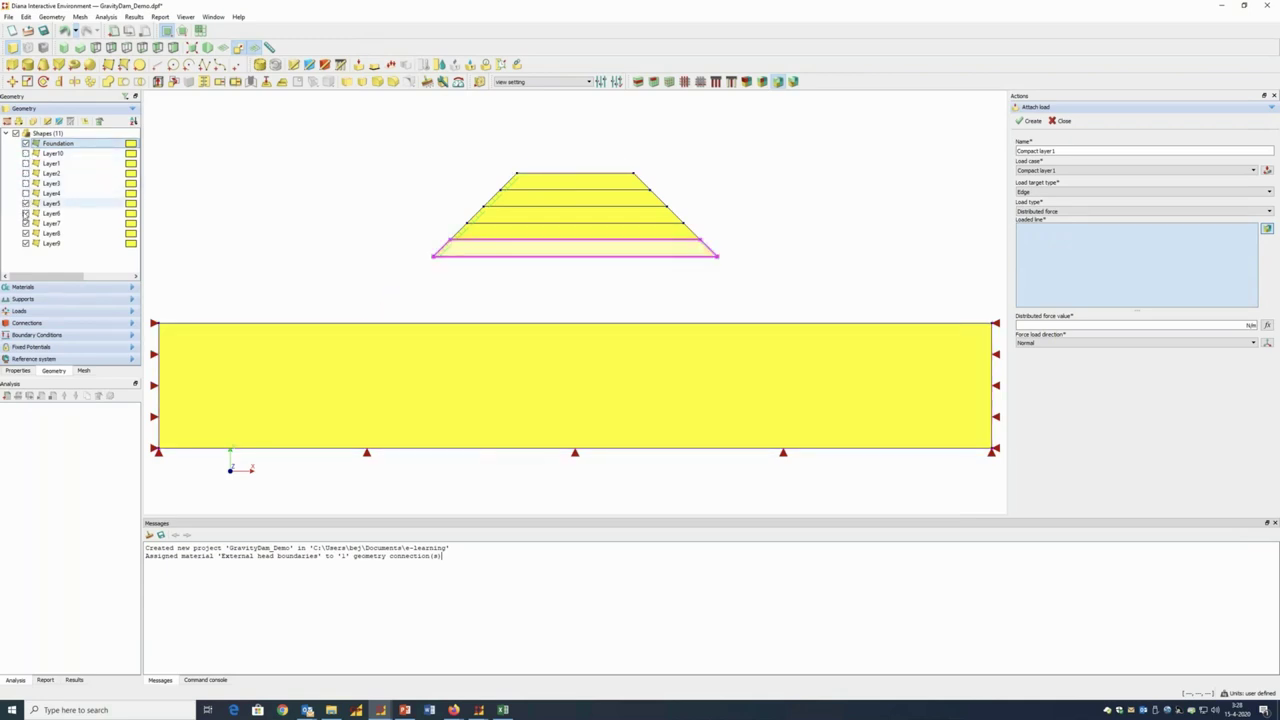
{"action": "left_click", "coordinate": [26, 203]}
{"action": "left_click", "coordinate": [26, 213]}
{"action": "left_click", "coordinate": [26, 223]}
{"action": "left_click", "coordinate": [26, 233]}
{"action": "left_click", "coordinate": [26, 243]}
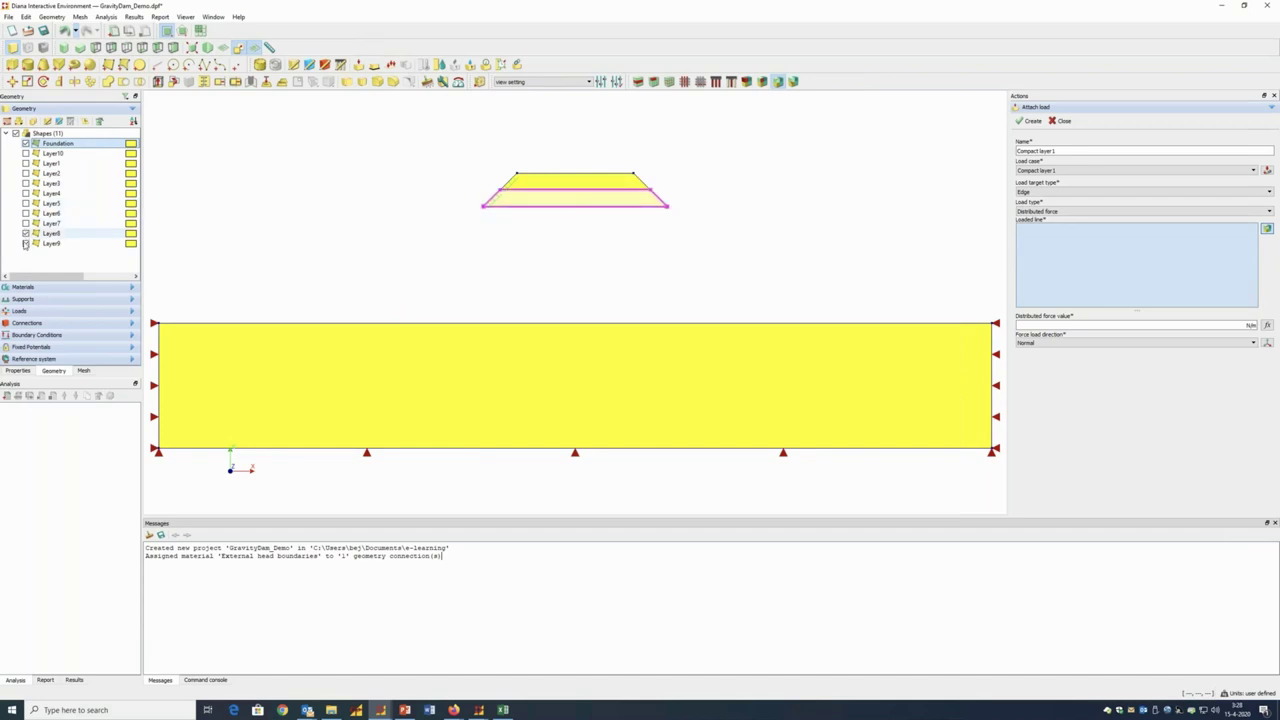
Show Layer1 and create the Compact layer 1 distributed load on its top edge
{"action": "left_click", "coordinate": [26, 163]}
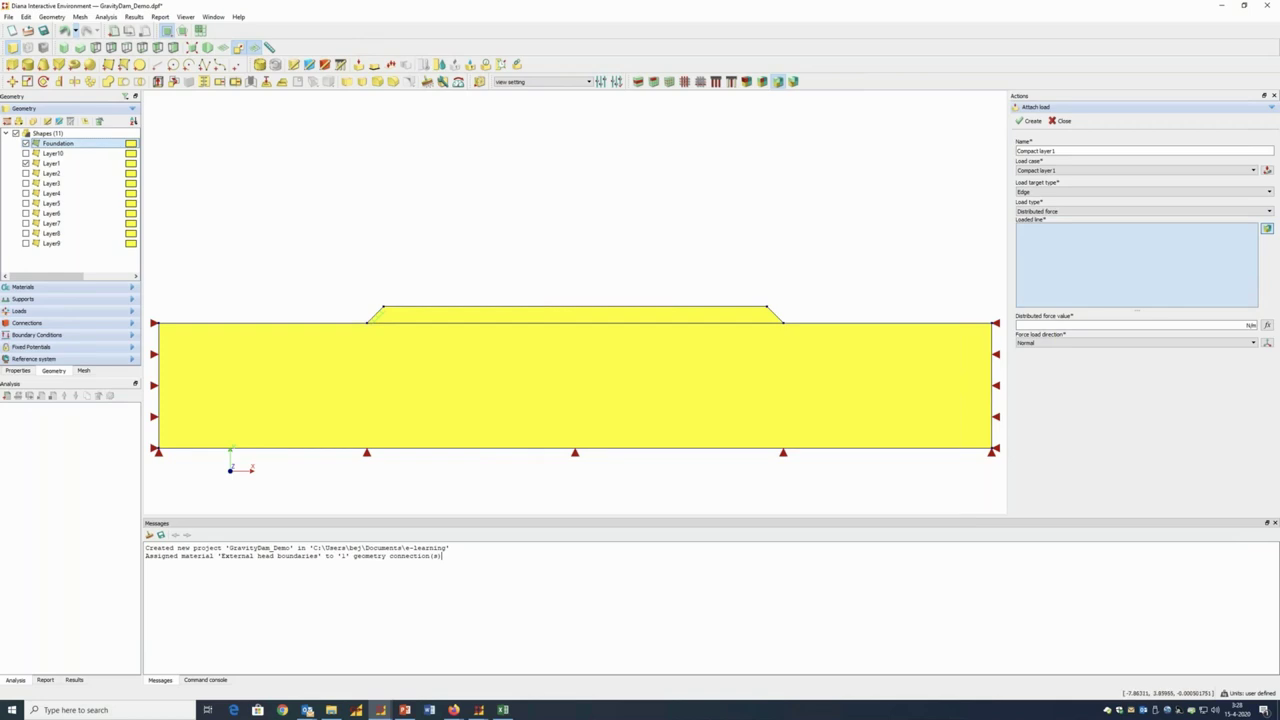
{"action": "left_click", "coordinate": [543, 309]}
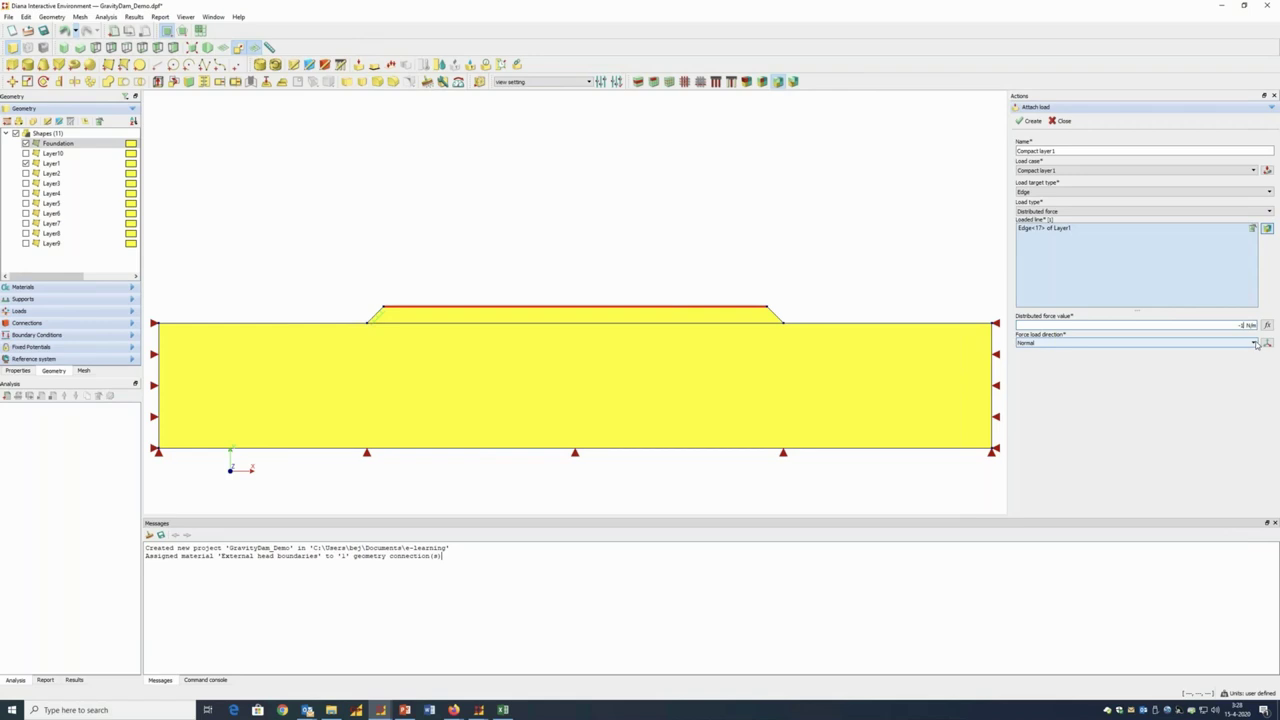
{"action": "left_click", "coordinate": [1030, 120]}
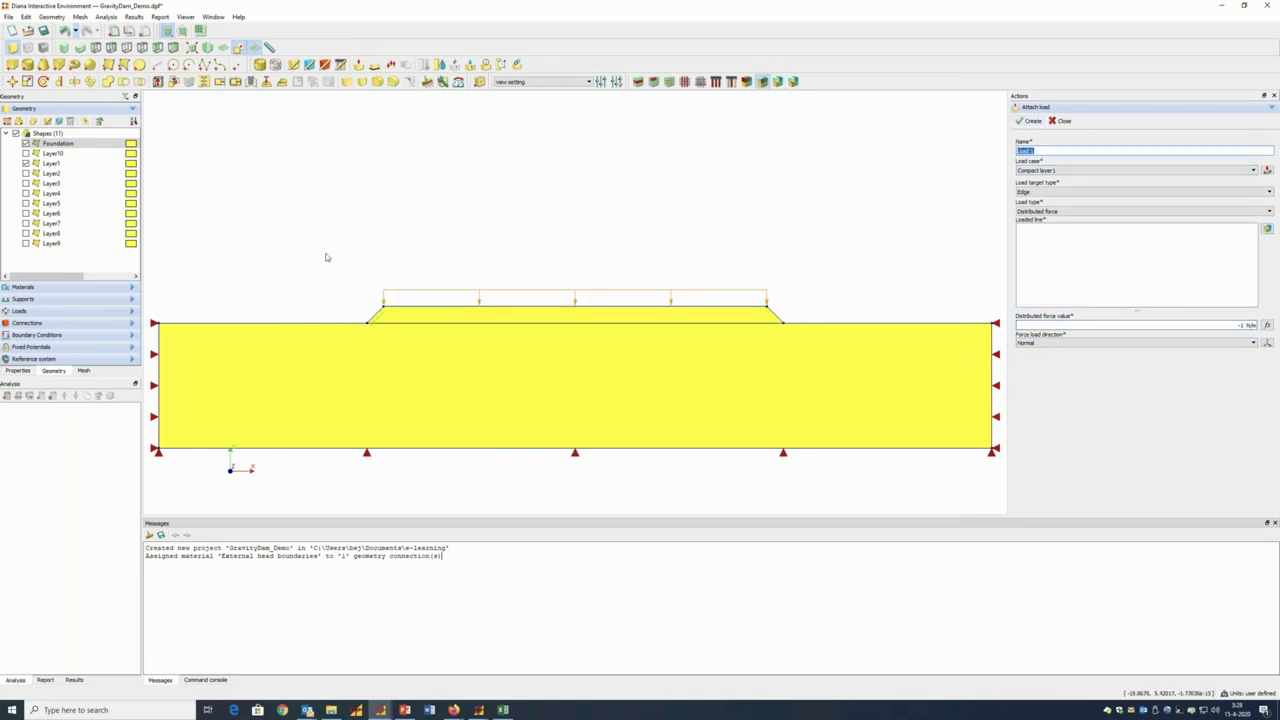
Show Layer2 and load its top edge as Compact layer 2 in a new Compact layer 2 case
{"action": "left_click", "coordinate": [48, 174]}
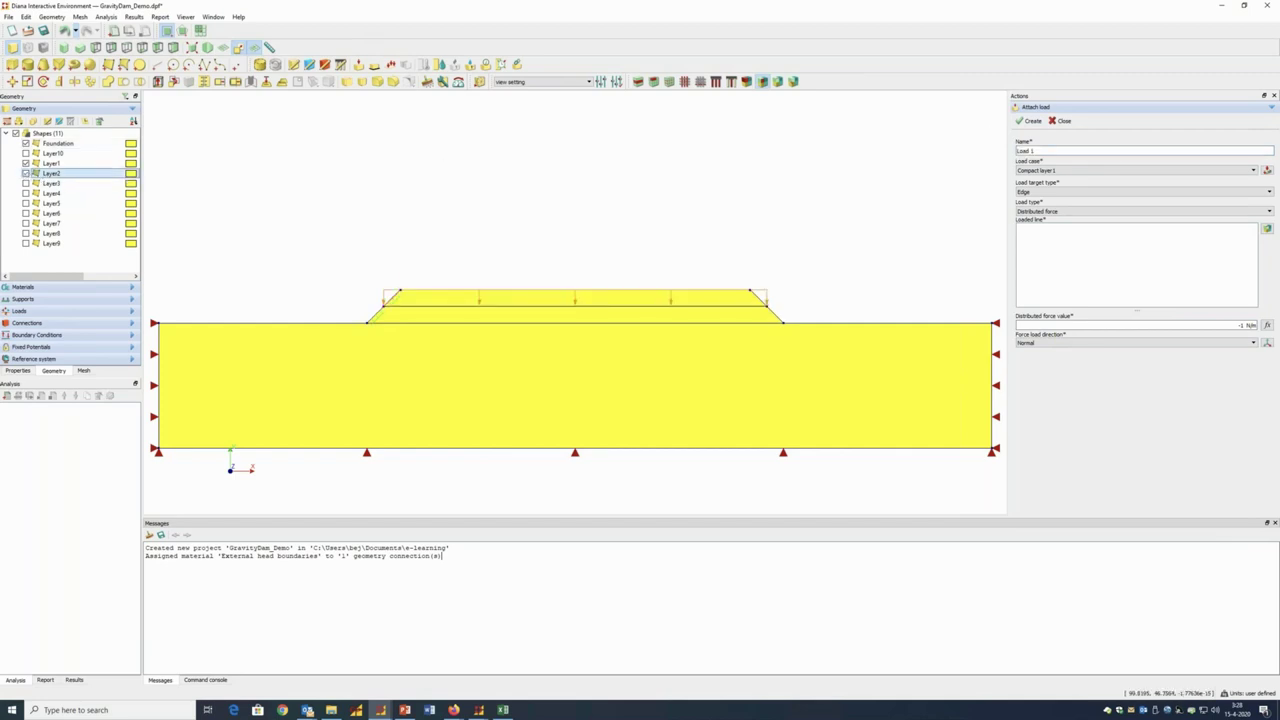
{"action": "left_click", "coordinate": [1040, 150]}
{"action": "type", "text": "Col"}
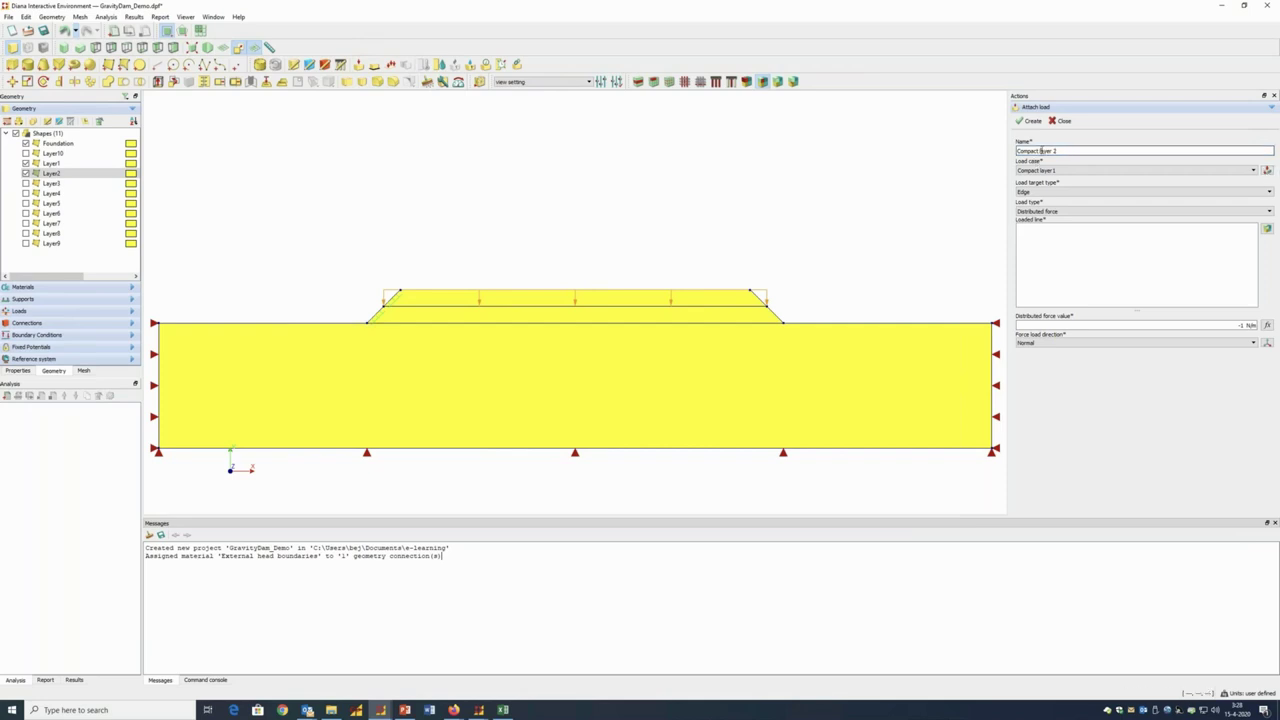
{"action": "left_click", "coordinate": [1266, 171]}
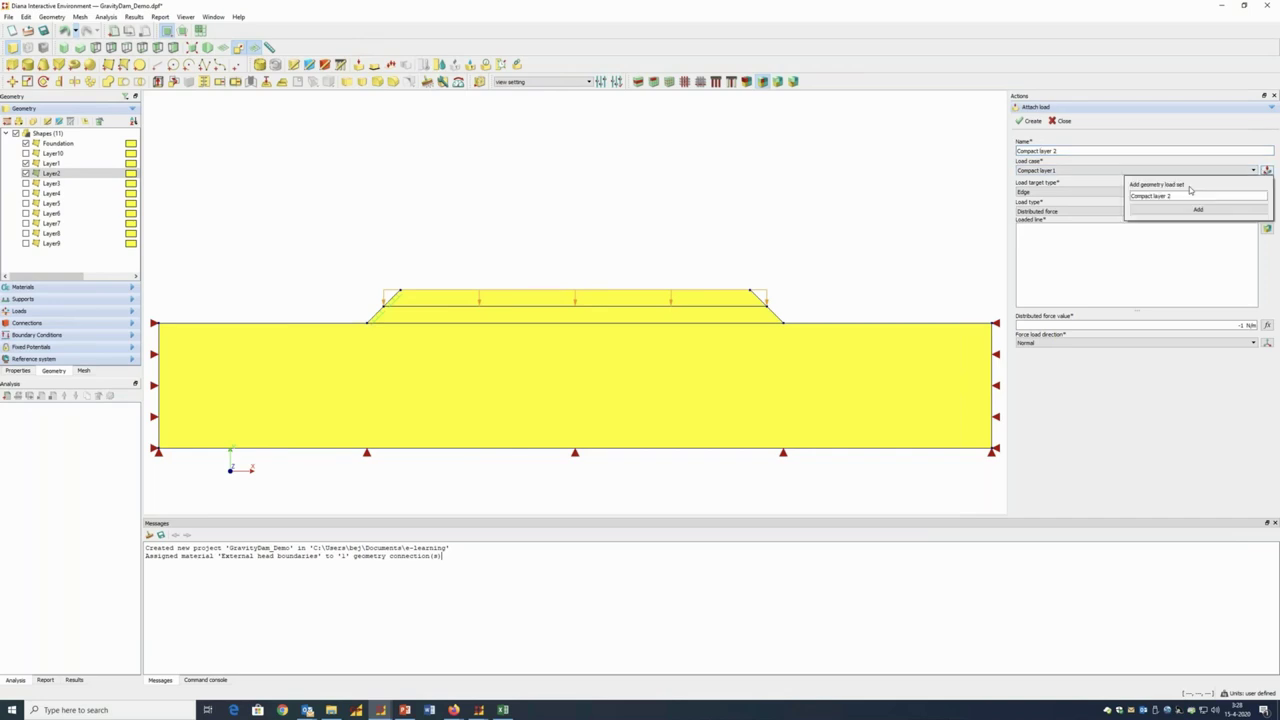
{"action": "left_click", "coordinate": [1195, 210]}
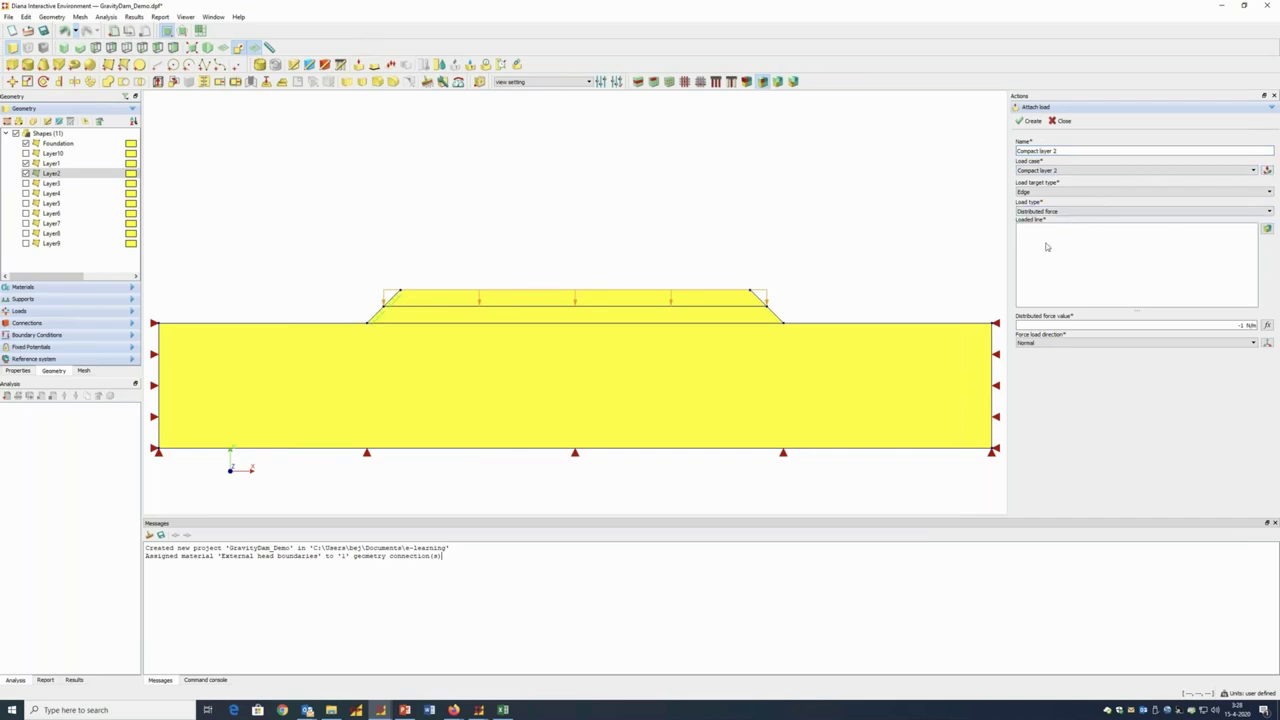
{"action": "left_click", "coordinate": [712, 293]}
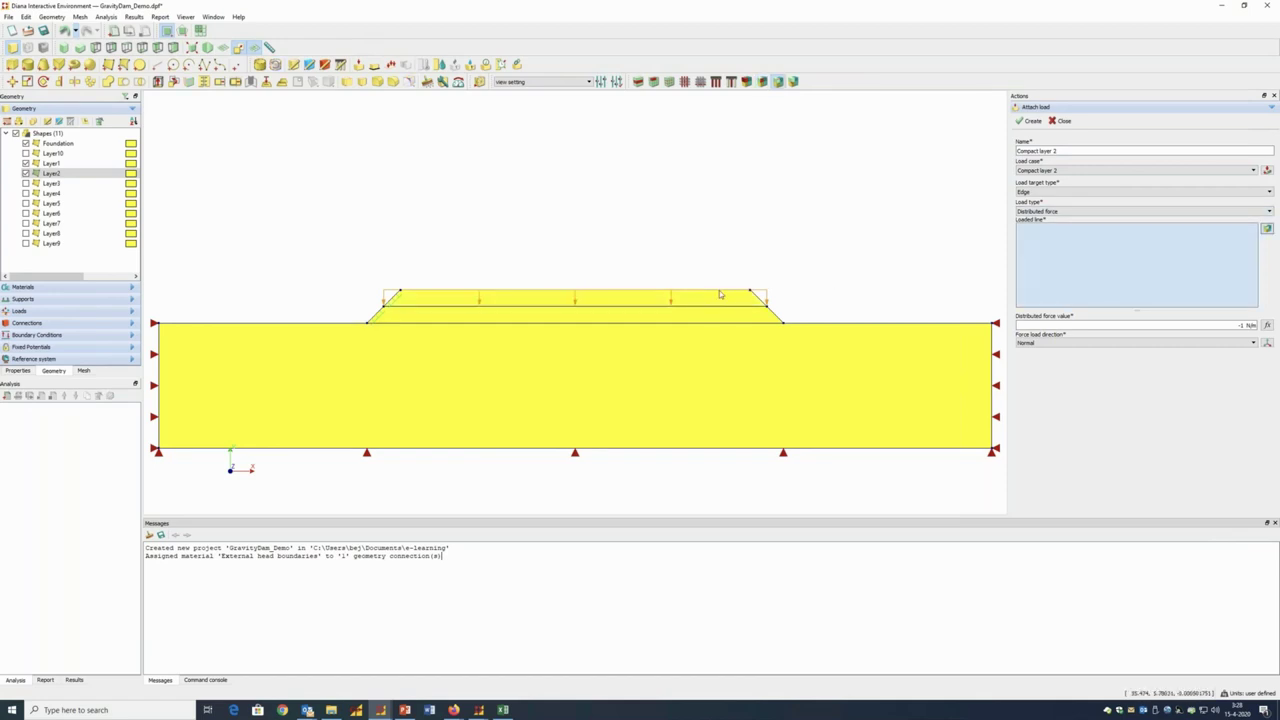
{"action": "left_click", "coordinate": [712, 293]}
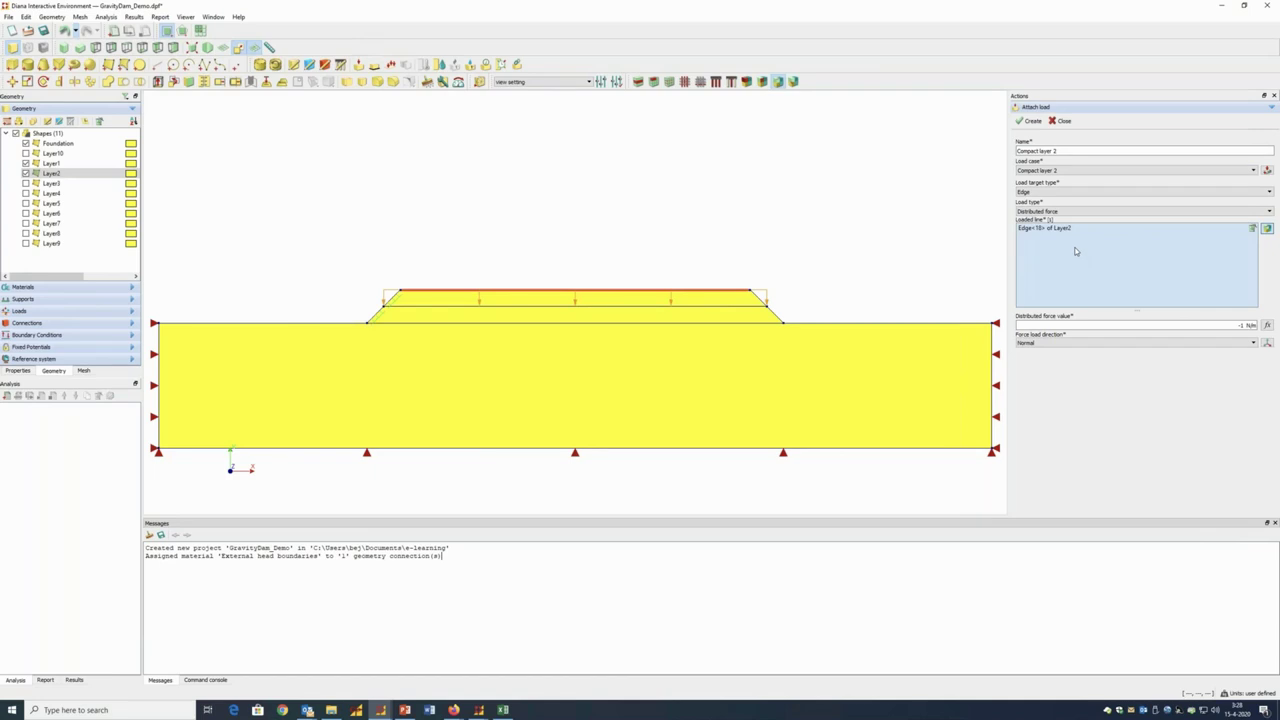
{"action": "left_click", "coordinate": [1030, 120]}
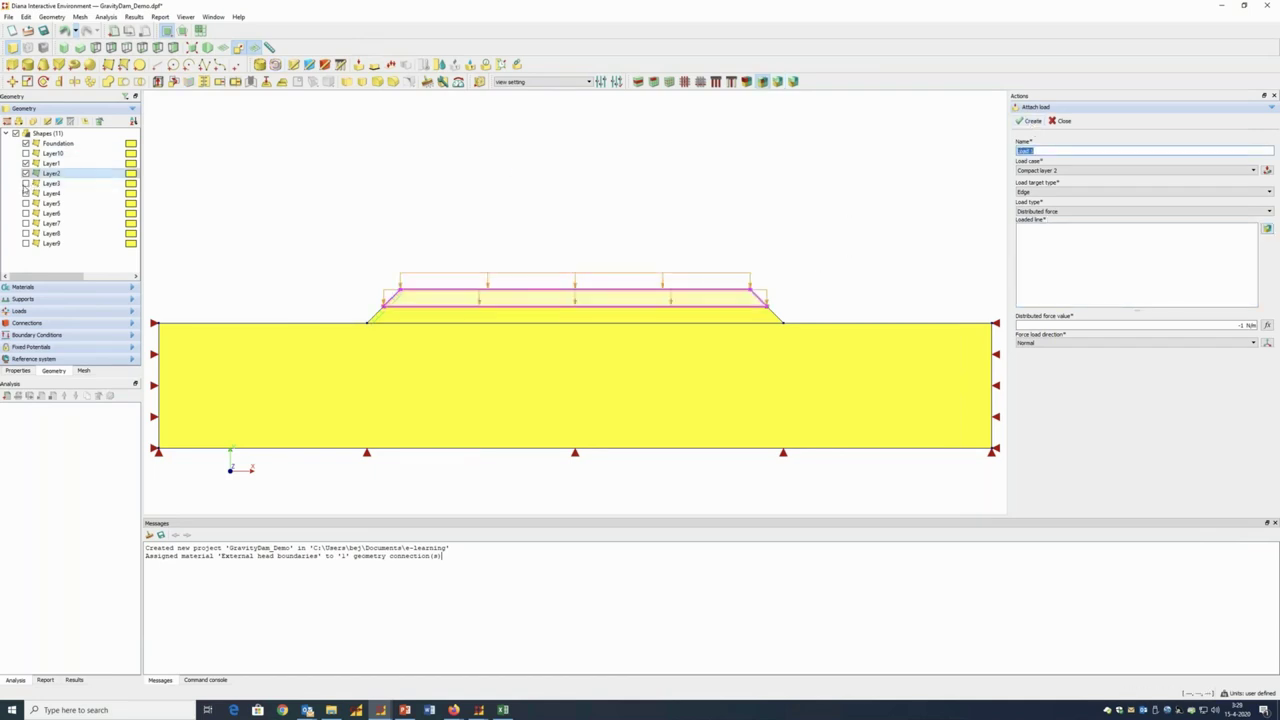
Show Layer3 and load its top edge as Compact layer 3 in a new Compact layer 3 case
{"action": "left_click", "coordinate": [25, 184]}
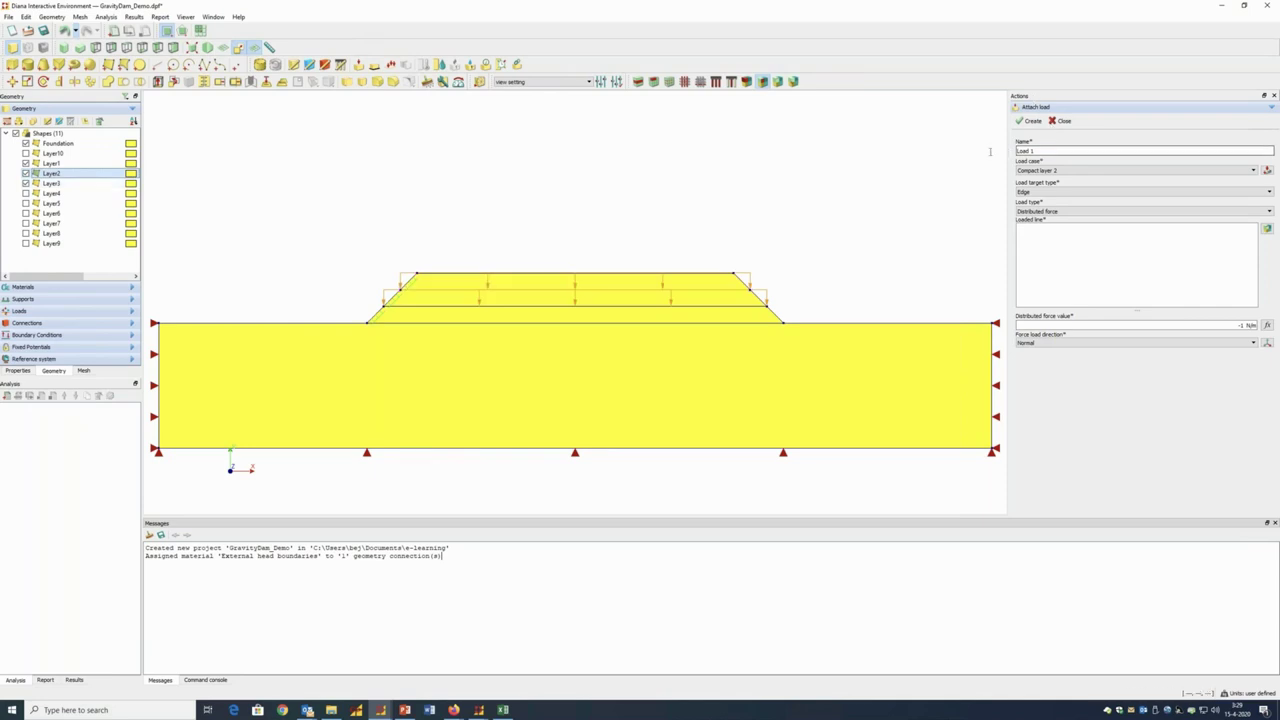
{"action": "type", "text": "Compact"}
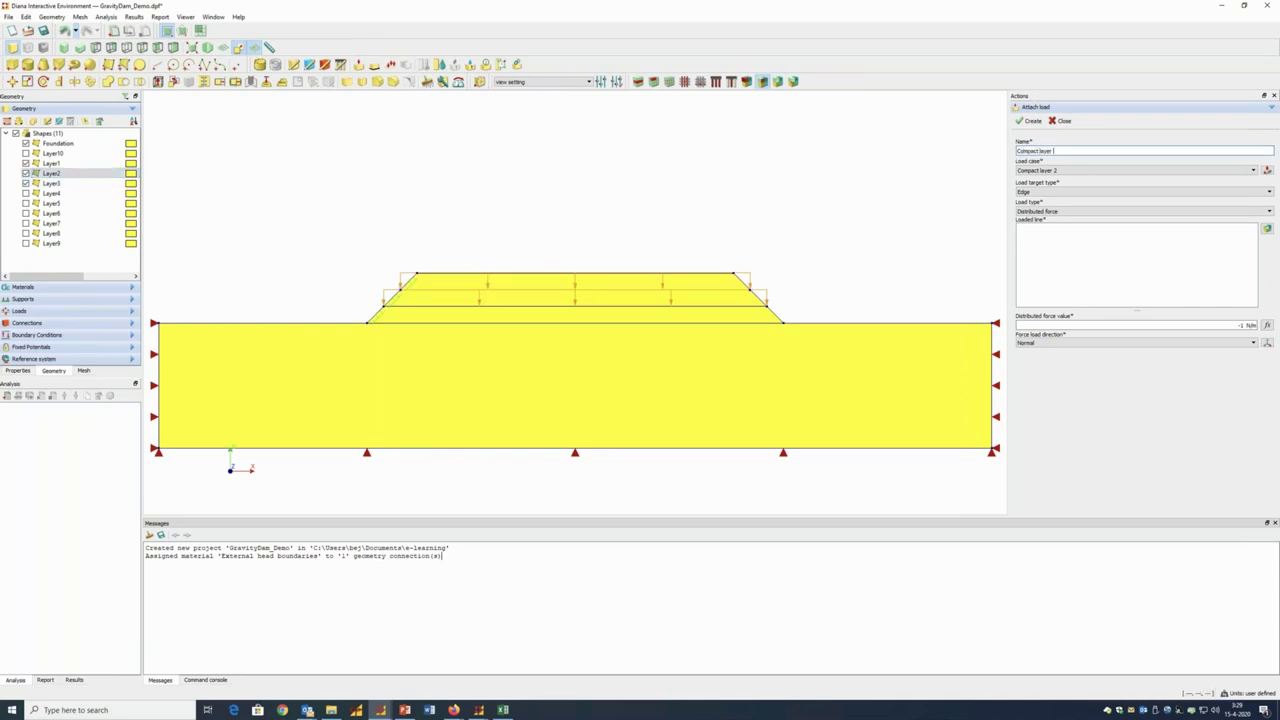
{"action": "left_click", "coordinate": [1267, 171]}
{"action": "left_click", "coordinate": [1184, 212]}
{"action": "left_click", "coordinate": [1075, 260]}
{"action": "left_click", "coordinate": [705, 273]}
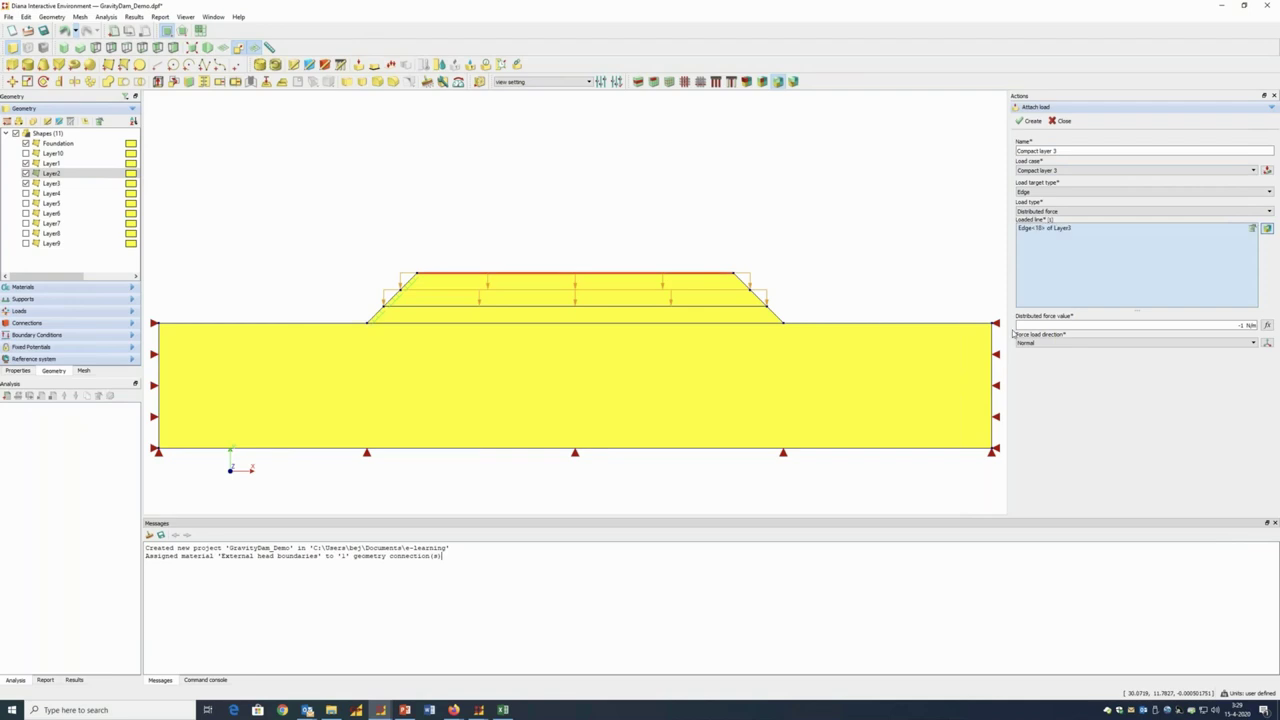
{"action": "left_click", "coordinate": [1031, 121]}
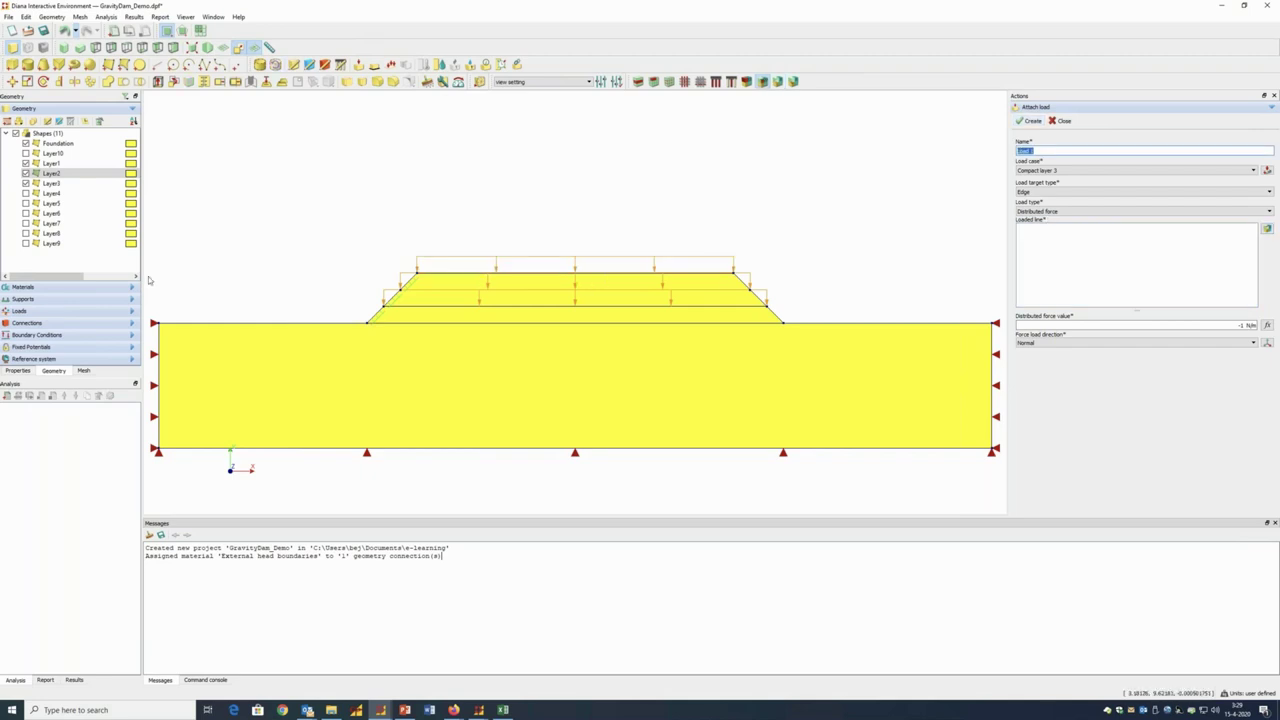
Show Layer4 and load its top edge as Compact layer 4 in a new load case
{"action": "left_click", "coordinate": [26, 193]}
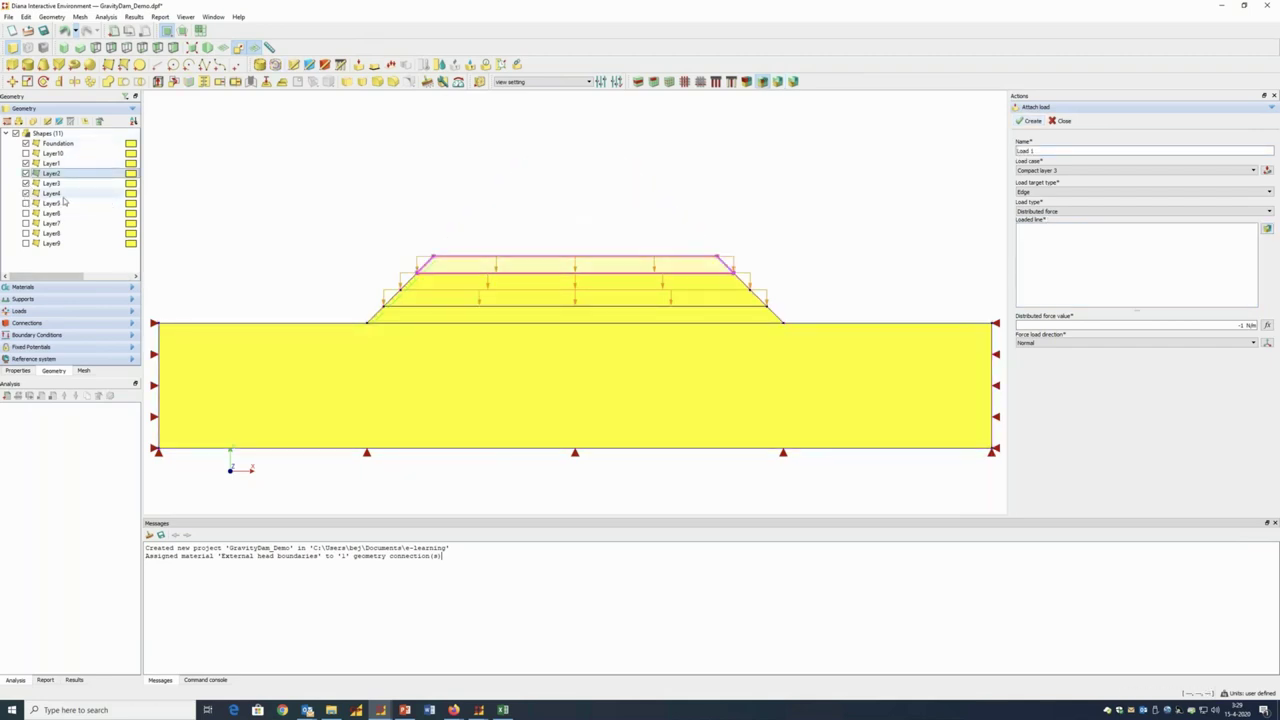
{"action": "left_click", "coordinate": [26, 193]}
{"action": "left_click", "coordinate": [1060, 151]}
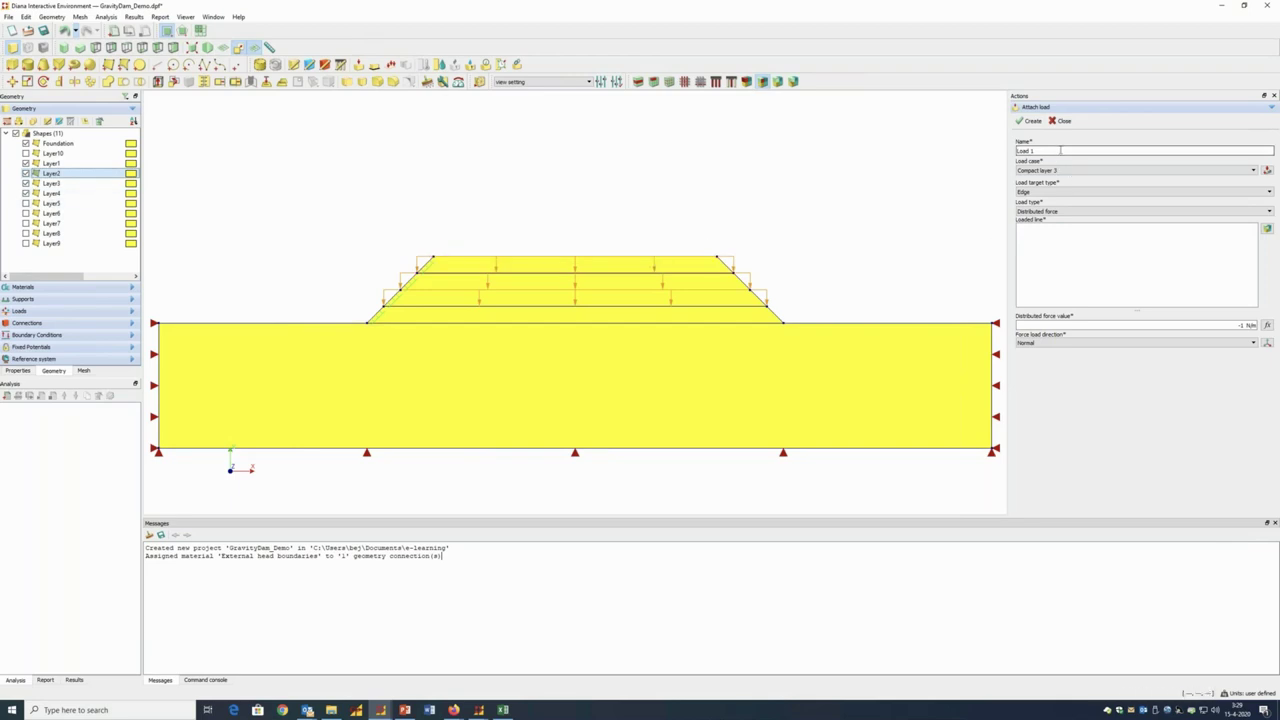
{"action": "triple_click", "coordinate": [1060, 151]}
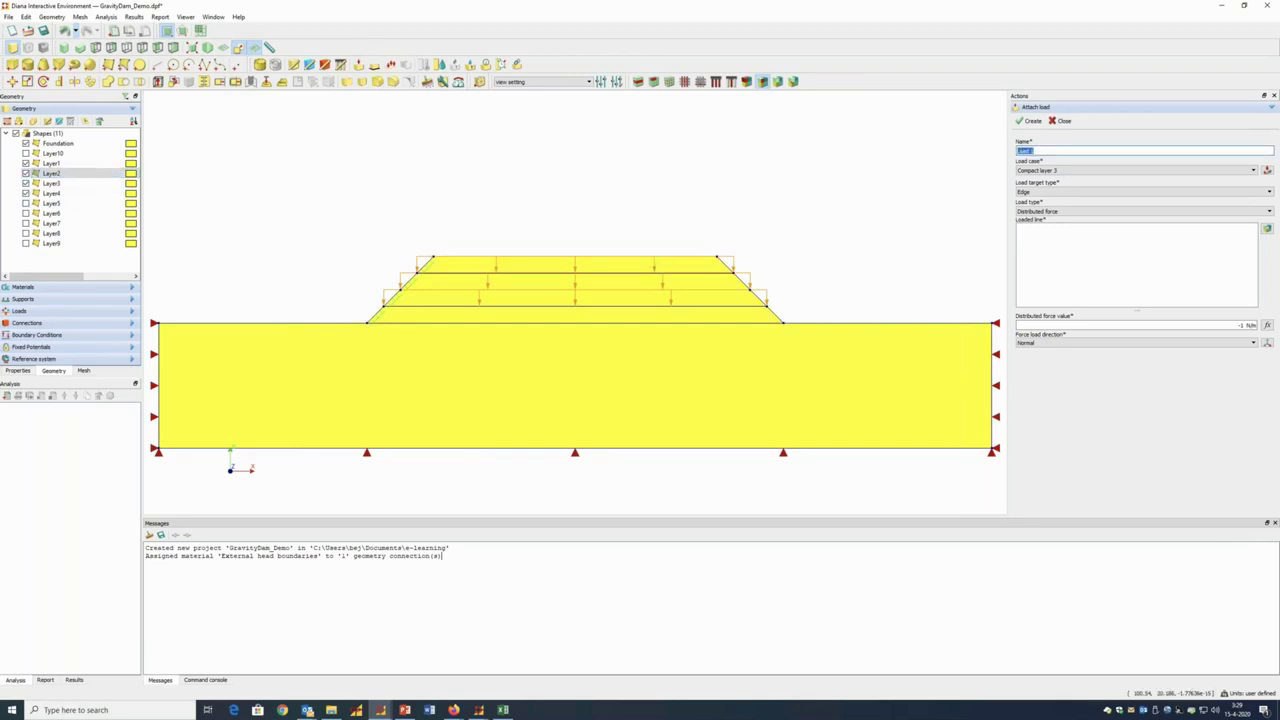
{"action": "type", "text": "Compact layr 4"}
{"action": "left_click", "coordinate": [1266, 172]}
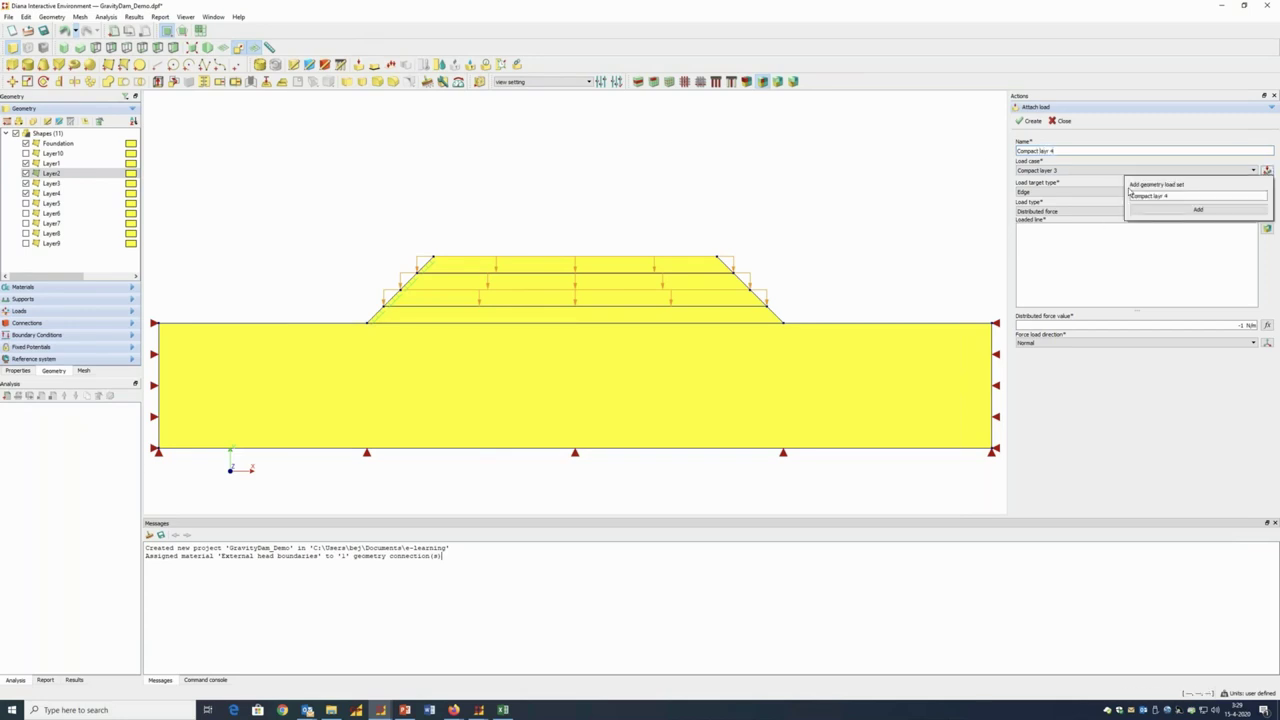
{"action": "left_click", "coordinate": [1197, 210]}
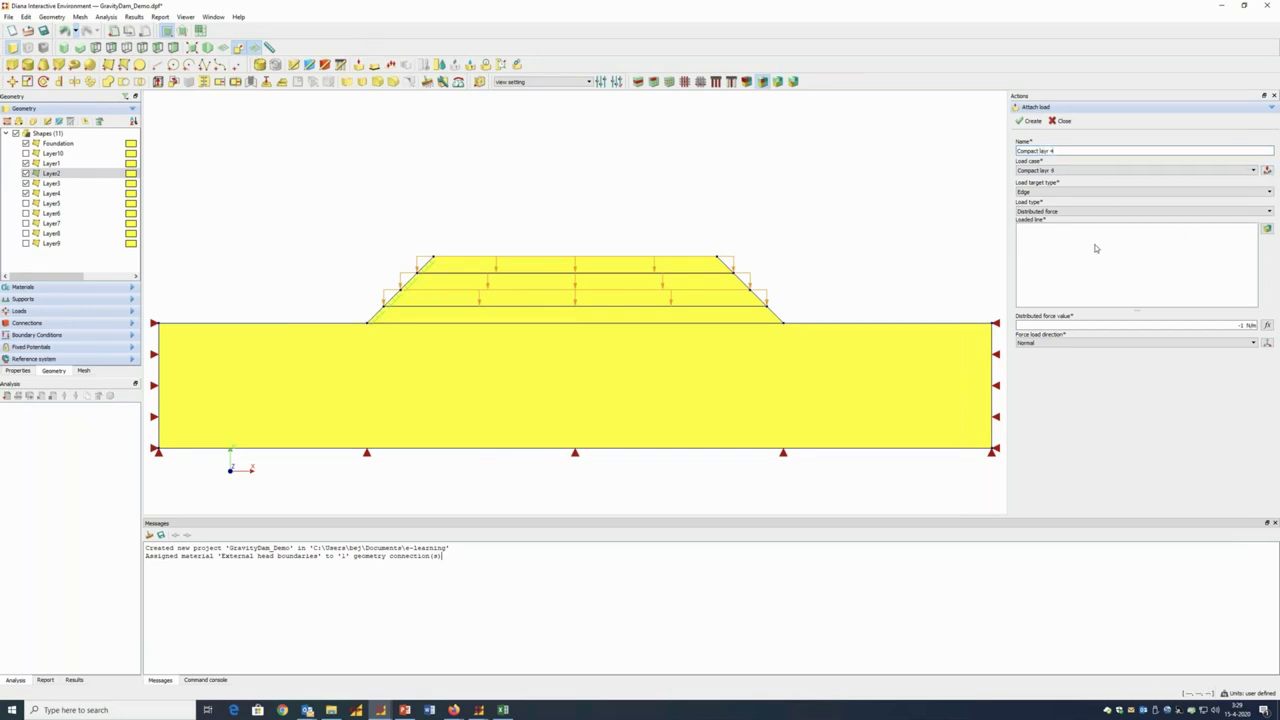
{"action": "left_click", "coordinate": [612, 257]}
{"action": "left_click", "coordinate": [1029, 120]}
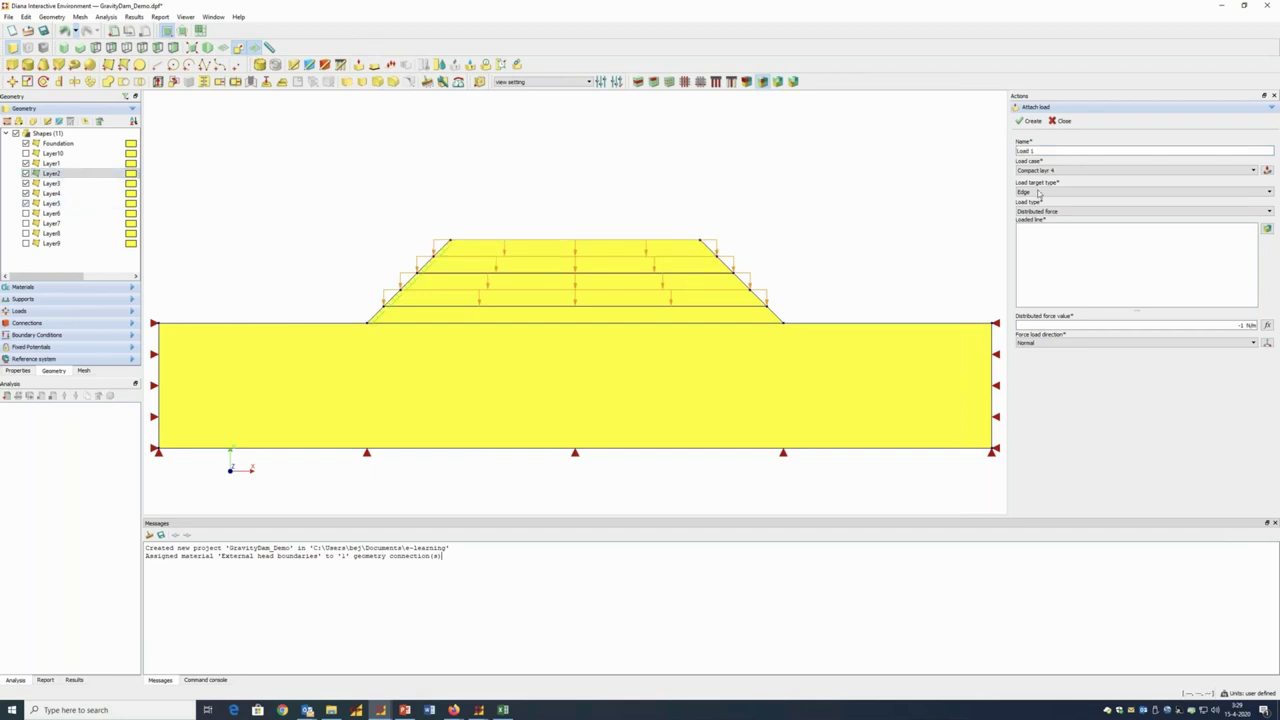
Show Layer5 and load its top edge as Compact layer 5 in a new load case
{"action": "left_click", "coordinate": [1051, 242]}
{"action": "triple_click", "coordinate": [1025, 150]}
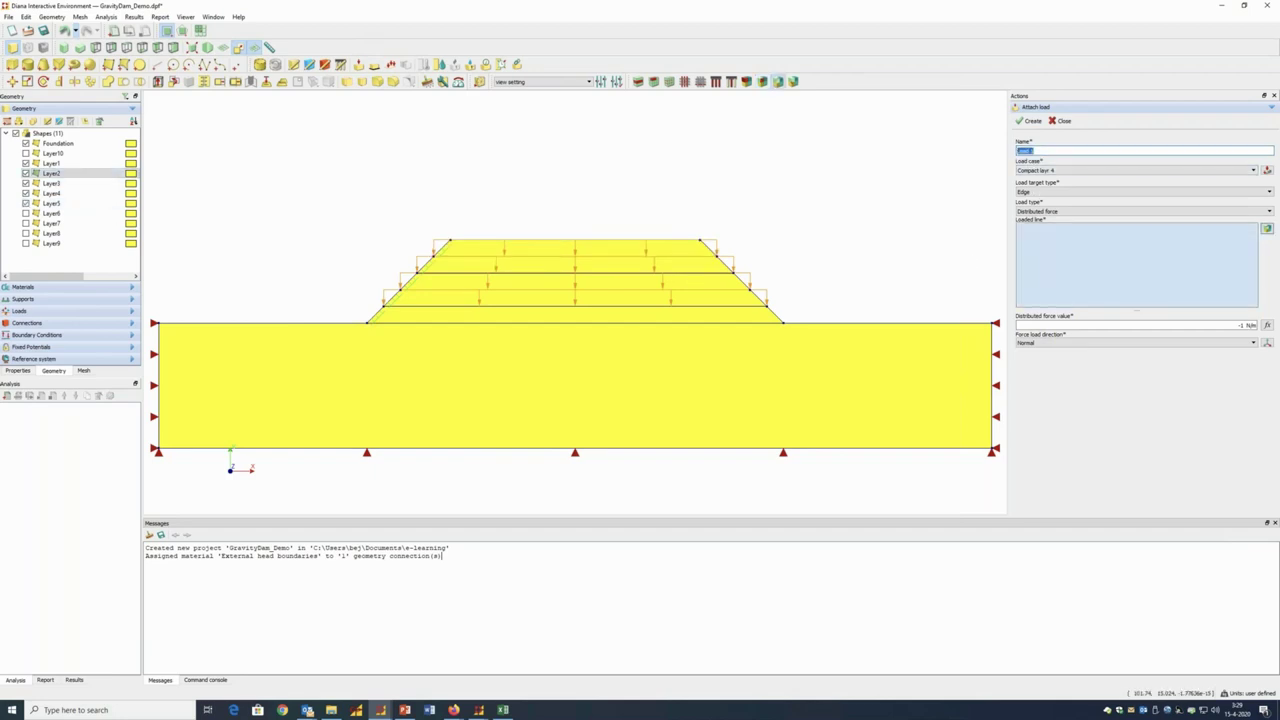
{"action": "type", "text": "Copact layer 5"}
{"action": "left_click", "coordinate": [1267, 170]}
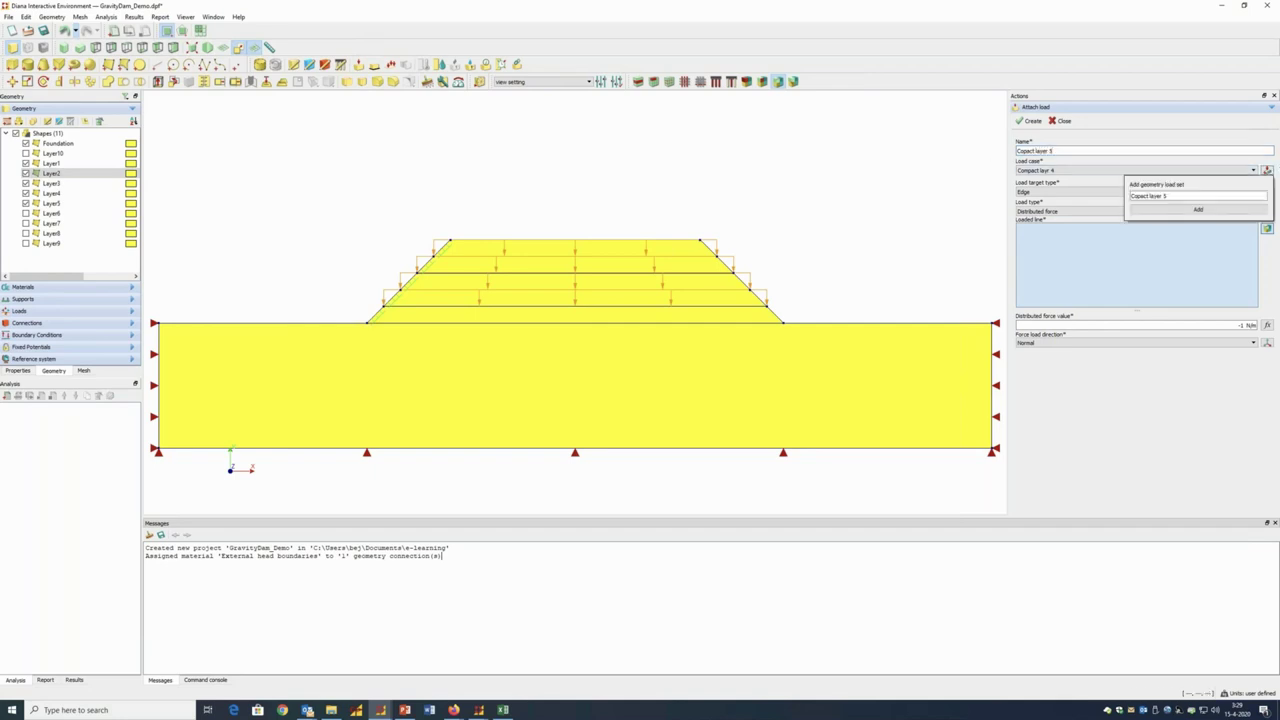
{"action": "left_click", "coordinate": [1184, 211]}
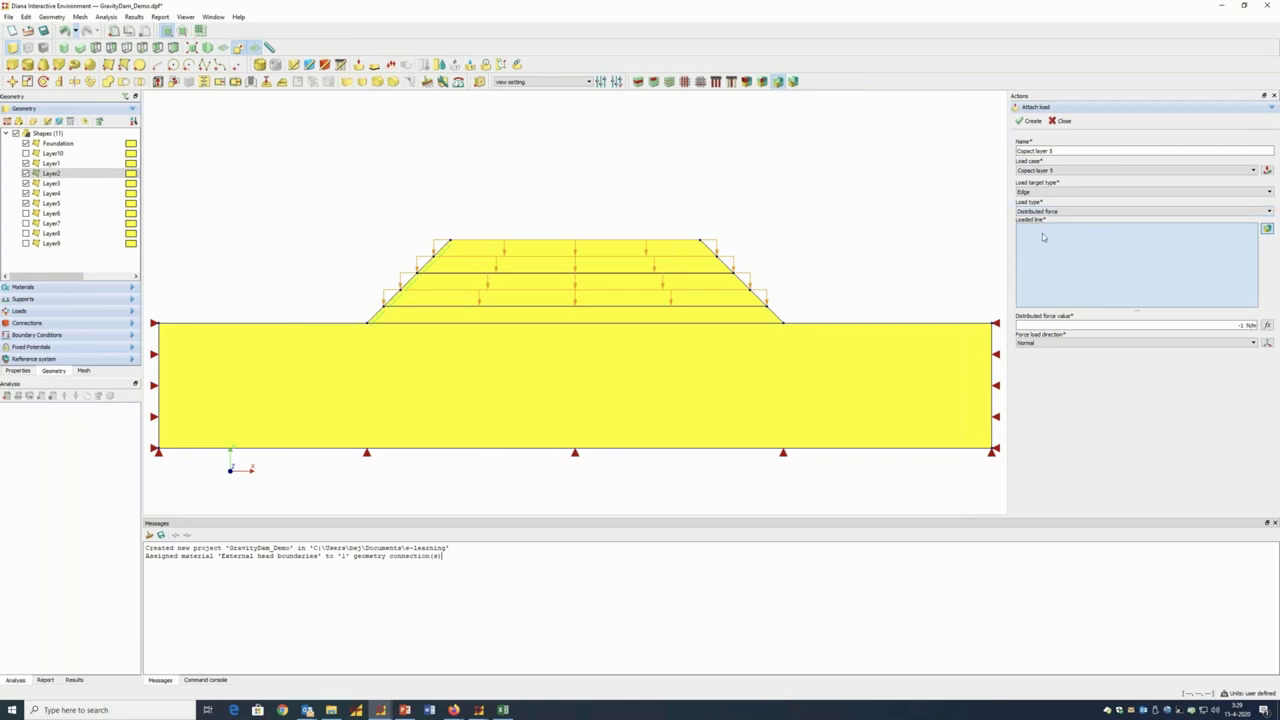
{"action": "left_click", "coordinate": [595, 240]}
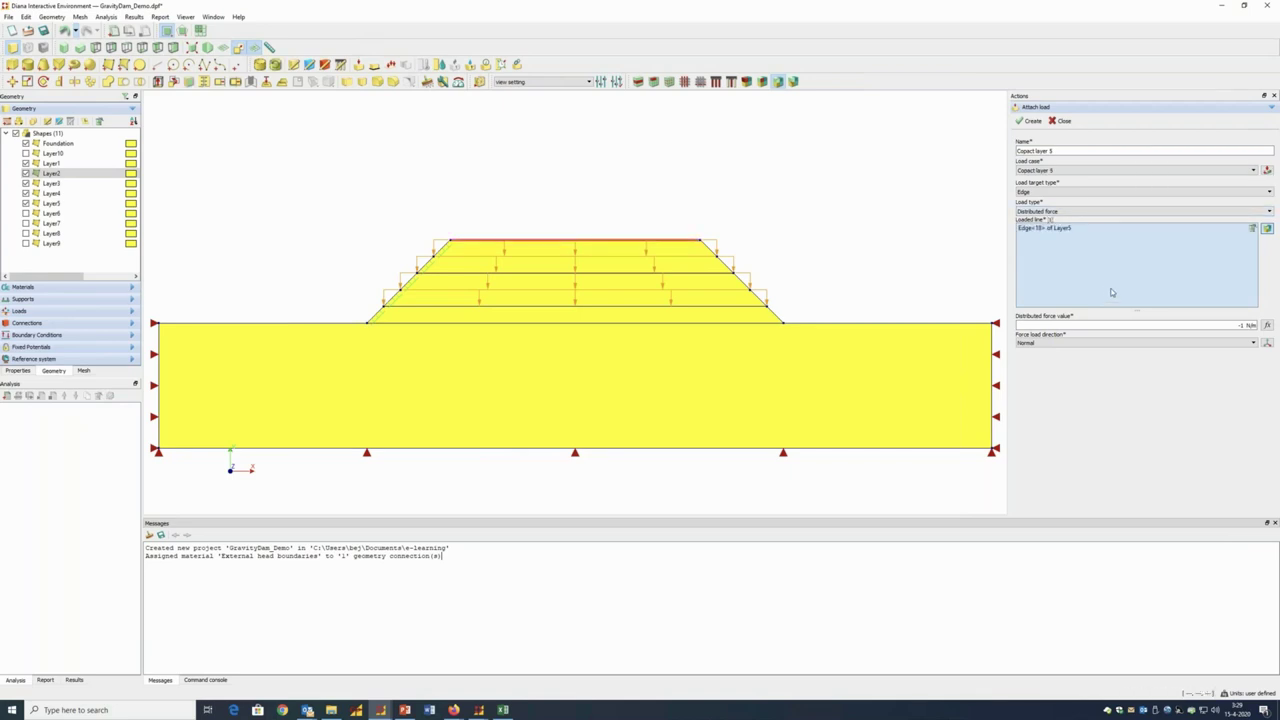
{"action": "left_click", "coordinate": [1027, 121]}
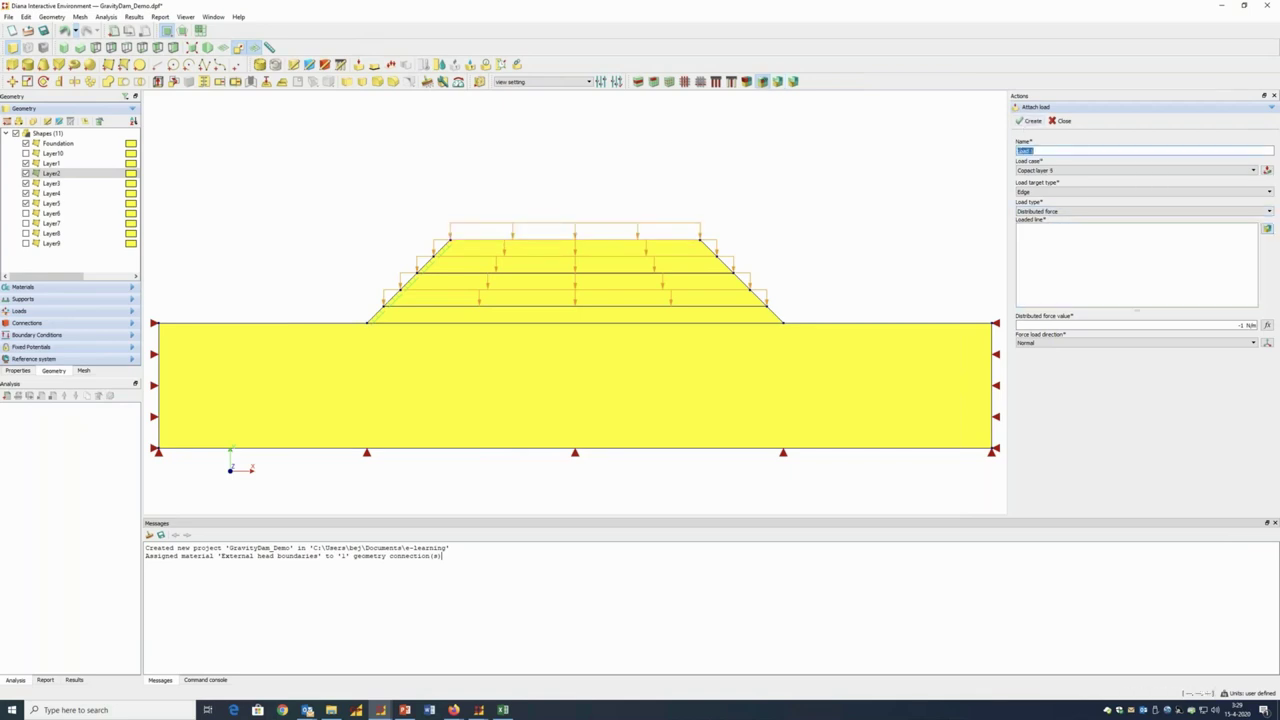
{"action": "type", "text": "Co"}
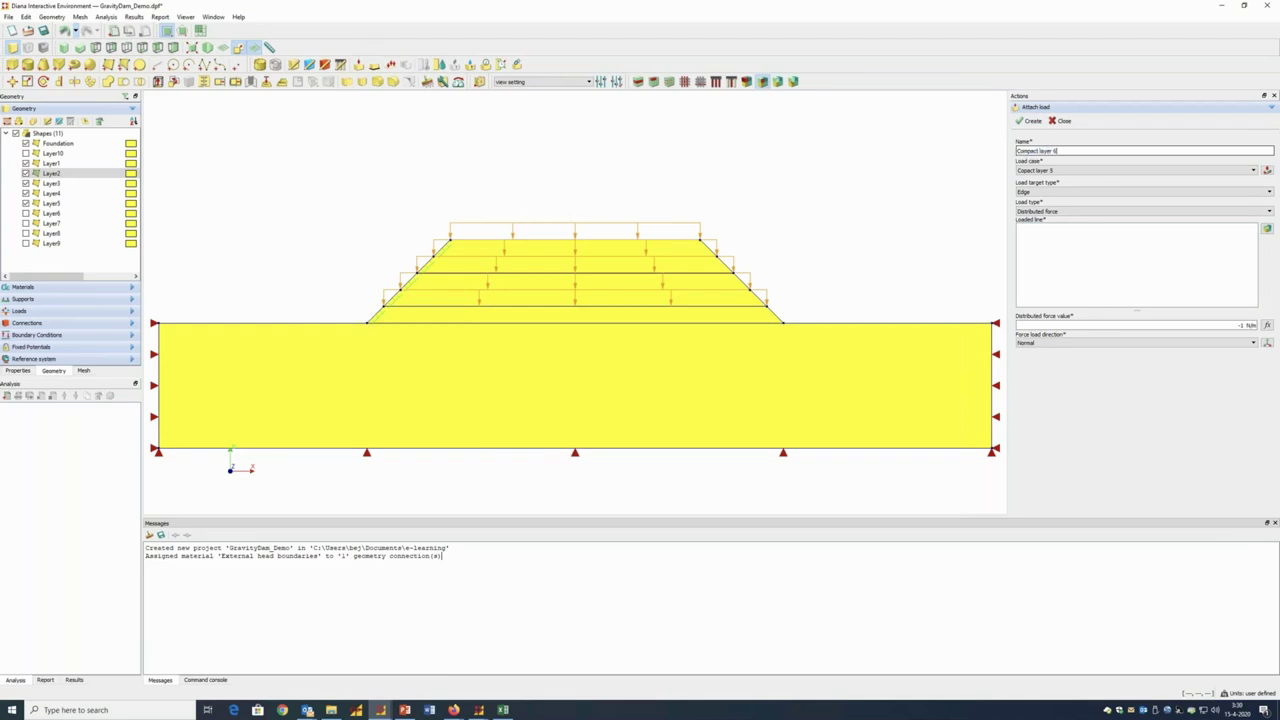
{"action": "type", "text": "mpact layer 6"}
Add load case Compact layer 6, show Layer6, and attach the distributed load to its top edge
{"action": "left_click", "coordinate": [1268, 172]}
{"action": "left_click", "coordinate": [1196, 212]}
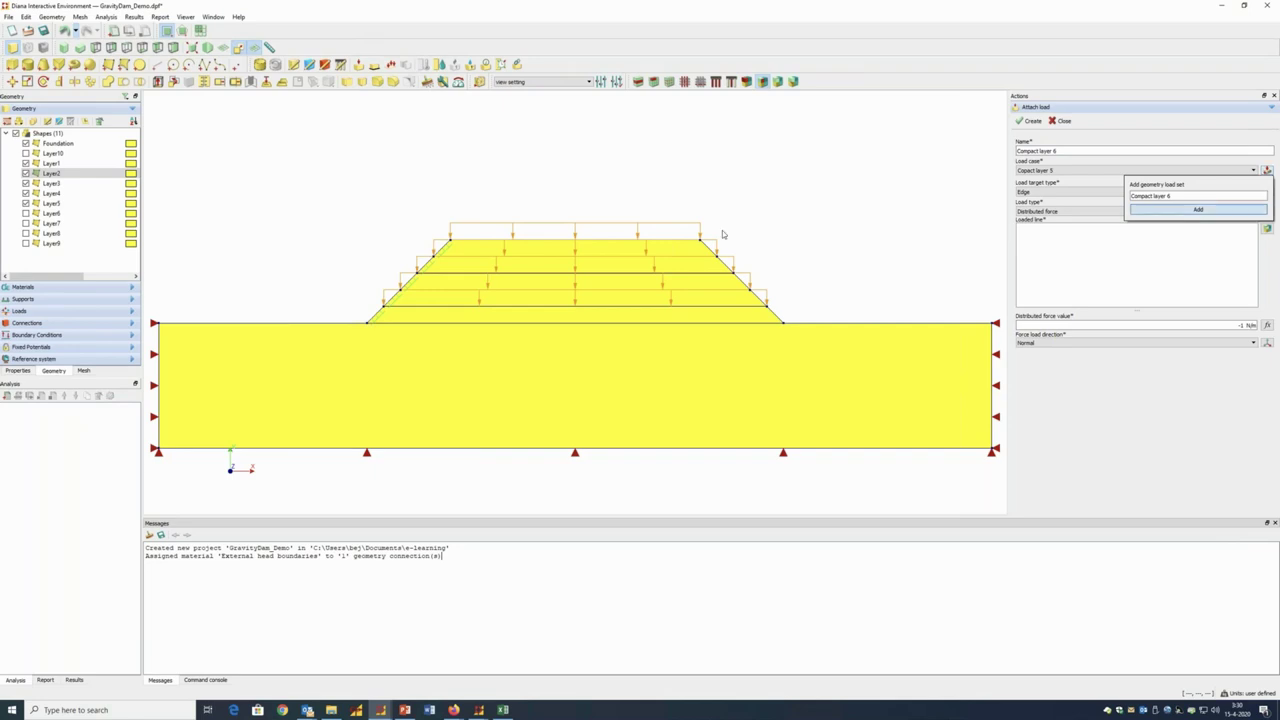
{"action": "left_click", "coordinate": [26, 222]}
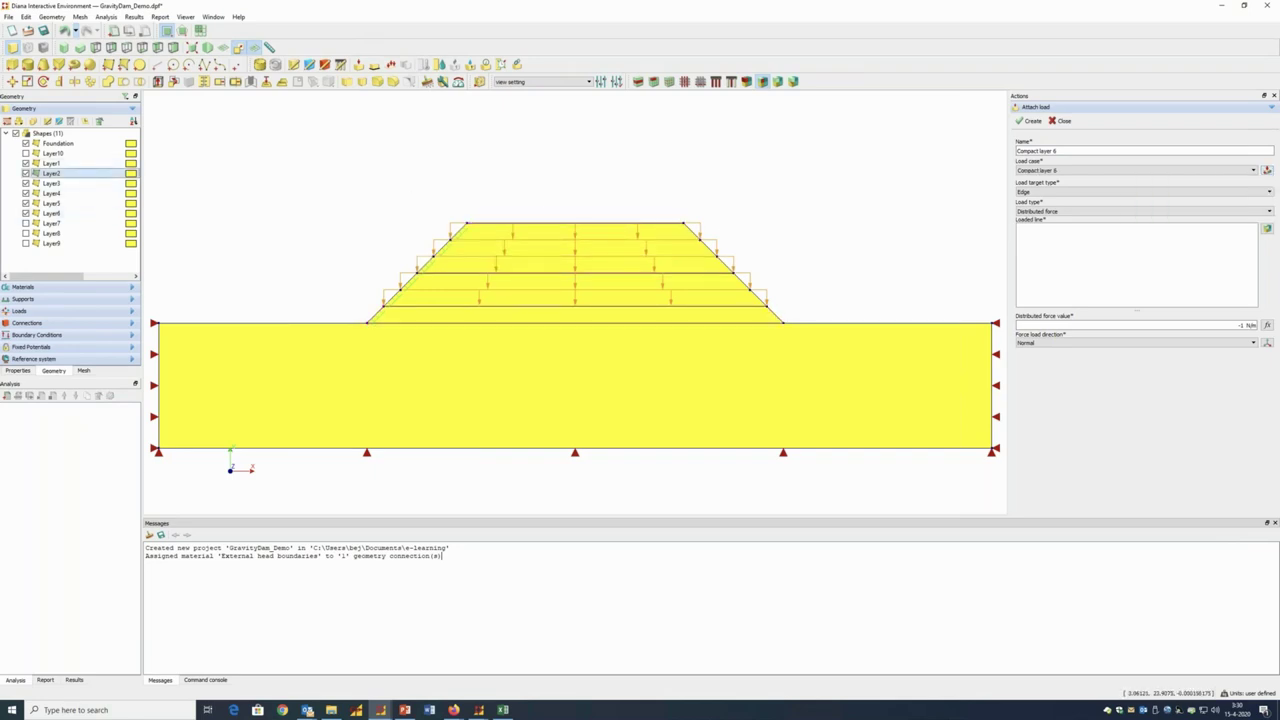
{"action": "left_click", "coordinate": [1069, 275]}
{"action": "left_click", "coordinate": [619, 224]}
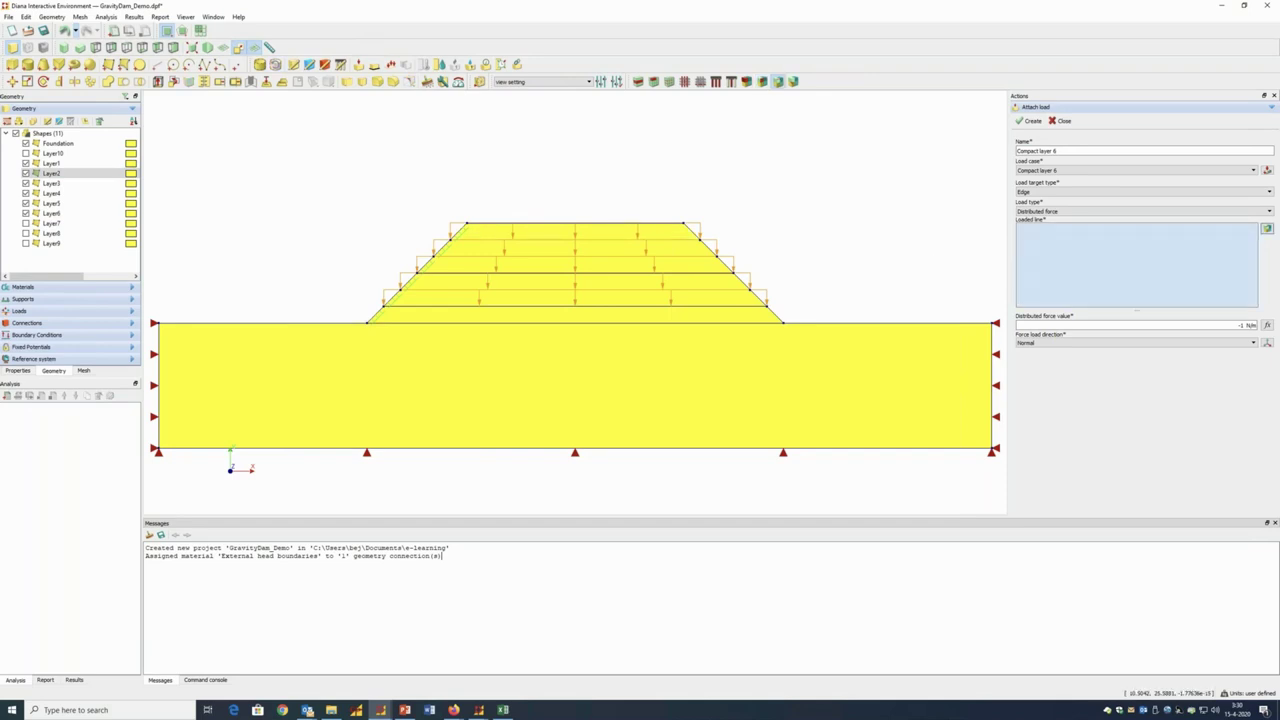
{"action": "left_click", "coordinate": [1030, 121]}
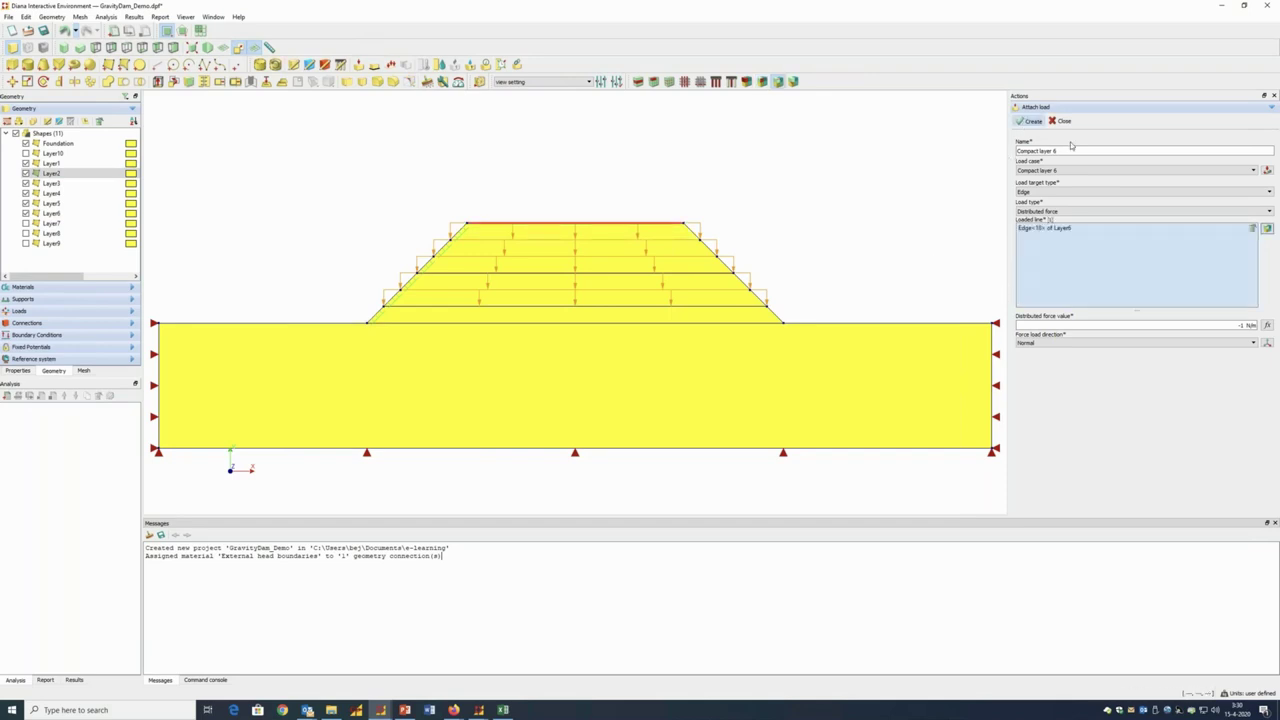
Add load case Compact layer 7, show Layer7, and attach the distributed load to its top edge
{"action": "type", "text": "Com"}
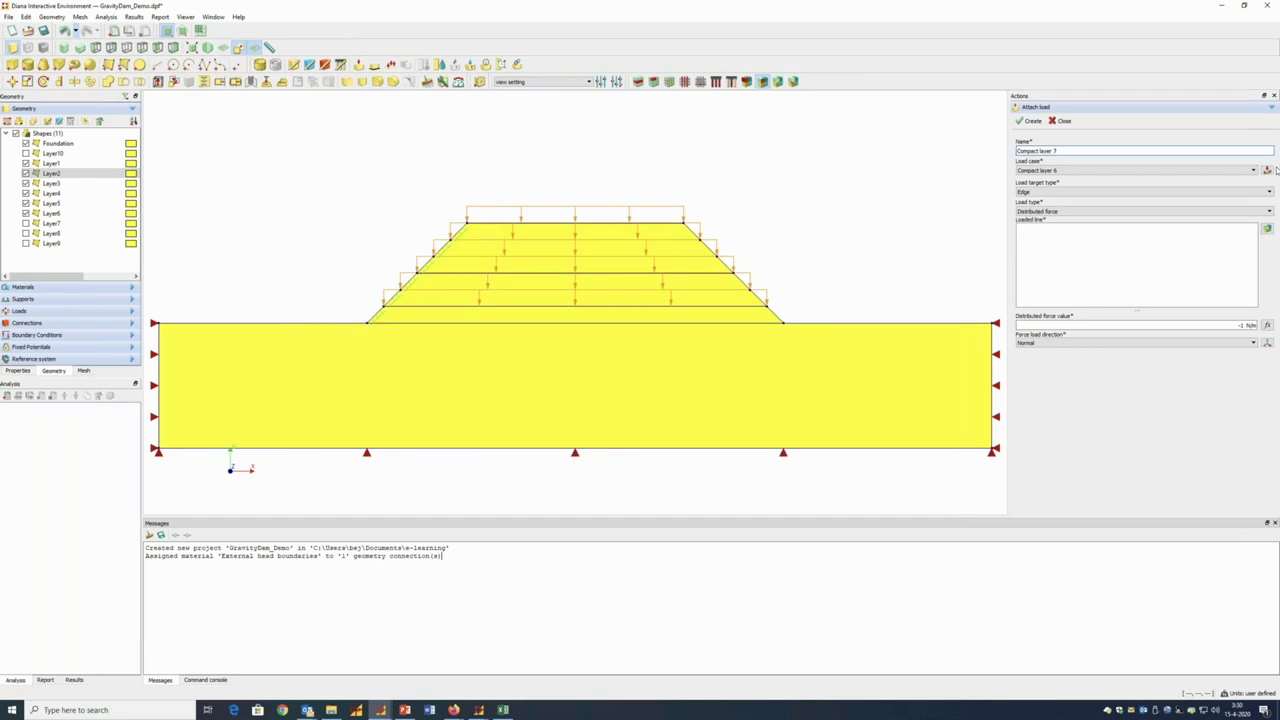
{"action": "left_click", "coordinate": [1267, 170]}
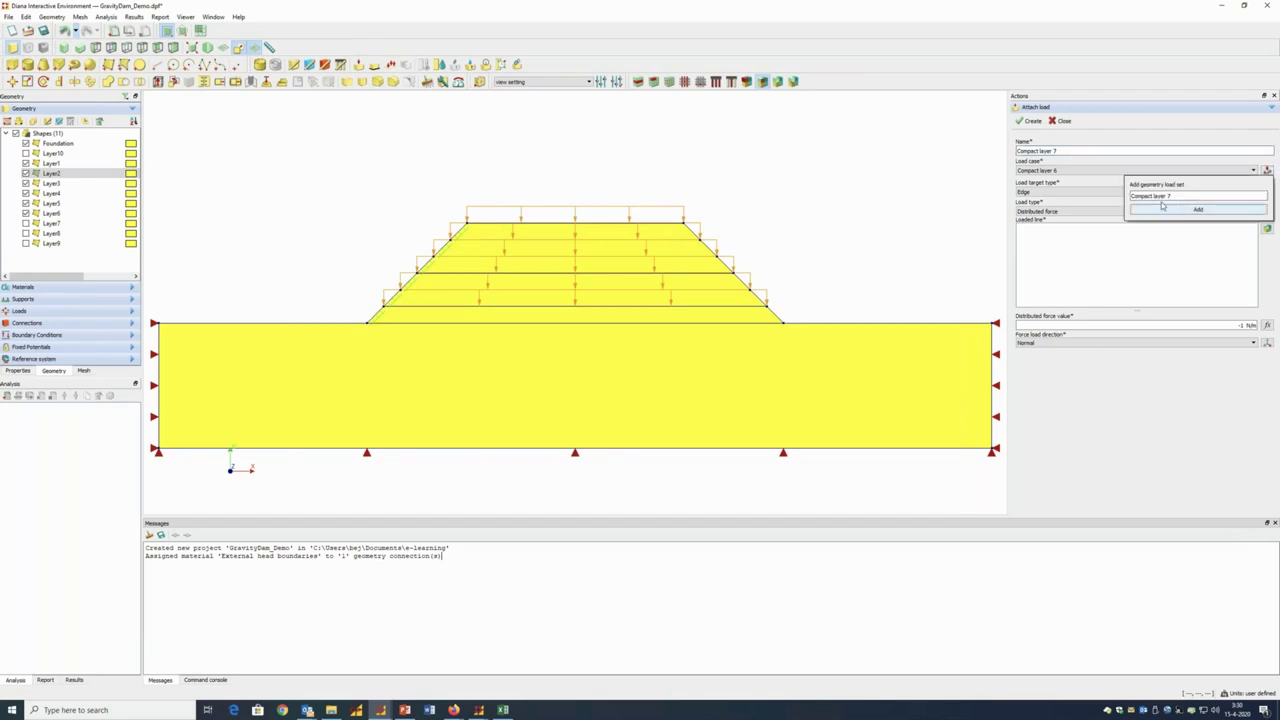
{"action": "left_click", "coordinate": [1178, 210]}
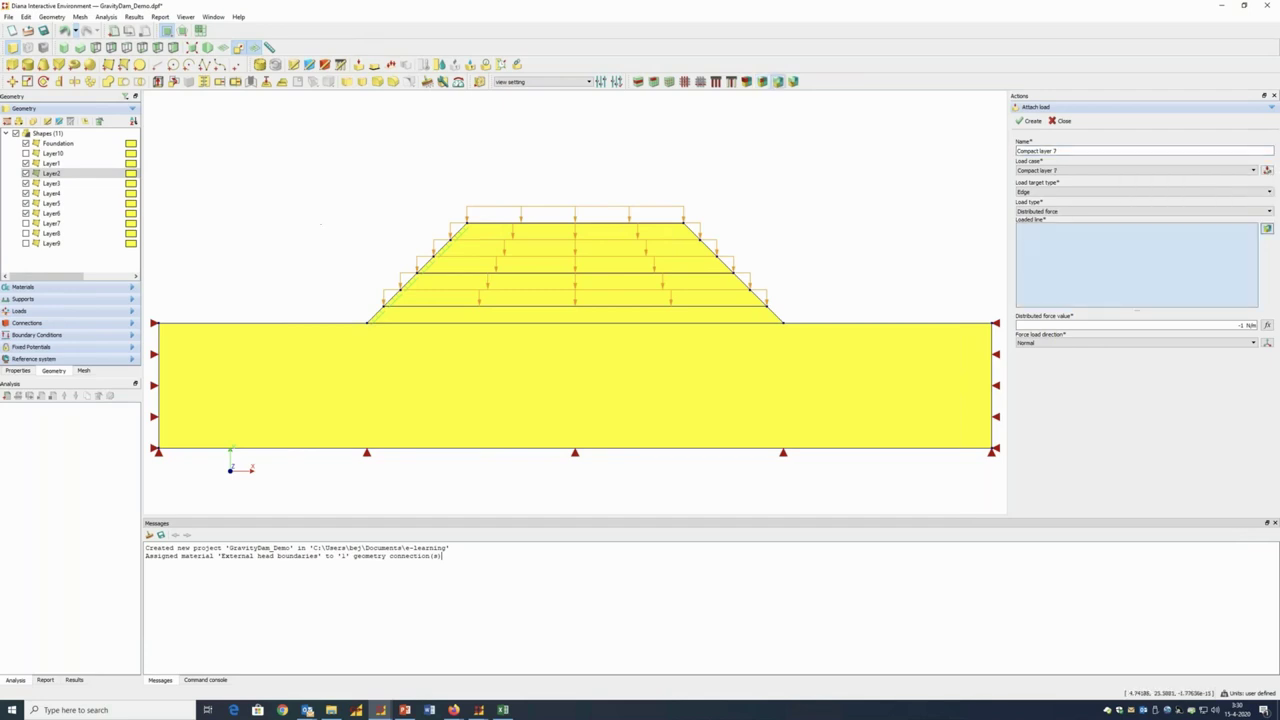
{"action": "left_click", "coordinate": [26, 223]}
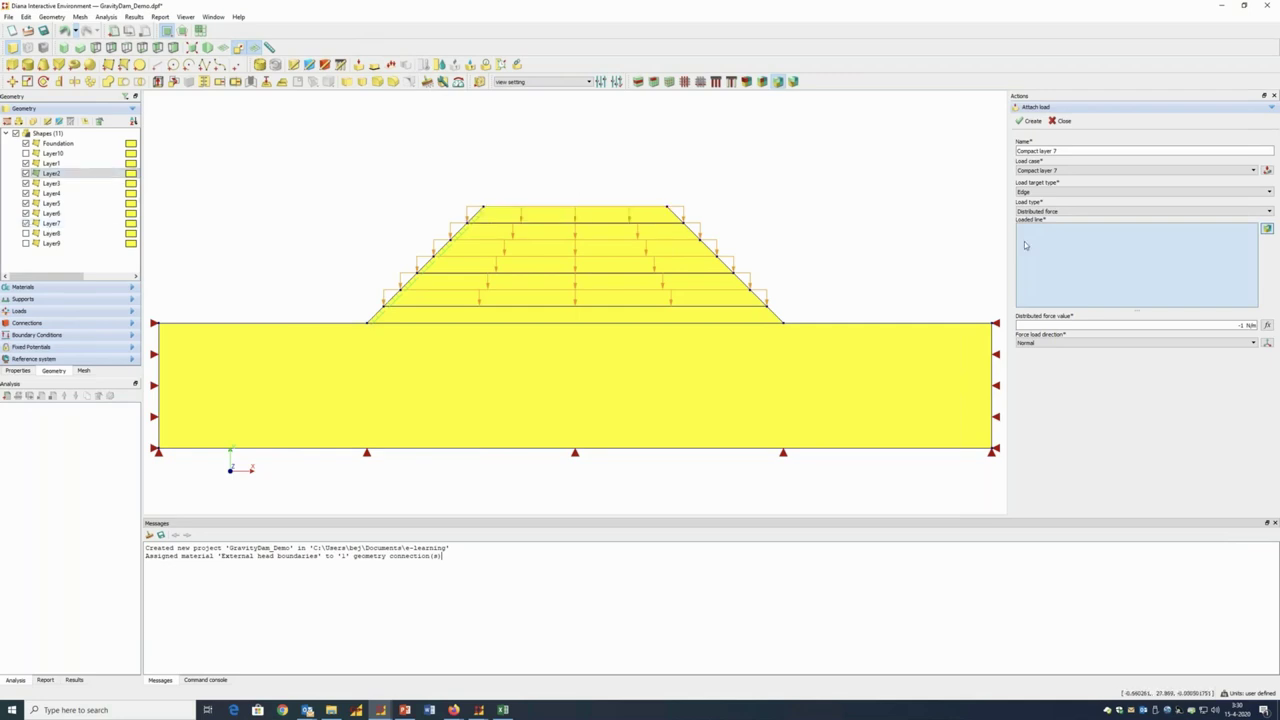
{"action": "left_click", "coordinate": [593, 207]}
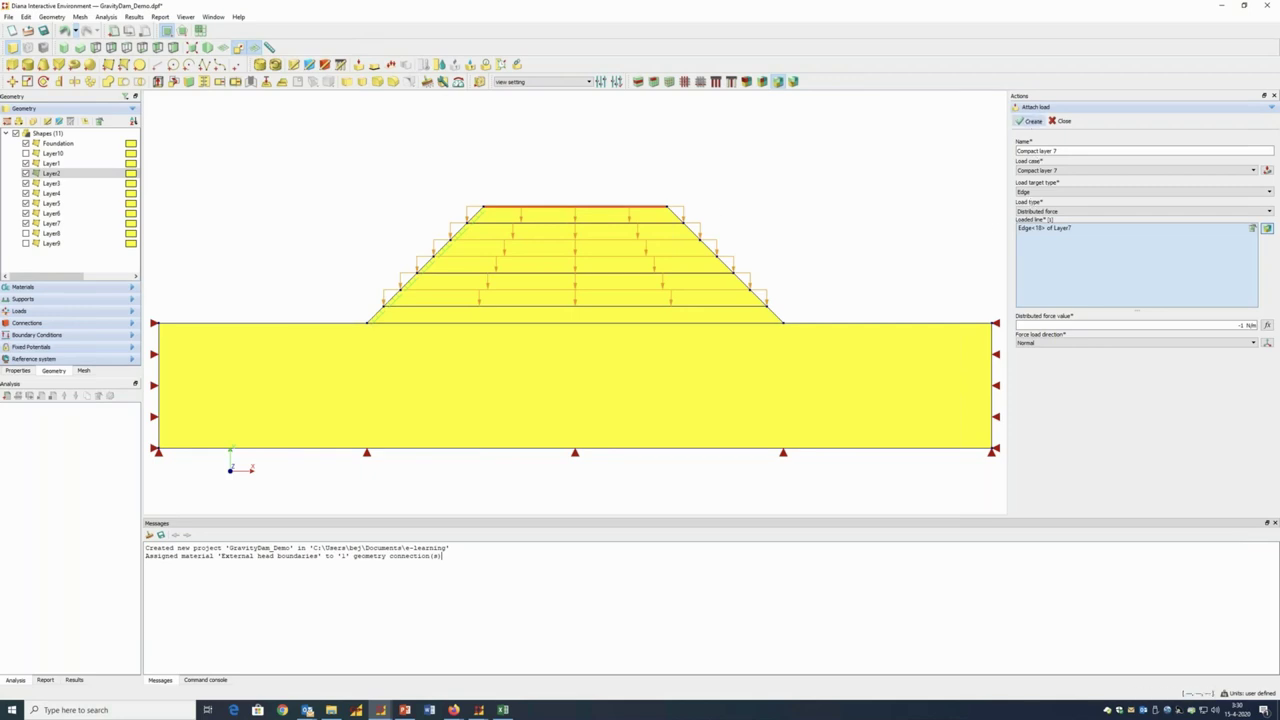
{"action": "left_click", "coordinate": [1030, 120]}
{"action": "type", "text": "Co"}
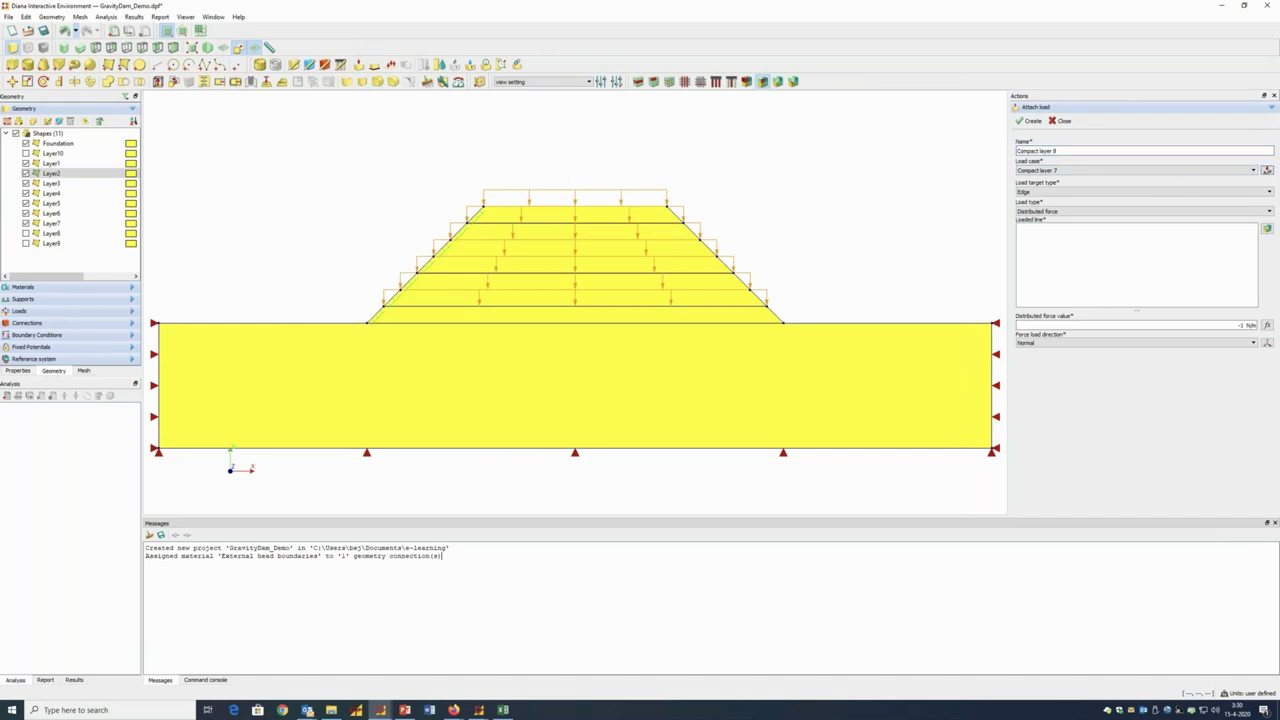
Attach distributed loads to the Layer8 and Layer9 top edges in their Compact layer load cases
{"action": "left_click", "coordinate": [1267, 170]}
{"action": "left_click", "coordinate": [1166, 210]}
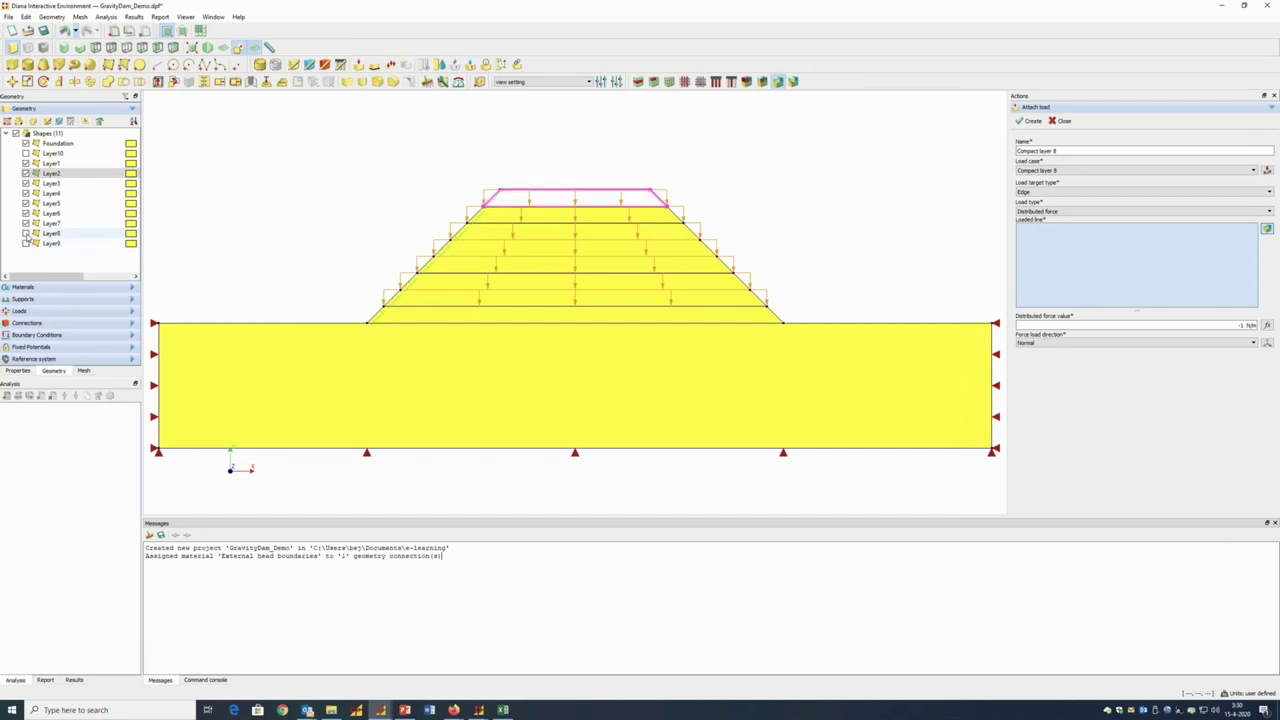
{"action": "left_click_drag", "start_coordinate": [486, 181], "coordinate": [668, 195]}
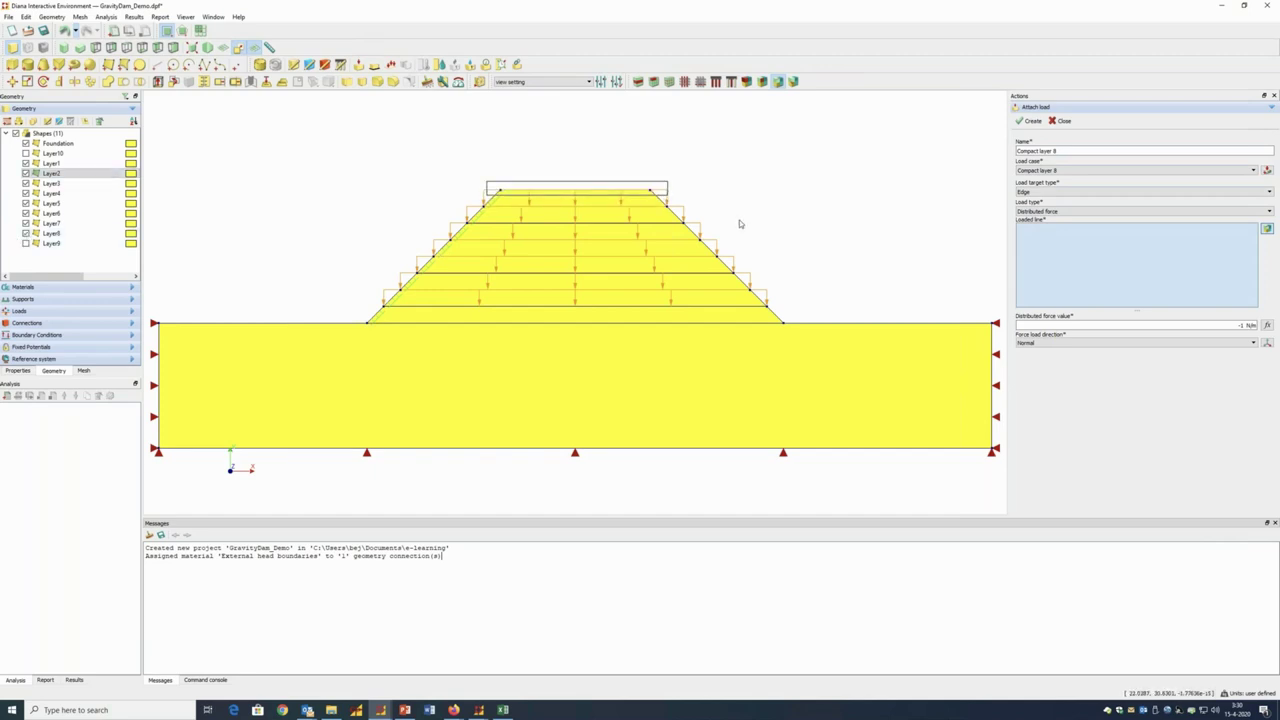
{"action": "left_click", "coordinate": [1030, 120]}
{"action": "type", "text": "C"}
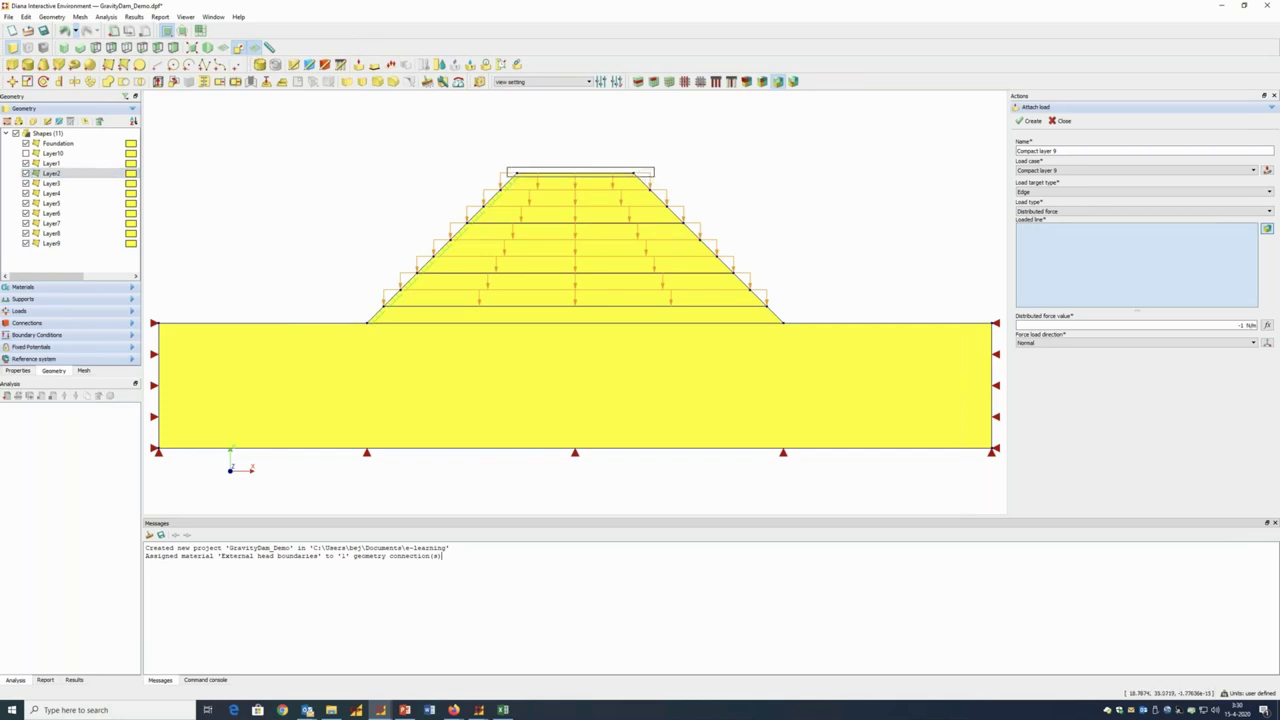
{"action": "left_click", "coordinate": [651, 175]}
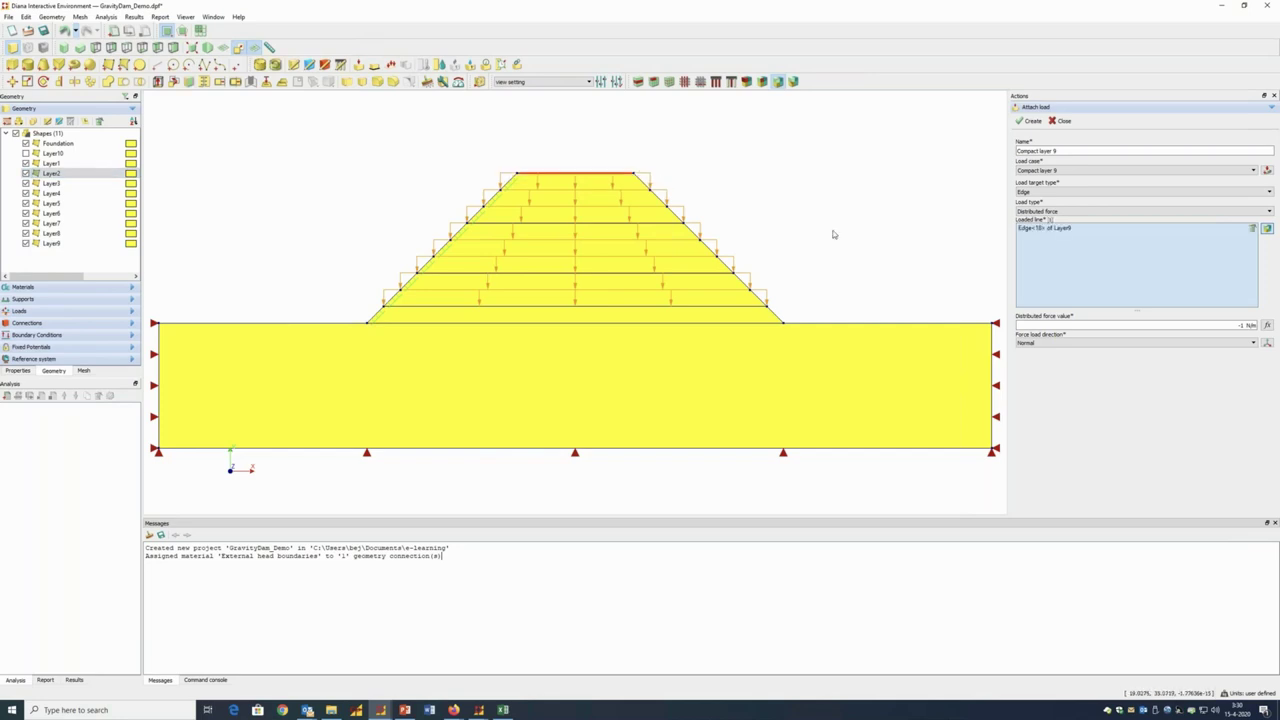
{"action": "left_click", "coordinate": [1027, 121]}
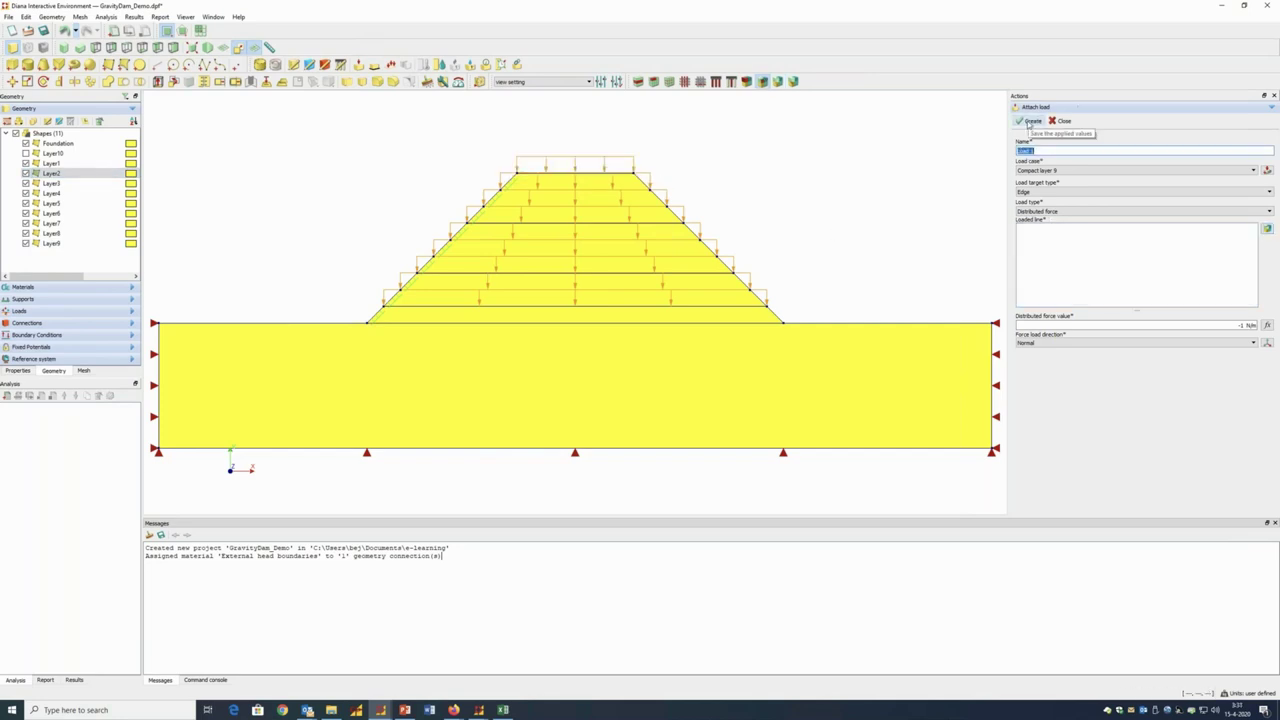
Add load case Compact layer 10, show Layer10, and load its top edge
{"action": "type", "text": "Compact layer 10"}
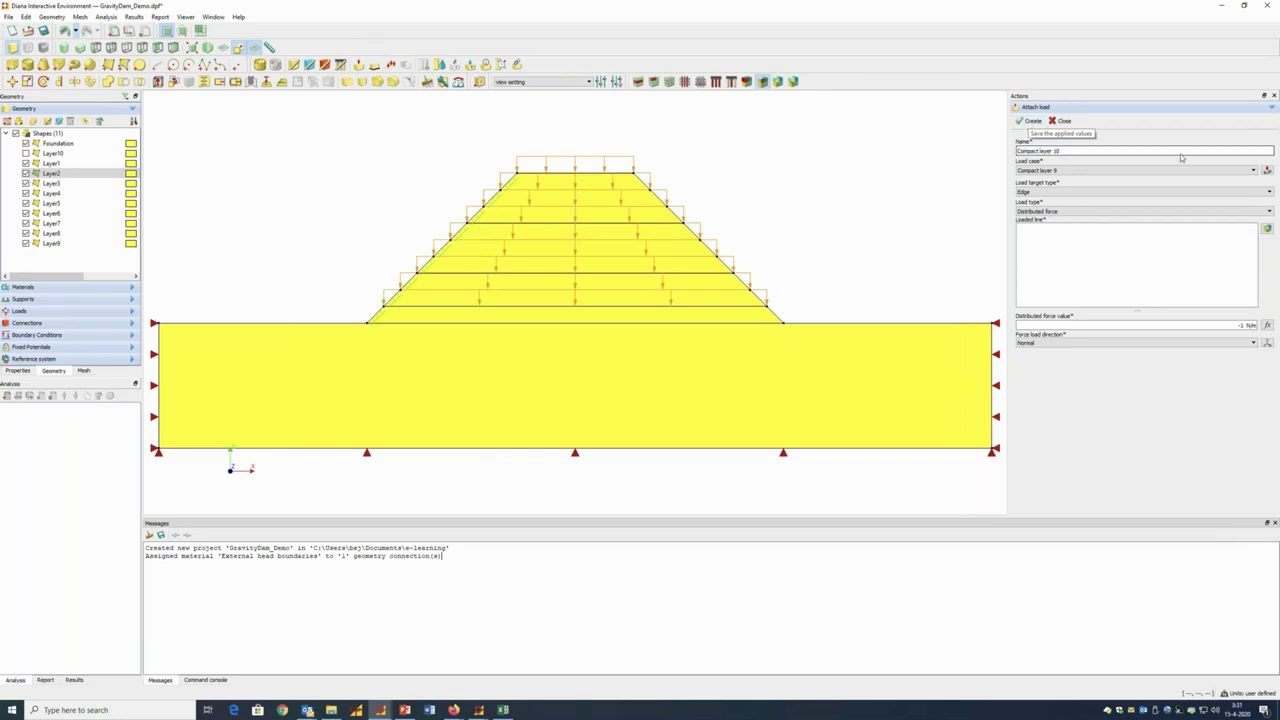
{"action": "left_click", "coordinate": [1266, 170]}
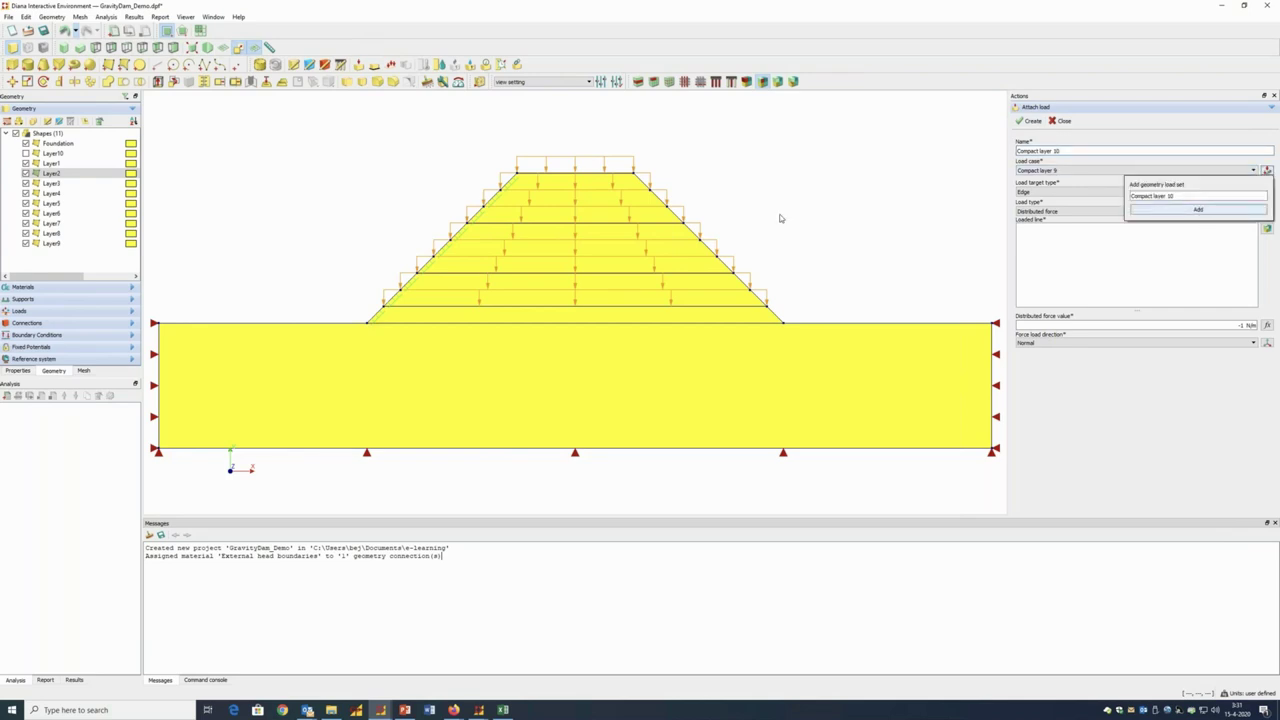
{"action": "key", "text": "Return"}
{"action": "left_click", "coordinate": [26, 153]}
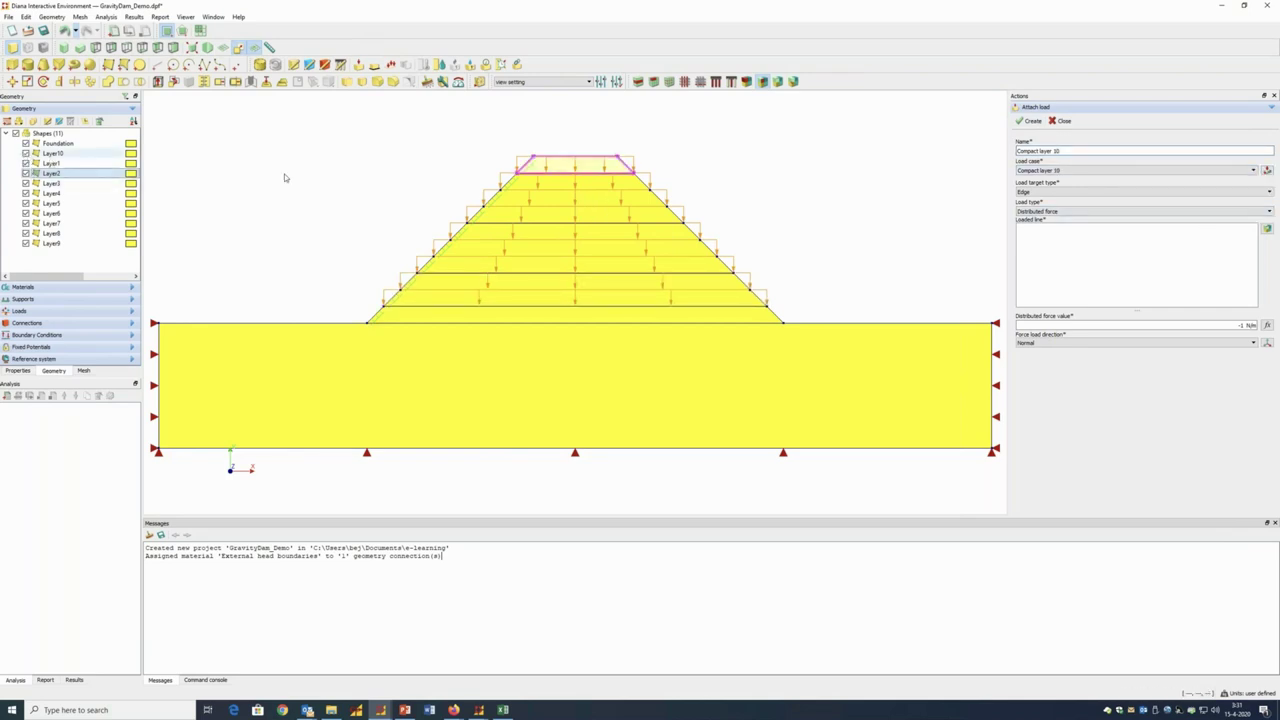
{"action": "left_click_drag", "start_coordinate": [512, 142], "coordinate": [645, 167]}
{"action": "left_click", "coordinate": [1060, 252]}
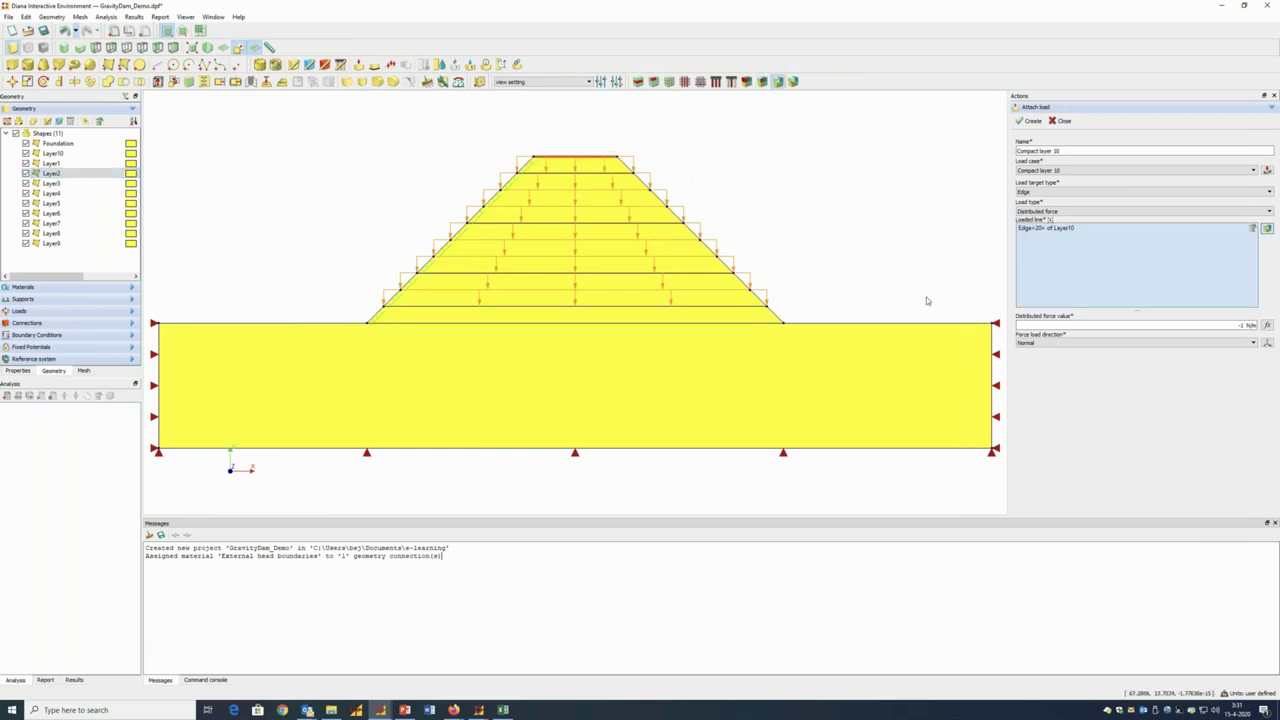
{"action": "left_click", "coordinate": [1030, 120]}
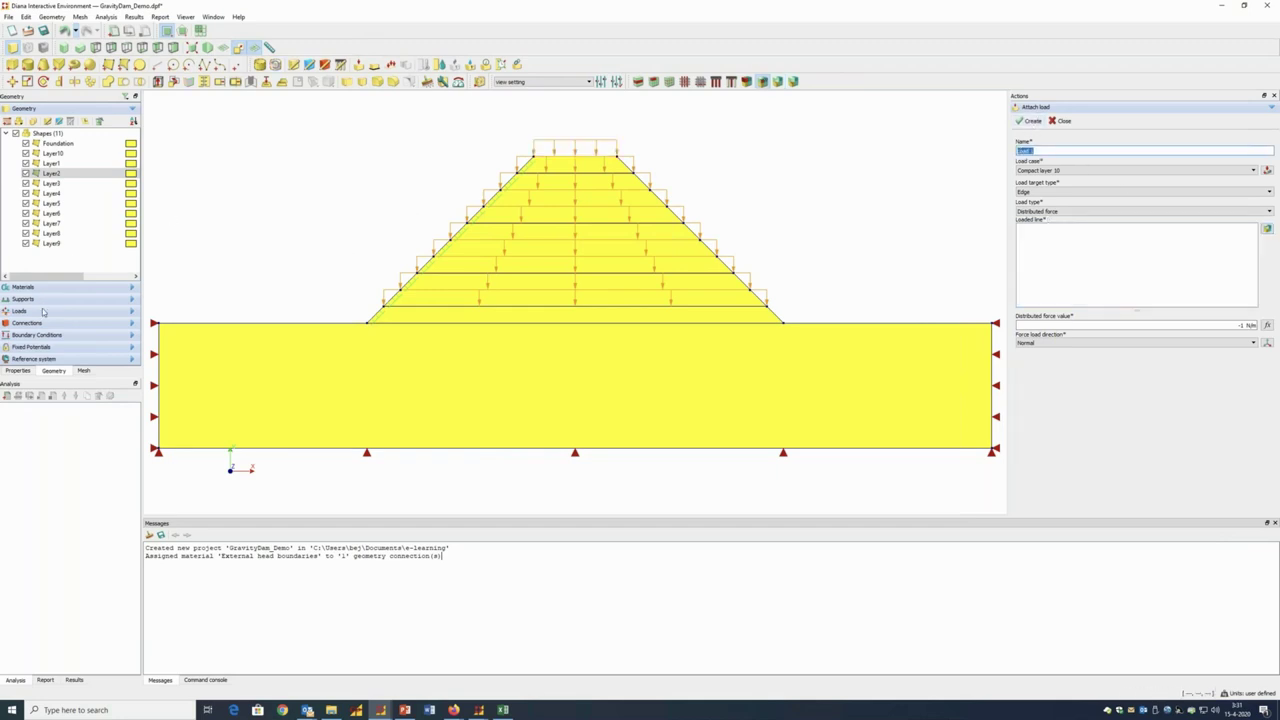
Rename load case 'Copact layer 5' to 'Compact layer 5' under Loads > Cases
{"action": "left_click", "coordinate": [19, 311]}
{"action": "left_click", "coordinate": [6, 169]}
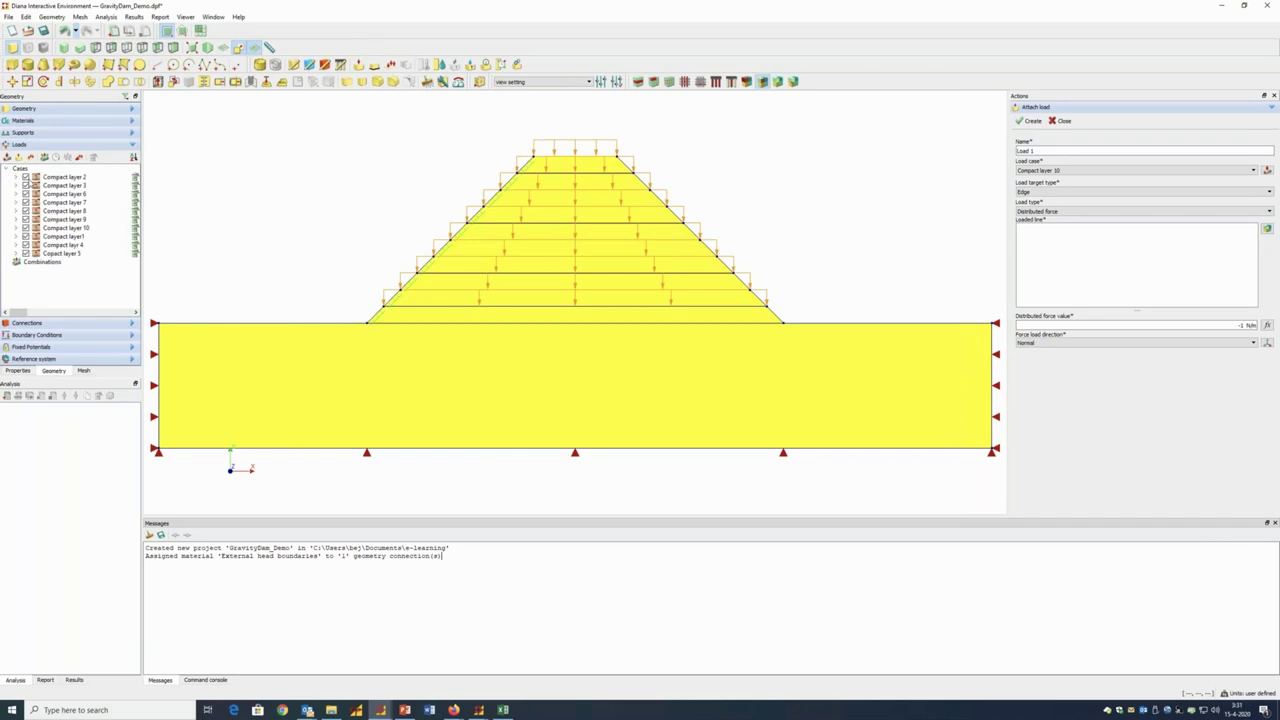
{"action": "left_click", "coordinate": [65, 254]}
{"action": "right_click", "coordinate": [65, 254]}
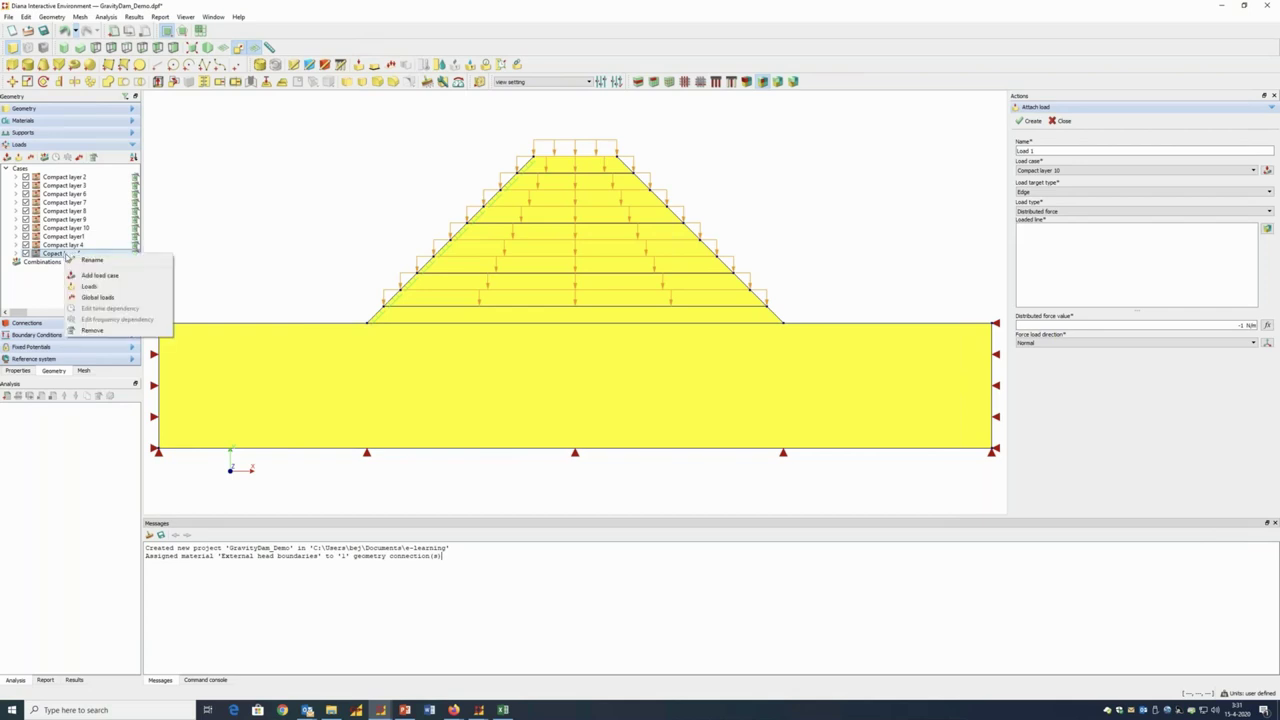
{"action": "left_click", "coordinate": [80, 261]}
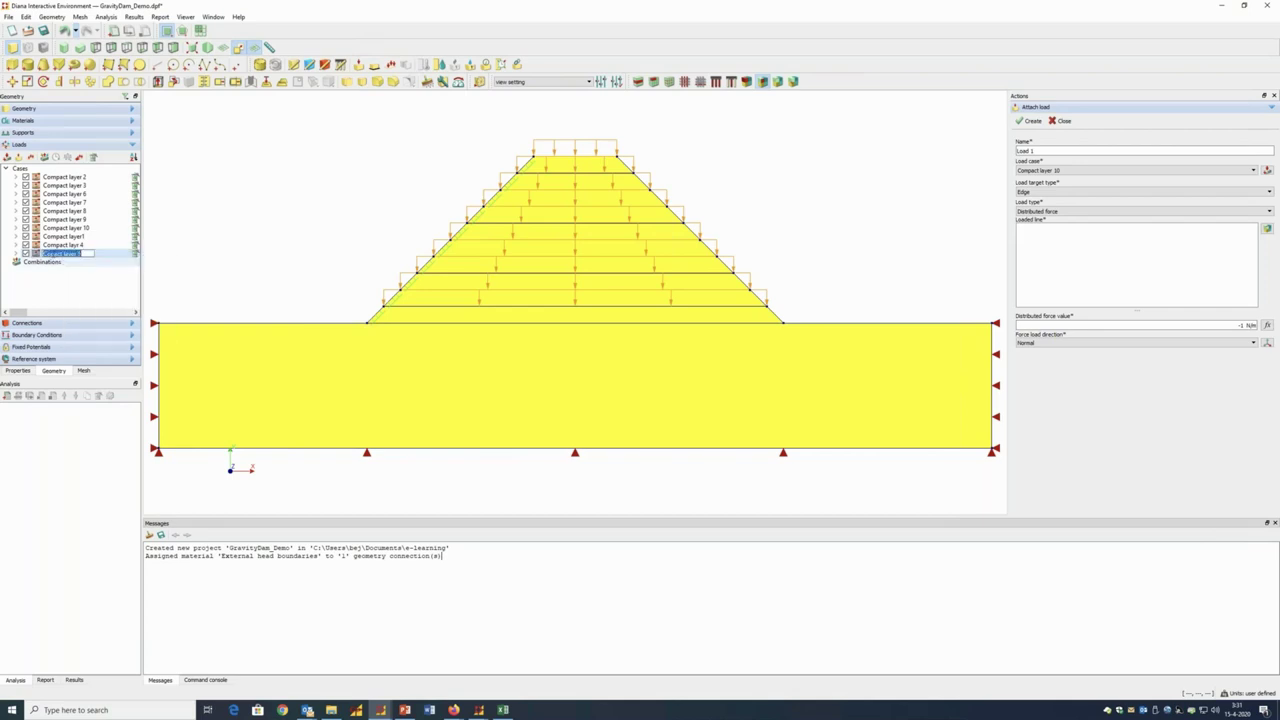
{"action": "left_click", "coordinate": [50, 254]}
{"action": "type", "text": "m"}
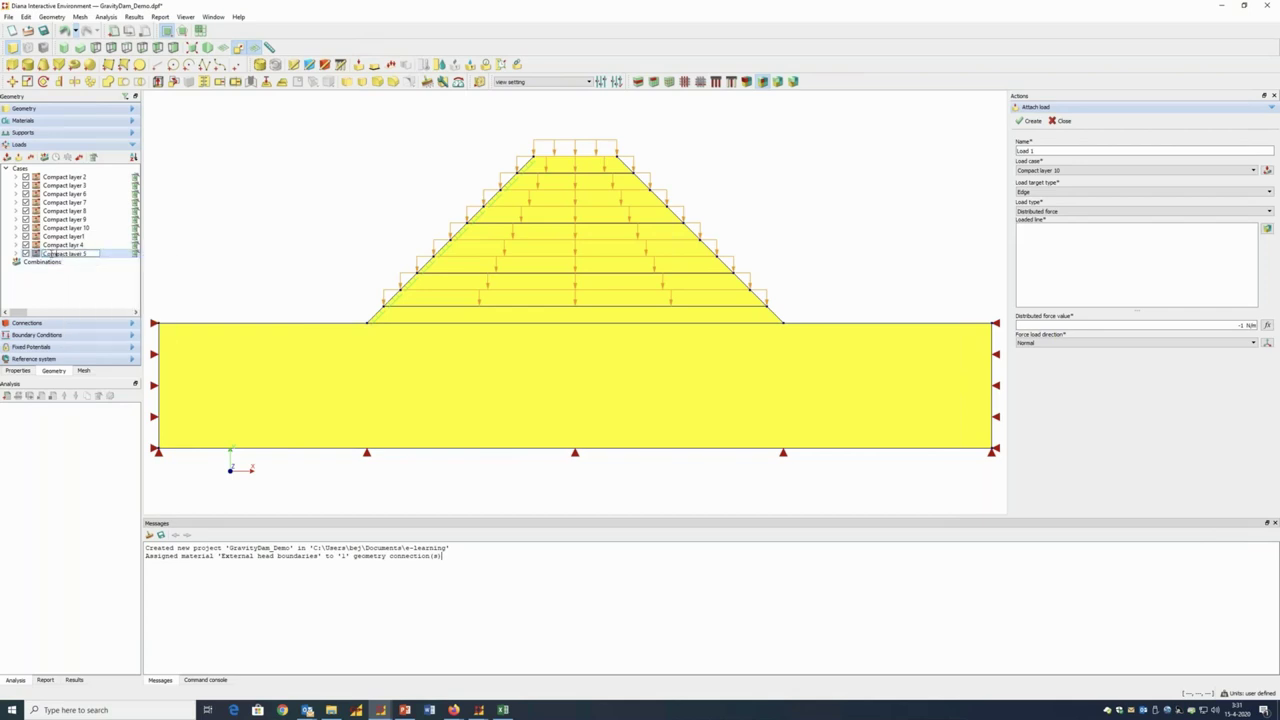
{"action": "left_click", "coordinate": [105, 298]}
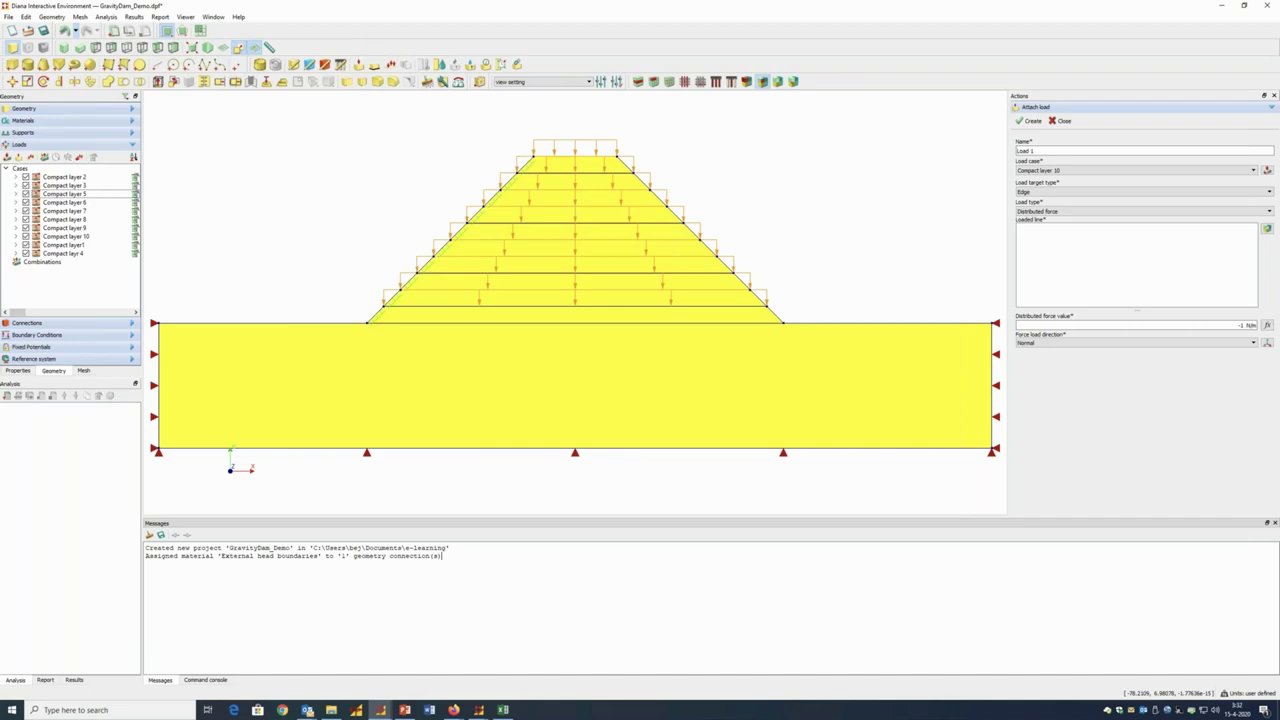
Import the Foundation and RCC materials from the Gravity-RockfillDam.dat library into the project
{"action": "left_click", "coordinate": [105, 121]}
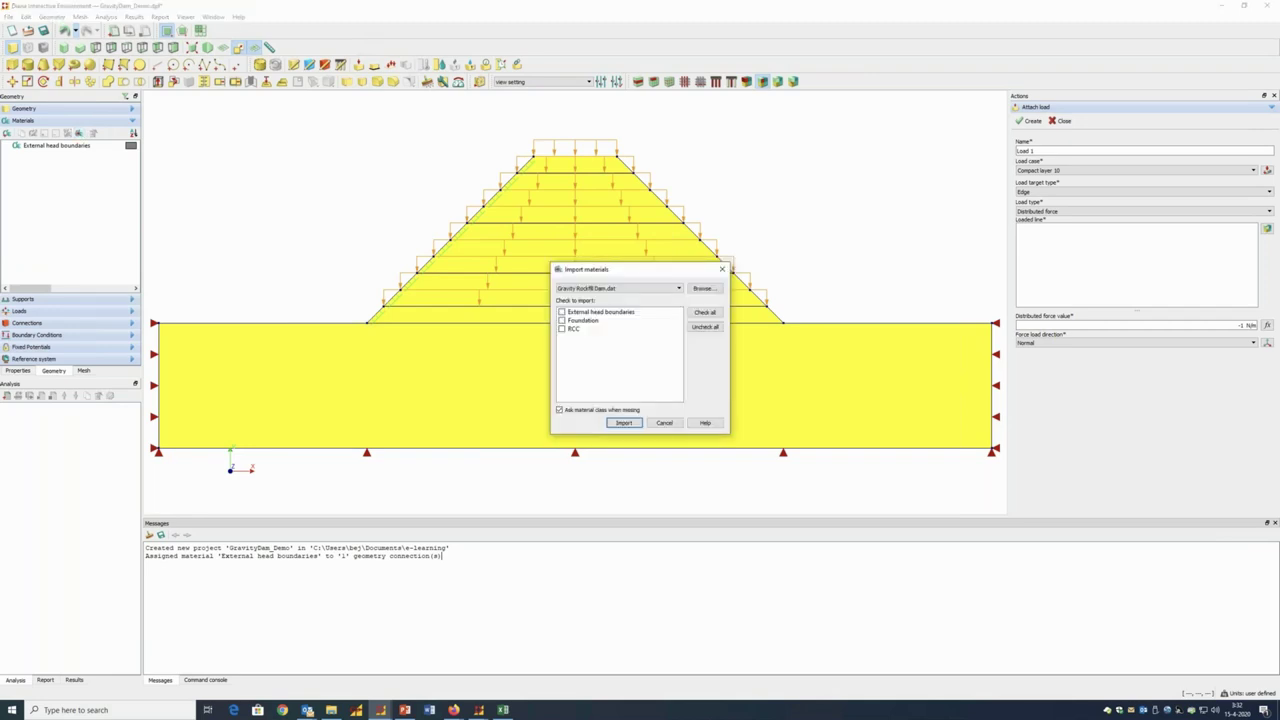
{"action": "left_click", "coordinate": [561, 320]}
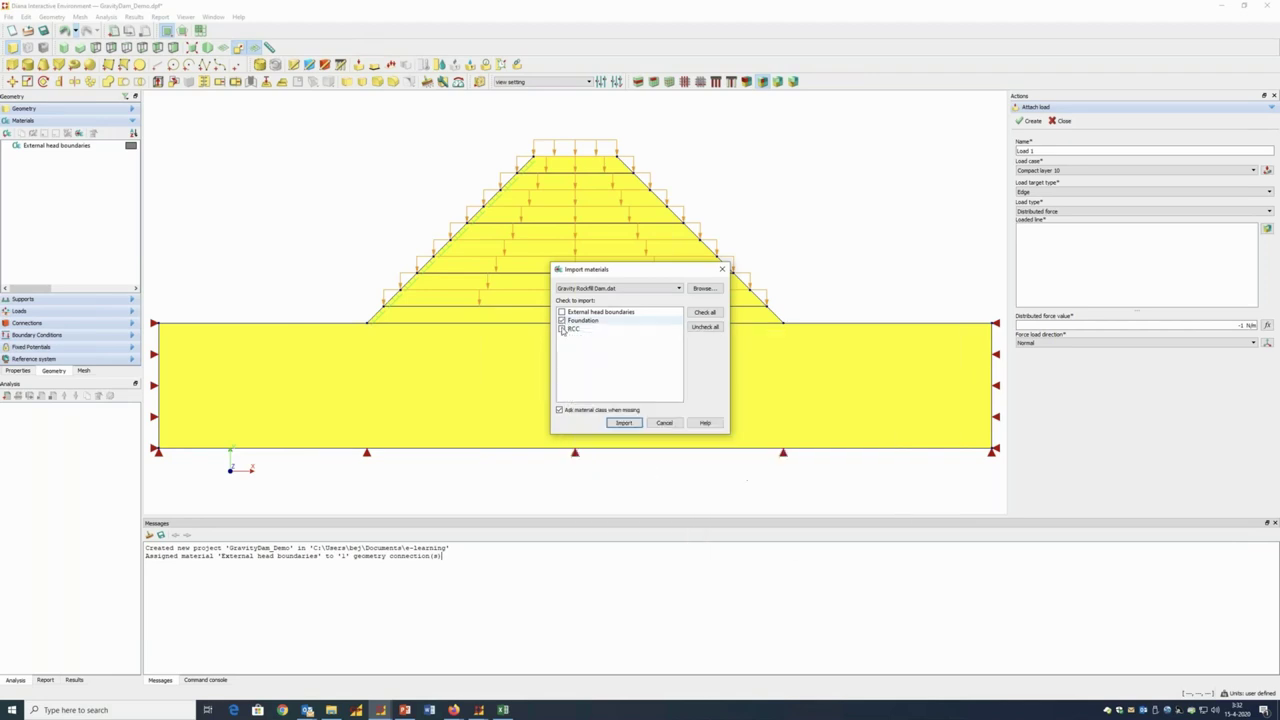
{"action": "left_click", "coordinate": [561, 328]}
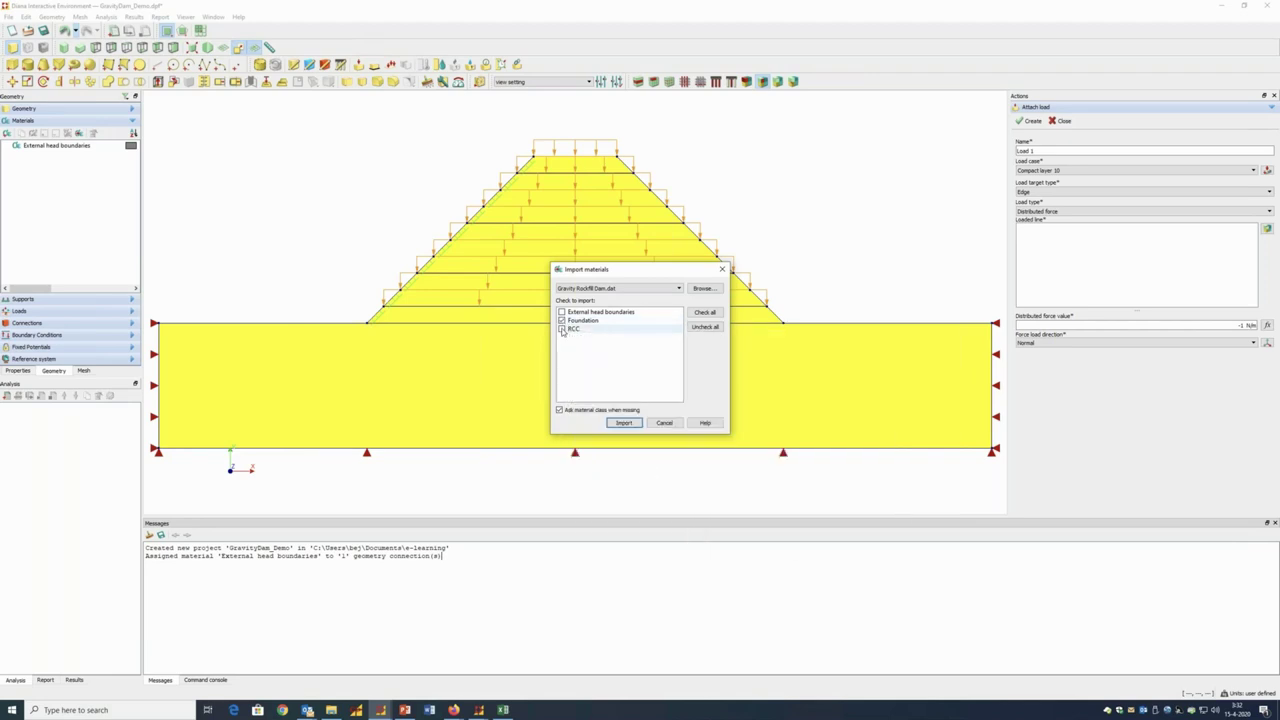
{"action": "left_click", "coordinate": [623, 423]}
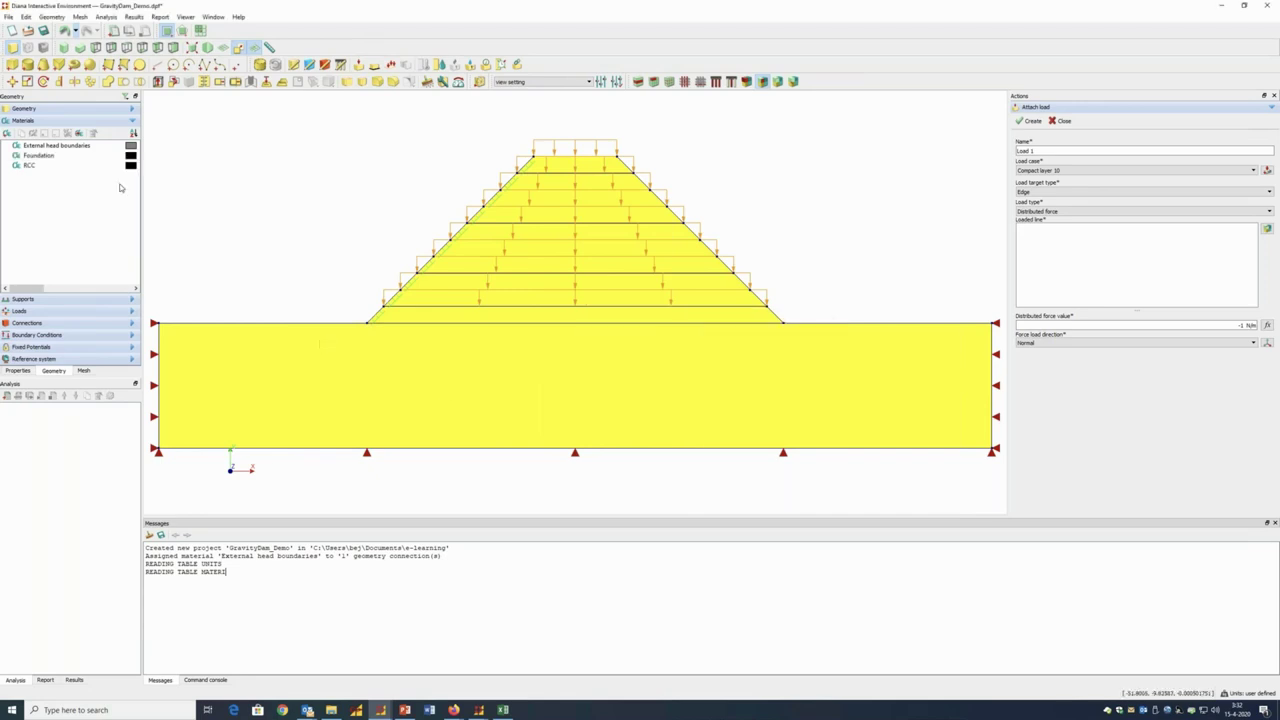
{"action": "left_click", "coordinate": [68, 156]}
{"action": "right_click", "coordinate": [70, 157]}
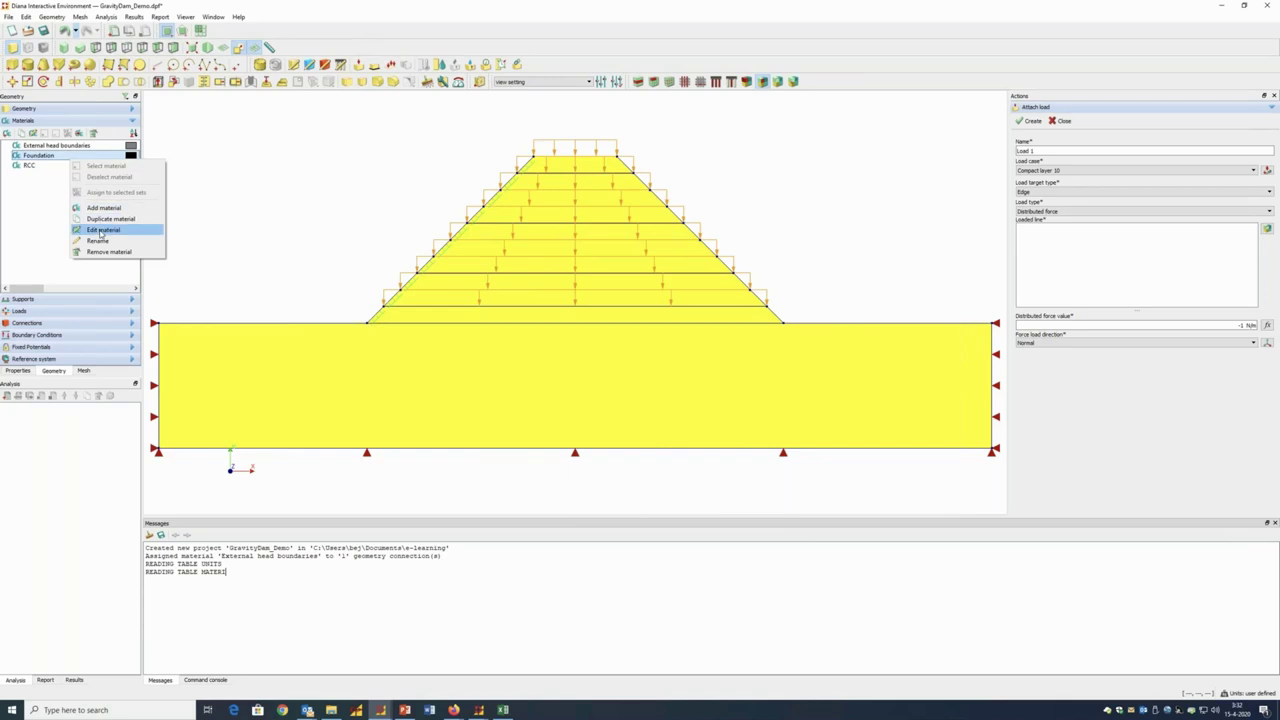
{"action": "left_click", "coordinate": [102, 231]}
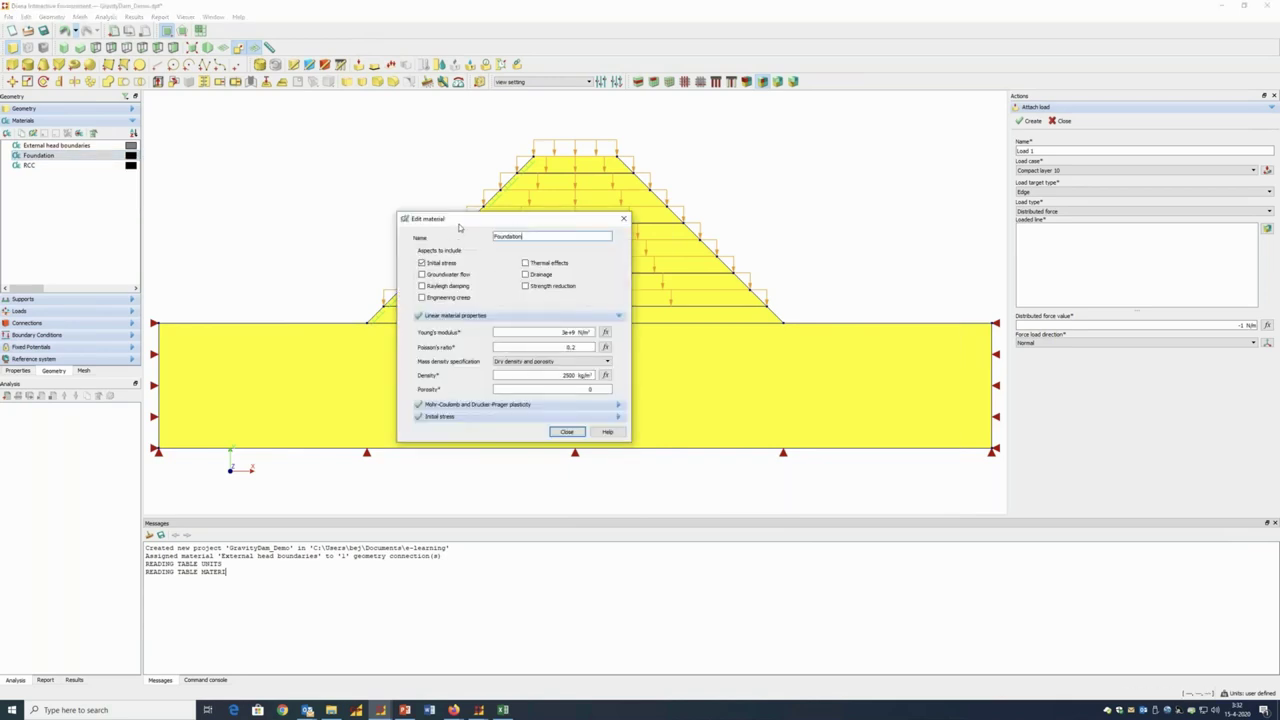
{"action": "left_click_drag", "start_coordinate": [460, 219], "coordinate": [467, 141]}
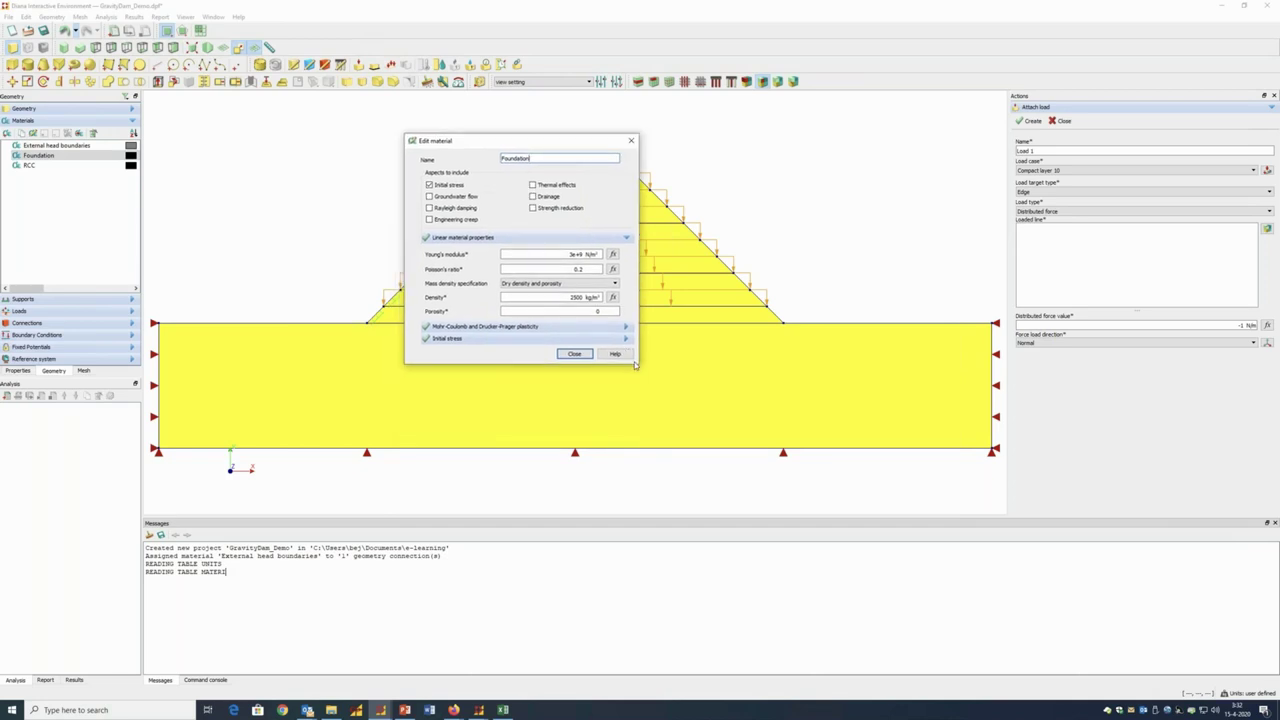
{"action": "left_click_drag", "start_coordinate": [637, 367], "coordinate": [712, 450]}
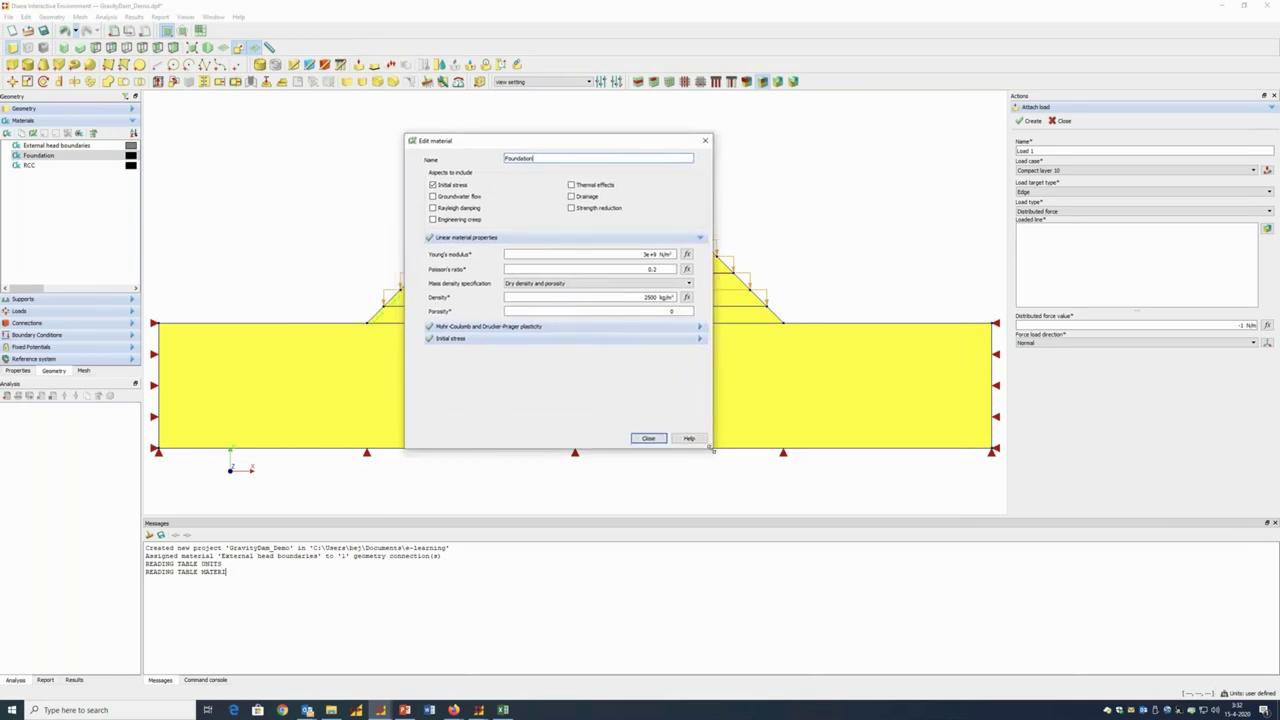
{"action": "left_click", "coordinate": [699, 328]}
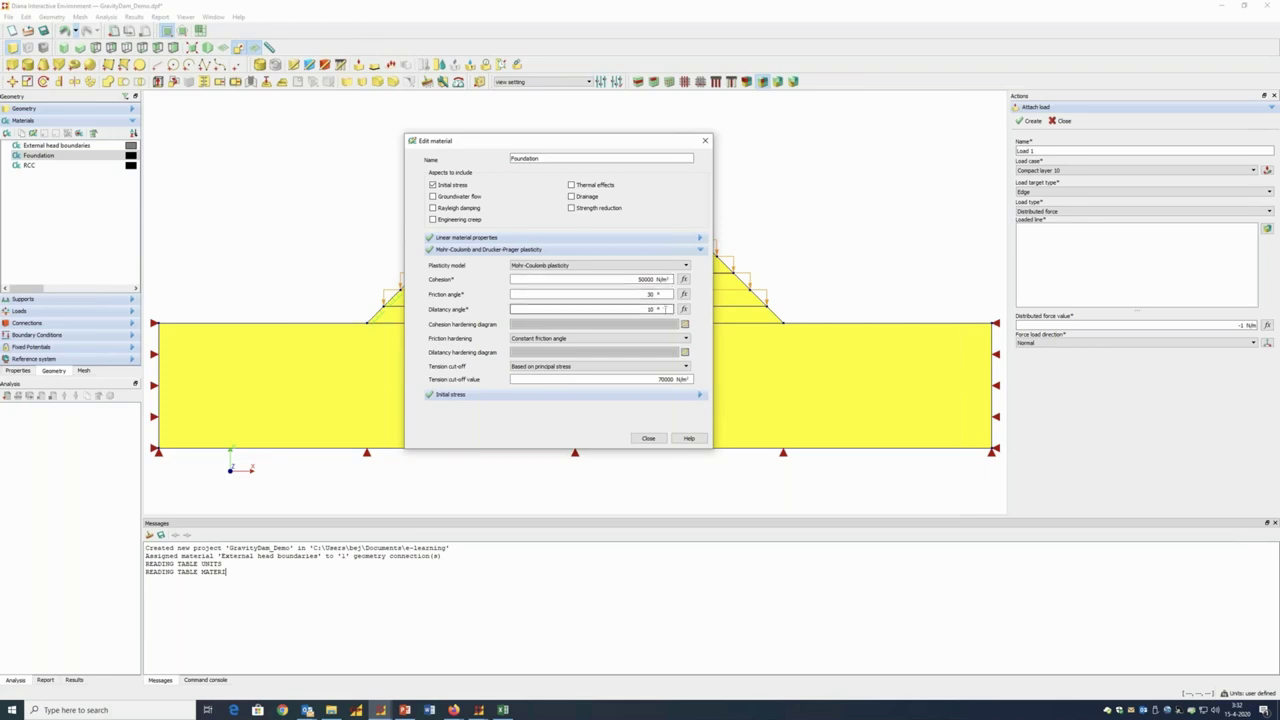
{"action": "left_click", "coordinate": [697, 398]}
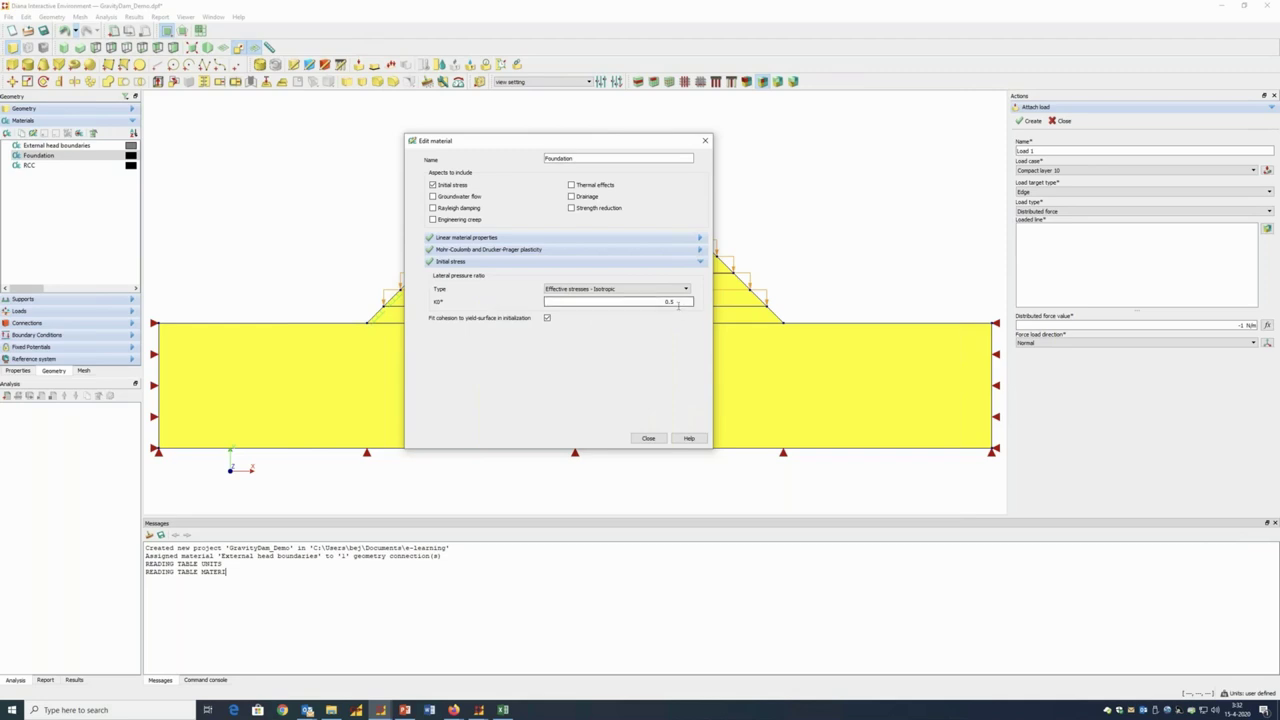
{"action": "left_click", "coordinate": [649, 439]}
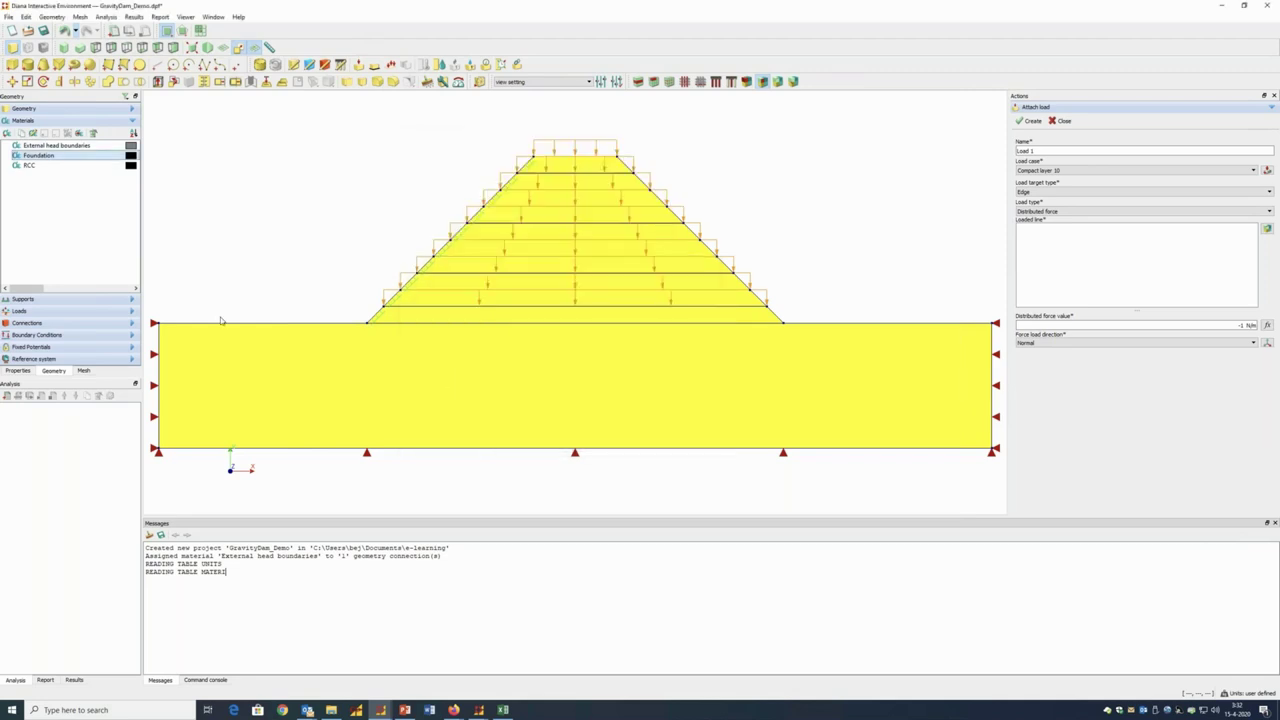
Open the RCC material editor and review its Modified Cam-Clay plasticity parameters
{"action": "right_click", "coordinate": [42, 166]}
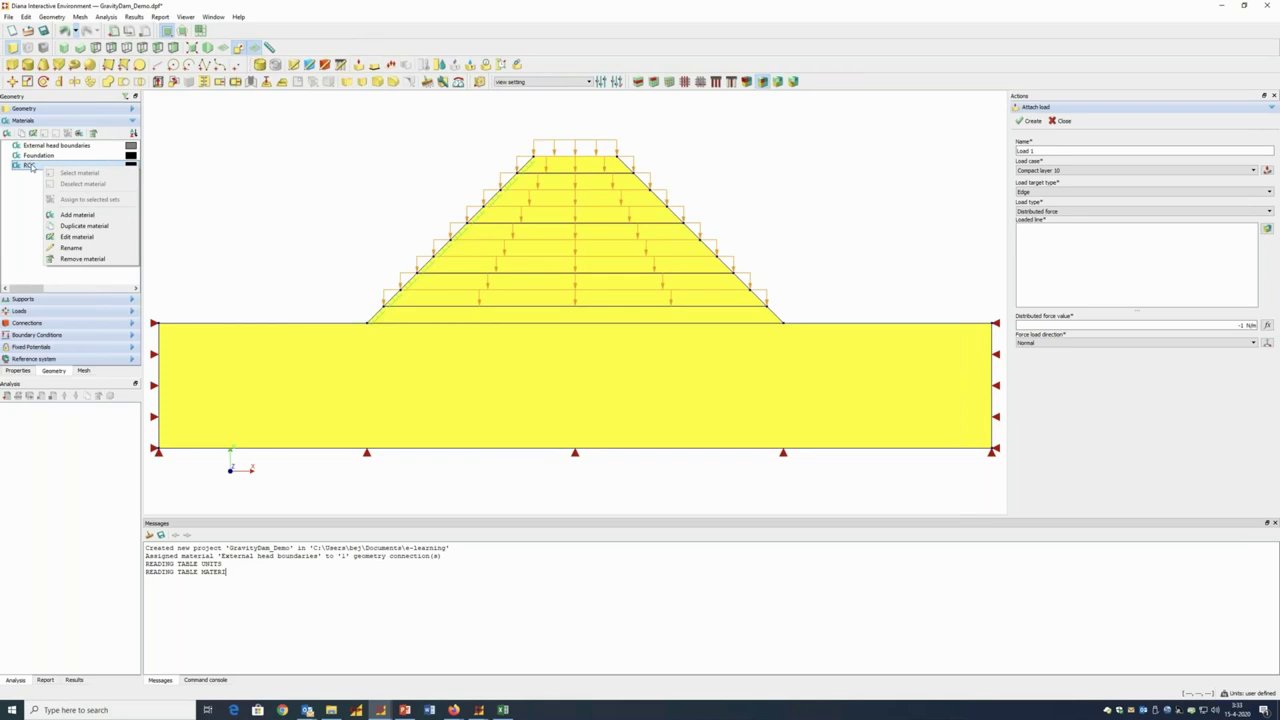
{"action": "left_click", "coordinate": [72, 238]}
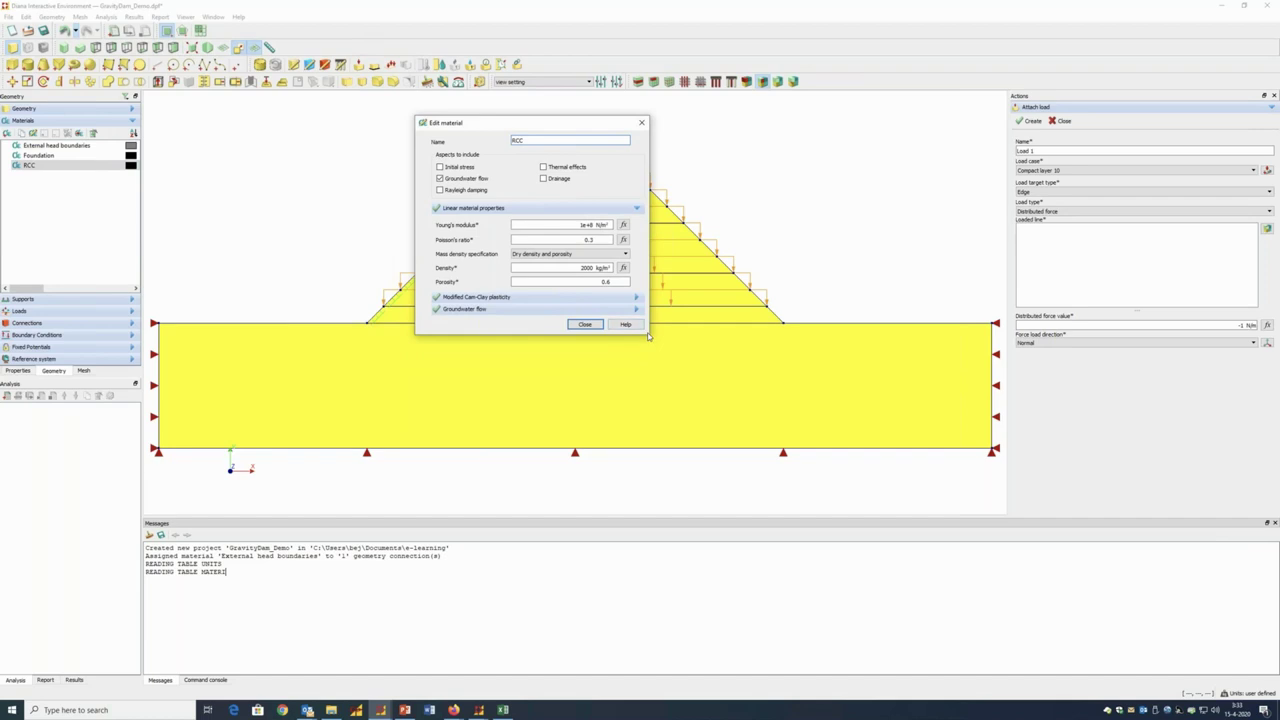
{"action": "left_click_drag", "start_coordinate": [649, 334], "coordinate": [772, 400]}
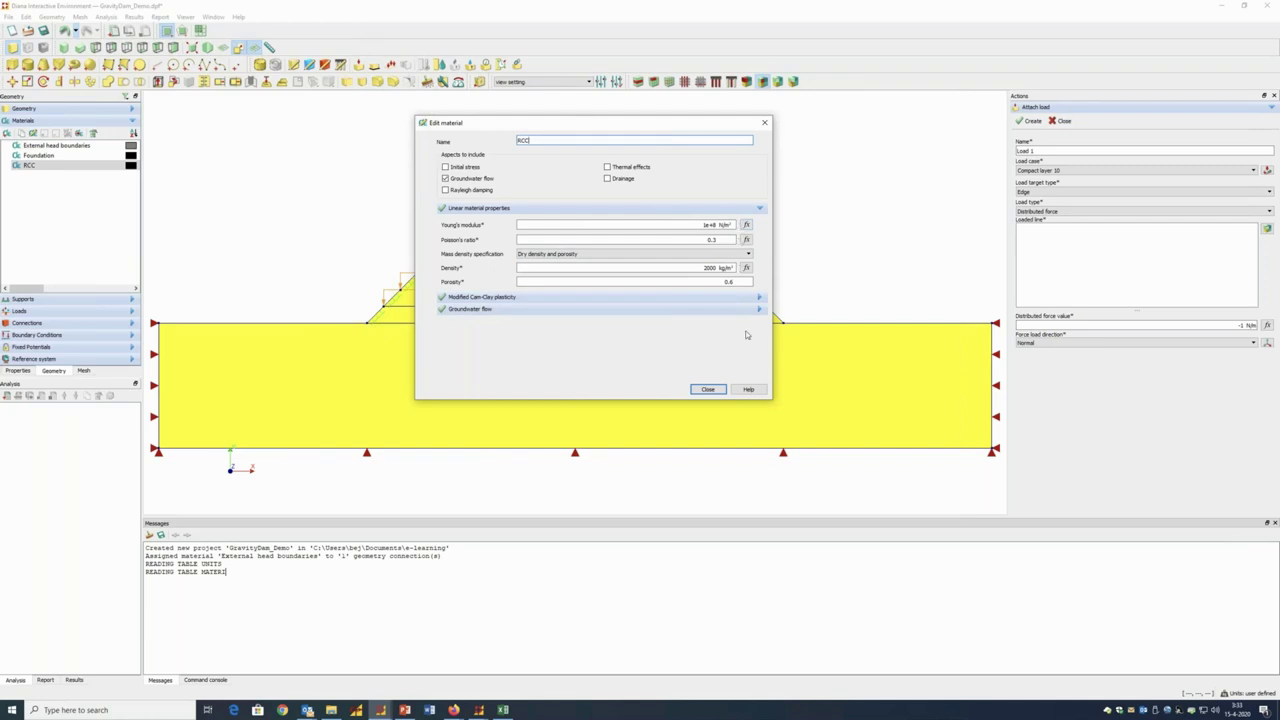
{"action": "left_click", "coordinate": [758, 299]}
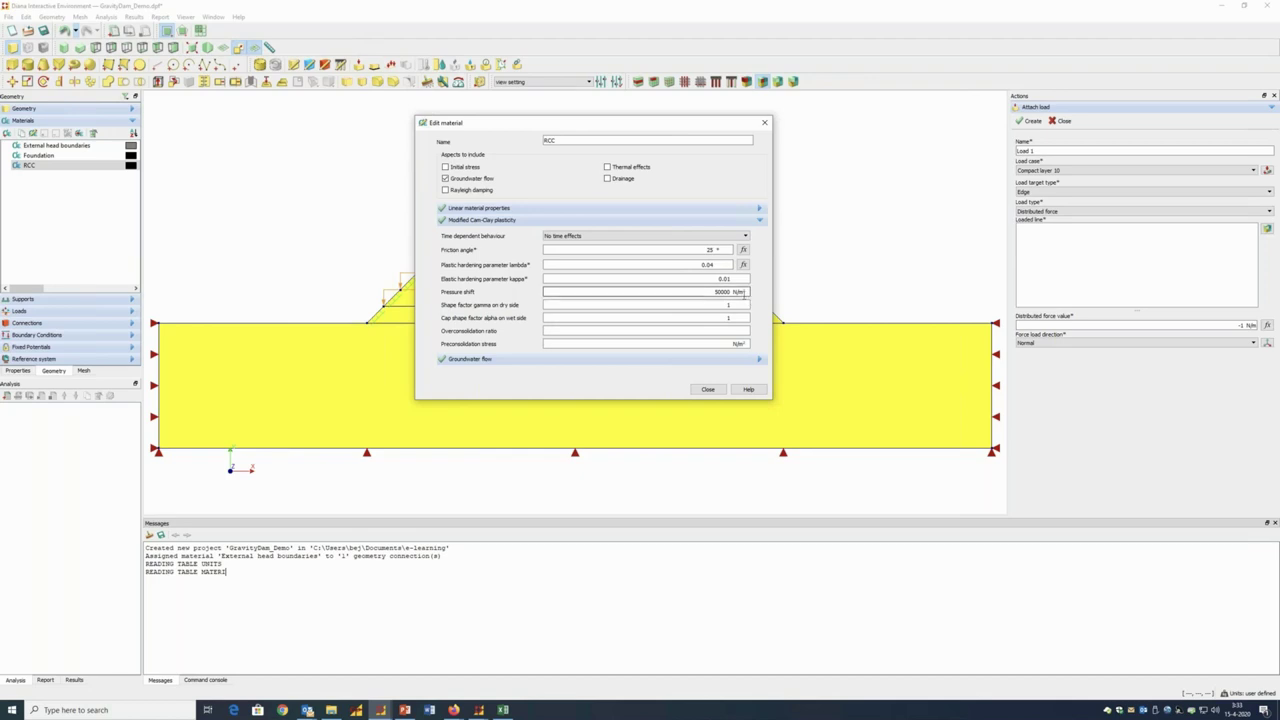
Set RCC's hydraulic conductivity to Pressure head dependent, check its tables, and close the editor
{"action": "left_click", "coordinate": [758, 360]}
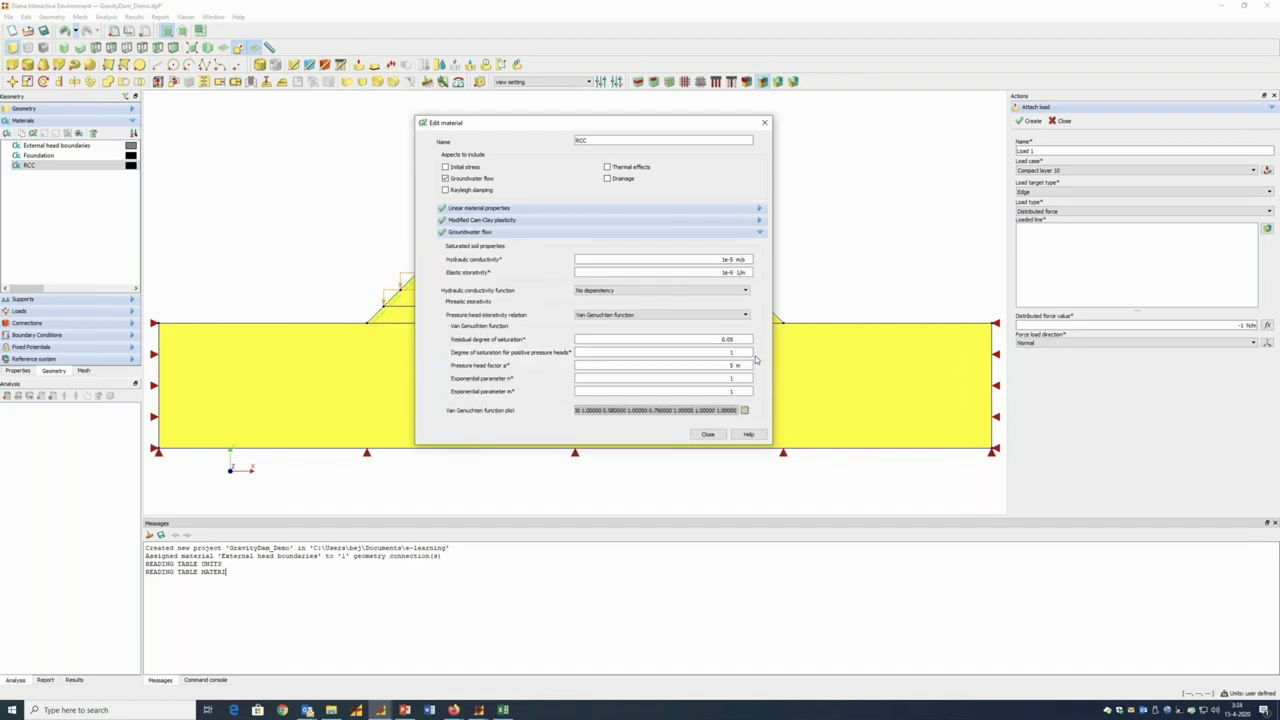
{"action": "left_click", "coordinate": [745, 291]}
{"action": "left_click", "coordinate": [710, 306]}
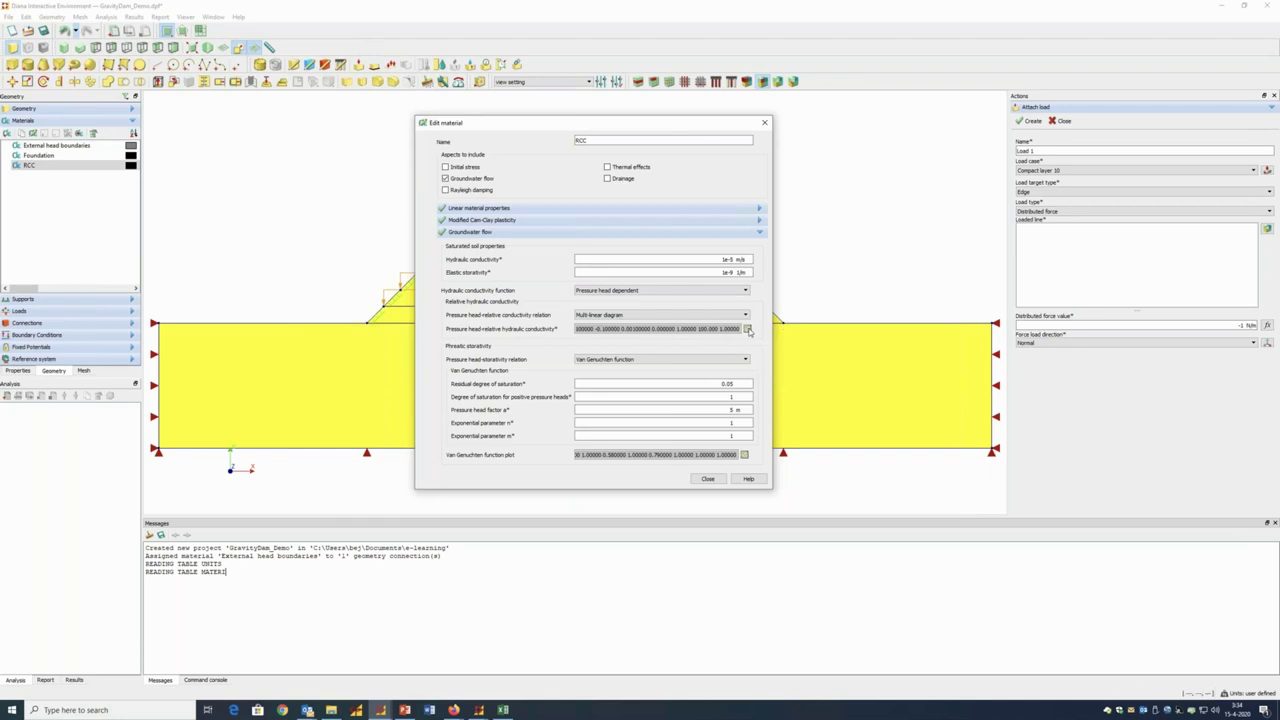
{"action": "left_click", "coordinate": [747, 329]}
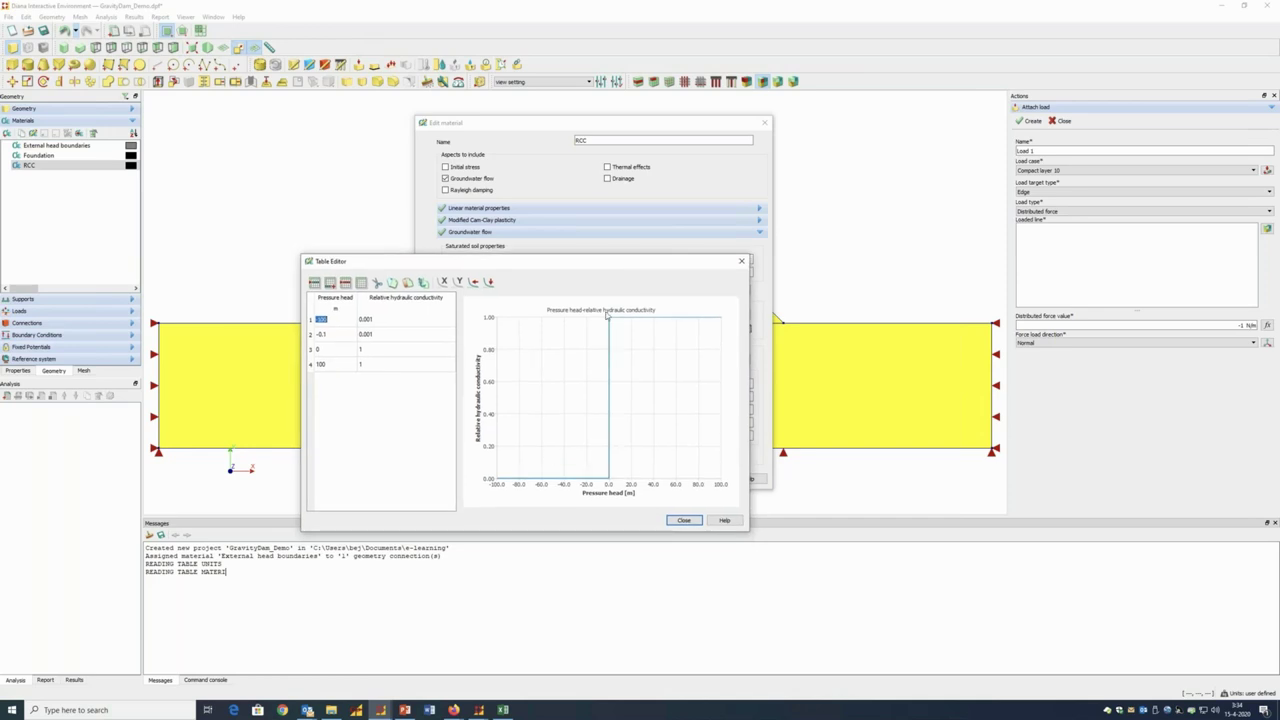
{"action": "left_click", "coordinate": [684, 521]}
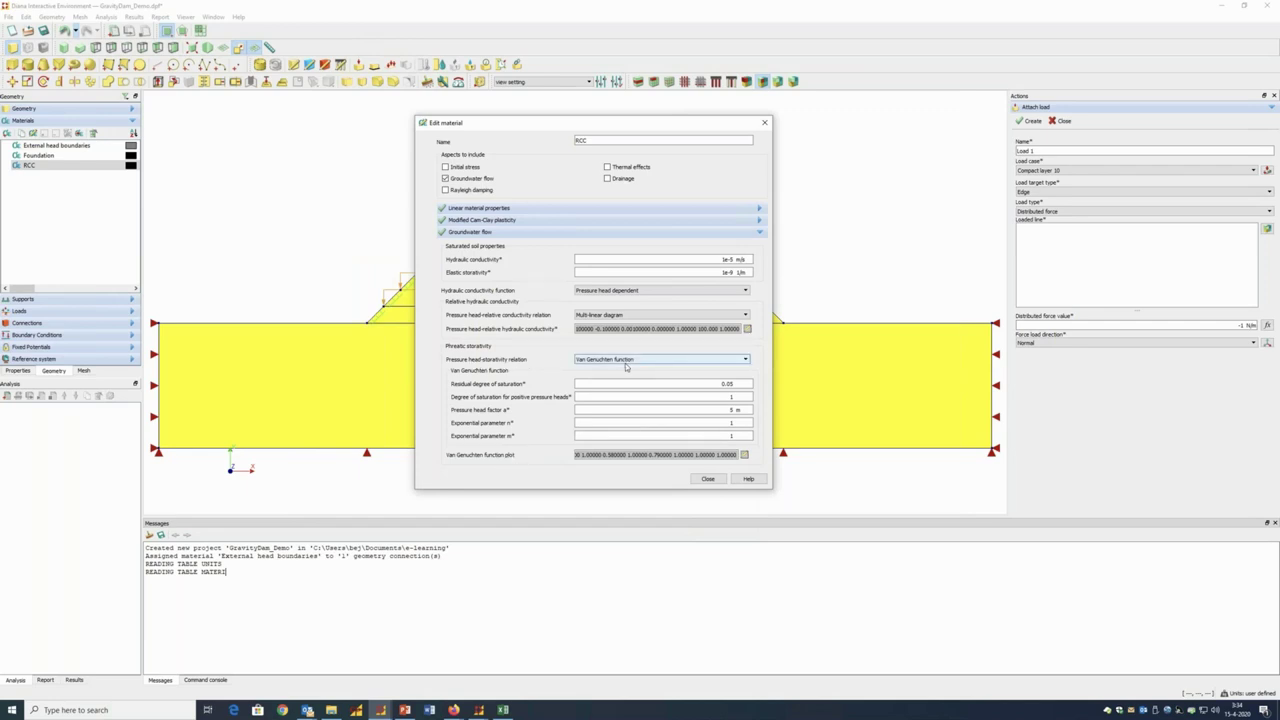
{"action": "left_click", "coordinate": [744, 455]}
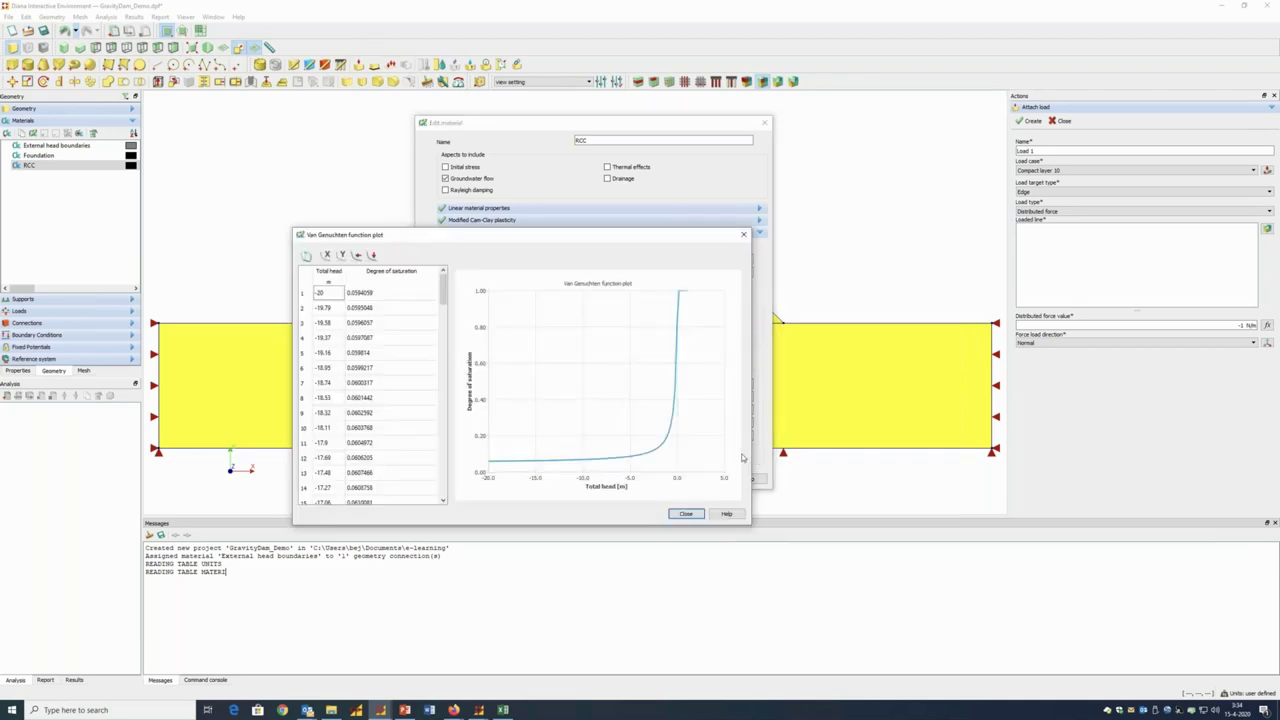
{"action": "left_click", "coordinate": [687, 514]}
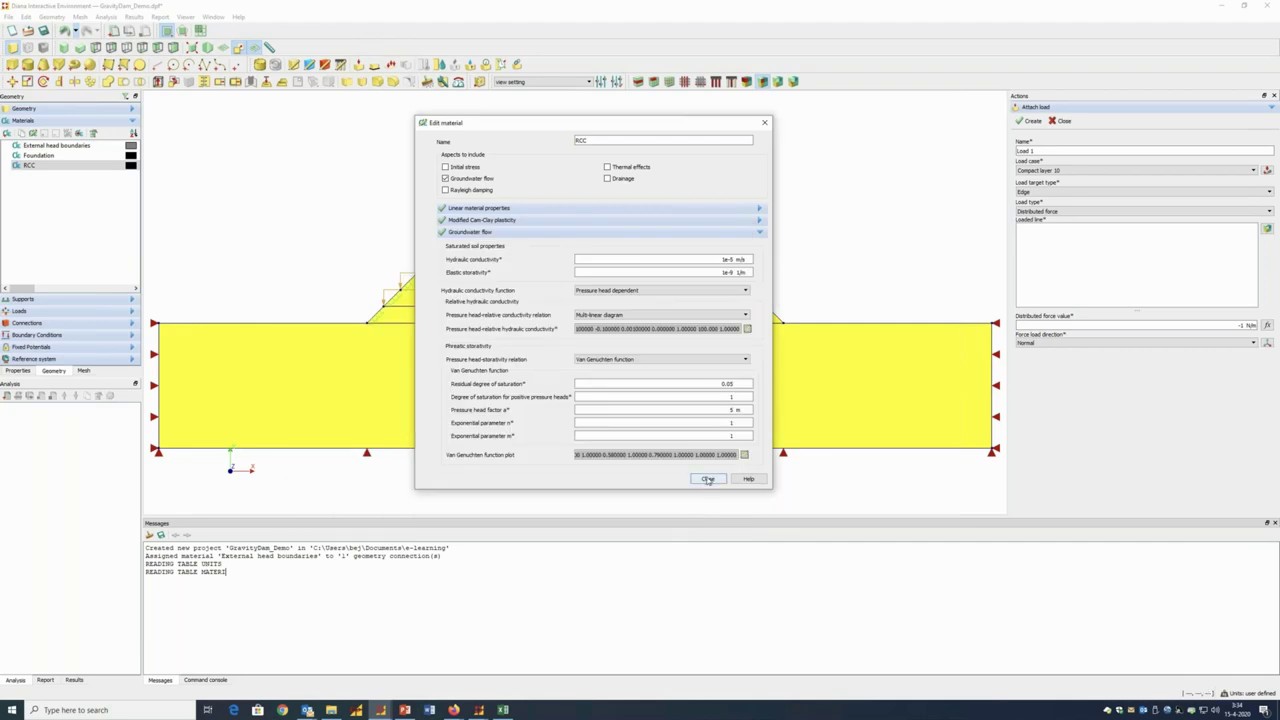
{"action": "left_click", "coordinate": [707, 479]}
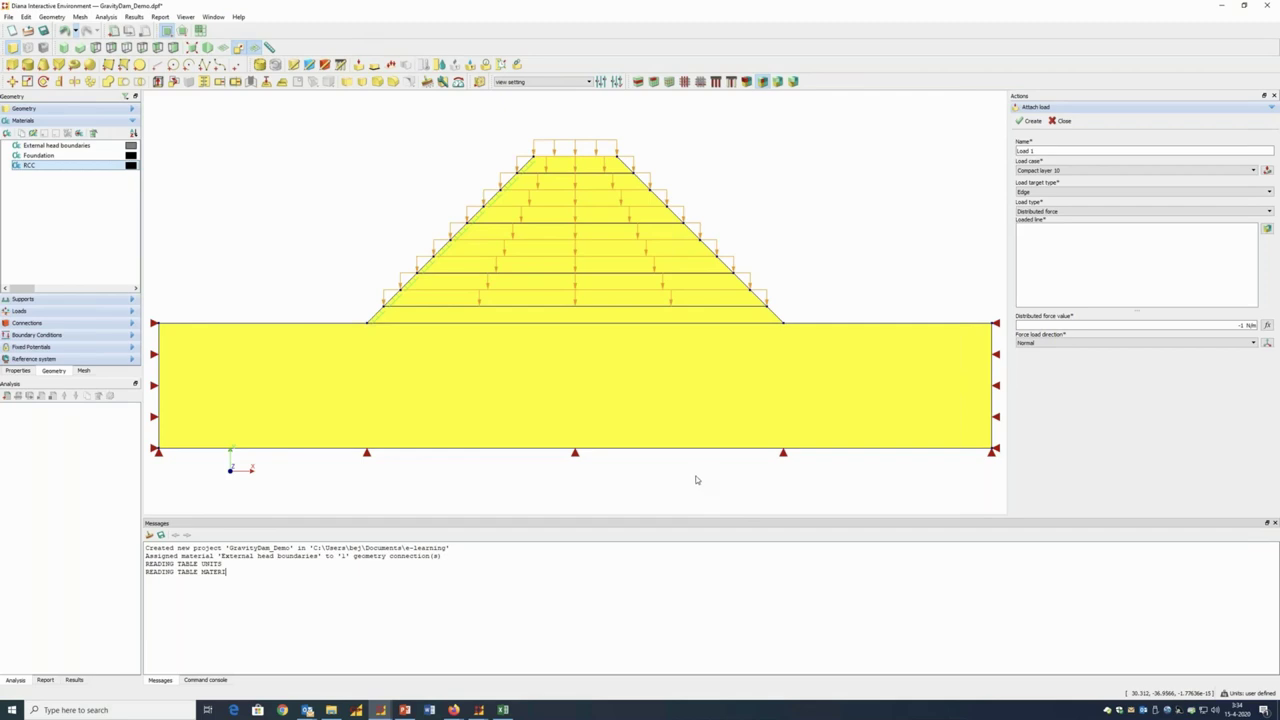
Assign the Foundation material to the foundation block as Regular Plane Strain elements
{"action": "left_click", "coordinate": [420, 186]}
{"action": "left_click", "coordinate": [746, 81]}
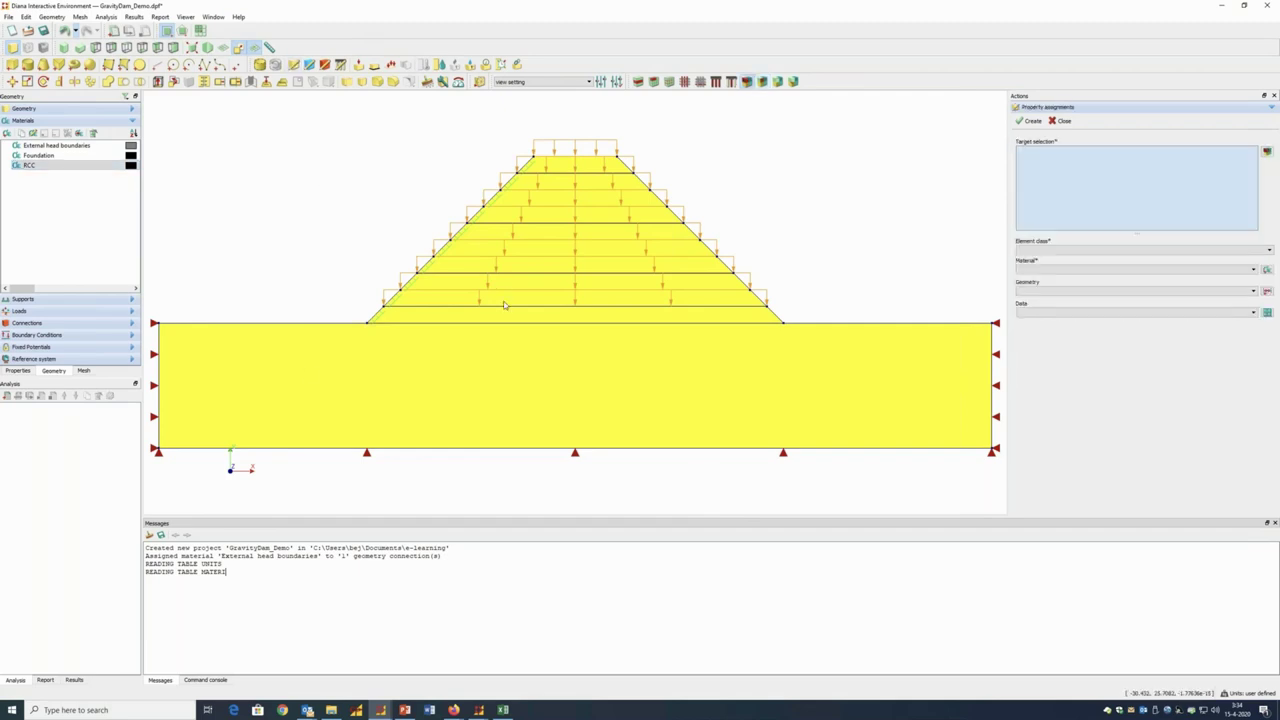
{"action": "left_click", "coordinate": [663, 403]}
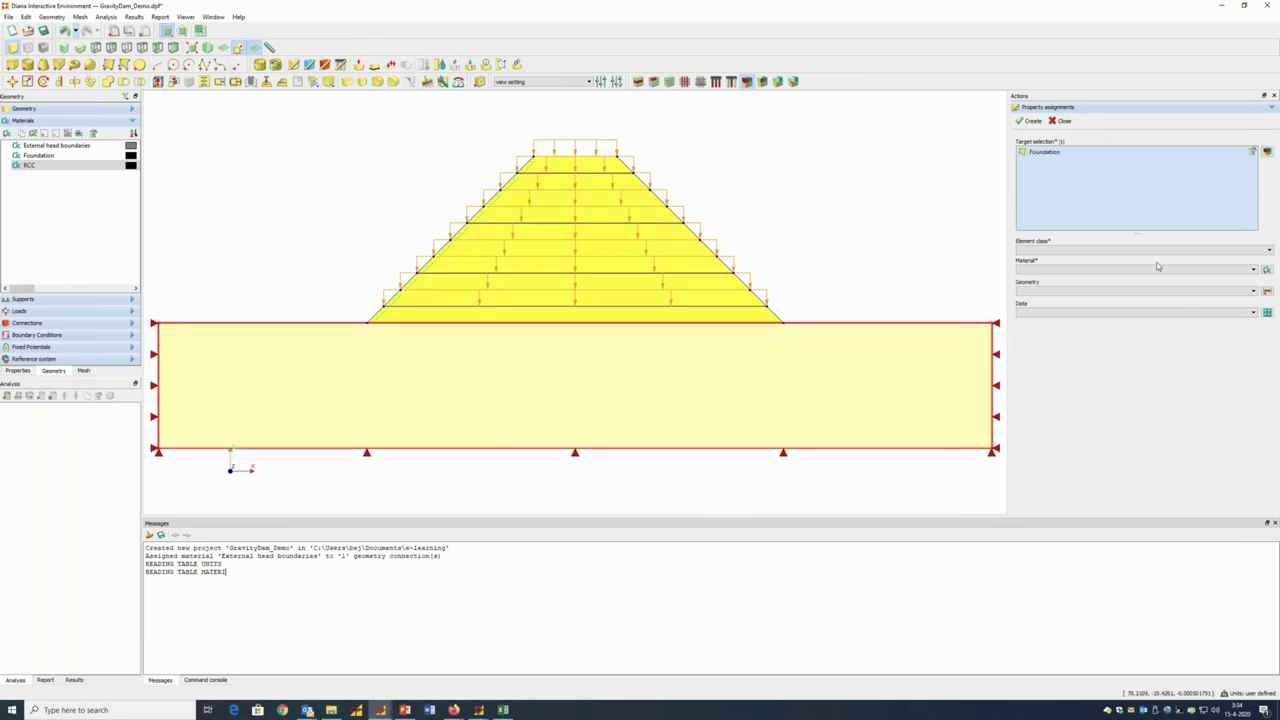
{"action": "left_click", "coordinate": [1086, 250]}
{"action": "left_click", "coordinate": [1090, 262]}
{"action": "left_click", "coordinate": [1080, 270]}
{"action": "left_click", "coordinate": [1078, 279]}
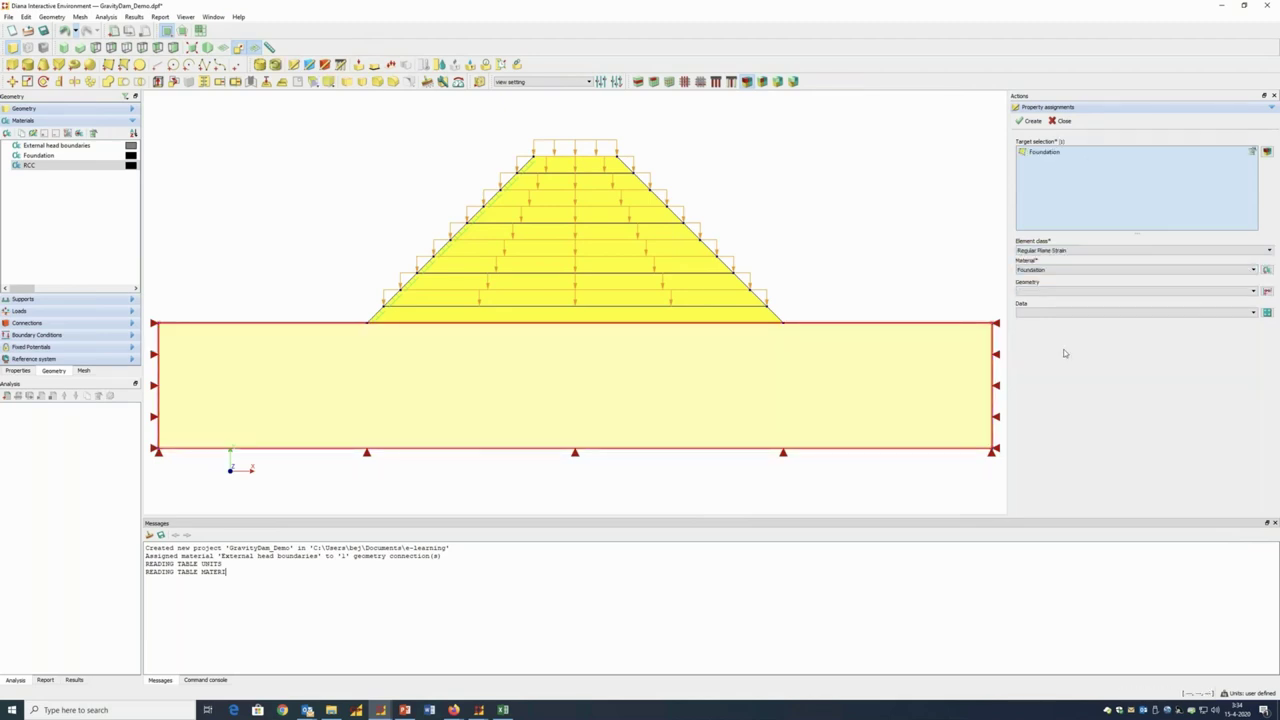
{"action": "left_click", "coordinate": [1032, 121]}
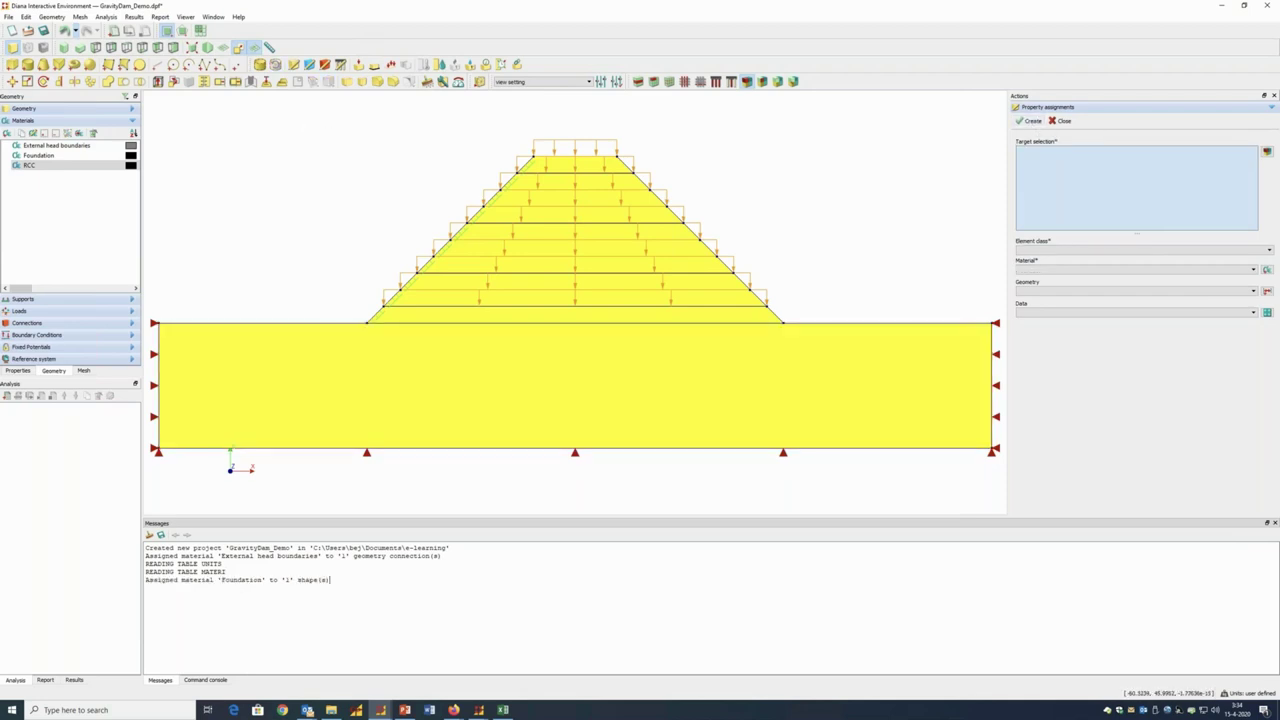
Assign RCC as Regular Plane Strain elements to all ten dam layers
{"action": "left_click_drag", "start_coordinate": [326, 128], "coordinate": [798, 344]}
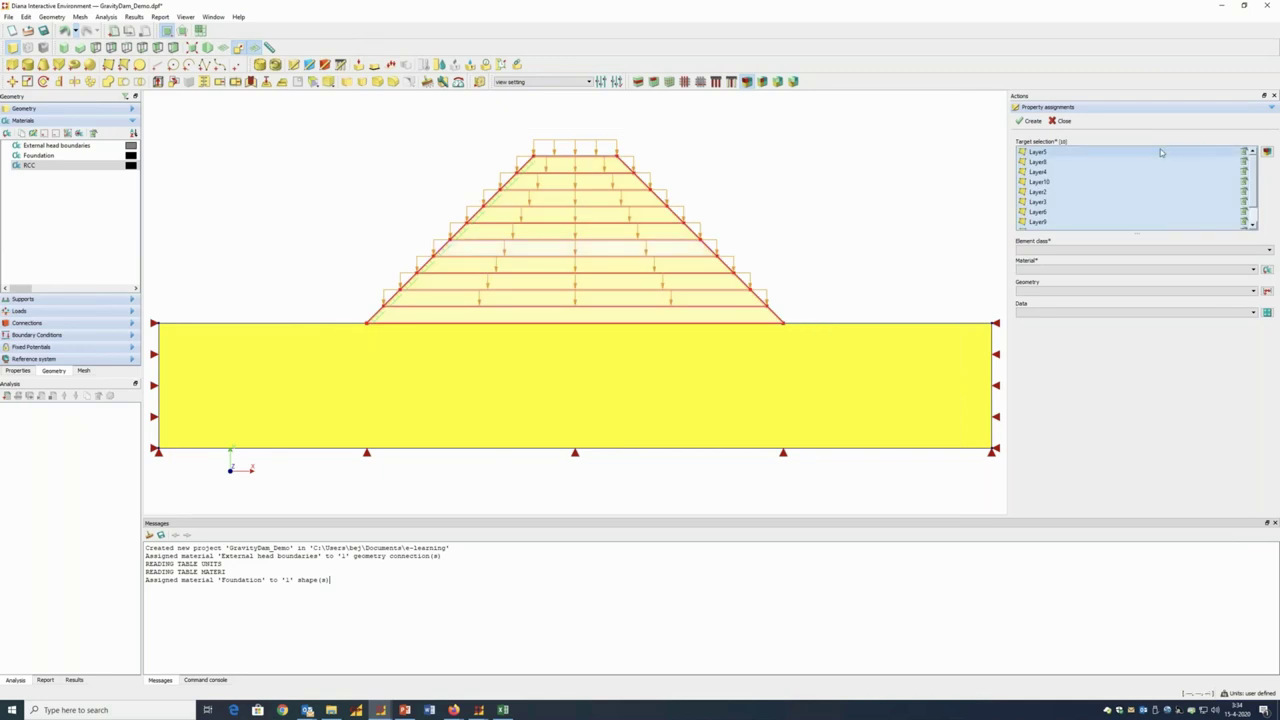
{"action": "left_click", "coordinate": [1151, 250]}
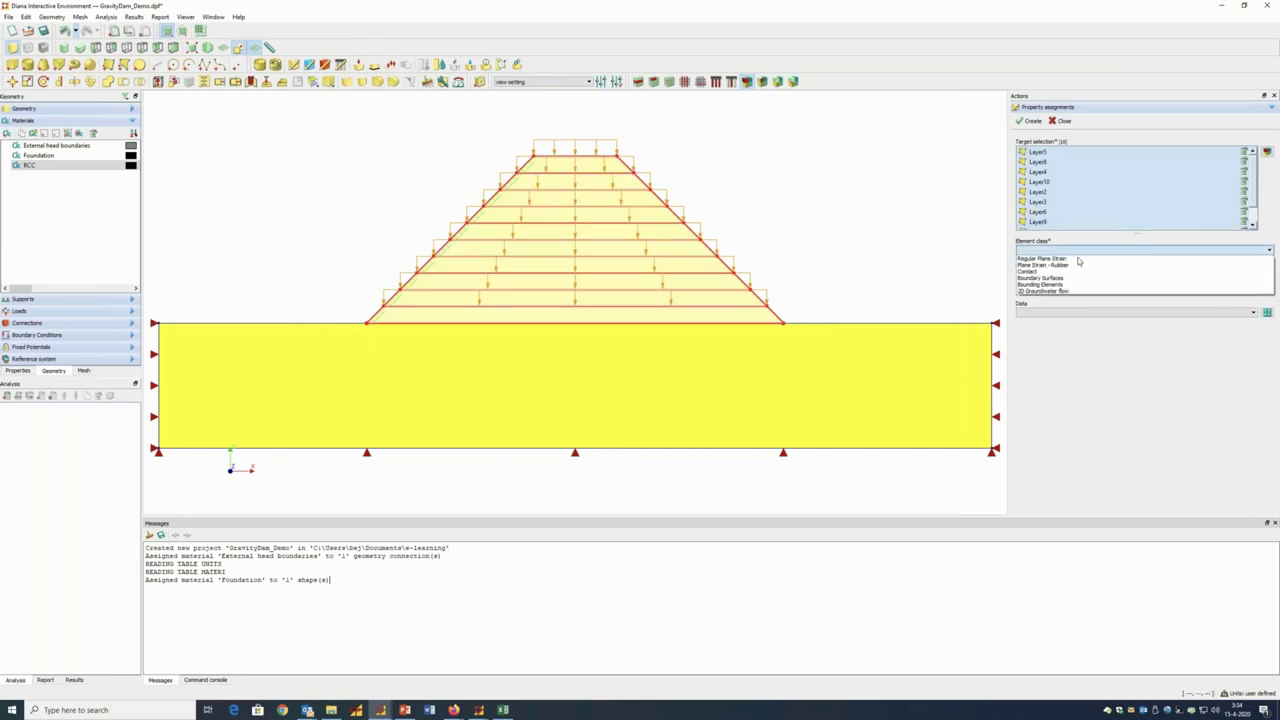
{"action": "left_click", "coordinate": [1068, 259]}
{"action": "left_click", "coordinate": [1074, 271]}
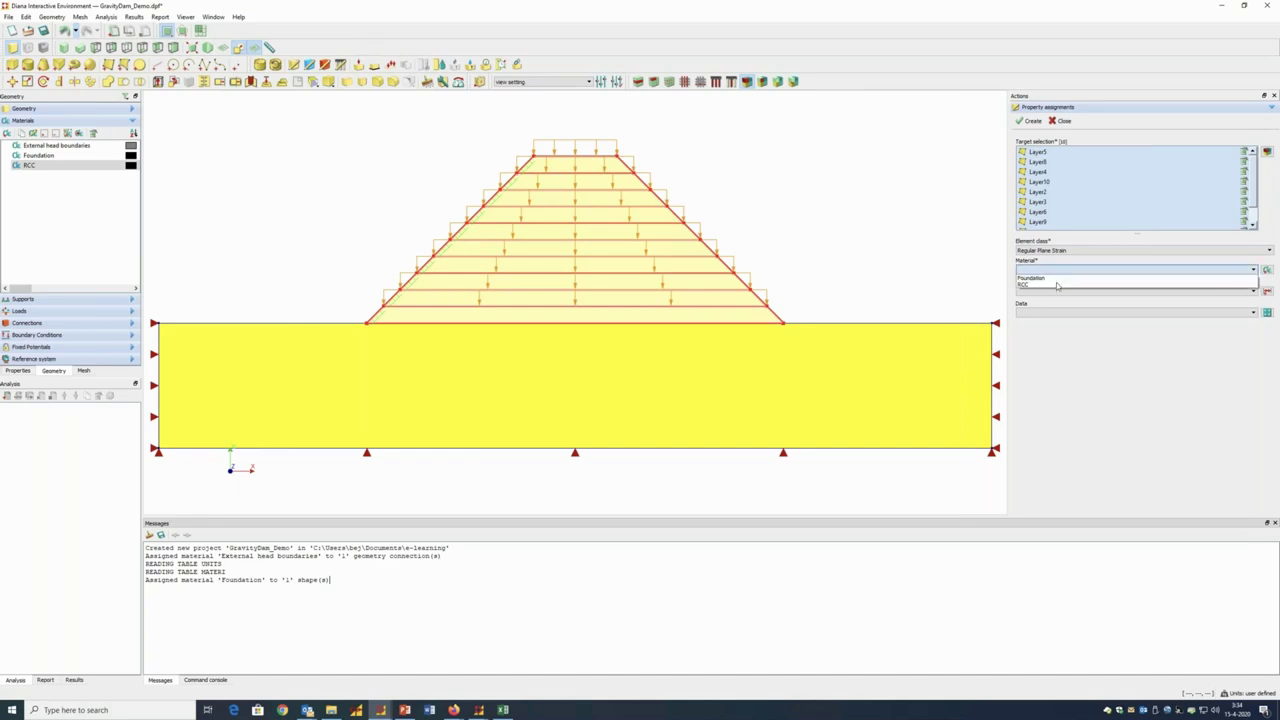
{"action": "left_click", "coordinate": [1056, 287]}
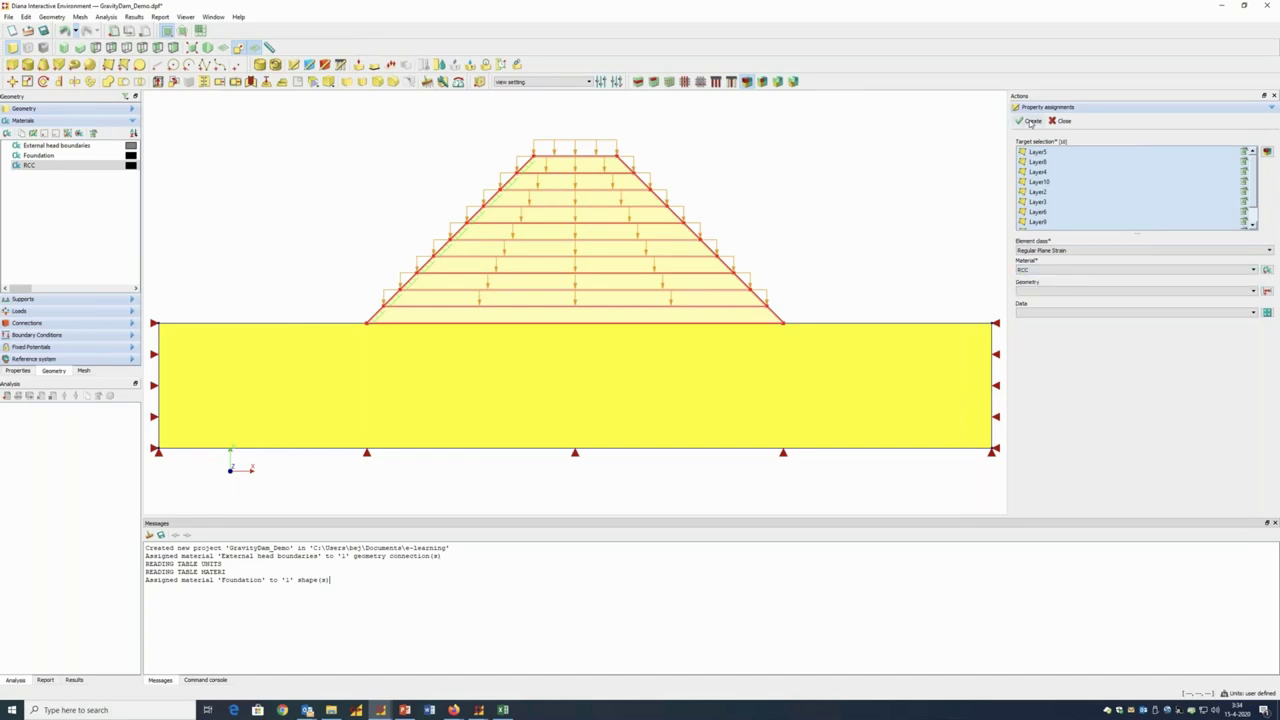
{"action": "left_click", "coordinate": [1030, 121]}
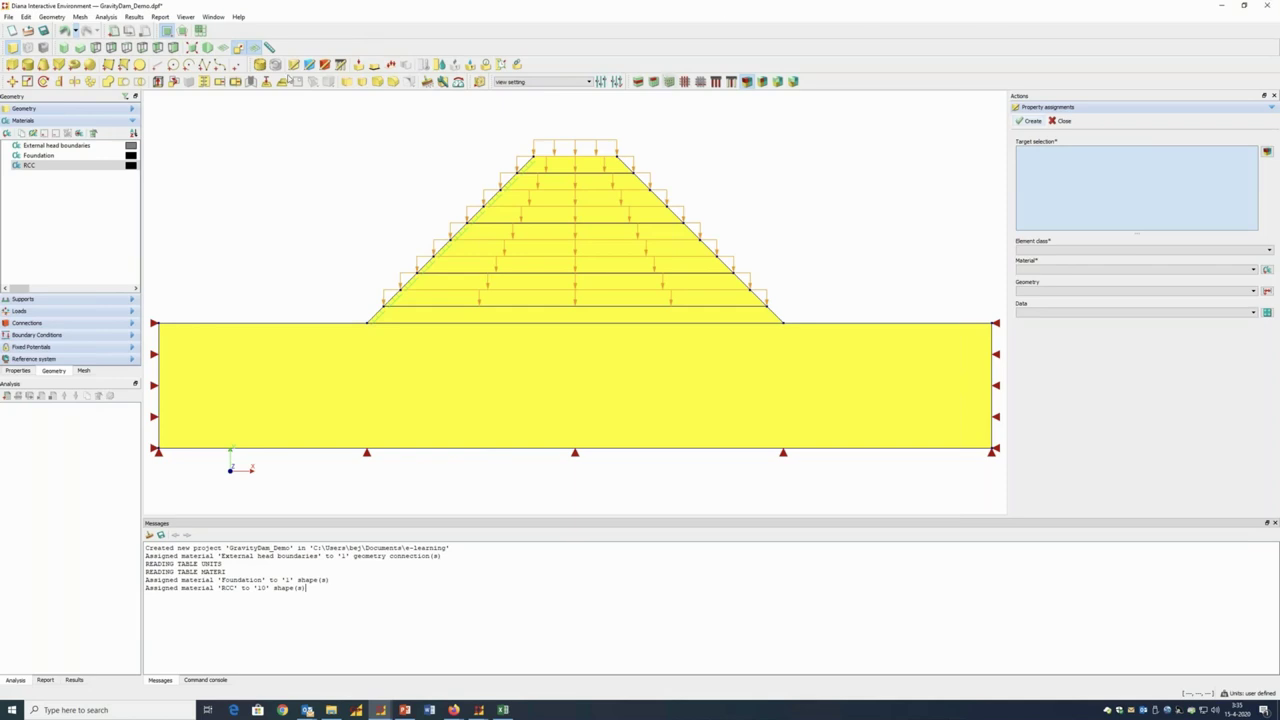
Give the ten dam layers a 2 m element size with triangular elements
{"action": "left_click", "coordinate": [261, 65]}
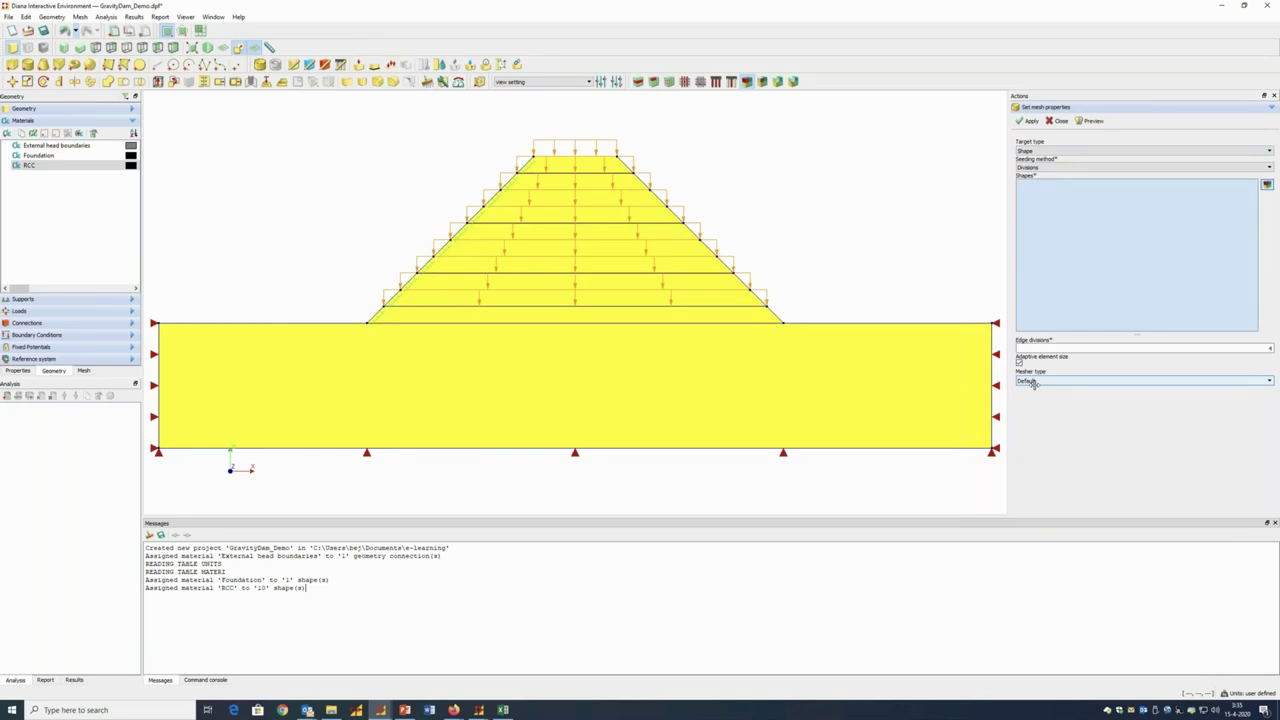
{"action": "left_click", "coordinate": [1070, 167]}
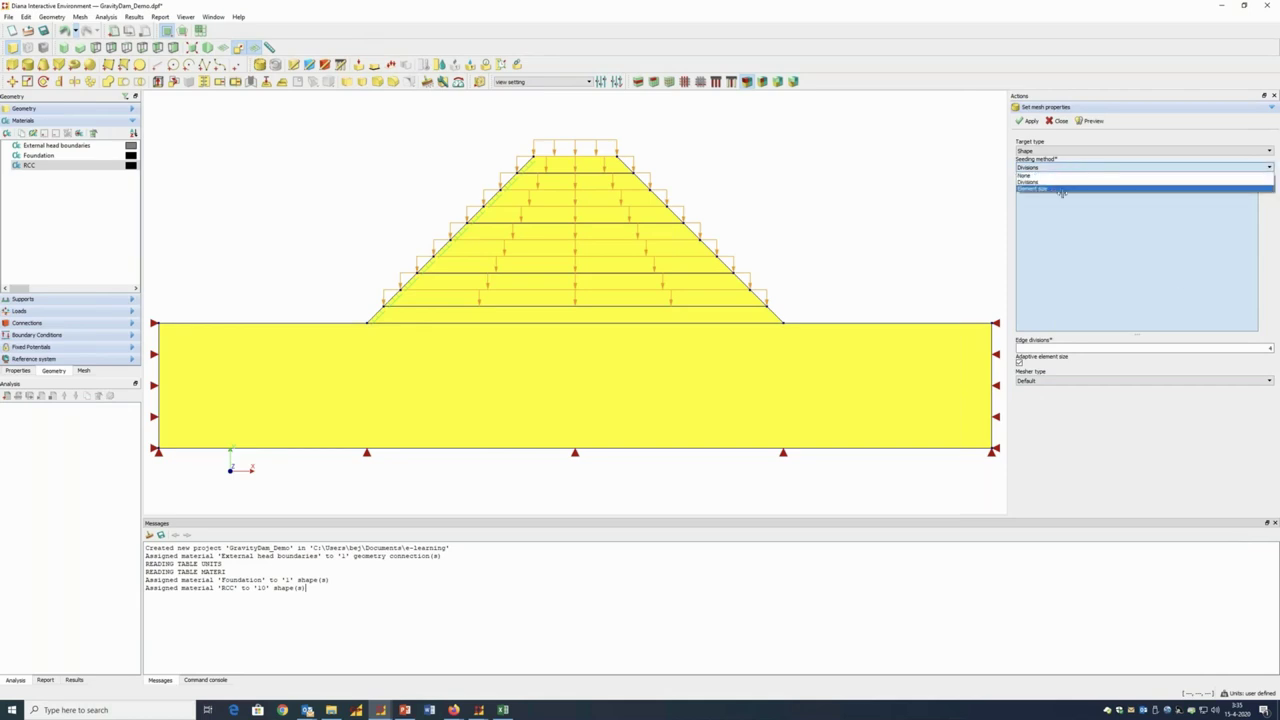
{"action": "left_click", "coordinate": [1060, 185]}
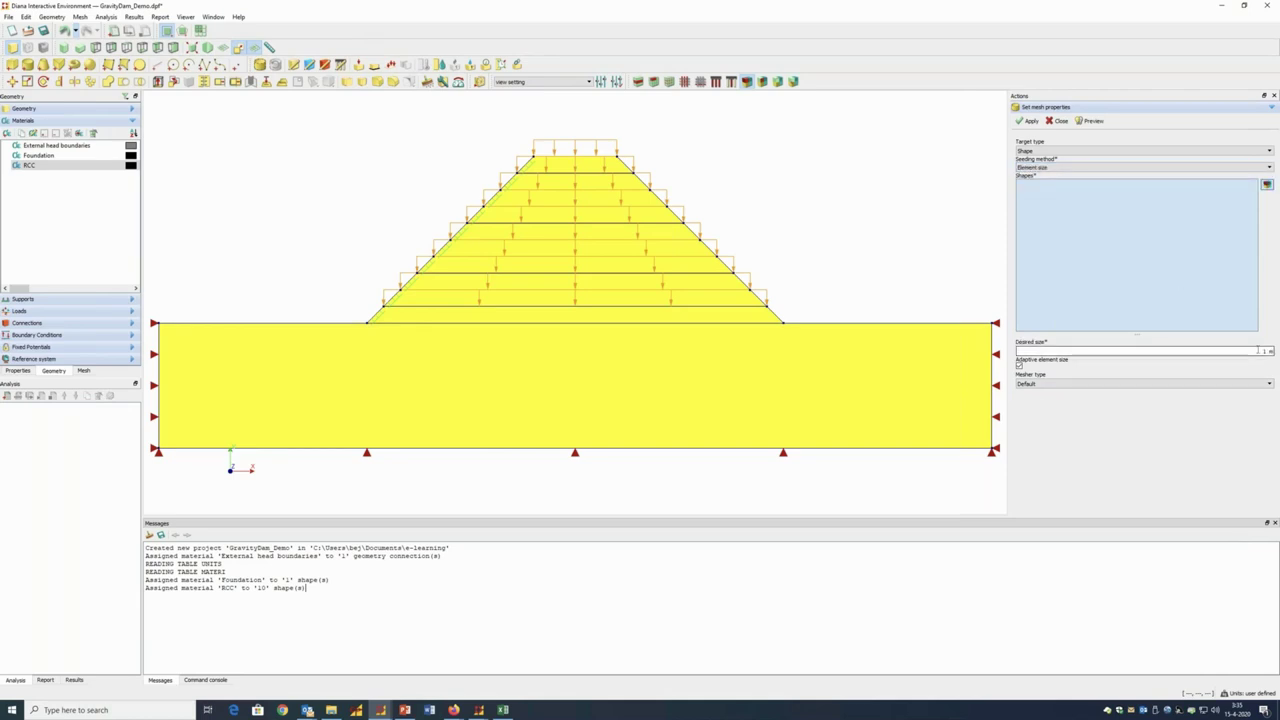
{"action": "left_click", "coordinate": [1263, 351]}
{"action": "type", "text": "2"}
{"action": "left_click", "coordinate": [1038, 383]}
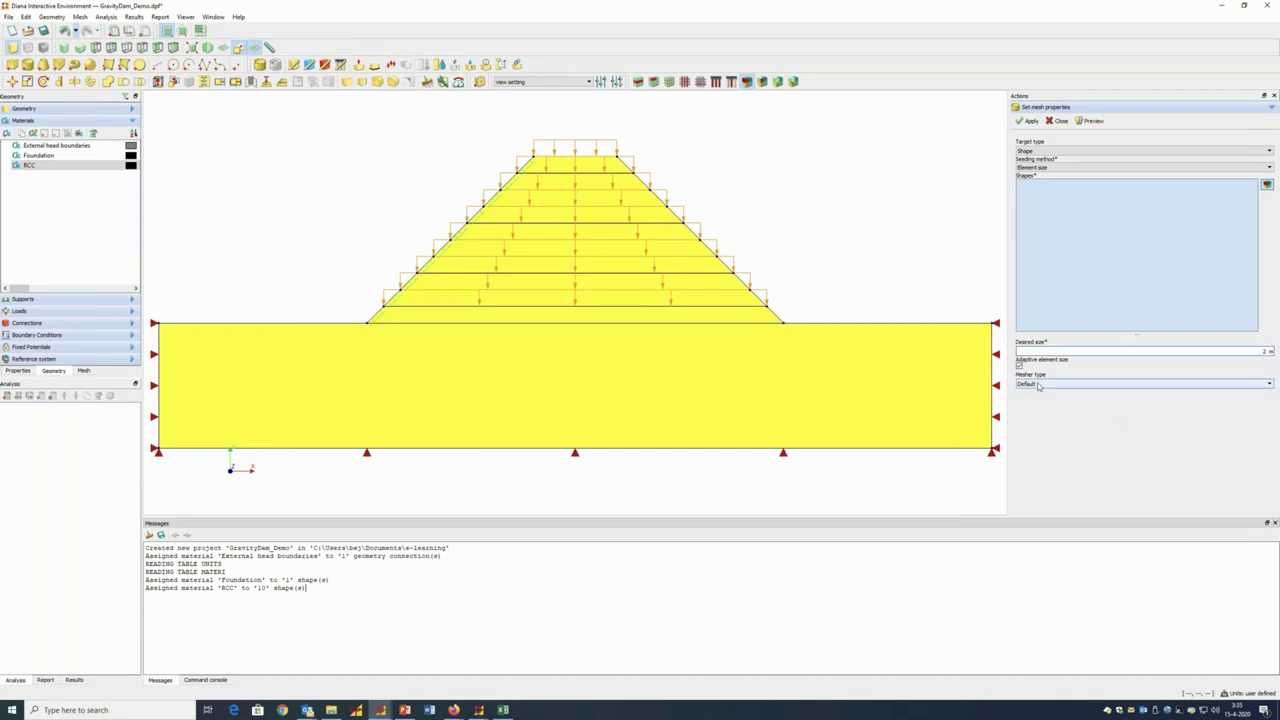
{"action": "left_click", "coordinate": [1046, 399]}
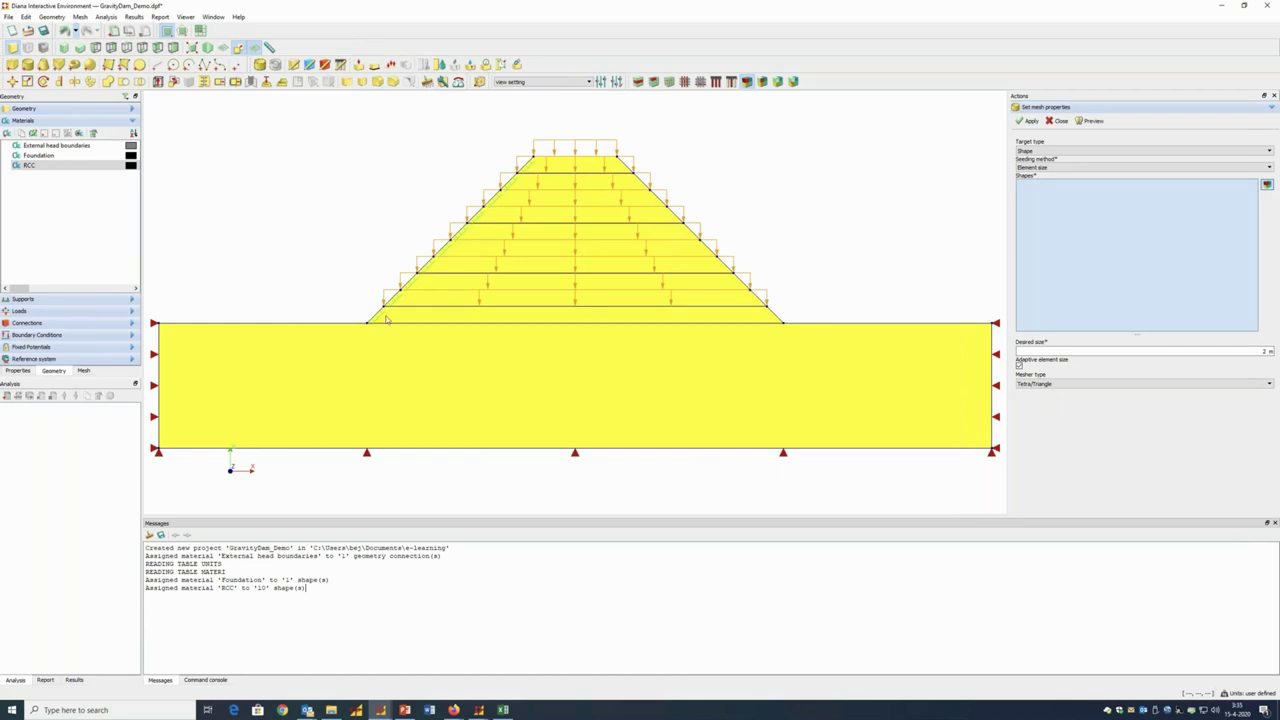
{"action": "left_click_drag", "start_coordinate": [342, 118], "coordinate": [815, 357]}
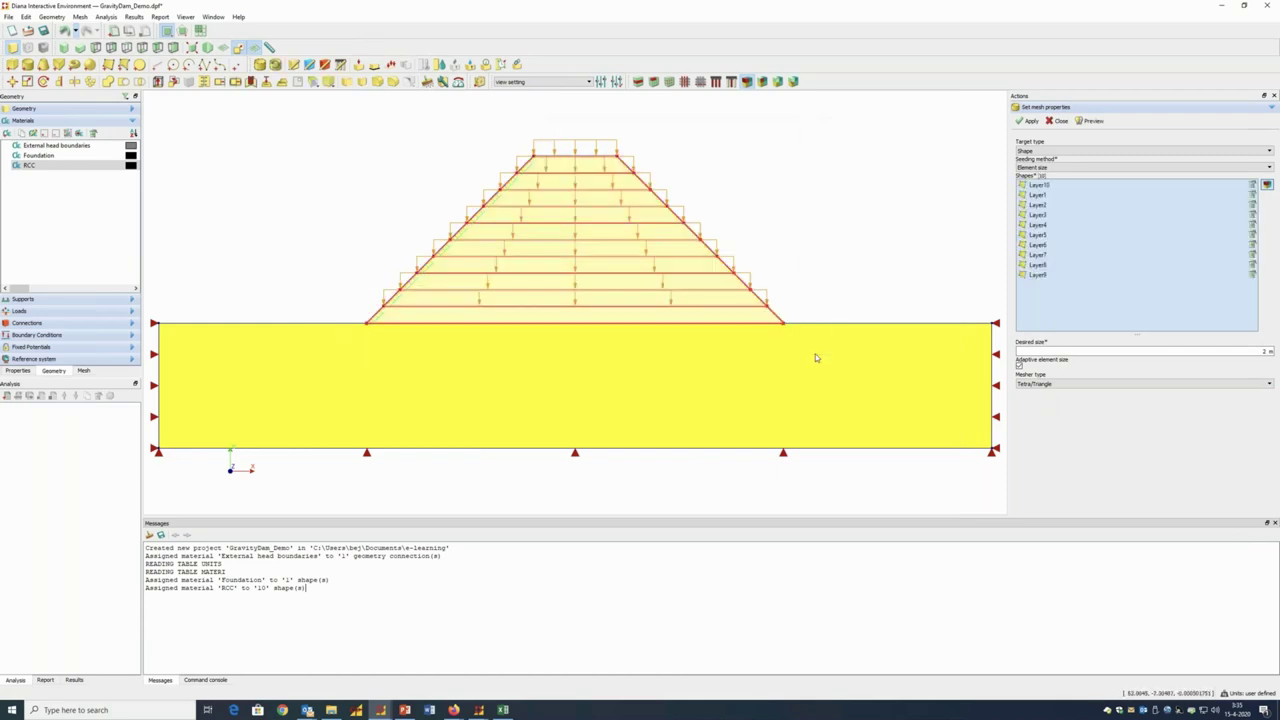
{"action": "left_click", "coordinate": [1032, 122]}
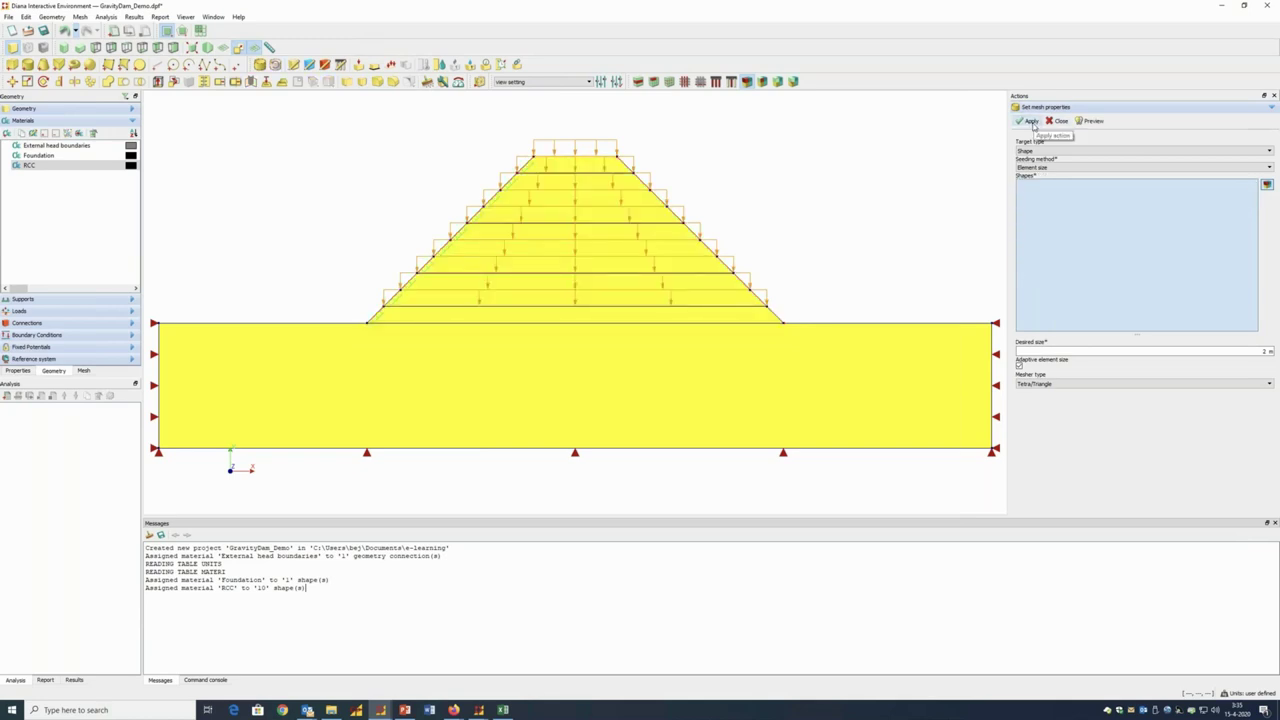
Give the foundation a 4 m quadrilateral mesh, then generate the mesh
{"action": "left_click", "coordinate": [891, 408]}
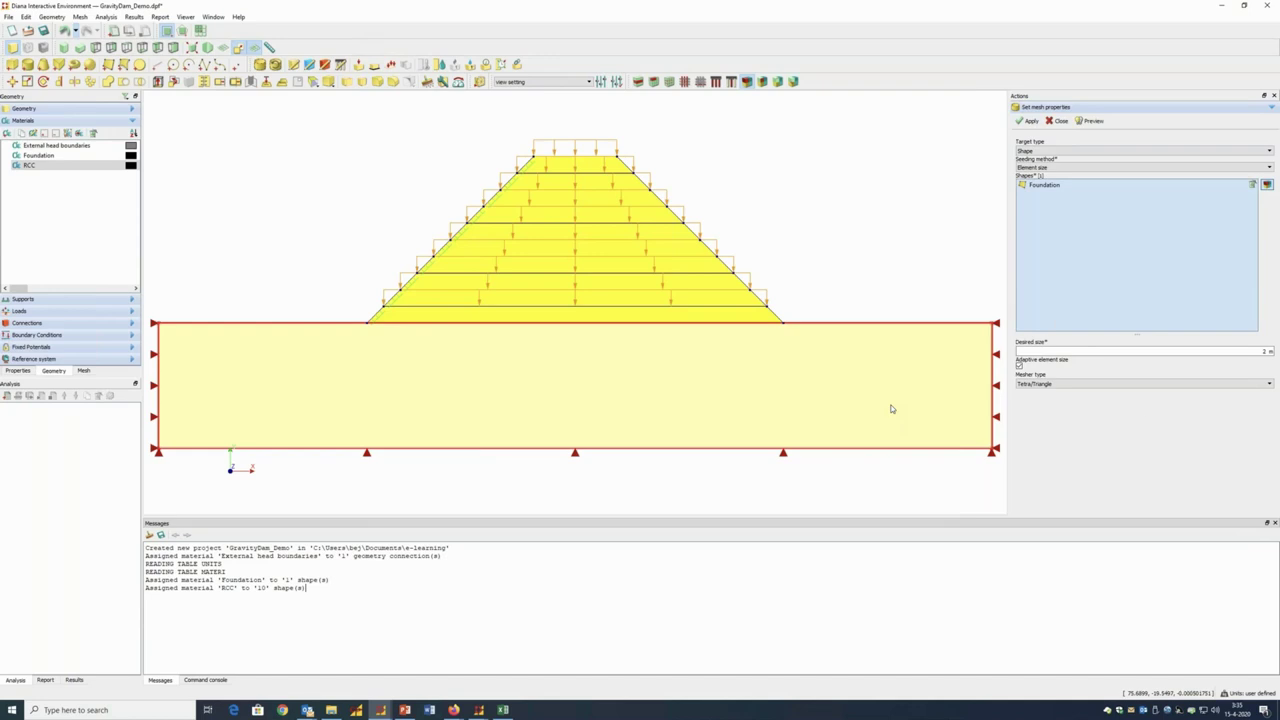
{"action": "left_click", "coordinate": [1264, 351]}
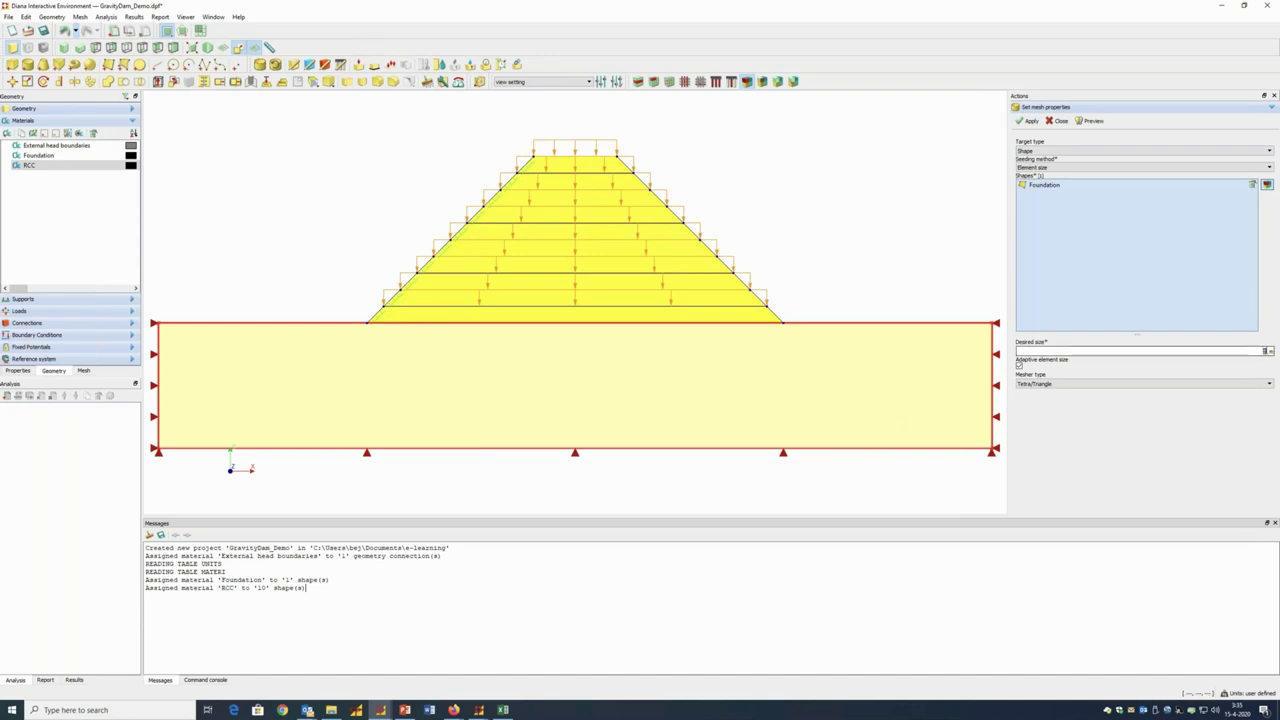
{"action": "type", "text": "4"}
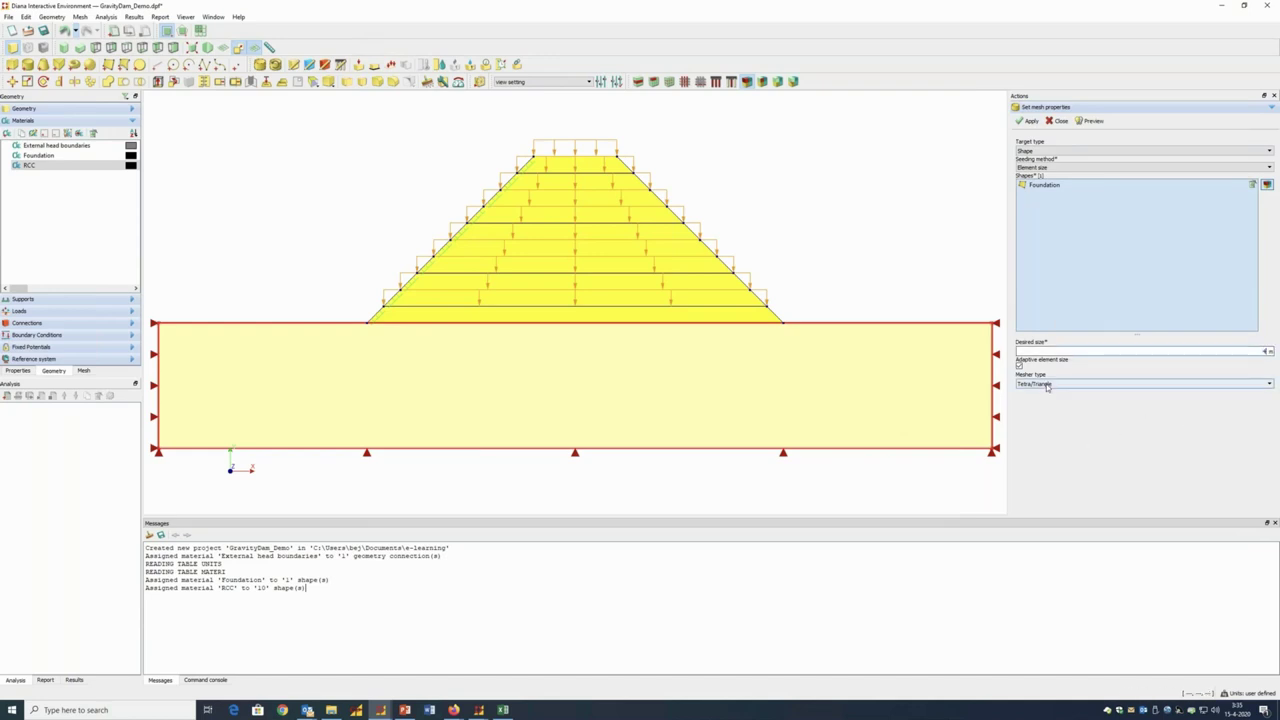
{"action": "left_click", "coordinate": [1046, 384]}
{"action": "left_click", "coordinate": [1038, 406]}
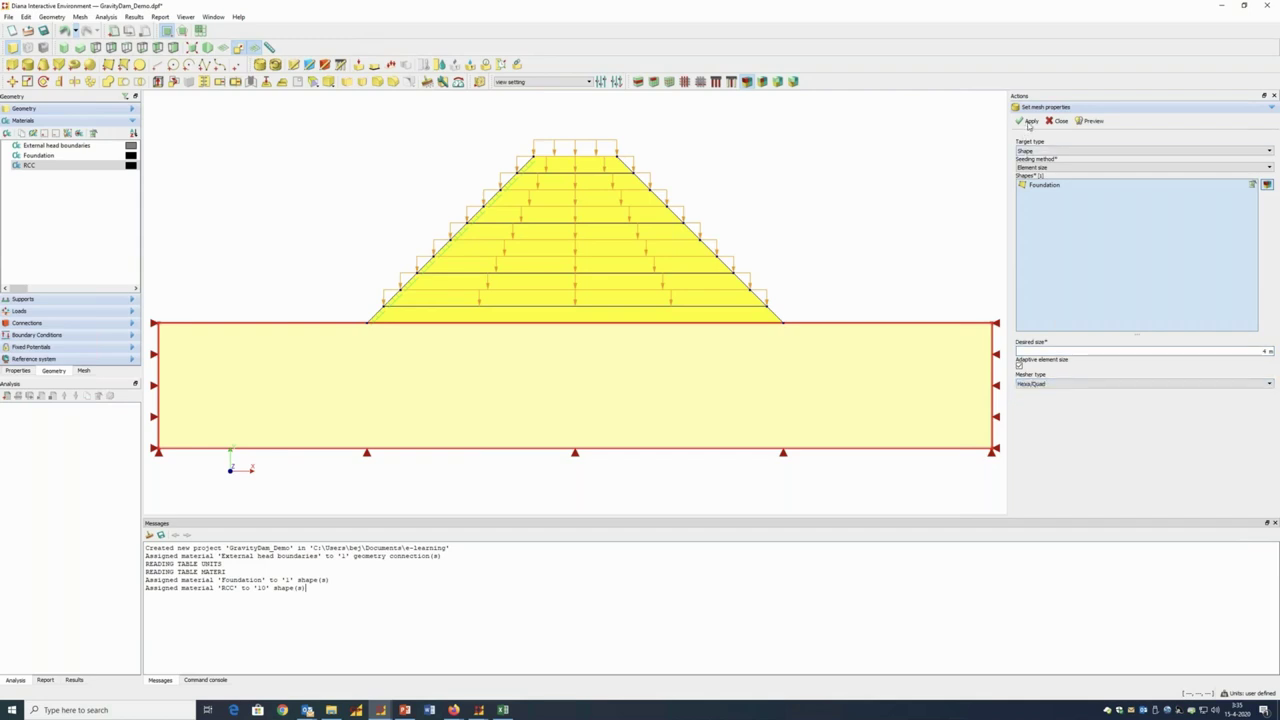
{"action": "left_click", "coordinate": [1028, 120]}
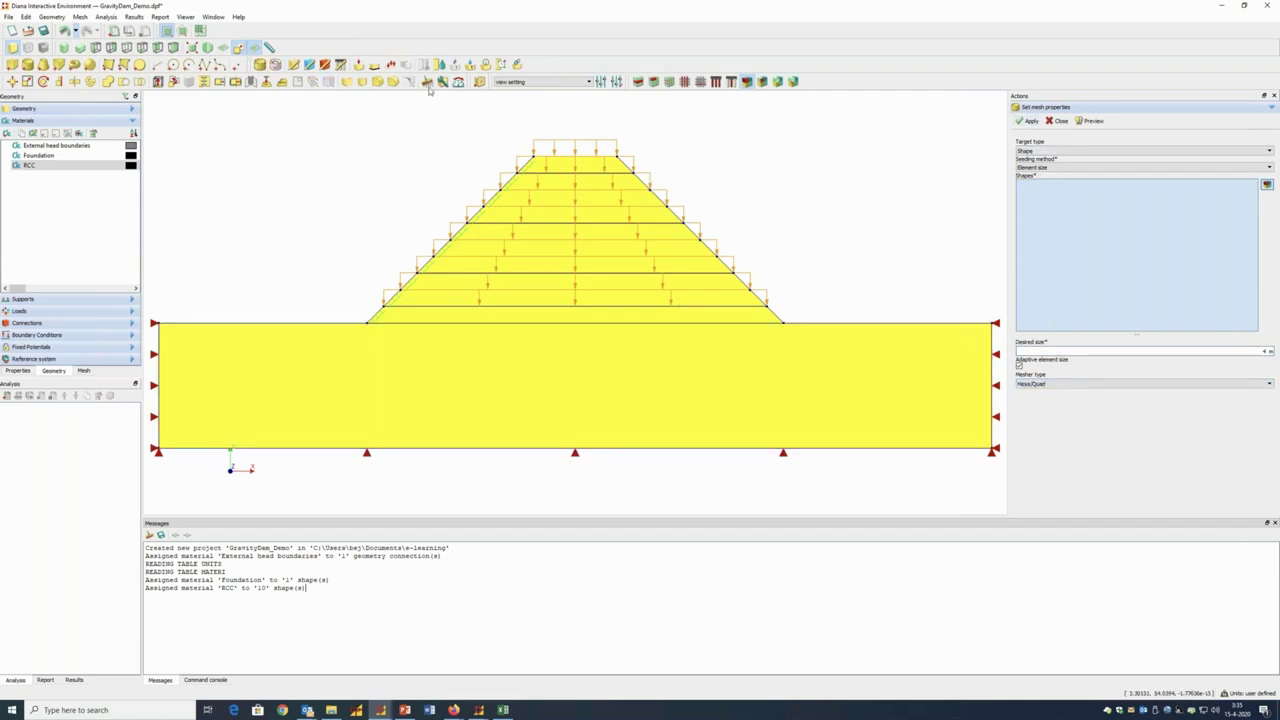
{"action": "left_click", "coordinate": [481, 82]}
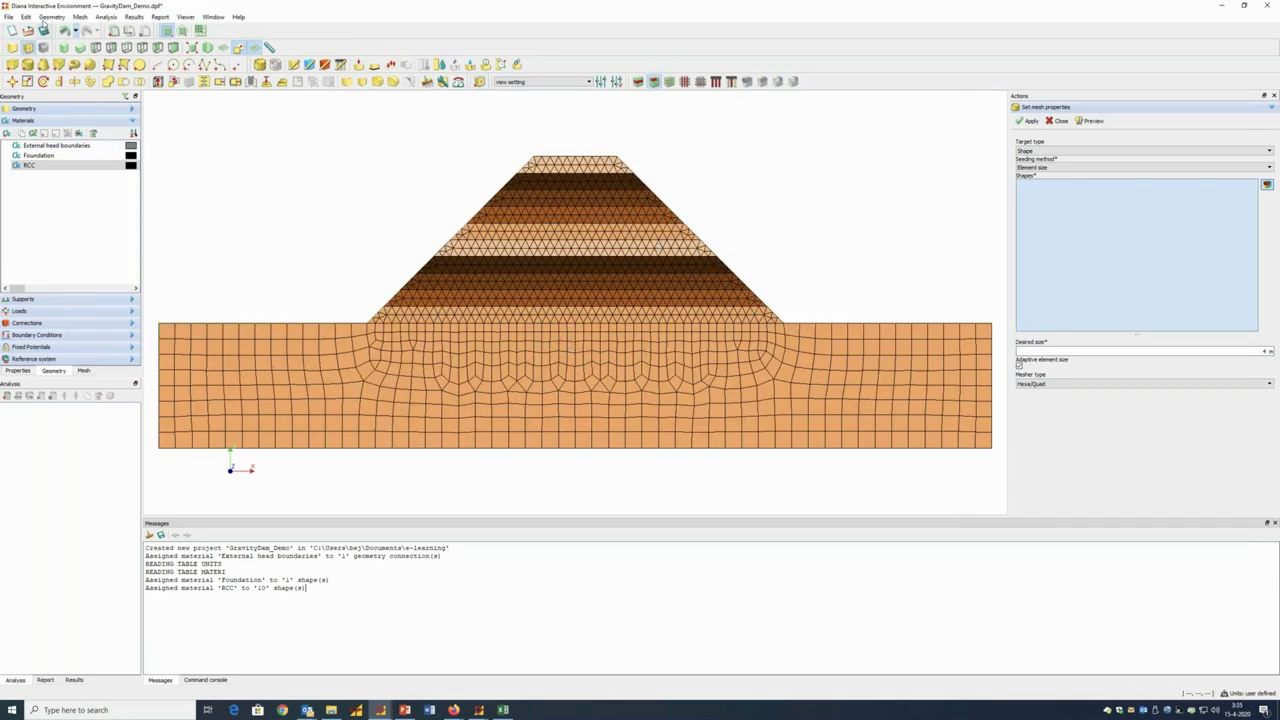
Colour the mesh elements by material and make the RCC dam light grey
{"action": "left_click", "coordinate": [80, 17]}
{"action": "mouse_move", "coordinate": [120, 121]}
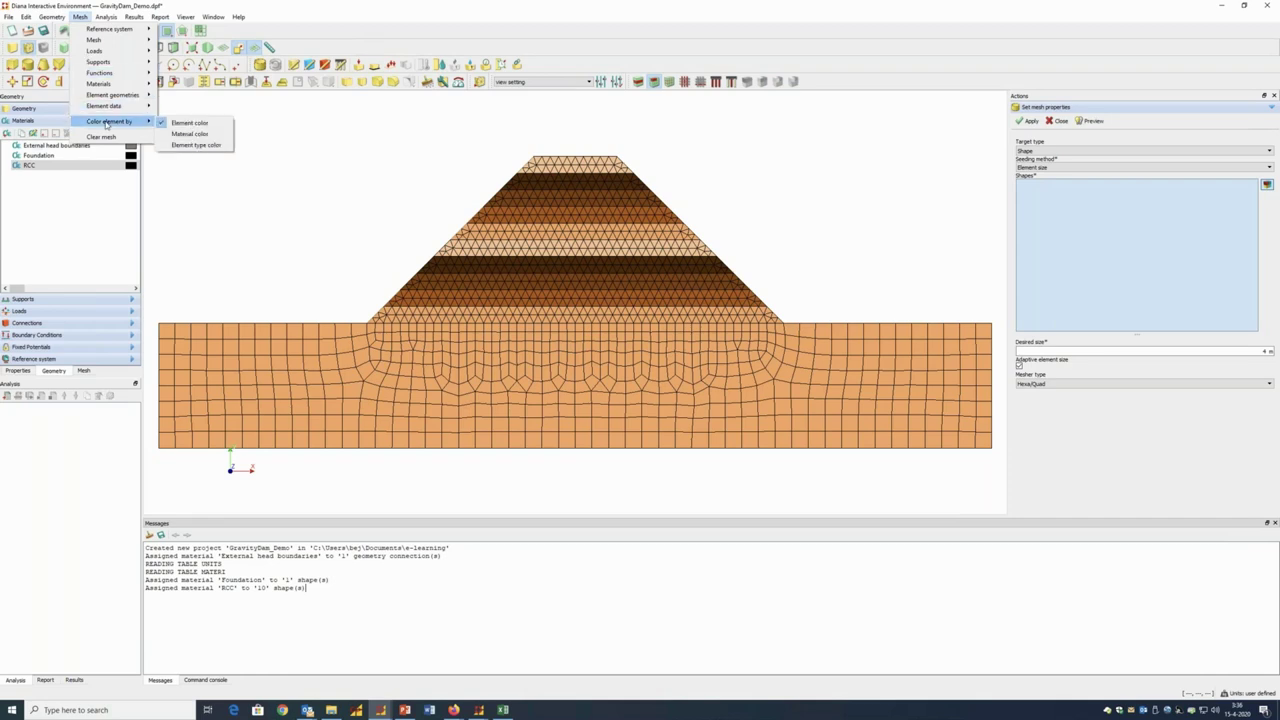
{"action": "left_click", "coordinate": [189, 133]}
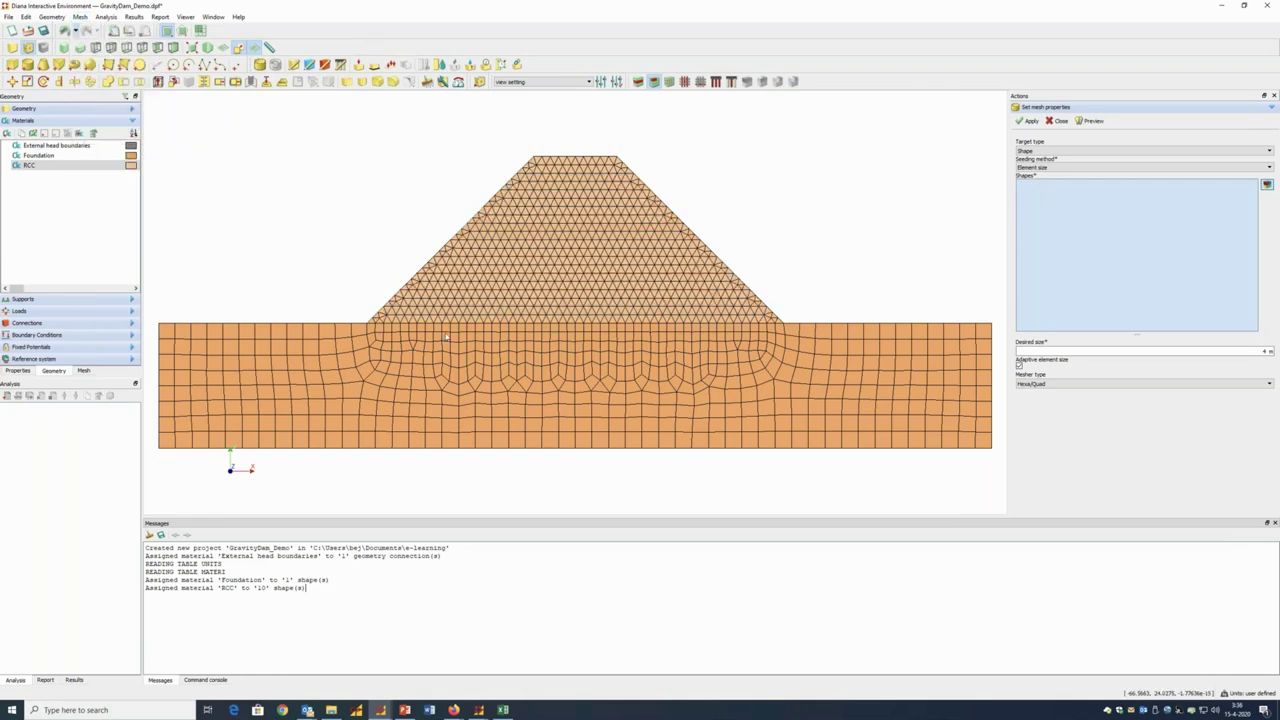
{"action": "left_click", "coordinate": [131, 167]}
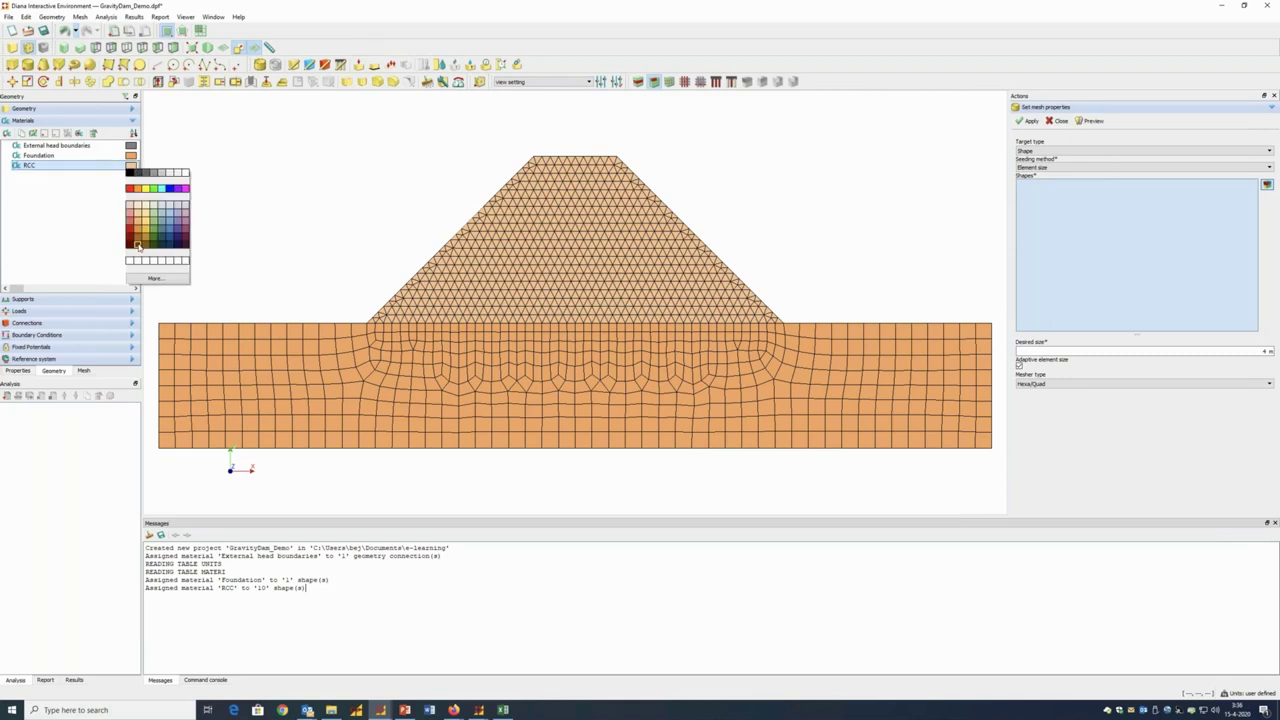
{"action": "left_click", "coordinate": [139, 244]}
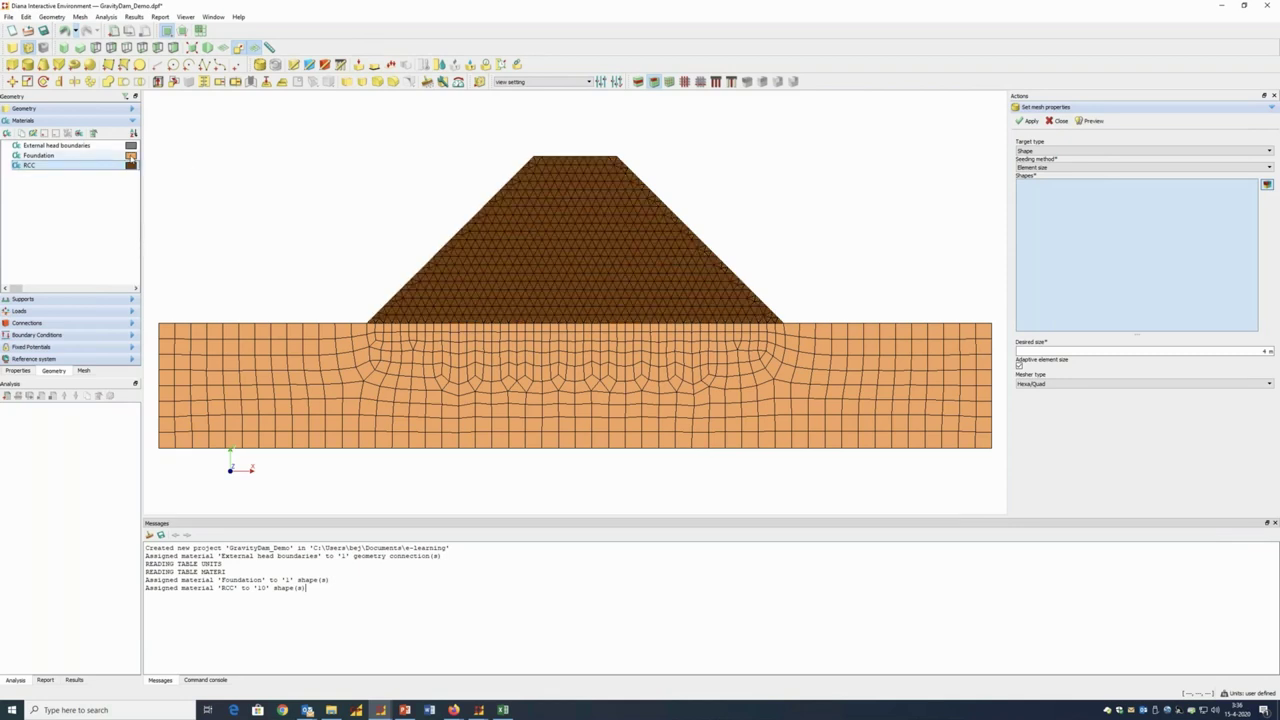
{"action": "left_click", "coordinate": [130, 167]}
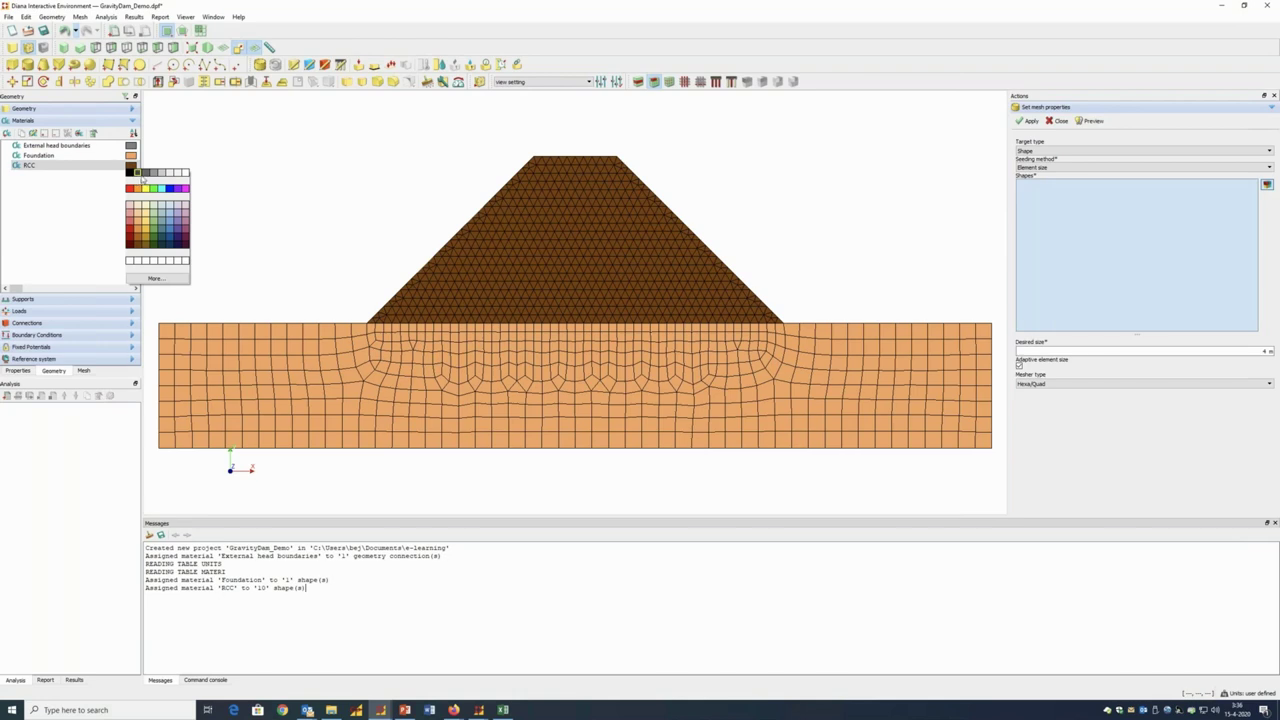
{"action": "left_click", "coordinate": [159, 173]}
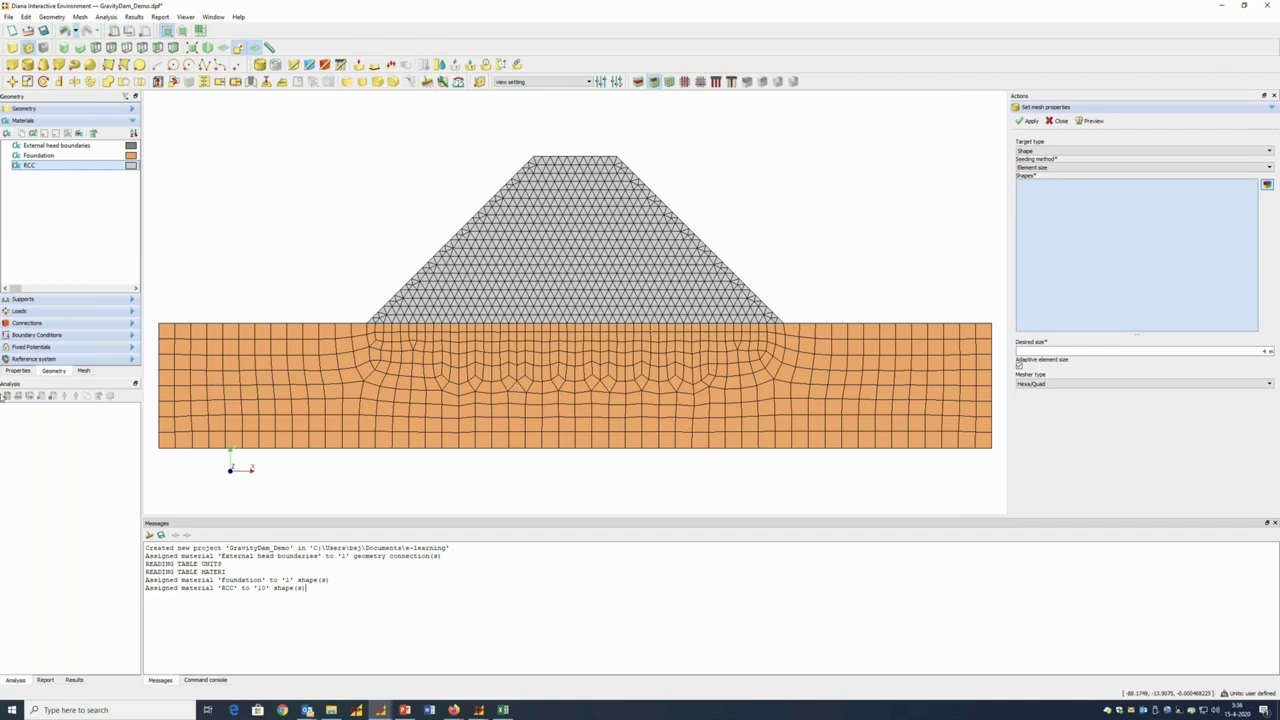
Add a new analysis named GravityRockfillDam
{"action": "left_click", "coordinate": [6, 396]}
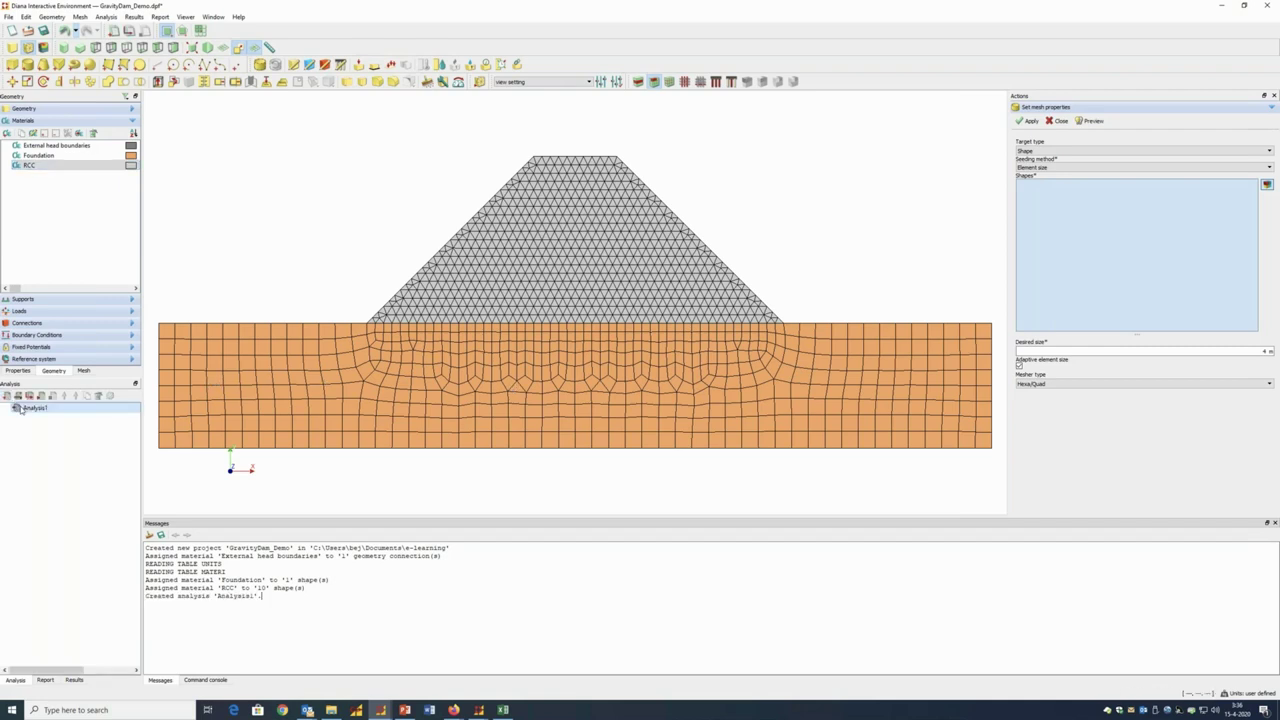
{"action": "double_click", "coordinate": [21, 408]}
{"action": "type", "text": "GravityRockfillDam"}
{"action": "key", "text": "Return"}
Add a Geomechanical staged construction command to the analysis and expand it
{"action": "right_click", "coordinate": [42, 410]}
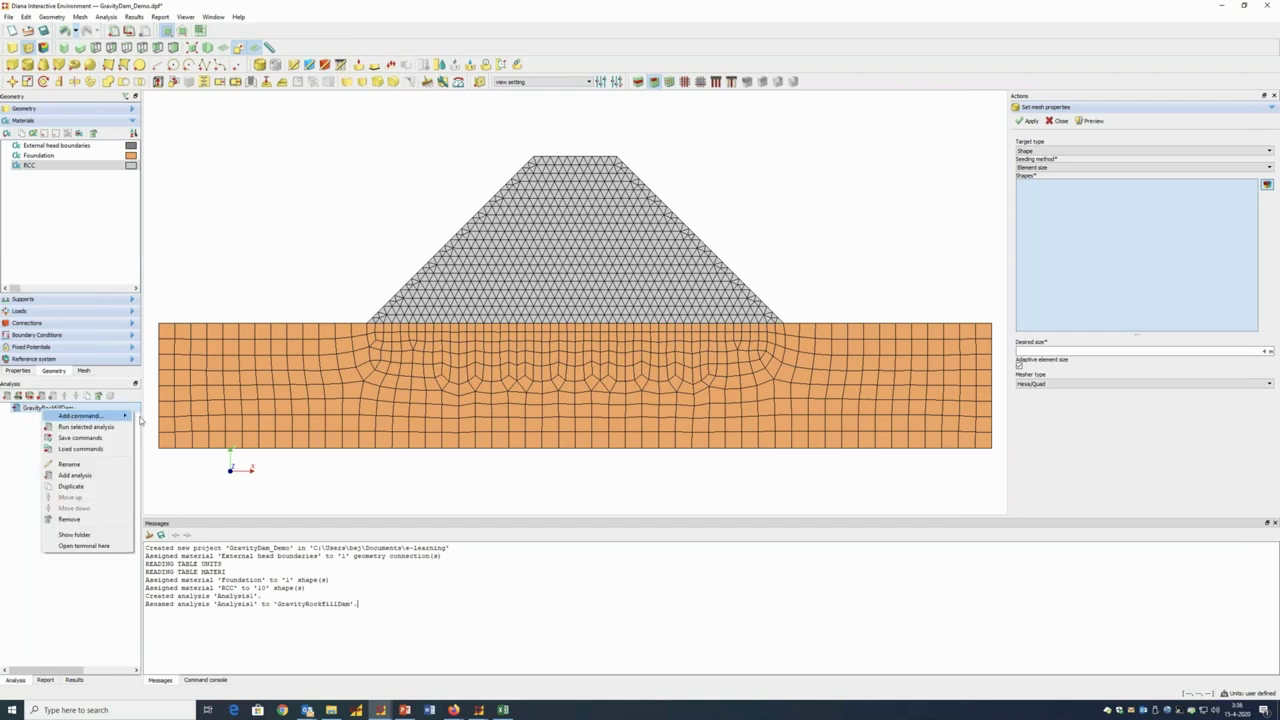
{"action": "mouse_move", "coordinate": [138, 418]}
{"action": "left_click", "coordinate": [185, 604]}
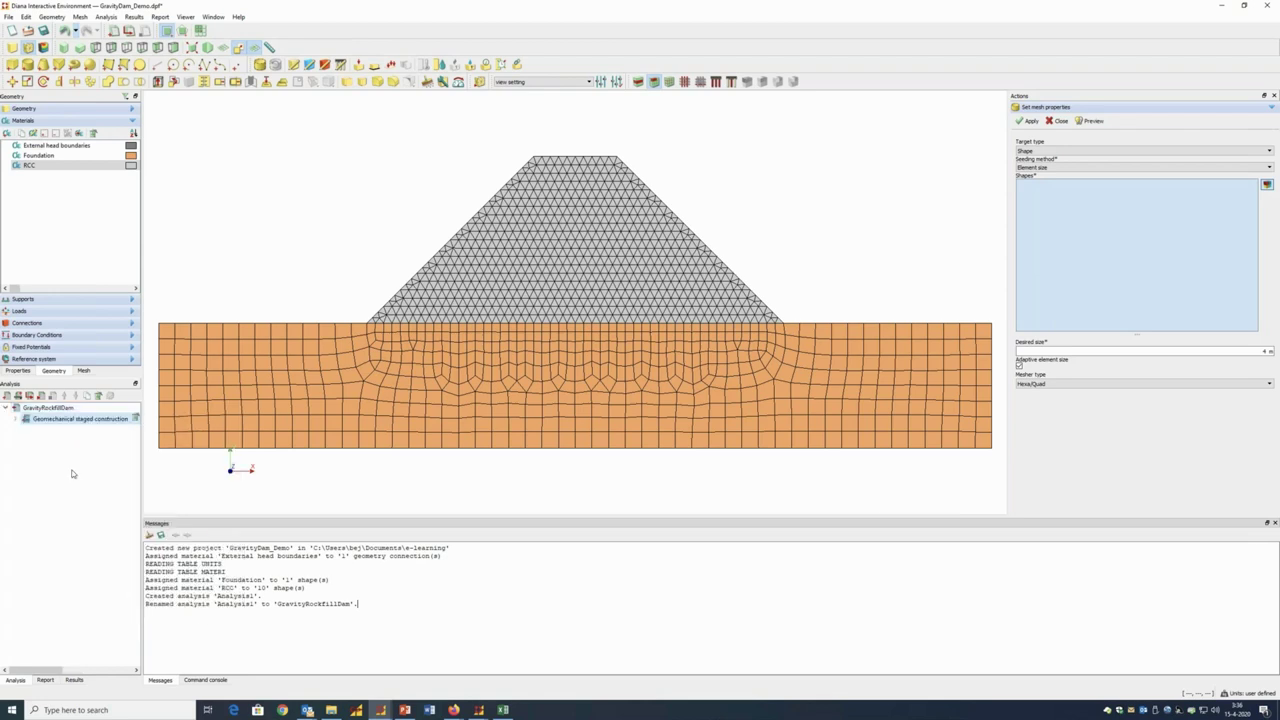
{"action": "left_click", "coordinate": [15, 419]}
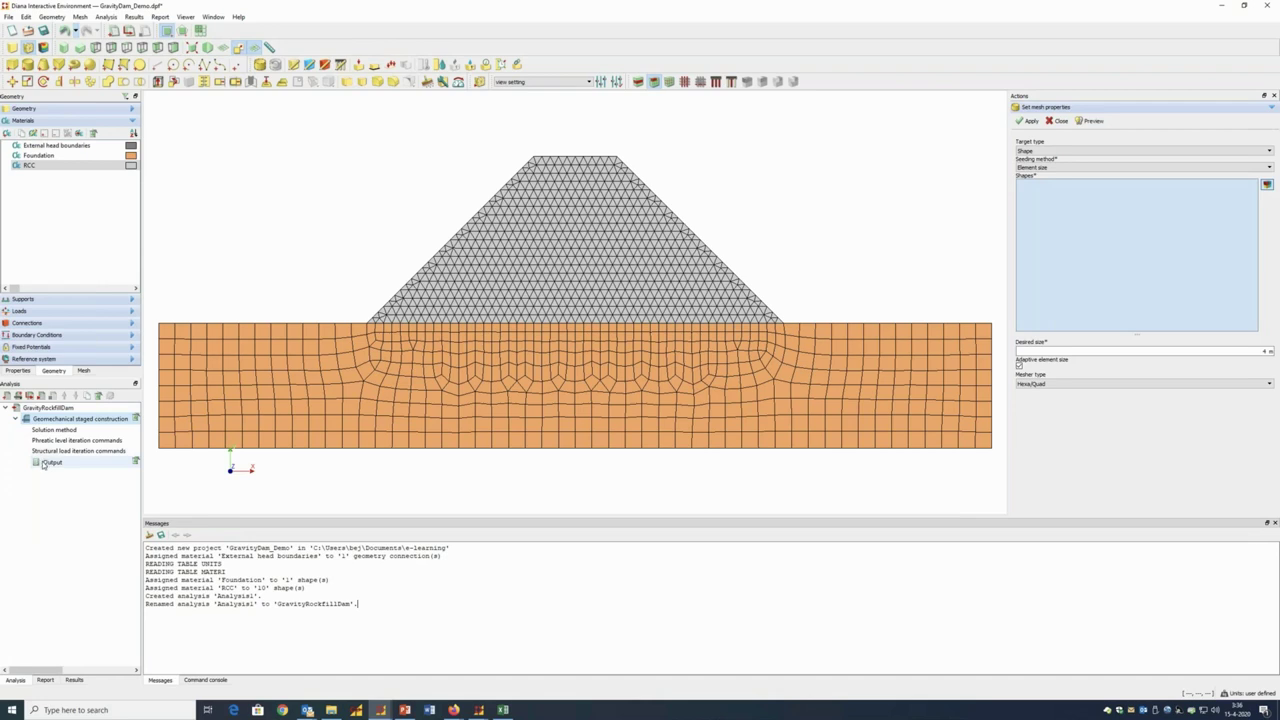
Switch the output to a manual result selection and add total strains
{"action": "double_click", "coordinate": [44, 464]}
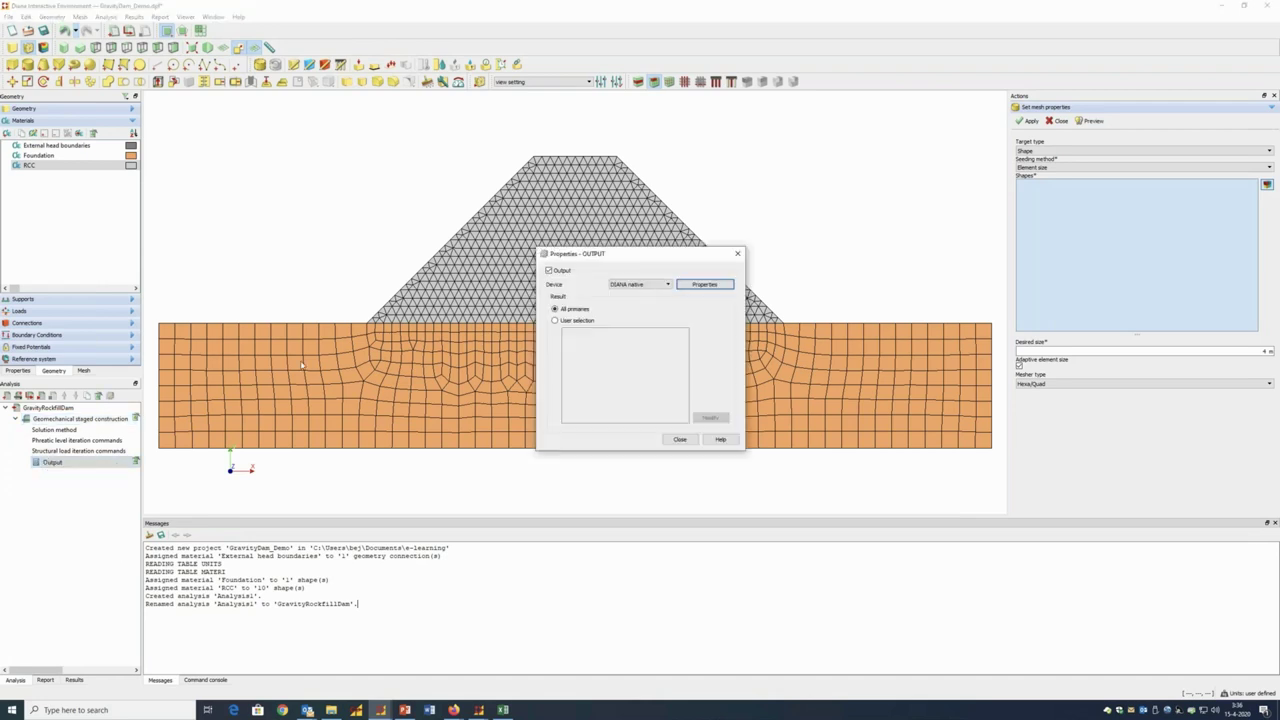
{"action": "left_click", "coordinate": [555, 320]}
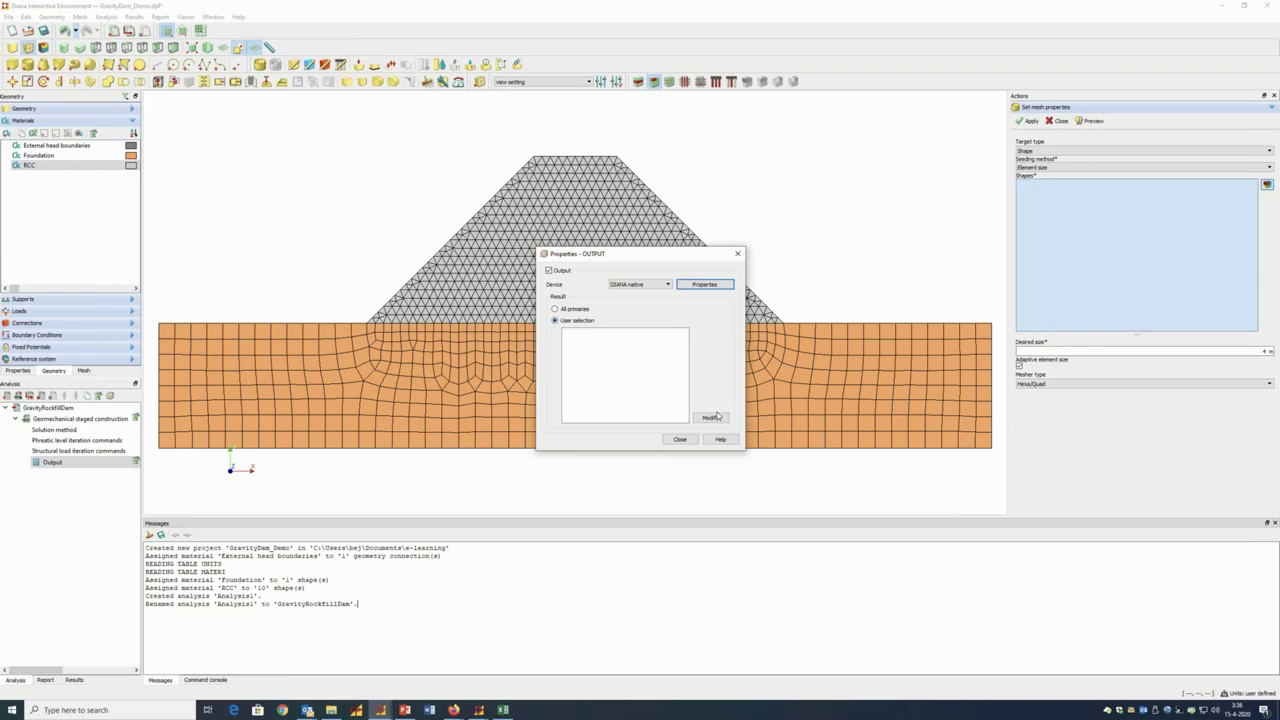
{"action": "left_click", "coordinate": [710, 418]}
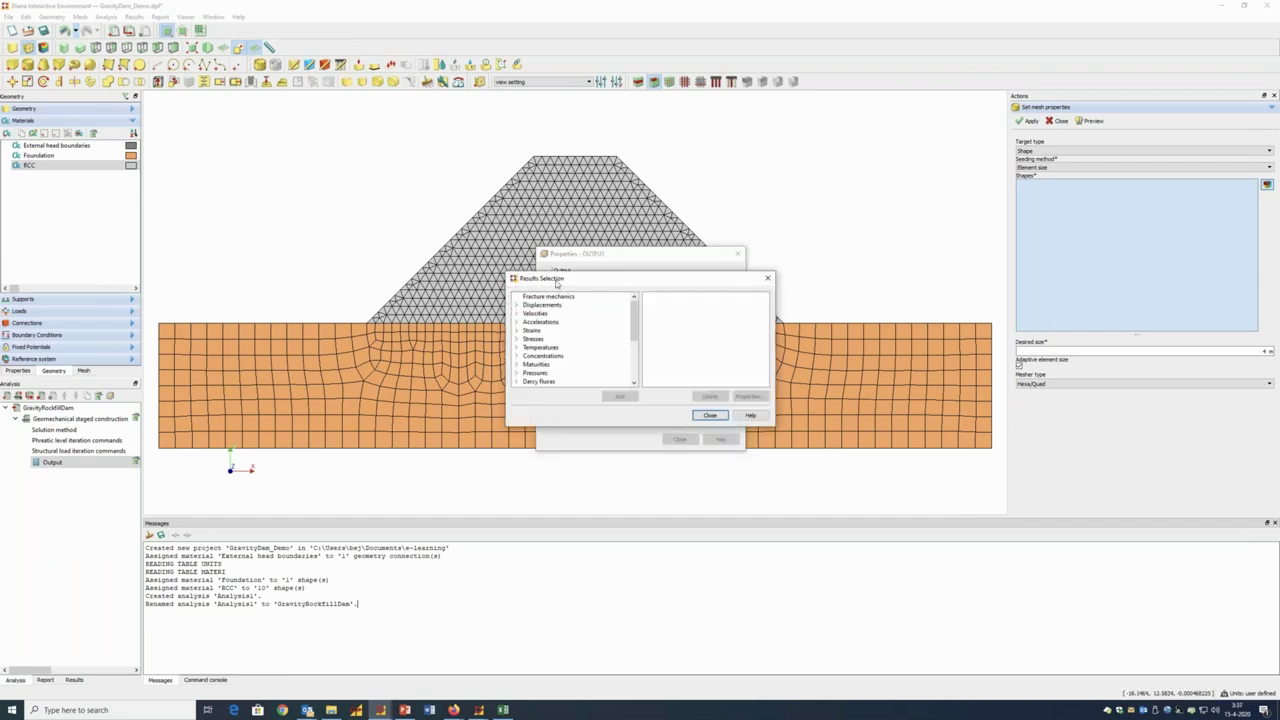
{"action": "left_click_drag", "start_coordinate": [524, 276], "coordinate": [467, 260]}
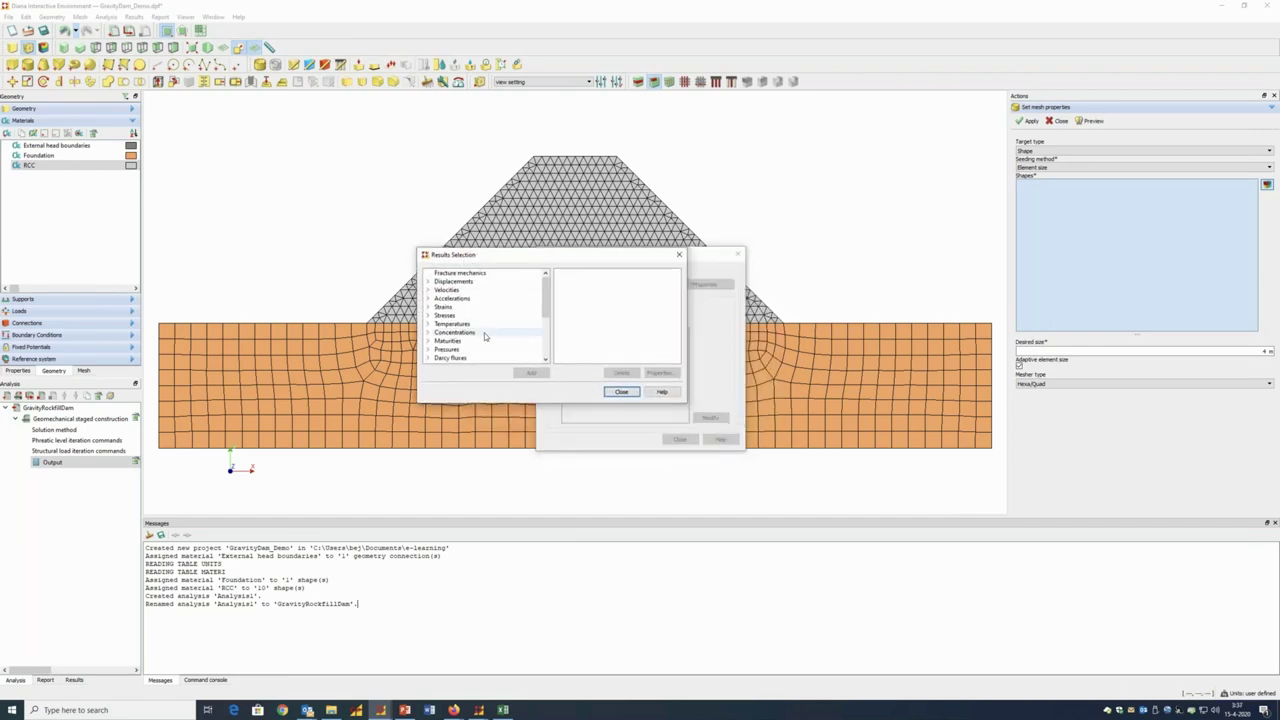
{"action": "left_click", "coordinate": [428, 306]}
{"action": "left_click", "coordinate": [450, 316]}
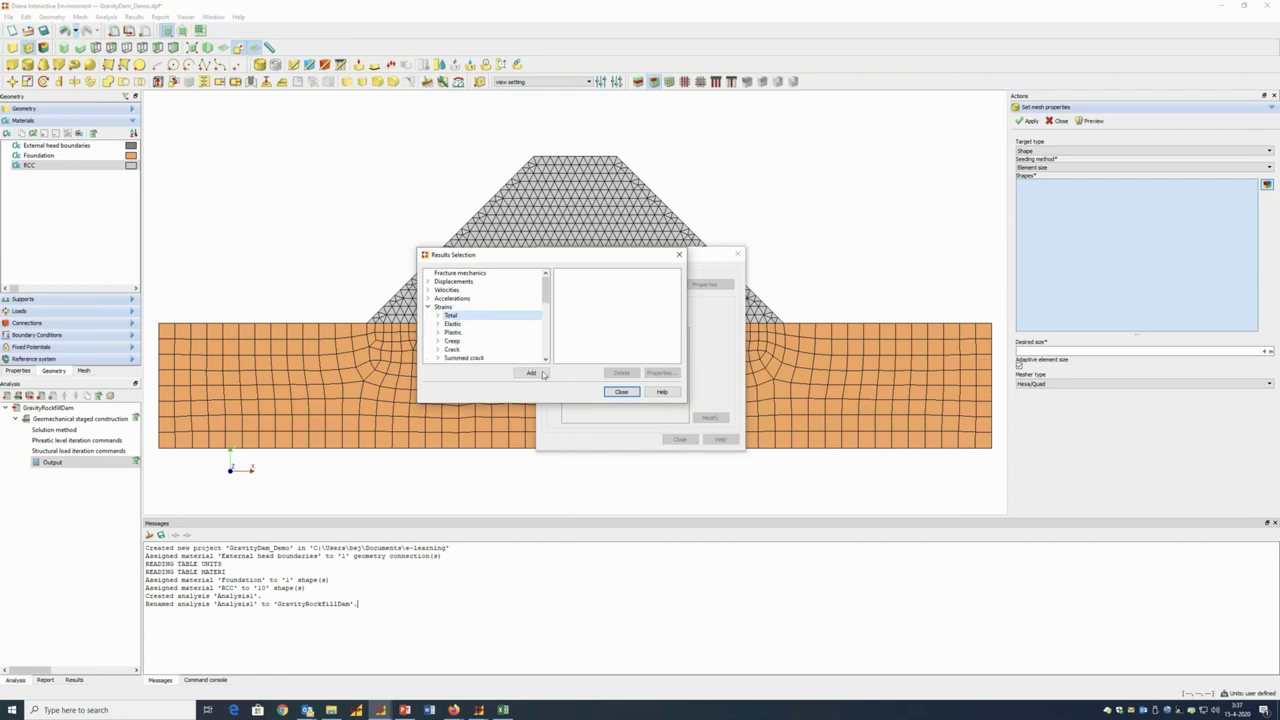
{"action": "left_click", "coordinate": [531, 372]}
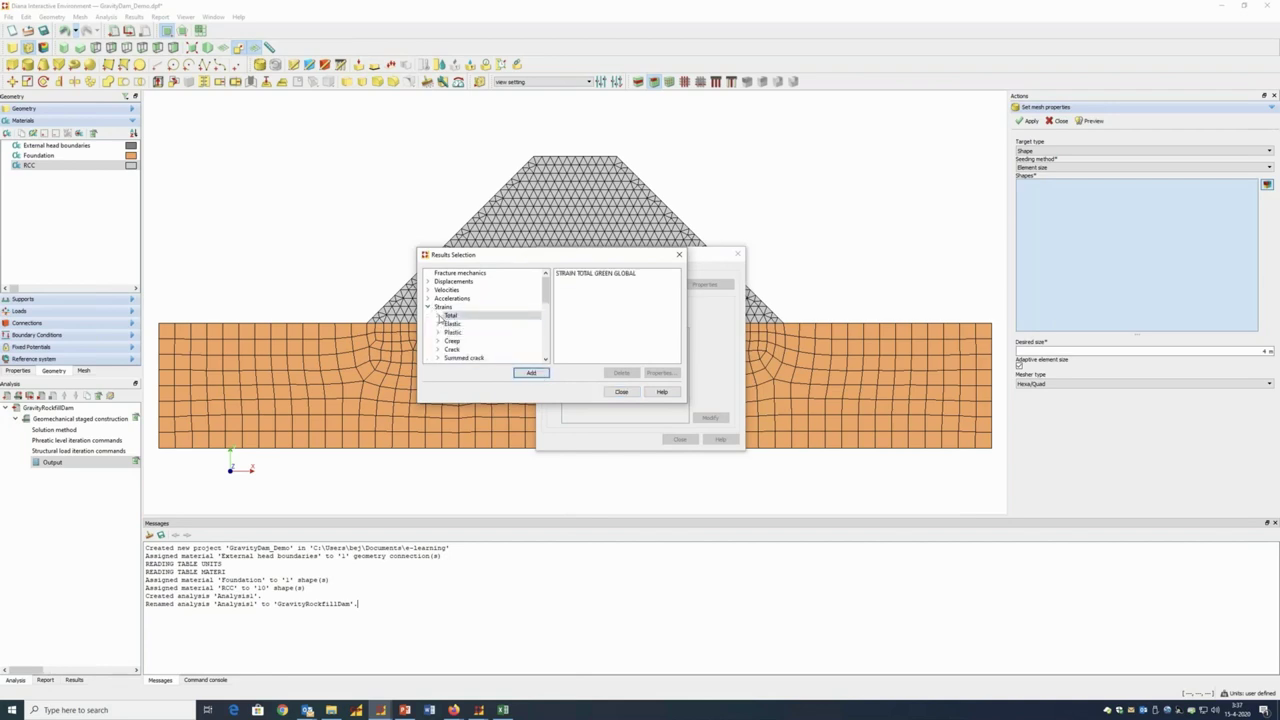
Add plastic strains and effective Cauchy stresses to the requested outputs
{"action": "left_click", "coordinate": [438, 316]}
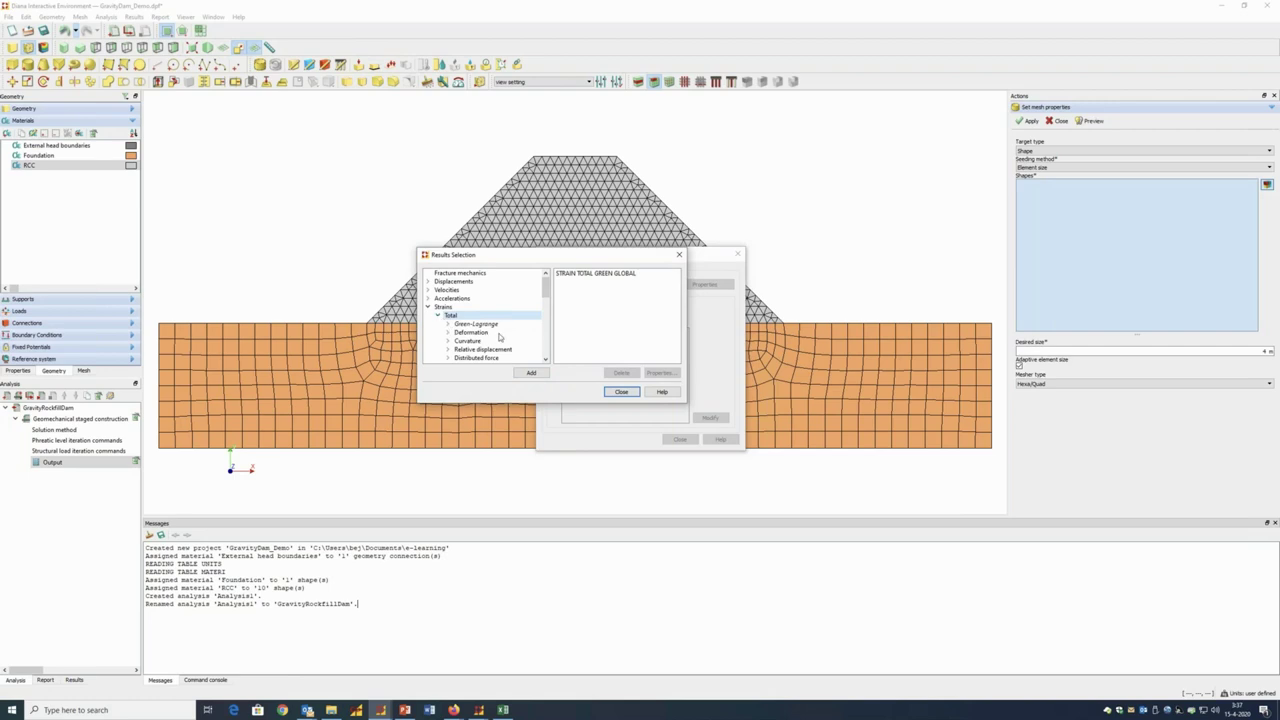
{"action": "left_click", "coordinate": [545, 361]}
{"action": "left_click", "coordinate": [545, 361]}
{"action": "left_click", "coordinate": [545, 361]}
{"action": "left_click", "coordinate": [545, 361]}
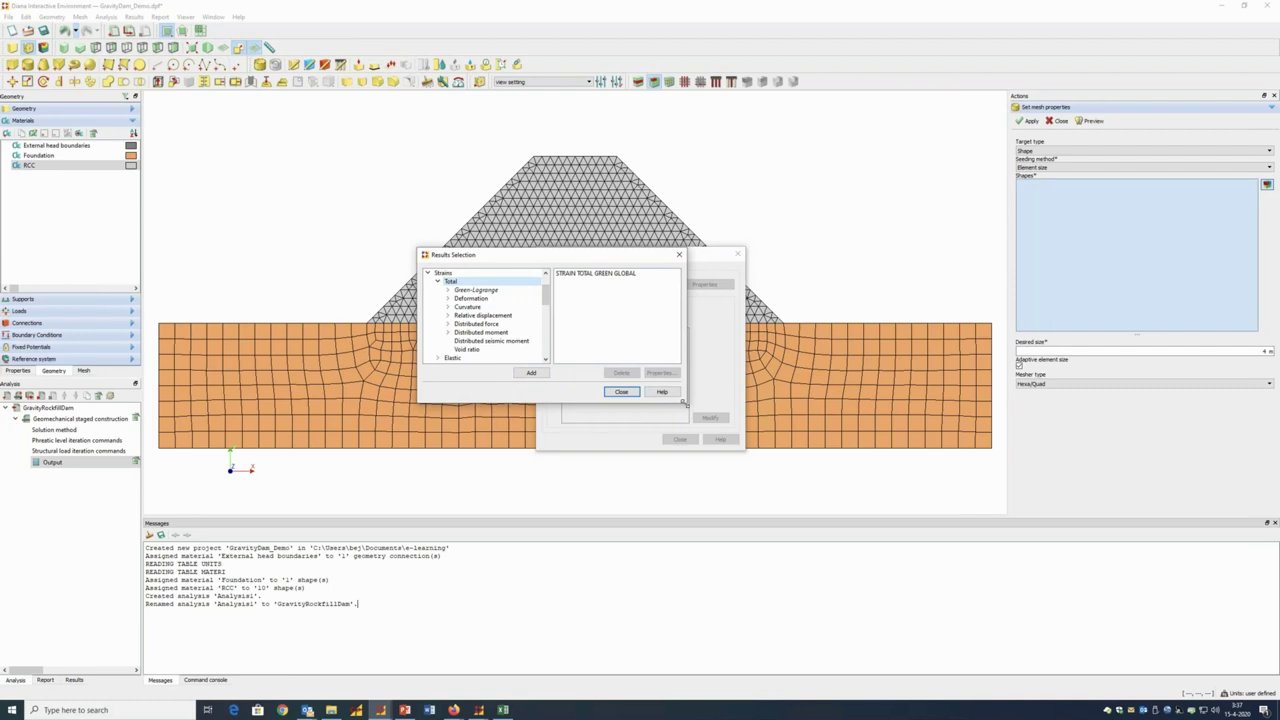
{"action": "left_click_drag", "start_coordinate": [683, 402], "coordinate": [760, 474]}
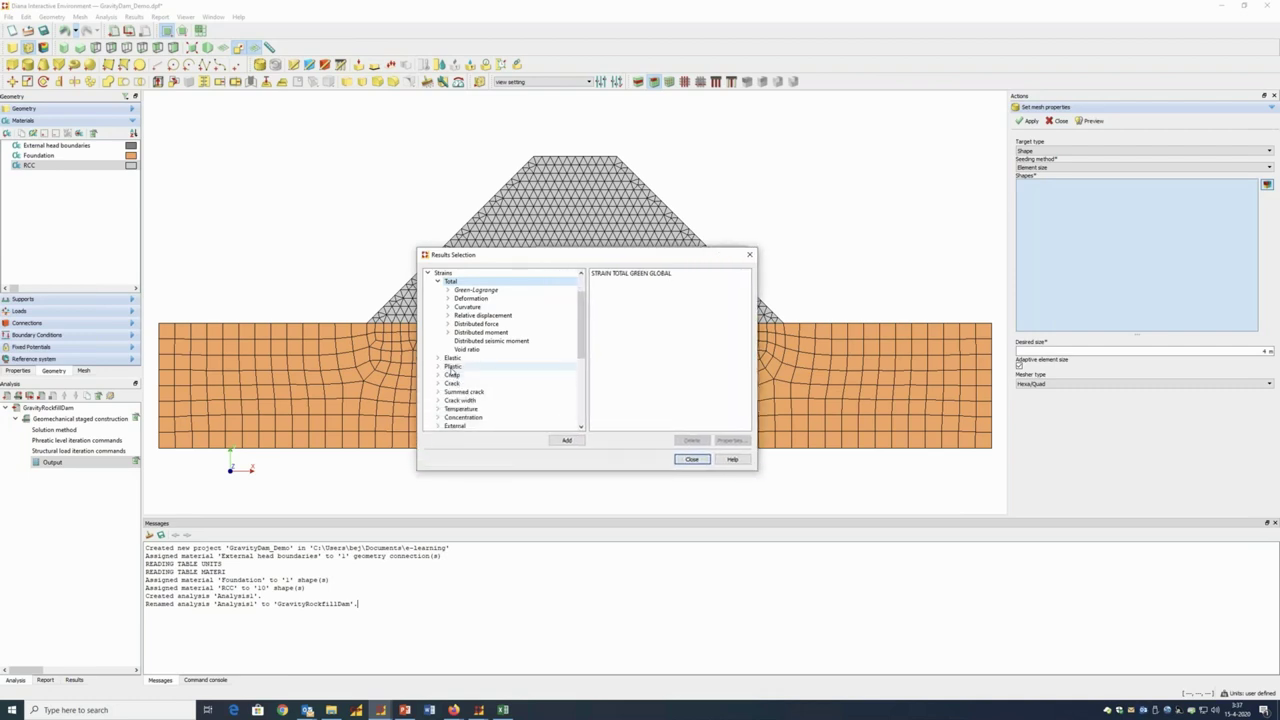
{"action": "left_click", "coordinate": [452, 368]}
{"action": "left_click", "coordinate": [566, 441]}
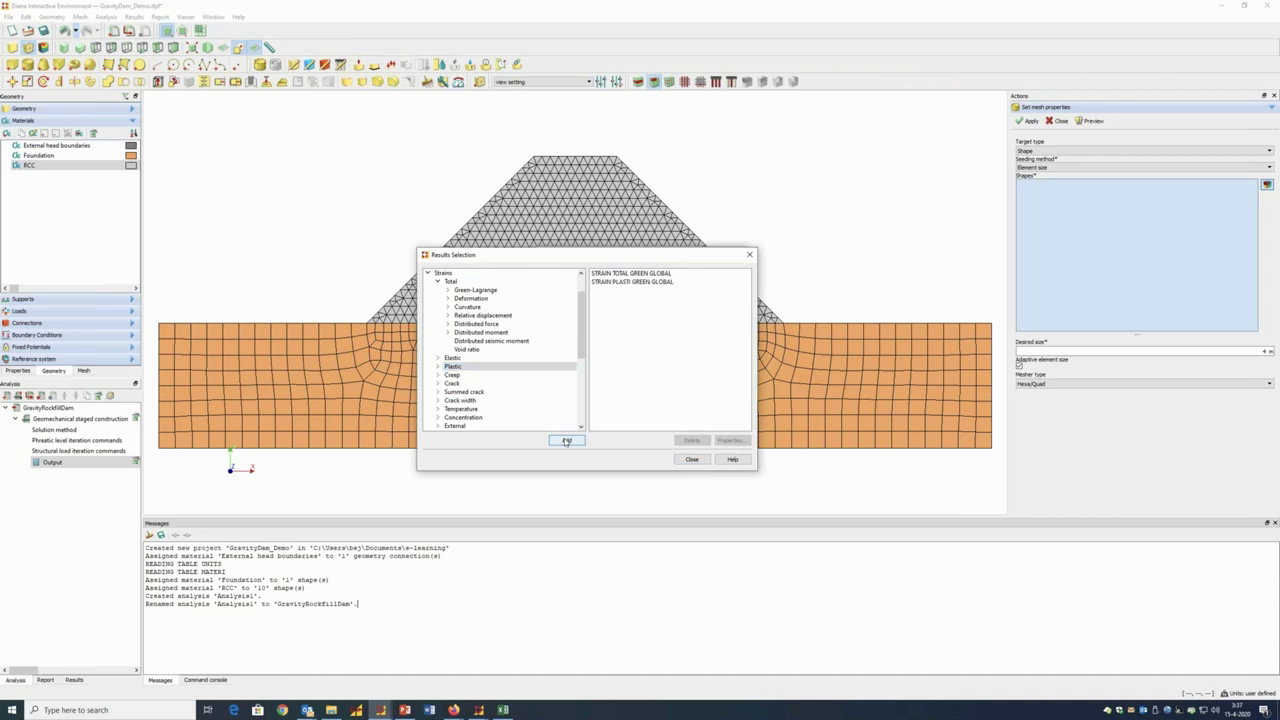
{"action": "left_click", "coordinate": [428, 274]}
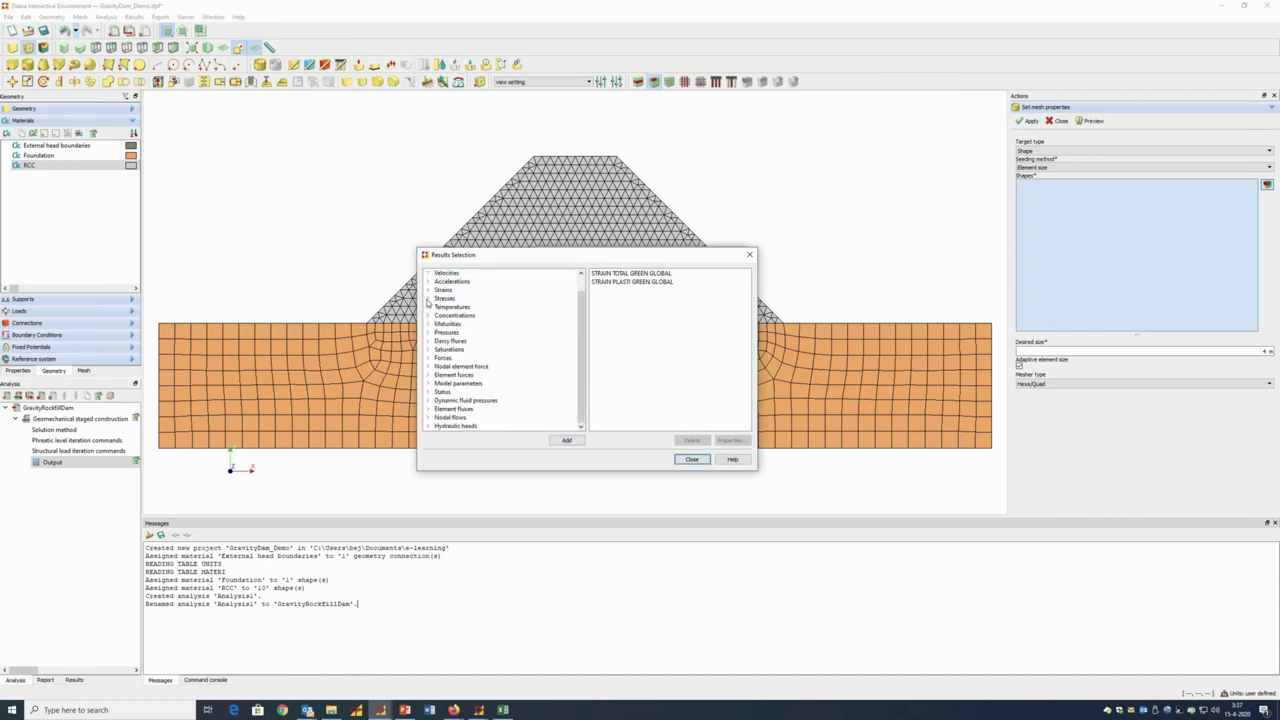
{"action": "left_click", "coordinate": [428, 298]}
{"action": "left_click", "coordinate": [455, 307]}
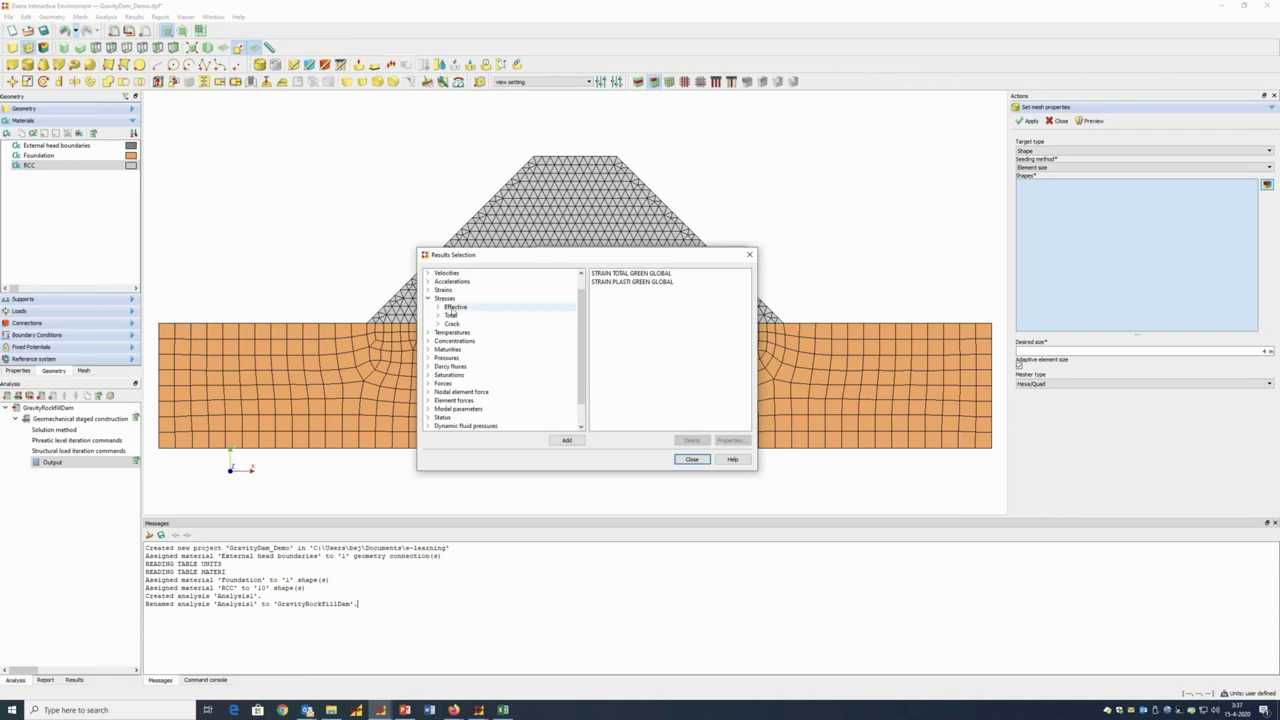
{"action": "left_click", "coordinate": [566, 441]}
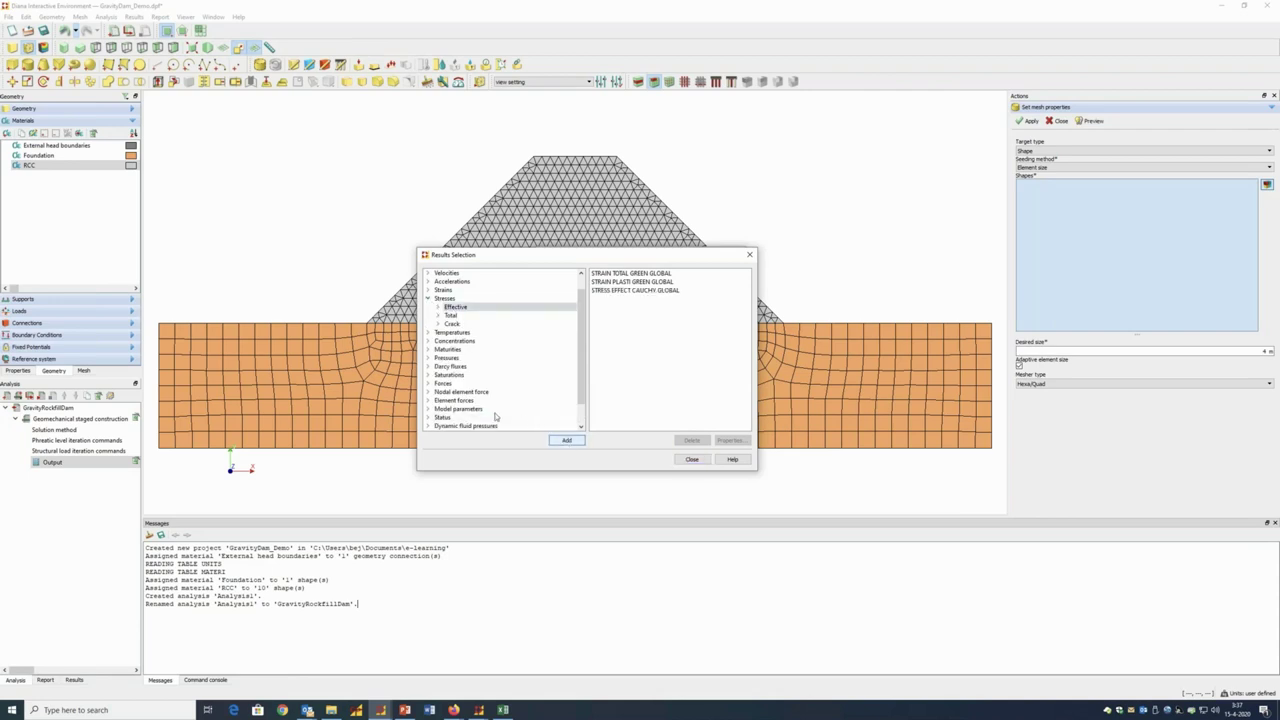
Add the preconsolidation stress model parameter to the outputs
{"action": "left_click", "coordinate": [428, 409]}
{"action": "left_click_drag", "start_coordinate": [580, 317], "coordinate": [564, 401]}
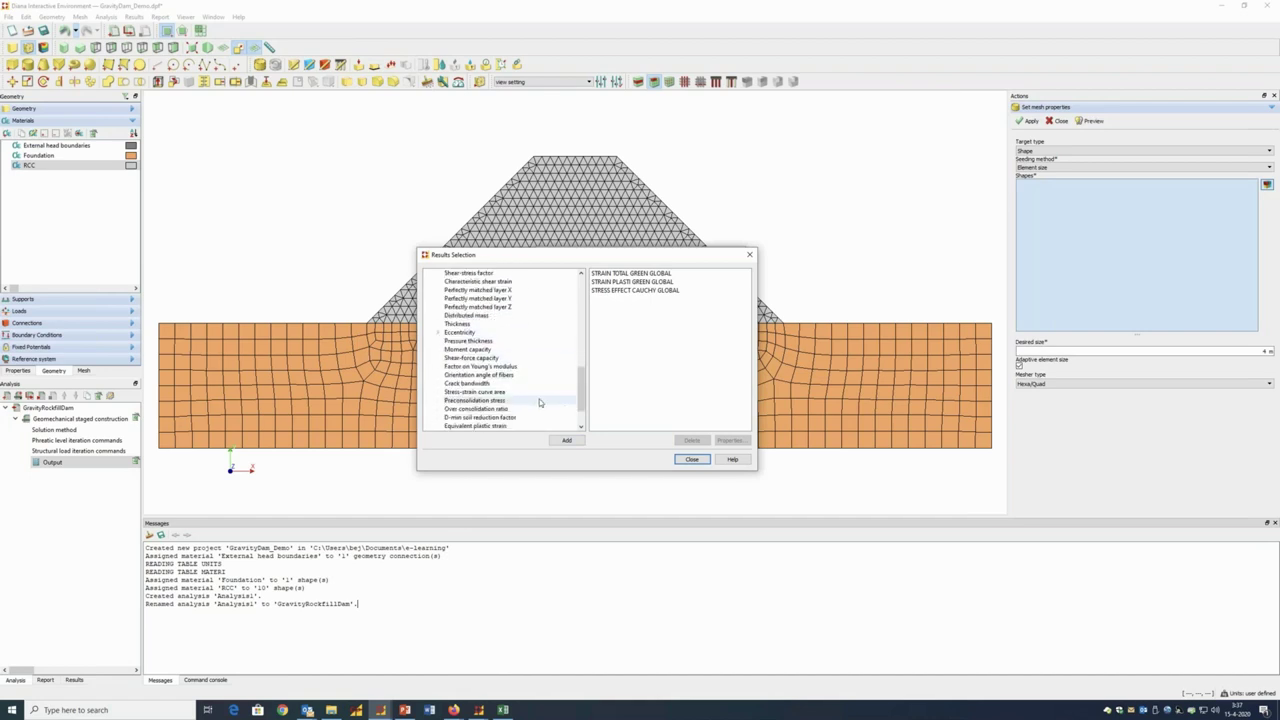
{"action": "left_click", "coordinate": [505, 400]}
{"action": "left_click", "coordinate": [564, 441]}
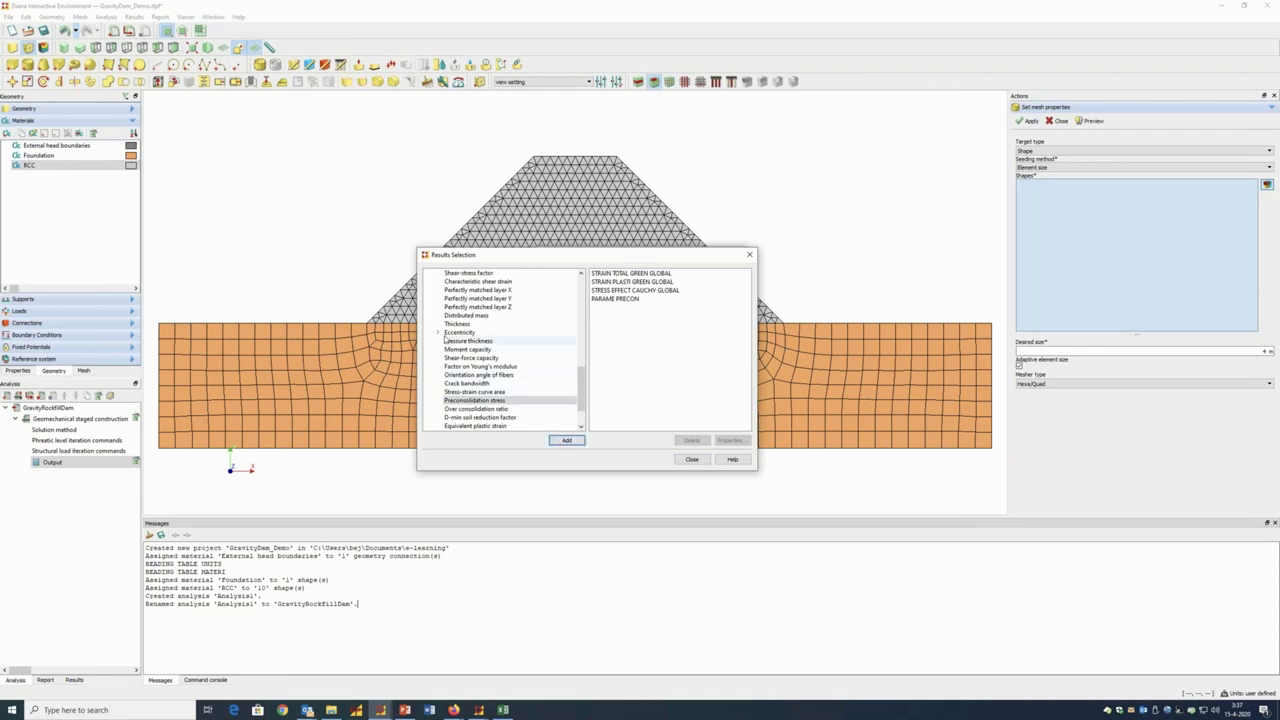
{"action": "left_click_drag", "start_coordinate": [582, 383], "coordinate": [570, 318]}
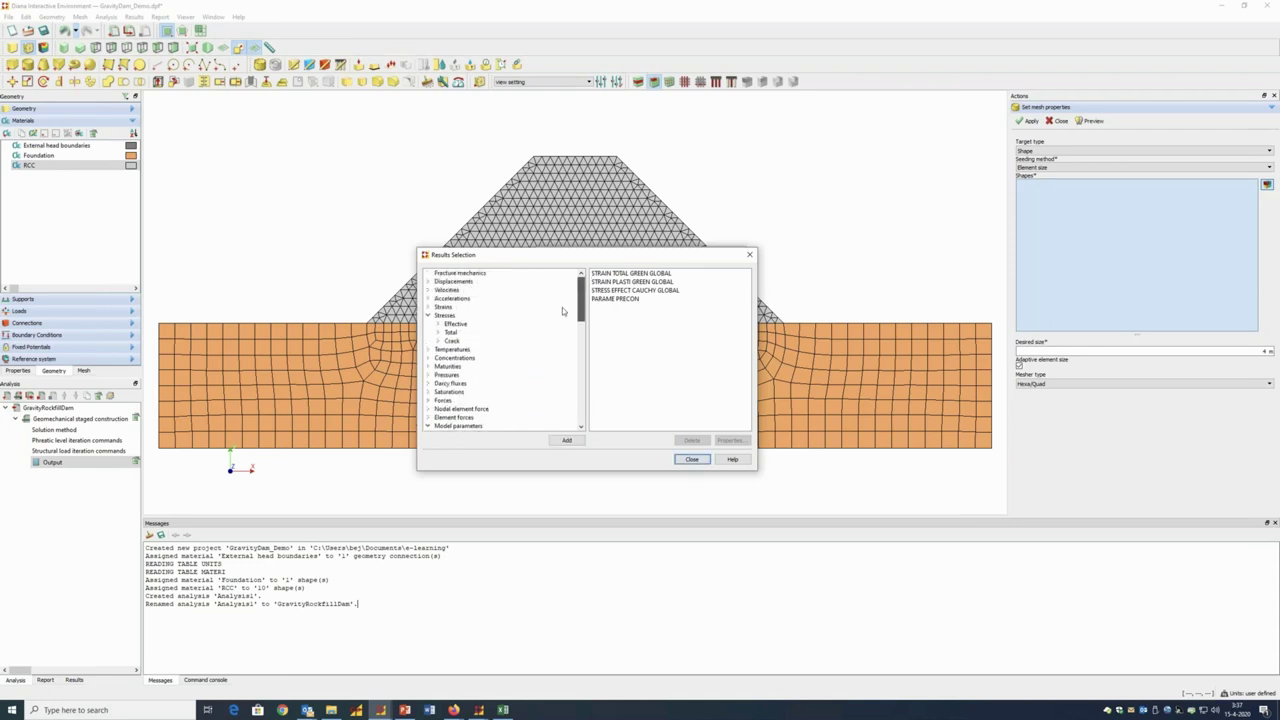
Collapse the earlier result groups and browse the dynamic fluid pressure results
{"action": "scroll", "coordinate": [500, 363], "scroll_direction": "down", "scroll_amount": 2}
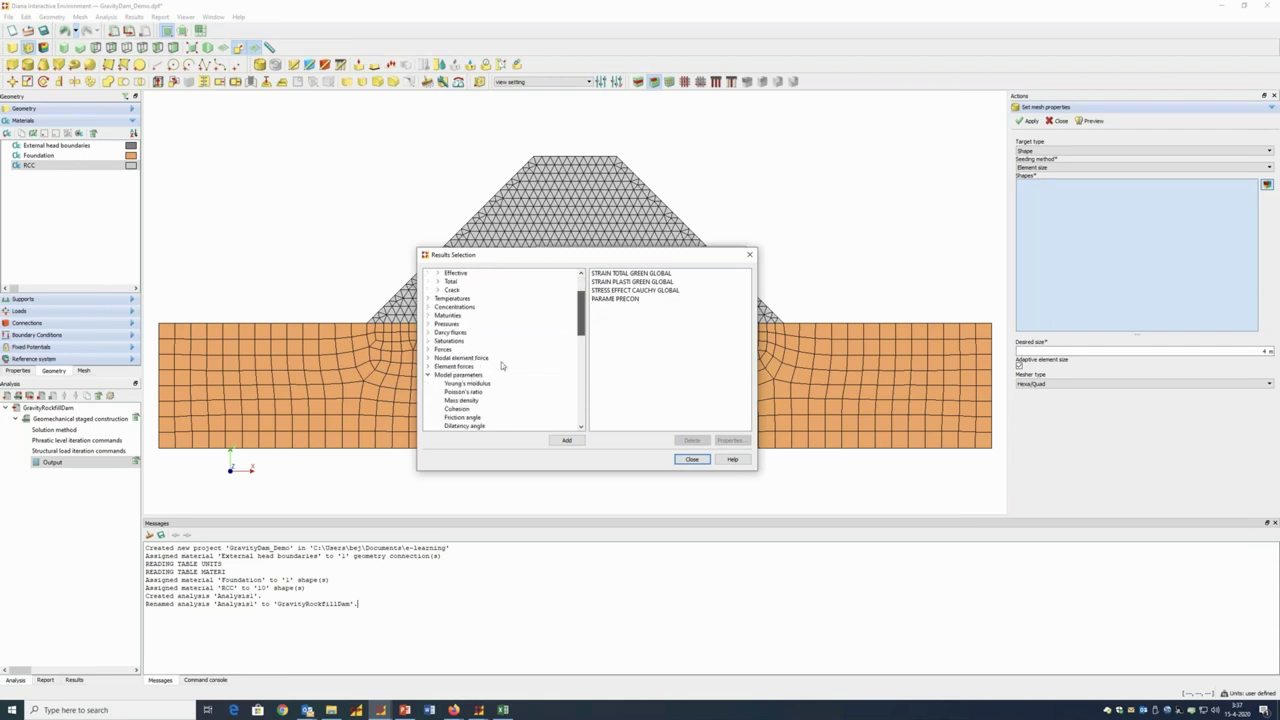
{"action": "left_click", "coordinate": [427, 375]}
{"action": "left_click", "coordinate": [427, 375]}
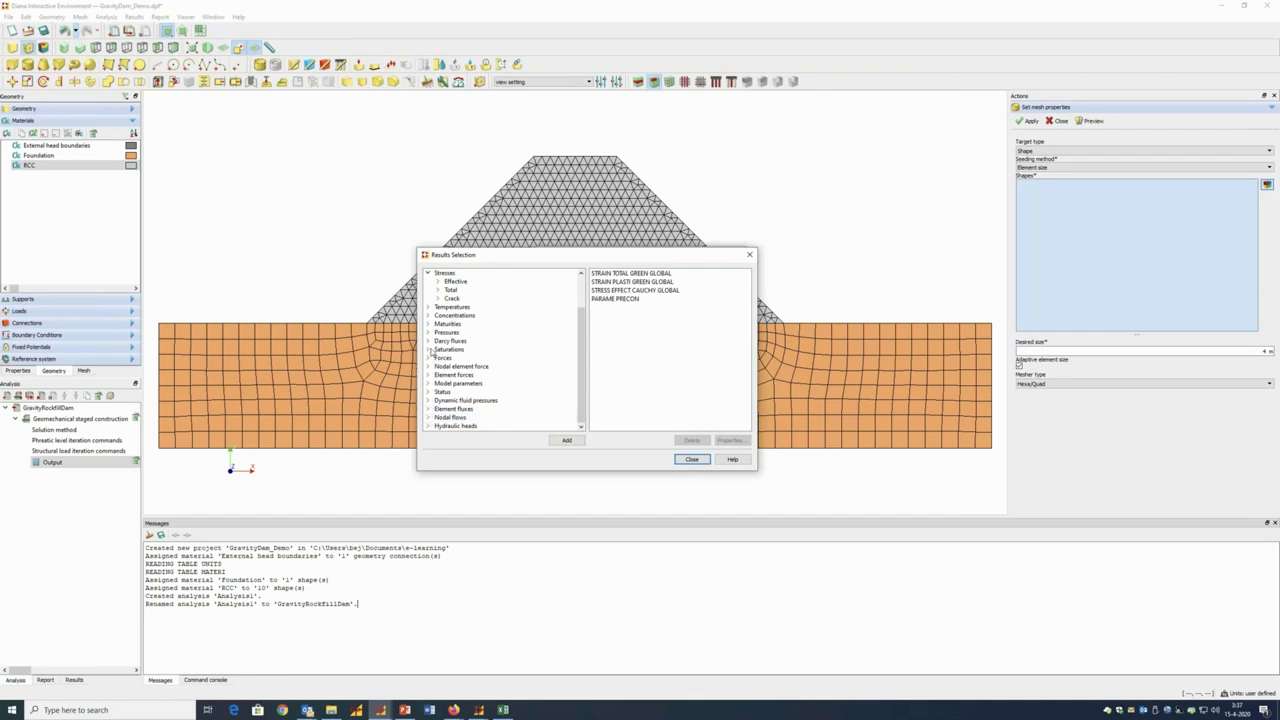
{"action": "left_click", "coordinate": [428, 273]}
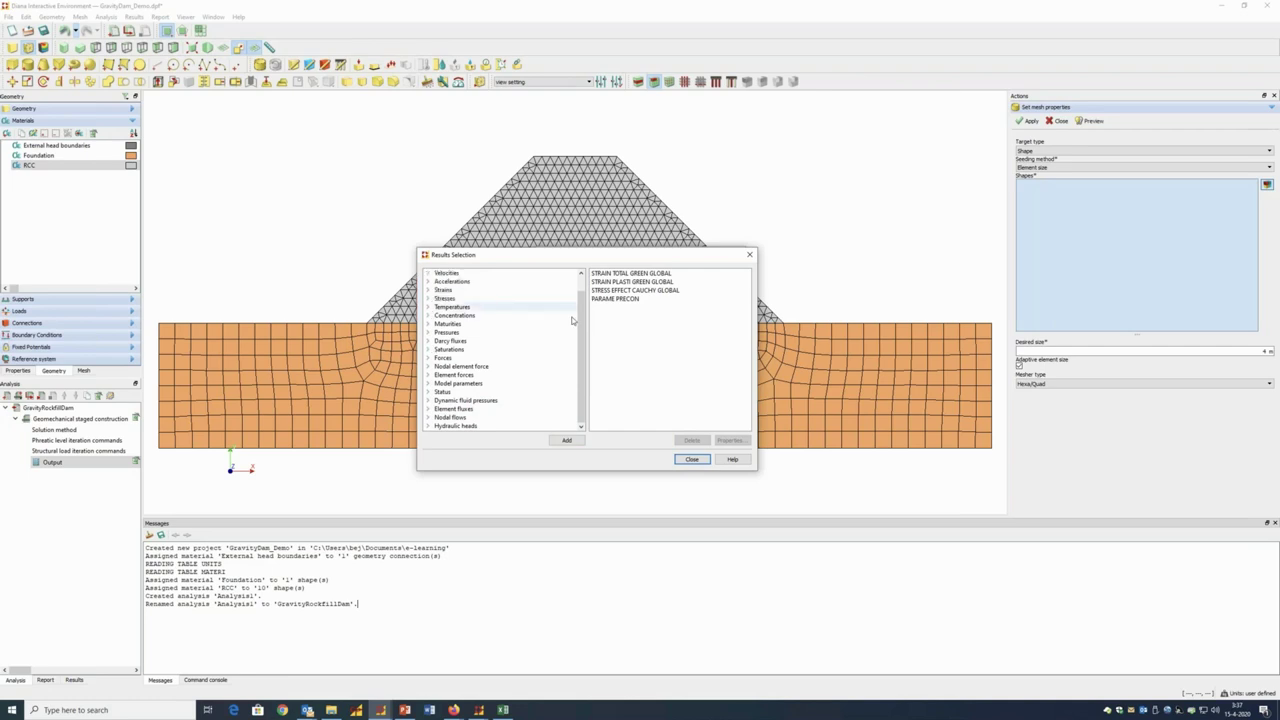
{"action": "scroll", "coordinate": [514, 306], "scroll_direction": "up", "scroll_amount": 1}
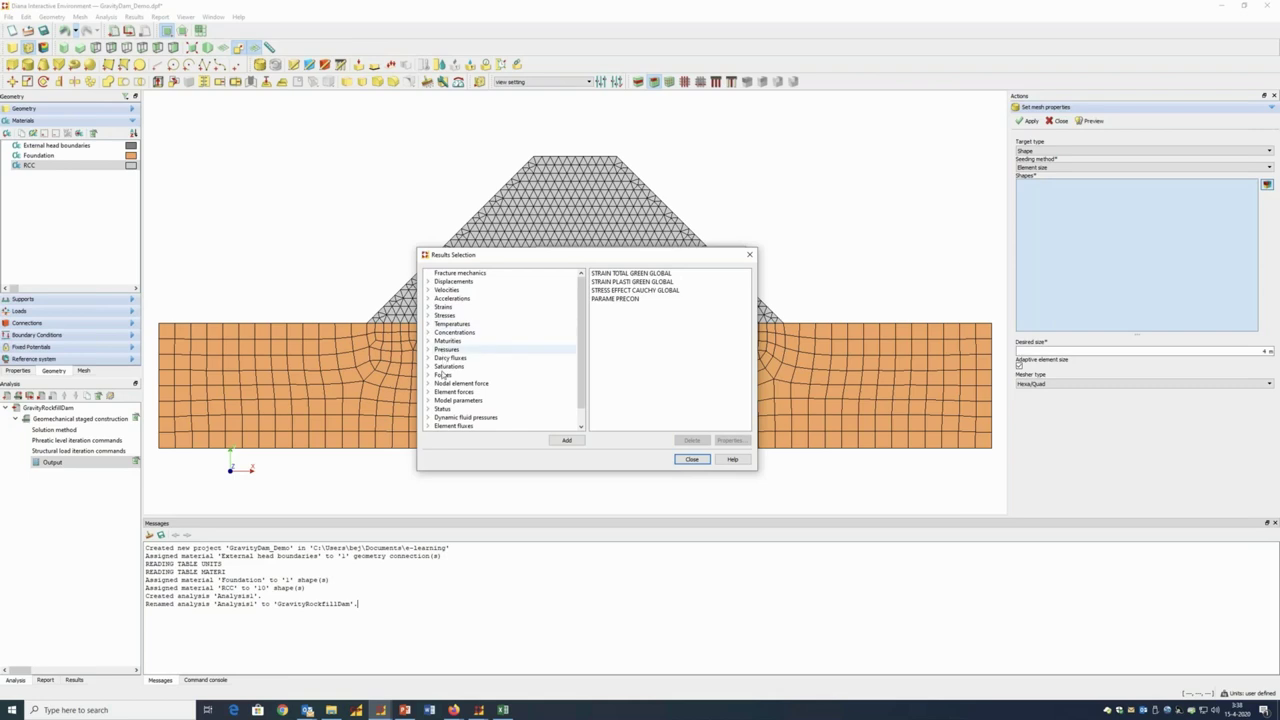
{"action": "left_click", "coordinate": [428, 419]}
{"action": "left_click", "coordinate": [578, 414]}
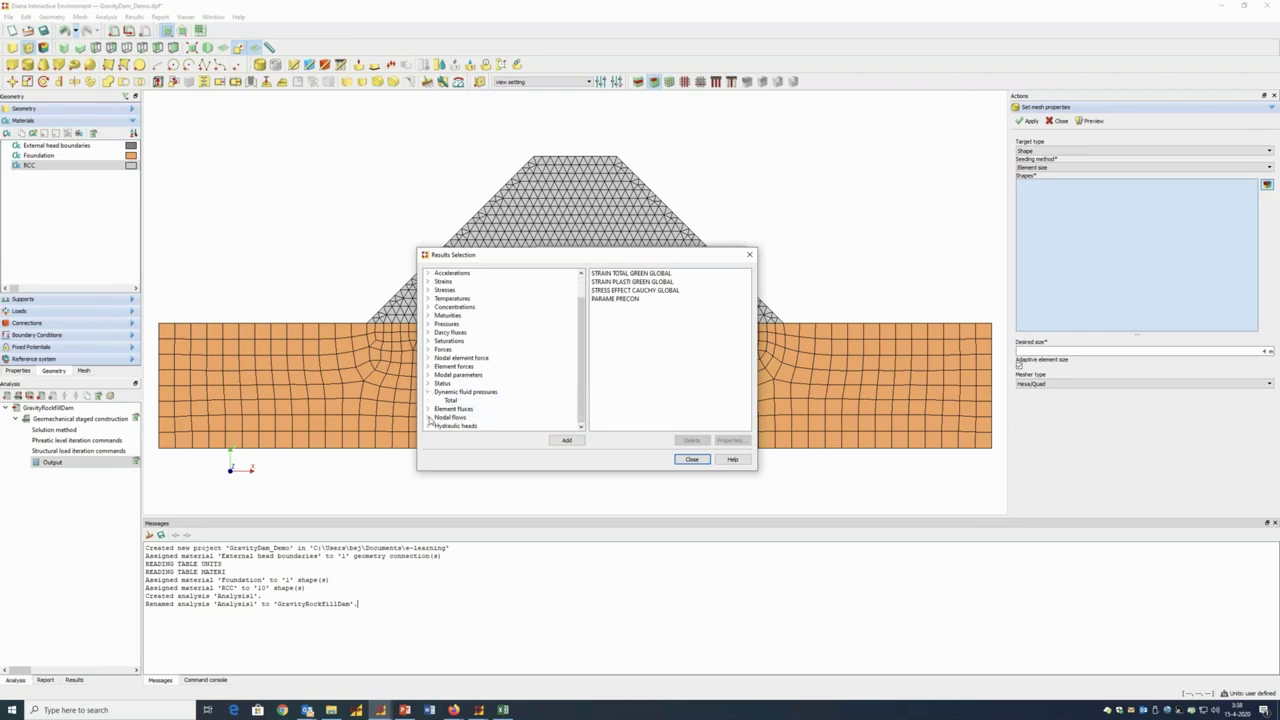
{"action": "left_click", "coordinate": [429, 420]}
Add total hydraulic head and pressure head to the outputs
{"action": "left_click", "coordinate": [429, 426]}
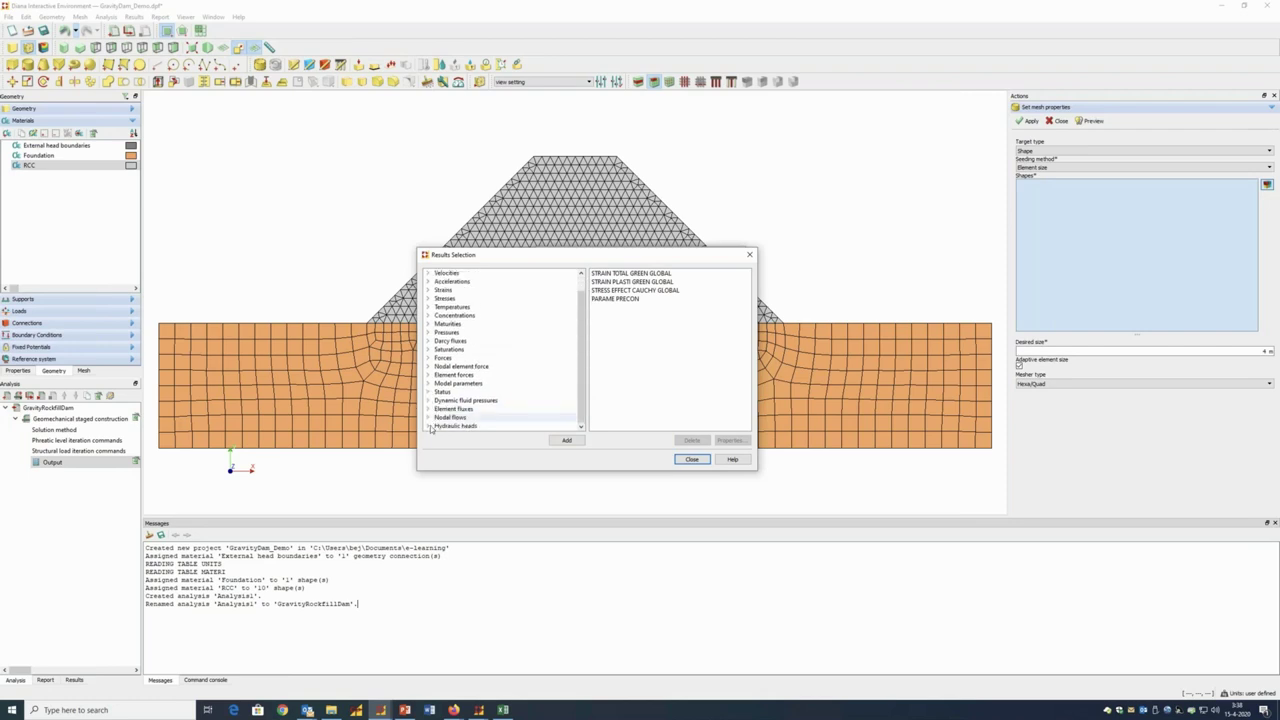
{"action": "left_click_drag", "start_coordinate": [578, 370], "coordinate": [578, 398]}
{"action": "left_click", "coordinate": [451, 409]}
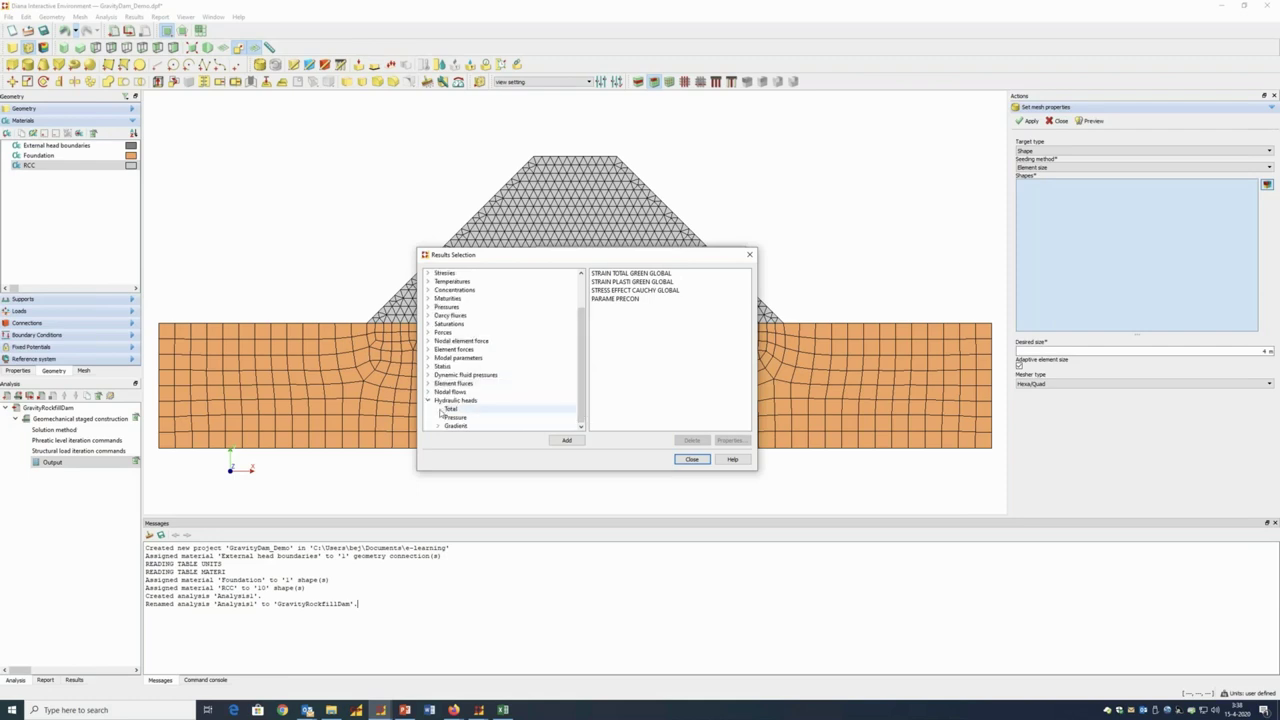
{"action": "left_click", "coordinate": [564, 441]}
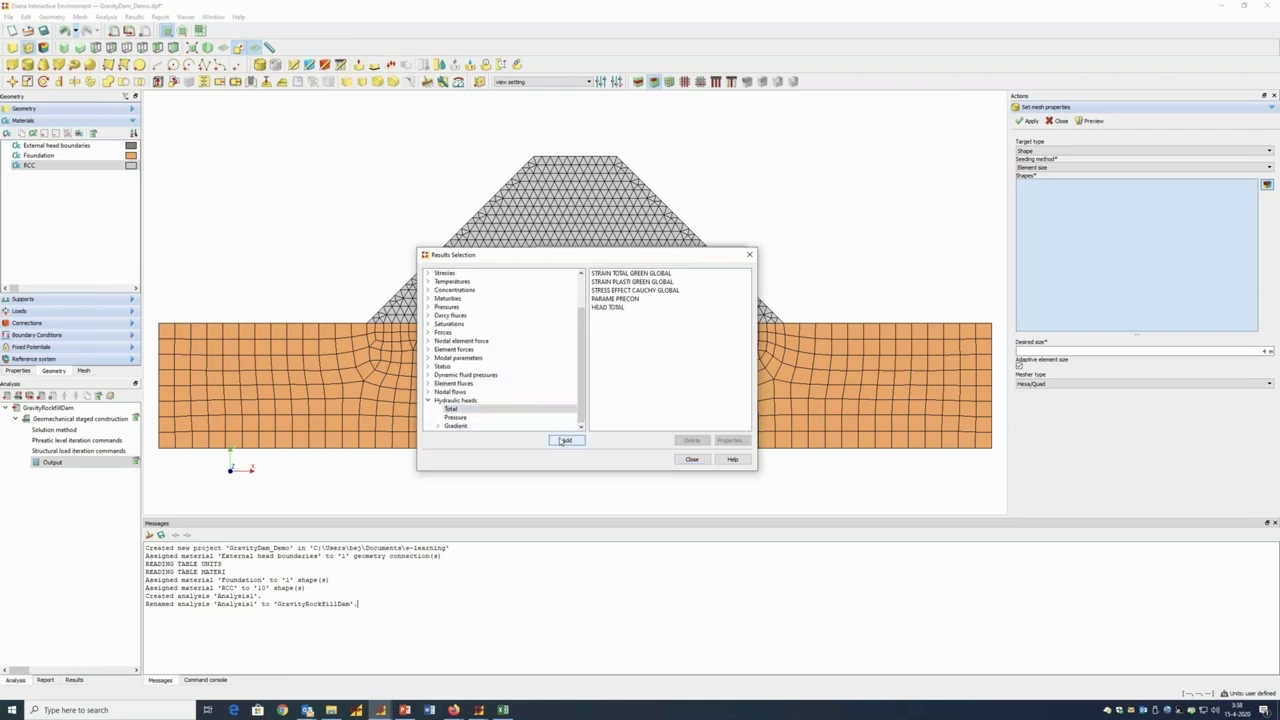
{"action": "left_click", "coordinate": [455, 417]}
{"action": "left_click", "coordinate": [566, 441]}
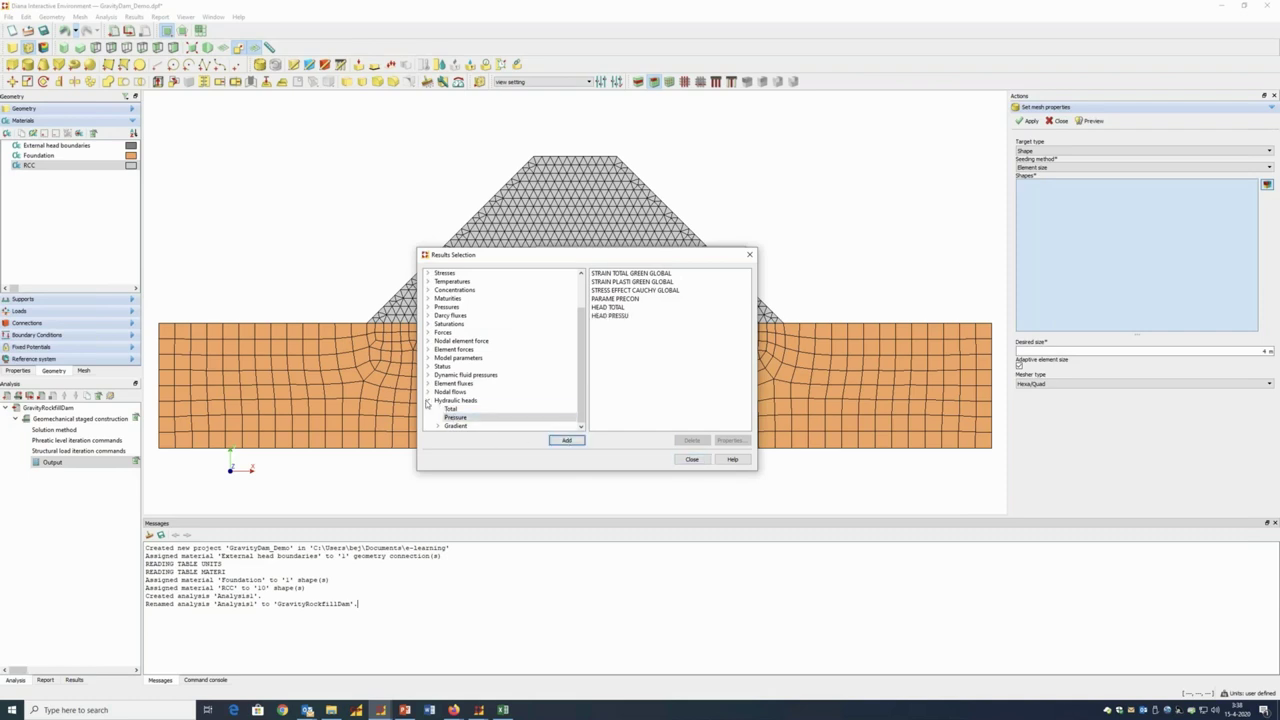
{"action": "left_click", "coordinate": [429, 402]}
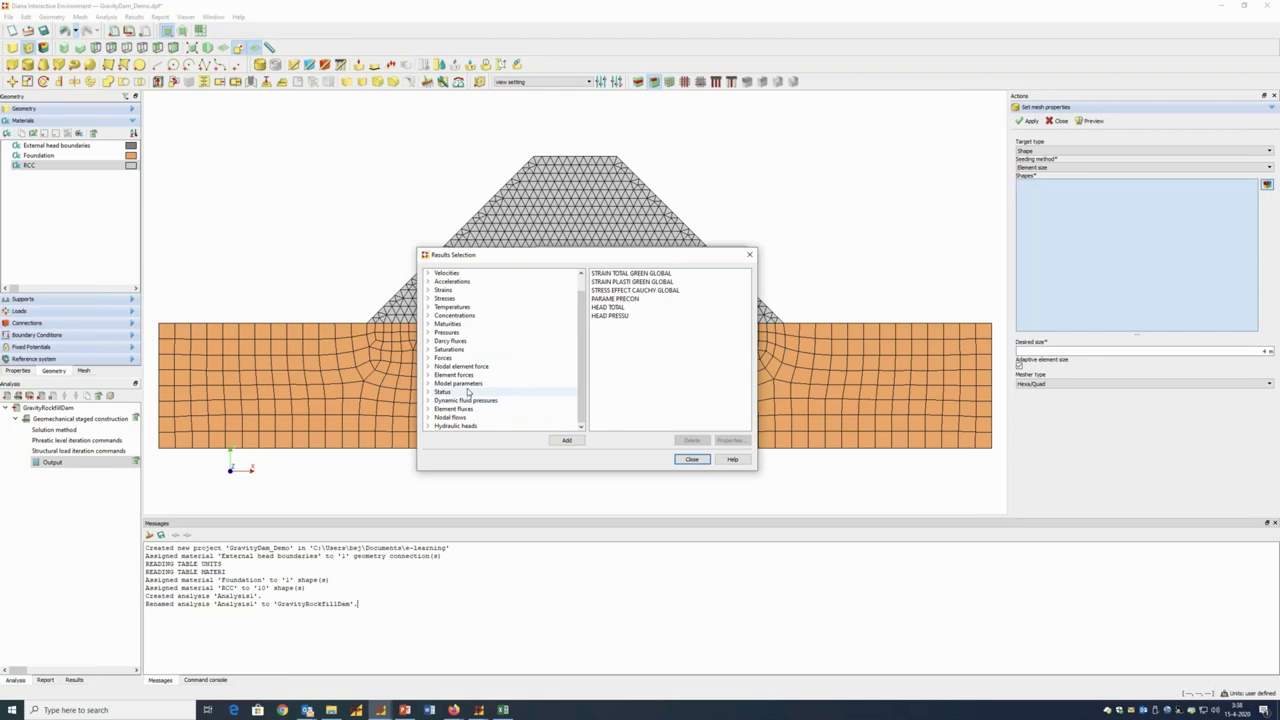
Add total pressure and pore pressure to the outputs
{"action": "left_click", "coordinate": [429, 332]}
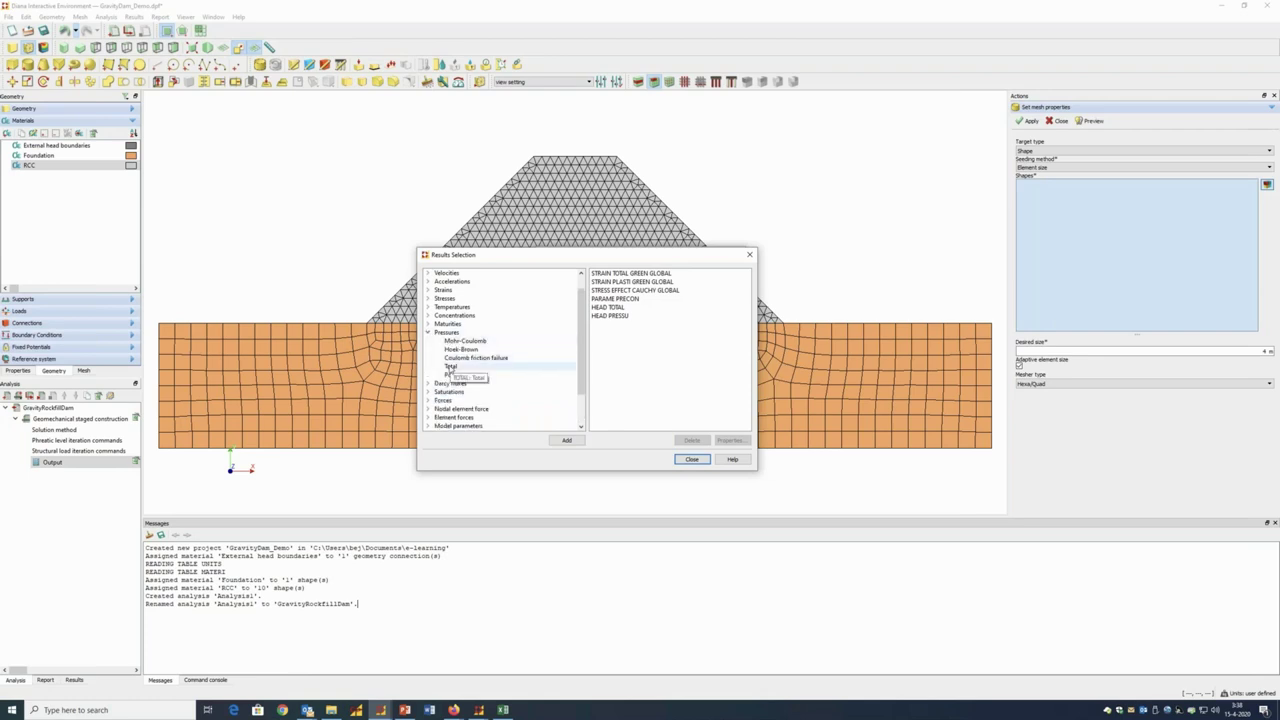
{"action": "left_click", "coordinate": [450, 367]}
{"action": "left_click", "coordinate": [566, 442]}
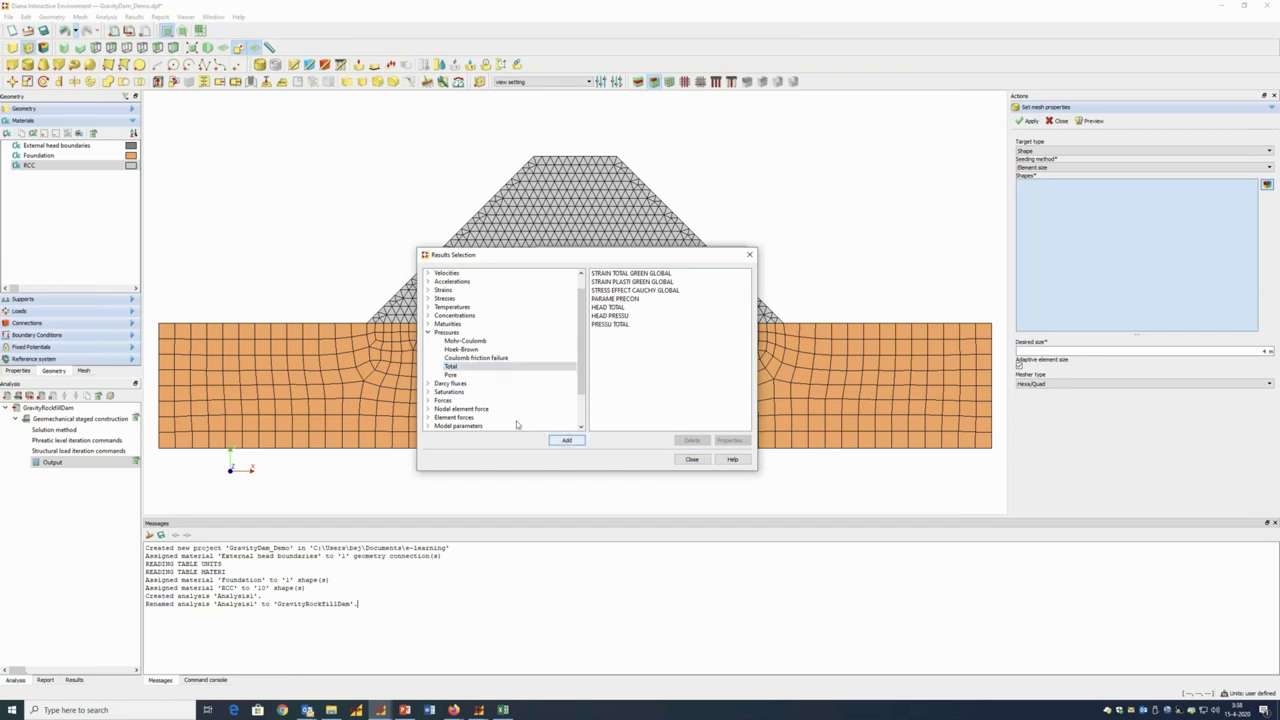
{"action": "left_click", "coordinate": [450, 375]}
{"action": "left_click", "coordinate": [566, 442]}
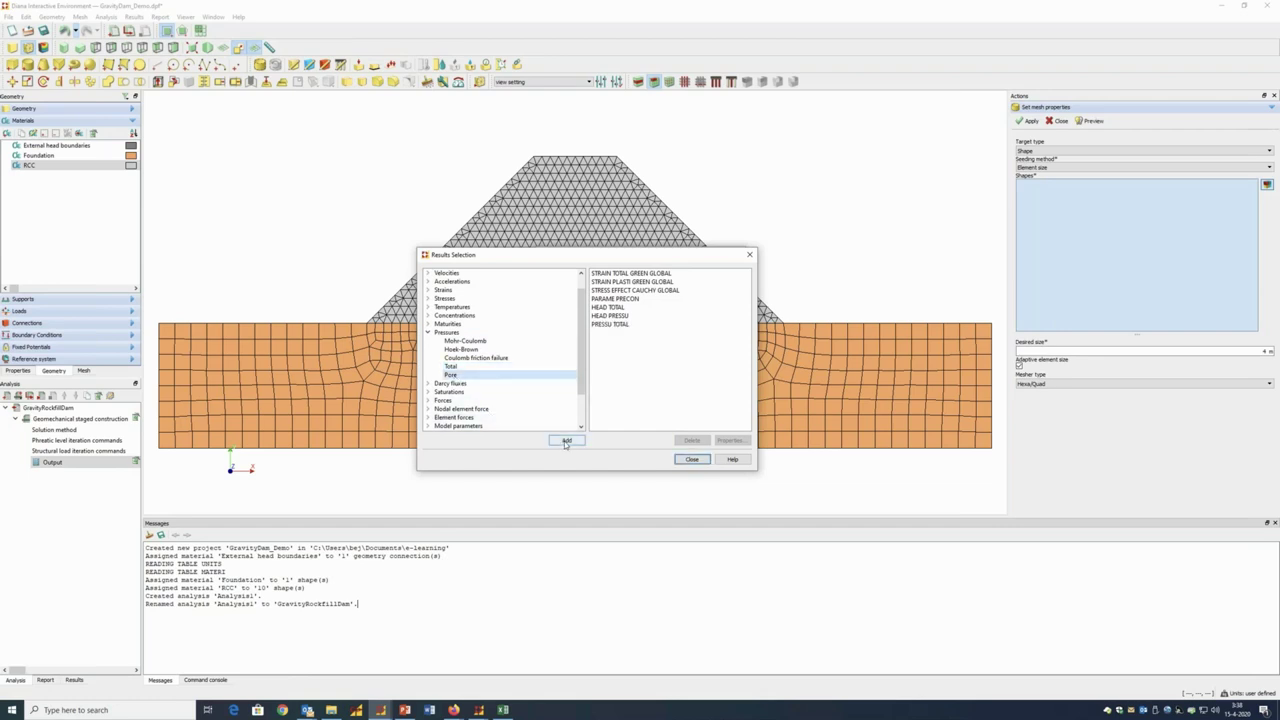
Add the hydrostatic translational external force and close the output dialogs
{"action": "double_click", "coordinate": [442, 401]}
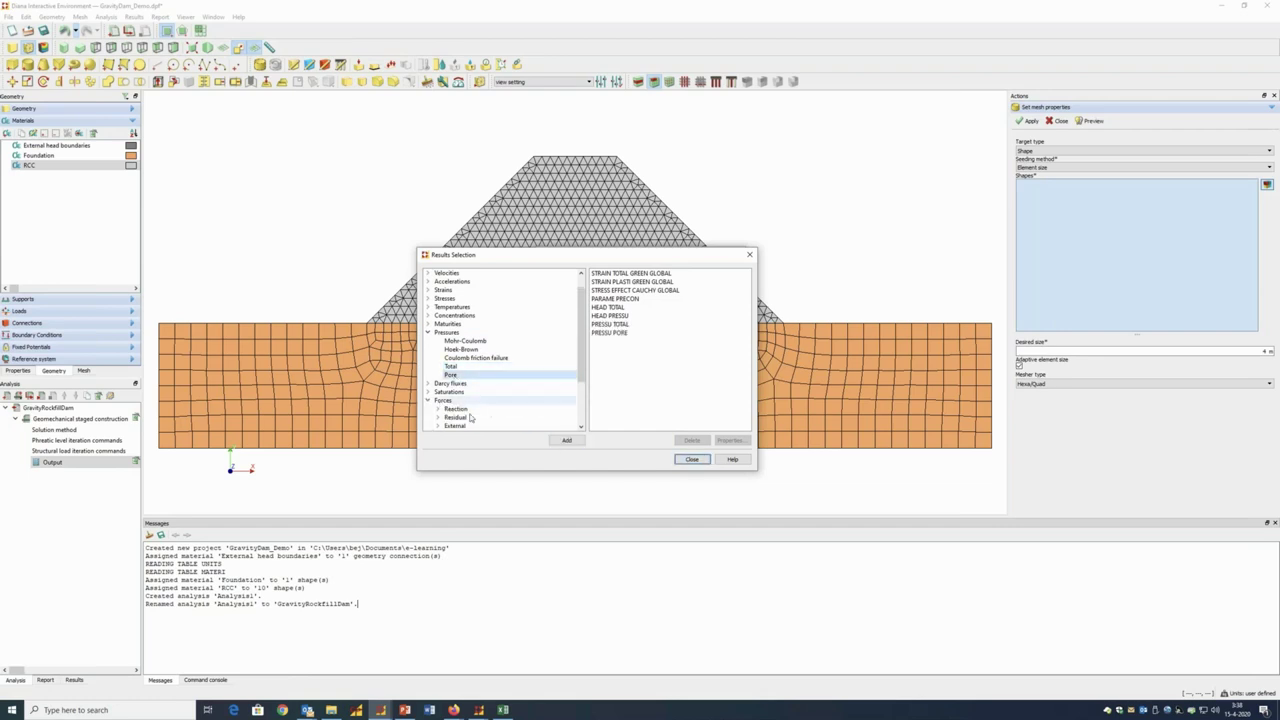
{"action": "scroll", "coordinate": [438, 395], "scroll_direction": "down", "scroll_amount": 2}
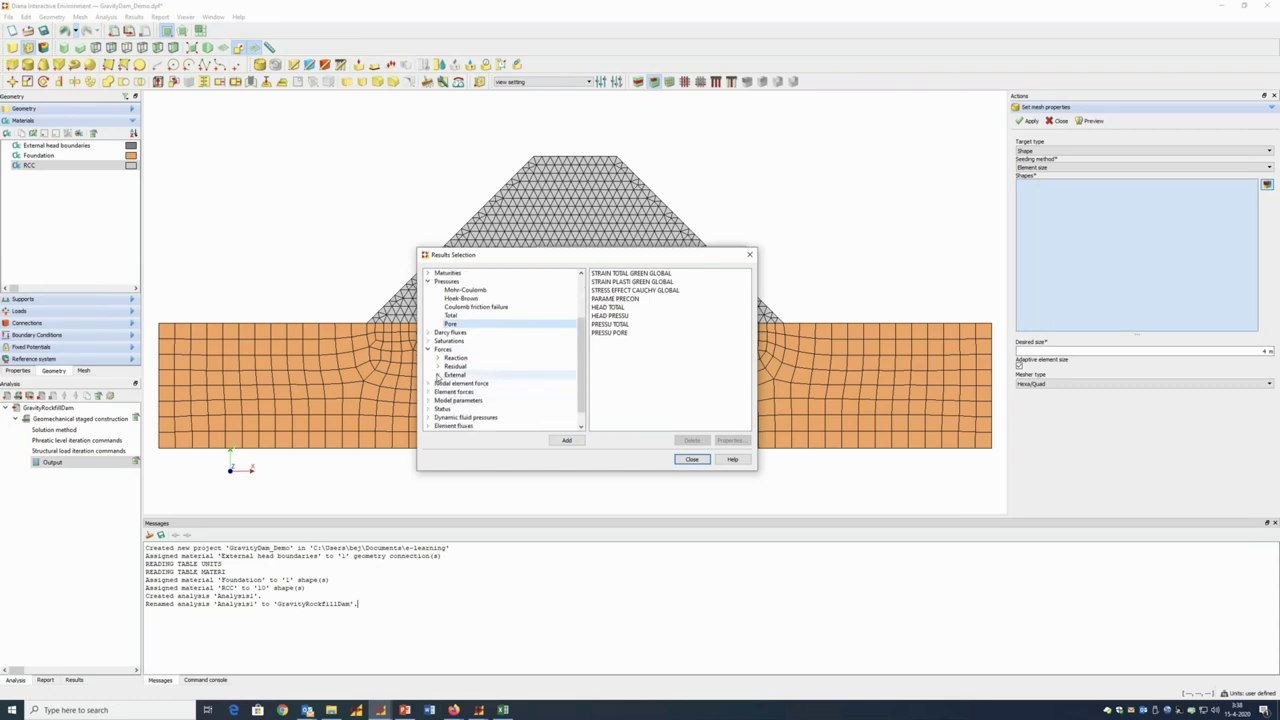
{"action": "left_click", "coordinate": [438, 375]}
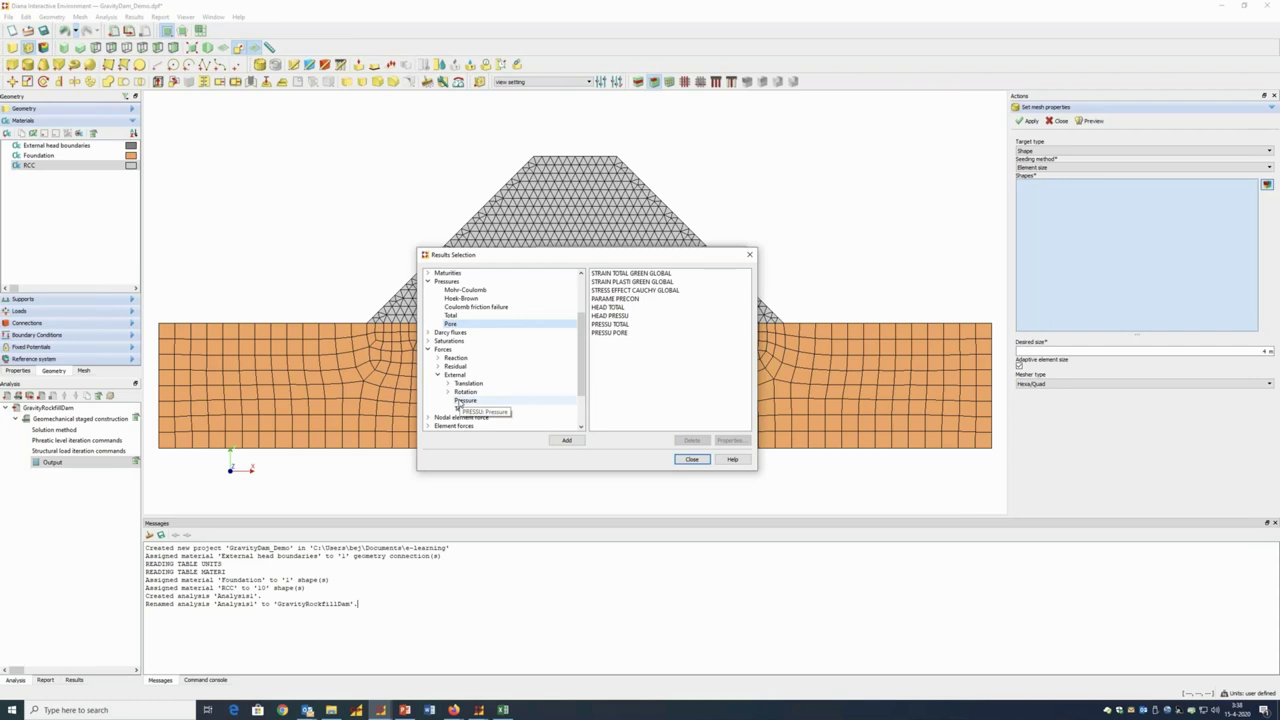
{"action": "left_click", "coordinate": [448, 383]}
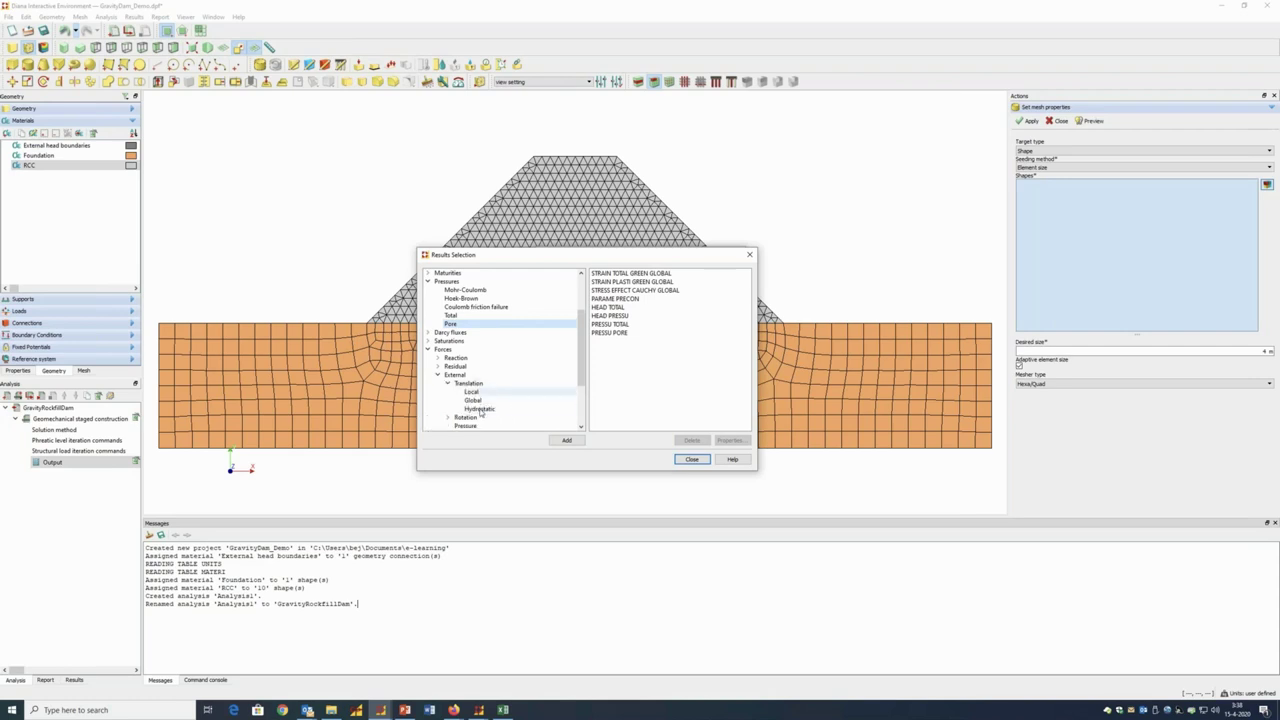
{"action": "left_click", "coordinate": [480, 409]}
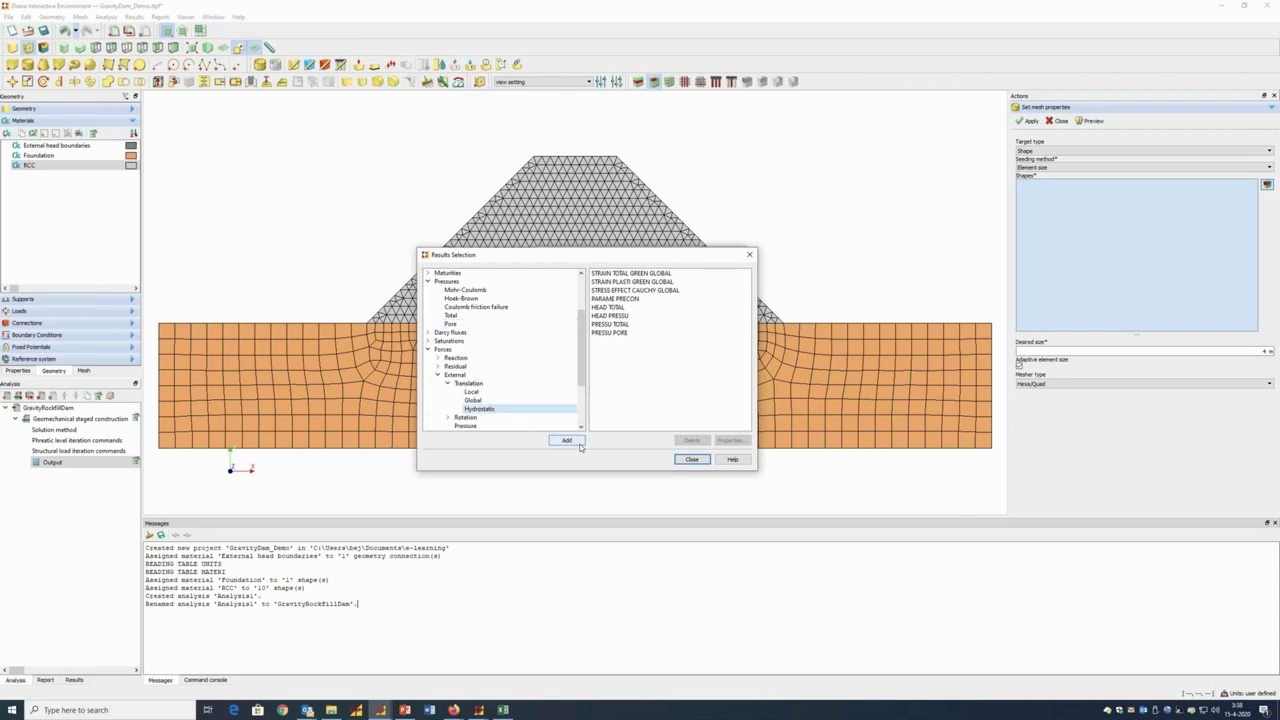
{"action": "left_click", "coordinate": [568, 441]}
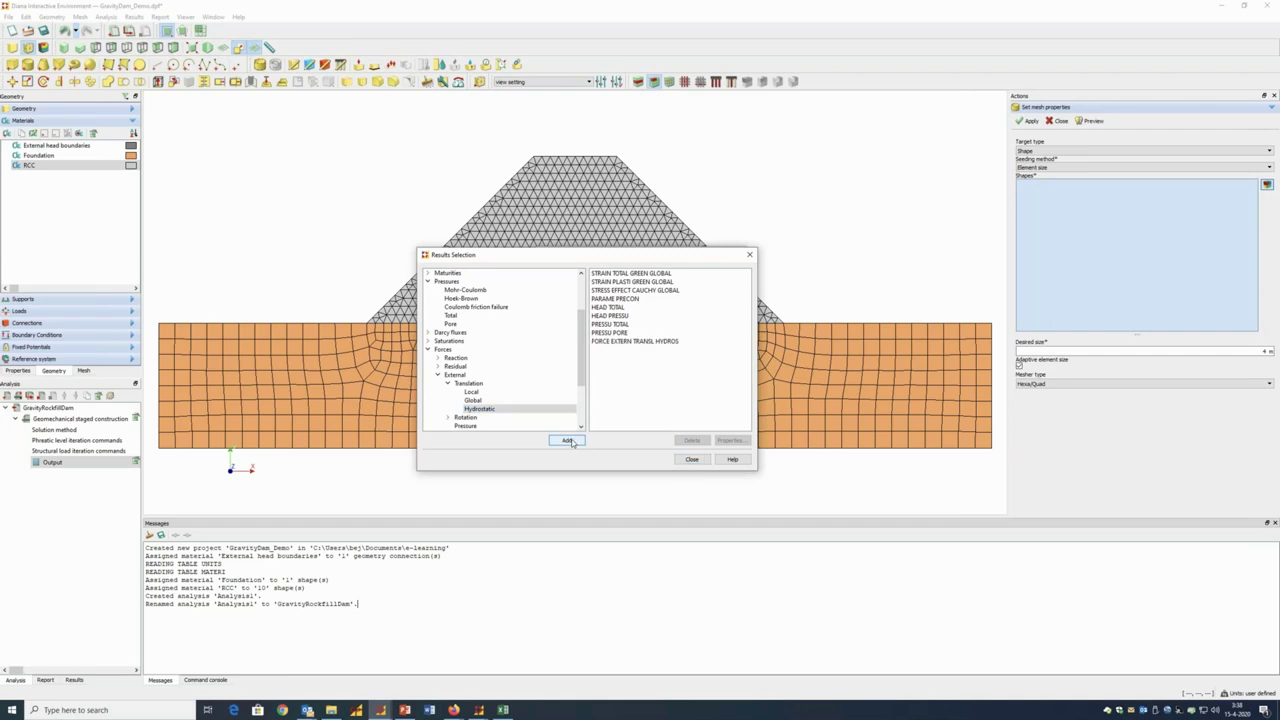
{"action": "left_click", "coordinate": [691, 459]}
{"action": "left_click", "coordinate": [679, 439]}
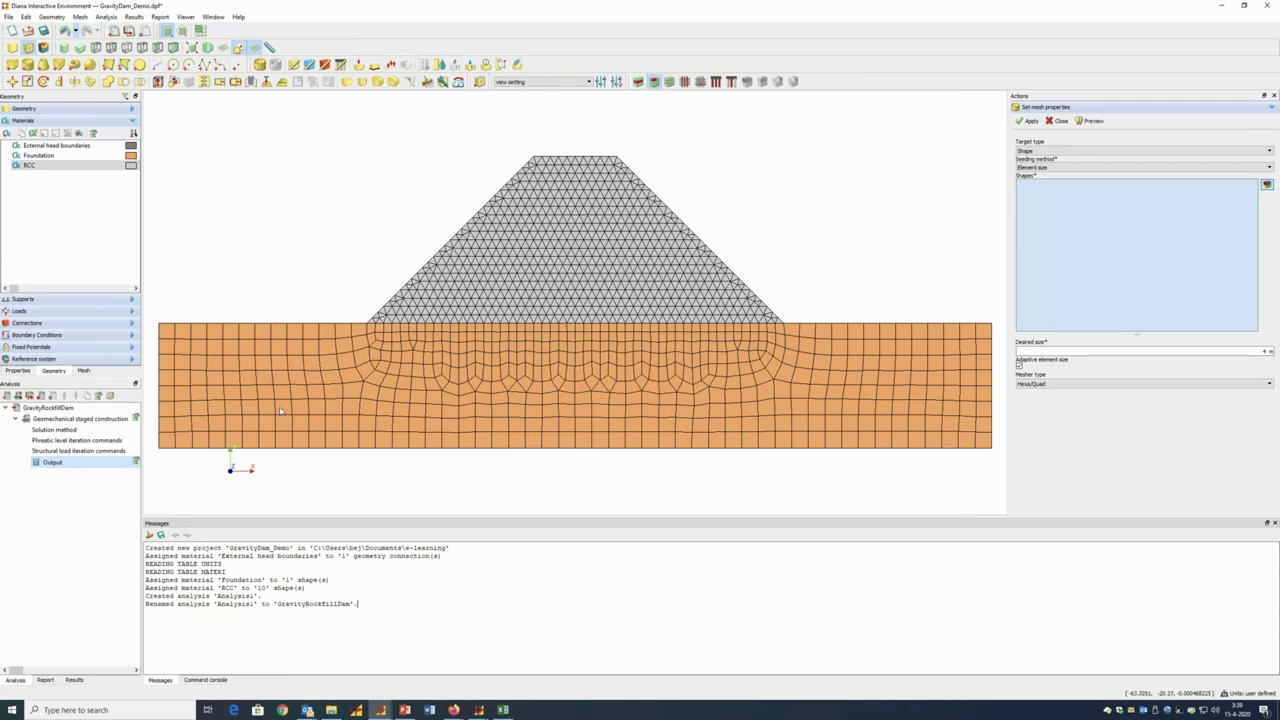
Set the staged construction's structural iteration method to Constant stiffness
{"action": "left_click", "coordinate": [66, 431]}
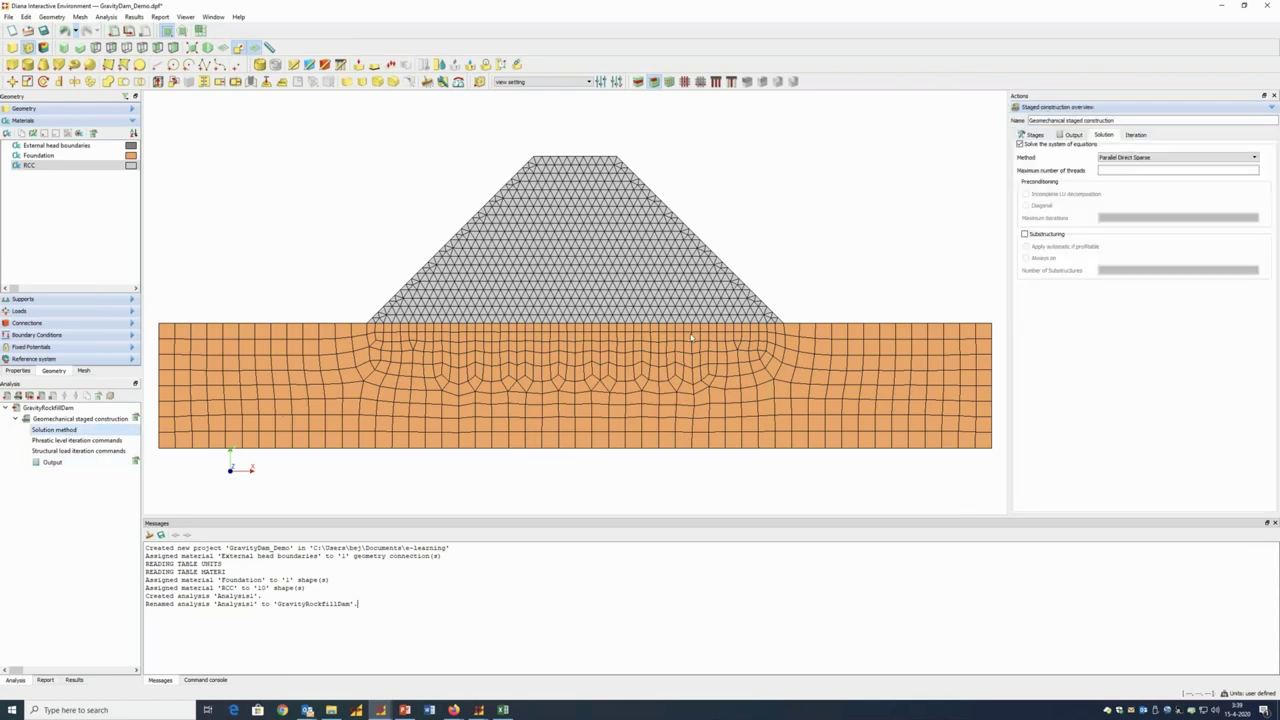
{"action": "left_click", "coordinate": [1136, 134]}
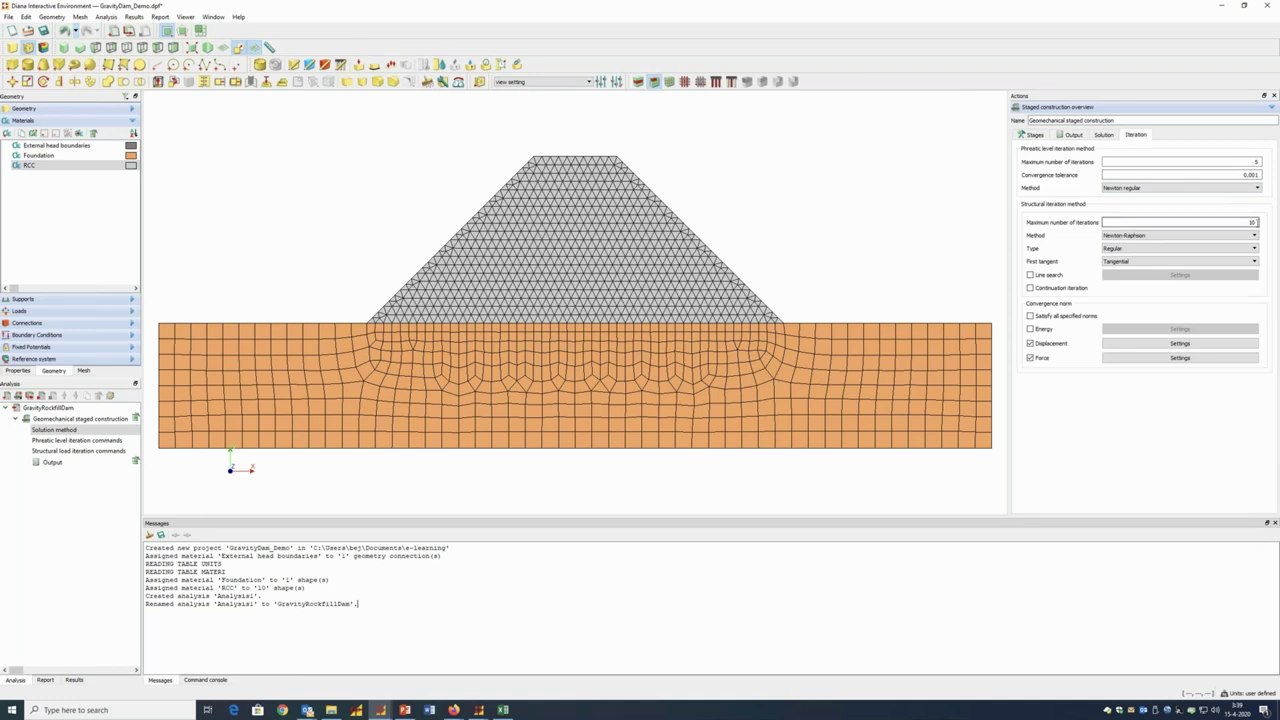
{"action": "left_click", "coordinate": [1225, 236]}
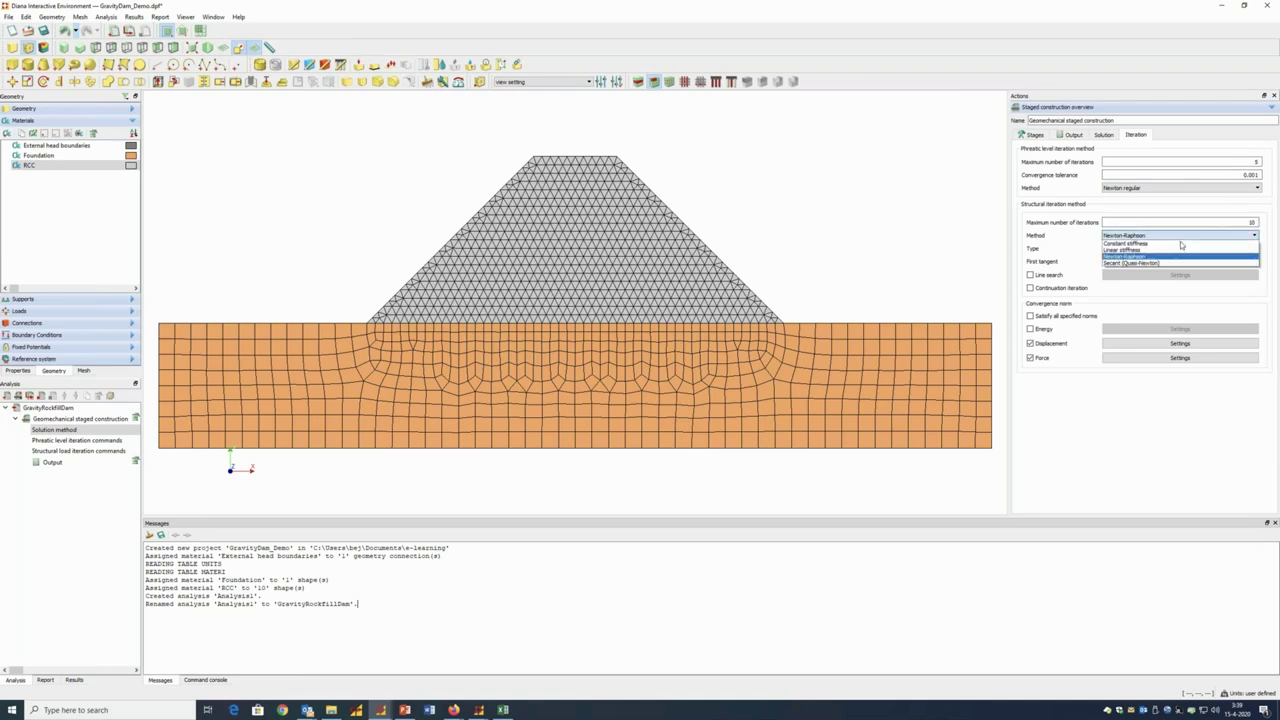
{"action": "left_click", "coordinate": [1179, 248]}
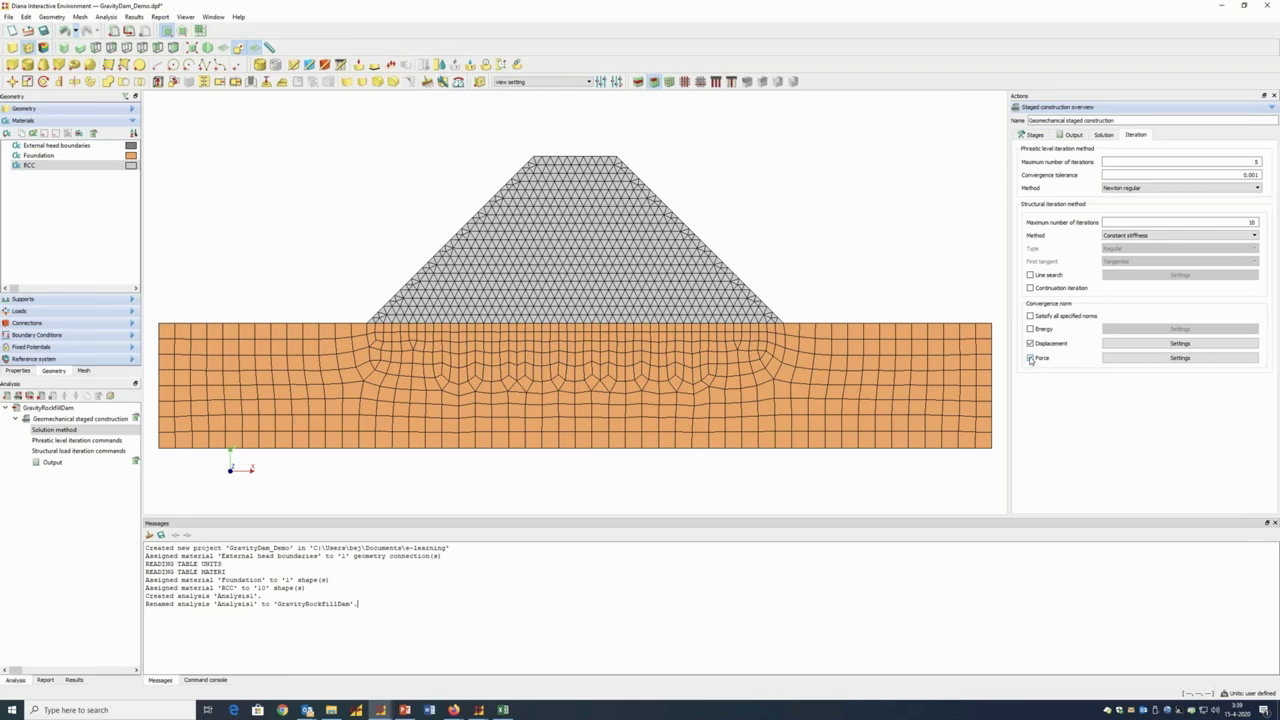
Add a stage named Inital with stage type No water present
{"action": "right_click", "coordinate": [57, 421]}
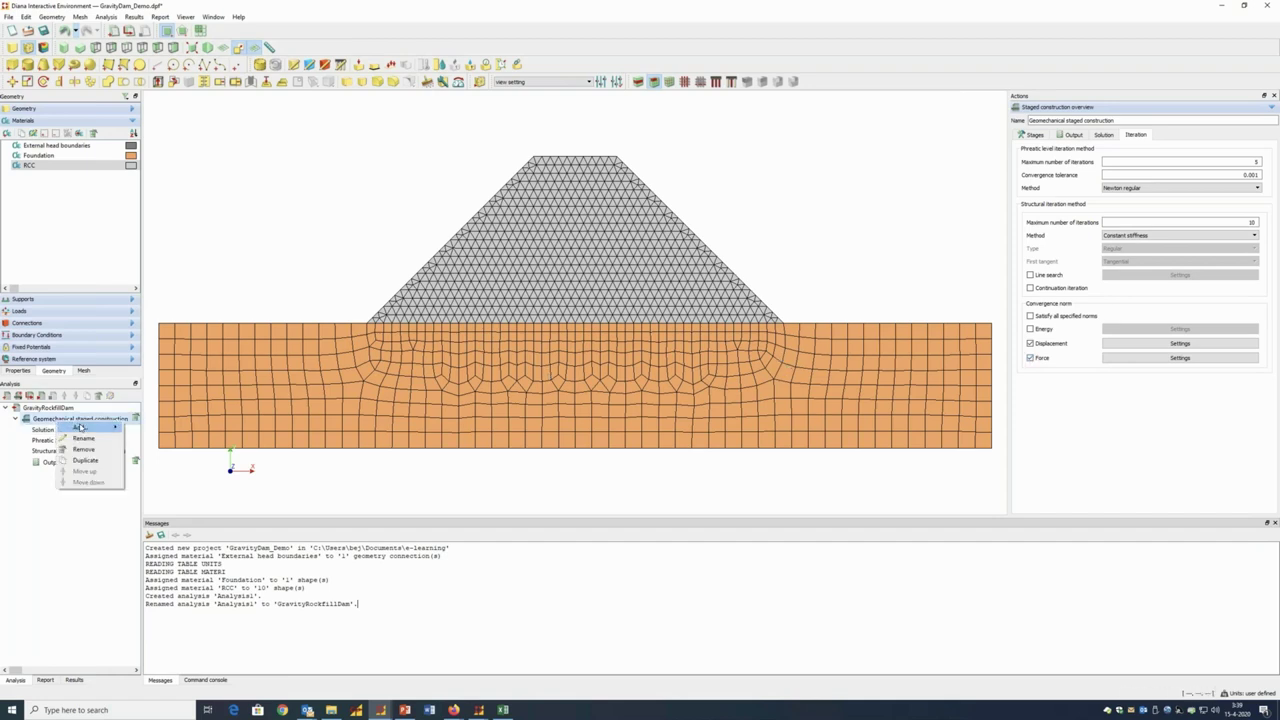
{"action": "mouse_move", "coordinate": [110, 428]}
{"action": "left_click", "coordinate": [145, 451]}
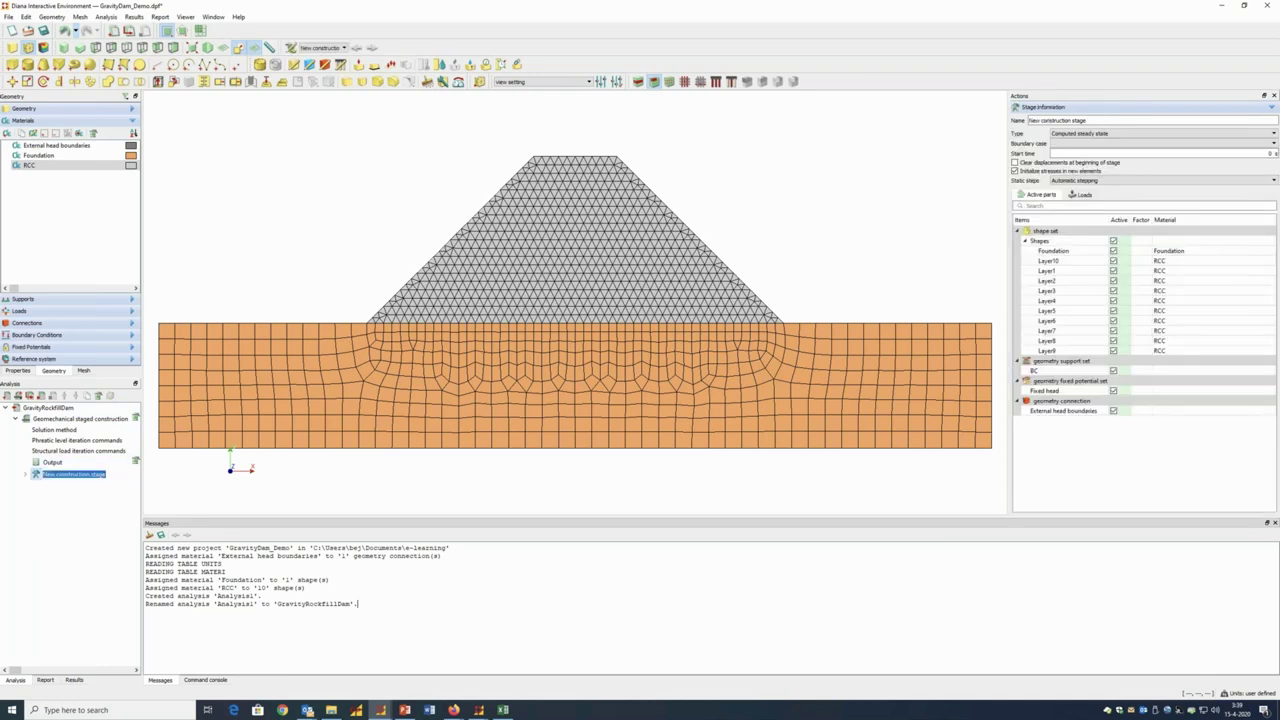
{"action": "type", "text": "La"}
{"action": "key", "text": "Return"}
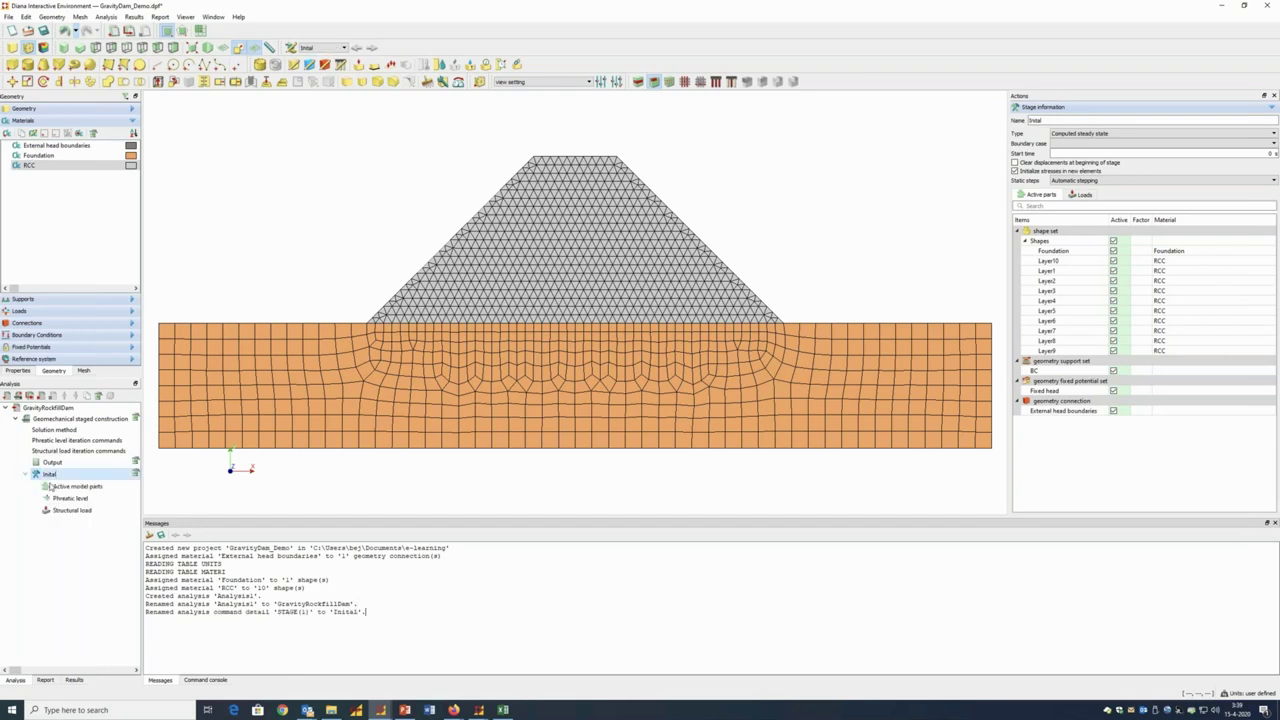
{"action": "left_click", "coordinate": [52, 486]}
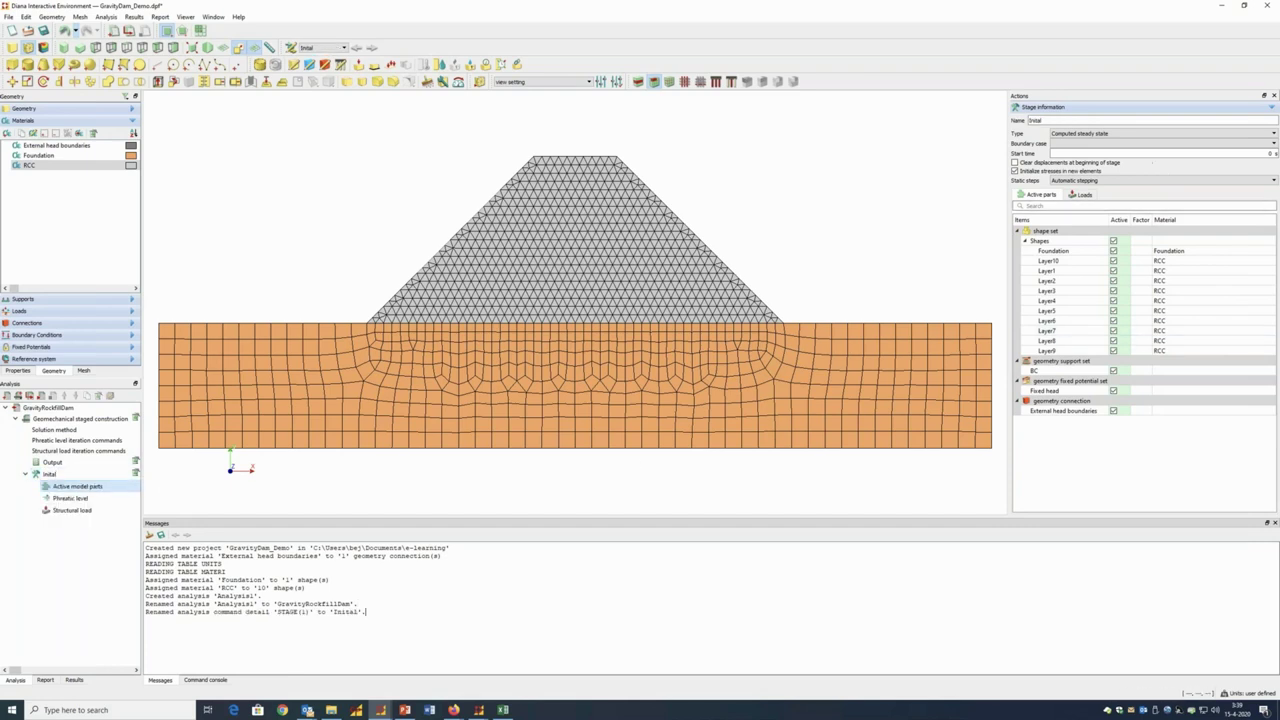
{"action": "left_click", "coordinate": [1155, 134]}
{"action": "left_click", "coordinate": [1150, 142]}
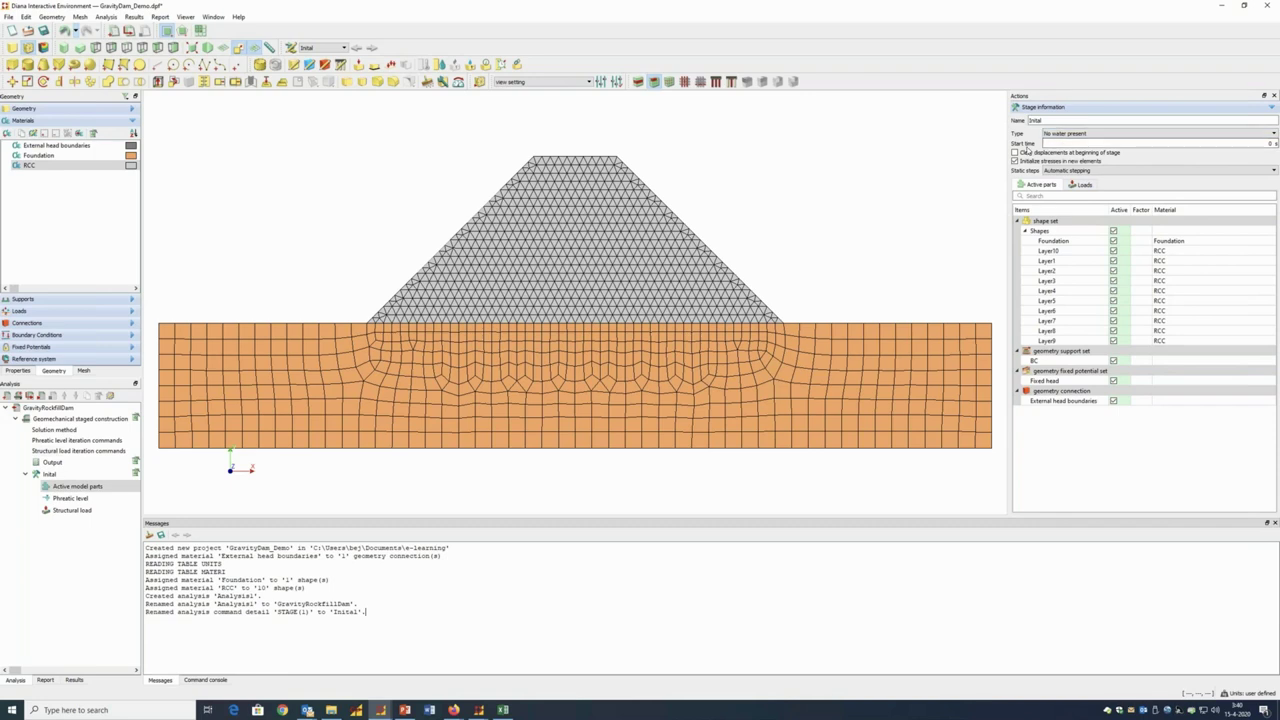
Deactivate Layer1 through Layer10 so only the foundation remains active
{"action": "left_click_drag", "start_coordinate": [1006, 145], "coordinate": [937, 143]}
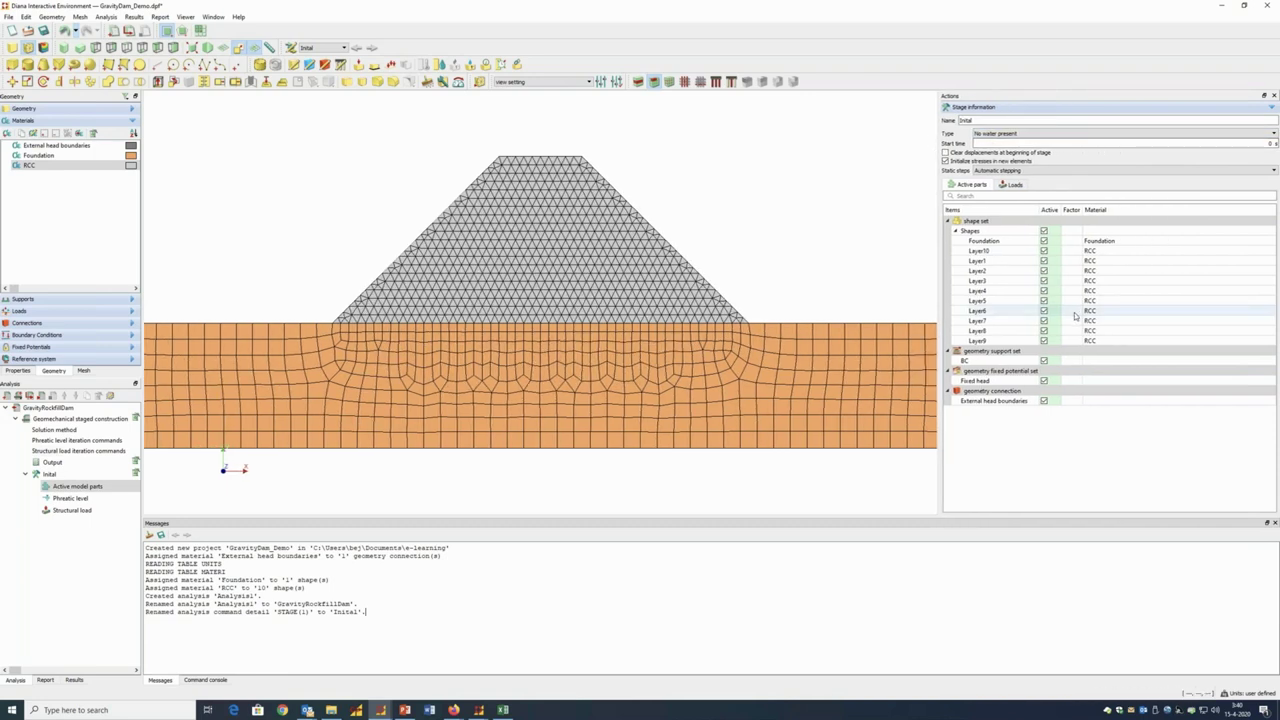
{"action": "left_click", "coordinate": [1044, 251]}
{"action": "left_click", "coordinate": [1044, 261]}
{"action": "left_click", "coordinate": [1044, 271]}
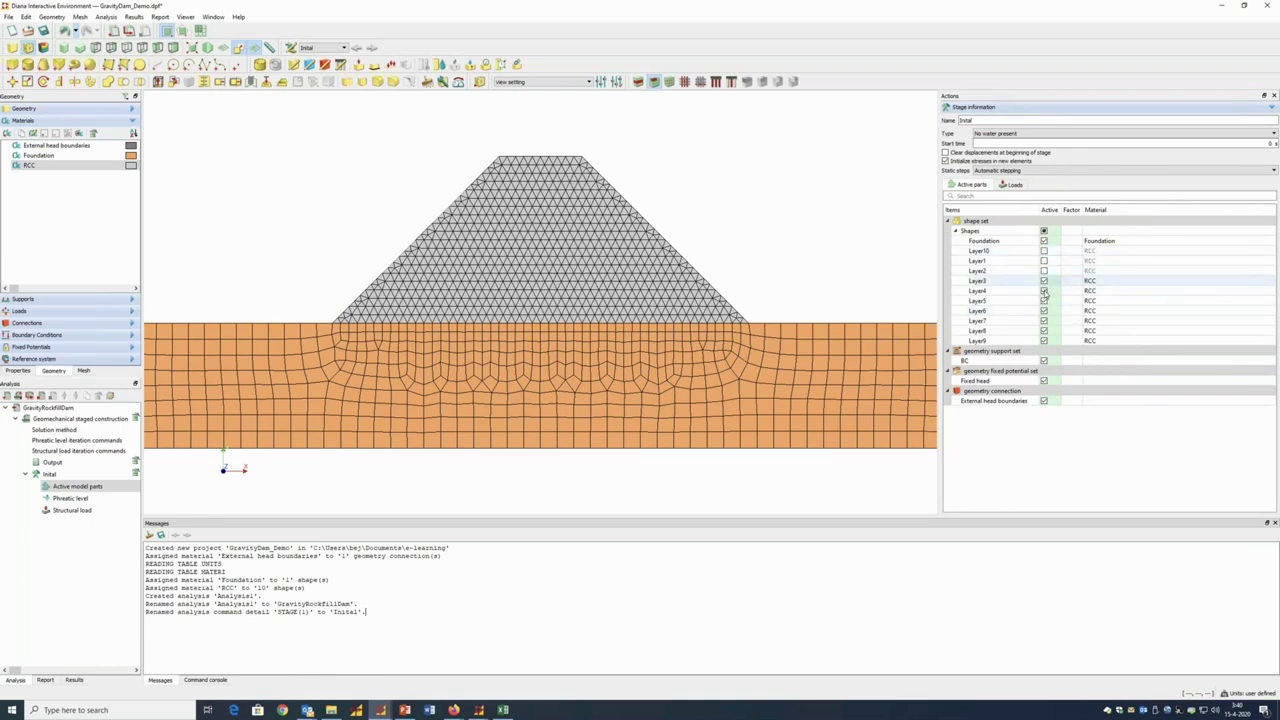
{"action": "left_click", "coordinate": [1044, 281]}
{"action": "left_click", "coordinate": [1044, 291]}
{"action": "left_click", "coordinate": [1044, 301]}
{"action": "left_click", "coordinate": [1044, 311]}
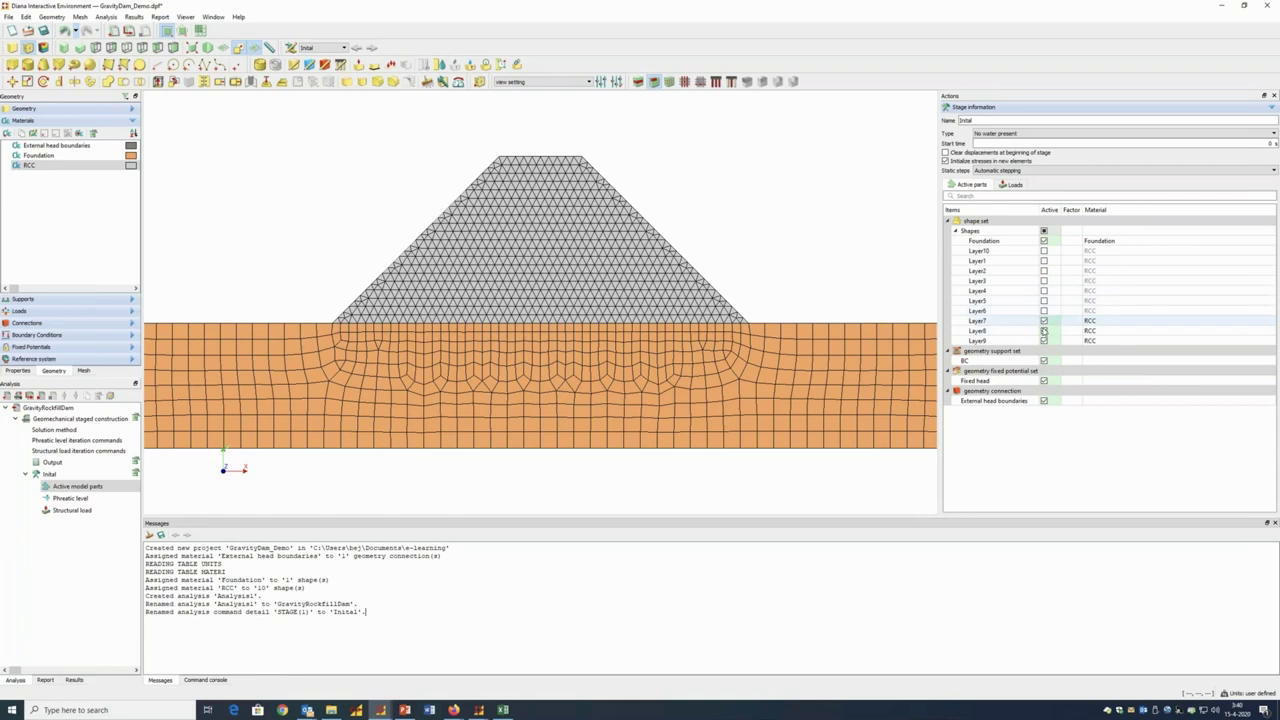
{"action": "left_click", "coordinate": [1044, 321]}
{"action": "left_click", "coordinate": [1044, 331]}
{"action": "left_click", "coordinate": [1044, 341]}
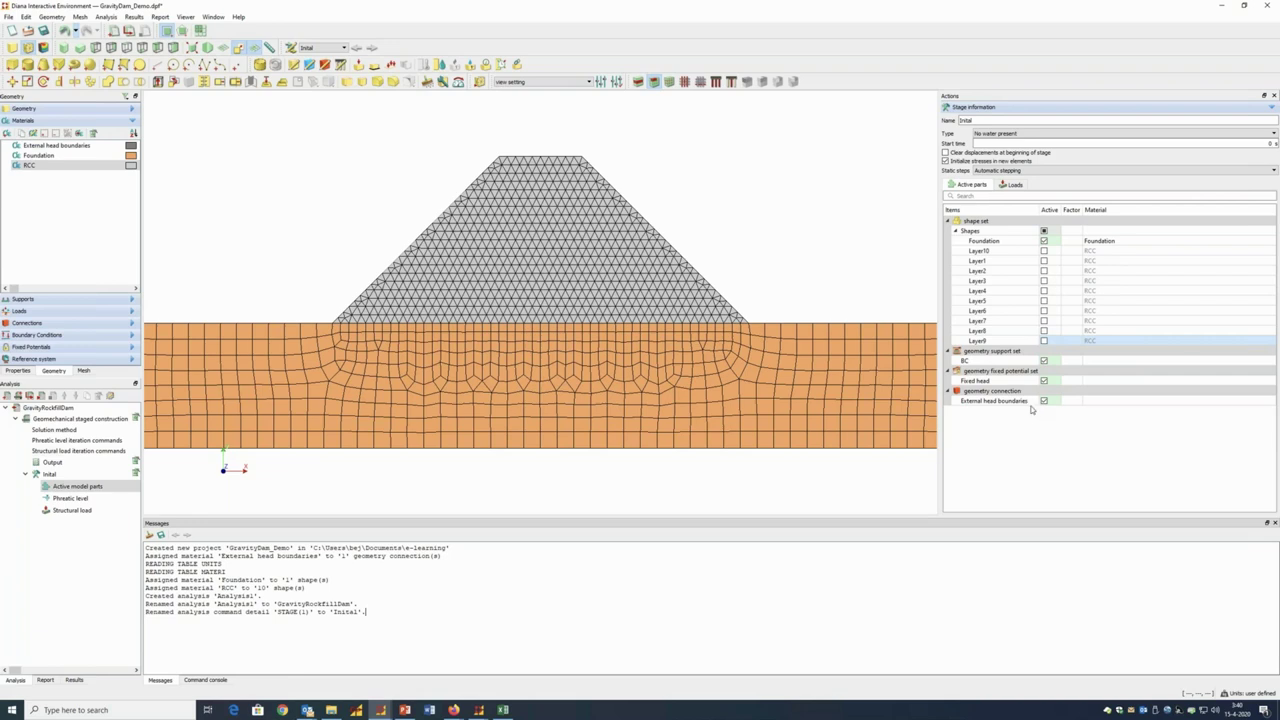
Add a new construction stage after the Initial stage and name it Add Layer 1
{"action": "right_click", "coordinate": [52, 475]}
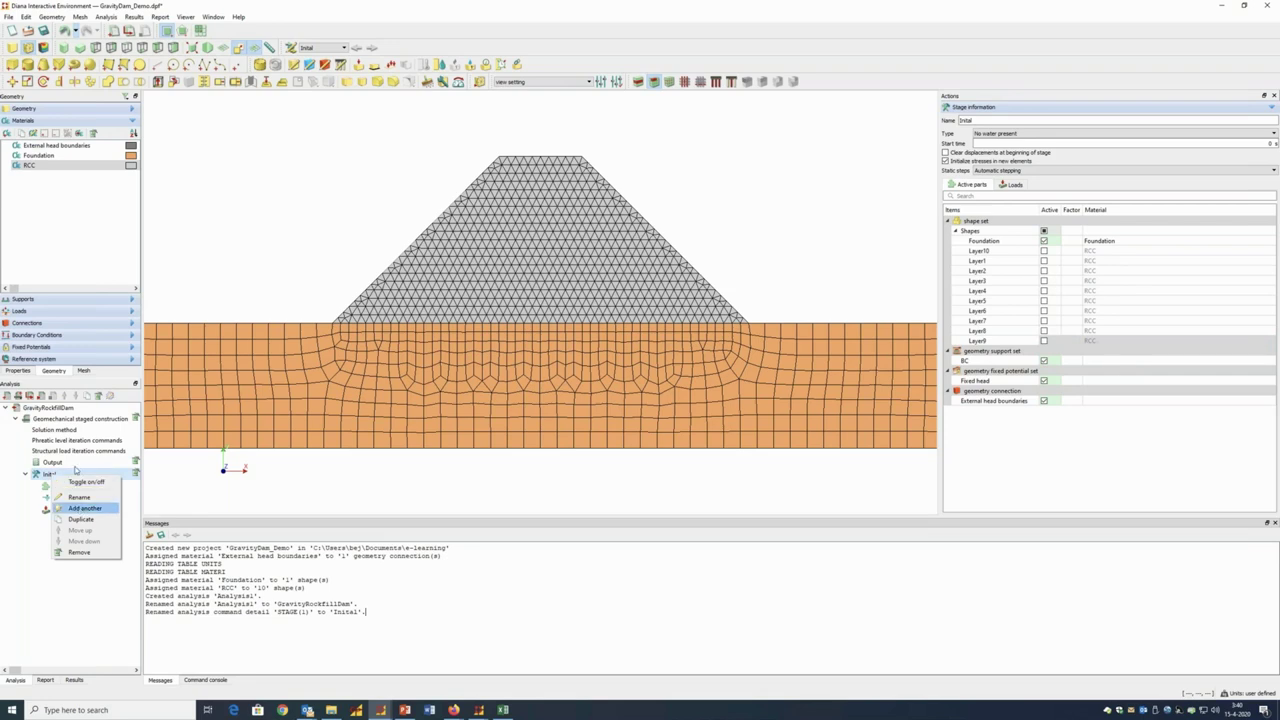
{"action": "left_click", "coordinate": [55, 420]}
{"action": "right_click", "coordinate": [55, 420]}
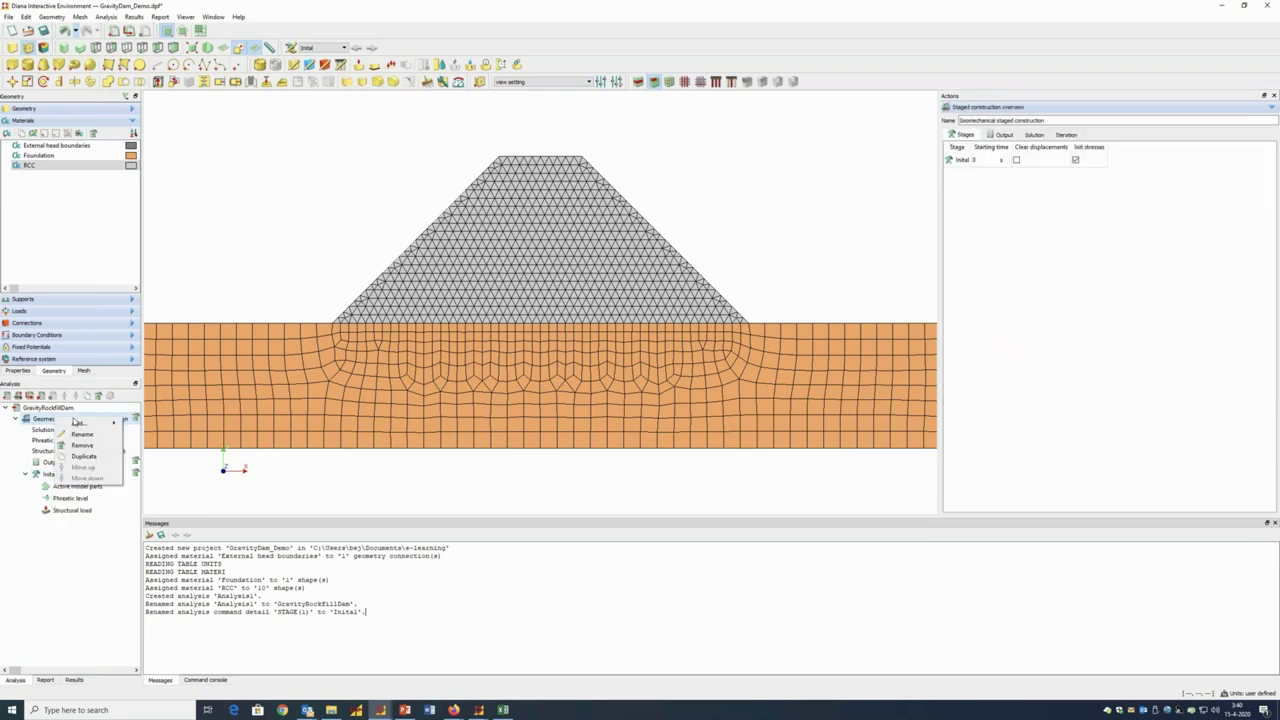
{"action": "mouse_move", "coordinate": [80, 423]}
{"action": "left_click", "coordinate": [146, 446]}
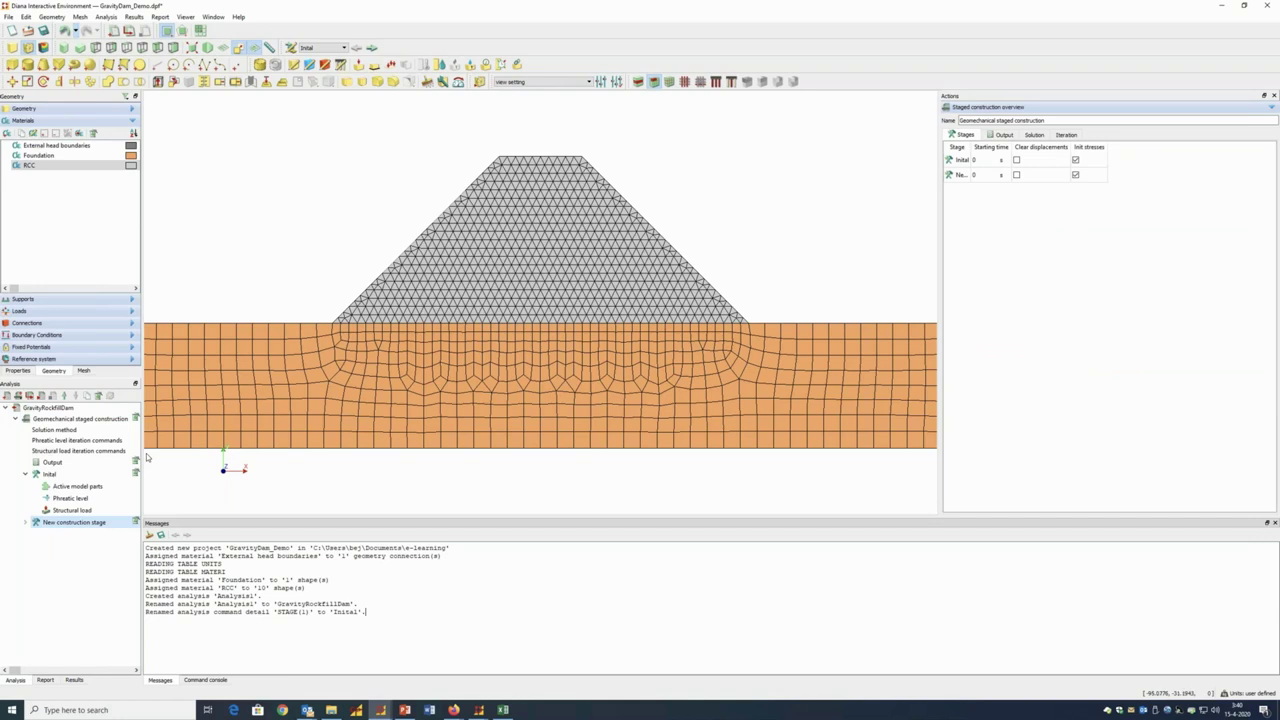
{"action": "left_click", "coordinate": [72, 522]}
{"action": "key", "text": "F2"}
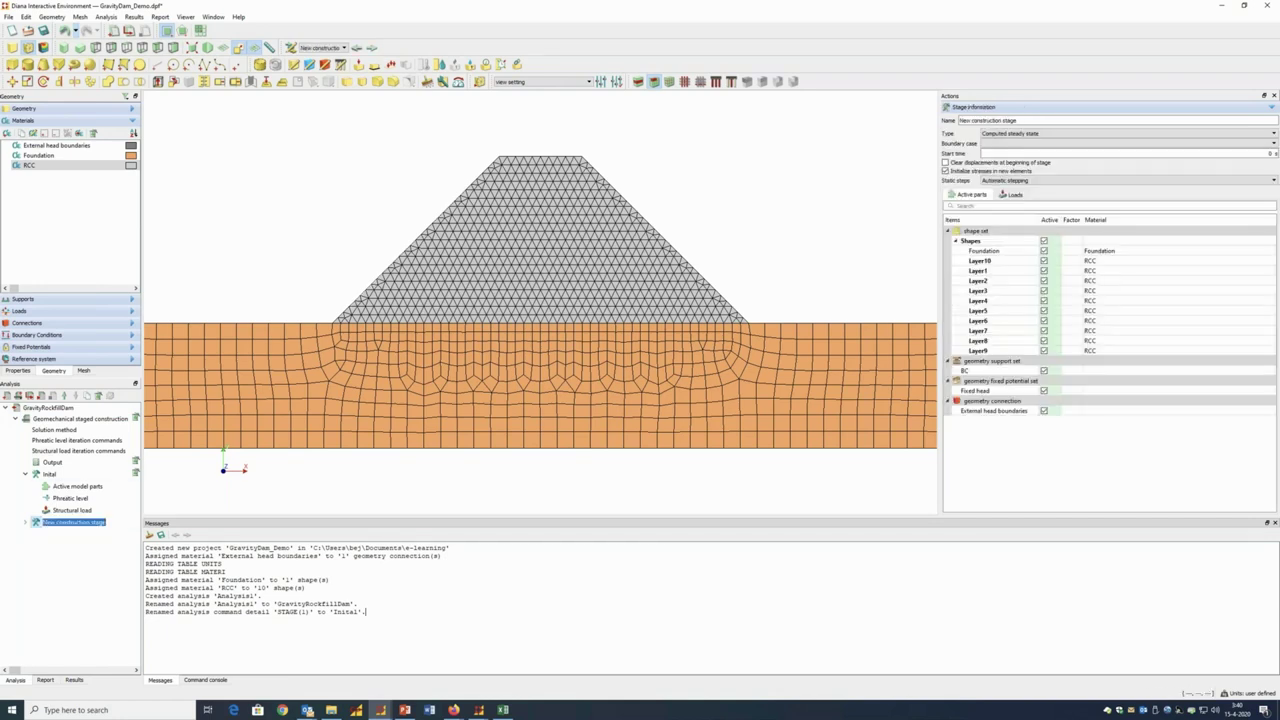
{"action": "type", "text": "Add Layer 1"}
{"action": "key", "text": "Return"}
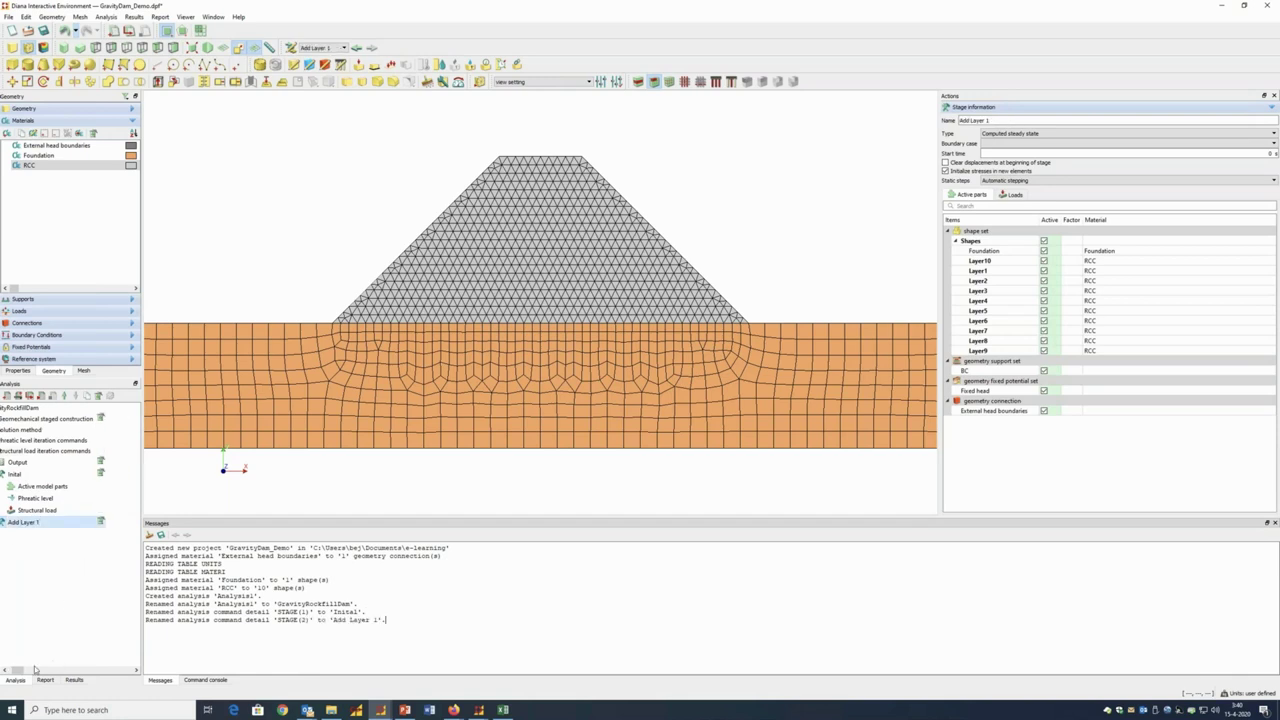
Set the Add Layer 1 stage type to No water present, with start time 20
{"action": "left_click_drag", "start_coordinate": [18, 671], "coordinate": [10, 671]}
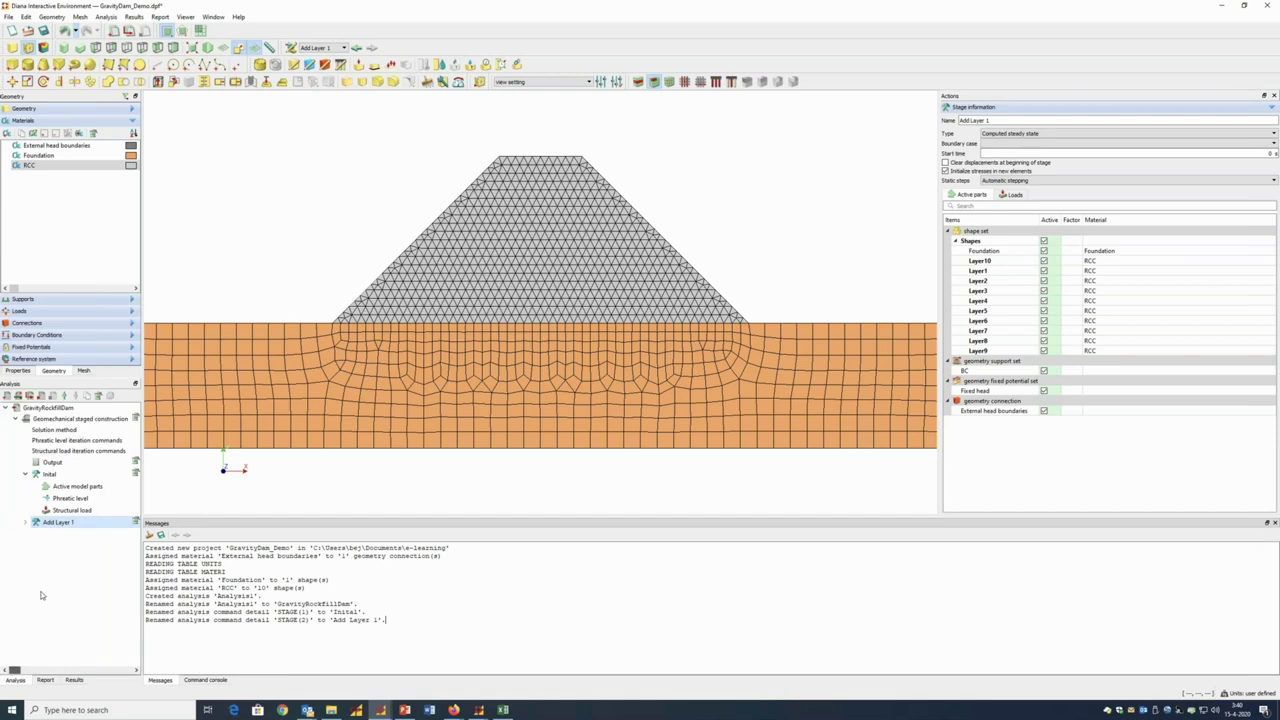
{"action": "left_click", "coordinate": [25, 522]}
{"action": "left_click", "coordinate": [72, 534]}
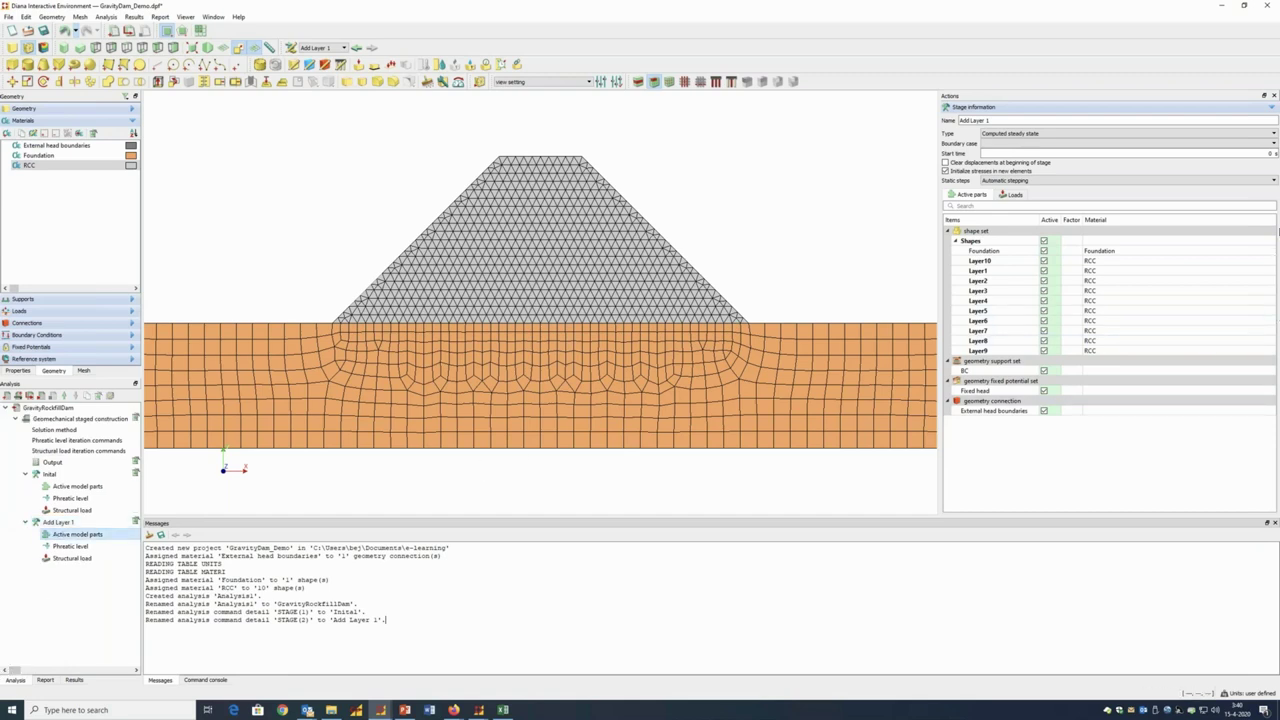
{"action": "left_click", "coordinate": [1022, 134]}
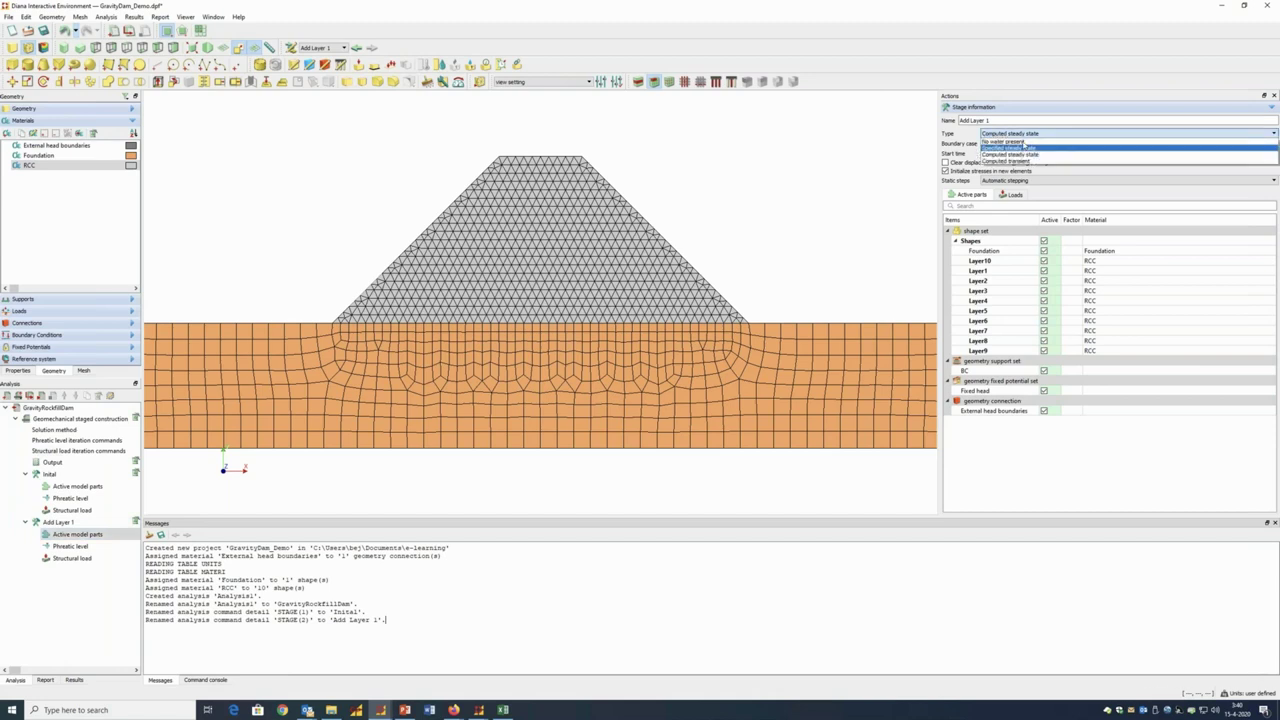
{"action": "left_click", "coordinate": [1008, 141]}
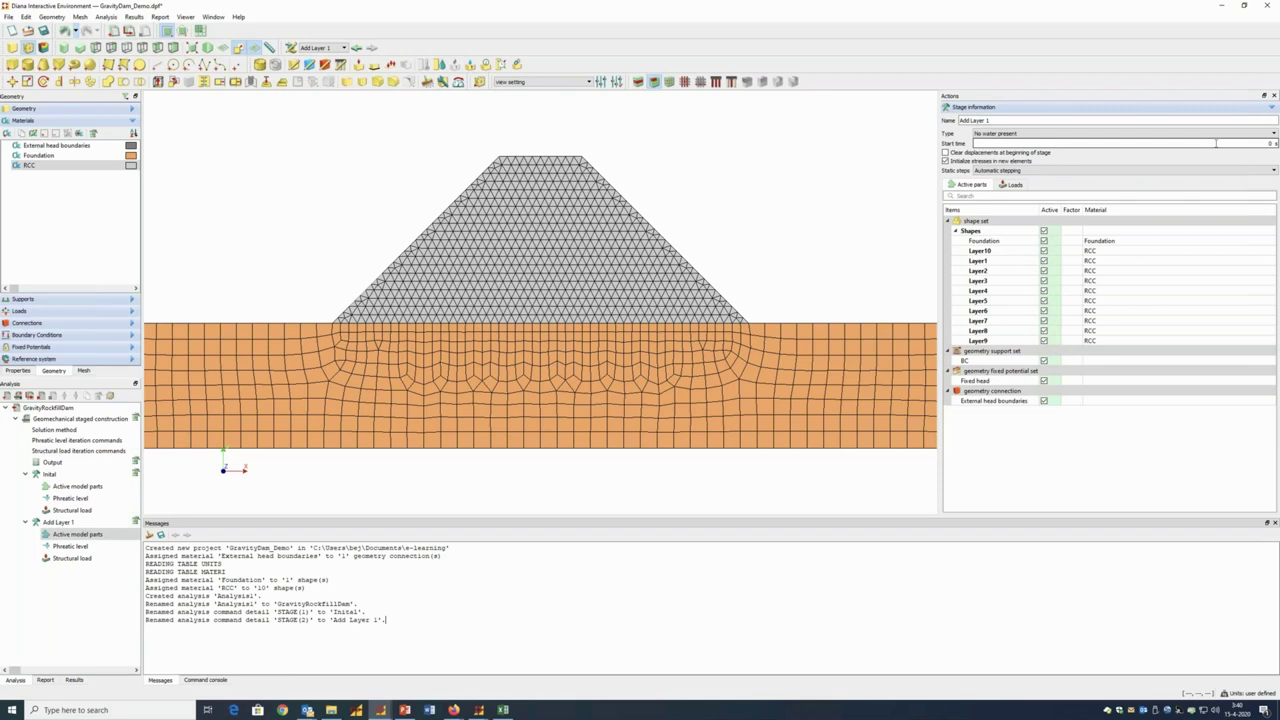
{"action": "double_click", "coordinate": [1020, 14]}
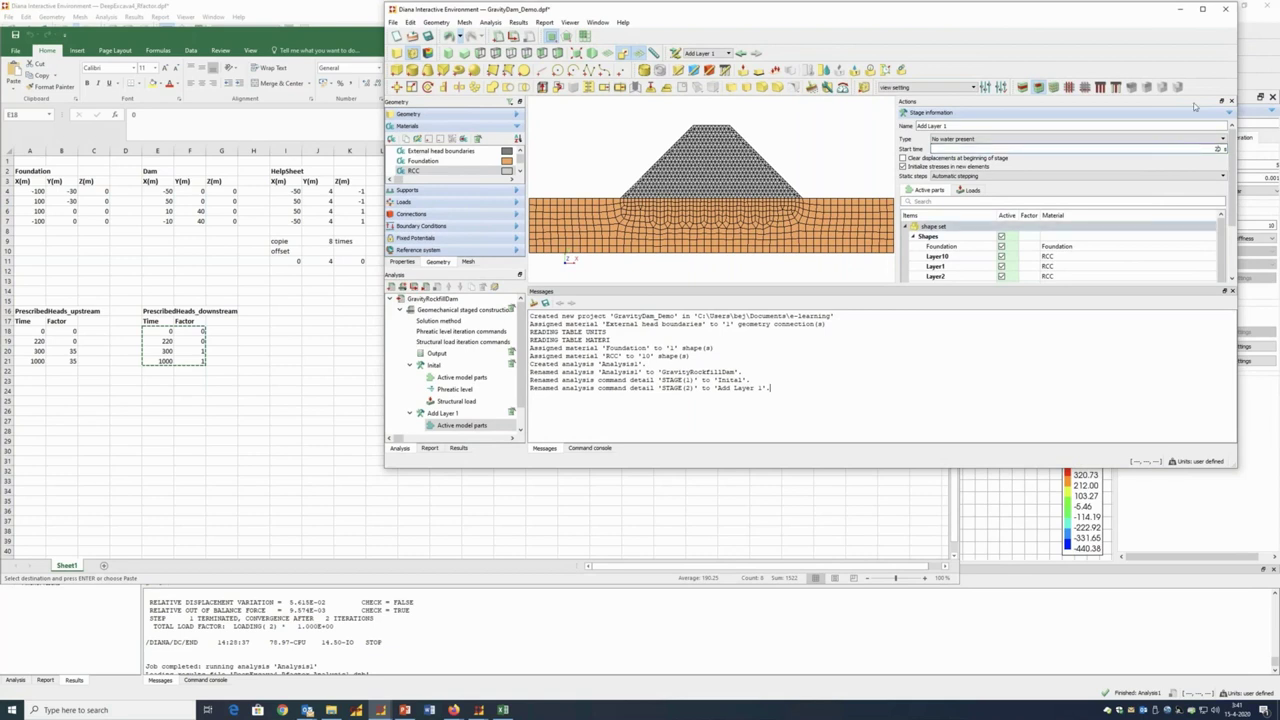
{"action": "left_click", "coordinate": [1203, 9]}
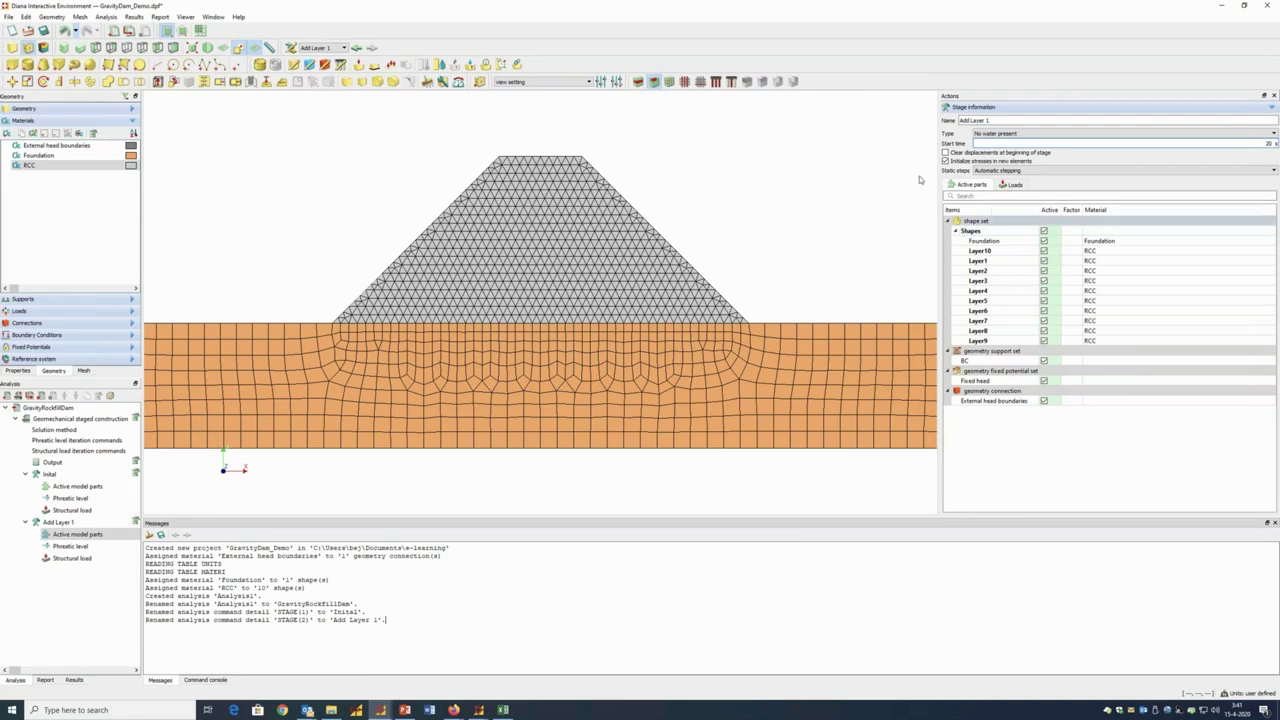
Deactivate Layers 2–5 and 7–10 in Add Layer 1, keeping Layer1 active with the Foundation
{"action": "left_click", "coordinate": [946, 161]}
{"action": "left_click", "coordinate": [946, 161]}
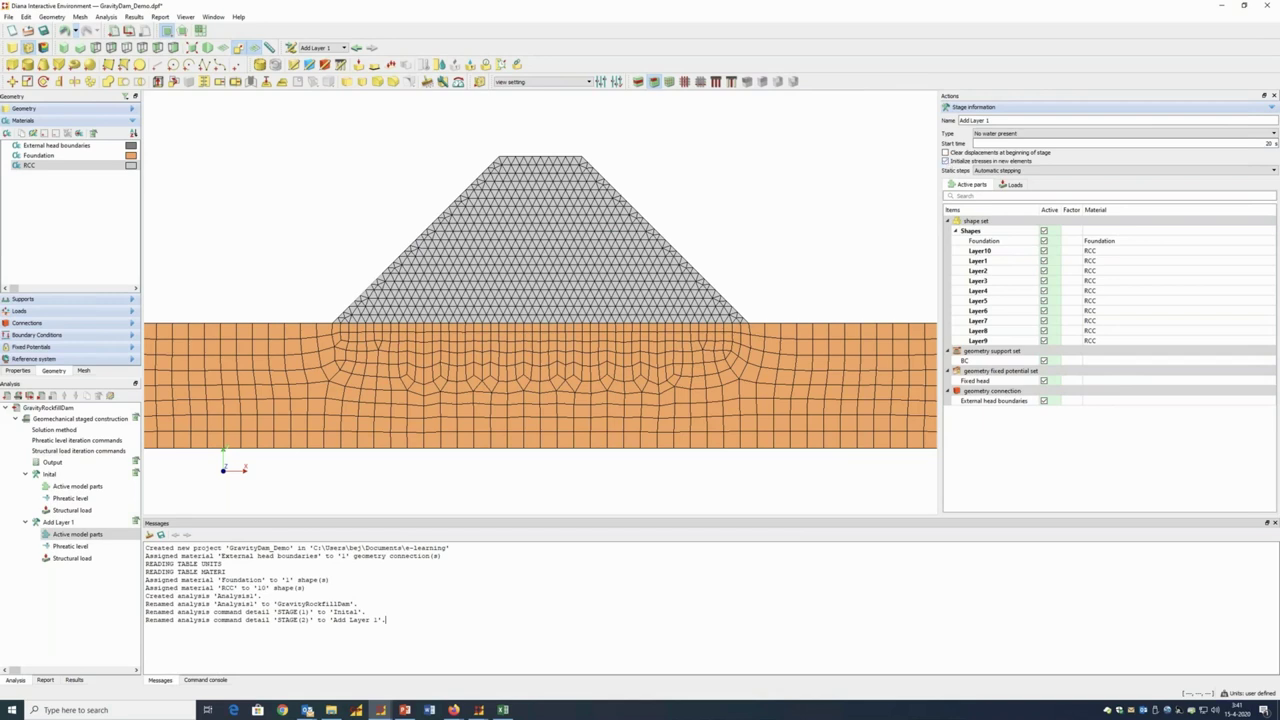
{"action": "left_click", "coordinate": [1044, 271]}
{"action": "left_click", "coordinate": [1044, 251]}
{"action": "left_click", "coordinate": [1044, 281]}
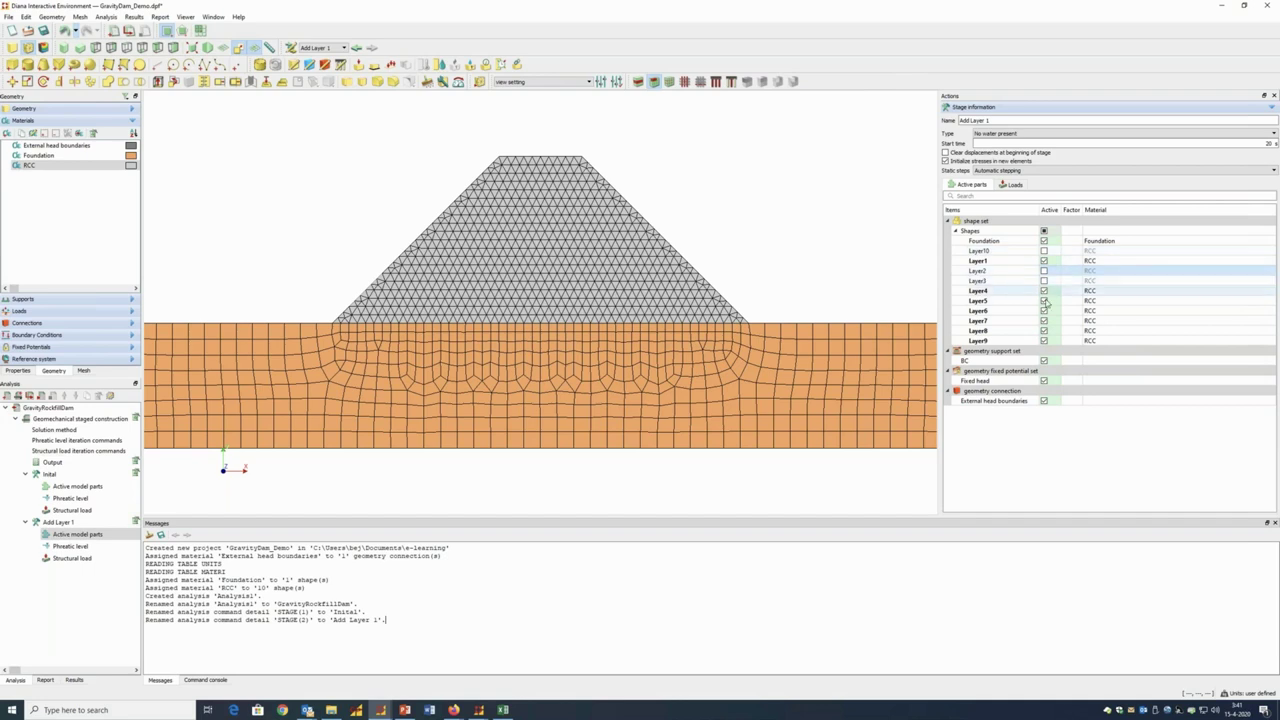
{"action": "left_click", "coordinate": [1044, 291]}
{"action": "left_click", "coordinate": [1044, 301]}
{"action": "left_click", "coordinate": [1044, 321]}
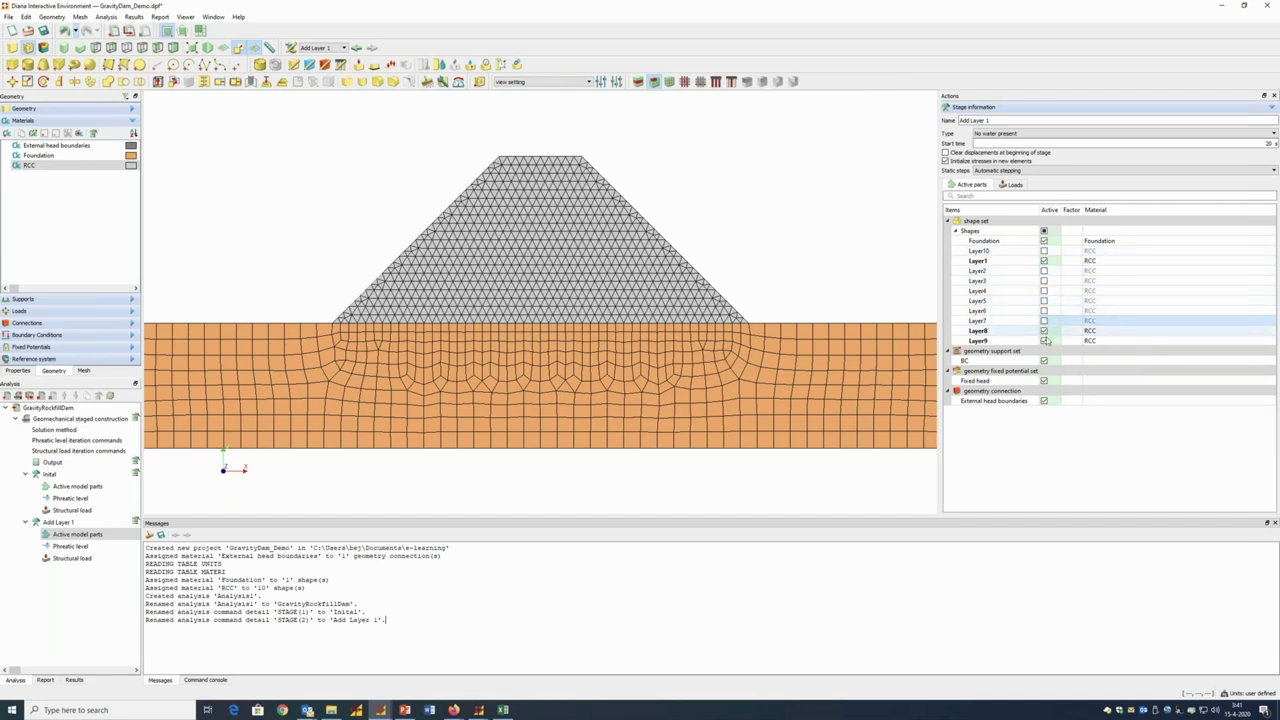
{"action": "left_click", "coordinate": [1044, 331]}
{"action": "left_click", "coordinate": [1044, 341]}
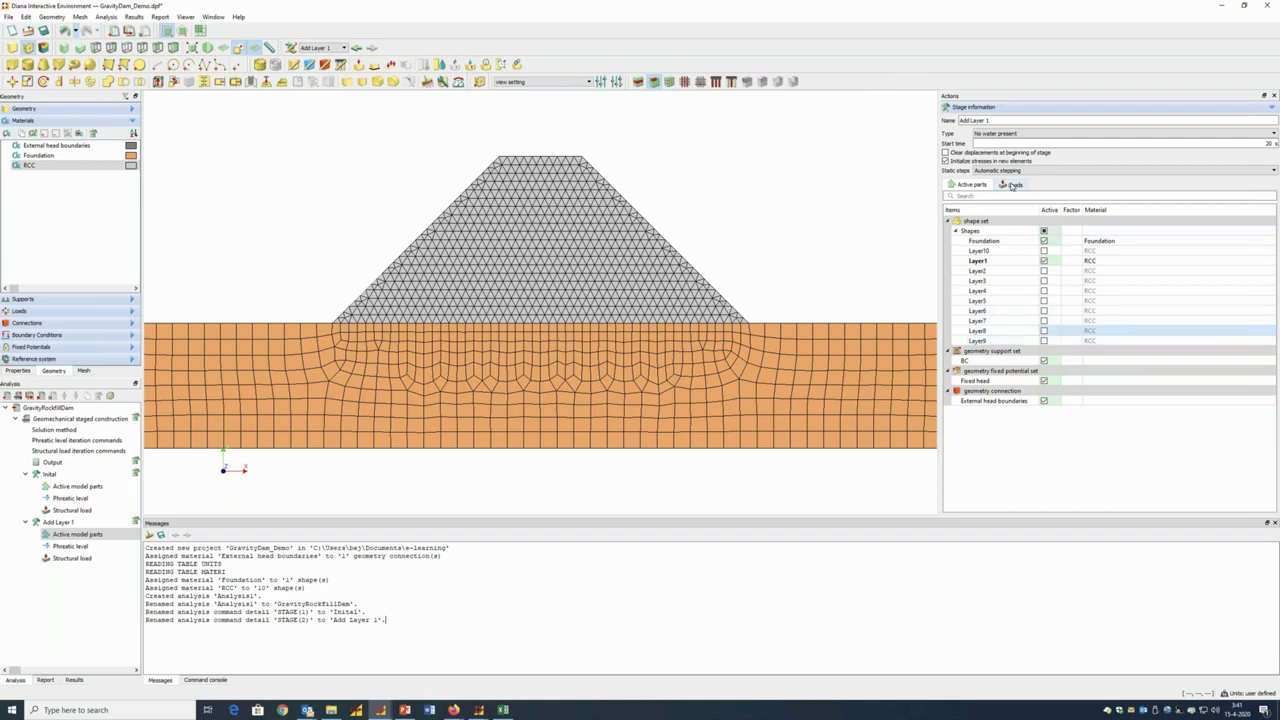
Apply the Compact layer1 load case to Add Layer 1 with factor 100000
{"action": "left_click", "coordinate": [1013, 185]}
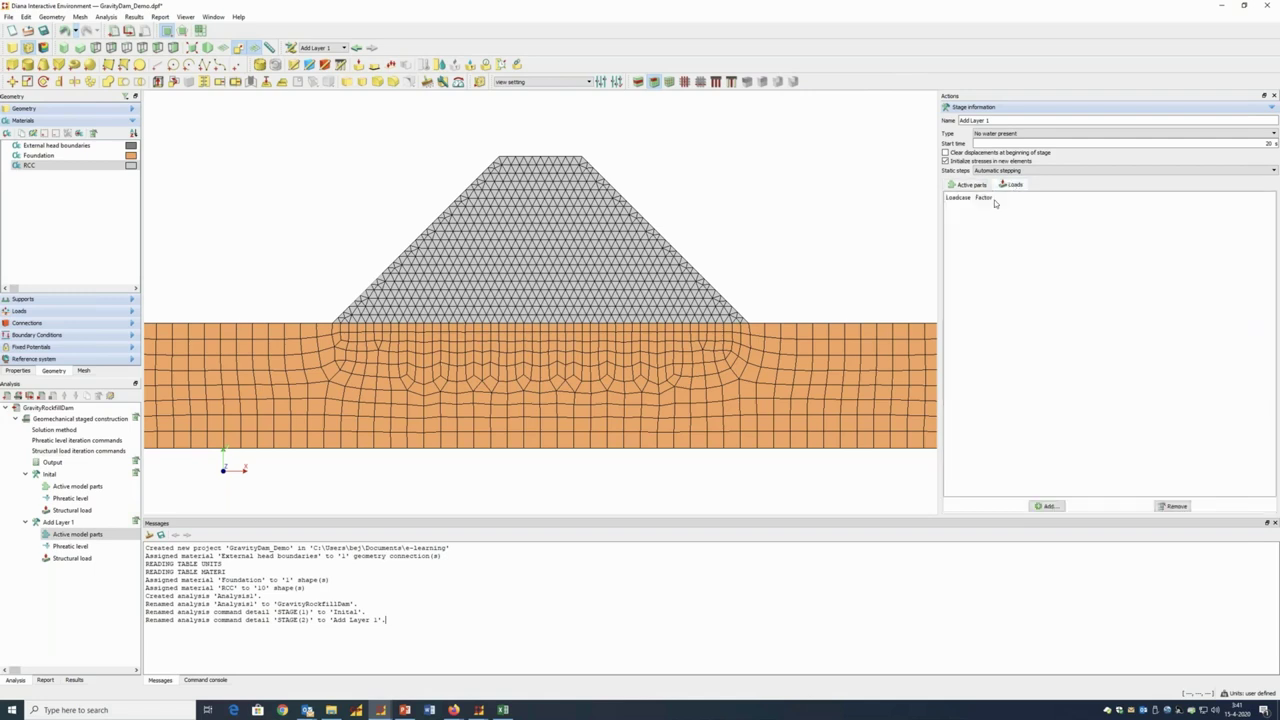
{"action": "left_click", "coordinate": [1044, 506]}
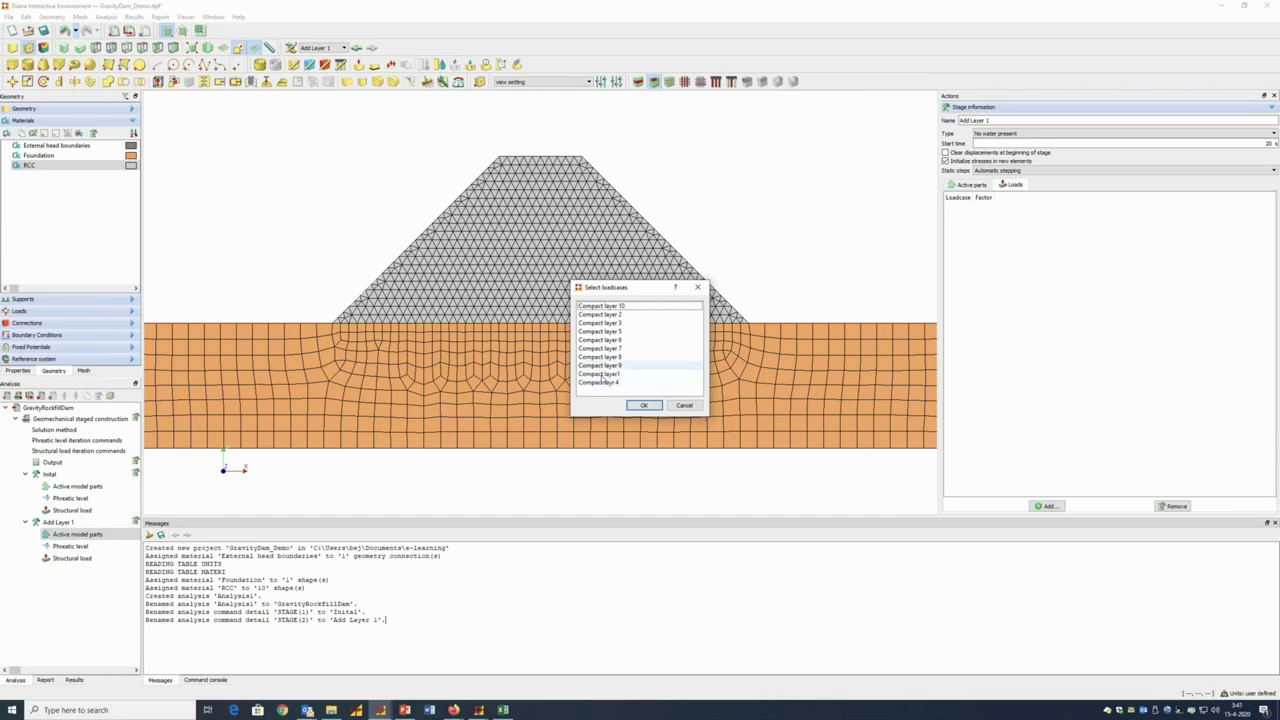
{"action": "left_click", "coordinate": [601, 374]}
{"action": "left_click", "coordinate": [645, 406]}
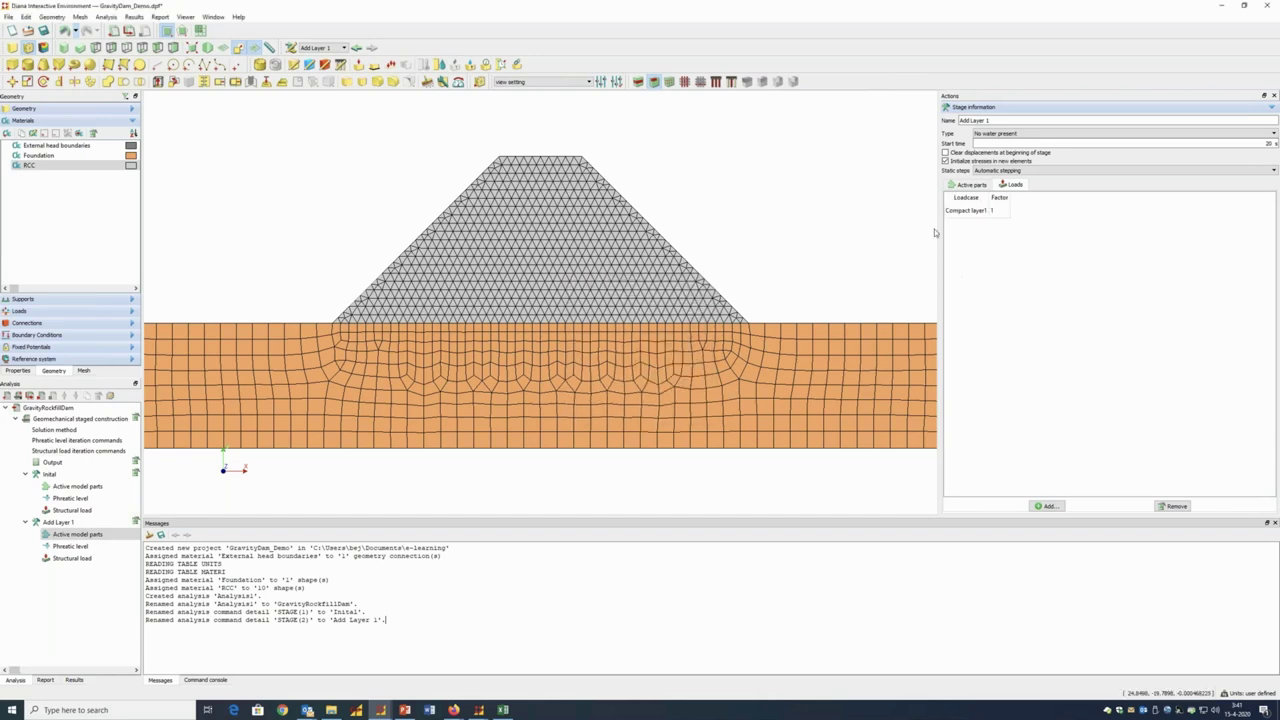
{"action": "left_click", "coordinate": [997, 212]}
{"action": "left_click", "coordinate": [997, 212]}
{"action": "type", "text": "100000"}
{"action": "left_click", "coordinate": [968, 186]}
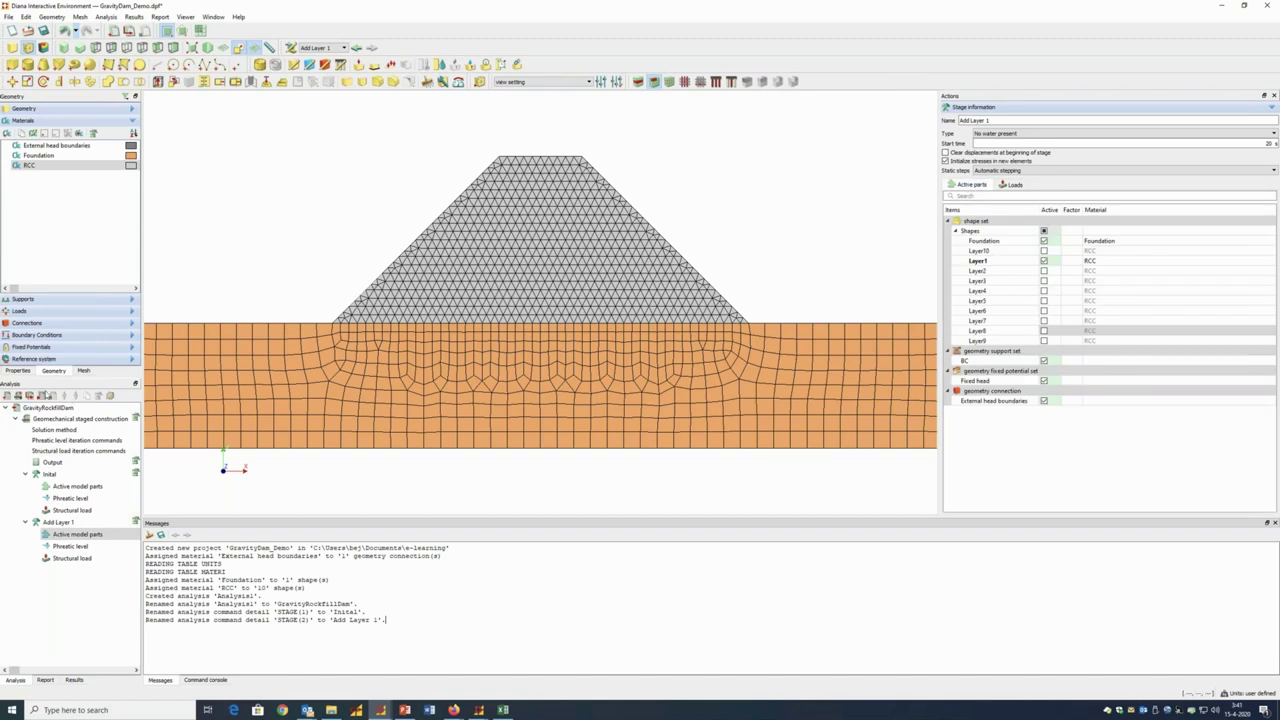
Duplicate Add Layer 1 as Add Layer 2 and activate Layer2 in it
{"action": "right_click", "coordinate": [50, 522]}
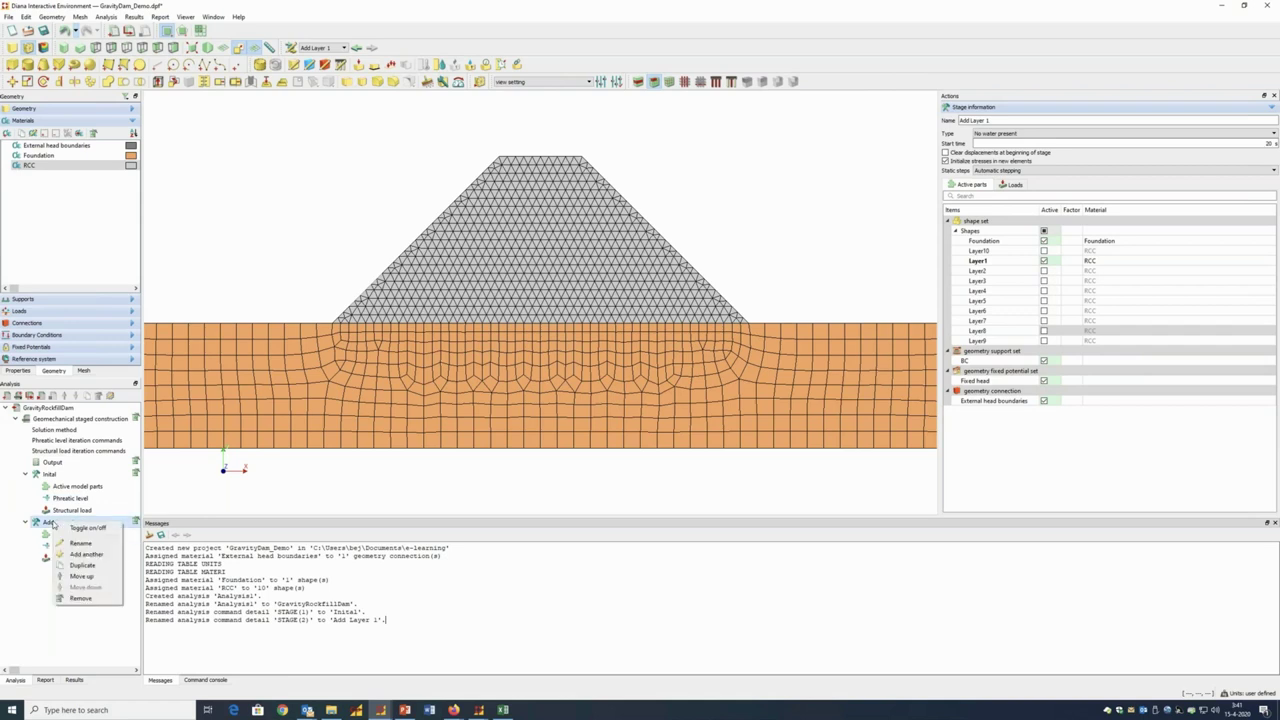
{"action": "left_click", "coordinate": [70, 565]}
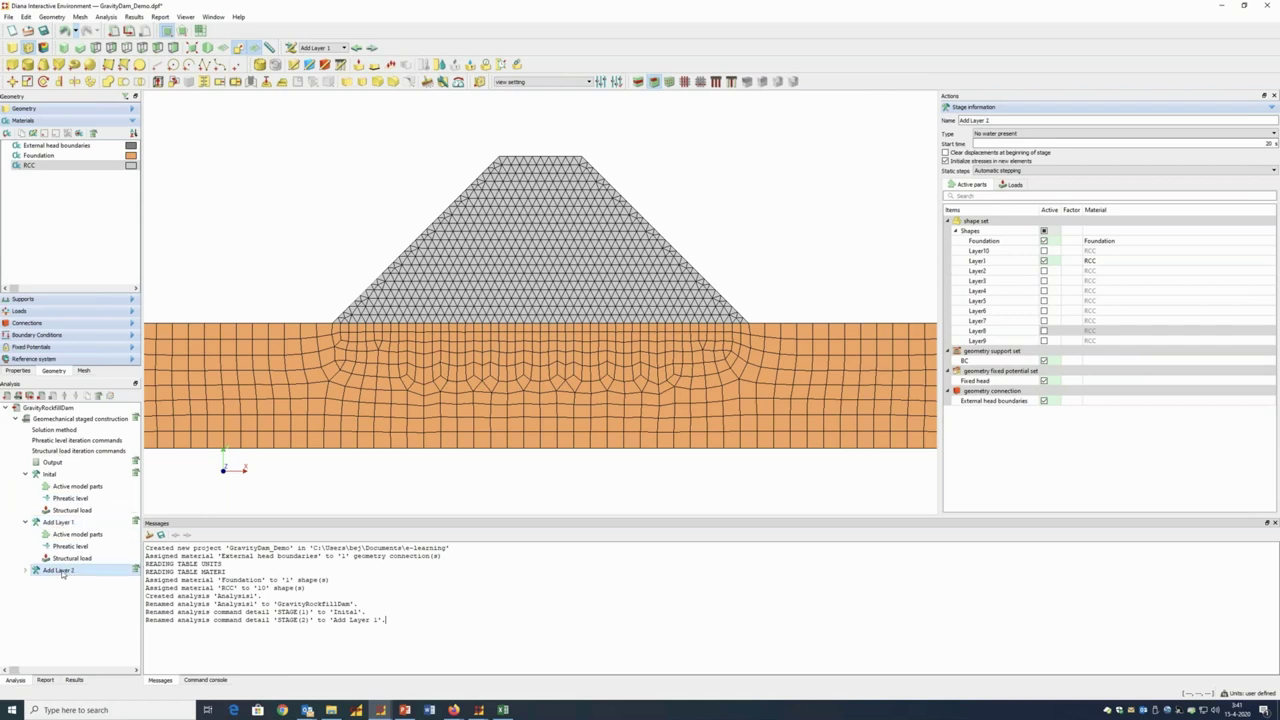
{"action": "left_click", "coordinate": [27, 570]}
{"action": "left_click", "coordinate": [77, 582]}
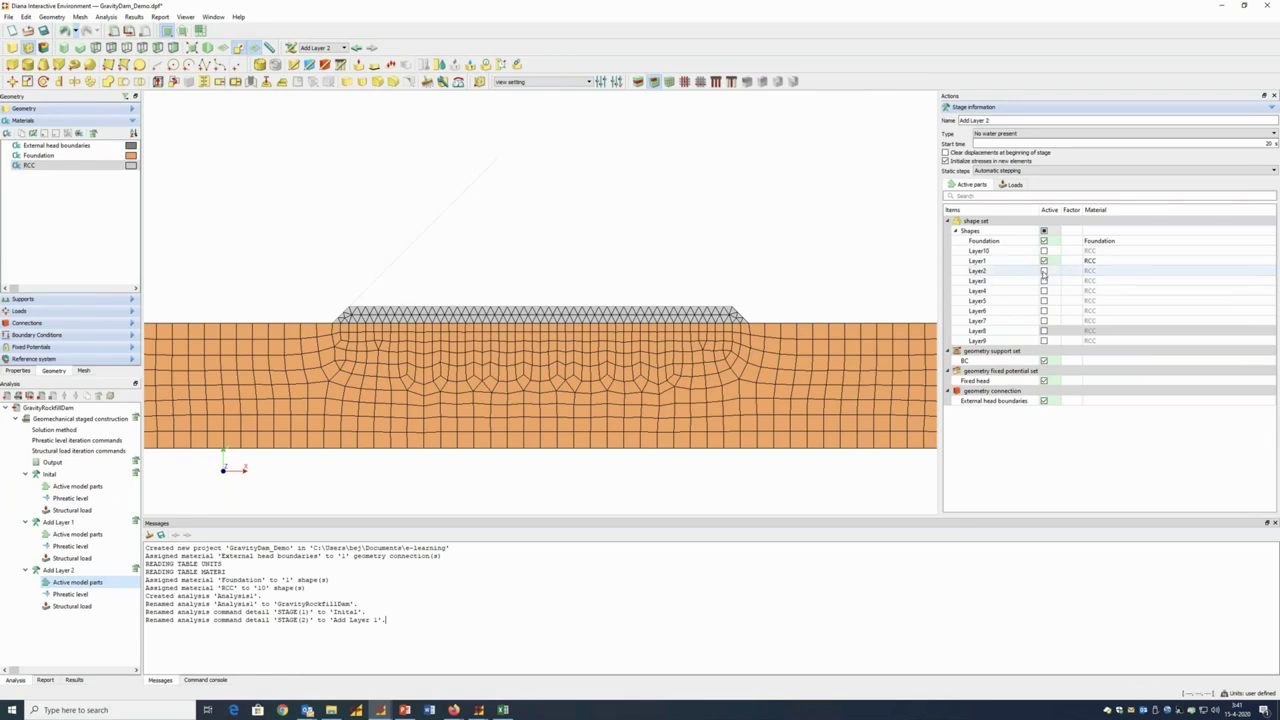
{"action": "left_click", "coordinate": [1044, 272]}
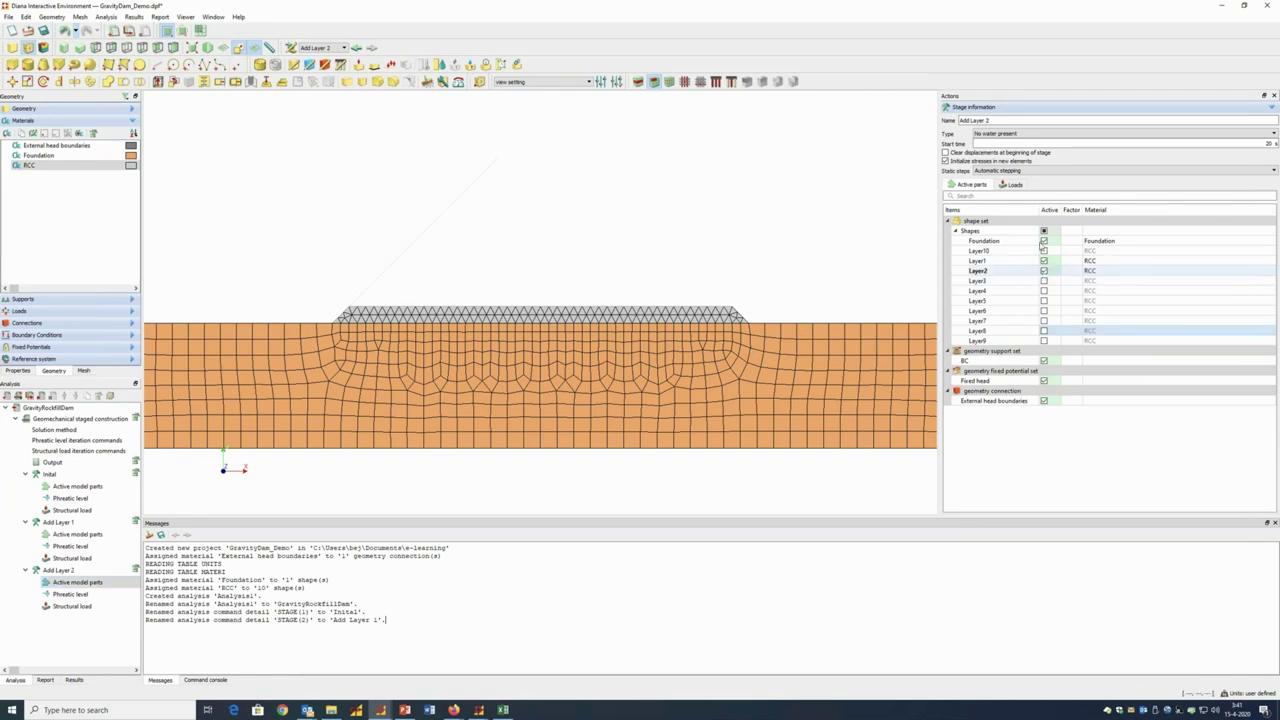
Replace the Compact layer1 load with Compact layer 2 at factor 100000
{"action": "left_click", "coordinate": [1010, 185]}
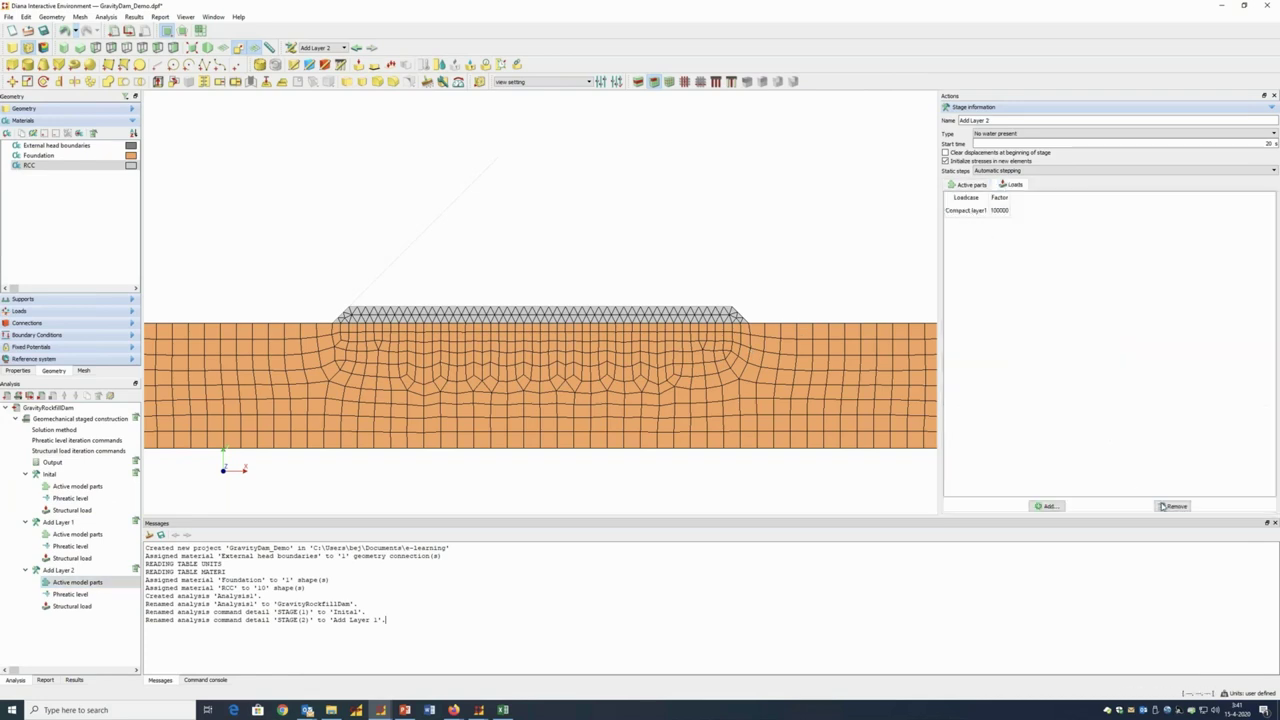
{"action": "left_click", "coordinate": [987, 229]}
{"action": "left_click", "coordinate": [1181, 507]}
{"action": "left_click", "coordinate": [1046, 506]}
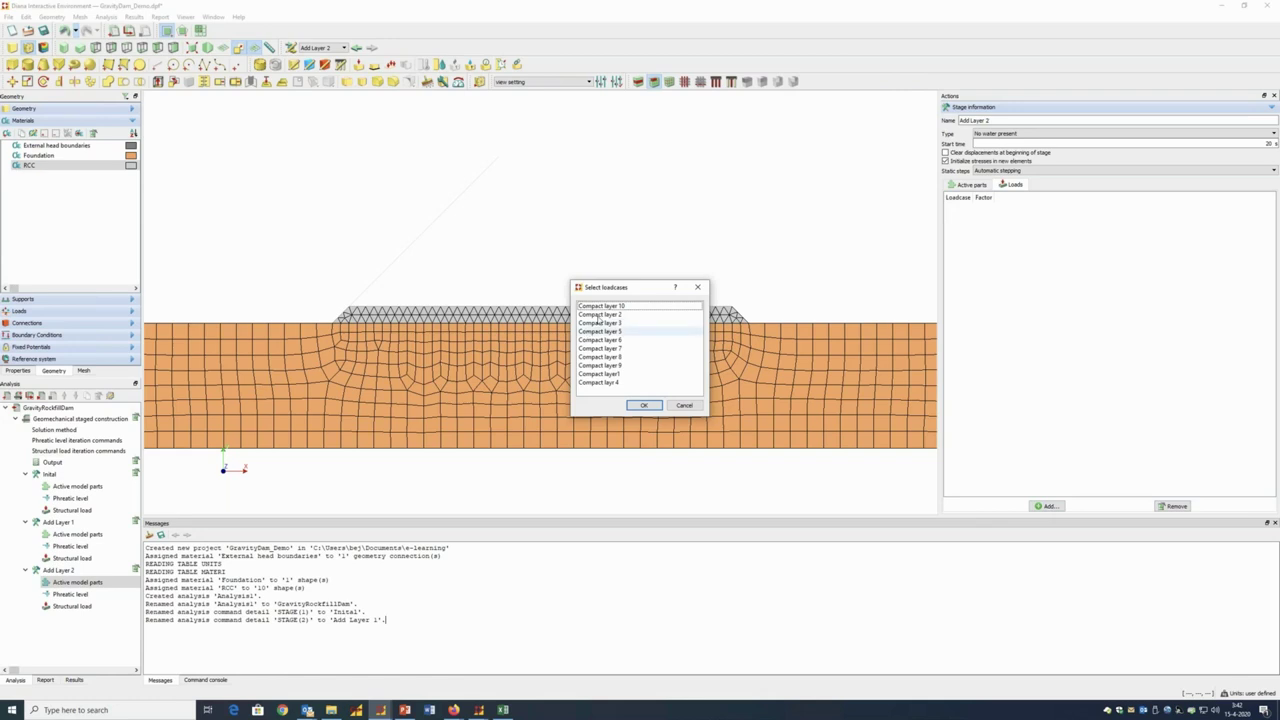
{"action": "left_click", "coordinate": [600, 314]}
{"action": "left_click", "coordinate": [644, 405]}
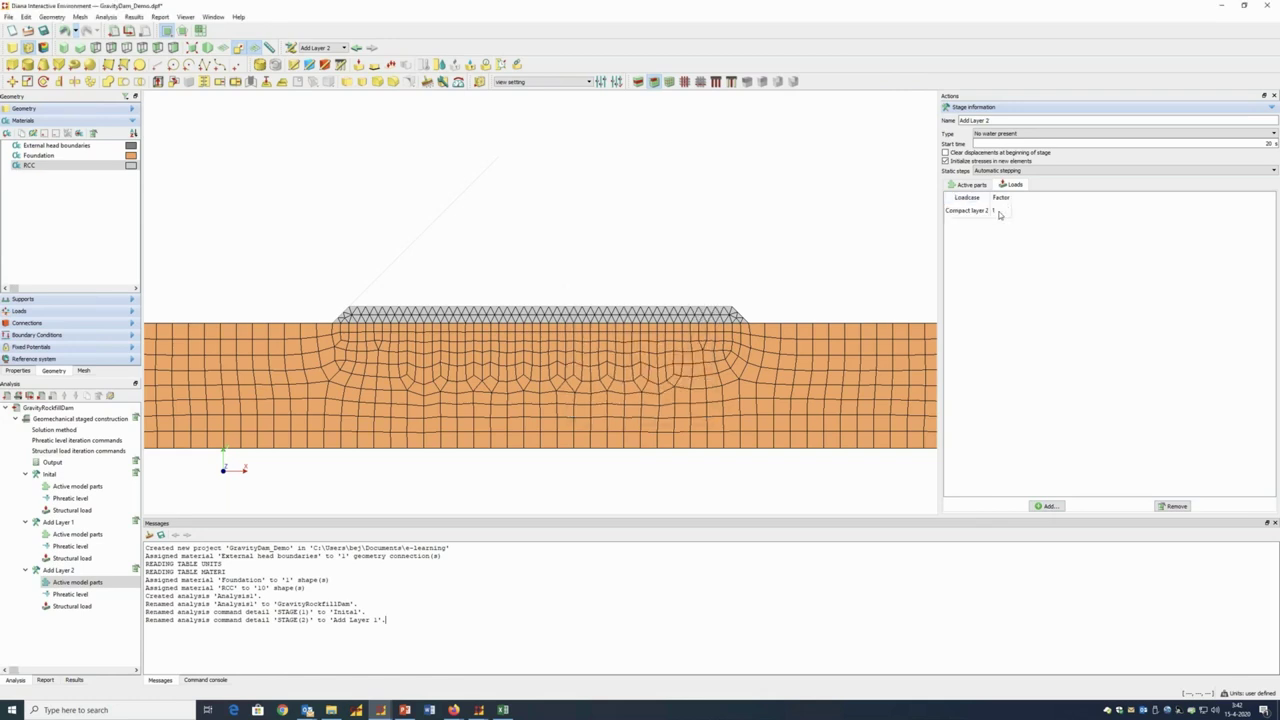
{"action": "left_click", "coordinate": [1000, 212]}
{"action": "double_click", "coordinate": [1000, 212]}
{"action": "type", "text": "2"}
{"action": "double_click", "coordinate": [999, 211]}
{"action": "left_click", "coordinate": [971, 186]}
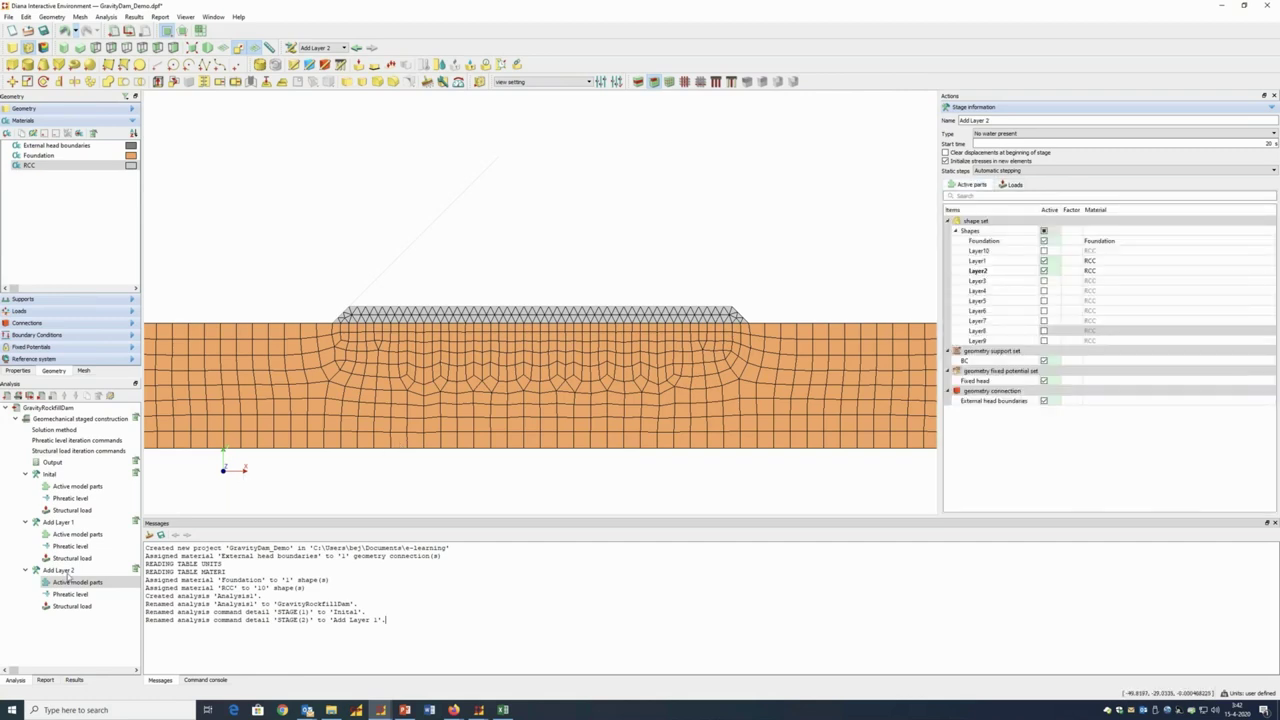
Duplicate Add Layer 2 as a new Add Layer 3 stage
{"action": "right_click", "coordinate": [65, 573]}
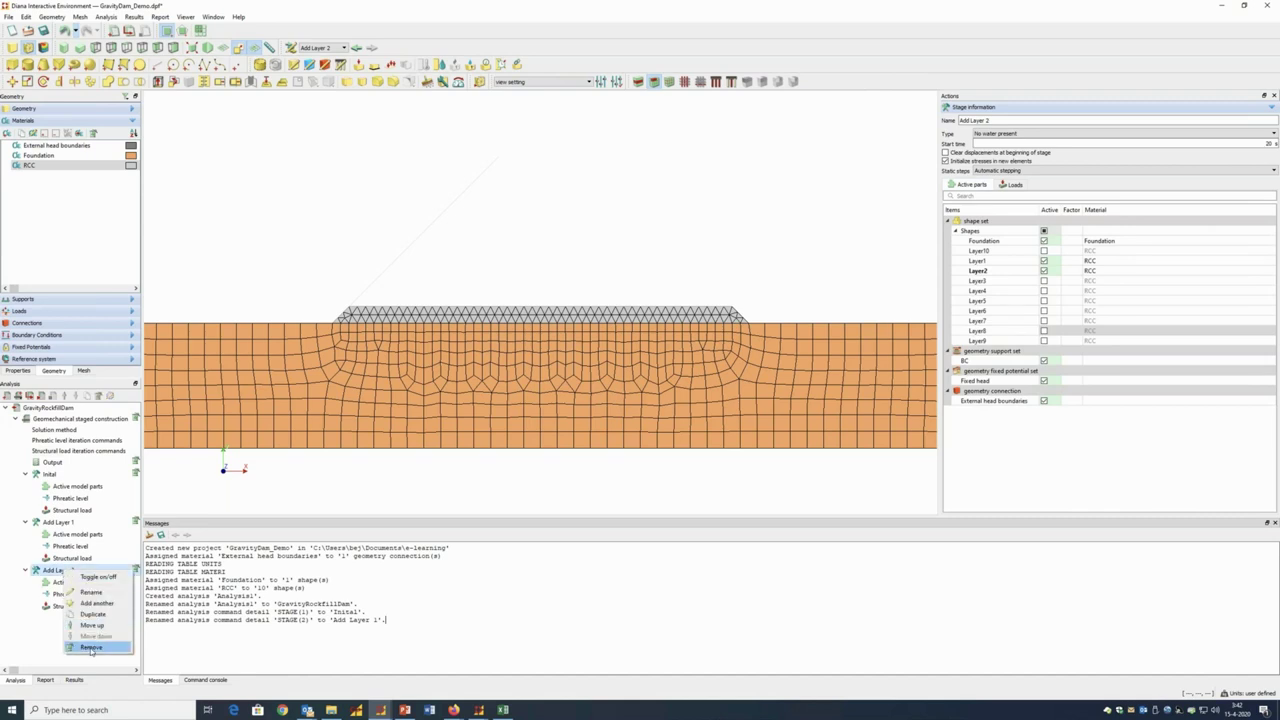
{"action": "left_click", "coordinate": [93, 614]}
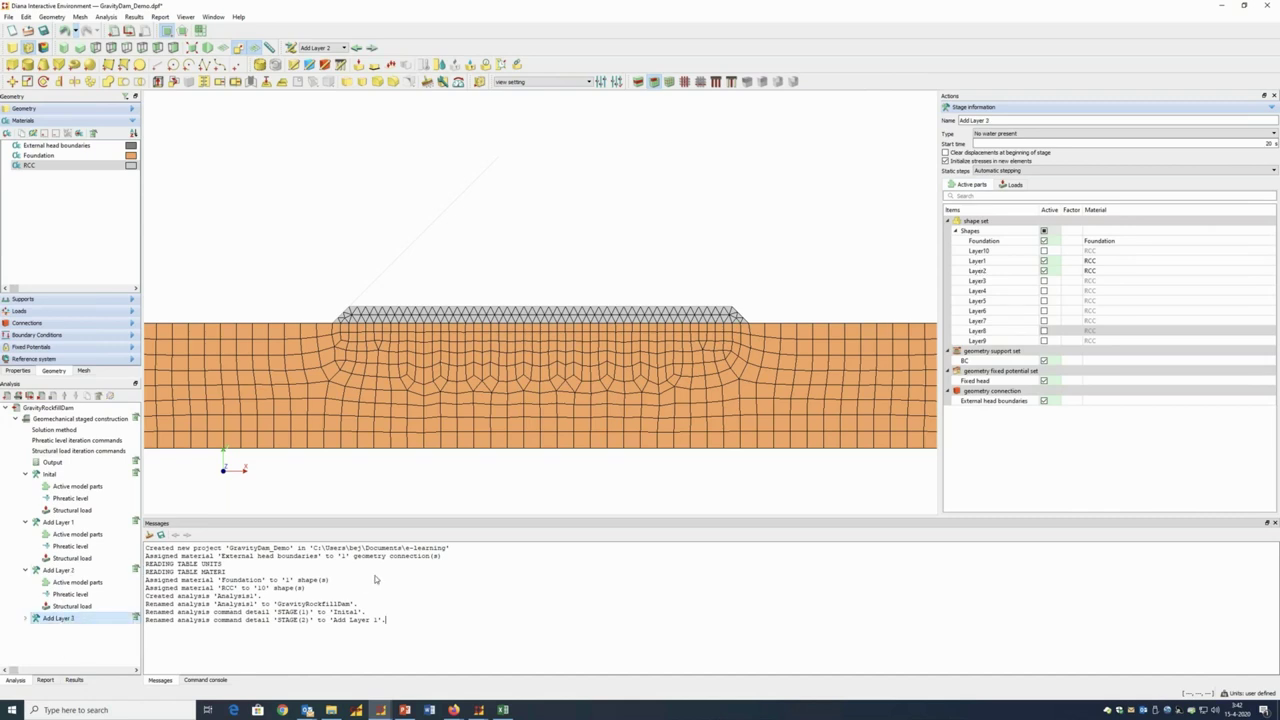
{"action": "left_click", "coordinate": [27, 620]}
Activate Layer3 and swap the Compact layer 2 load for Compact layer 3 at factor 100000
{"action": "left_click", "coordinate": [78, 630]}
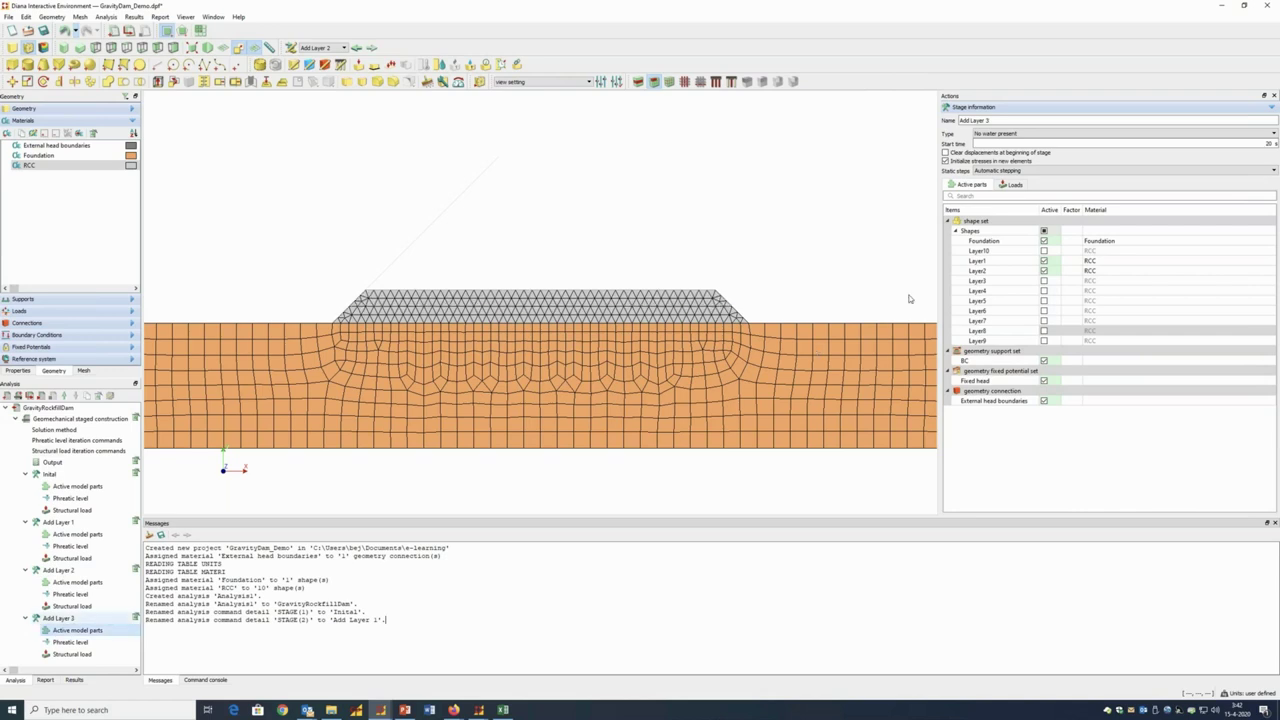
{"action": "left_click", "coordinate": [1044, 281]}
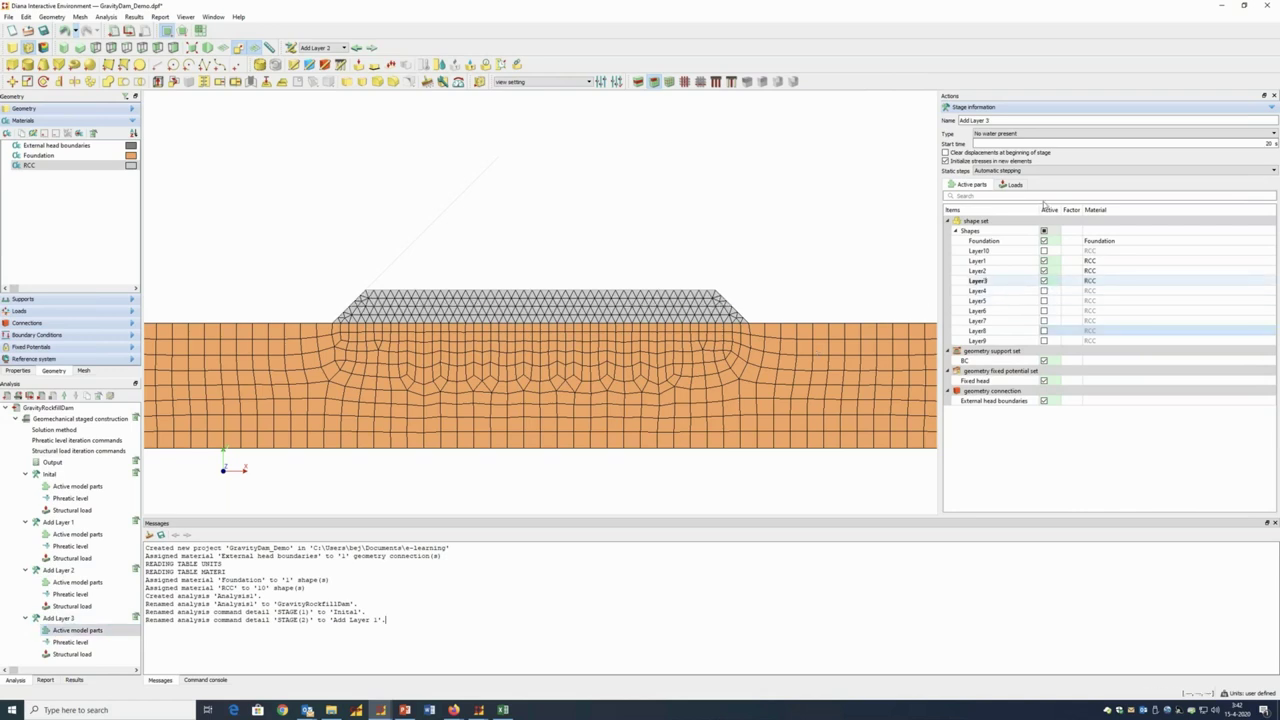
{"action": "left_click", "coordinate": [1013, 185]}
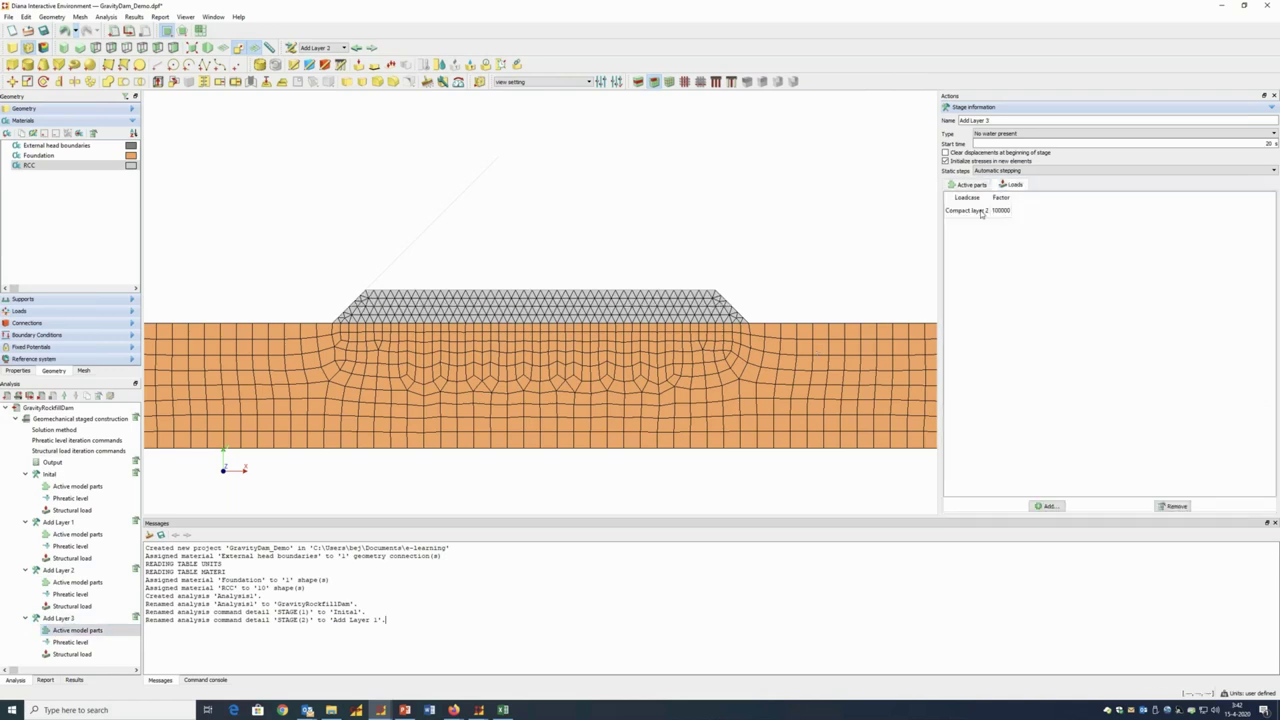
{"action": "left_click", "coordinate": [982, 211]}
{"action": "left_click", "coordinate": [1172, 506]}
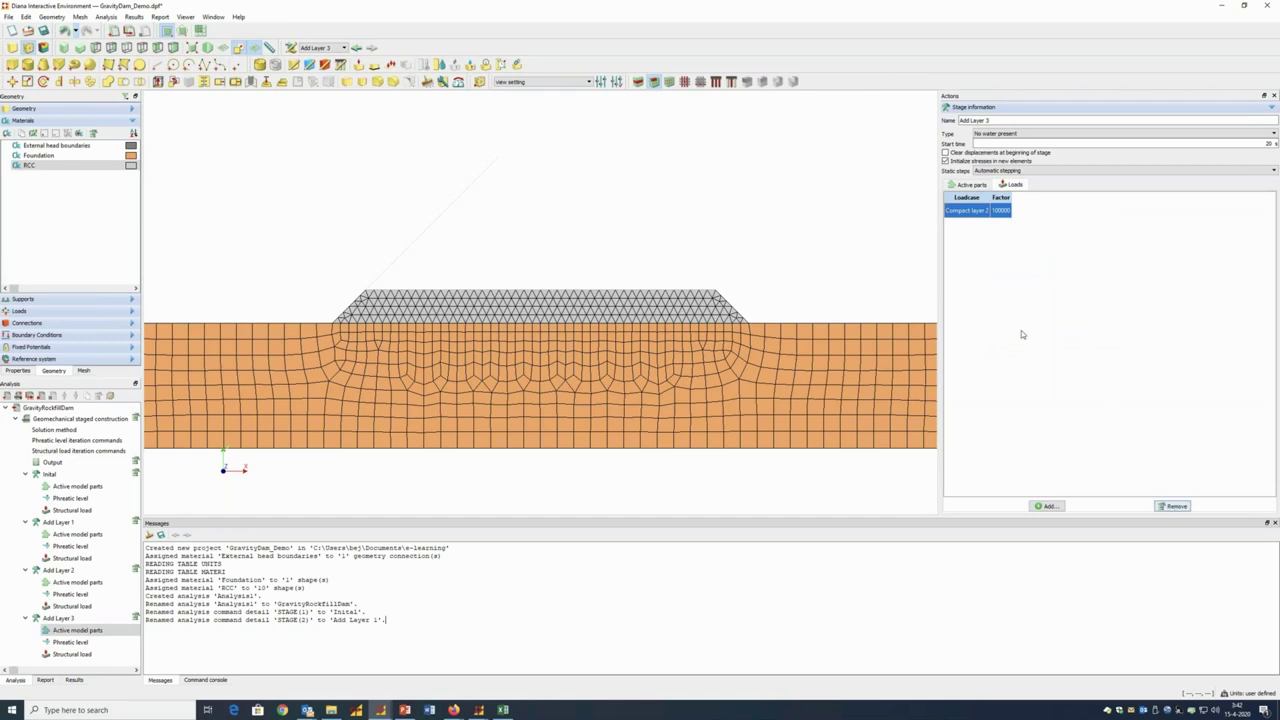
{"action": "left_click", "coordinate": [1048, 506]}
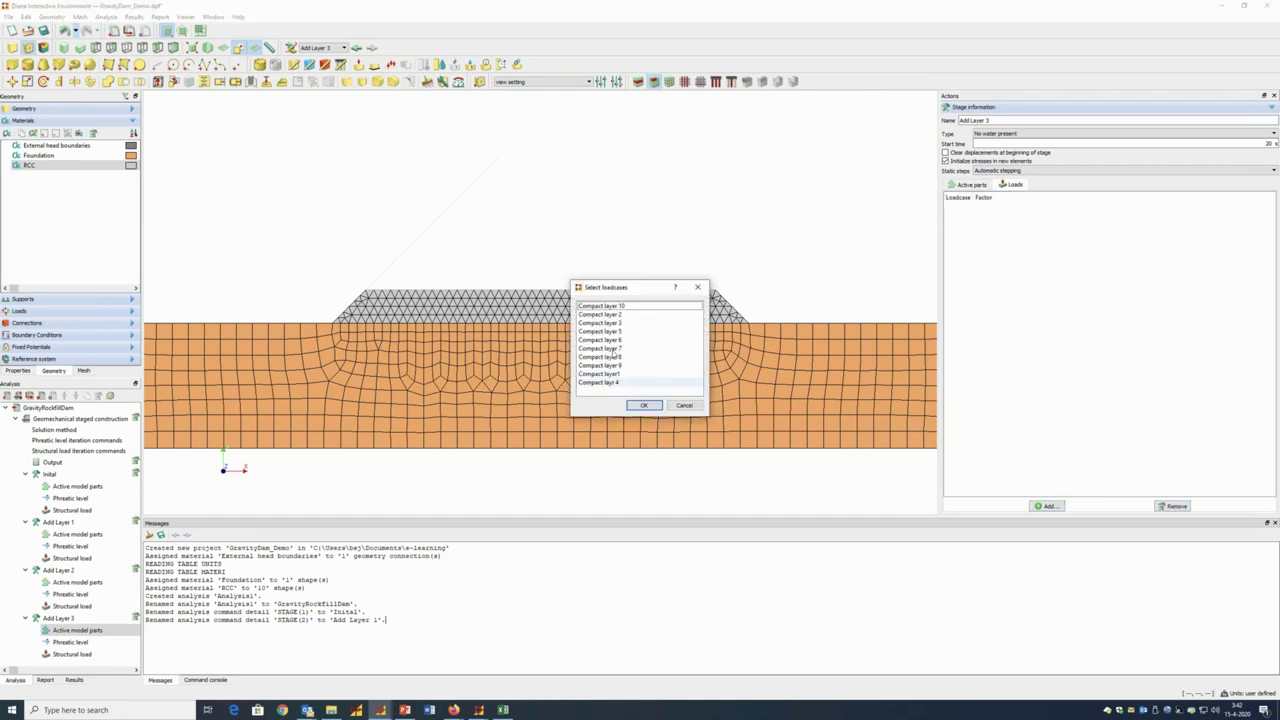
{"action": "left_click", "coordinate": [603, 323]}
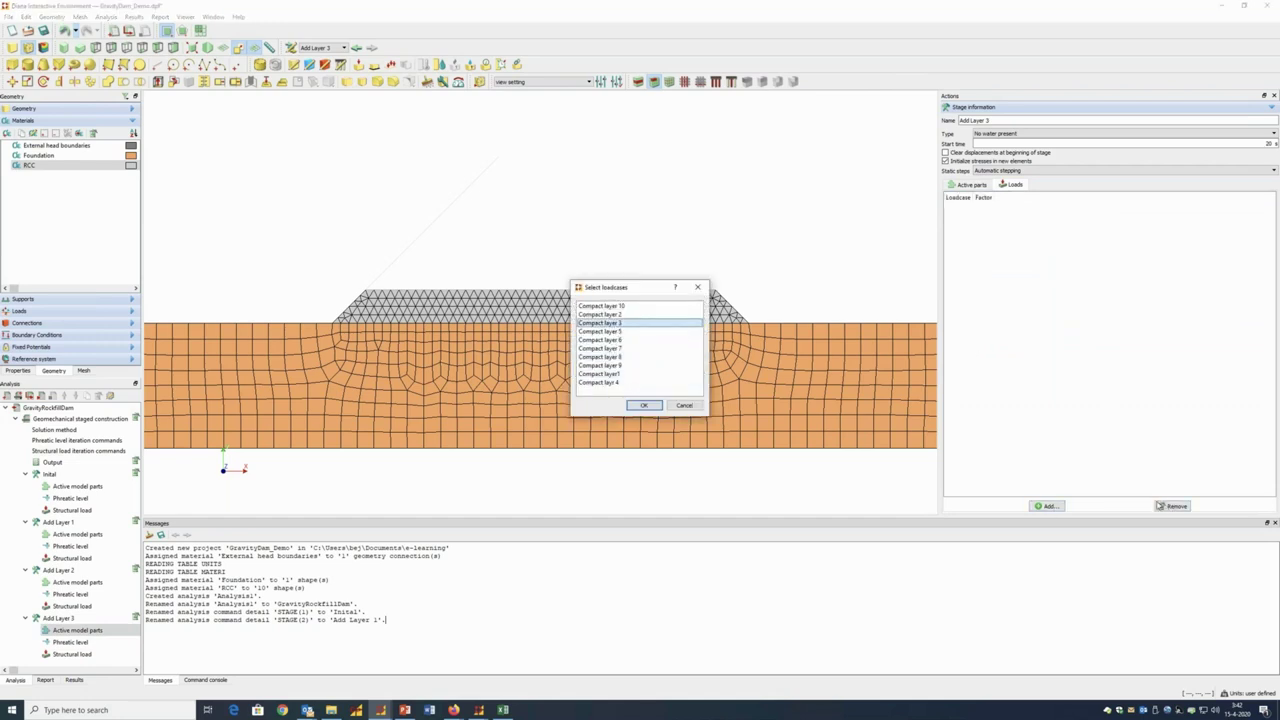
{"action": "left_click", "coordinate": [644, 405]}
{"action": "left_click", "coordinate": [998, 211]}
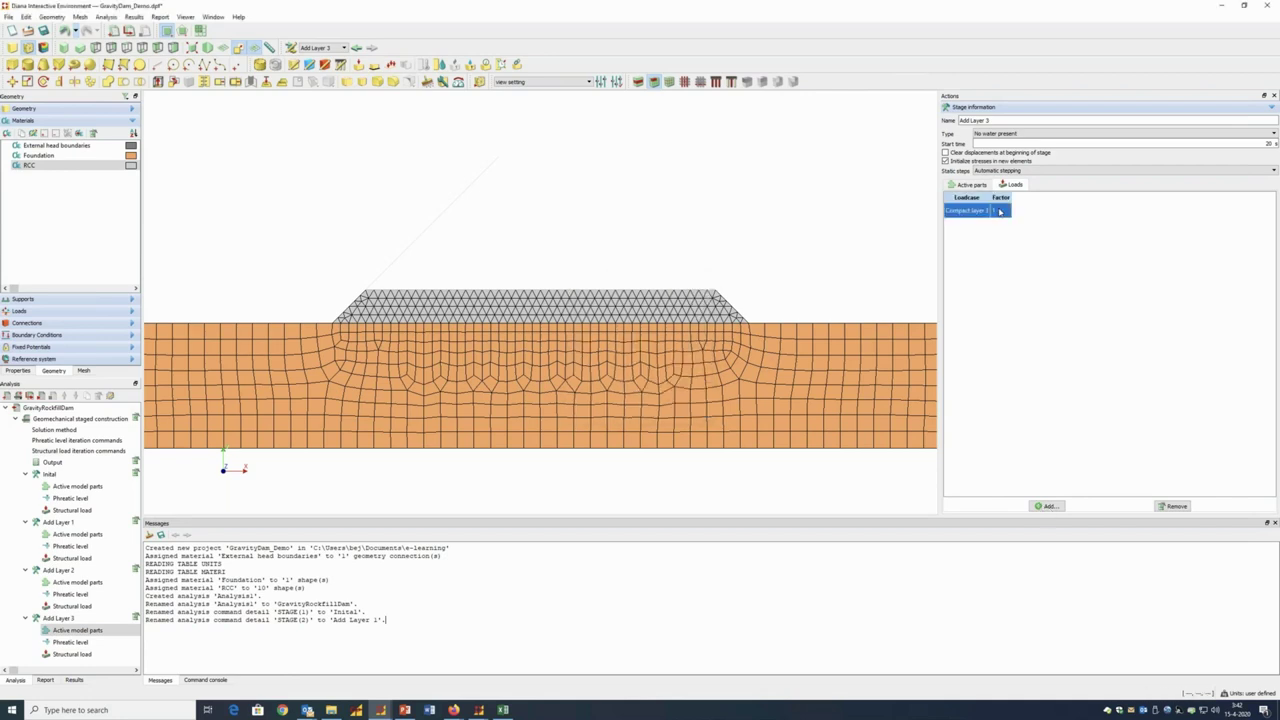
{"action": "left_click", "coordinate": [999, 211]}
{"action": "type", "text": "00"}
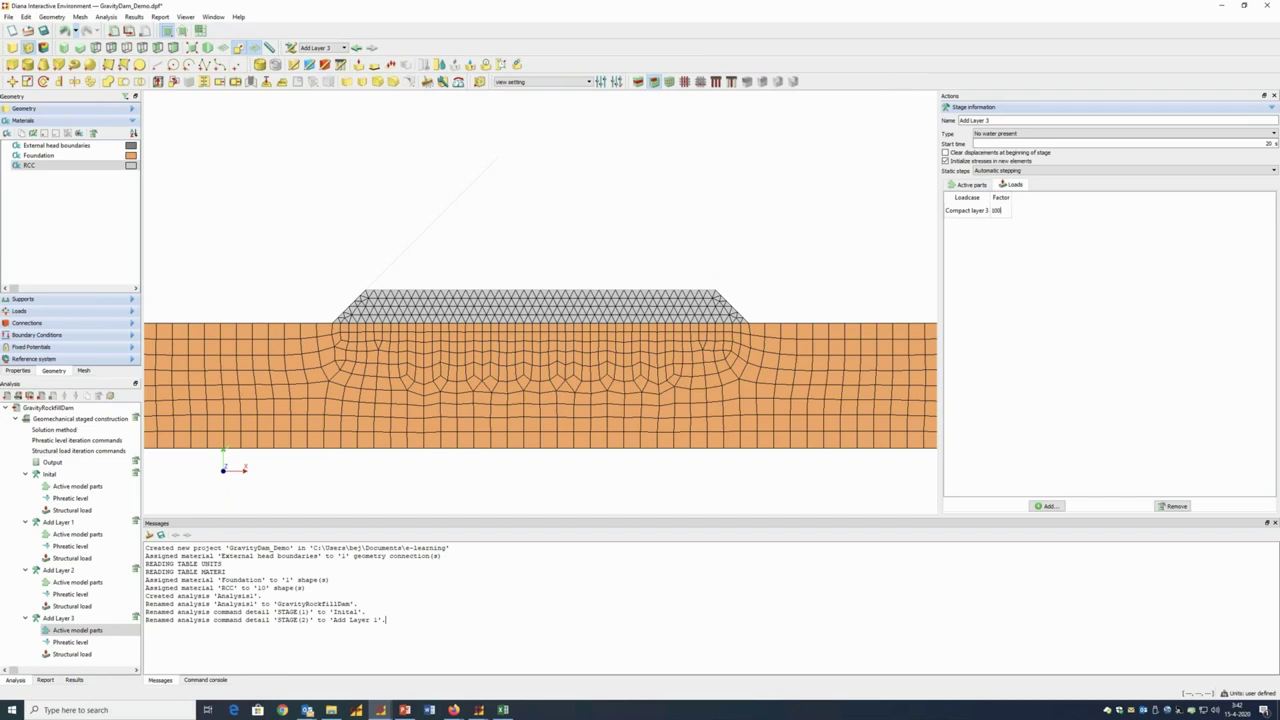
{"action": "type", "text": "000"}
{"action": "left_click", "coordinate": [971, 185]}
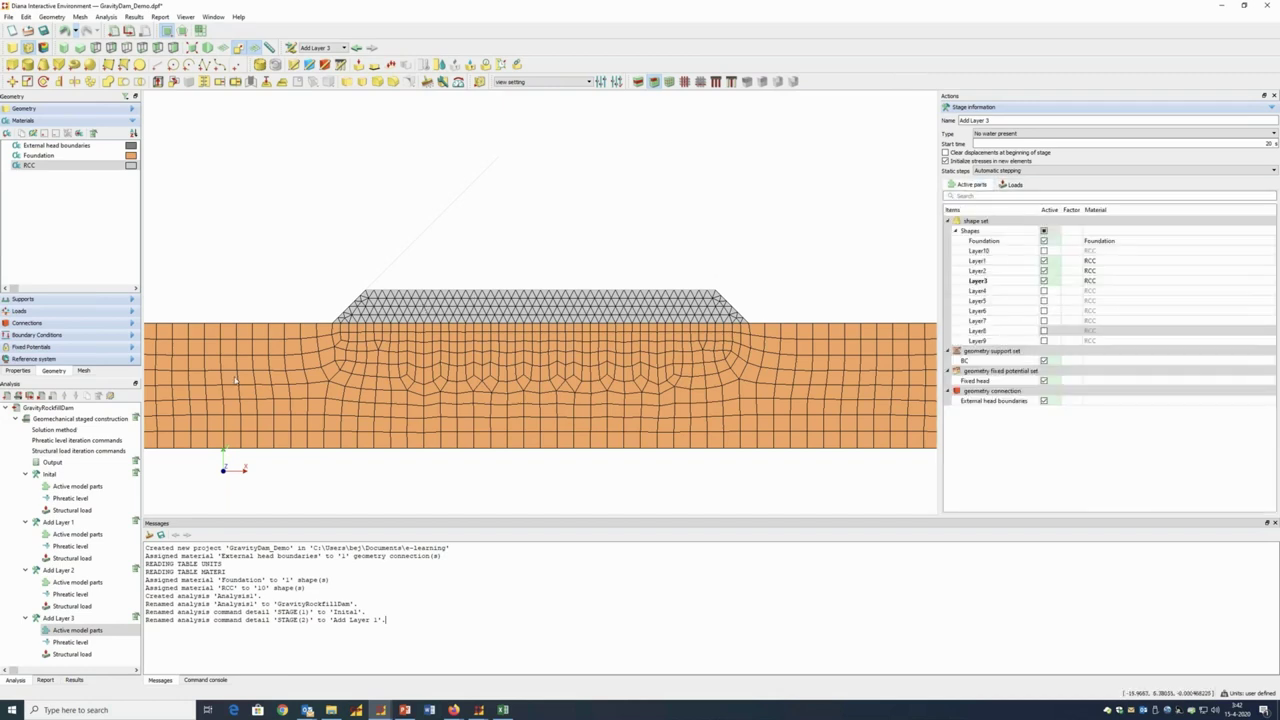
Add an Add Layer 4 stage after Add Layer 3 and activate Layer4 in it
{"action": "right_click", "coordinate": [60, 619]}
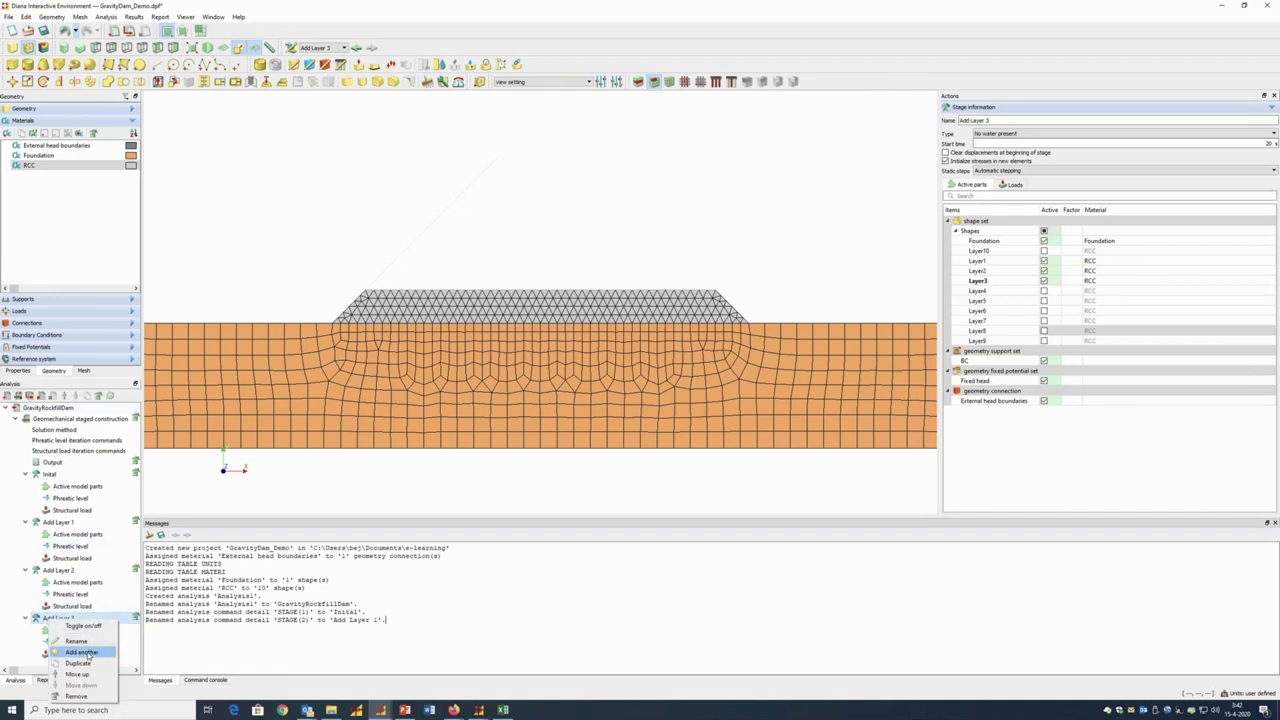
{"action": "left_click", "coordinate": [86, 652]}
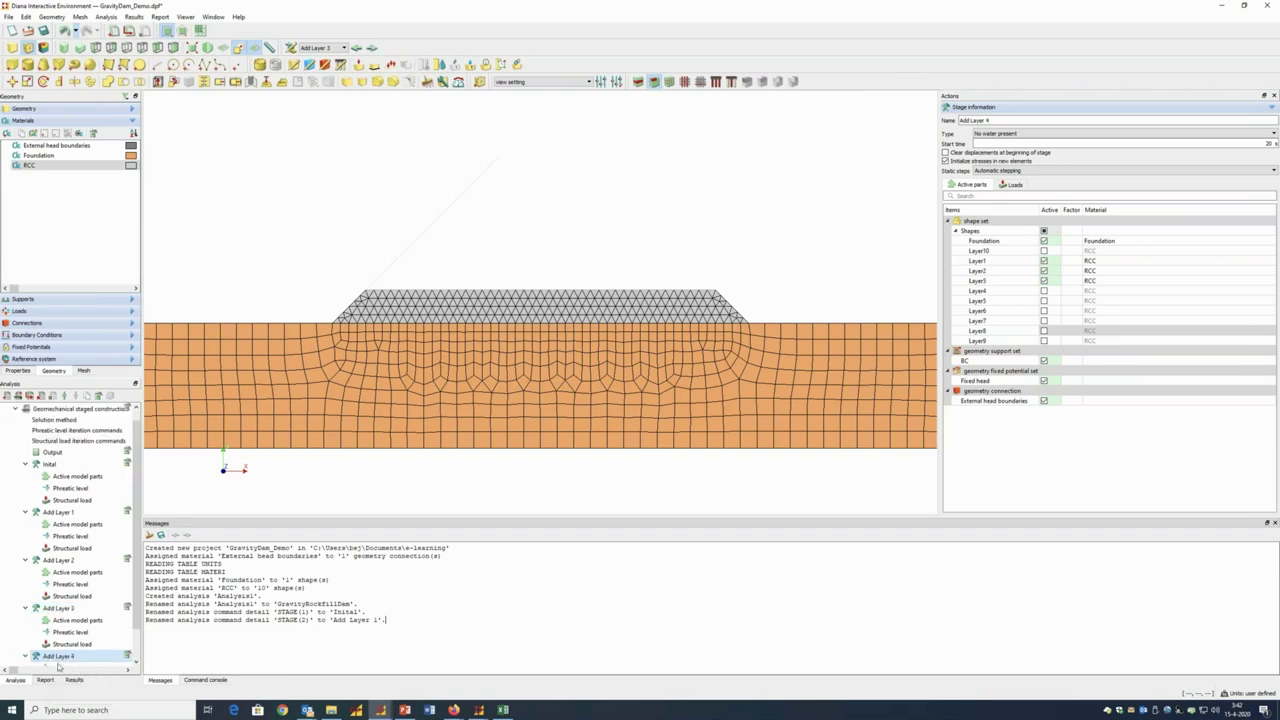
{"action": "scroll", "coordinate": [138, 630], "scroll_direction": "down", "scroll_amount": 1}
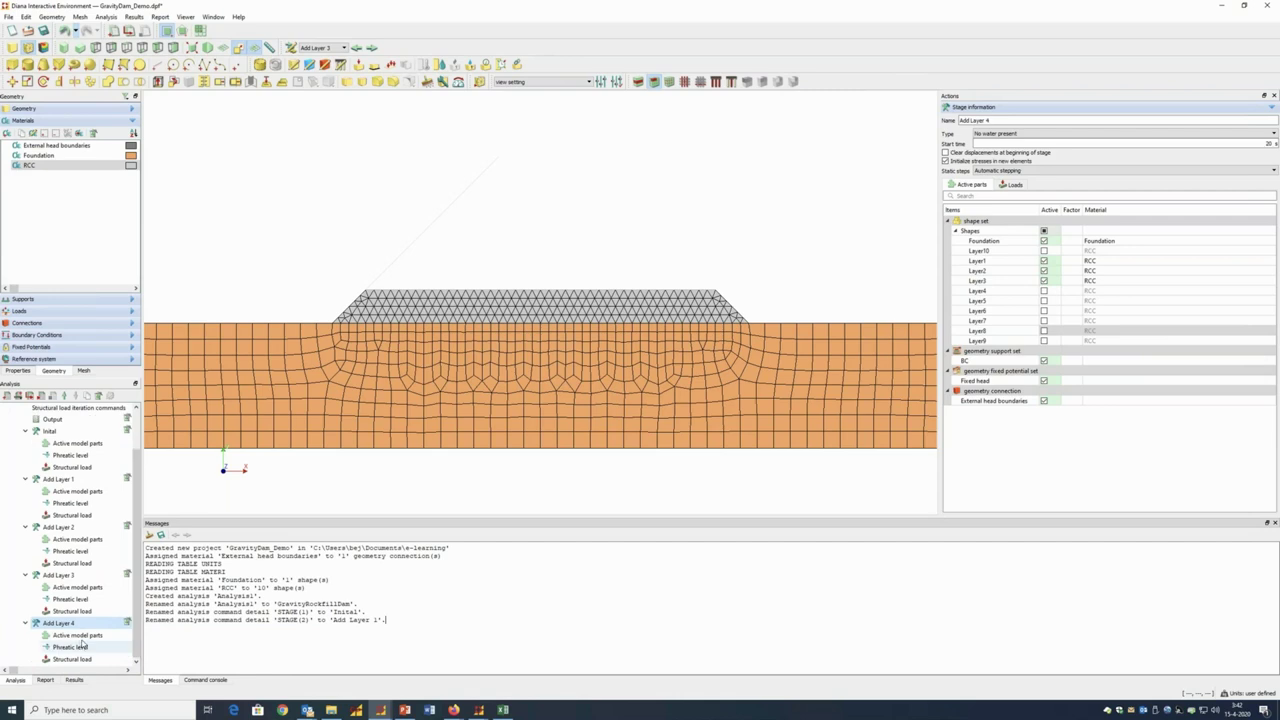
{"action": "left_click", "coordinate": [78, 635]}
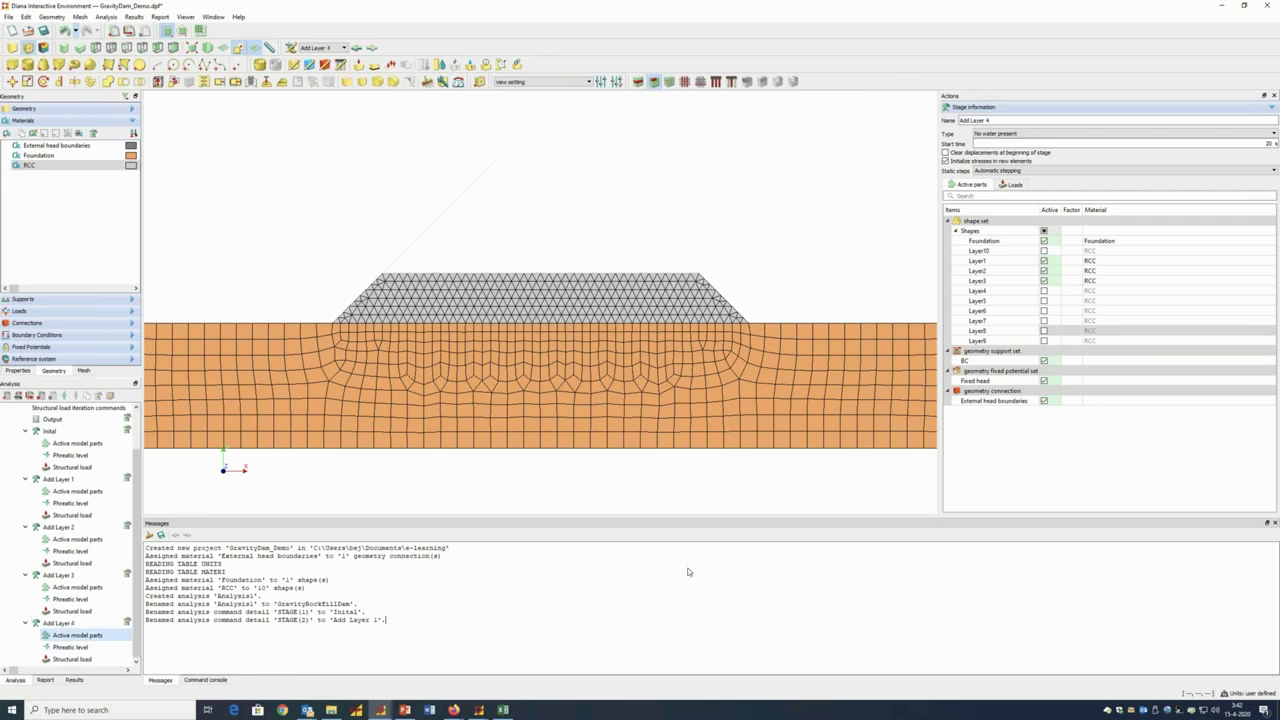
{"action": "left_click", "coordinate": [1044, 290]}
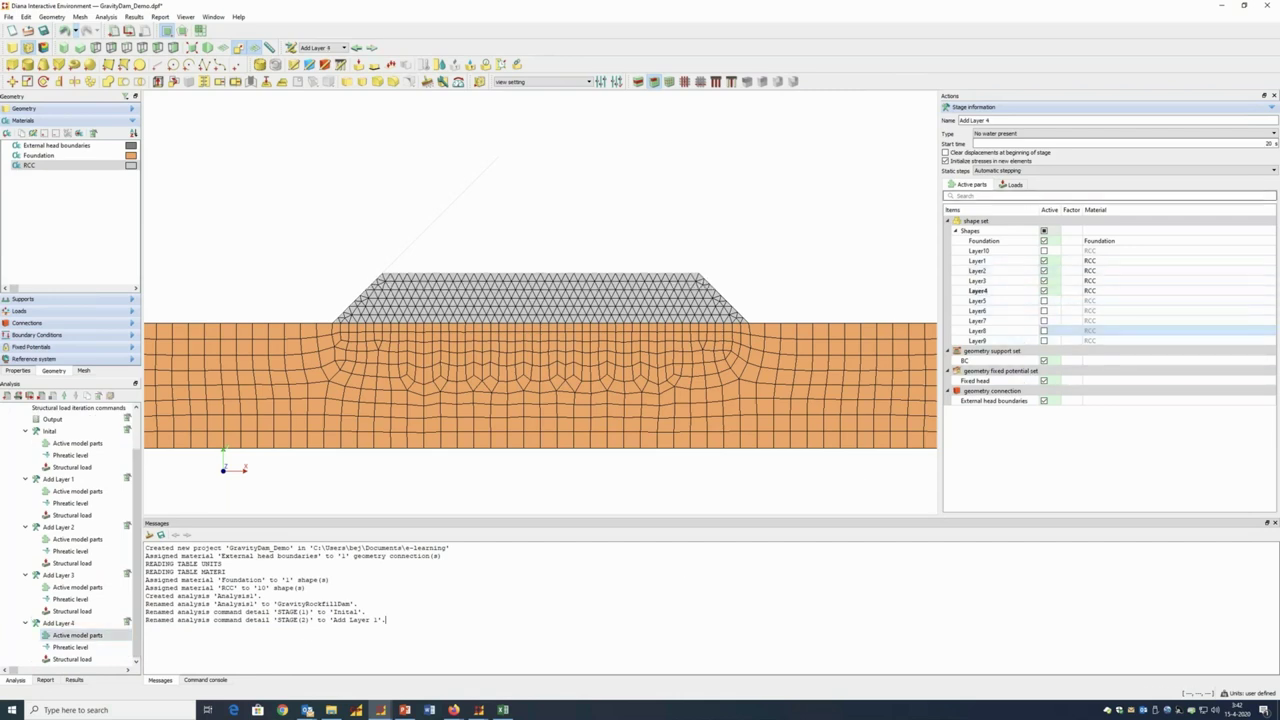
Replace the Compact layer 3 load with Compact layr 4 at factor 100000
{"action": "left_click", "coordinate": [1011, 184]}
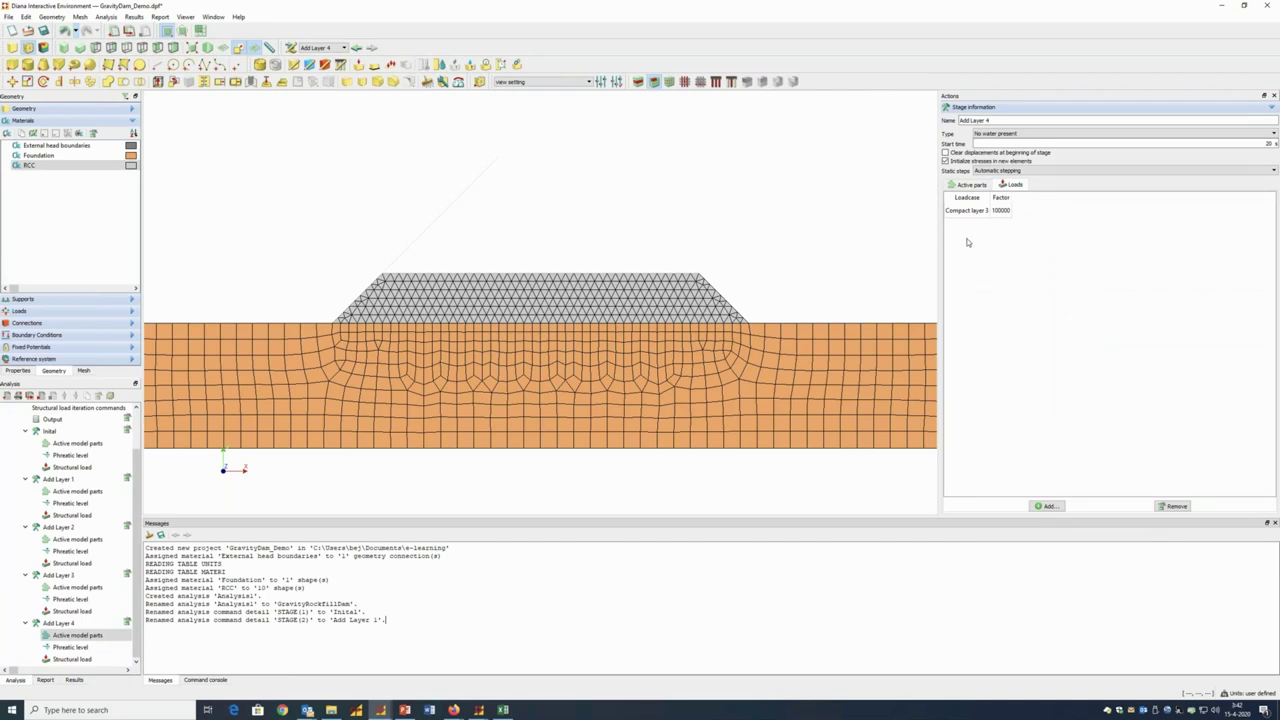
{"action": "left_click", "coordinate": [963, 213]}
{"action": "left_click", "coordinate": [1175, 507]}
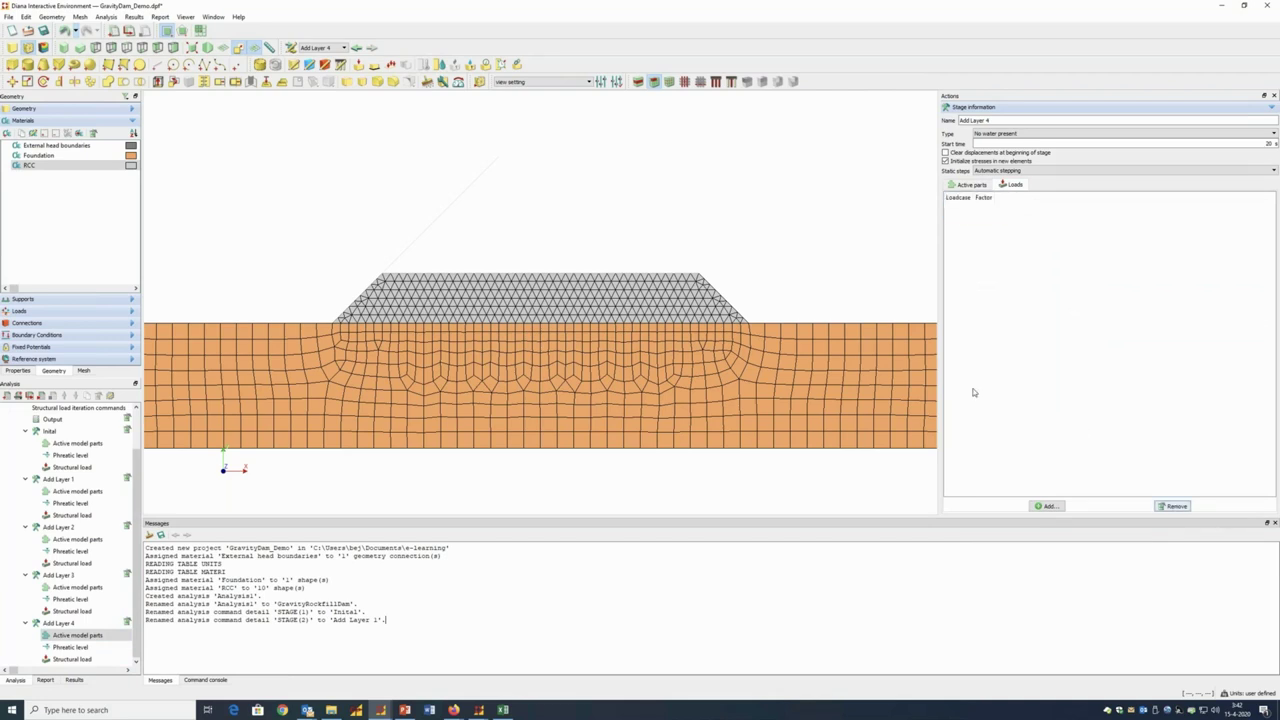
{"action": "left_click", "coordinate": [1047, 506]}
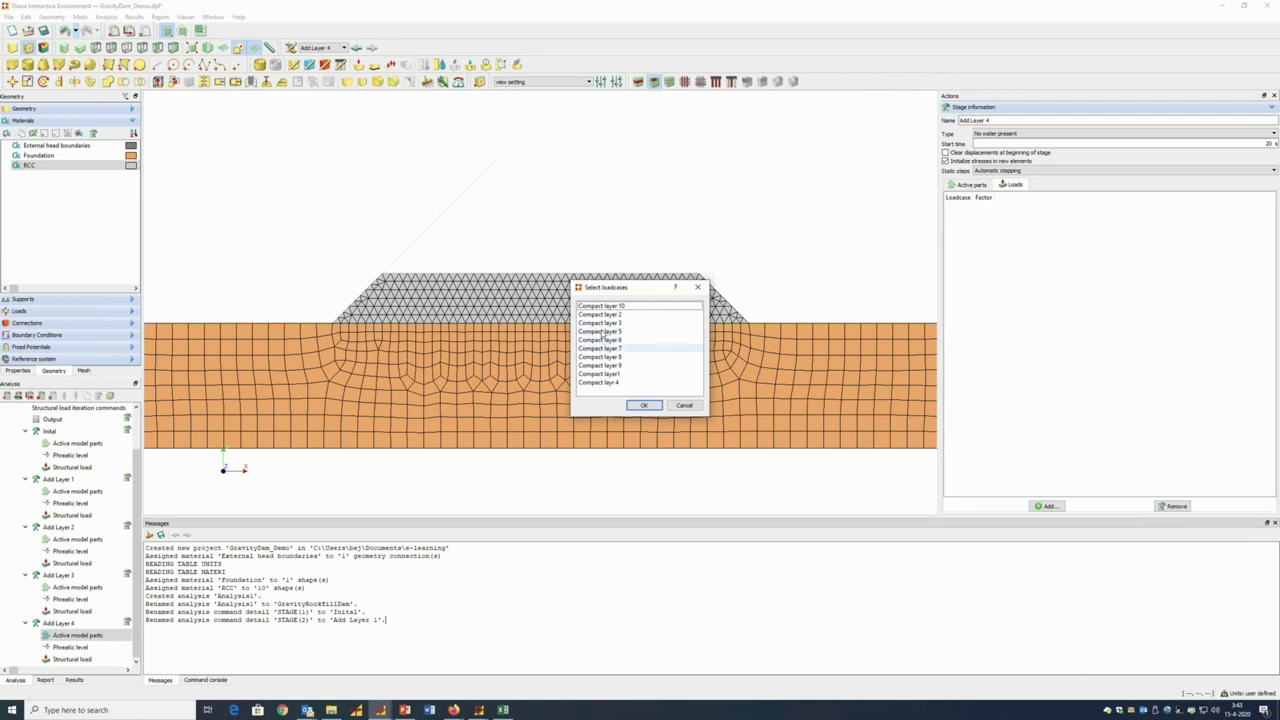
{"action": "left_click", "coordinate": [606, 383]}
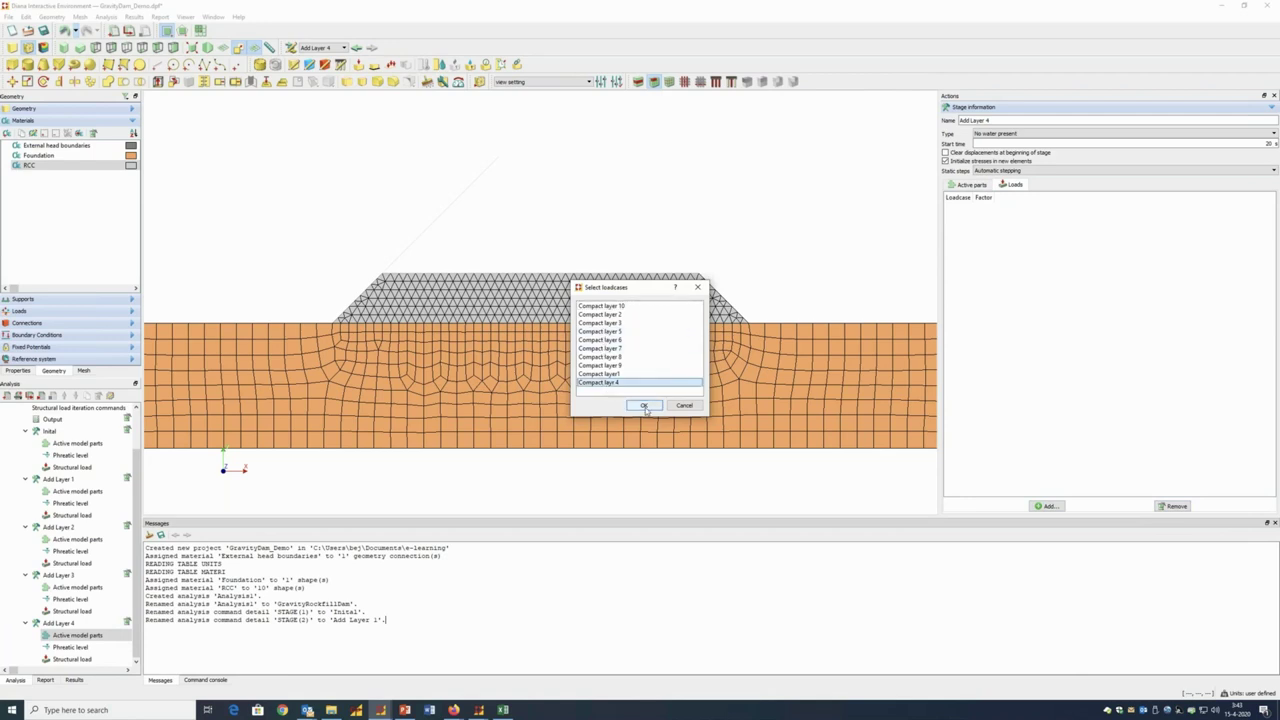
{"action": "left_click", "coordinate": [645, 406]}
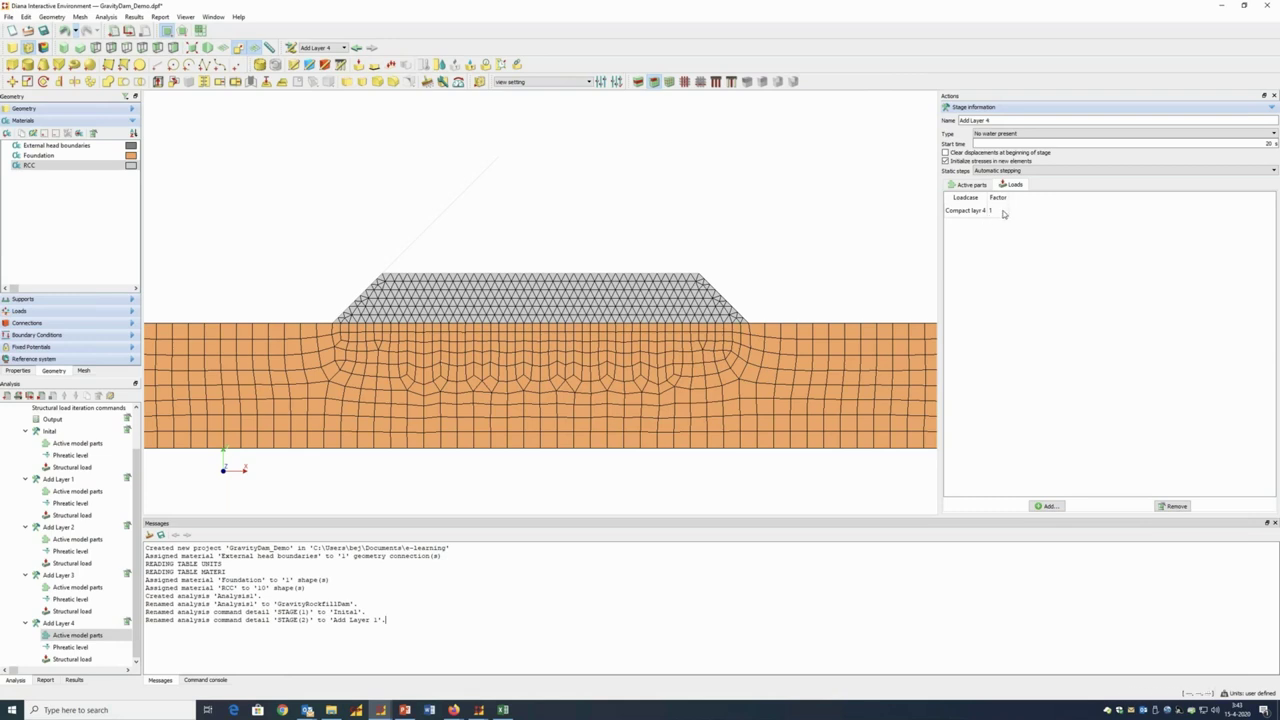
{"action": "left_click", "coordinate": [1003, 212]}
{"action": "left_click", "coordinate": [1002, 213]}
{"action": "type", "text": "00000"}
{"action": "left_click", "coordinate": [972, 185]}
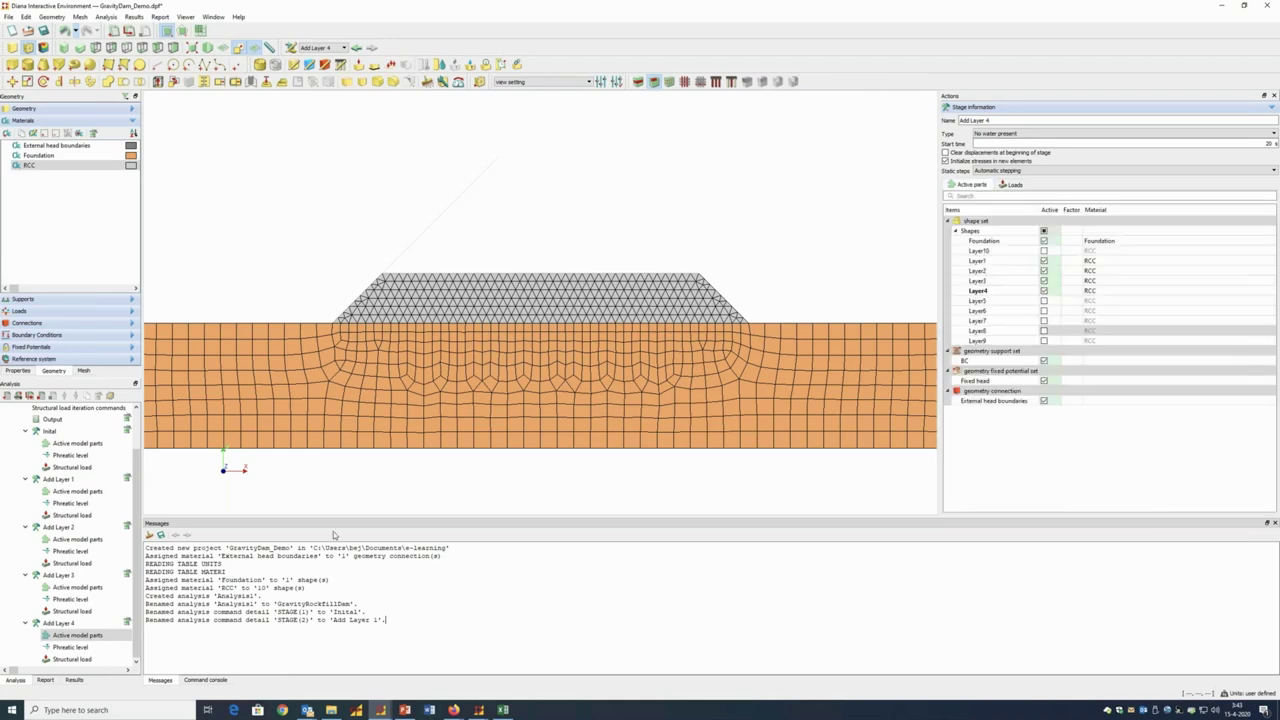
Create the Add Layer 5 stage, collapse the earlier stage branches, and activate Layer5
{"action": "right_click", "coordinate": [58, 625]}
{"action": "left_click", "coordinate": [85, 672]}
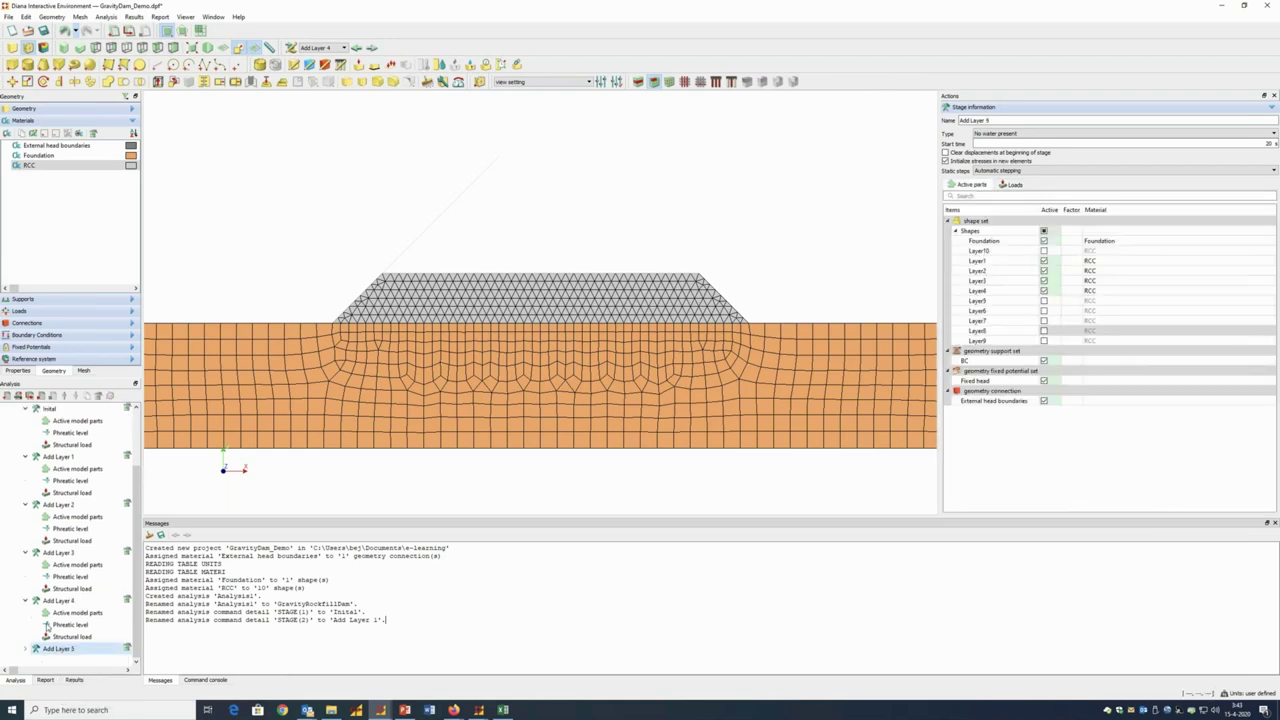
{"action": "left_click", "coordinate": [24, 601]}
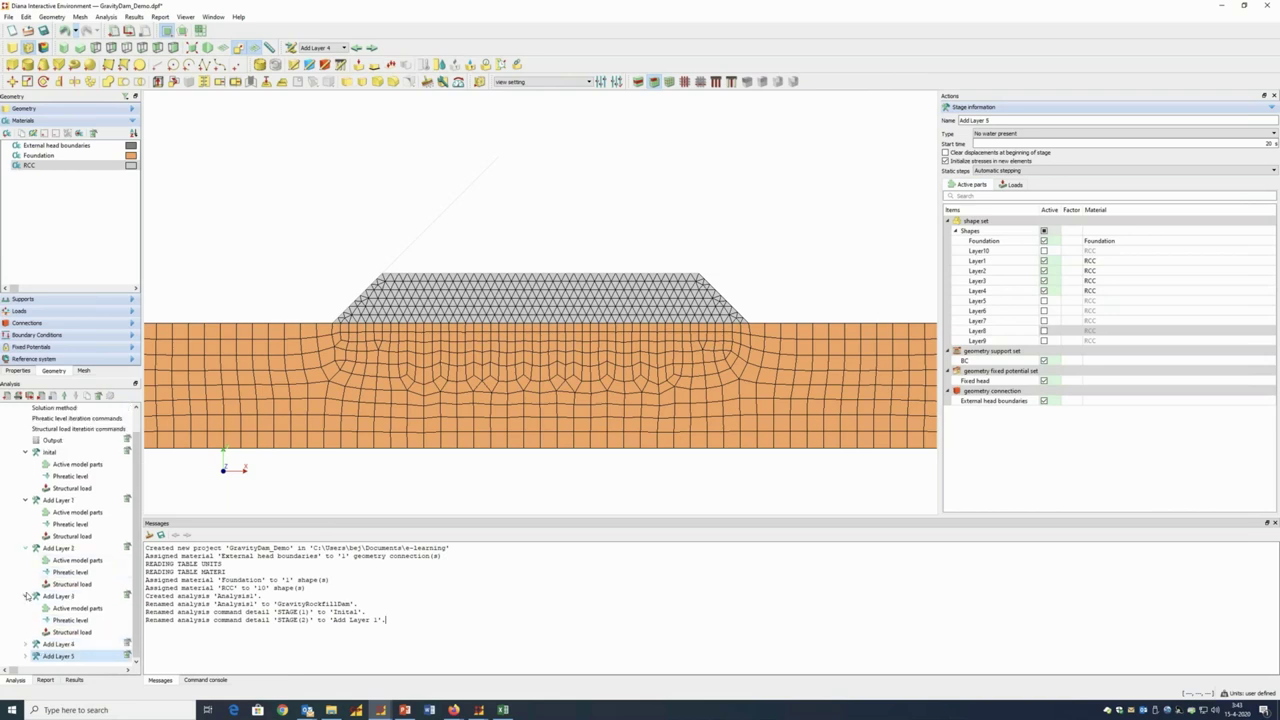
{"action": "left_click", "coordinate": [25, 549]}
{"action": "left_click", "coordinate": [26, 579]}
{"action": "left_click", "coordinate": [26, 526]}
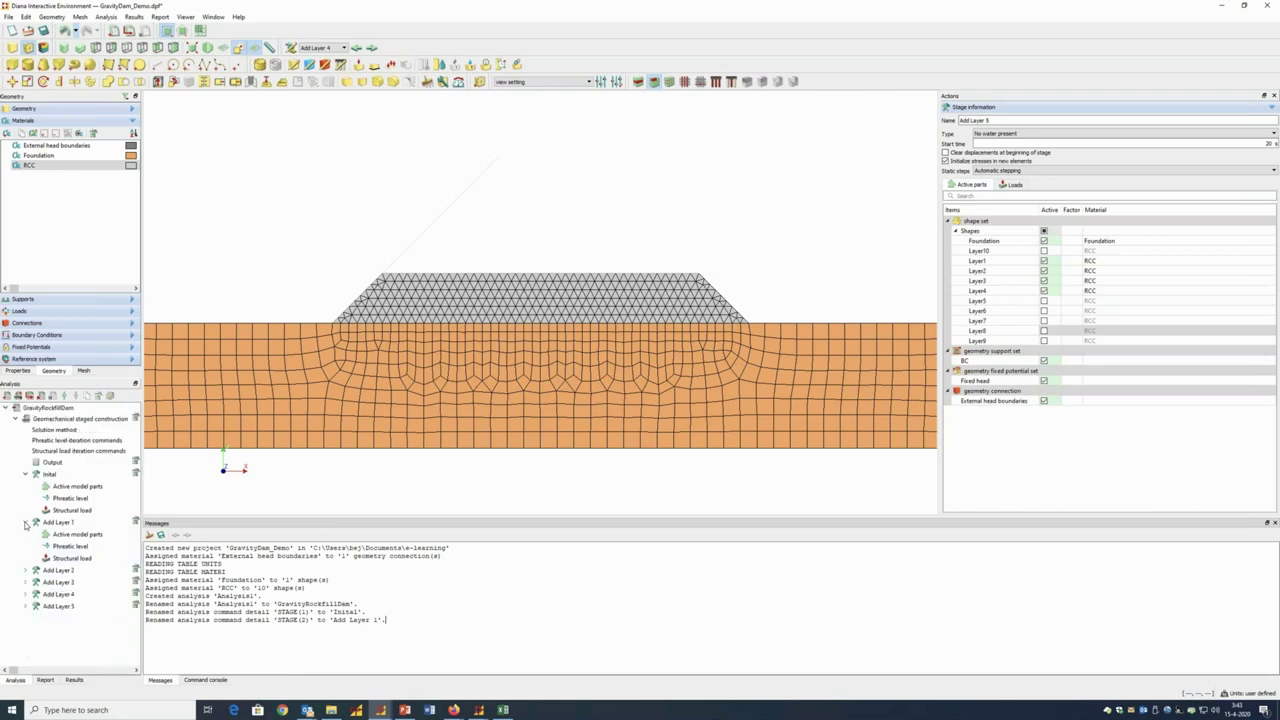
{"action": "left_click", "coordinate": [25, 475]}
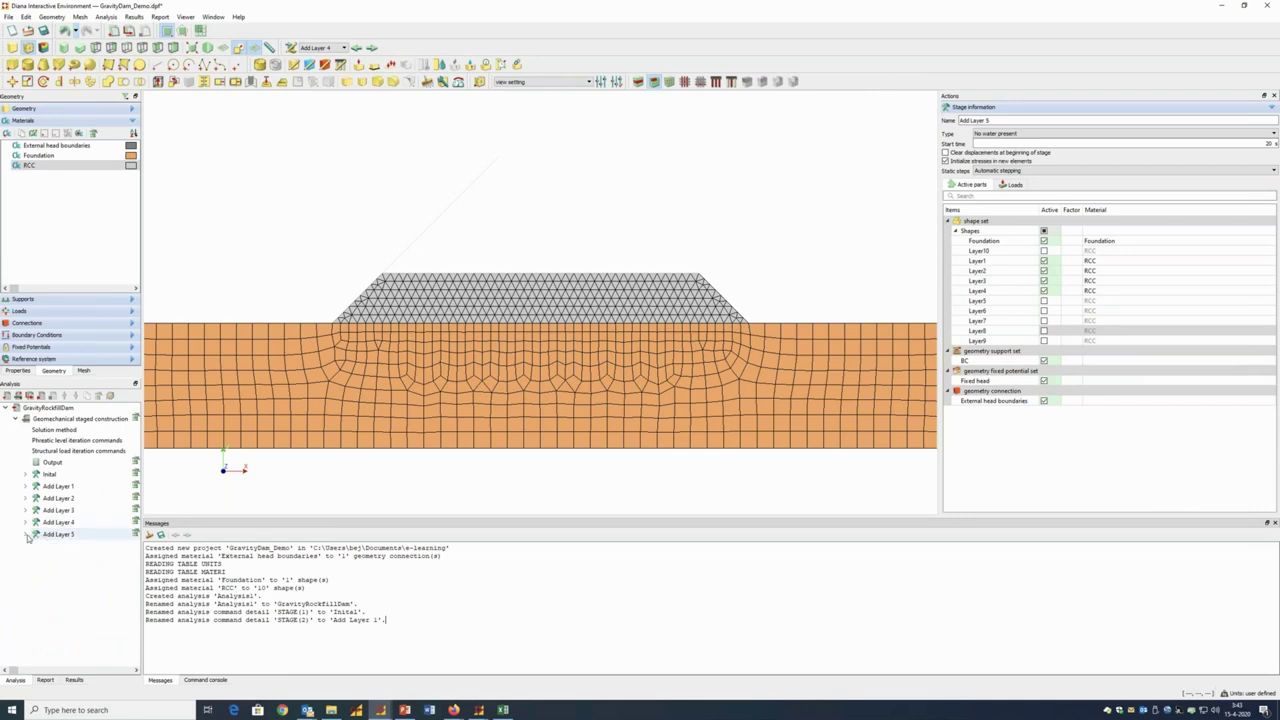
{"action": "left_click", "coordinate": [25, 534]}
{"action": "left_click", "coordinate": [44, 547]}
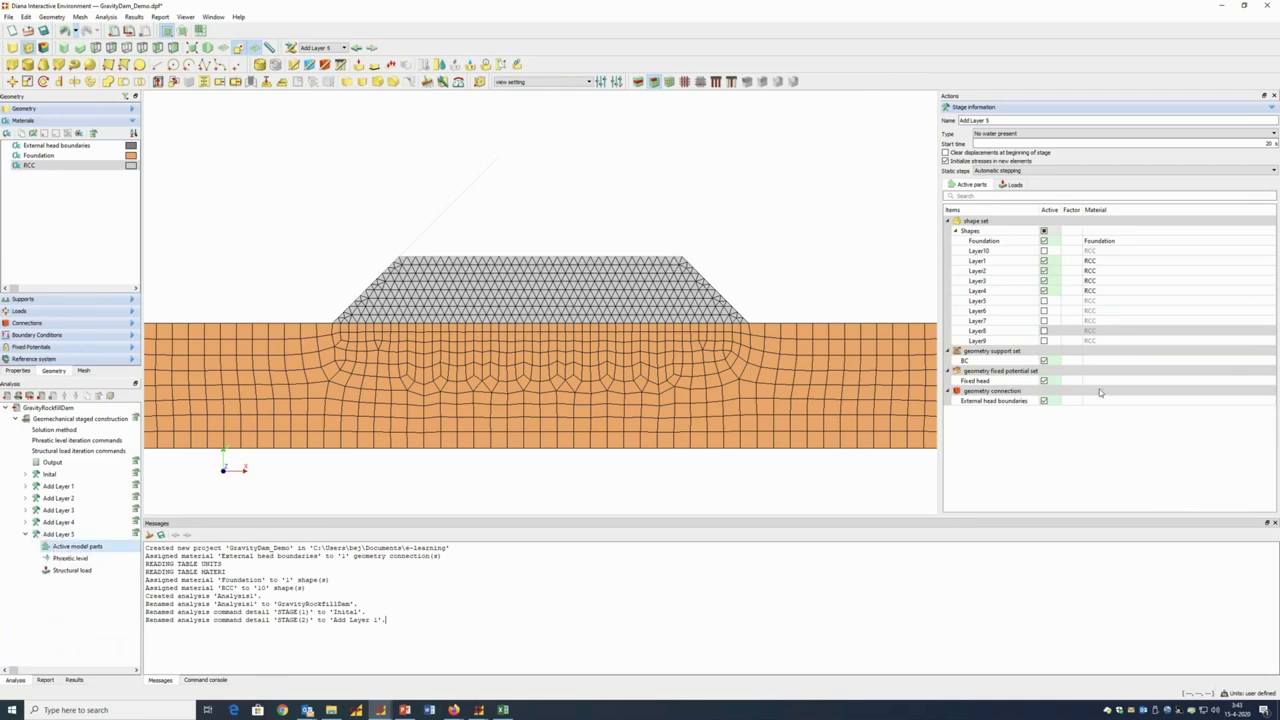
{"action": "left_click", "coordinate": [1044, 300]}
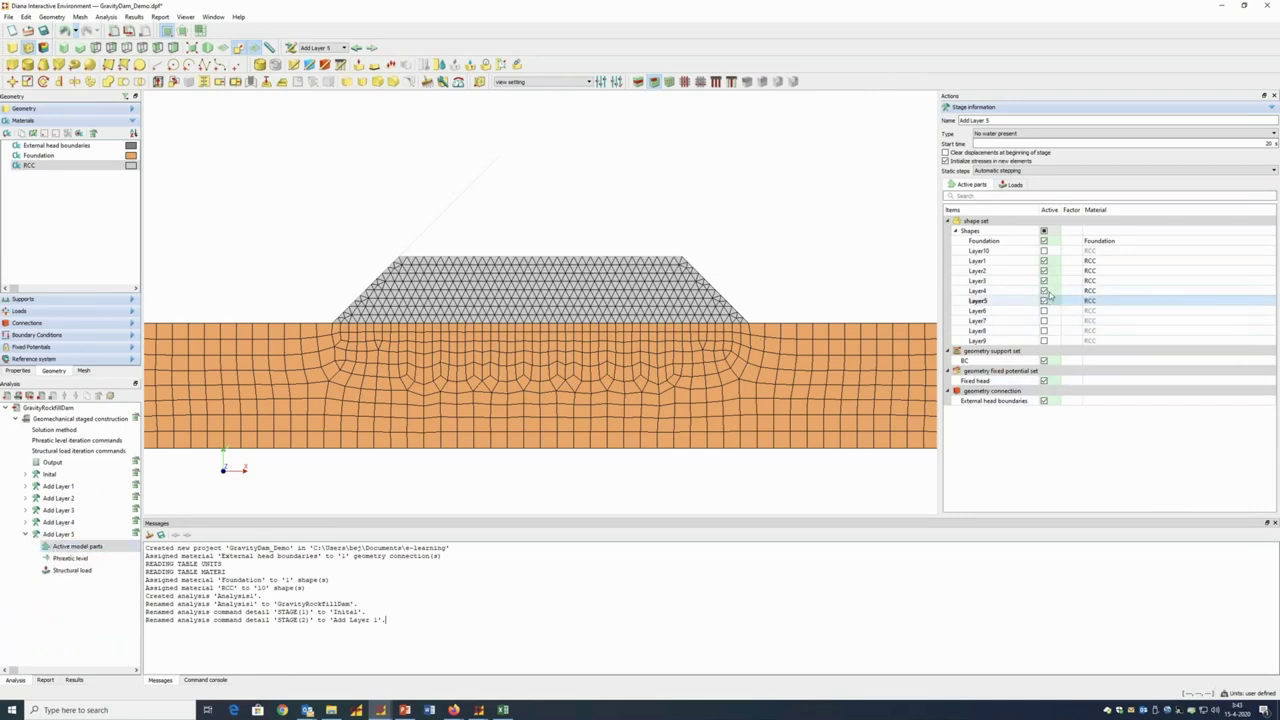
Replace the Compact layr 4 load with Compact layer 5 at factor 100000
{"action": "left_click", "coordinate": [1012, 184]}
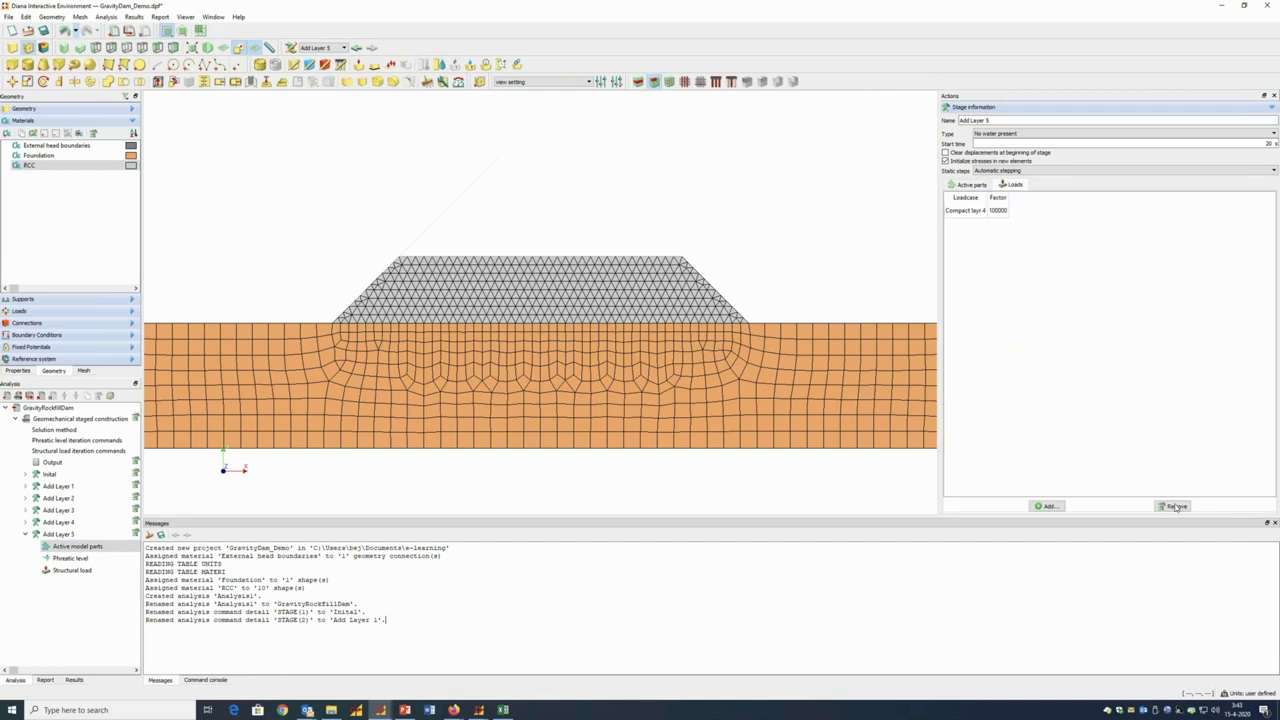
{"action": "left_click", "coordinate": [968, 210]}
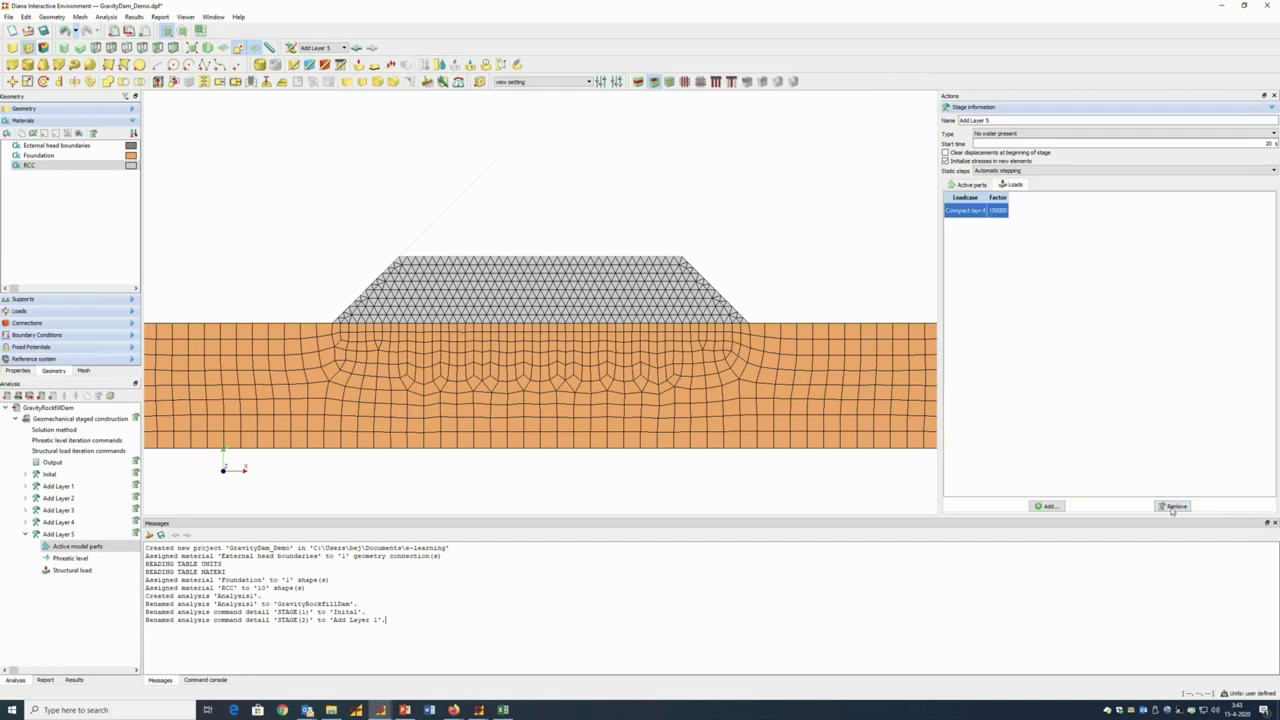
{"action": "left_click", "coordinate": [1170, 506]}
{"action": "left_click", "coordinate": [1046, 506]}
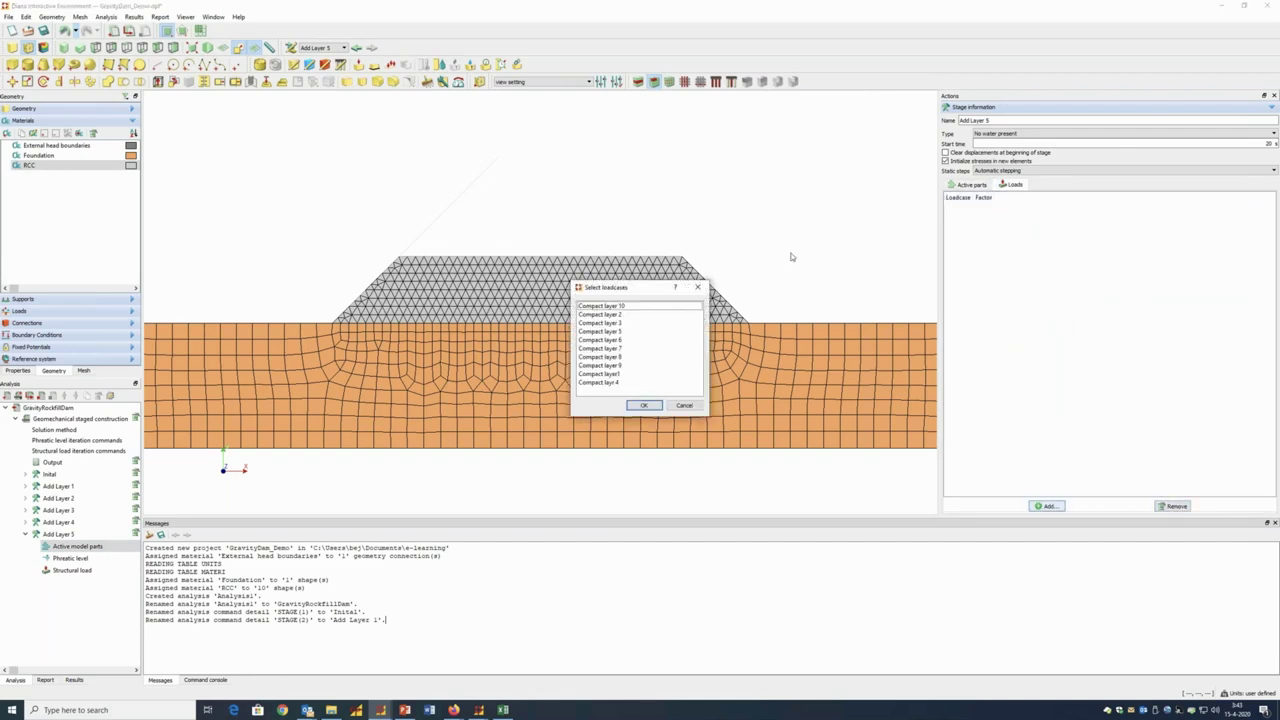
{"action": "left_click", "coordinate": [615, 331]}
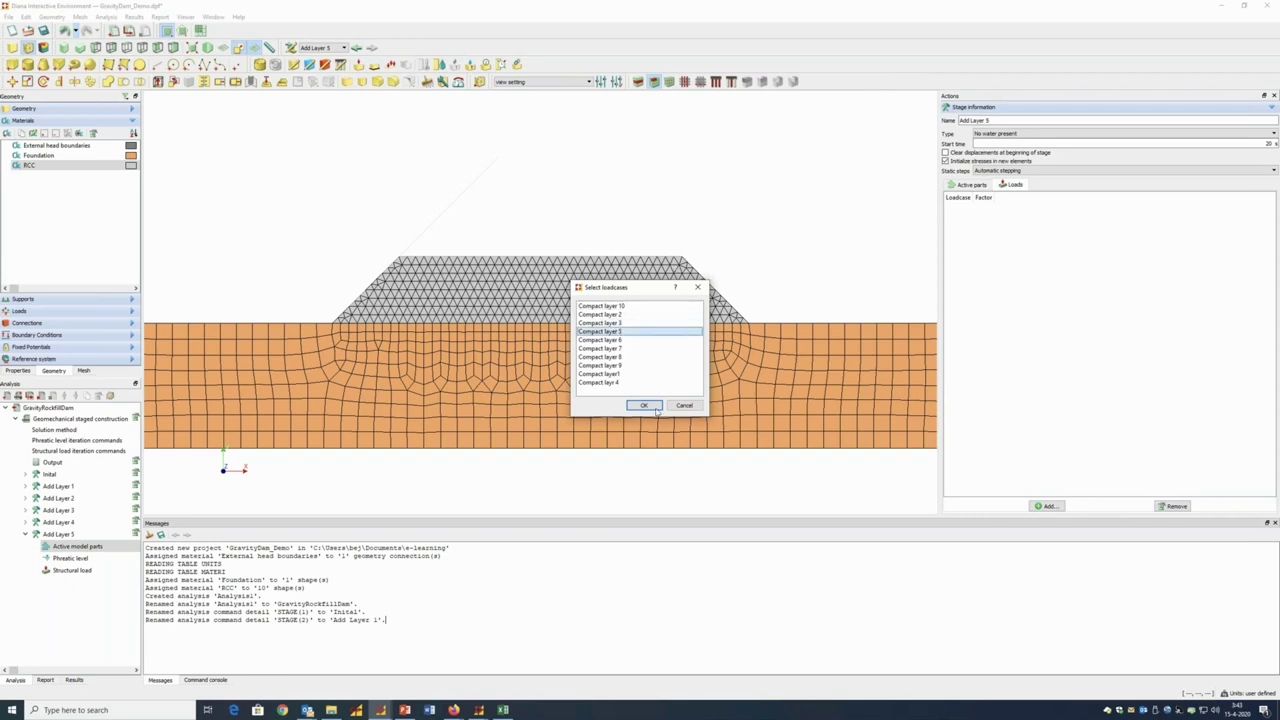
{"action": "left_click", "coordinate": [644, 405]}
{"action": "left_click", "coordinate": [1000, 211]}
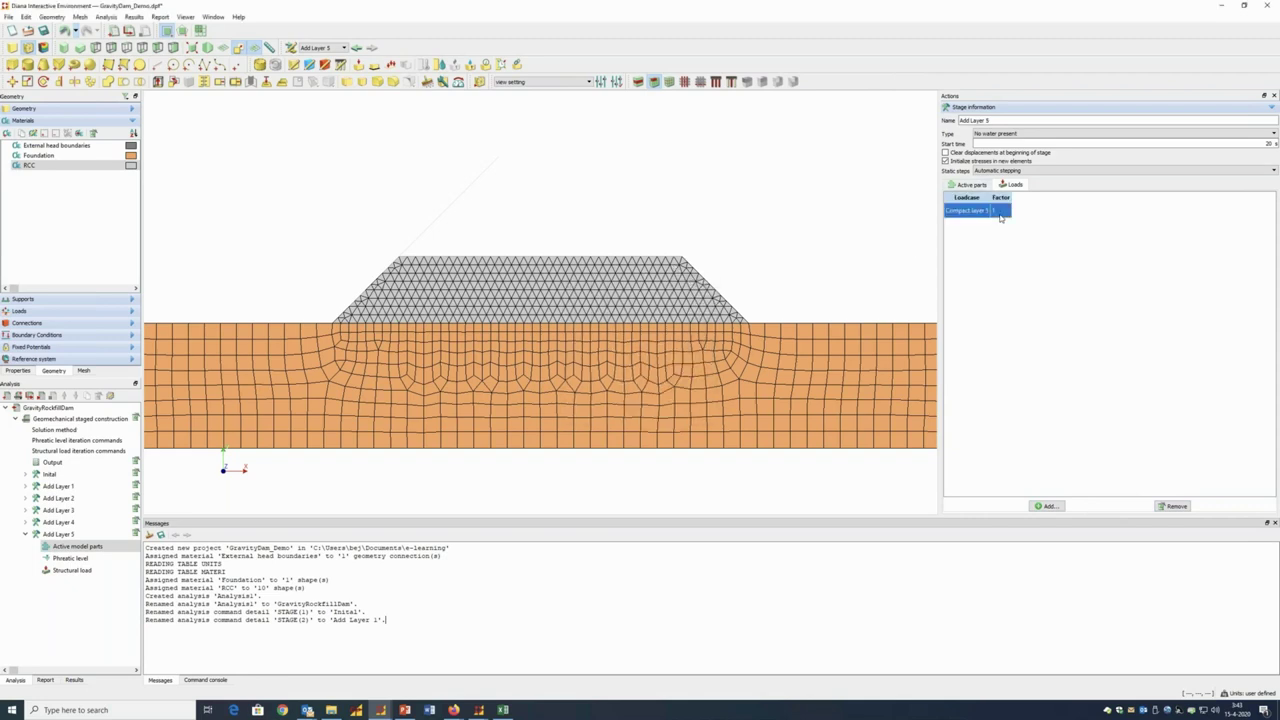
{"action": "double_click", "coordinate": [1000, 211]}
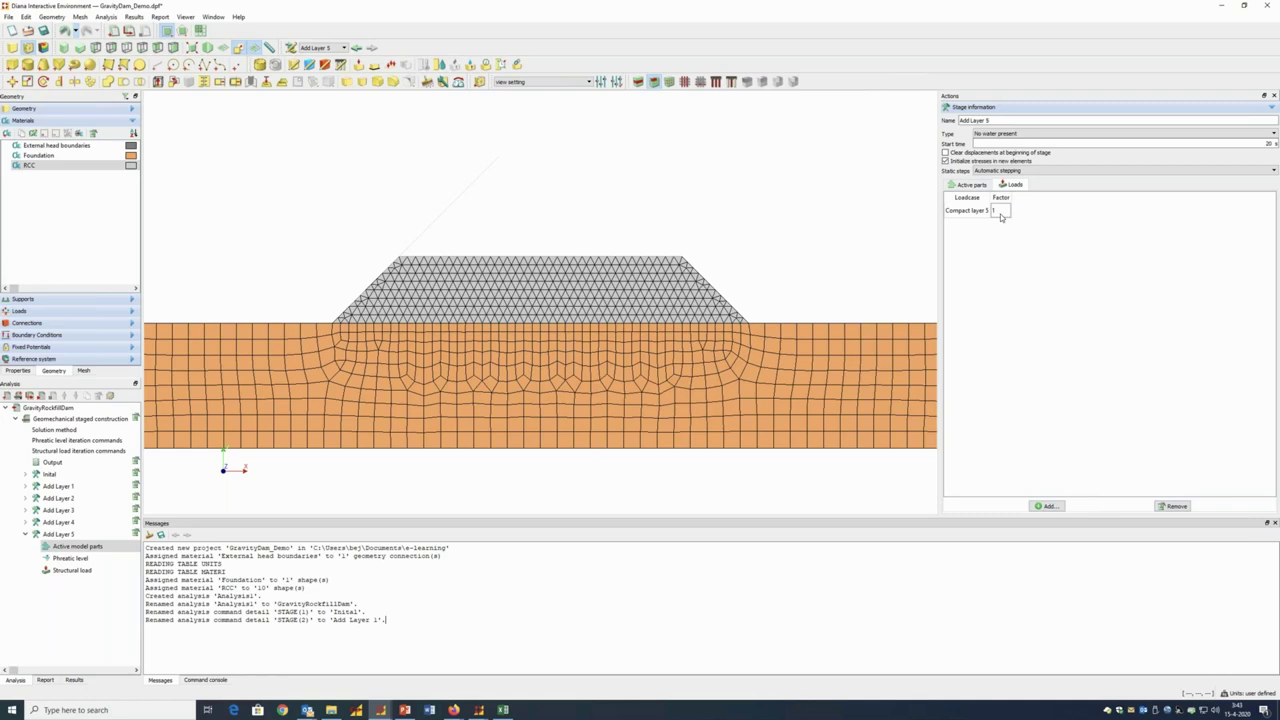
{"action": "type", "text": "100000"}
{"action": "left_click", "coordinate": [963, 185]}
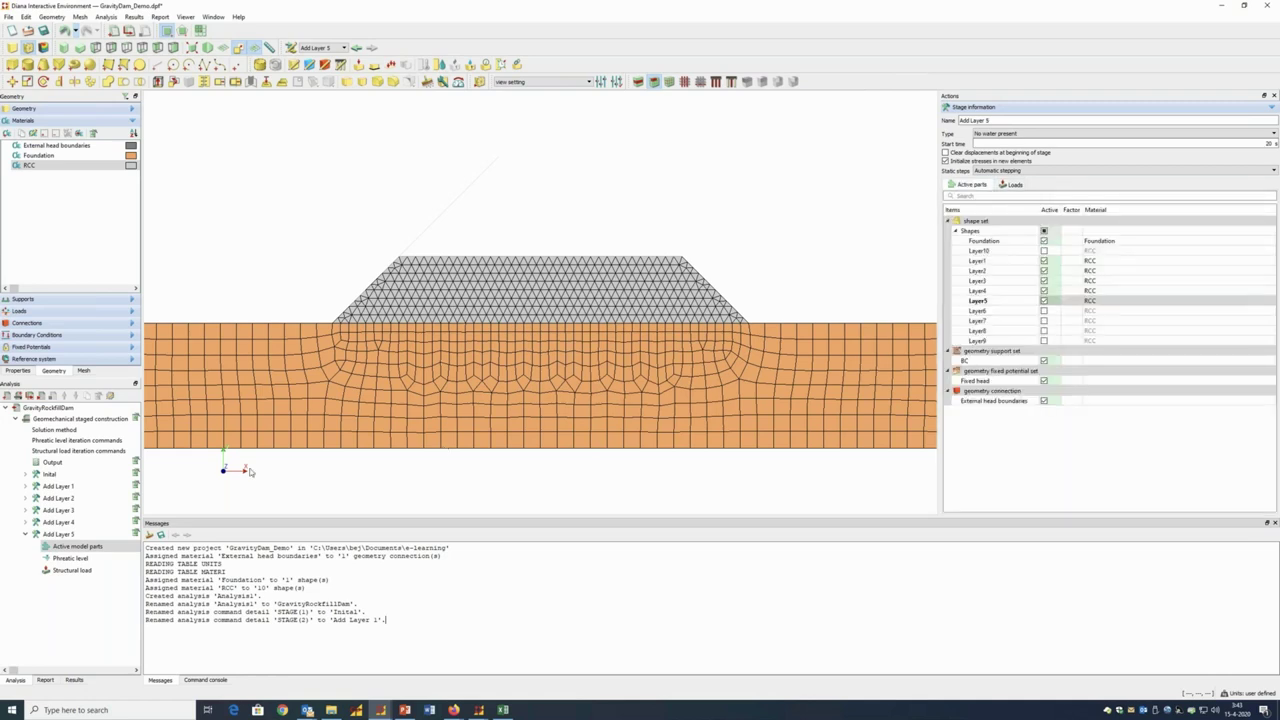
Duplicate Add Layer 5 as Add Layer 6 and activate Layer6 in it
{"action": "left_click", "coordinate": [26, 535]}
{"action": "right_click", "coordinate": [52, 536]}
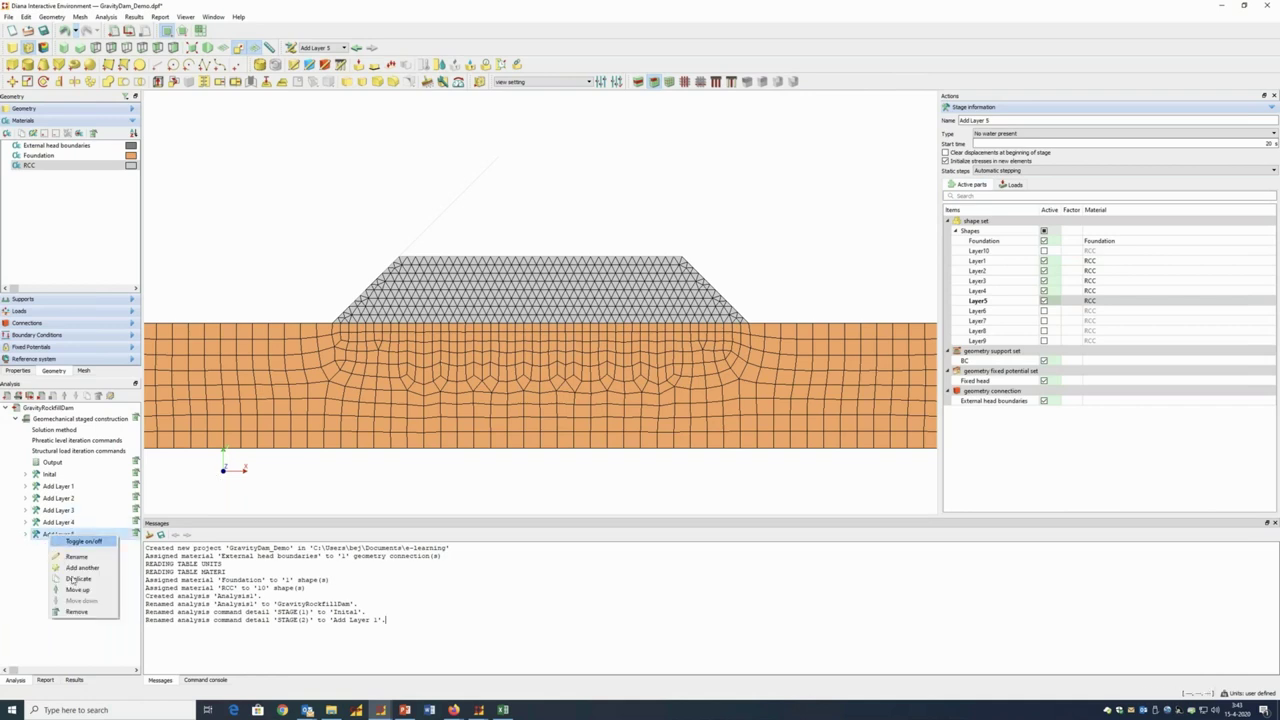
{"action": "left_click", "coordinate": [76, 579]}
{"action": "left_click", "coordinate": [26, 546]}
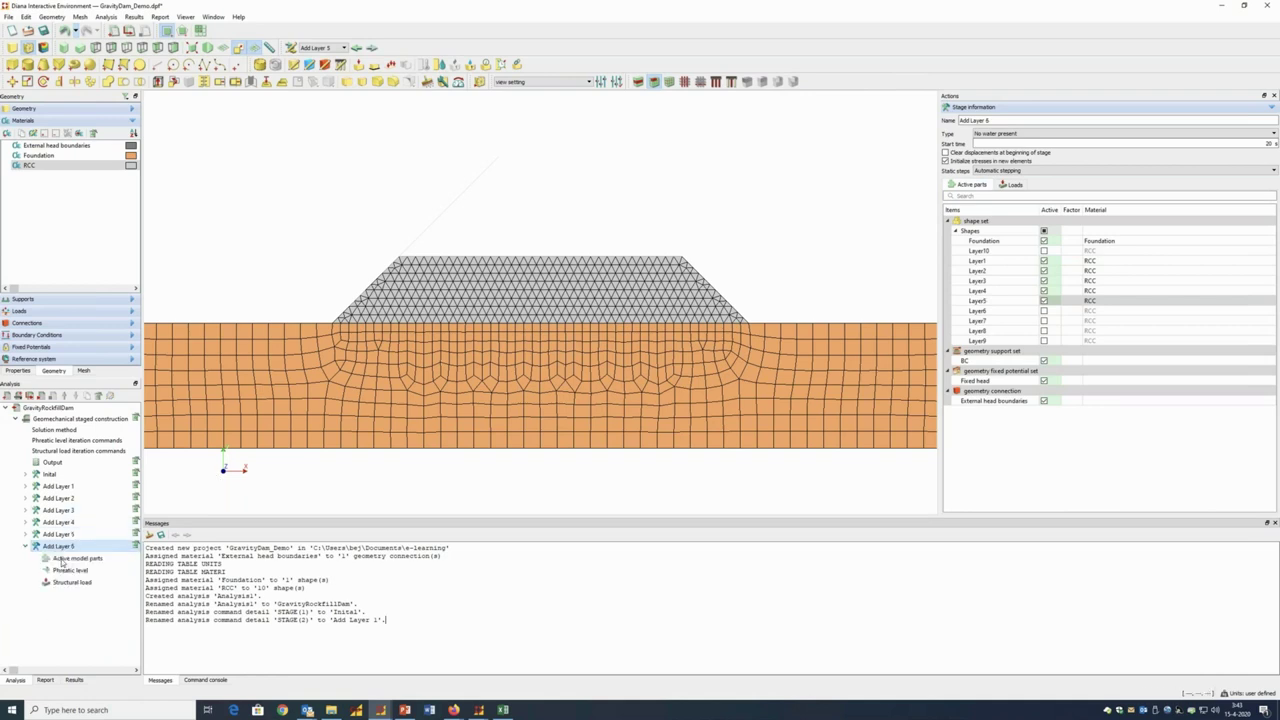
{"action": "left_click", "coordinate": [62, 559]}
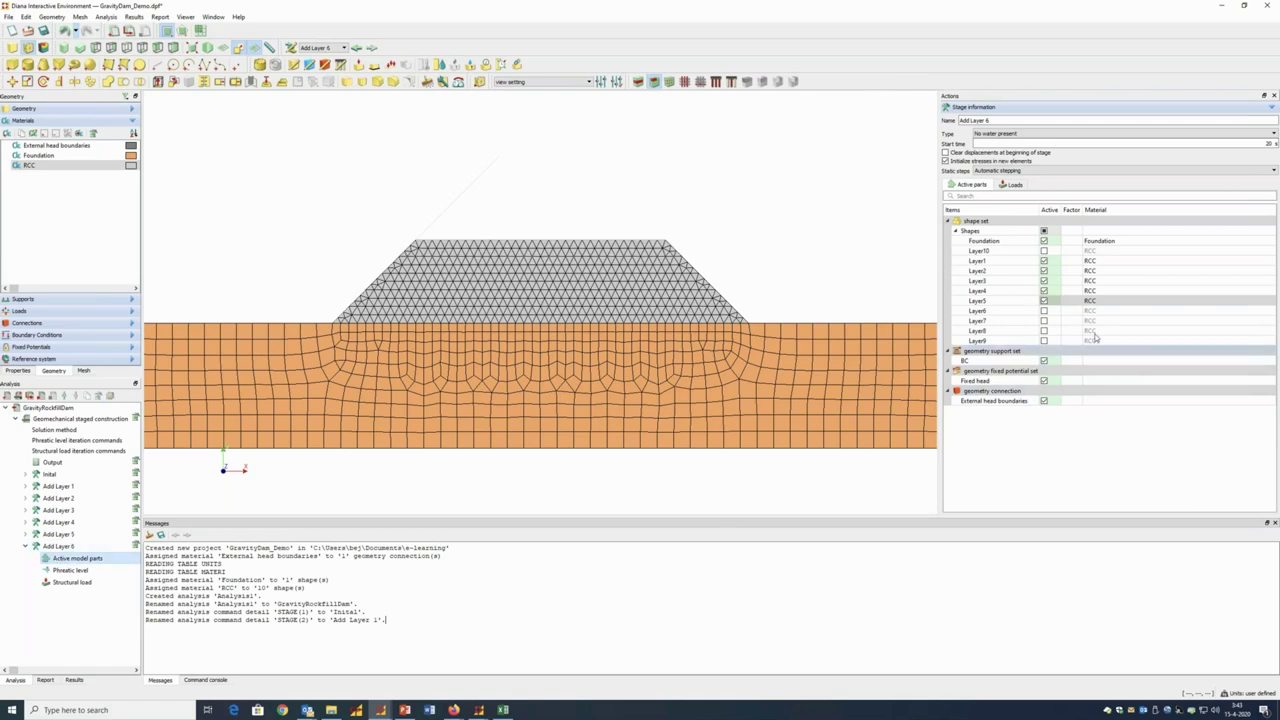
{"action": "left_click", "coordinate": [1044, 311]}
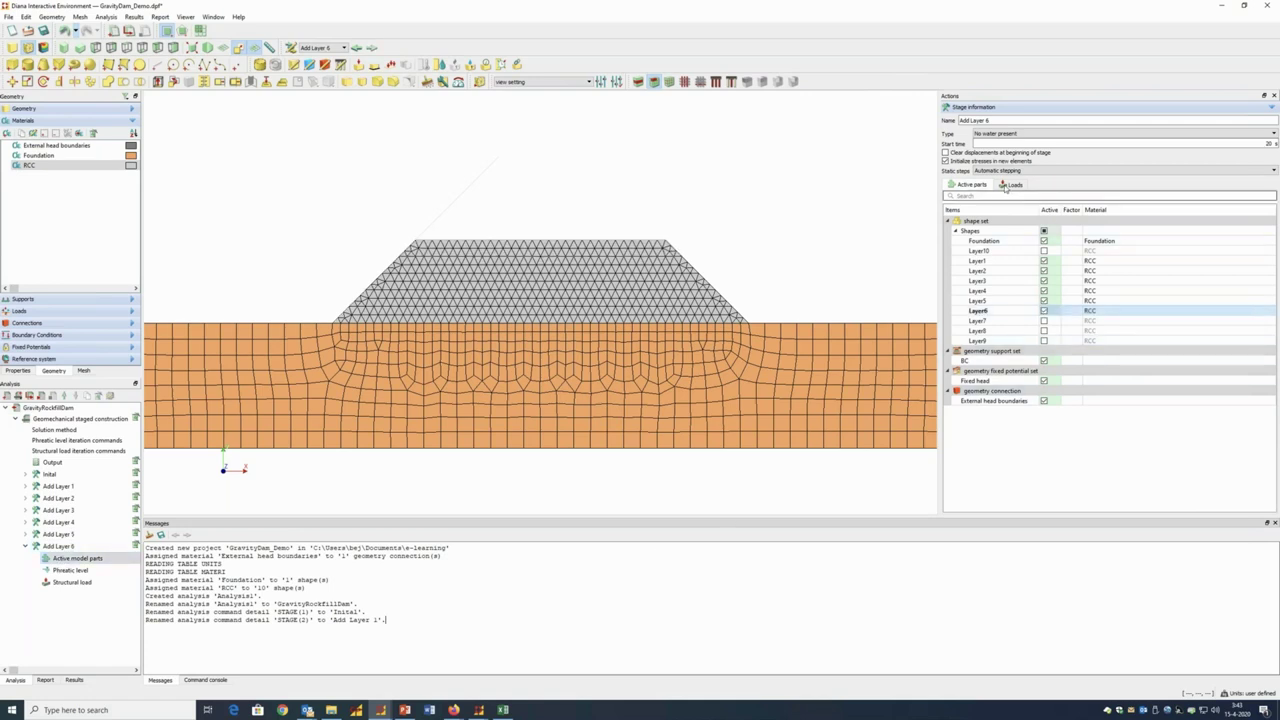
Swap the Compact layer 5 load for Compact layer 6 at factor 100000
{"action": "left_click", "coordinate": [1011, 185]}
{"action": "left_click", "coordinate": [978, 213]}
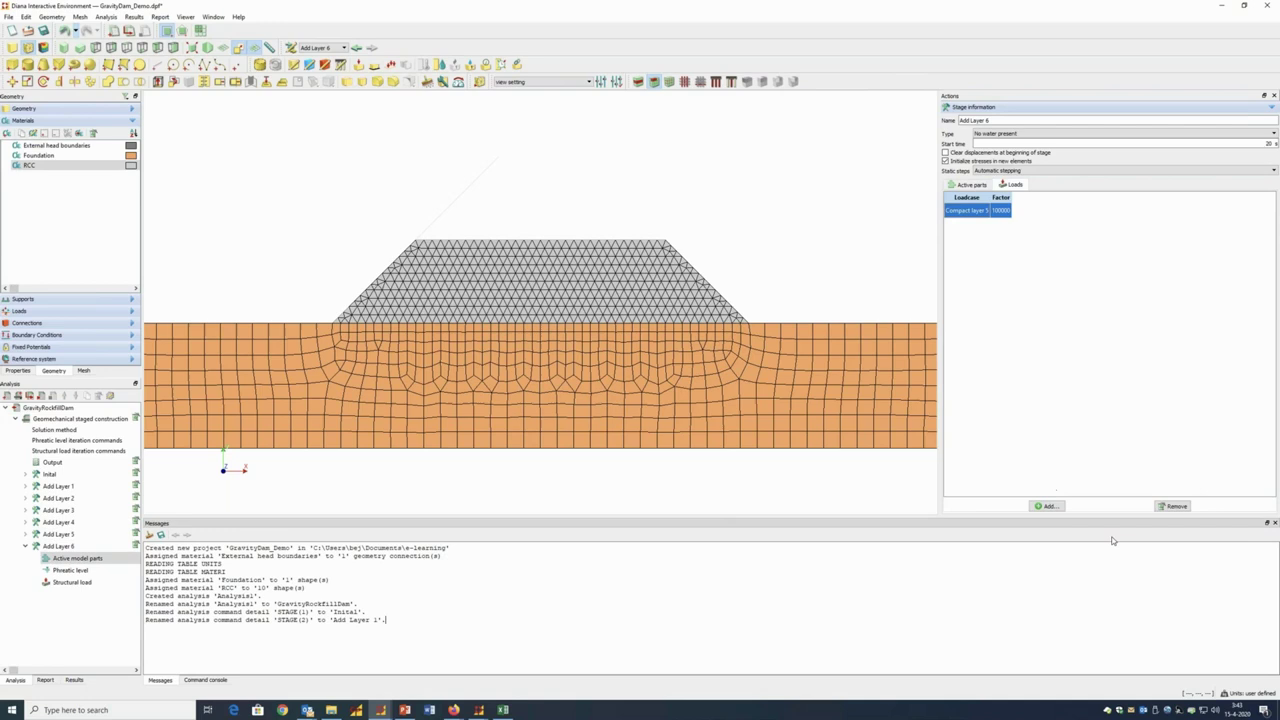
{"action": "left_click", "coordinate": [1172, 506]}
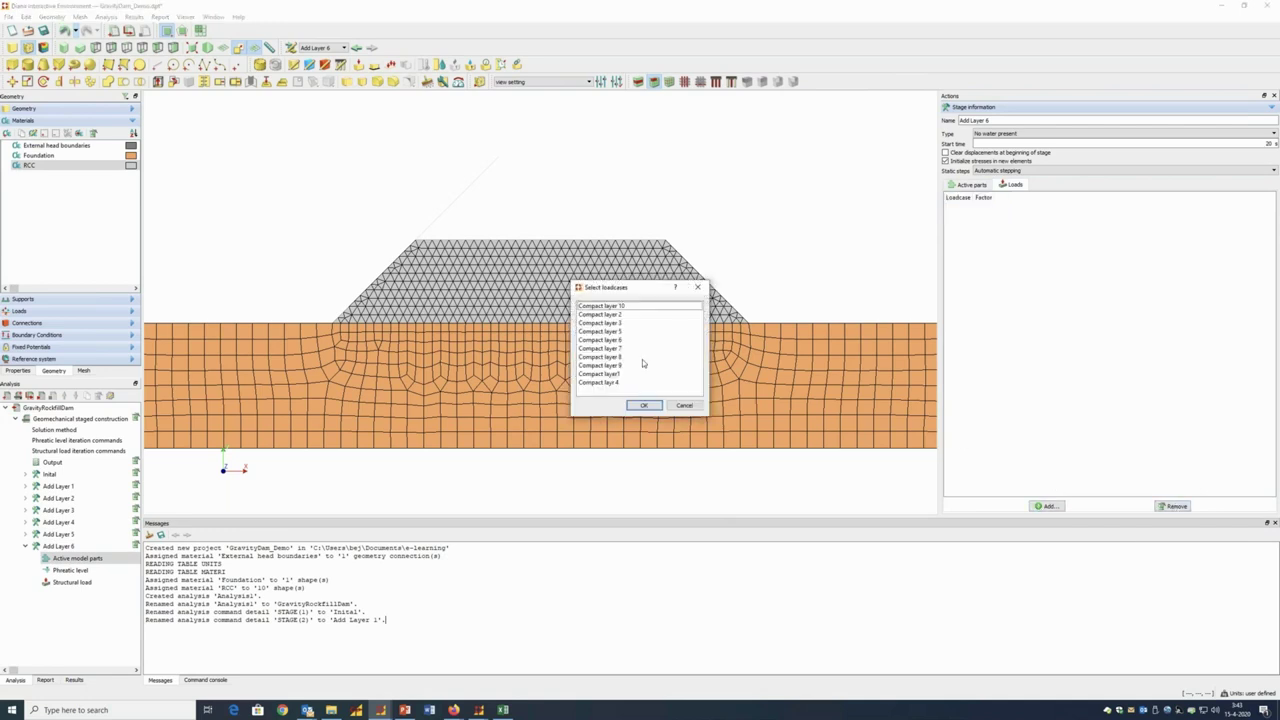
{"action": "left_click", "coordinate": [612, 340]}
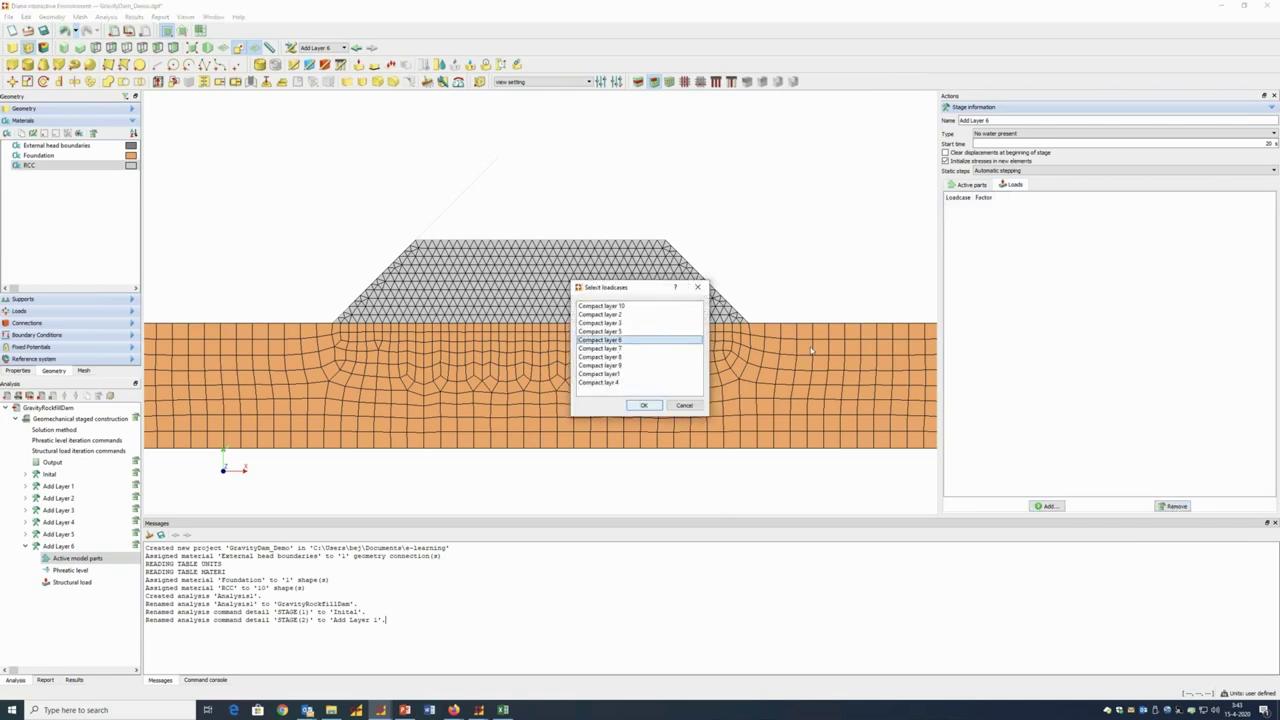
{"action": "left_click", "coordinate": [640, 405]}
{"action": "left_click", "coordinate": [1003, 212]}
{"action": "left_click", "coordinate": [1003, 212]}
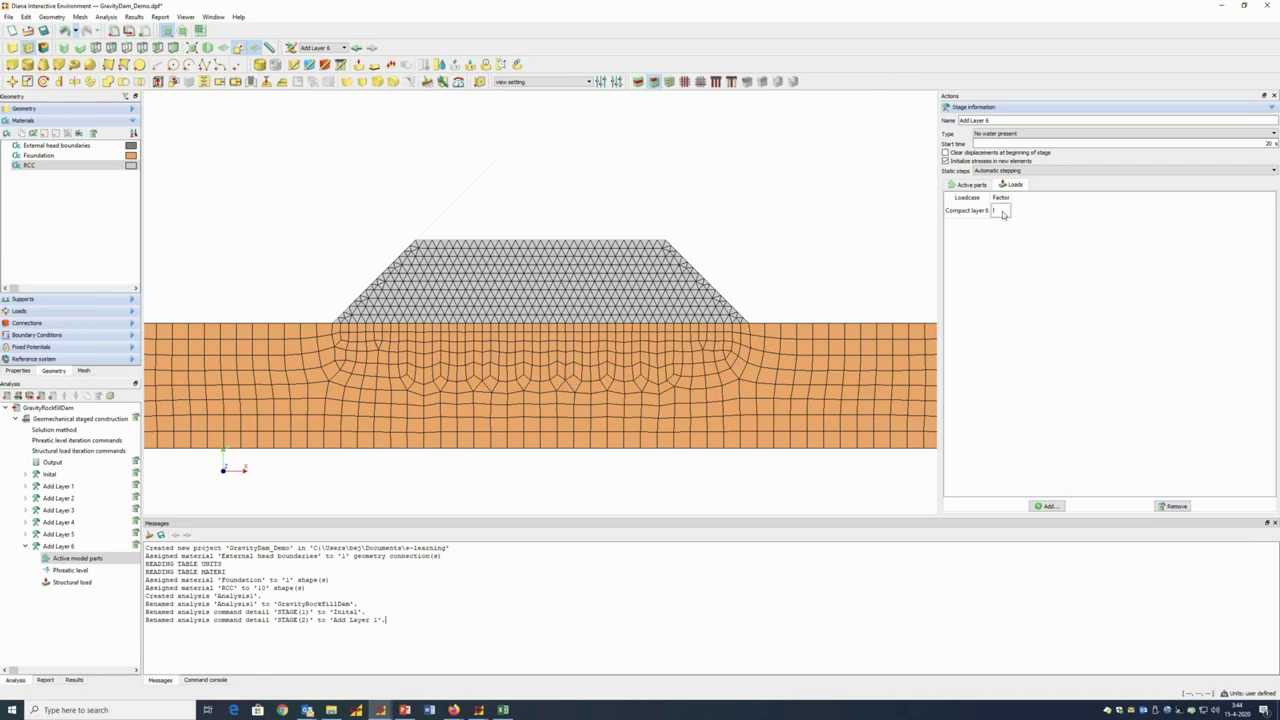
{"action": "type", "text": "50000"}
{"action": "left_click", "coordinate": [969, 185]}
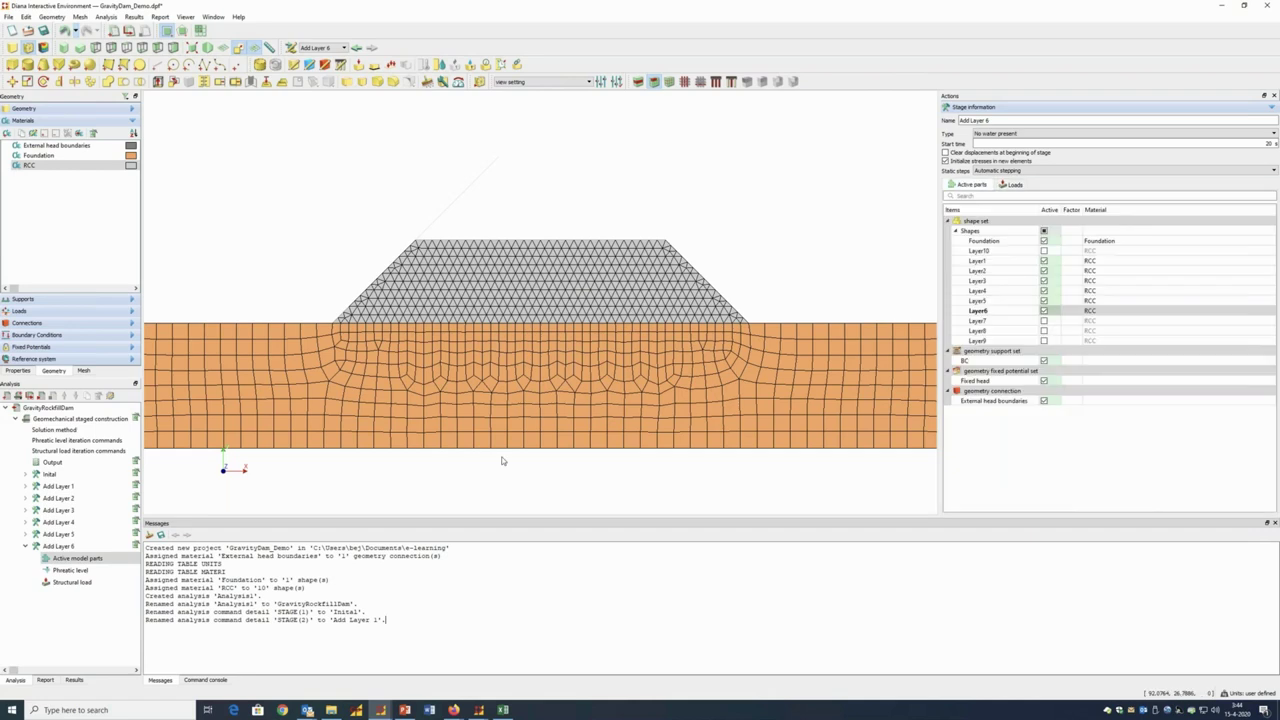
Duplicate Add Layer 6 as Add Layer 7 and activate Layer7 in it
{"action": "right_click", "coordinate": [55, 546]}
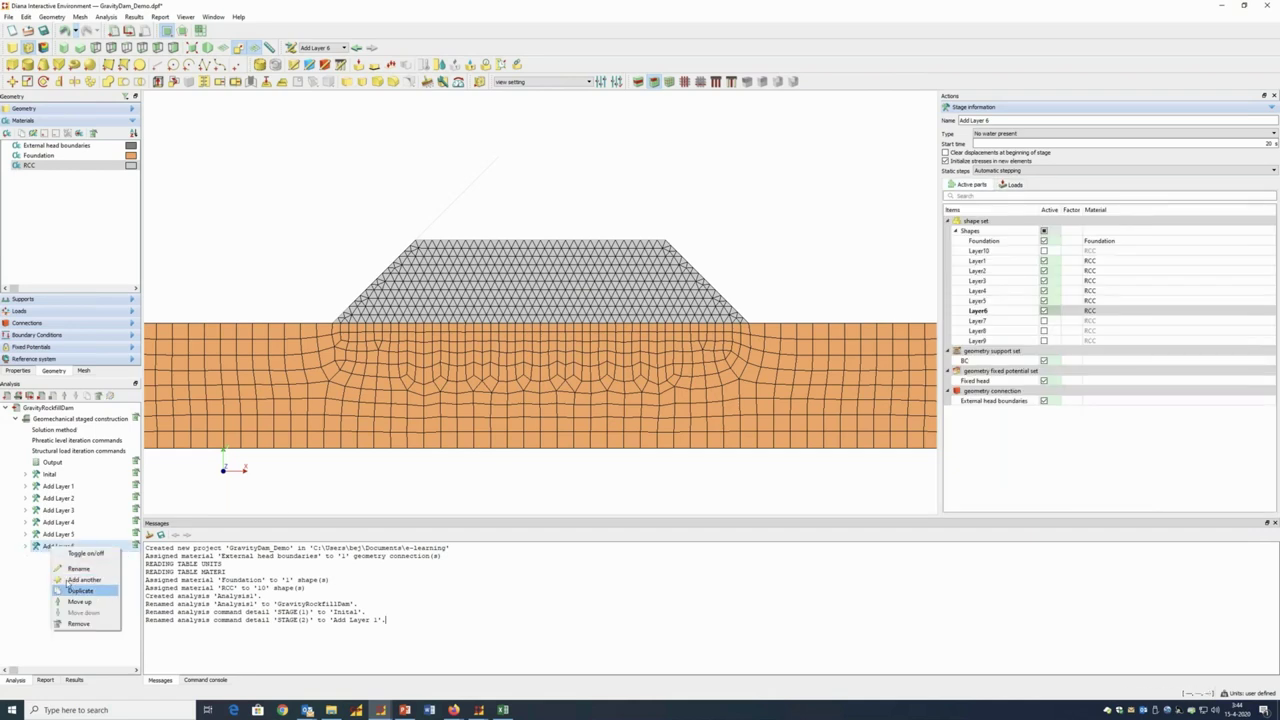
{"action": "left_click", "coordinate": [68, 589]}
{"action": "left_click", "coordinate": [24, 558]}
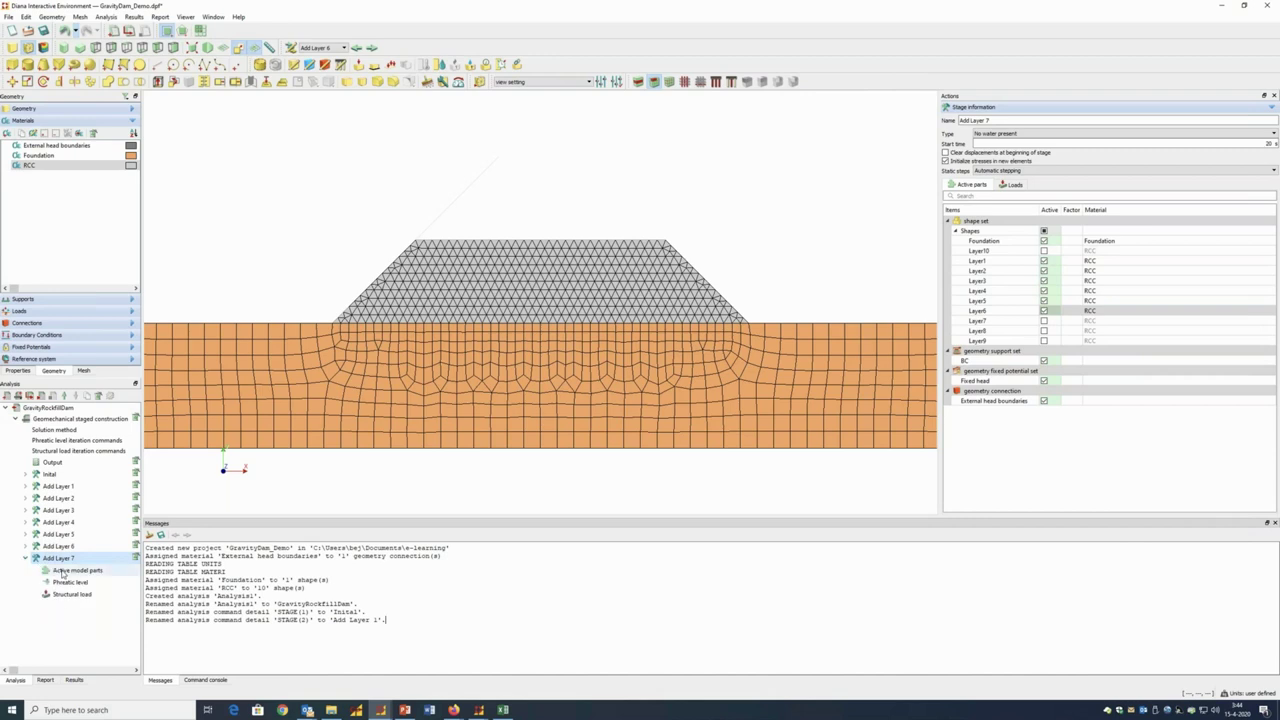
{"action": "left_click", "coordinate": [80, 570]}
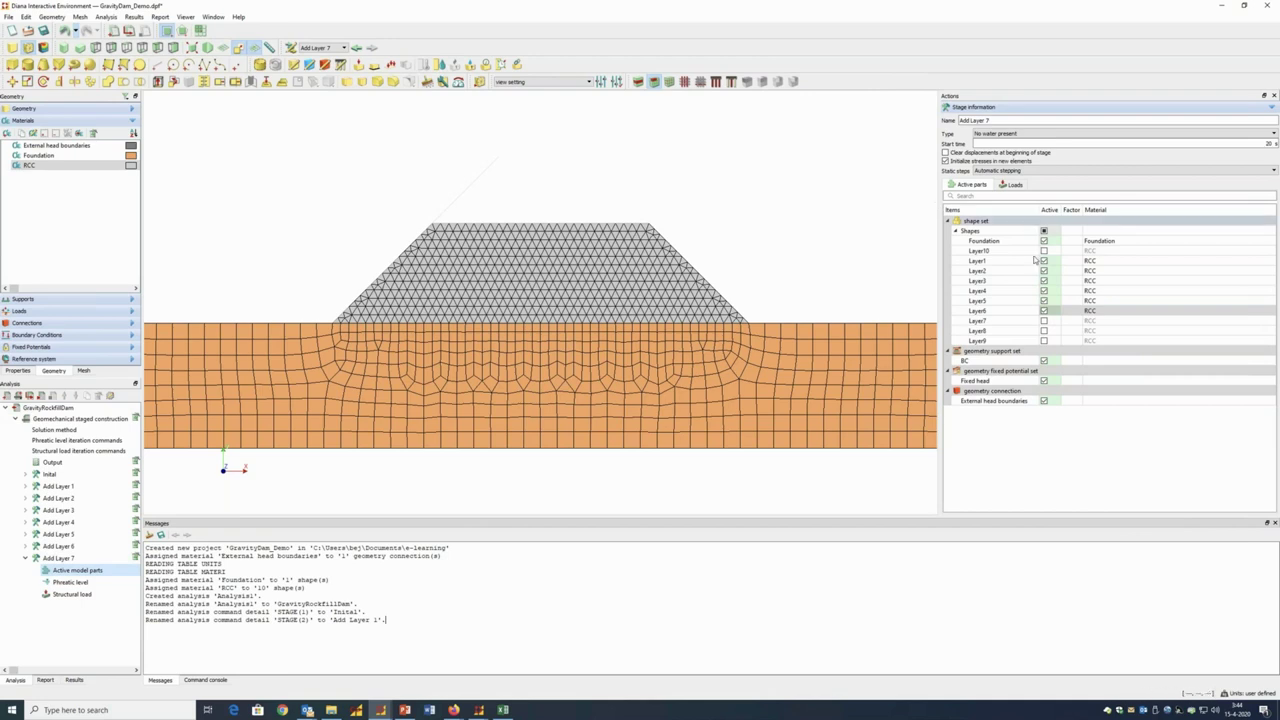
{"action": "left_click", "coordinate": [1044, 321]}
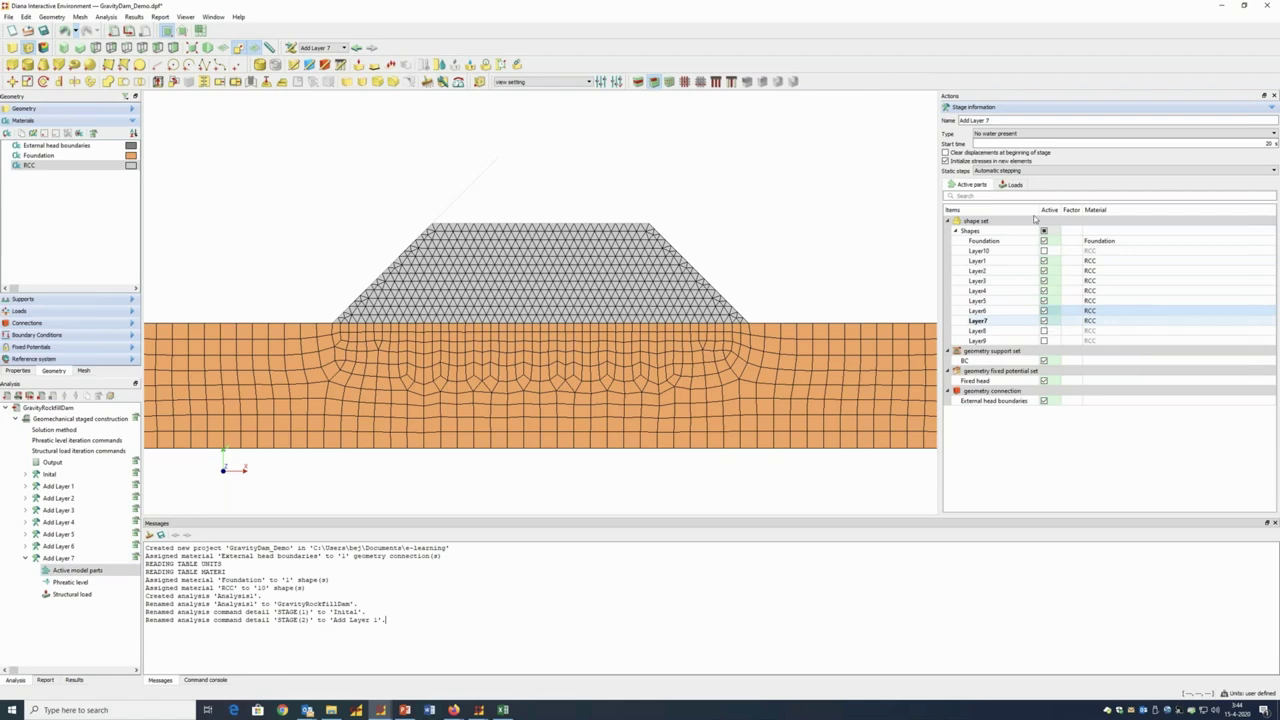
Replace the Compact layer 6 load with Compact layer 7 at factor 100000
{"action": "left_click", "coordinate": [1013, 185]}
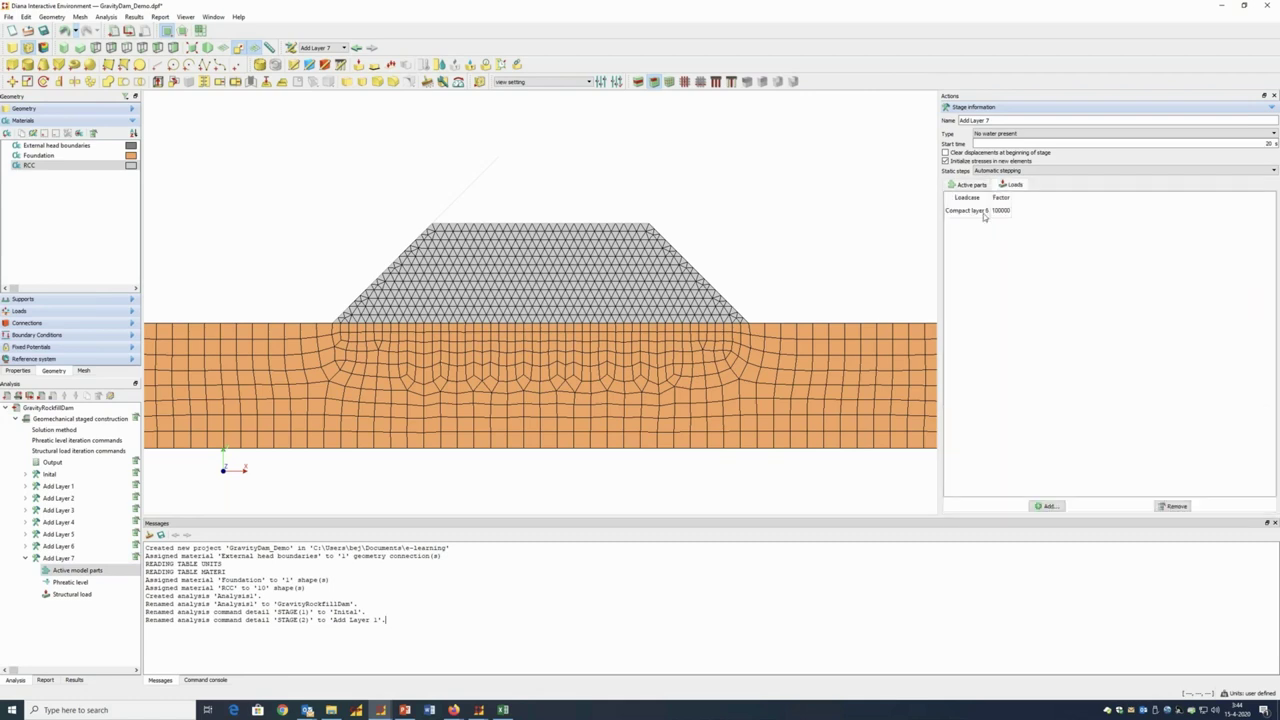
{"action": "left_click", "coordinate": [1172, 507]}
{"action": "left_click", "coordinate": [1047, 506]}
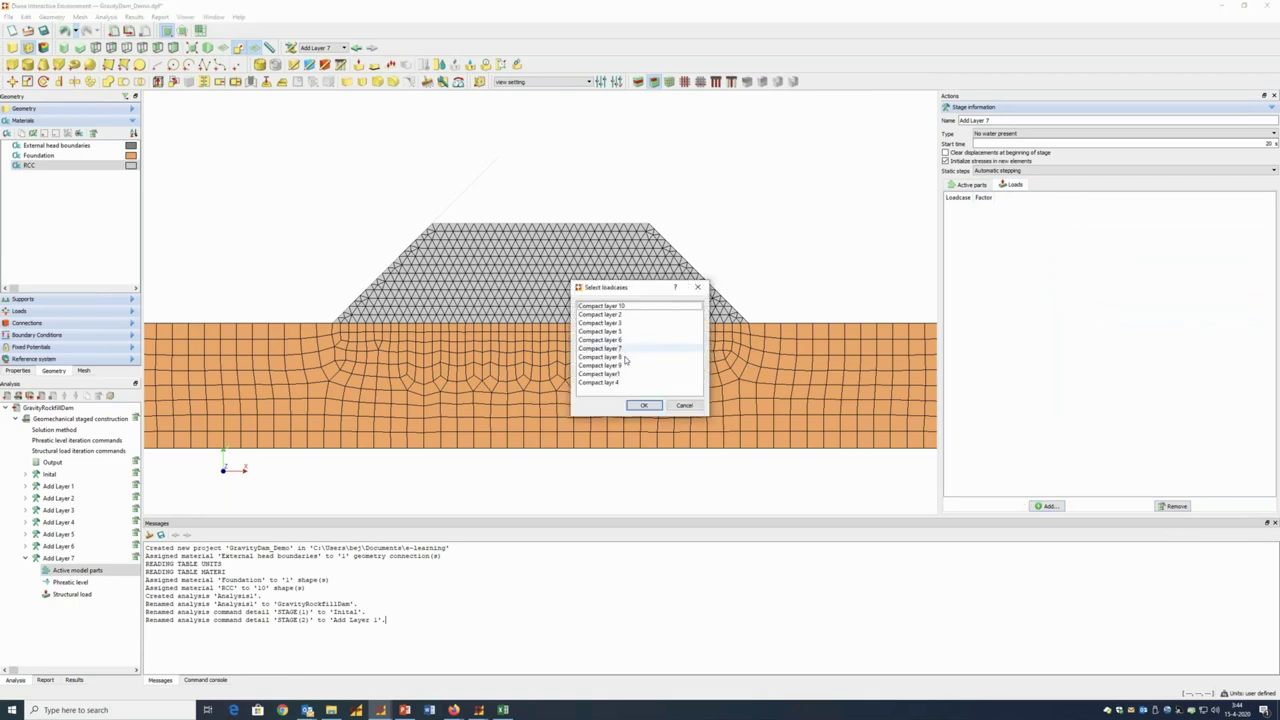
{"action": "left_click", "coordinate": [622, 349]}
{"action": "left_click", "coordinate": [644, 405]}
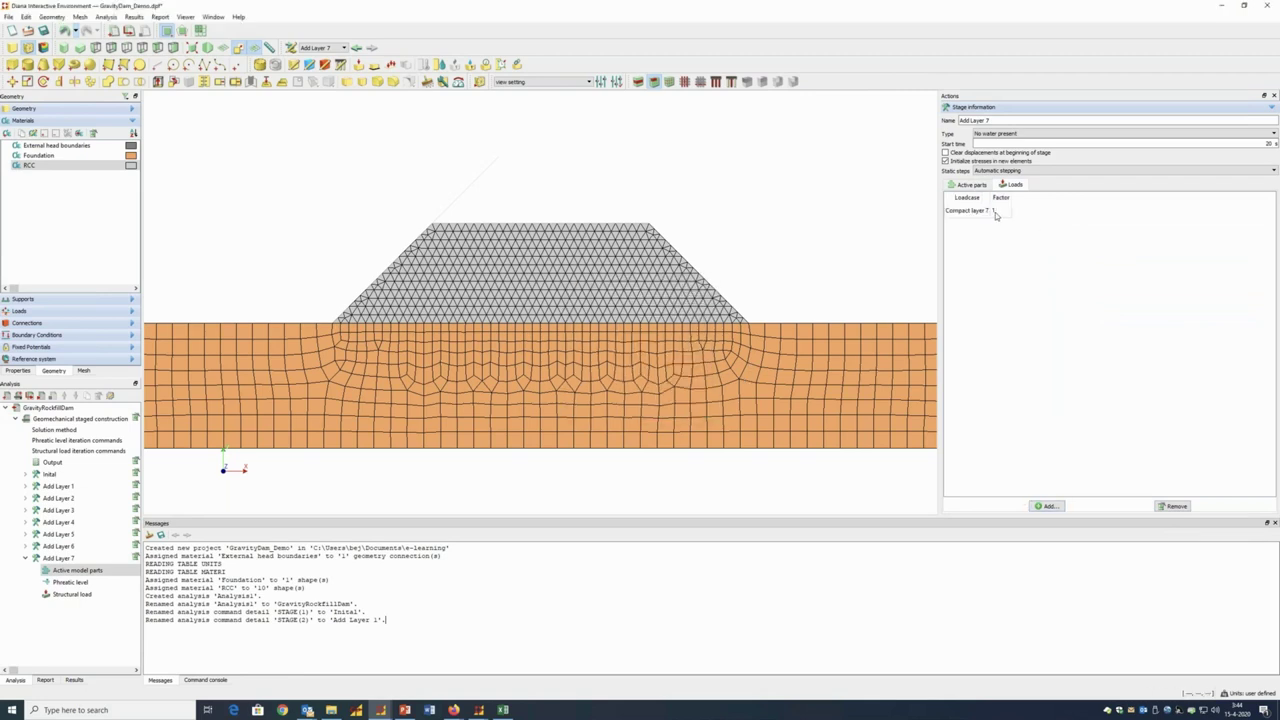
{"action": "left_click", "coordinate": [996, 212]}
{"action": "double_click", "coordinate": [997, 211]}
{"action": "left_click", "coordinate": [968, 184]}
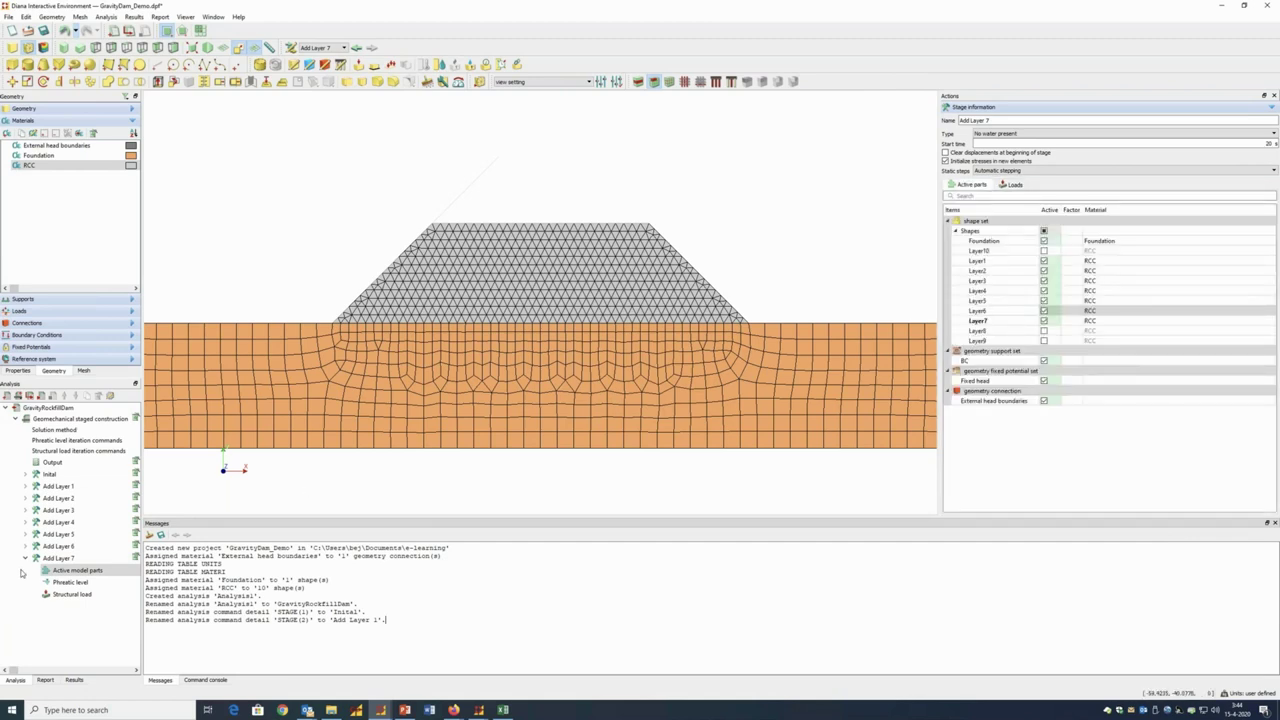
Duplicate Add Layer 7 as a new Add Layer 8 stage and activate Layer8 in it
{"action": "right_click", "coordinate": [48, 558]}
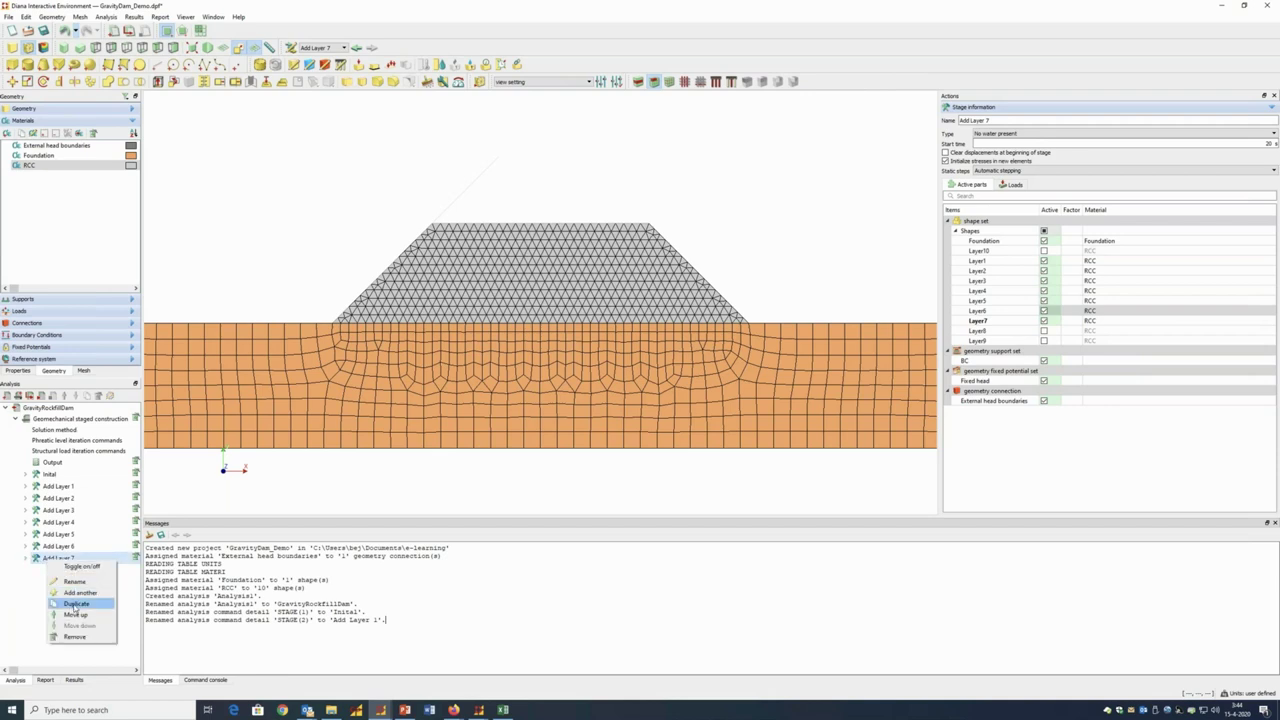
{"action": "left_click", "coordinate": [76, 604]}
{"action": "left_click", "coordinate": [57, 584]}
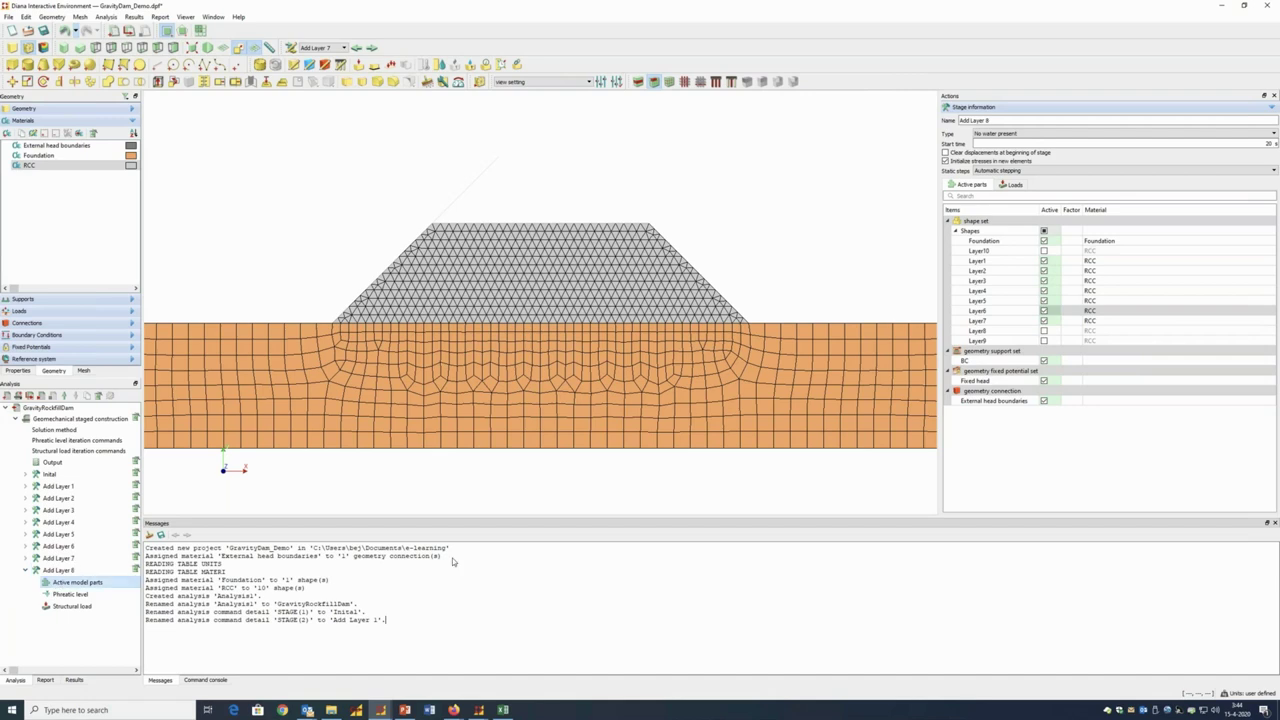
{"action": "left_click", "coordinate": [1044, 330]}
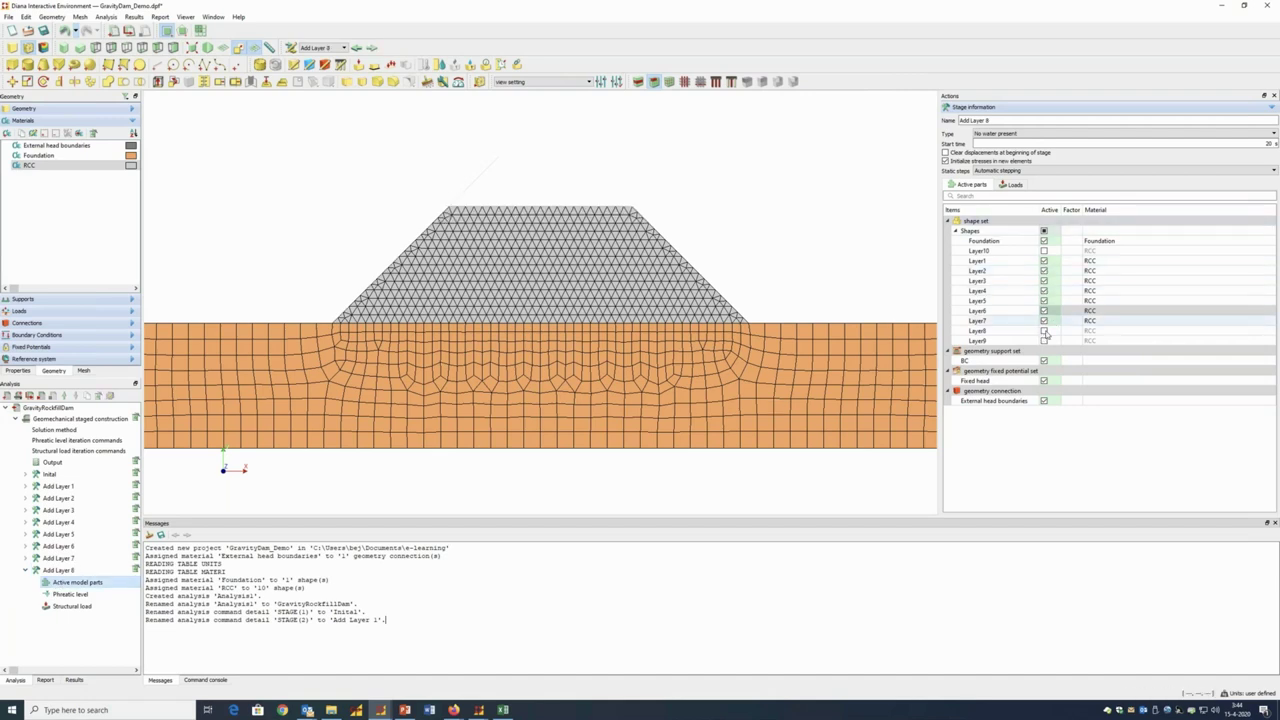
Replace the copied Compact layer 7 load with Compact layer 8 in the Add Layer 8 stage
{"action": "left_click", "coordinate": [1012, 184]}
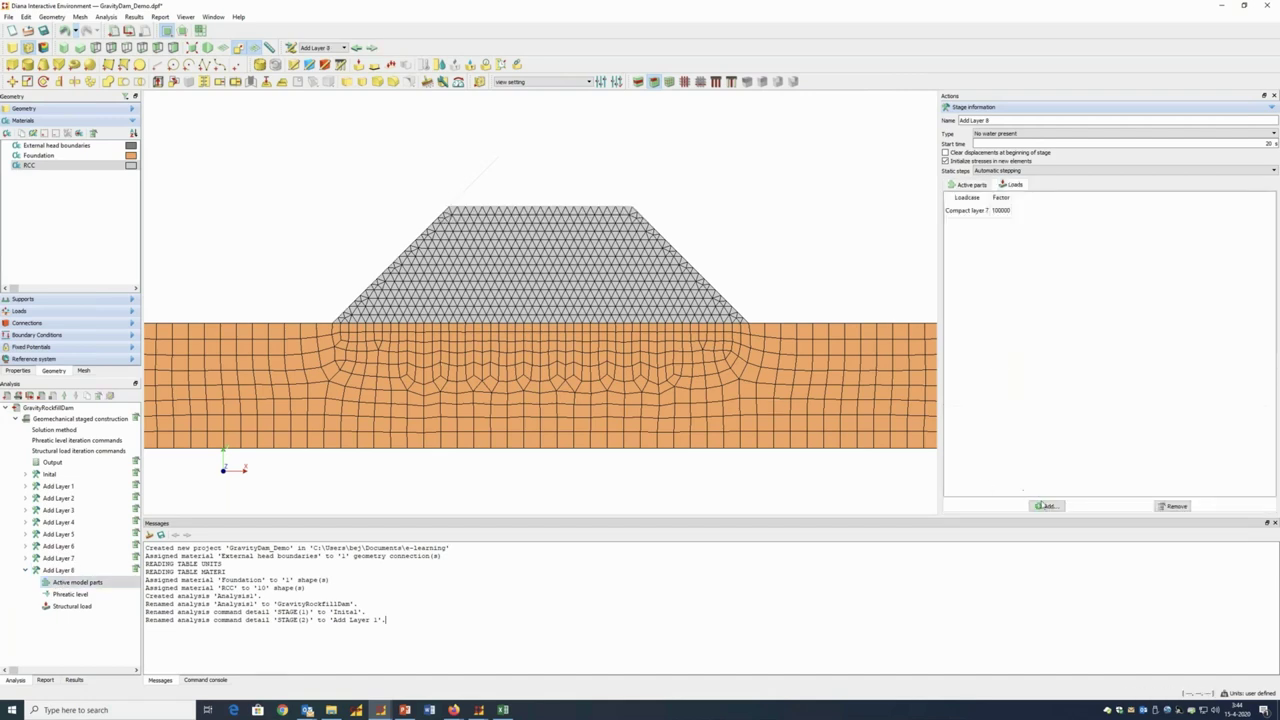
{"action": "left_click", "coordinate": [987, 212]}
{"action": "left_click", "coordinate": [1175, 506]}
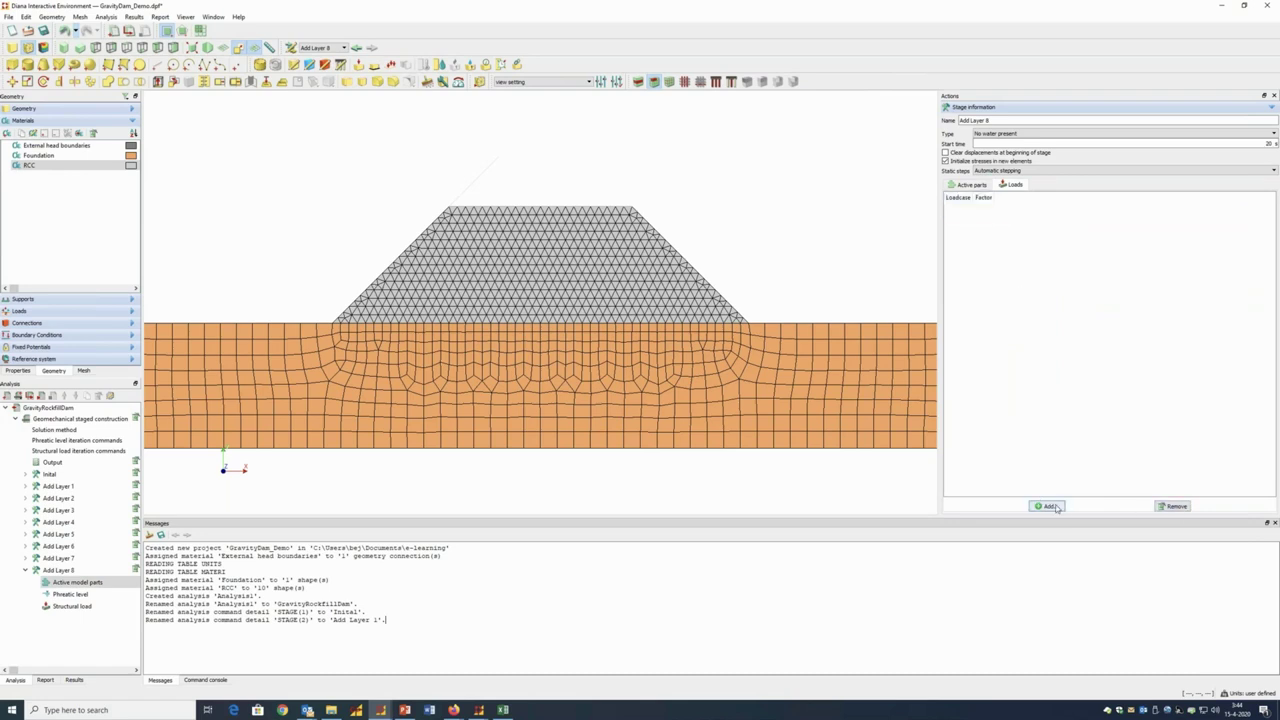
{"action": "left_click", "coordinate": [1047, 506]}
{"action": "left_click", "coordinate": [617, 357]}
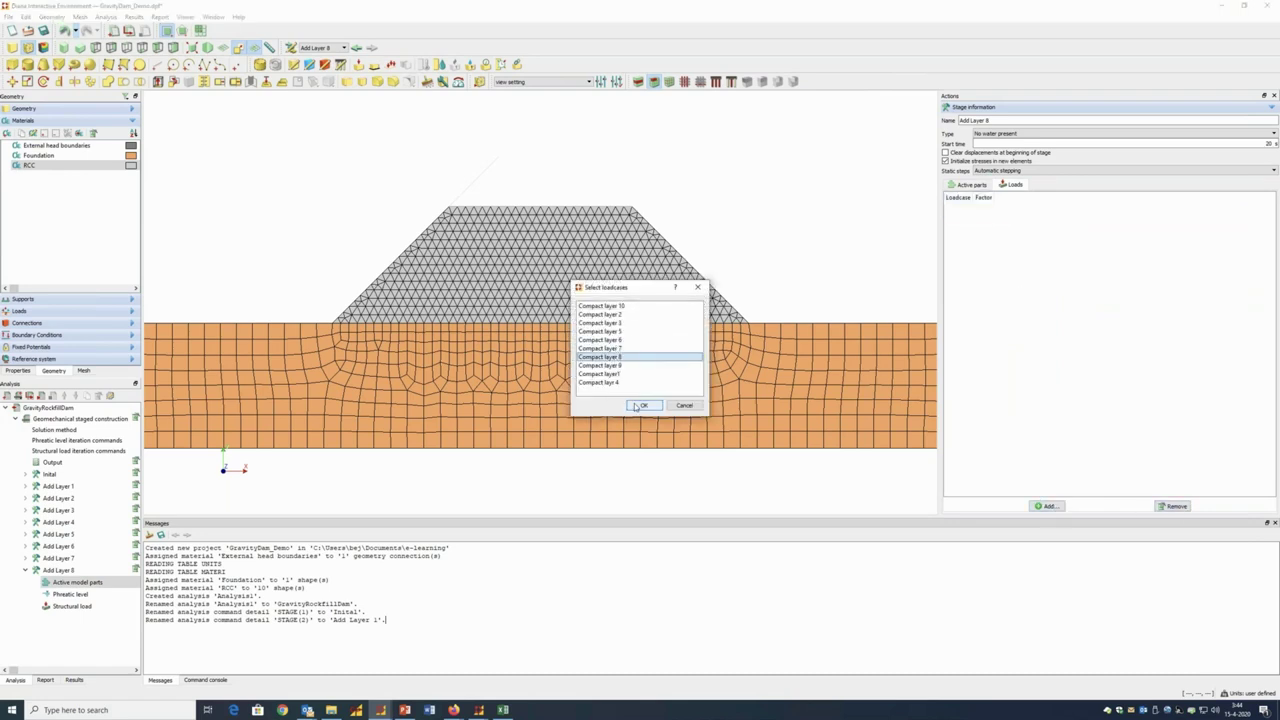
{"action": "left_click", "coordinate": [694, 406]}
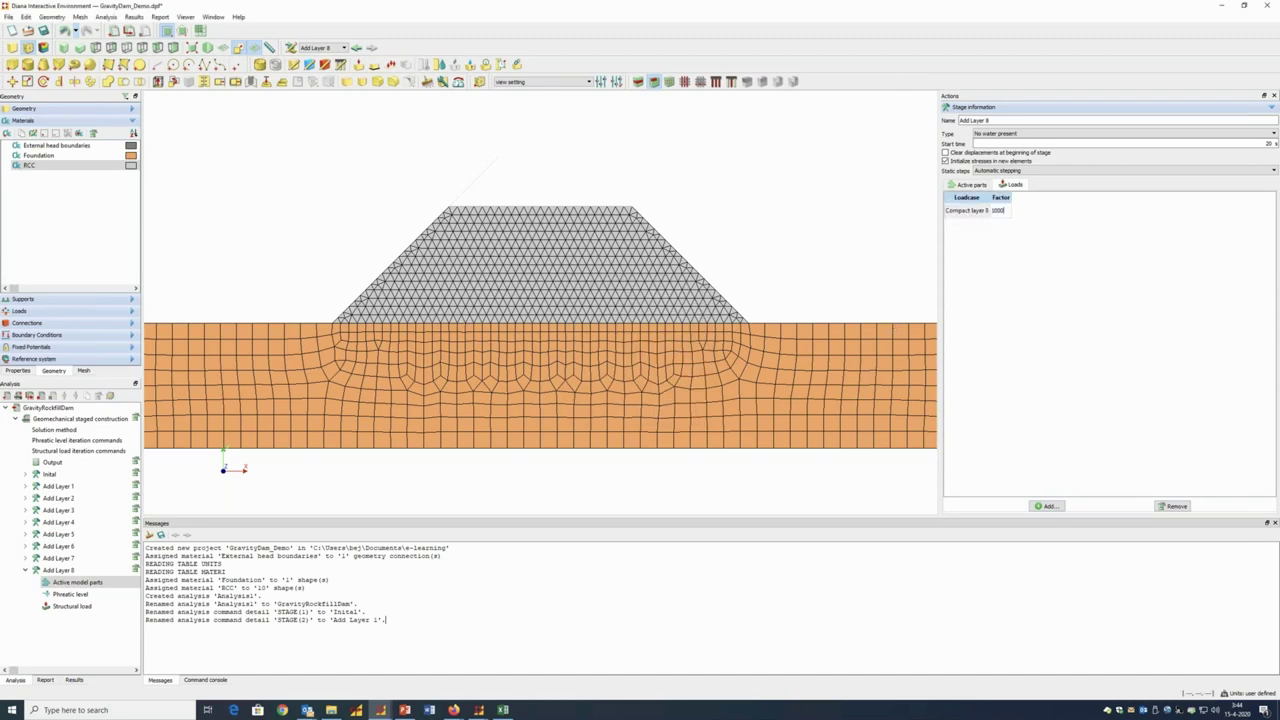
{"action": "left_click", "coordinate": [967, 186]}
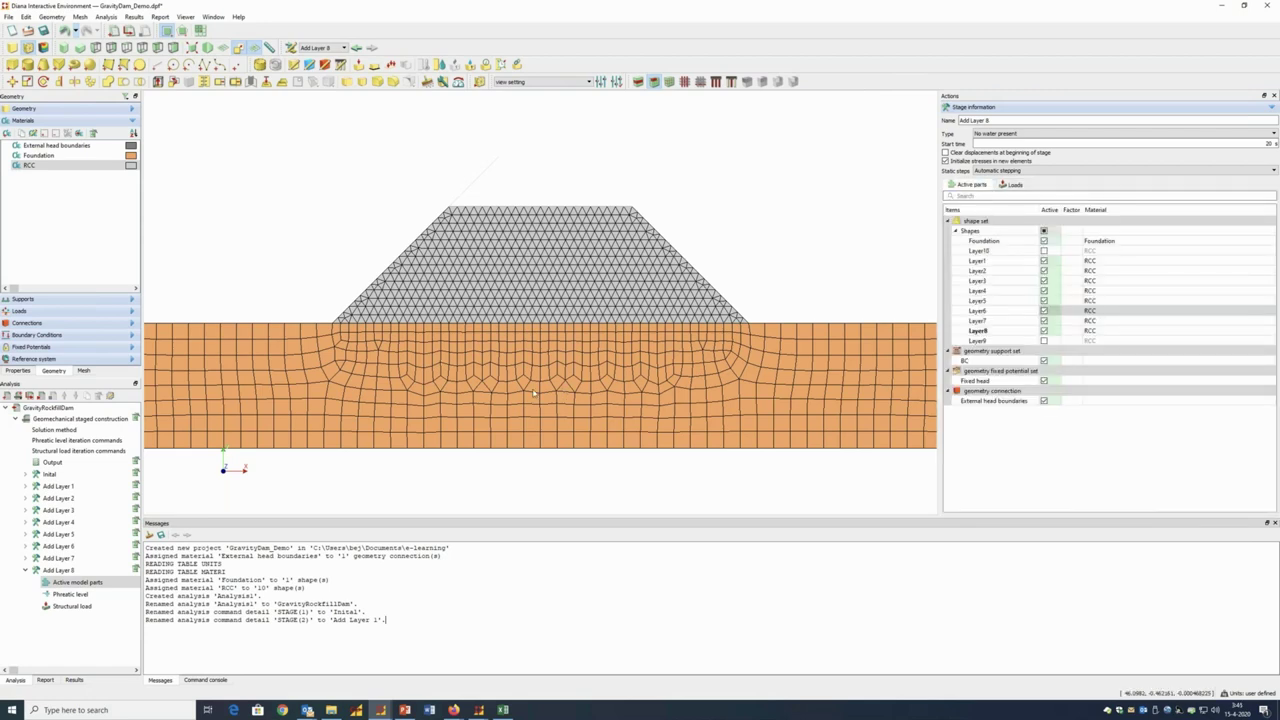
{"action": "left_click", "coordinate": [23, 572]}
{"action": "right_click", "coordinate": [43, 570]}
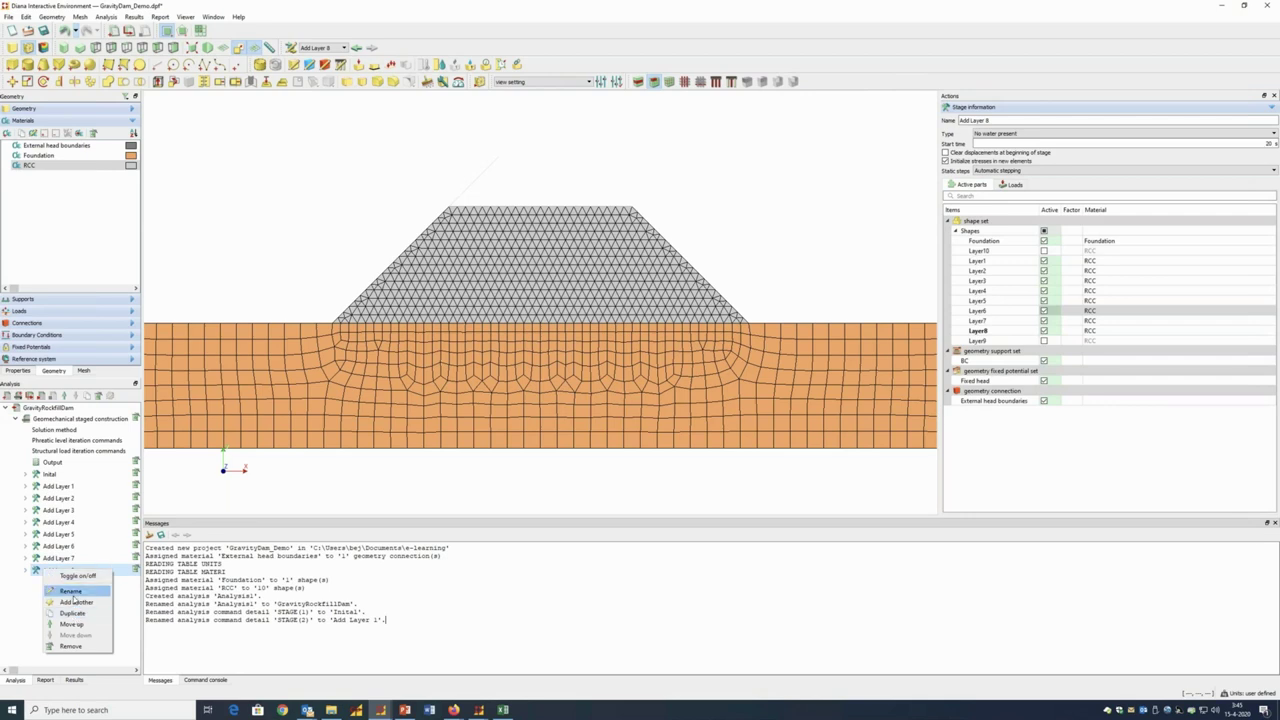
Add a new stage under Geomechanical staged construction and name it 'Add Layer 9'
{"action": "left_click", "coordinate": [63, 421]}
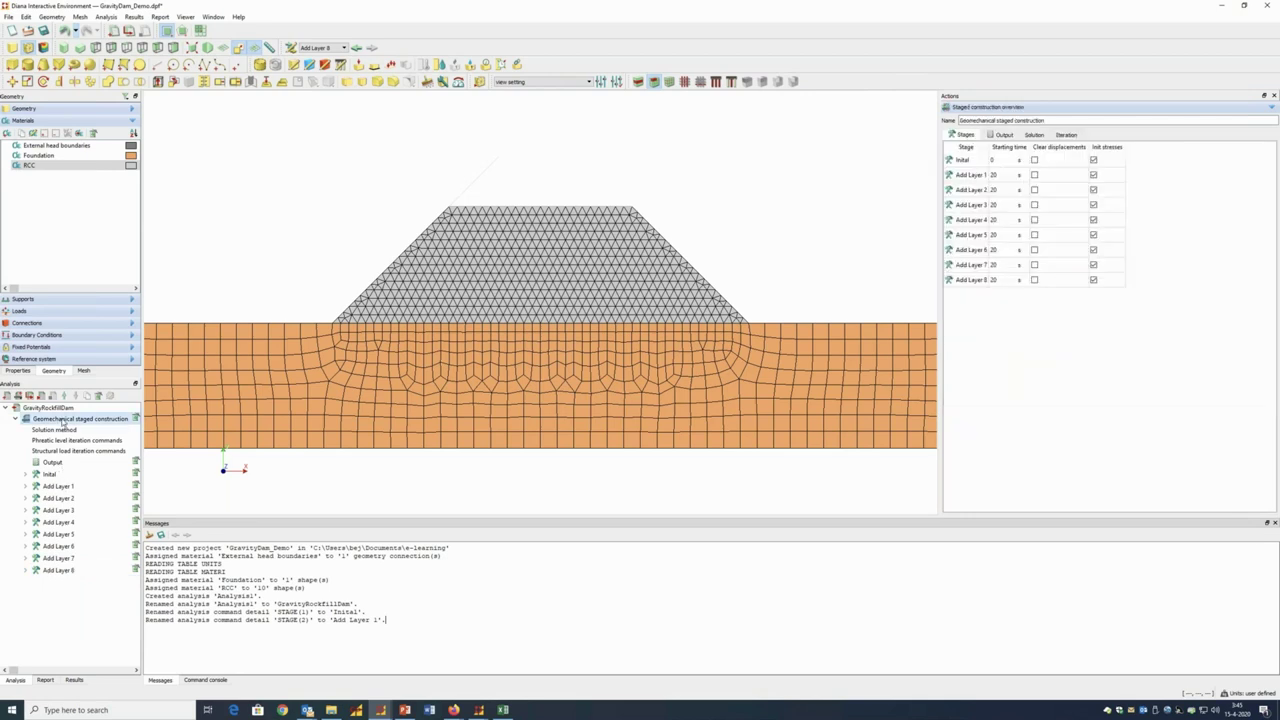
{"action": "right_click", "coordinate": [64, 421]}
{"action": "mouse_move", "coordinate": [87, 430]}
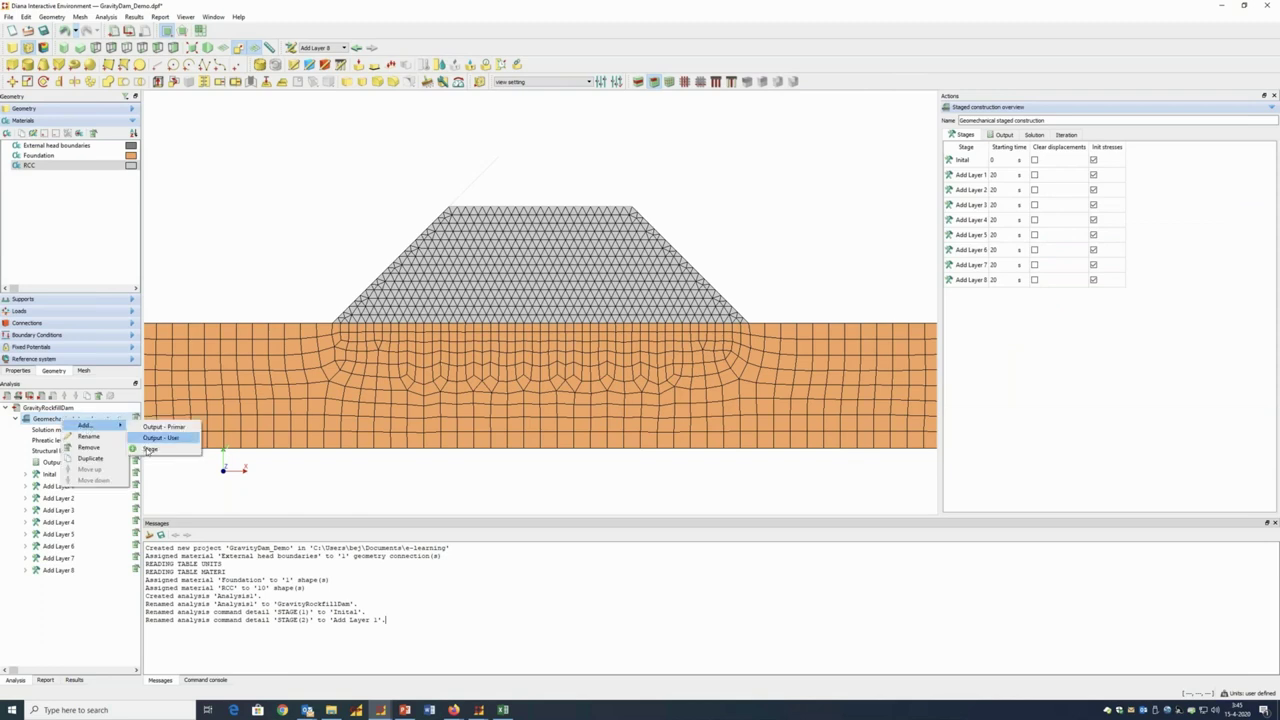
{"action": "left_click", "coordinate": [148, 451]}
{"action": "double_click", "coordinate": [81, 583]}
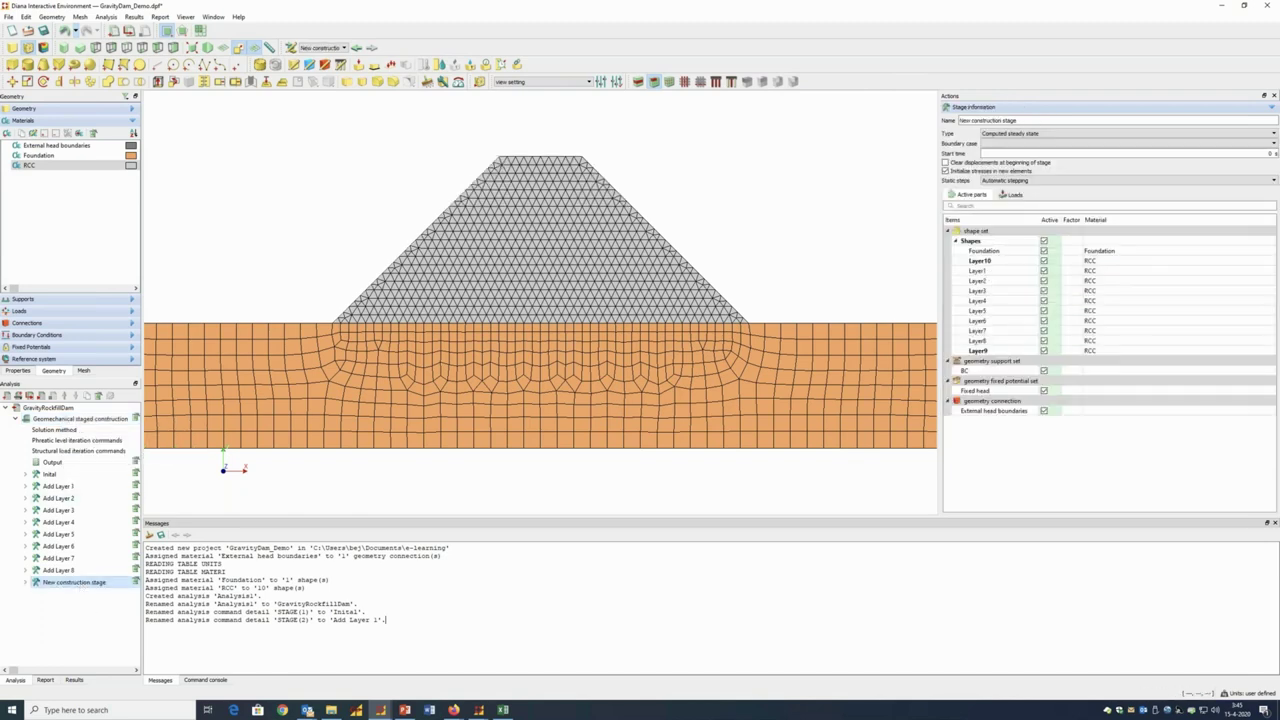
{"action": "type", "text": "Add Lay"}
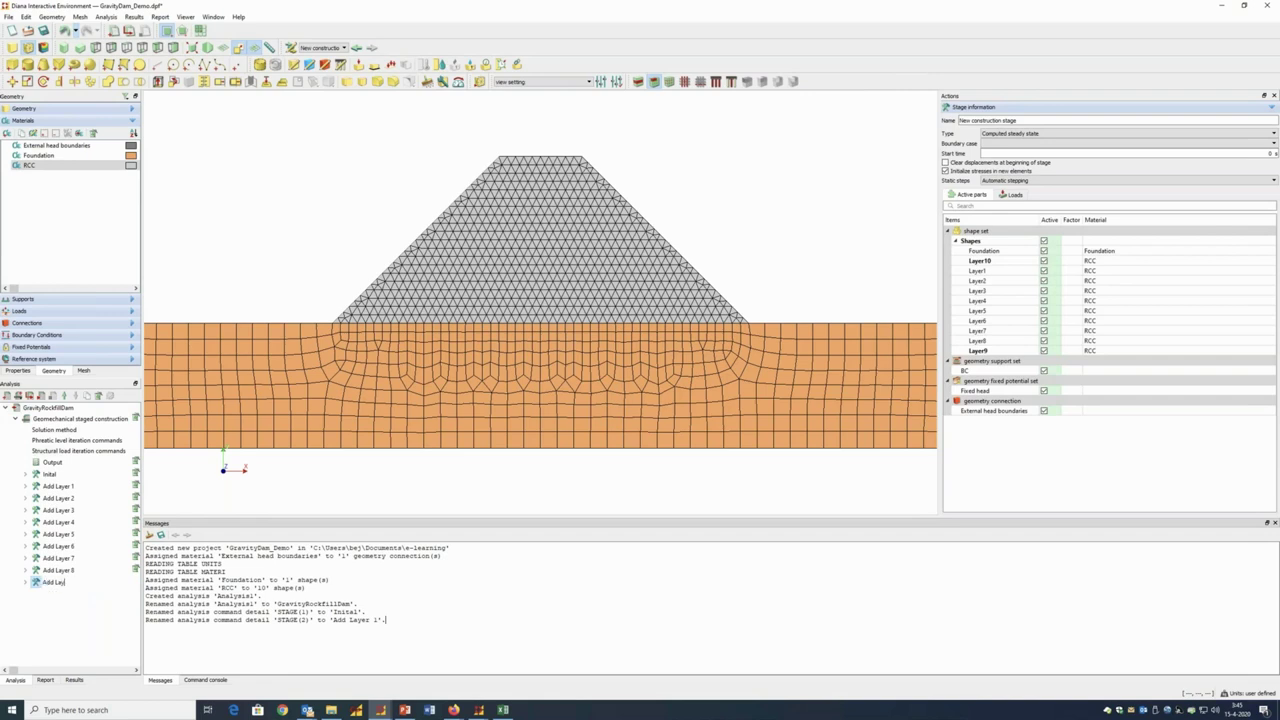
{"action": "type", "text": "er 9"}
{"action": "key", "text": "Return"}
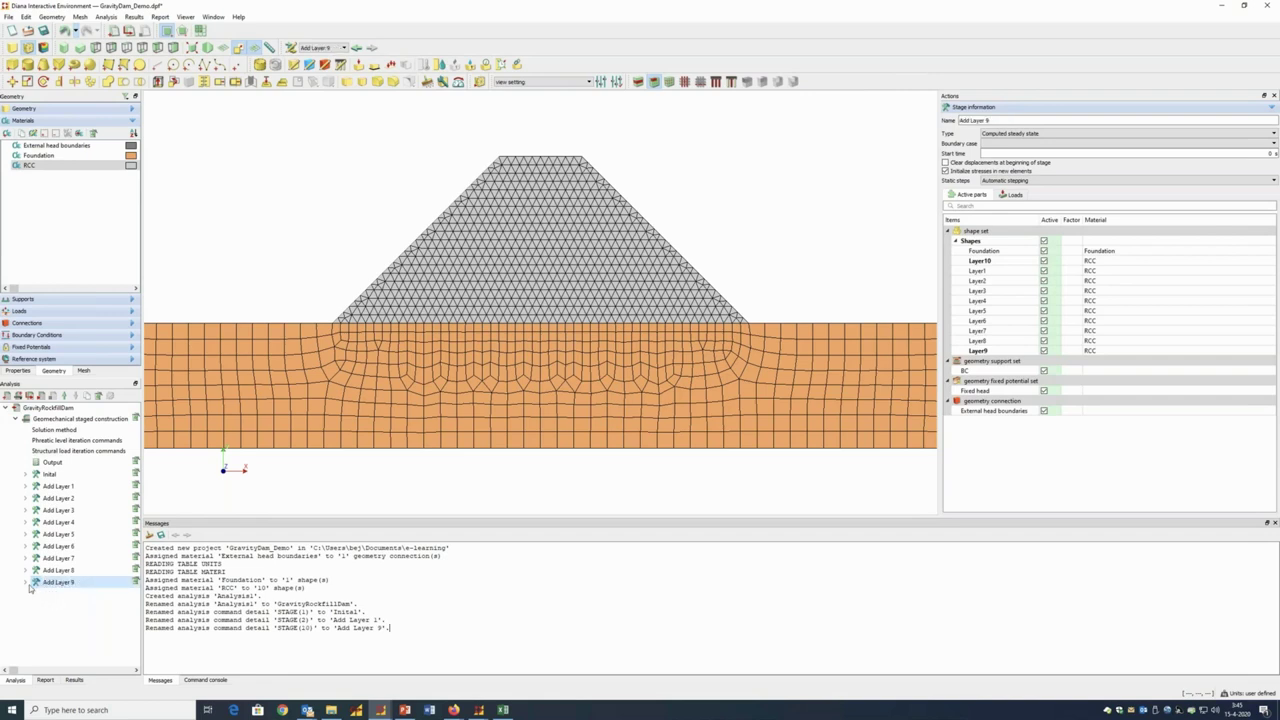
Set Add Layer 9's type to No water present and deactivate Layer10
{"action": "left_click", "coordinate": [25, 582]}
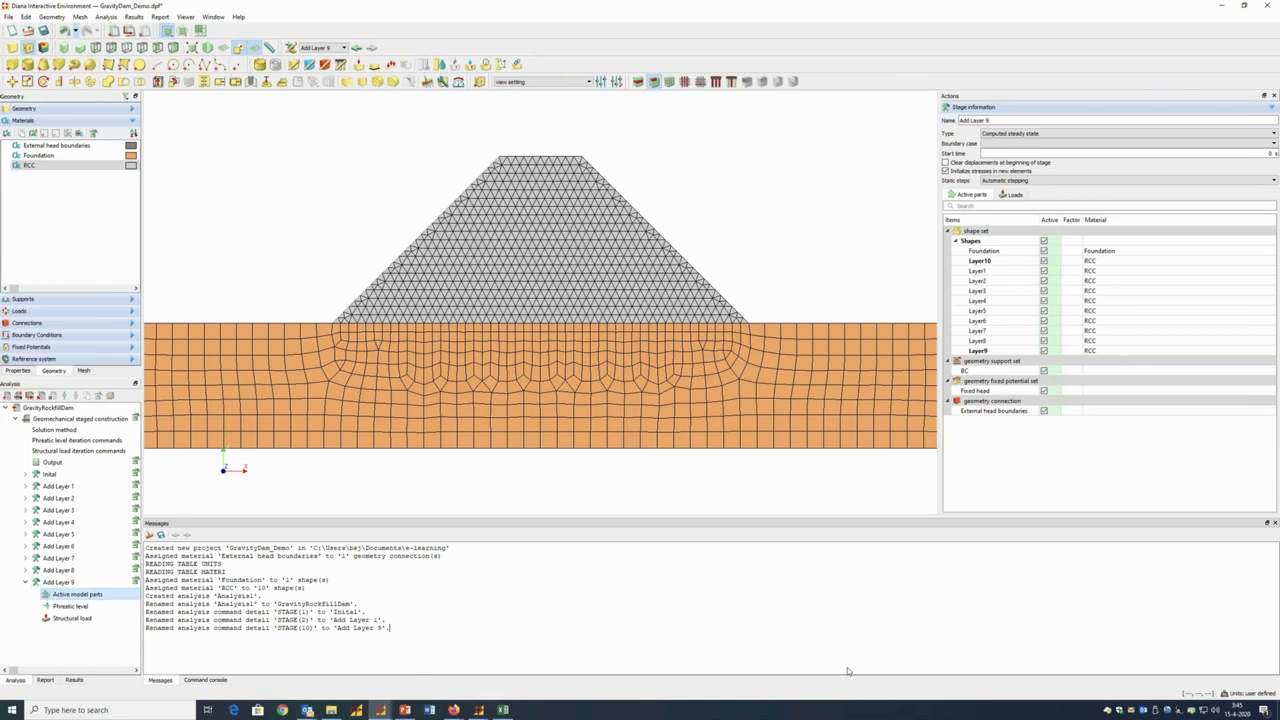
{"action": "left_click", "coordinate": [1022, 134]}
{"action": "left_click", "coordinate": [1010, 146]}
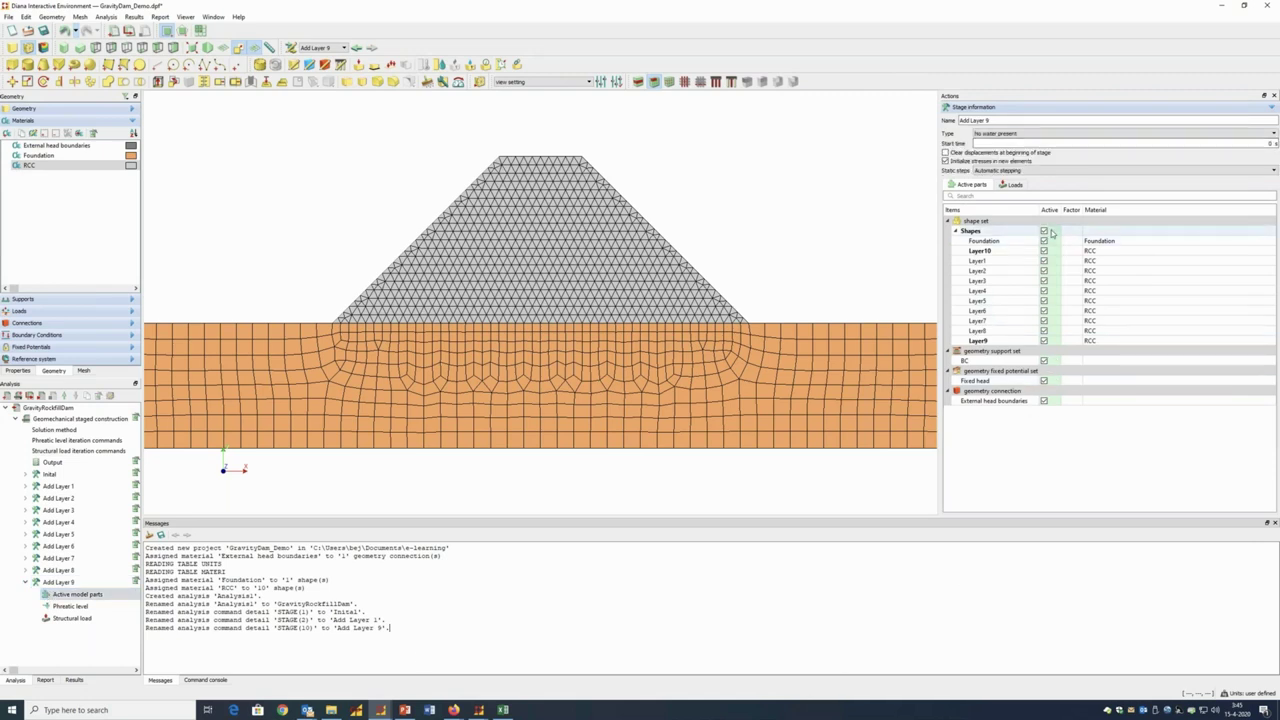
{"action": "left_click", "coordinate": [1044, 250]}
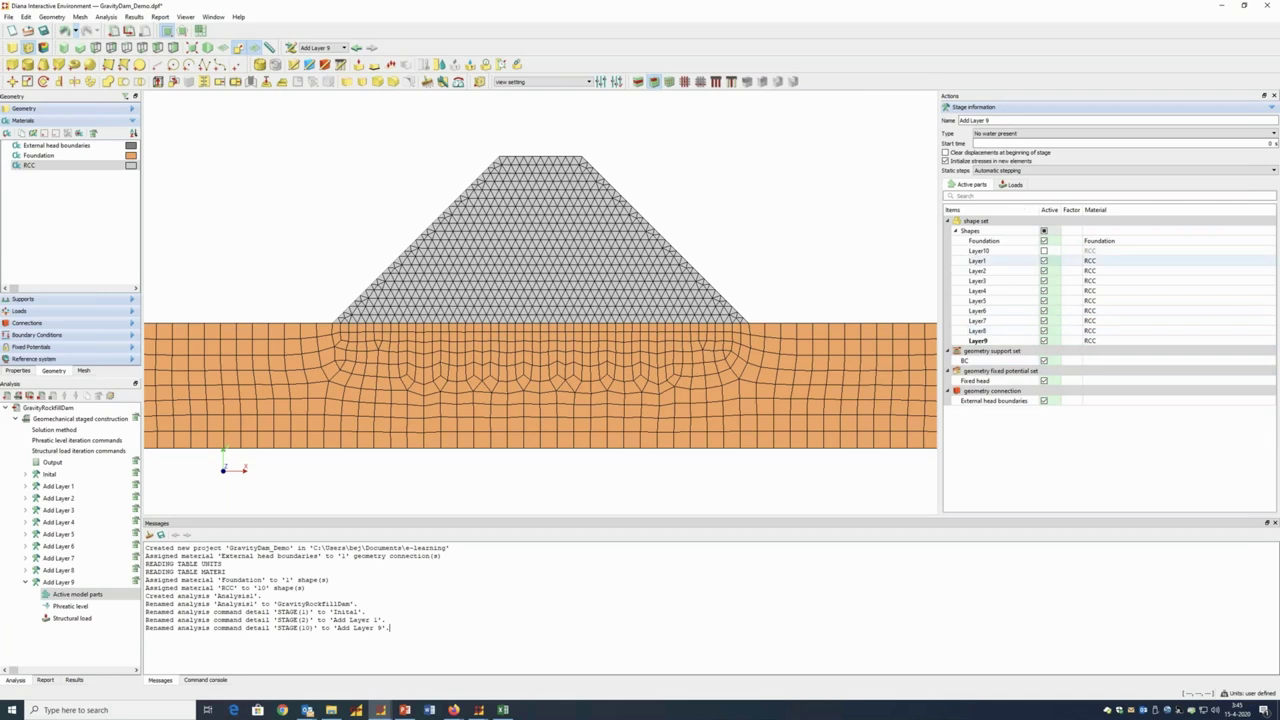
Load Add Layer 9 with Compact layer 9 at factor 100000
{"action": "left_click", "coordinate": [1011, 184]}
{"action": "left_click", "coordinate": [1048, 506]}
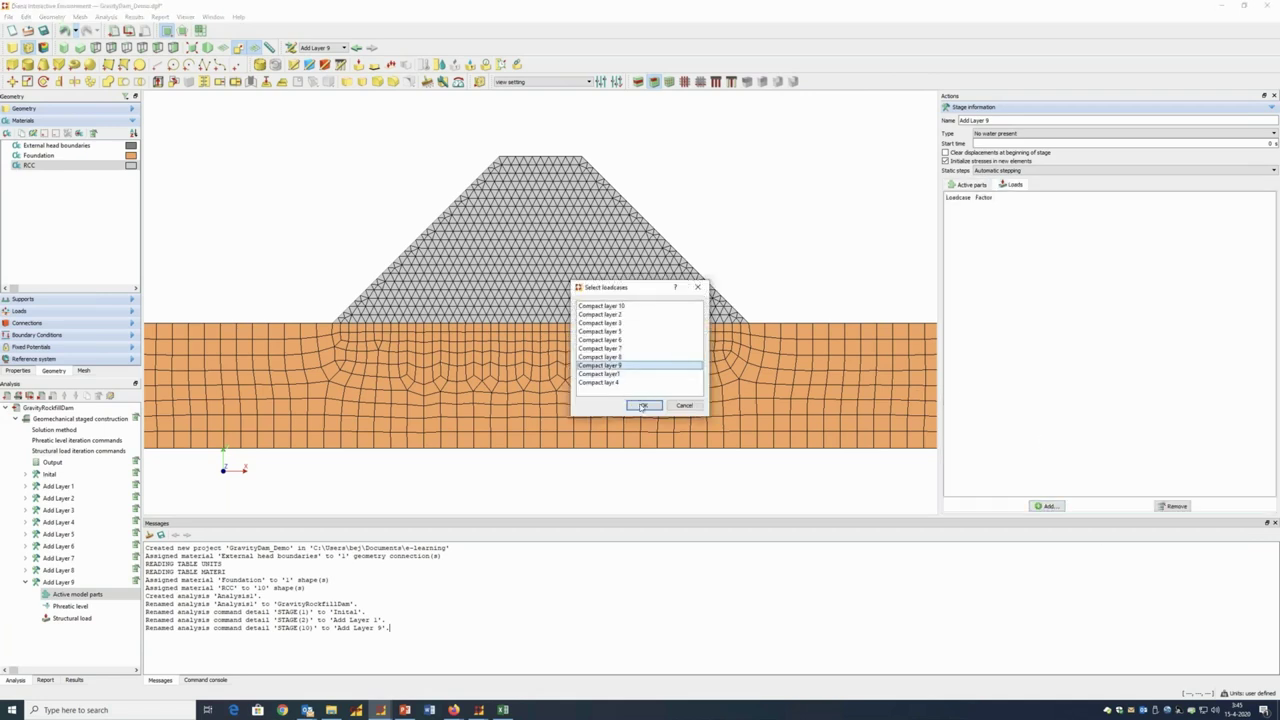
{"action": "left_click", "coordinate": [644, 405]}
{"action": "left_click", "coordinate": [1002, 211]}
{"action": "left_click", "coordinate": [1002, 212]}
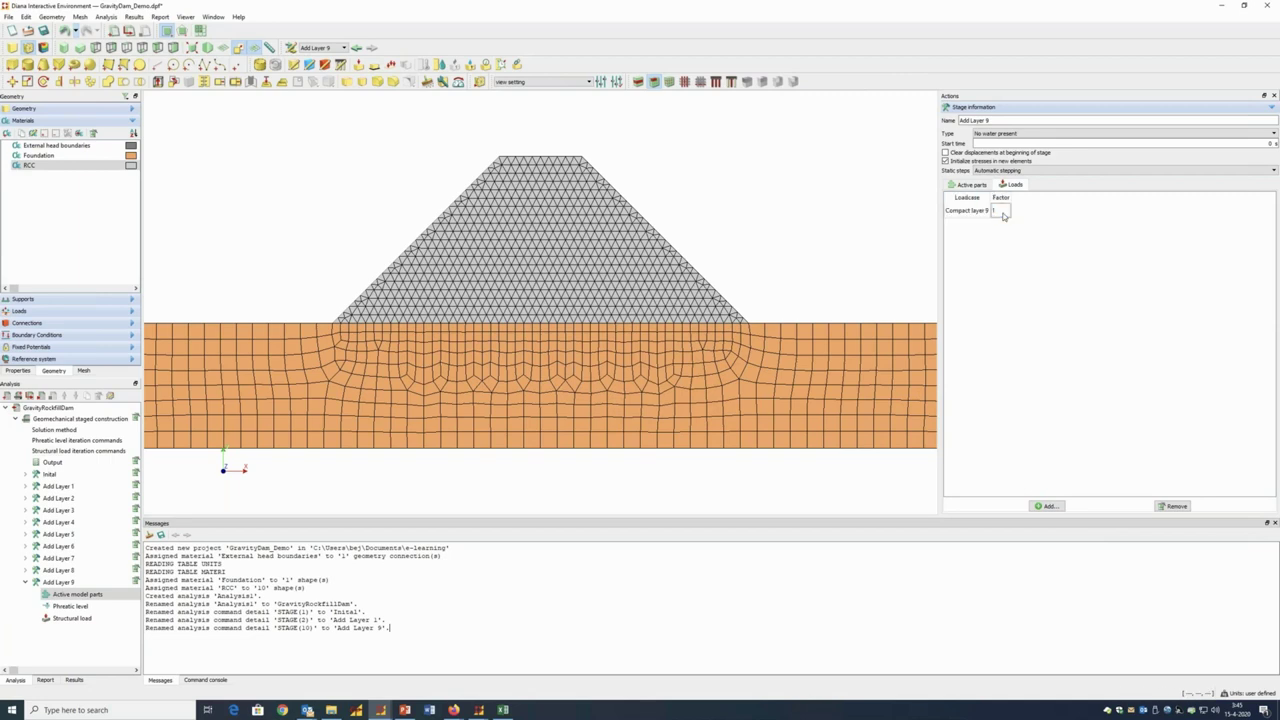
{"action": "type", "text": "00000"}
{"action": "left_click", "coordinate": [974, 186]}
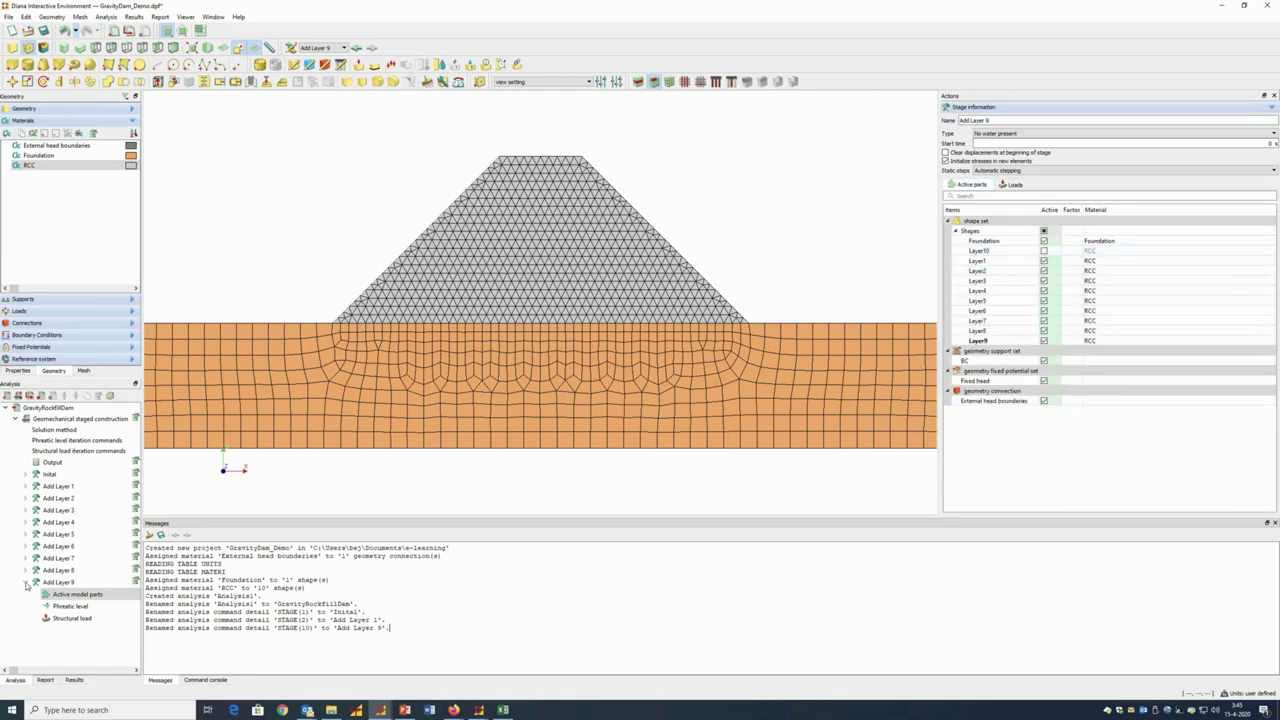
Duplicate Add Layer 9 into a new Add Layer 10 stage and activate Layer10
{"action": "right_click", "coordinate": [57, 583]}
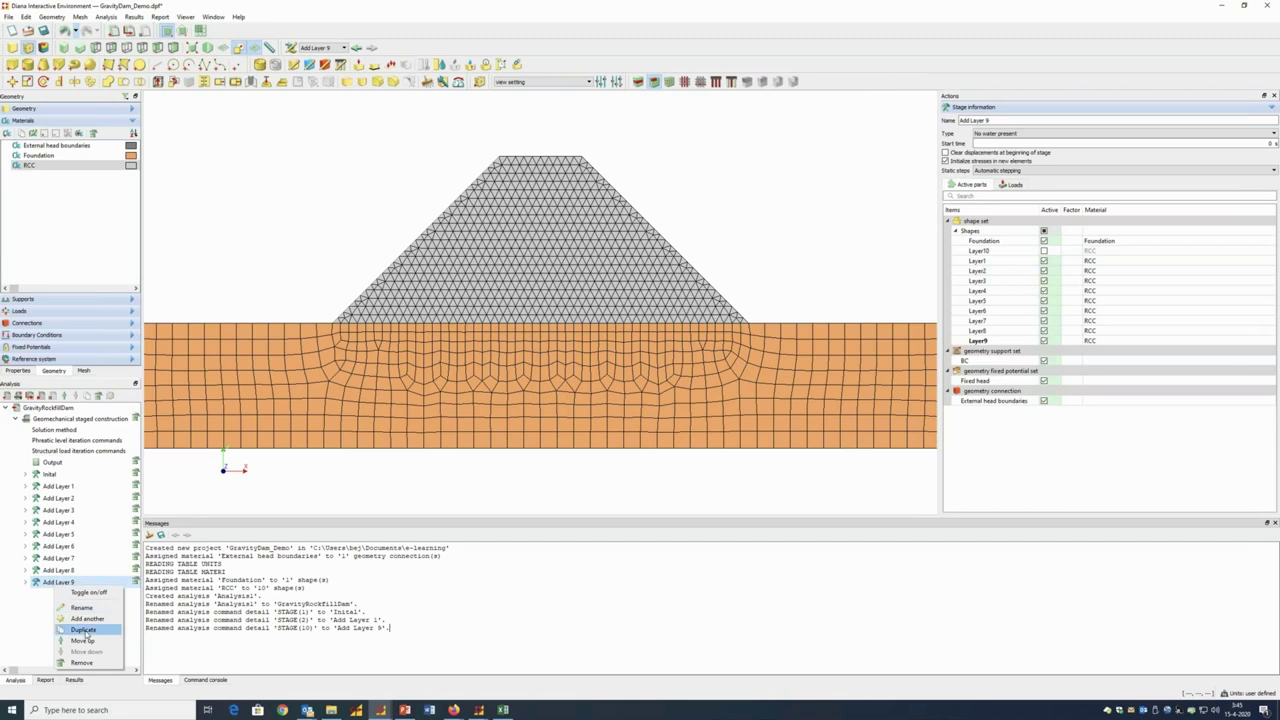
{"action": "left_click", "coordinate": [85, 630]}
{"action": "left_click", "coordinate": [27, 594]}
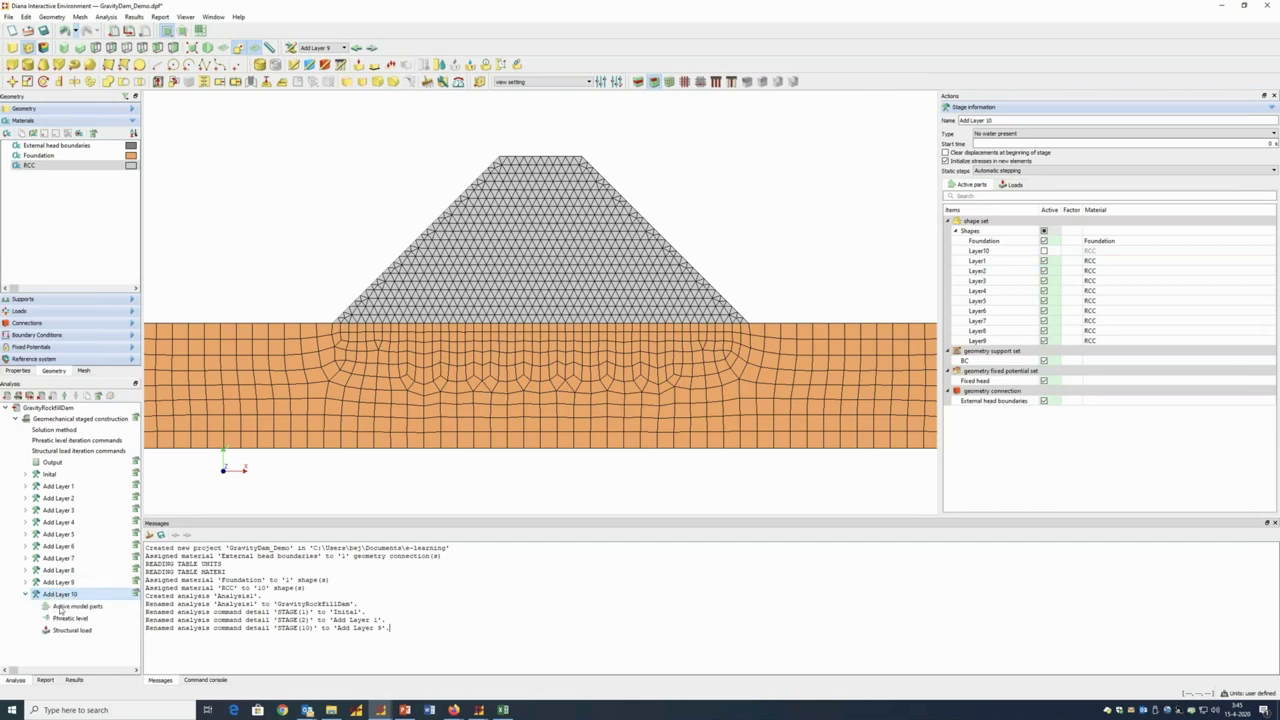
{"action": "left_click", "coordinate": [78, 606]}
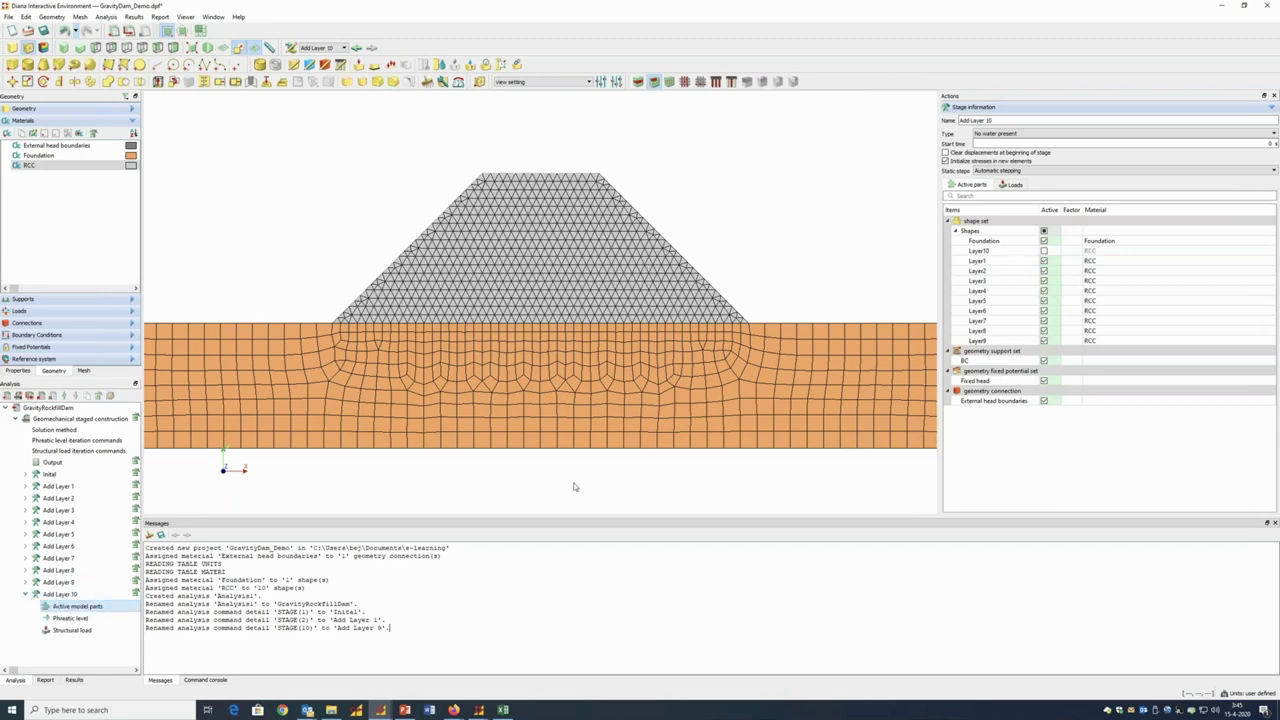
{"action": "left_click", "coordinate": [1044, 250]}
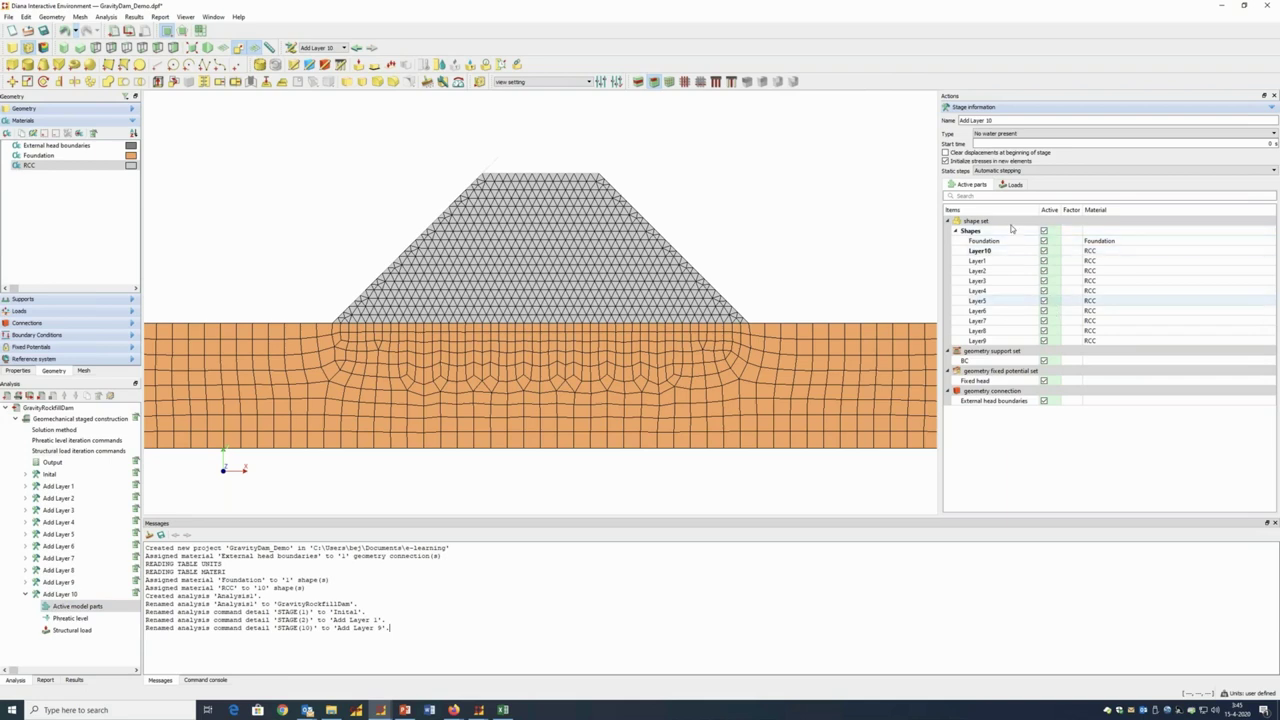
Swap the copied Compact layer 9 load for Compact layer 10 at factor 100000
{"action": "left_click", "coordinate": [1011, 185]}
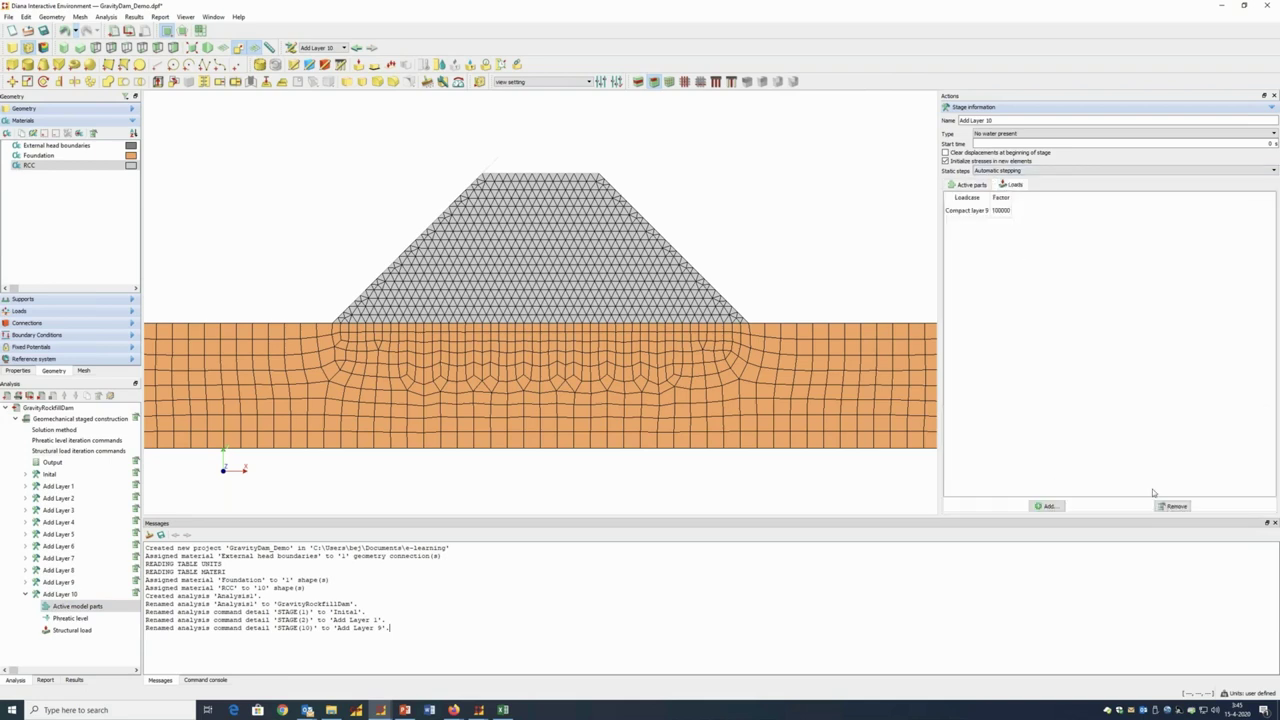
{"action": "left_click", "coordinate": [985, 212]}
{"action": "left_click", "coordinate": [1172, 506]}
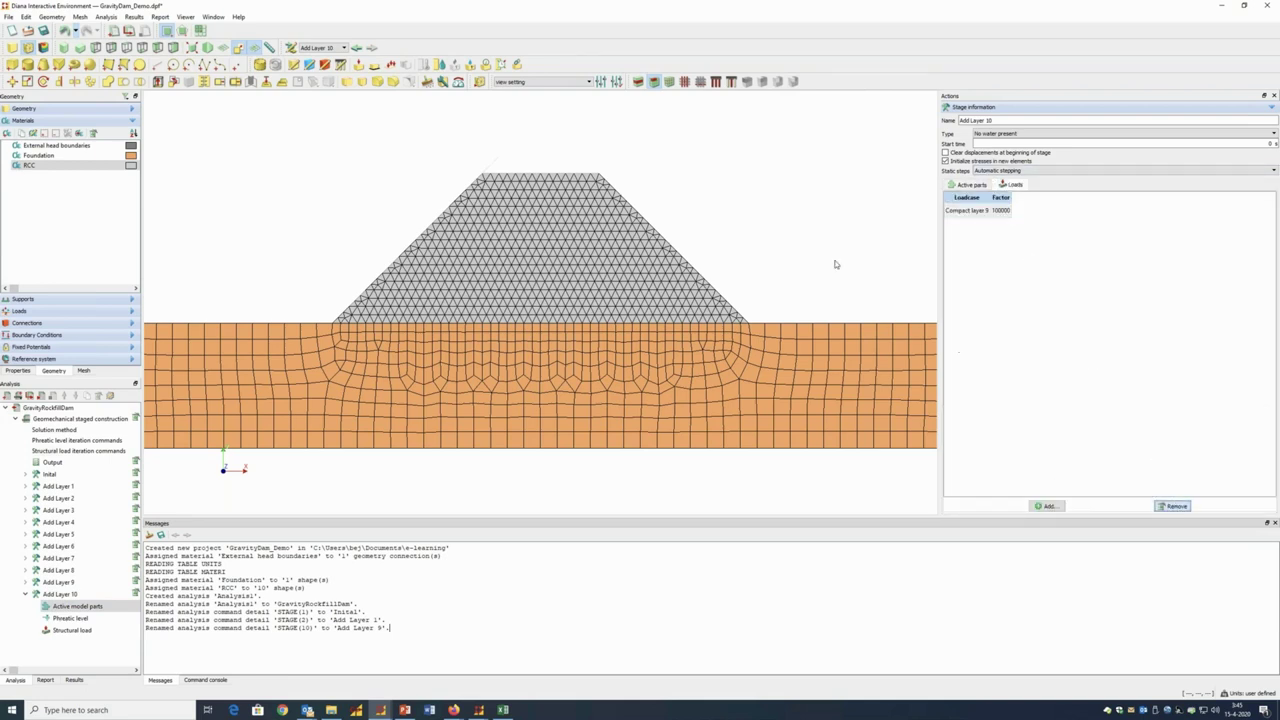
{"action": "left_click", "coordinate": [1047, 506]}
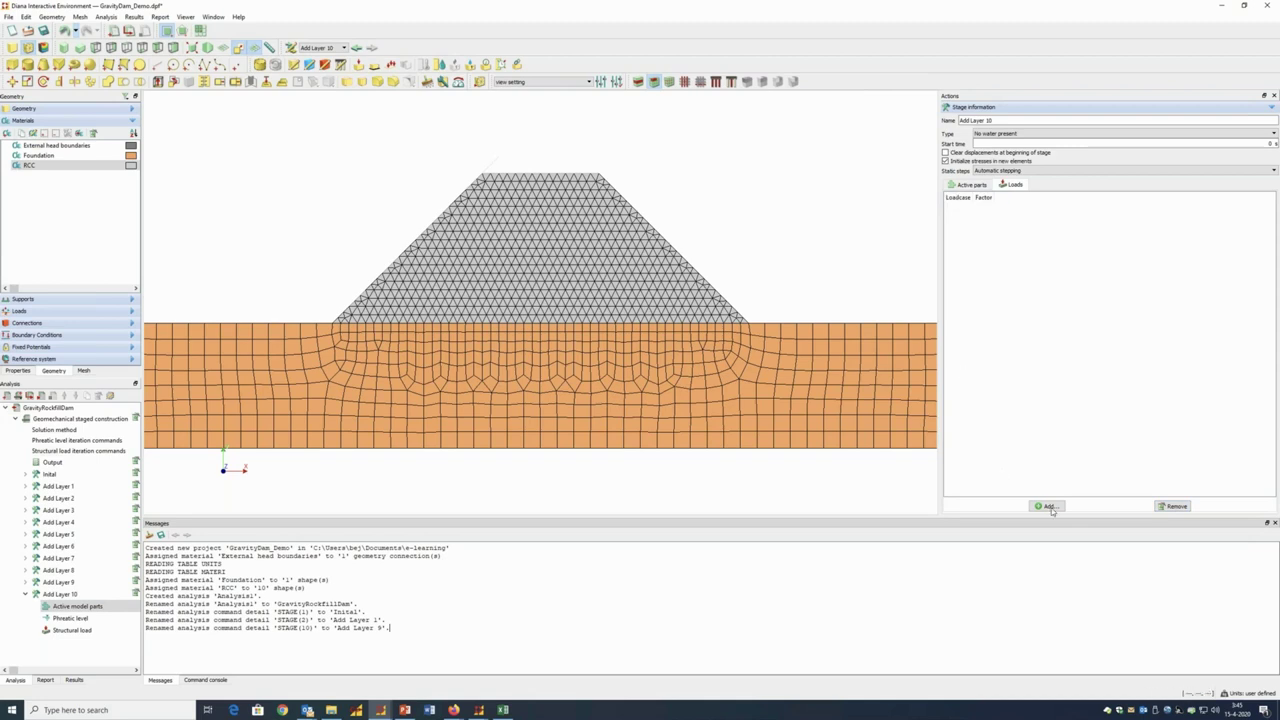
{"action": "left_click", "coordinate": [602, 306]}
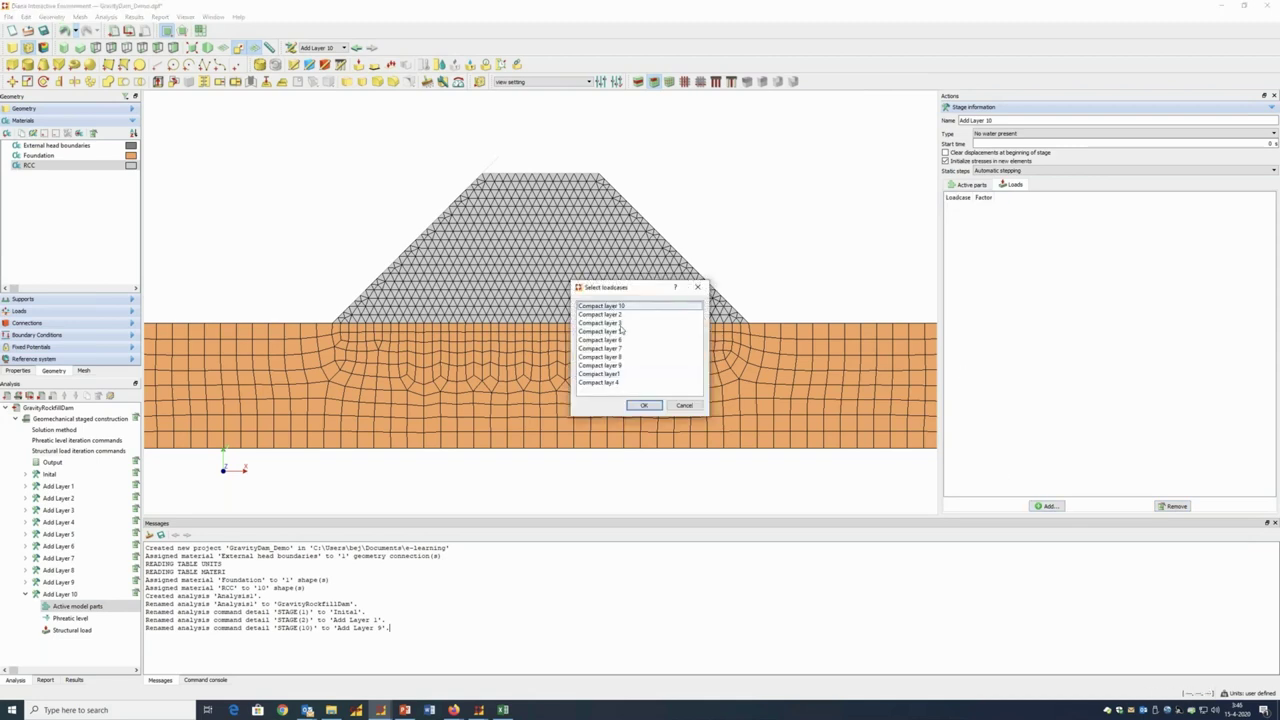
{"action": "left_click", "coordinate": [645, 406]}
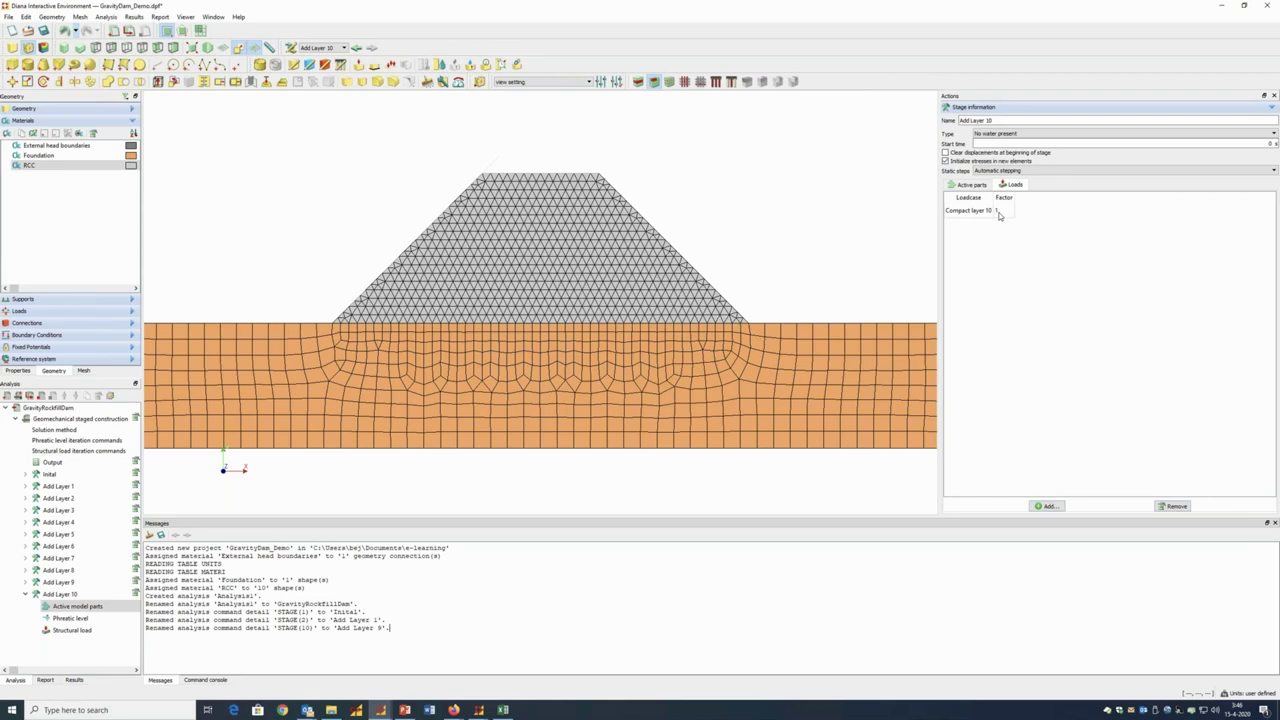
{"action": "double_click", "coordinate": [998, 211]}
{"action": "type", "text": "00000"}
{"action": "left_click", "coordinate": [25, 595]}
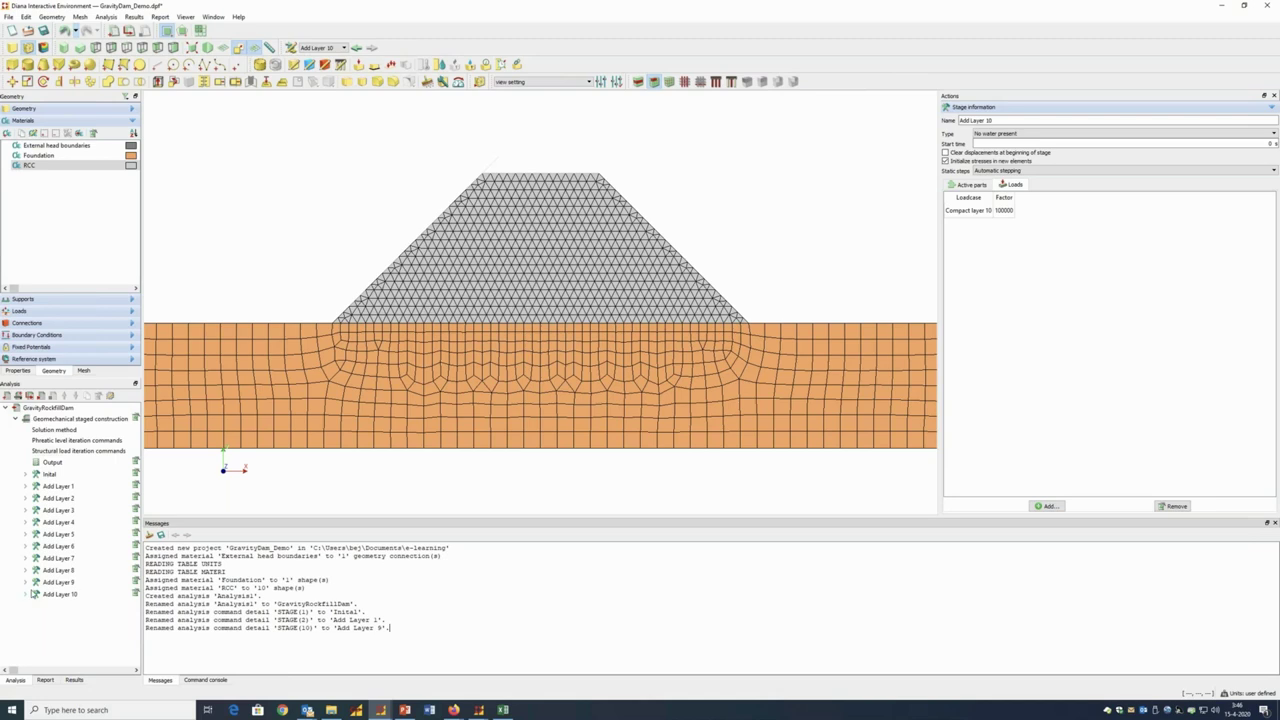
Restore the DIANA window and review the Add Layer 1 and Add Layer 2 stage settings
{"action": "left_click", "coordinate": [60, 487]}
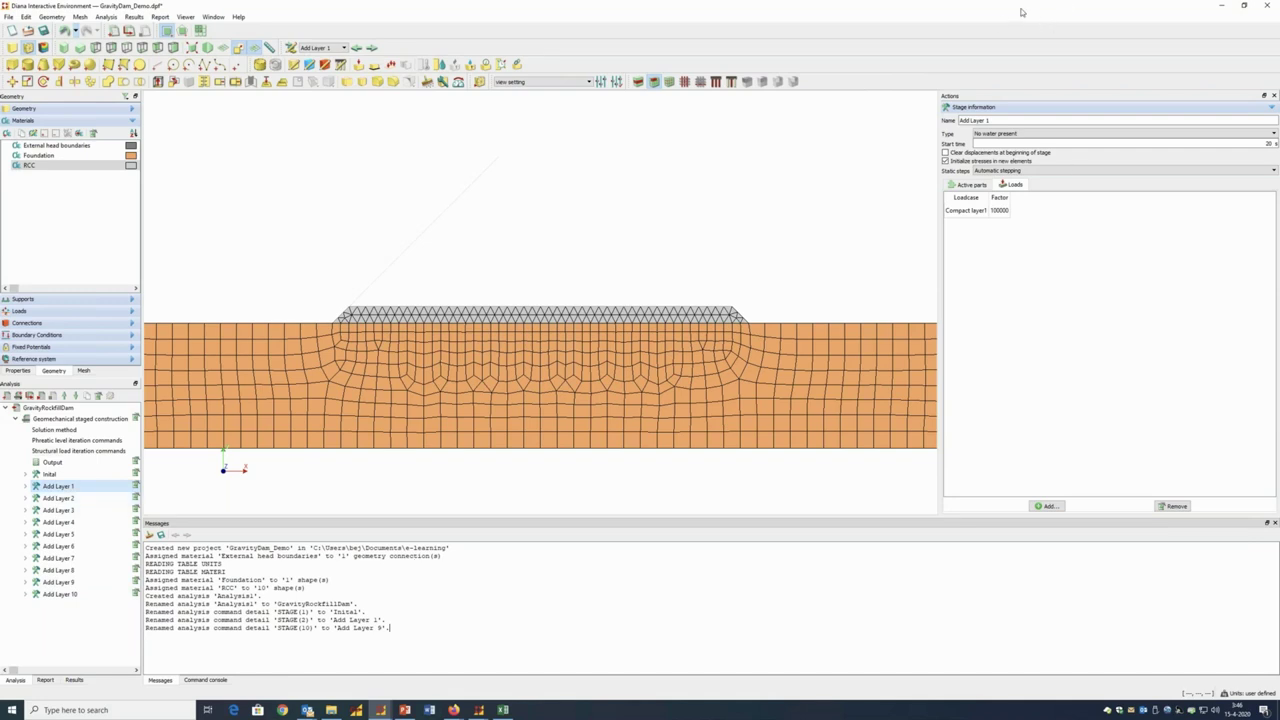
{"action": "double_click", "coordinate": [990, 8]}
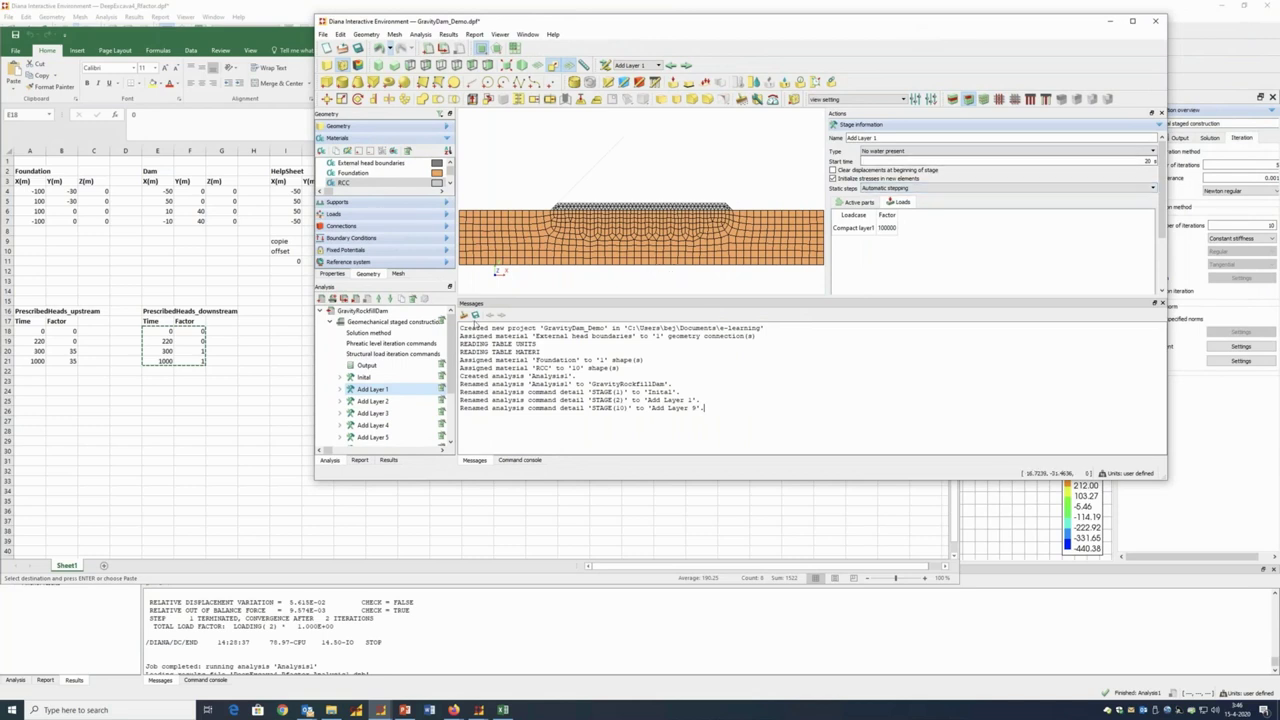
{"action": "left_click", "coordinate": [393, 403]}
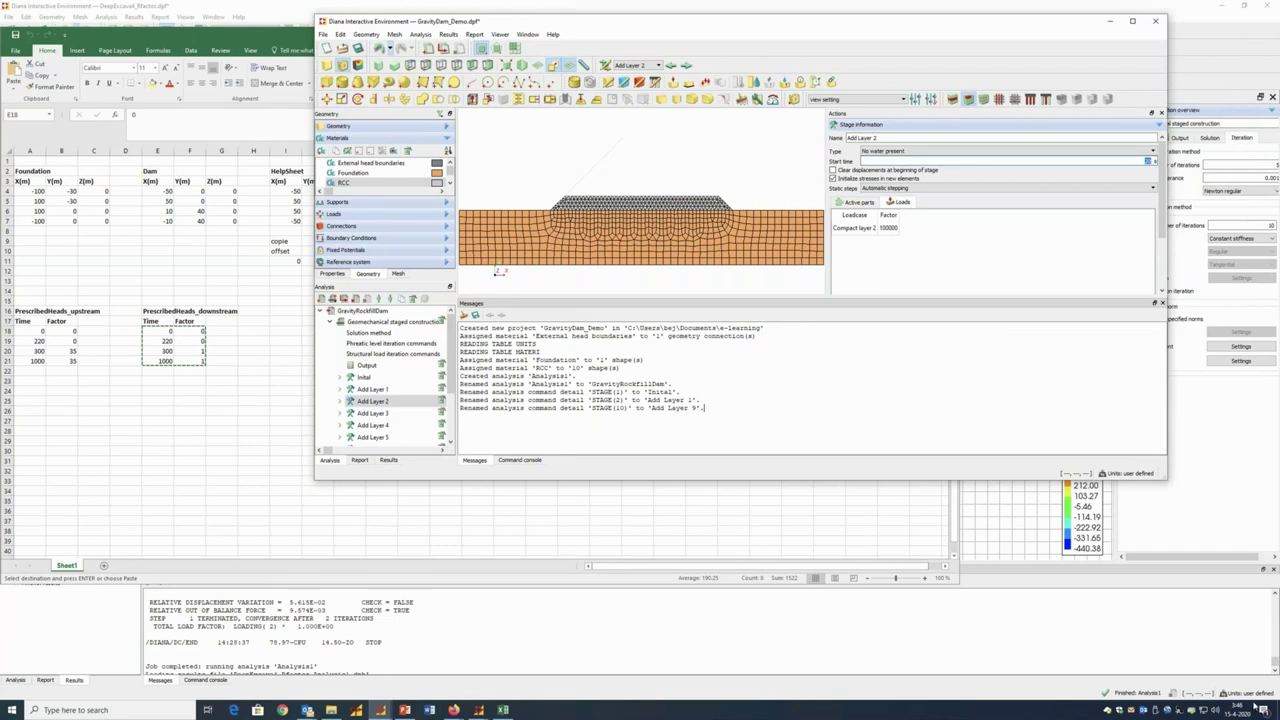
{"action": "key", "text": "Up"}
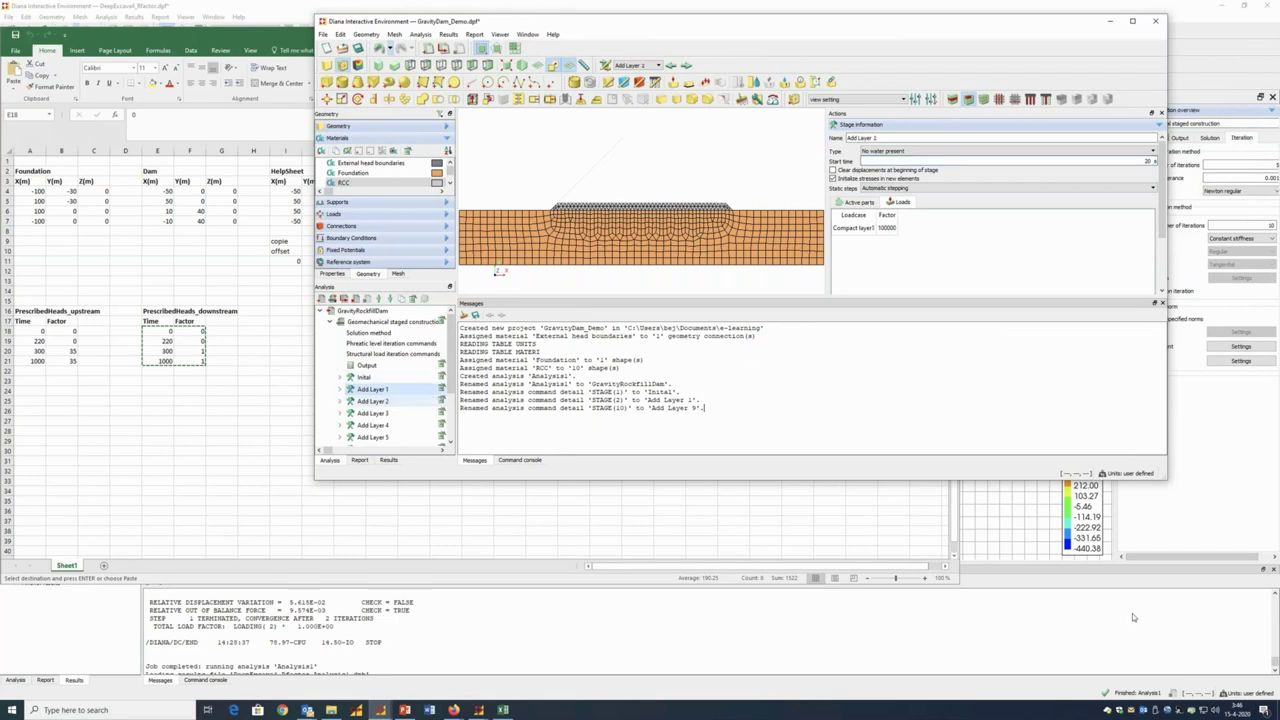
Check the deep excavation project's time units, then minimize it and maximize the gravity dam window
{"action": "left_click", "coordinate": [1240, 693]}
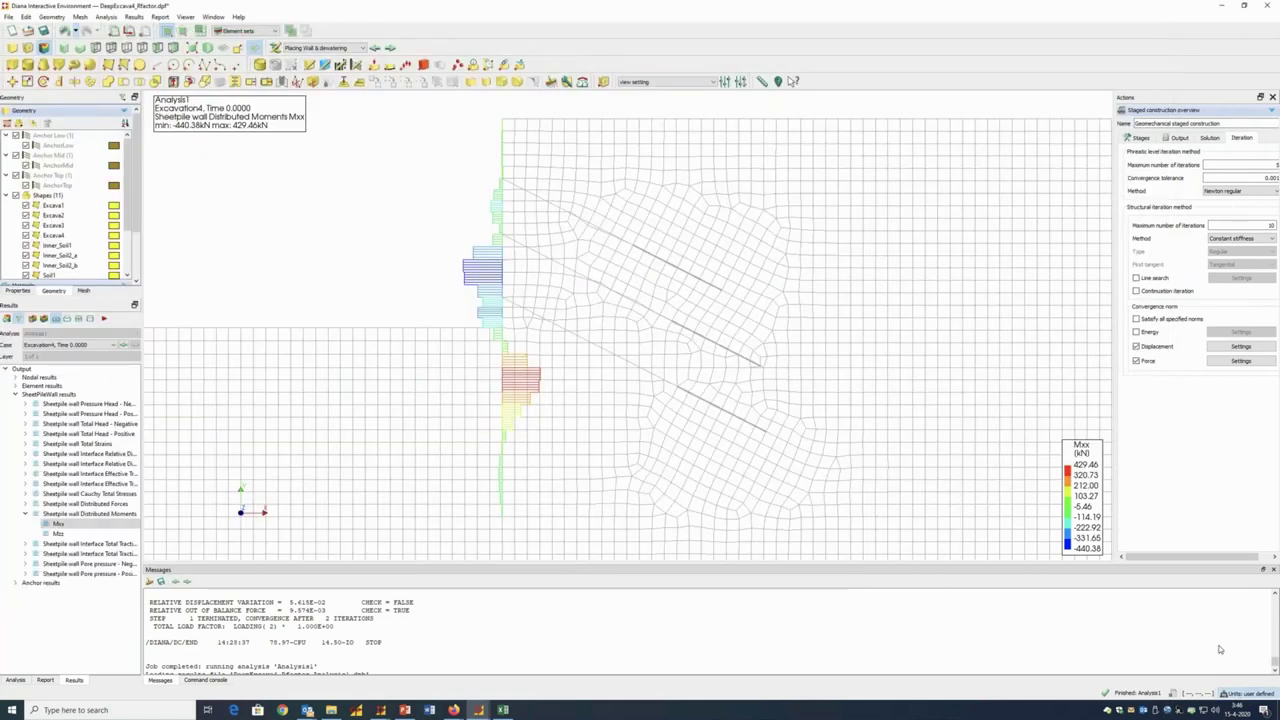
{"action": "left_click", "coordinate": [1240, 693]}
{"action": "left_click", "coordinate": [1217, 645]}
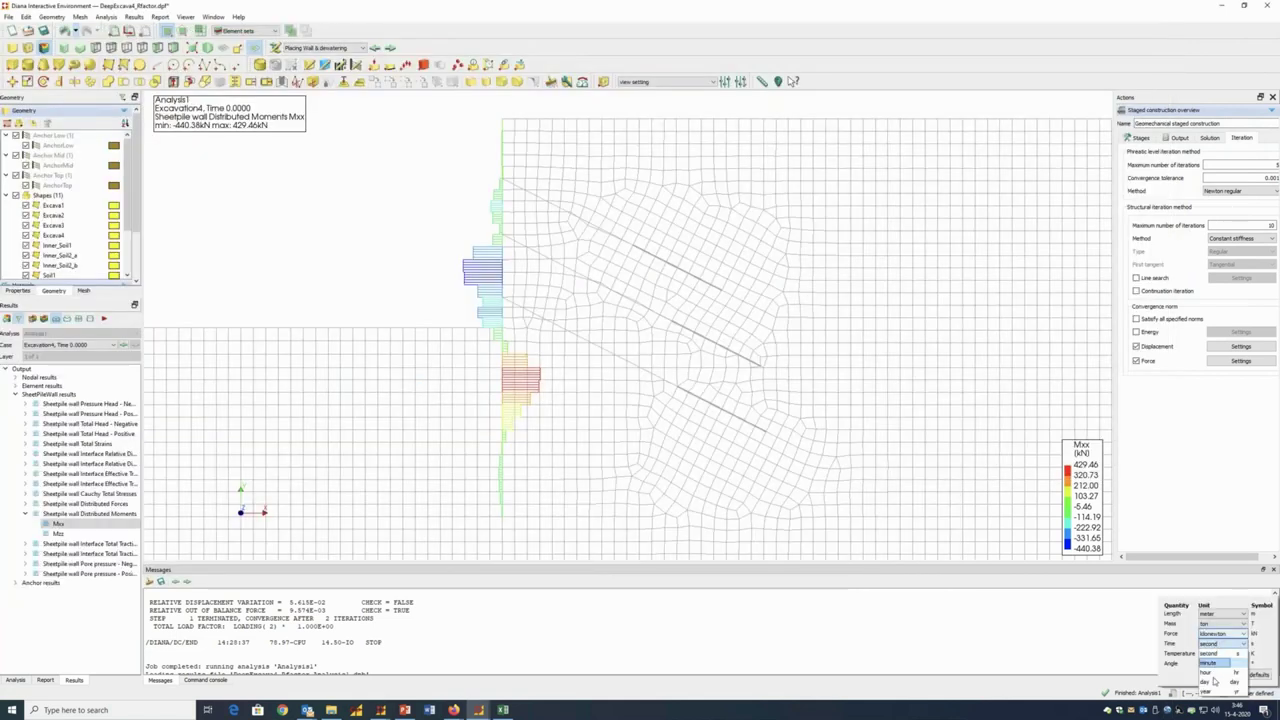
{"action": "left_click", "coordinate": [1210, 678]}
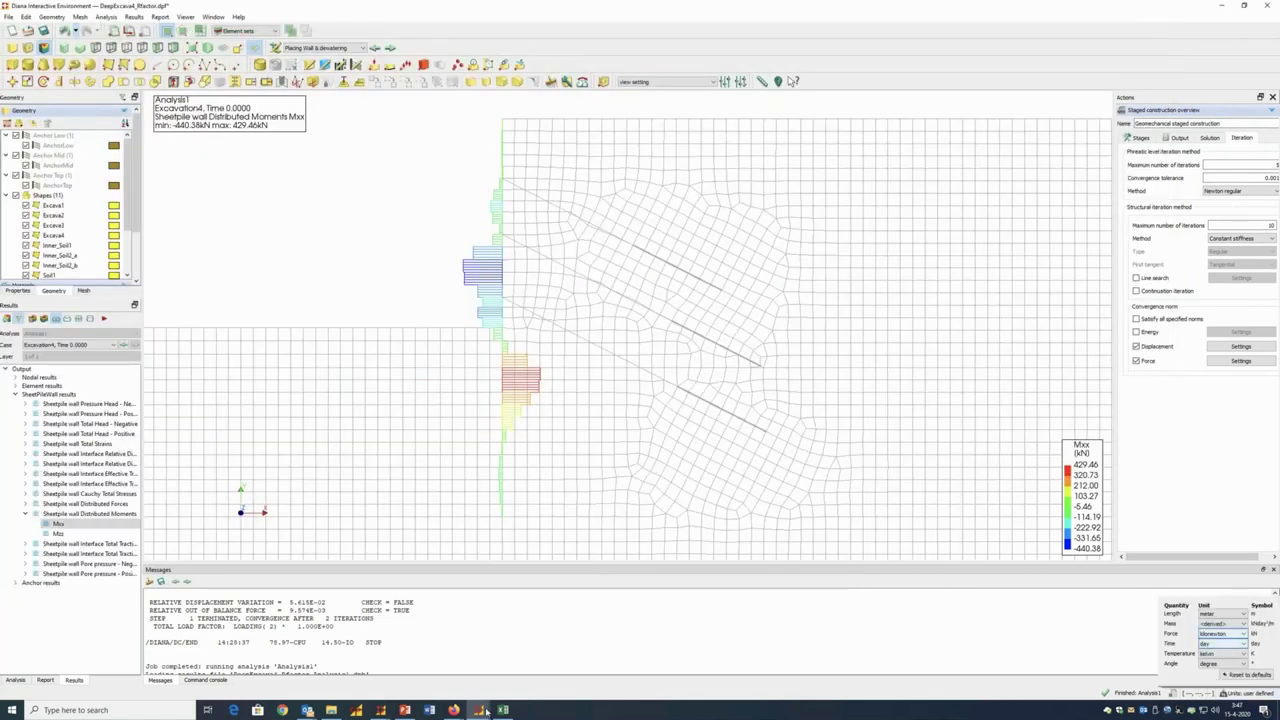
{"action": "left_click", "coordinate": [1220, 7]}
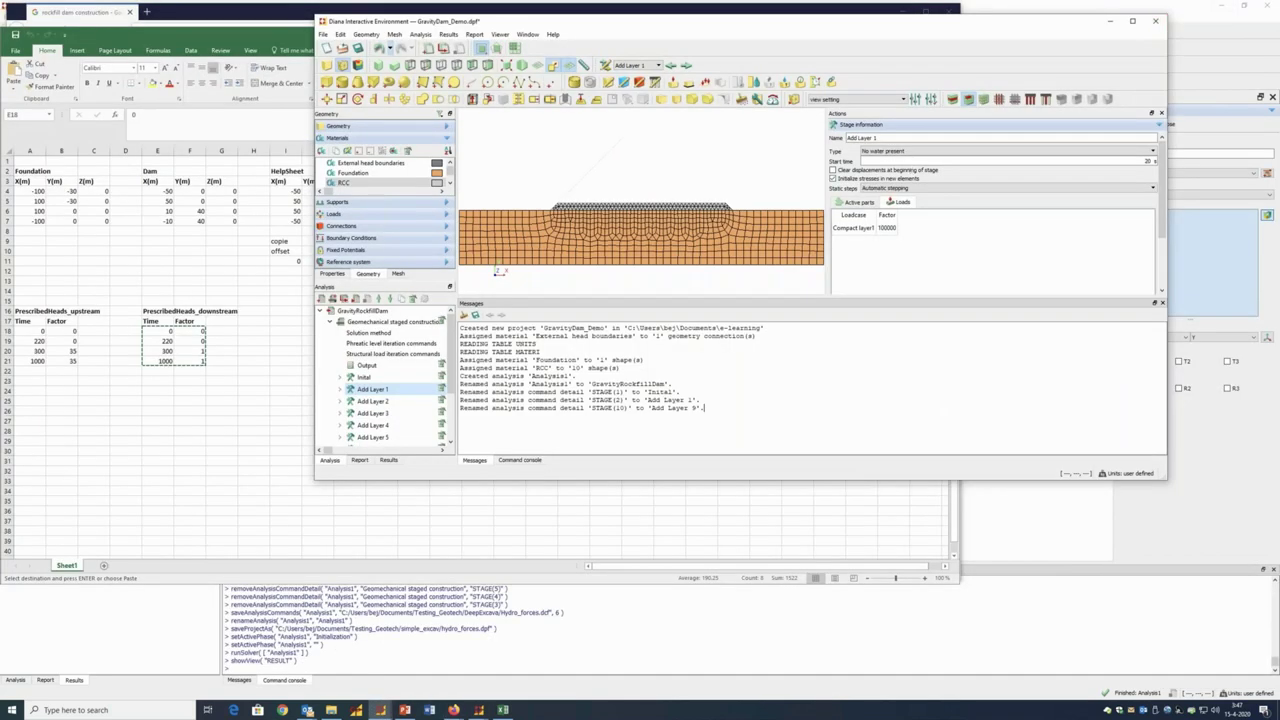
{"action": "left_click", "coordinate": [1133, 22]}
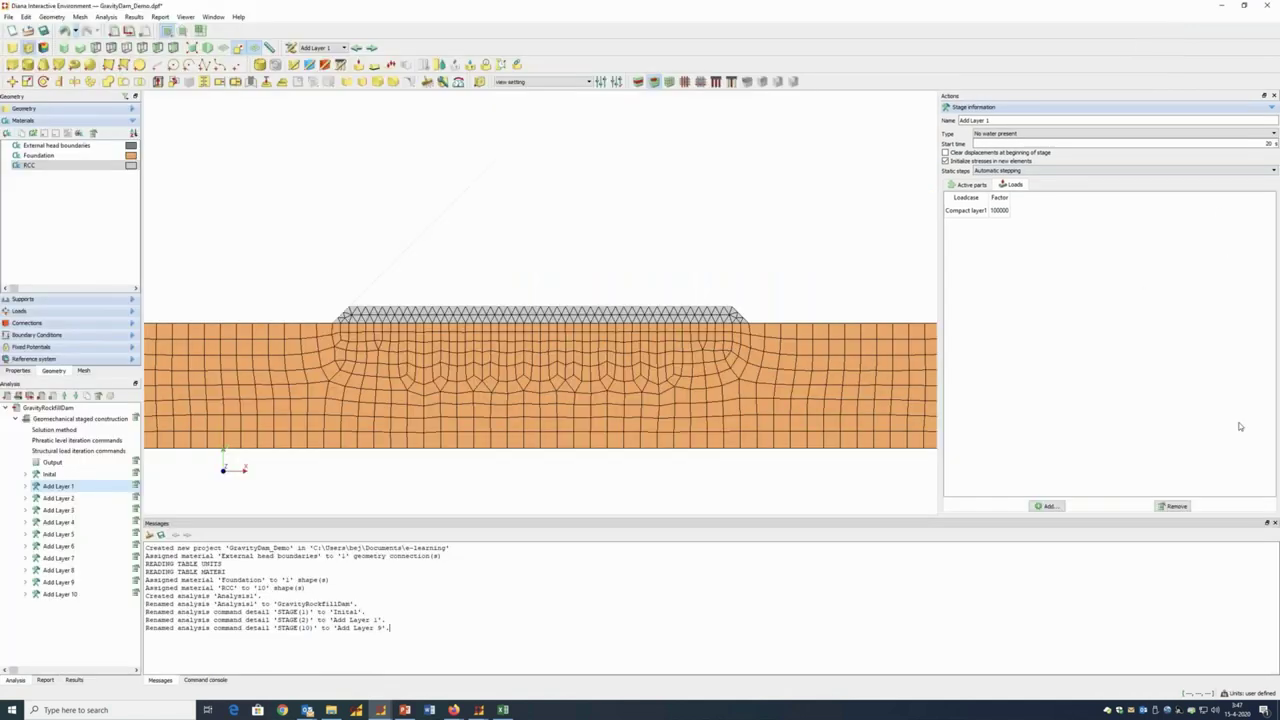
Change the gravity dam model's time unit to days and select Add Layer 1's start time
{"action": "left_click", "coordinate": [1234, 693]}
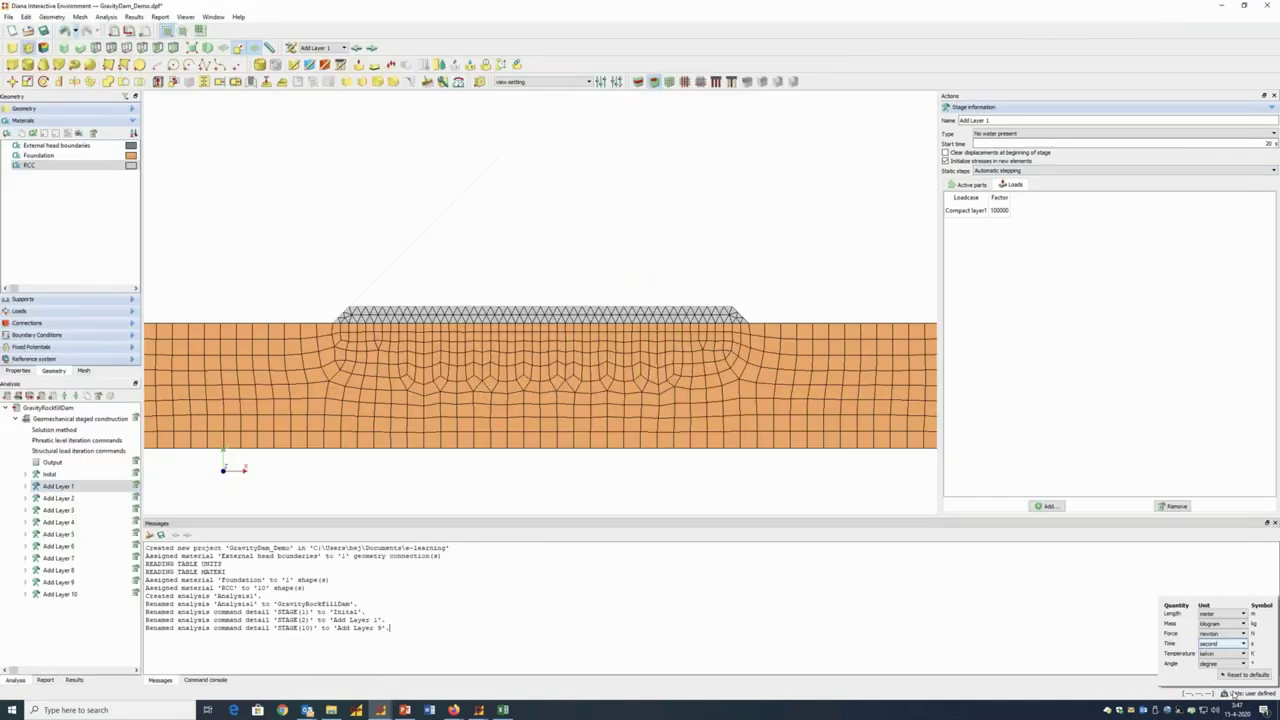
{"action": "left_click", "coordinate": [1230, 644]}
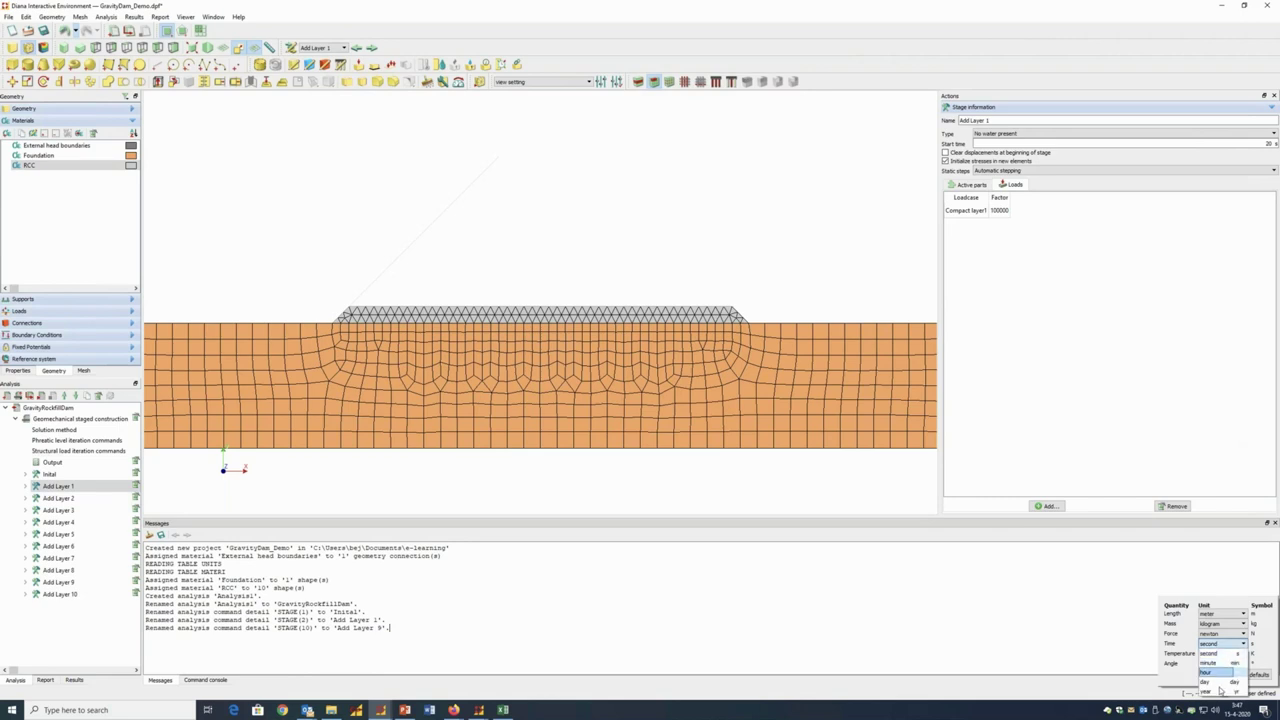
{"action": "left_click", "coordinate": [1220, 682]}
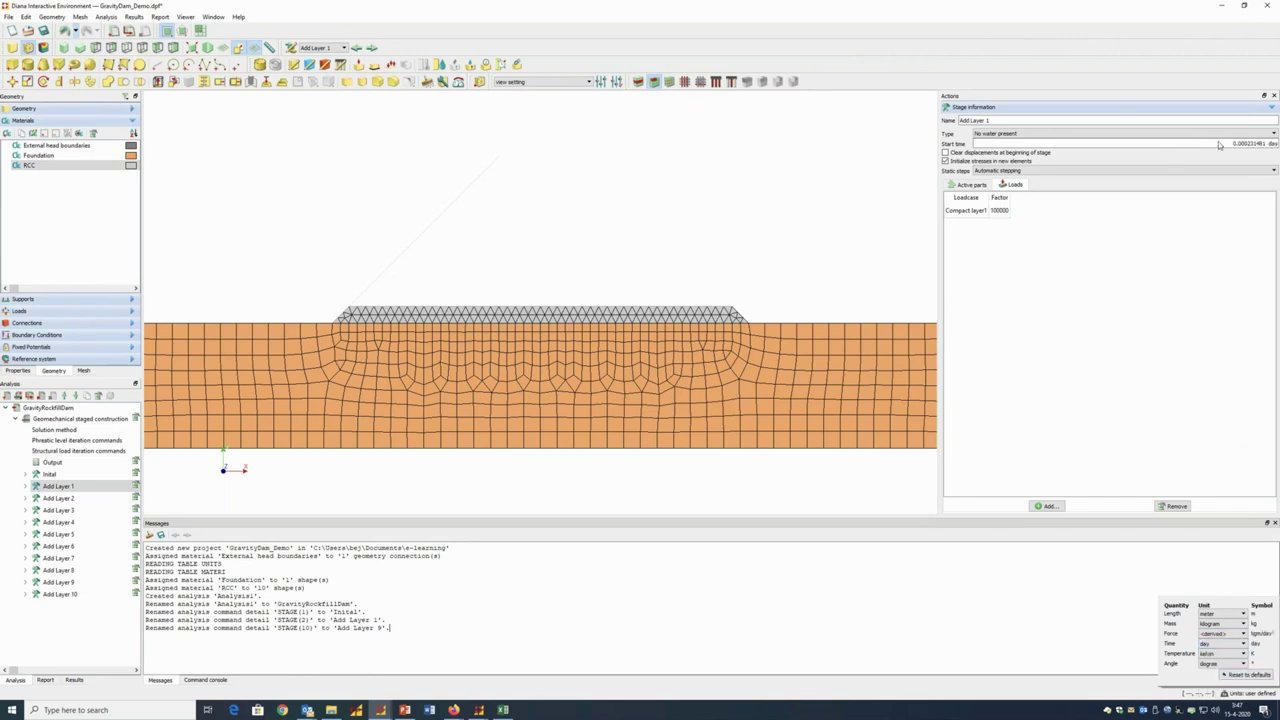
{"action": "left_click_drag", "start_coordinate": [1220, 144], "coordinate": [1266, 144]}
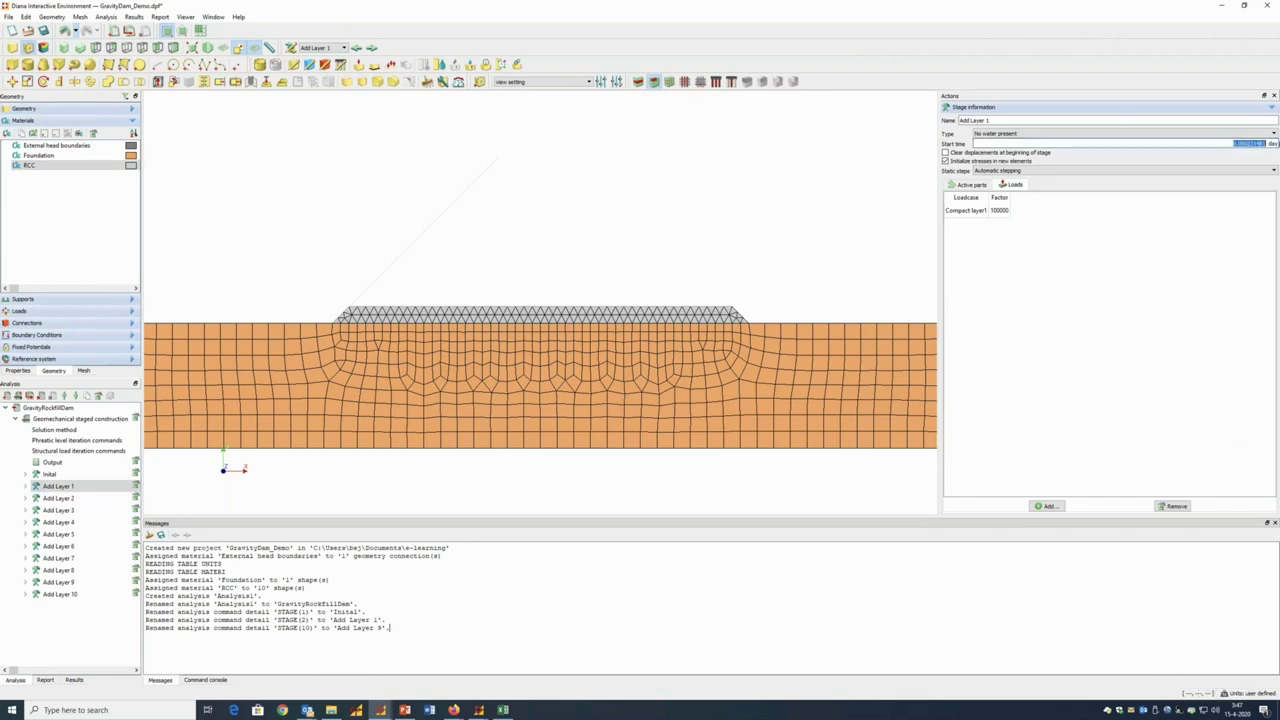
Set start times of 20 days for Add Layer 1 and 40 days for Add Layer 2
{"action": "type", "text": "20"}
{"action": "left_click", "coordinate": [60, 498]}
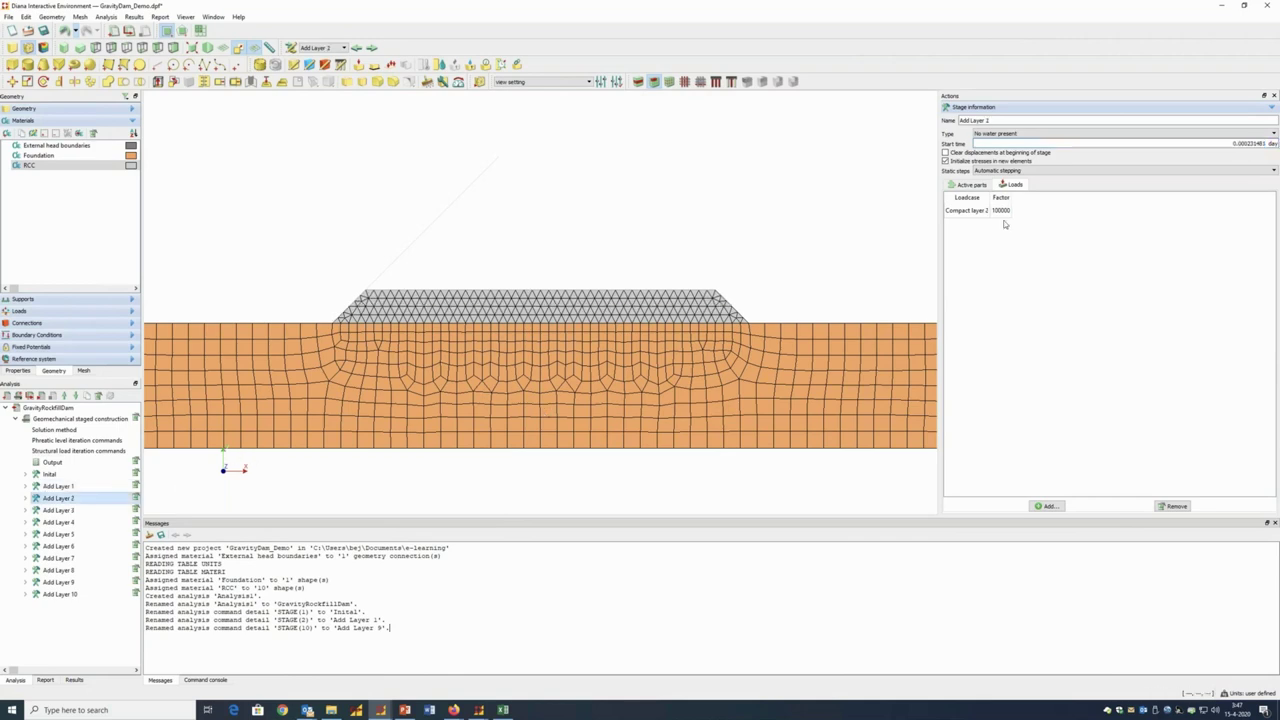
{"action": "double_click", "coordinate": [1248, 143]}
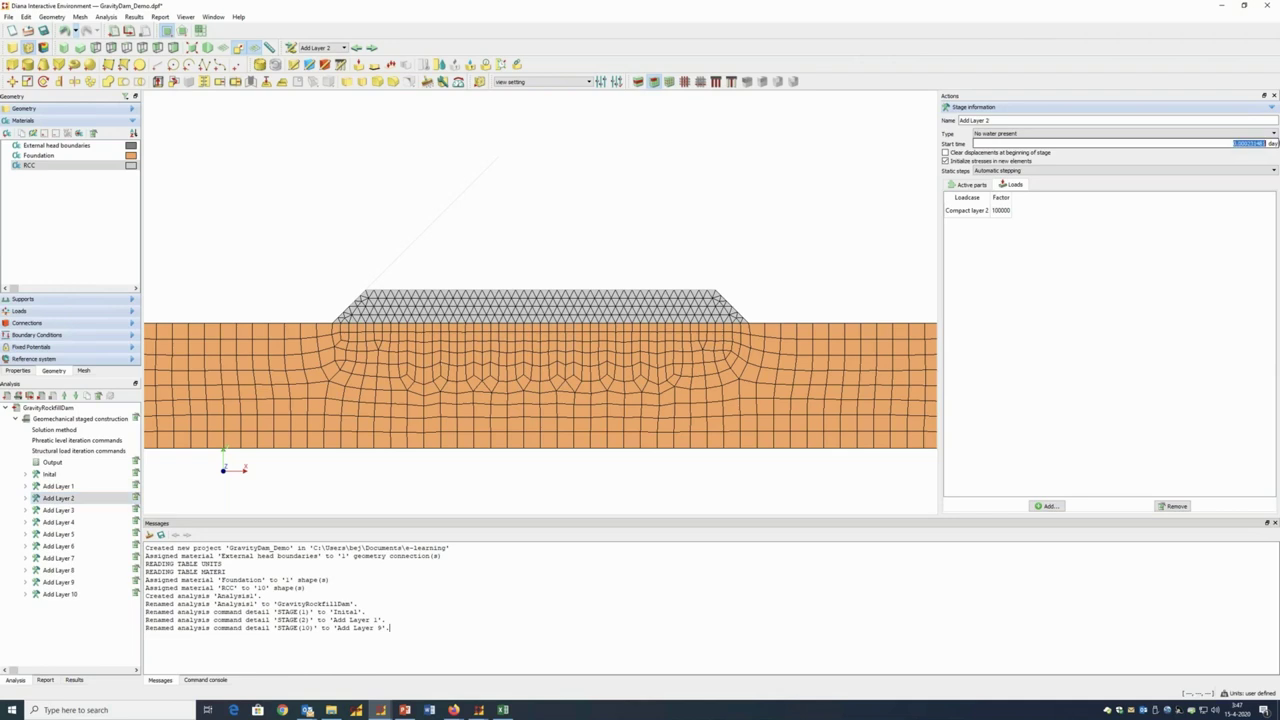
{"action": "key", "text": "BackSpace"}
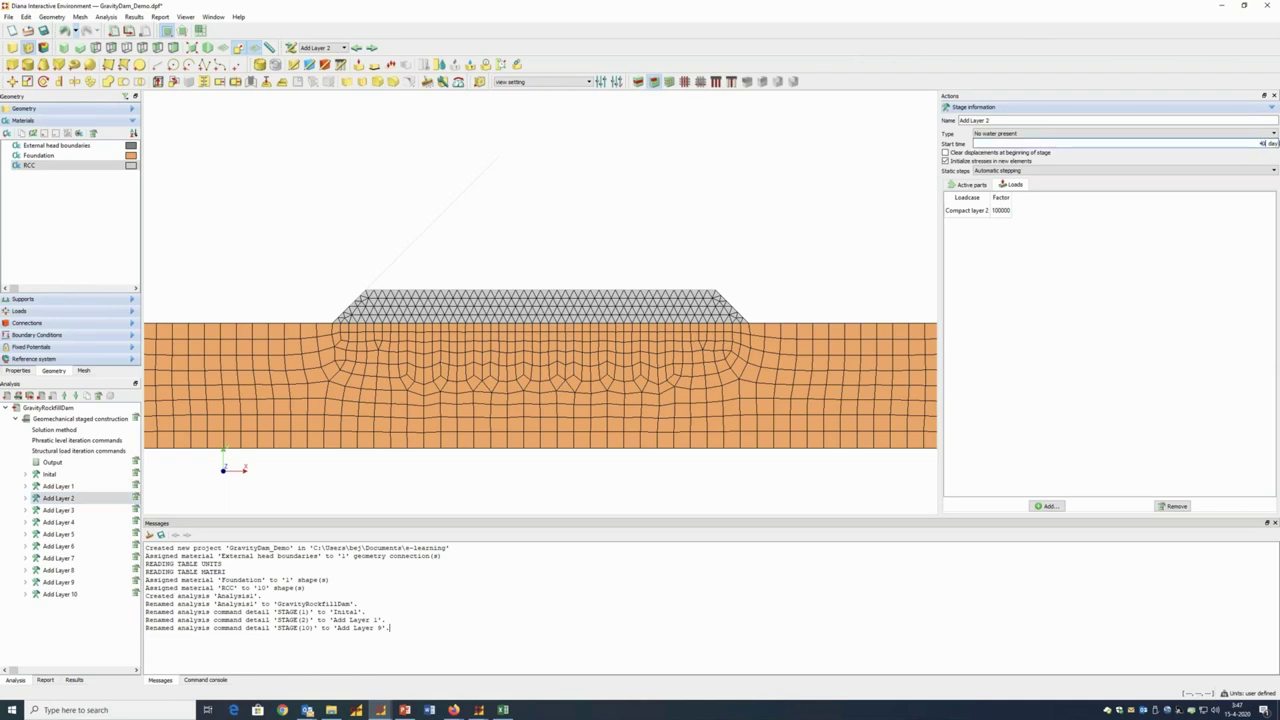
{"action": "type", "text": "40"}
{"action": "double_click", "coordinate": [1106, 8]}
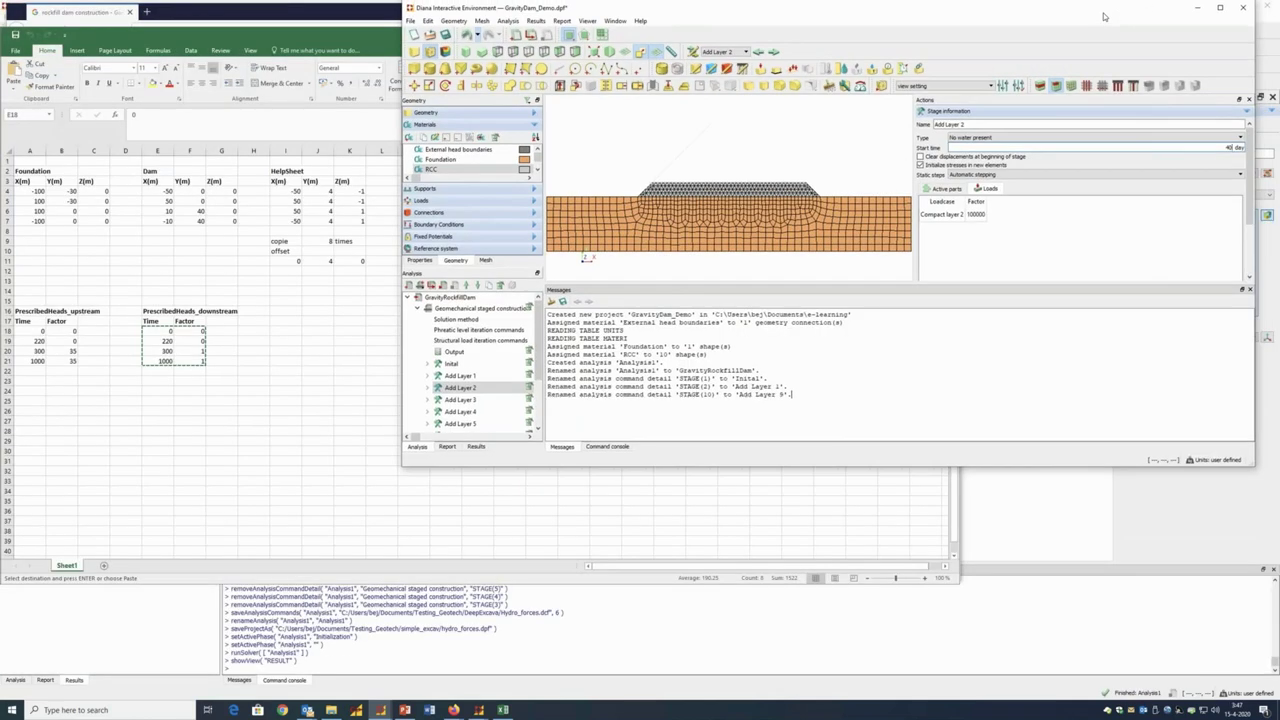
{"action": "left_click", "coordinate": [1220, 7]}
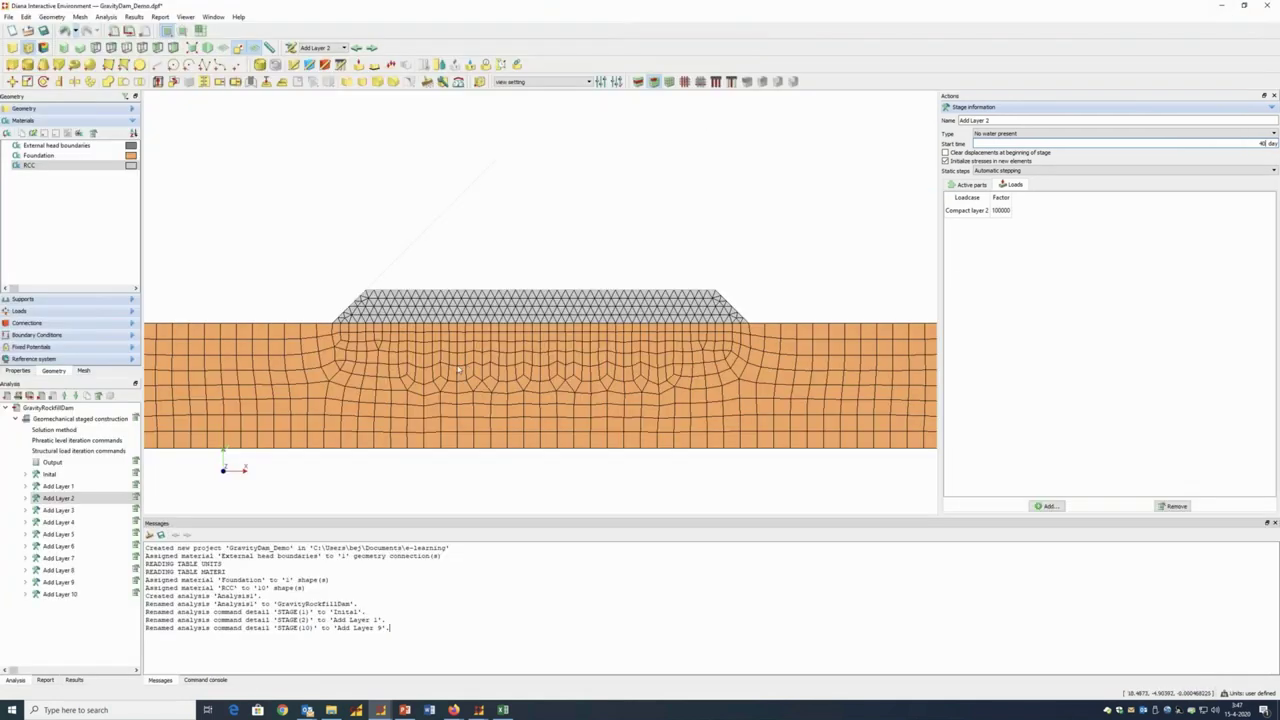
Set start times of 60, 80 and 100 days for Add Layer 3, 4 and 5
{"action": "left_click", "coordinate": [58, 510]}
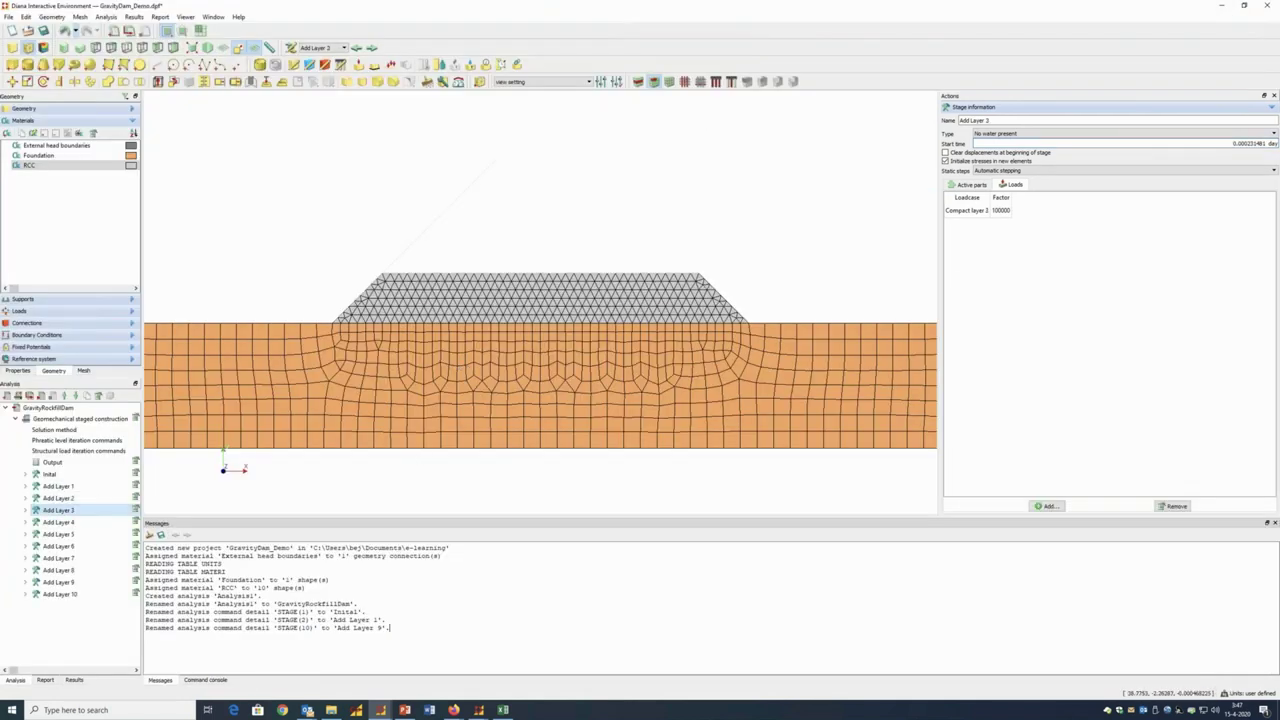
{"action": "double_click", "coordinate": [1248, 143]}
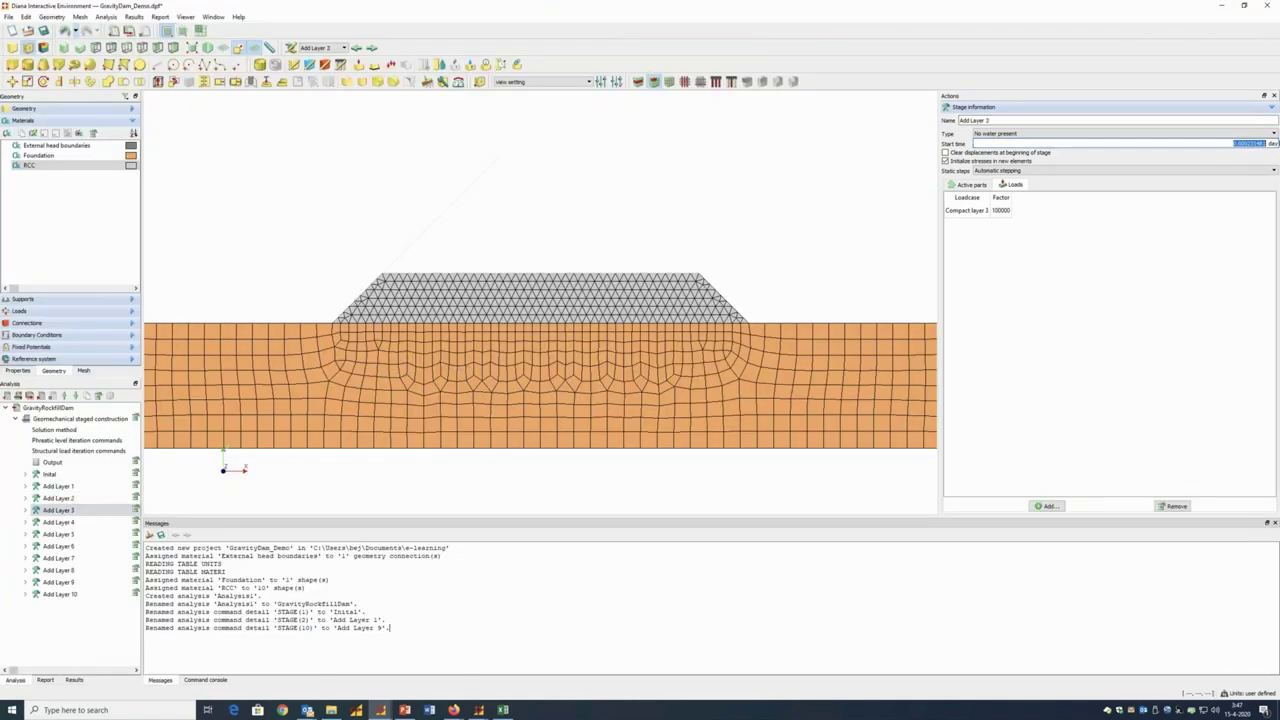
{"action": "type", "text": "0"}
{"action": "left_click", "coordinate": [58, 522]}
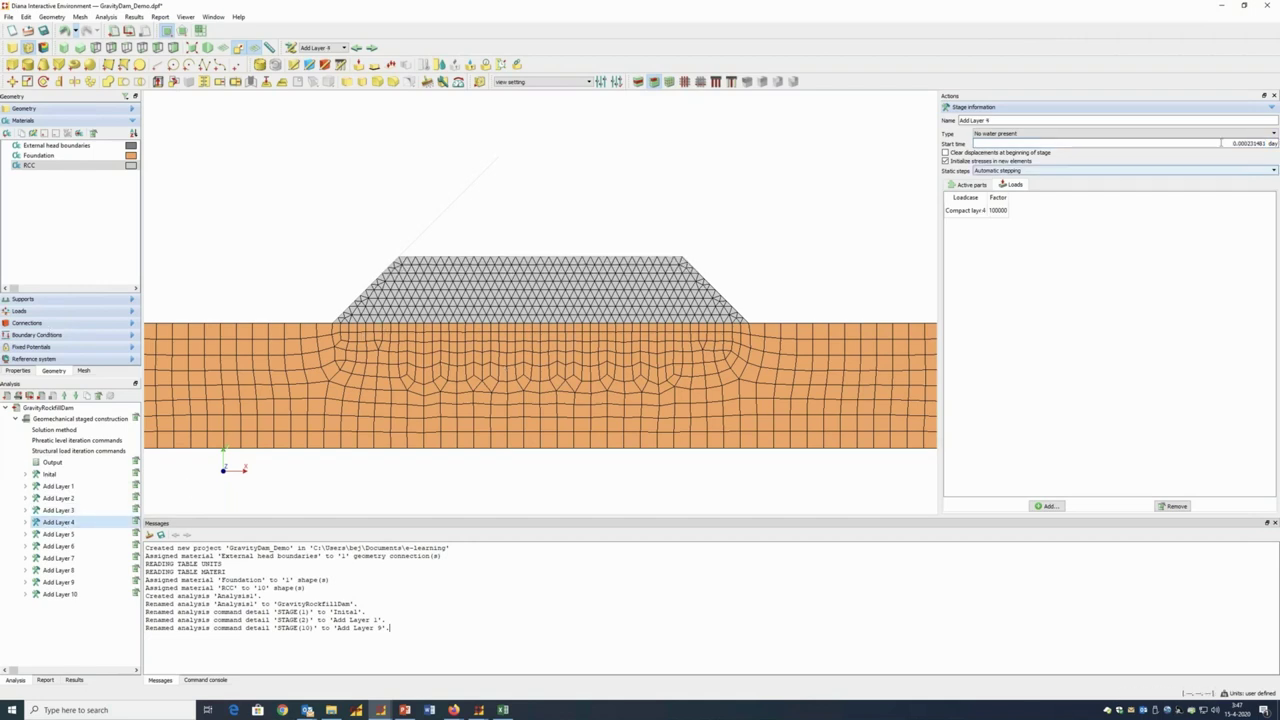
{"action": "double_click", "coordinate": [1249, 143]}
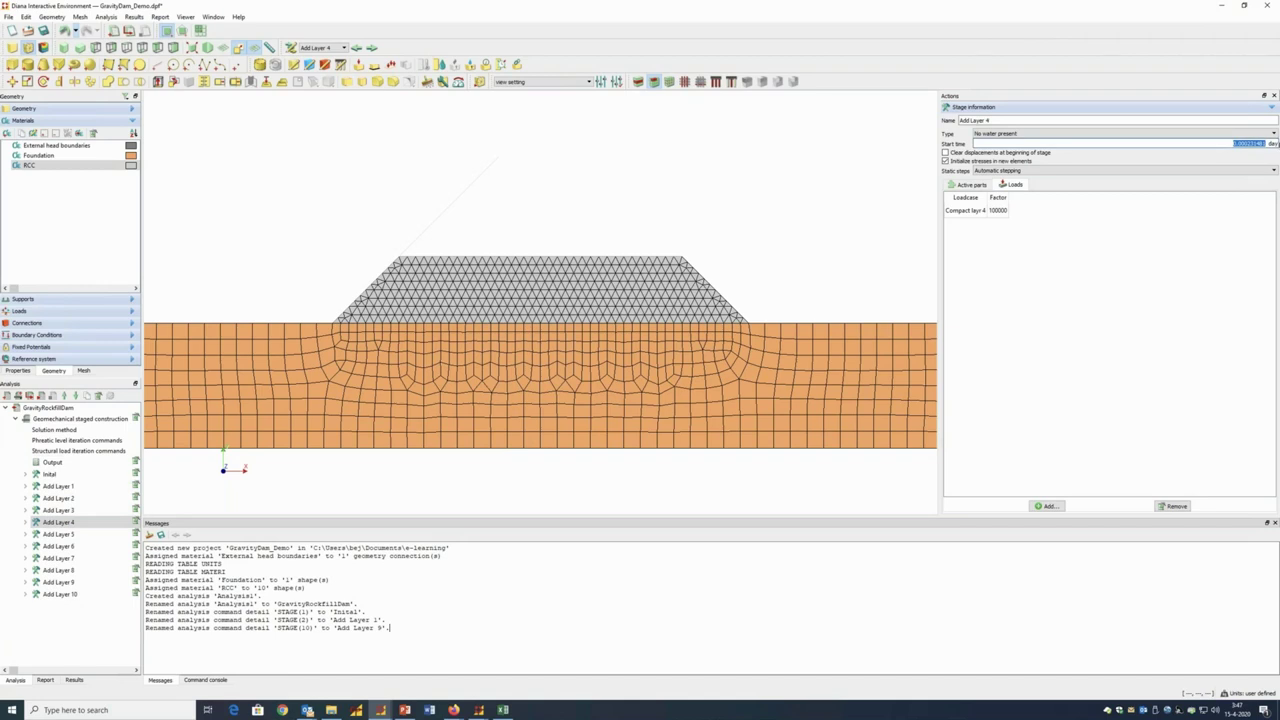
{"action": "type", "text": "80"}
{"action": "left_click", "coordinate": [58, 534]}
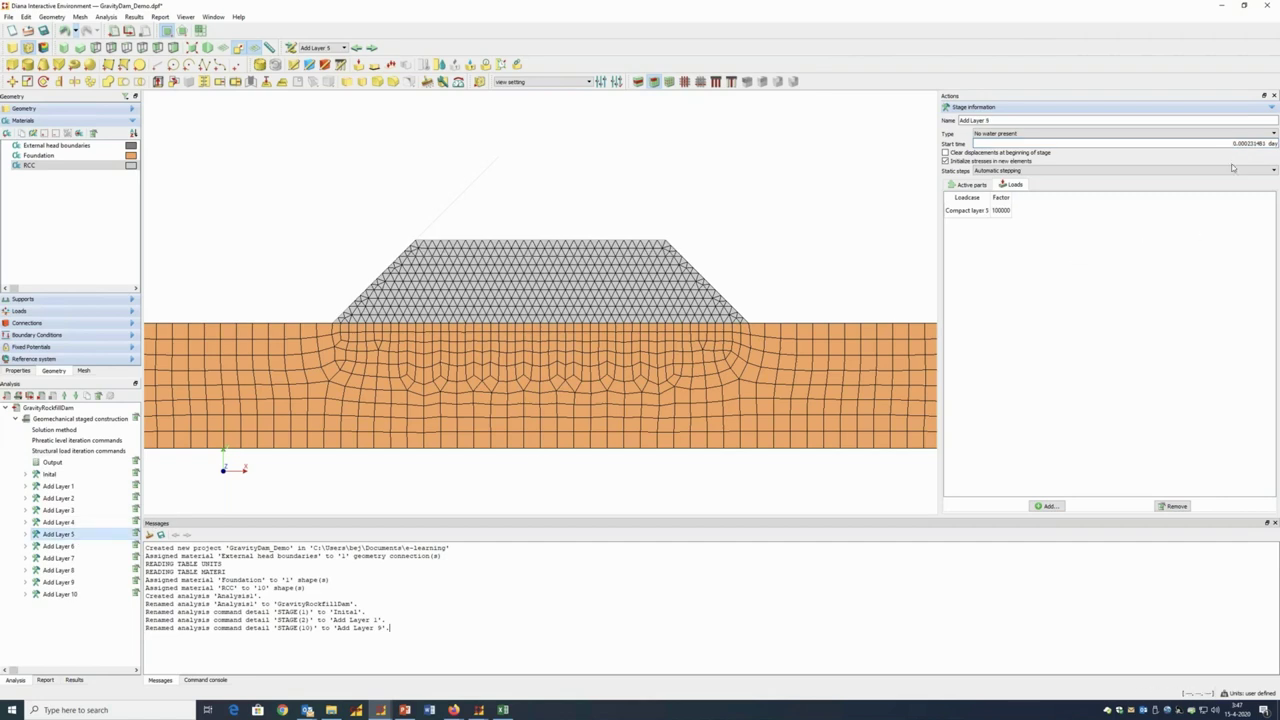
{"action": "double_click", "coordinate": [1249, 143]}
{"action": "type", "text": "9"}
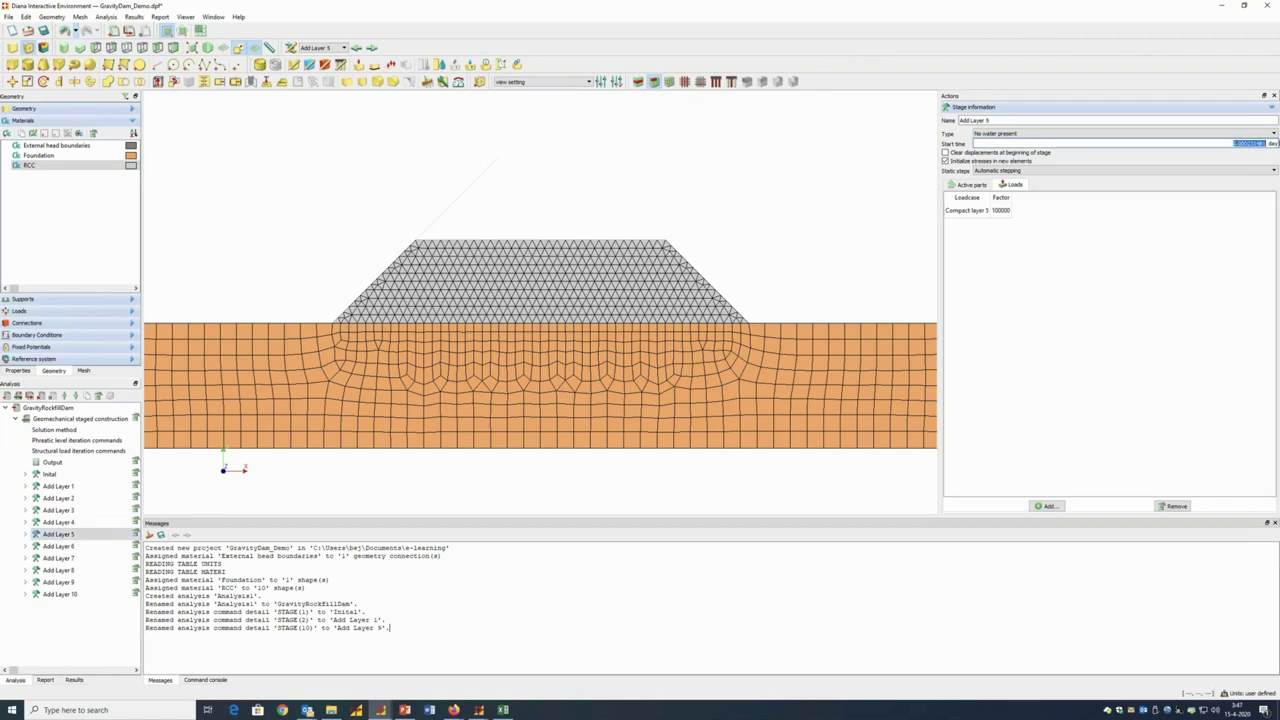
Set start times of 120 and 140 days for Add Layer 6 and Add Layer 7
{"action": "left_click", "coordinate": [58, 546]}
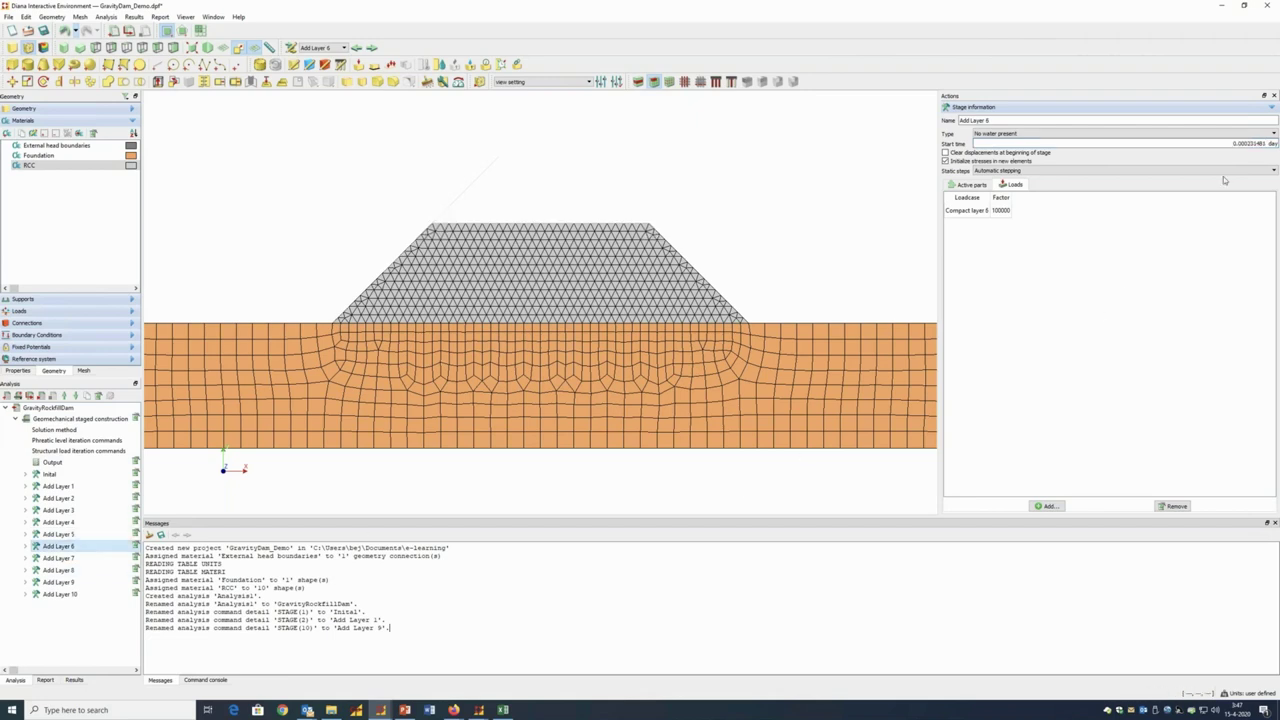
{"action": "double_click", "coordinate": [1249, 143]}
{"action": "key", "text": "BackSpace"}
{"action": "left_click", "coordinate": [58, 558]}
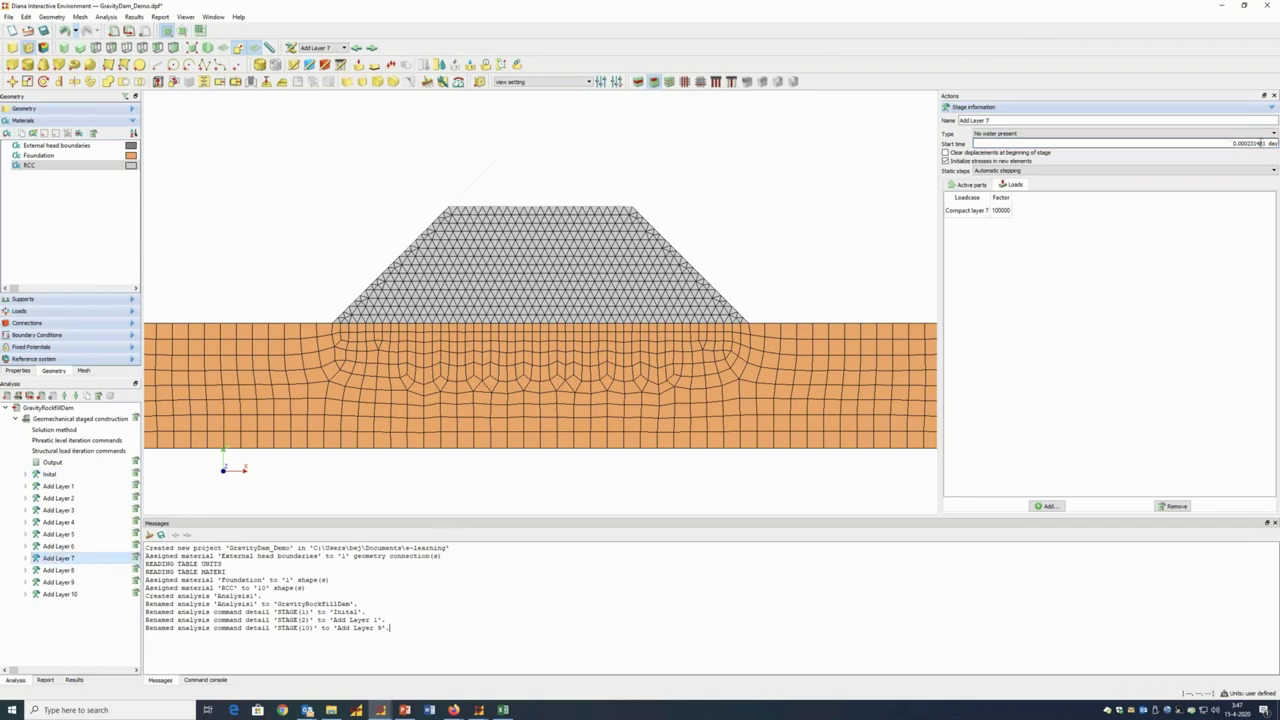
{"action": "double_click", "coordinate": [1249, 143]}
{"action": "key", "text": "BackSpace"}
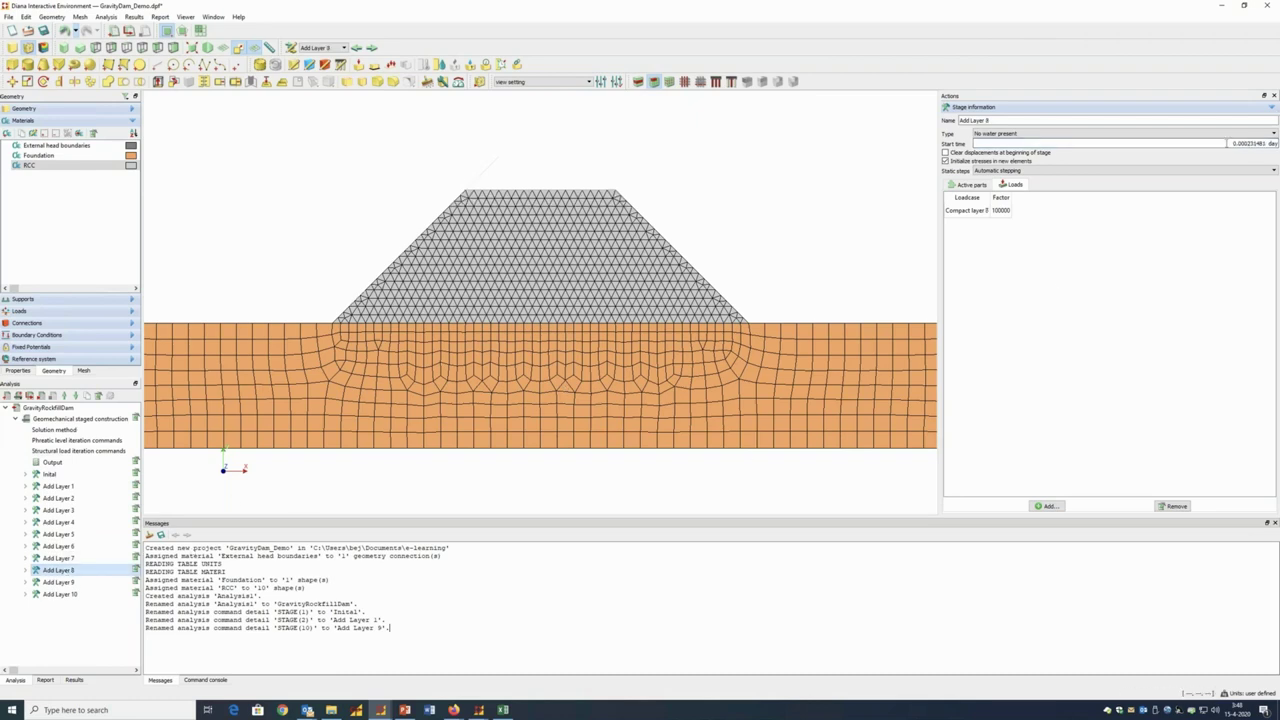
Enter day start times for Add Layer 8, 9 and 10, ending at 200 days
{"action": "double_click", "coordinate": [1250, 143]}
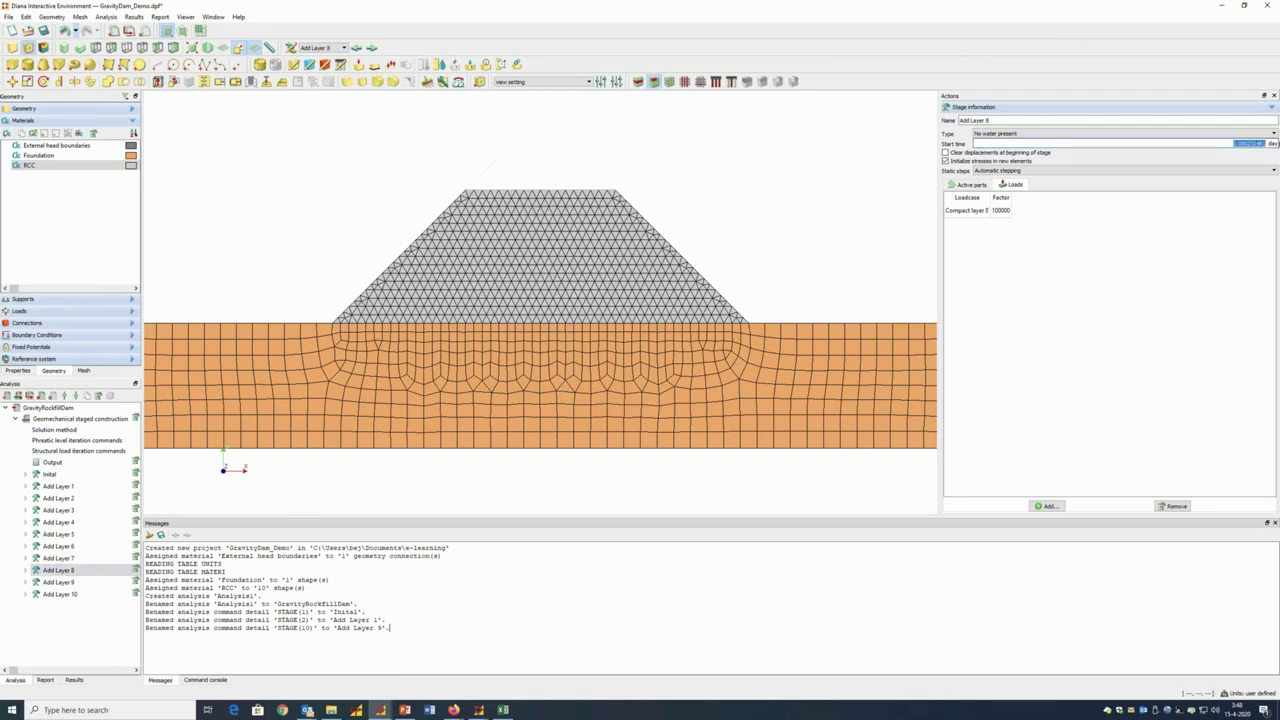
{"action": "type", "text": "10"}
{"action": "left_click", "coordinate": [58, 582]}
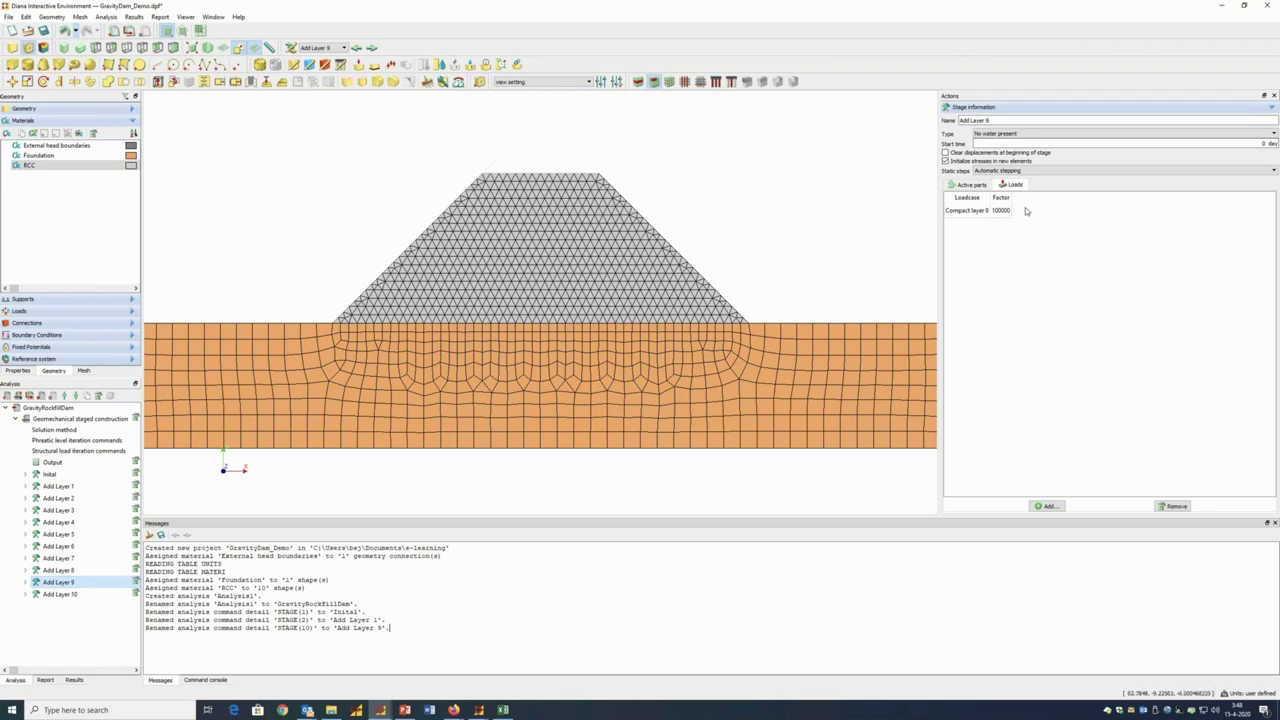
{"action": "double_click", "coordinate": [1262, 143]}
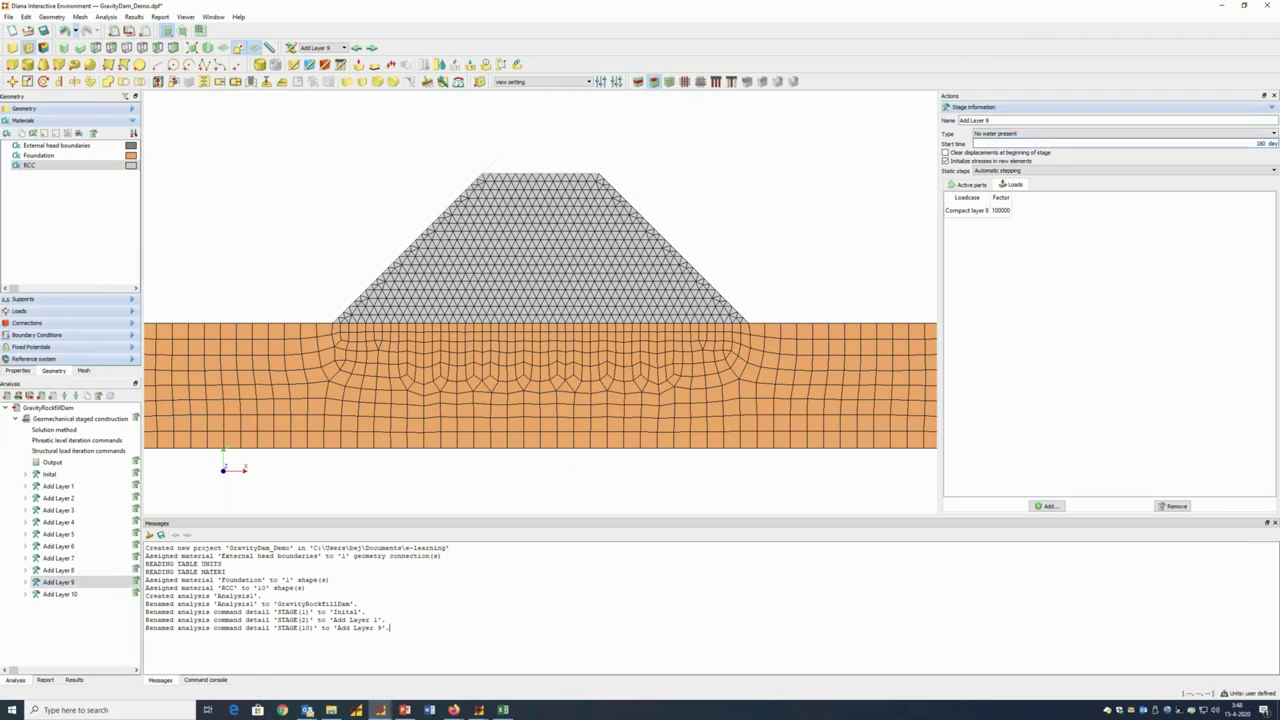
{"action": "left_click", "coordinate": [76, 595]}
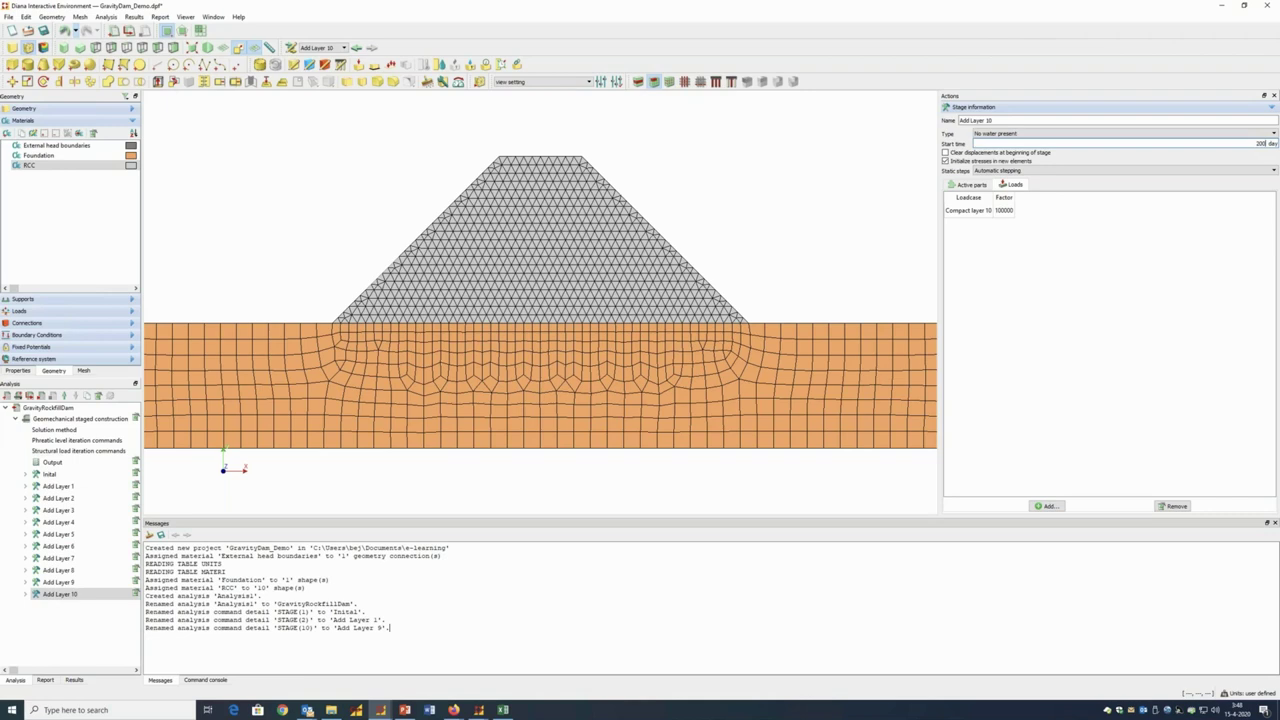
{"action": "double_click", "coordinate": [960, 18]}
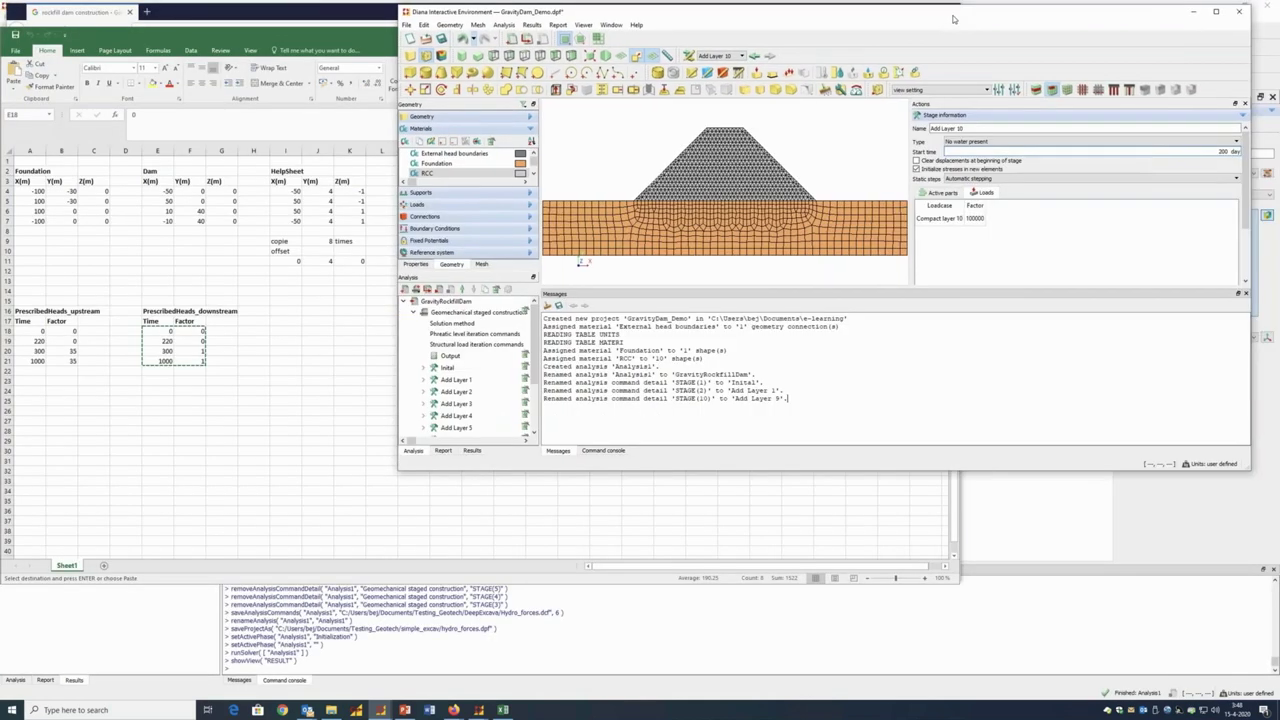
{"action": "left_click", "coordinate": [1216, 10]}
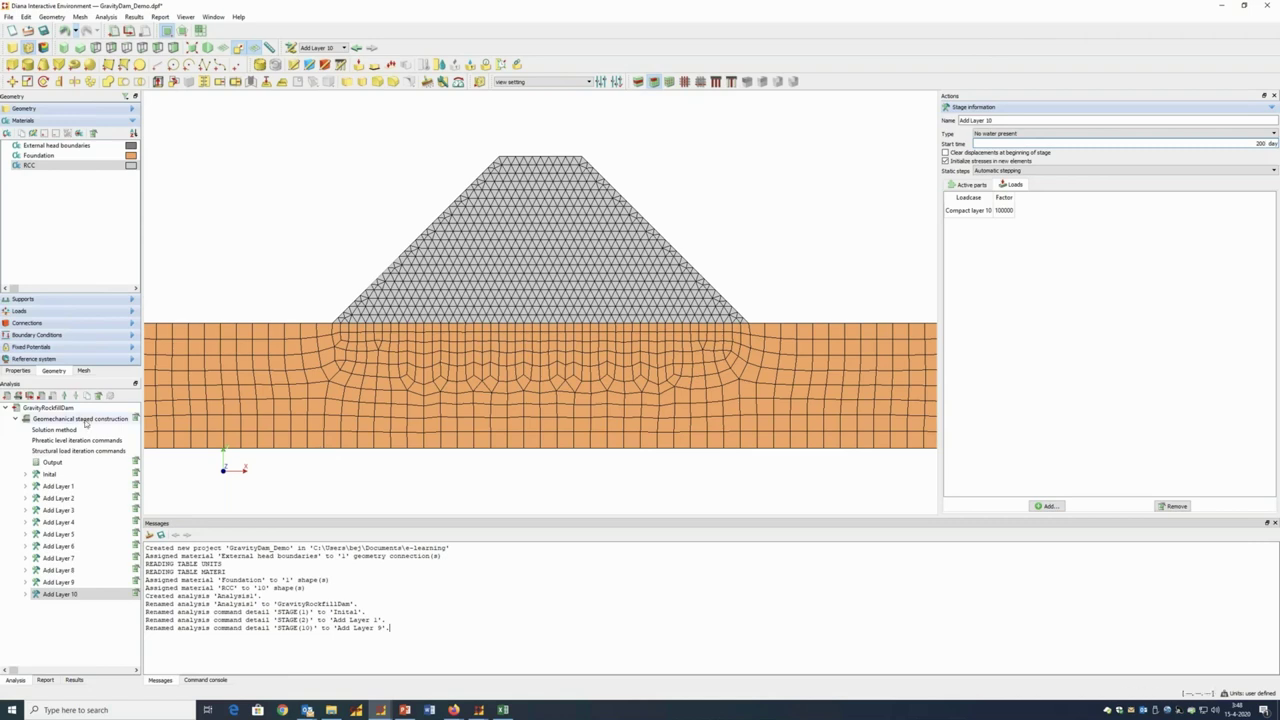
Add a new stage after Add Layer 10 under Geomechanical staged construction, named 'Impounding'
{"action": "right_click", "coordinate": [88, 423]}
{"action": "mouse_move", "coordinate": [113, 427]}
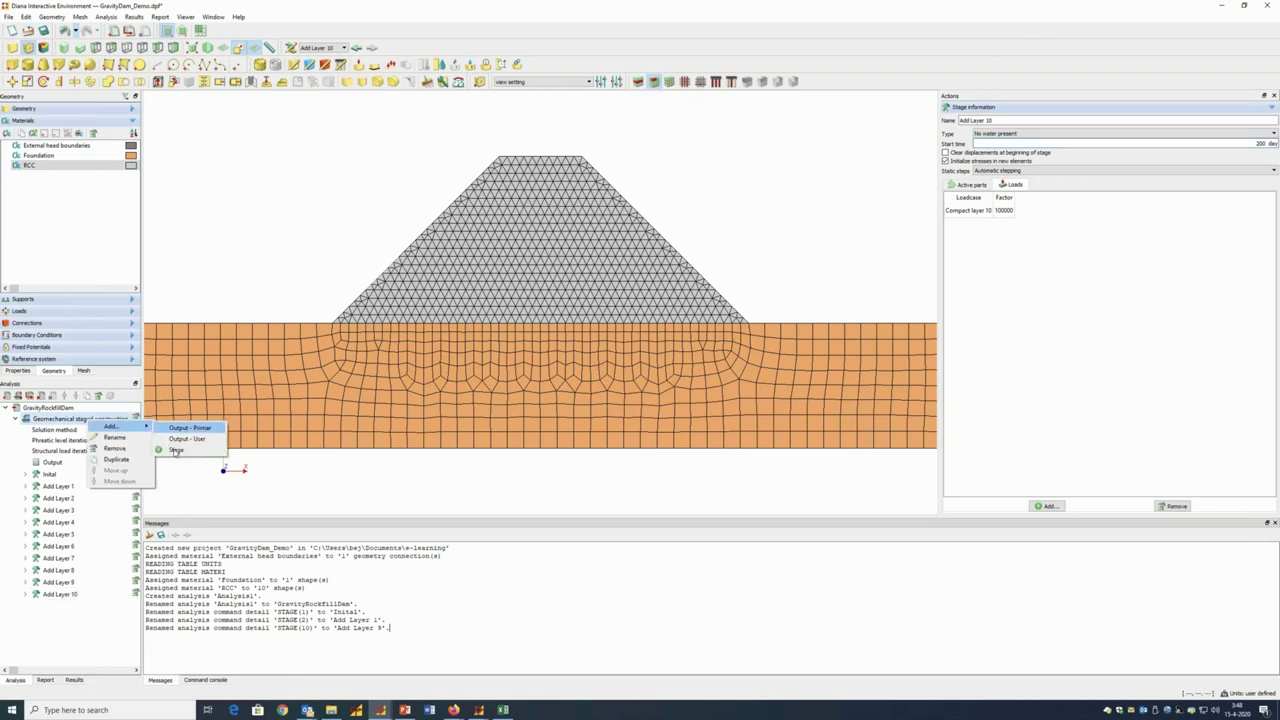
{"action": "left_click", "coordinate": [176, 451]}
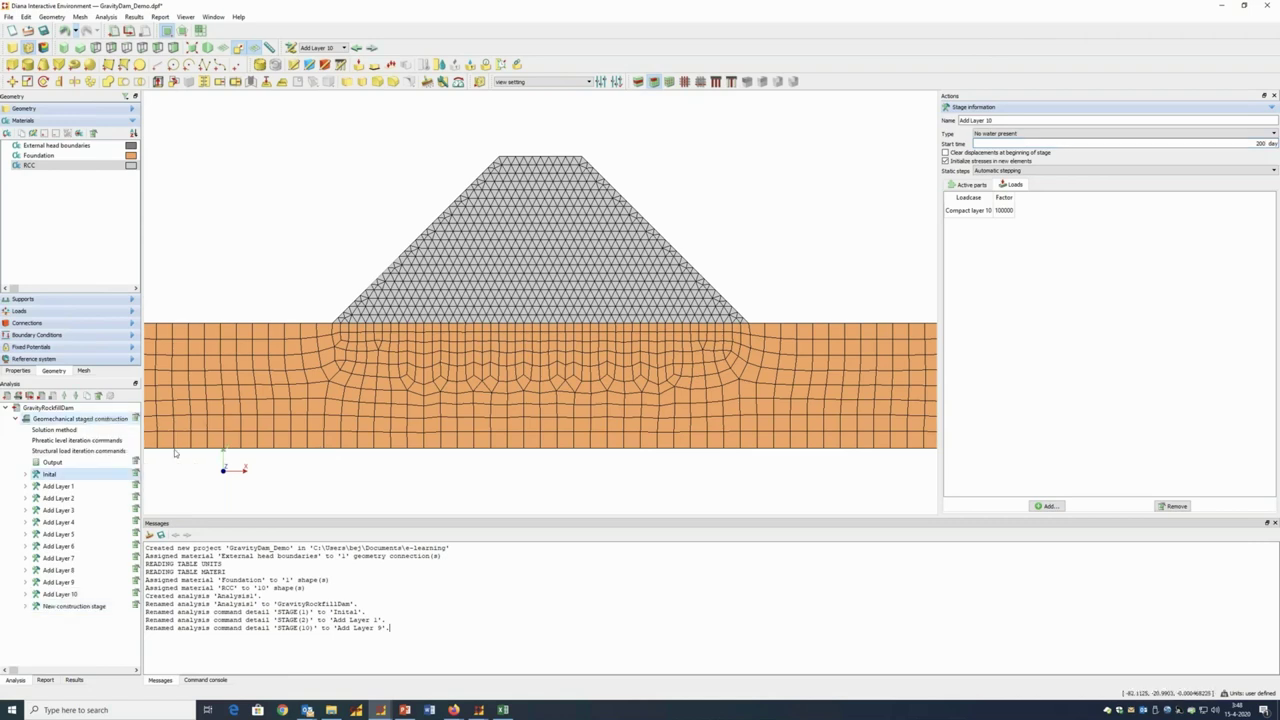
{"action": "left_click", "coordinate": [79, 607]}
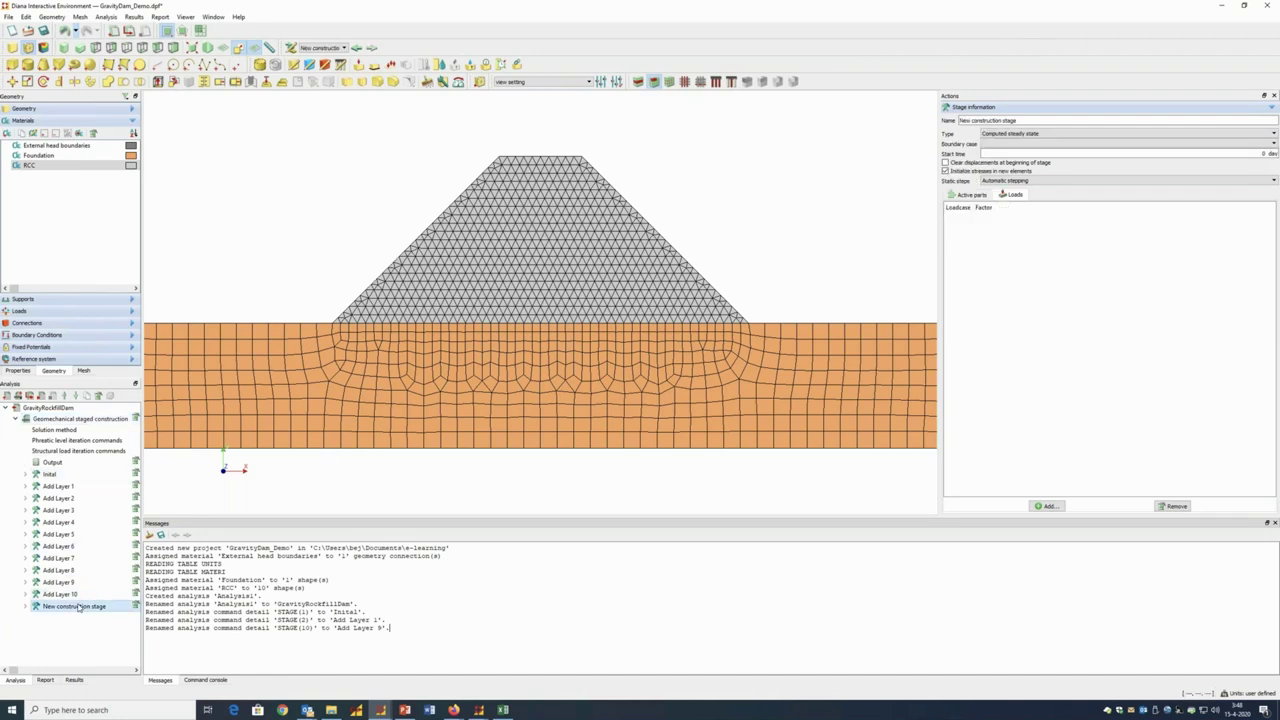
{"action": "left_click", "coordinate": [79, 607]}
{"action": "type", "text": "Imp"}
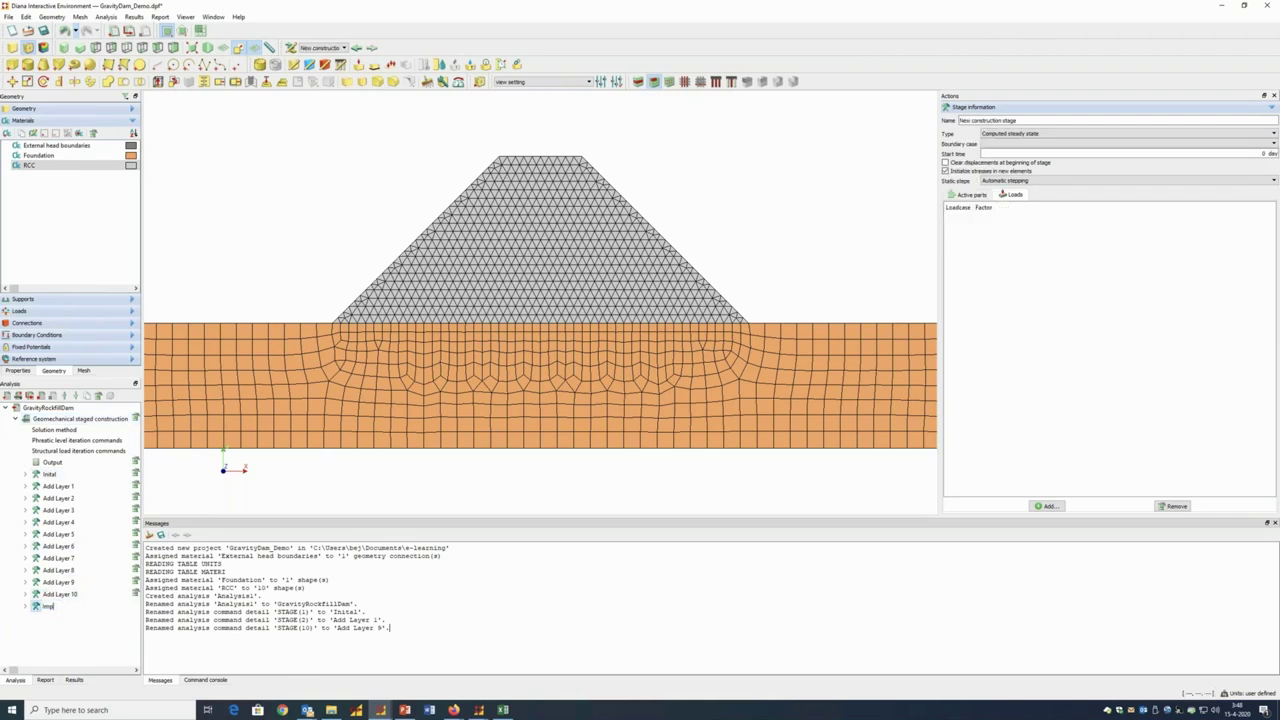
{"action": "type", "text": "ounding"}
{"action": "key", "text": "Return"}
Set the Impounding stage type to Computed transient with Initial as its boundary case
{"action": "left_click", "coordinate": [1020, 133]}
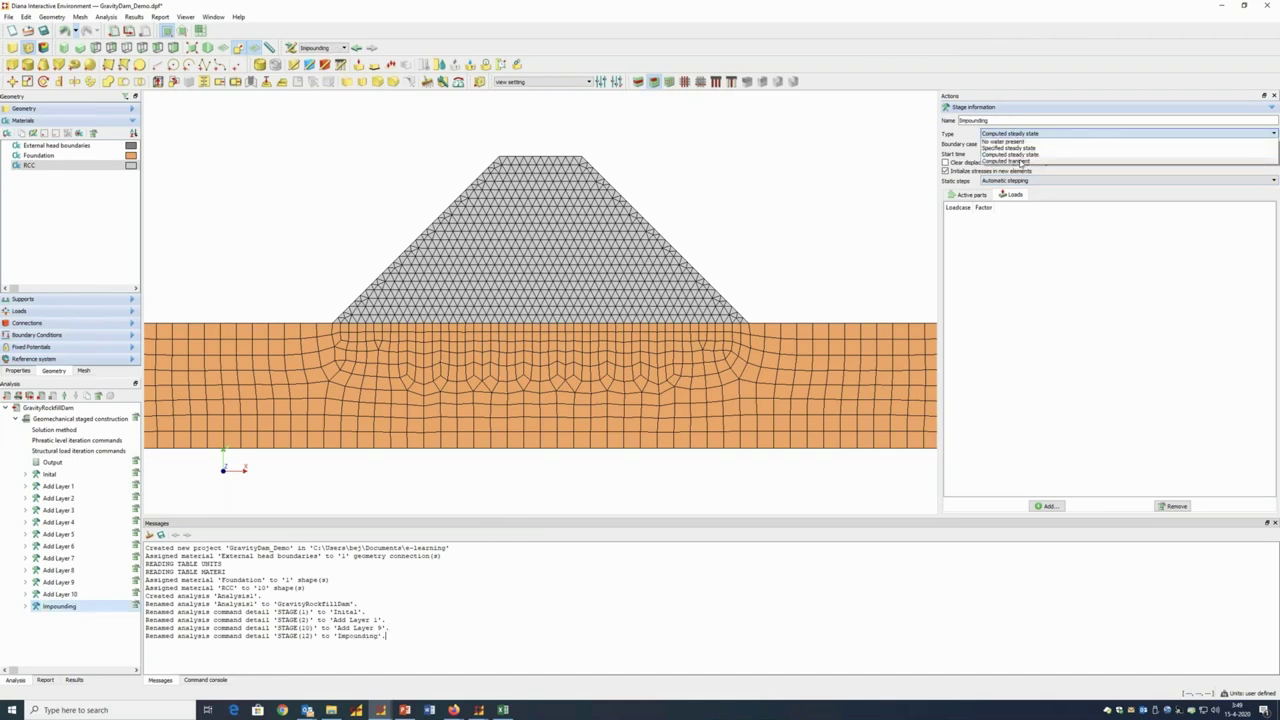
{"action": "left_click", "coordinate": [1019, 161]}
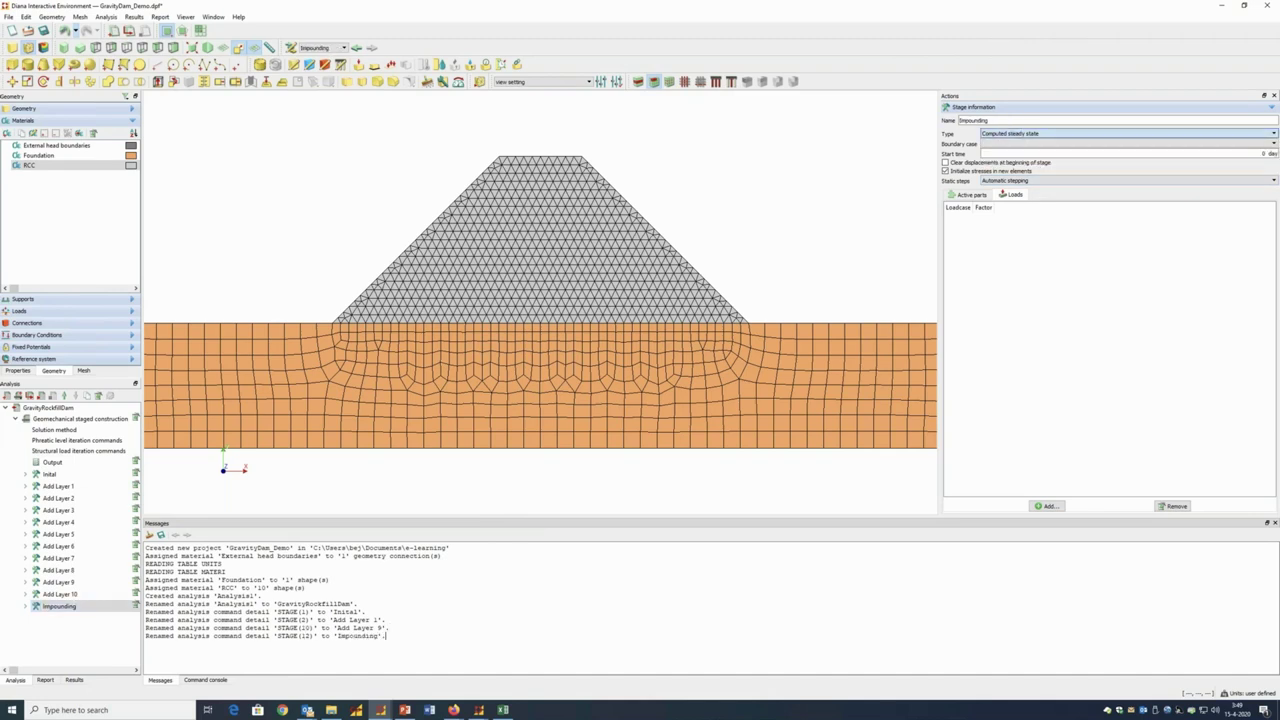
{"action": "left_click", "coordinate": [1037, 145]}
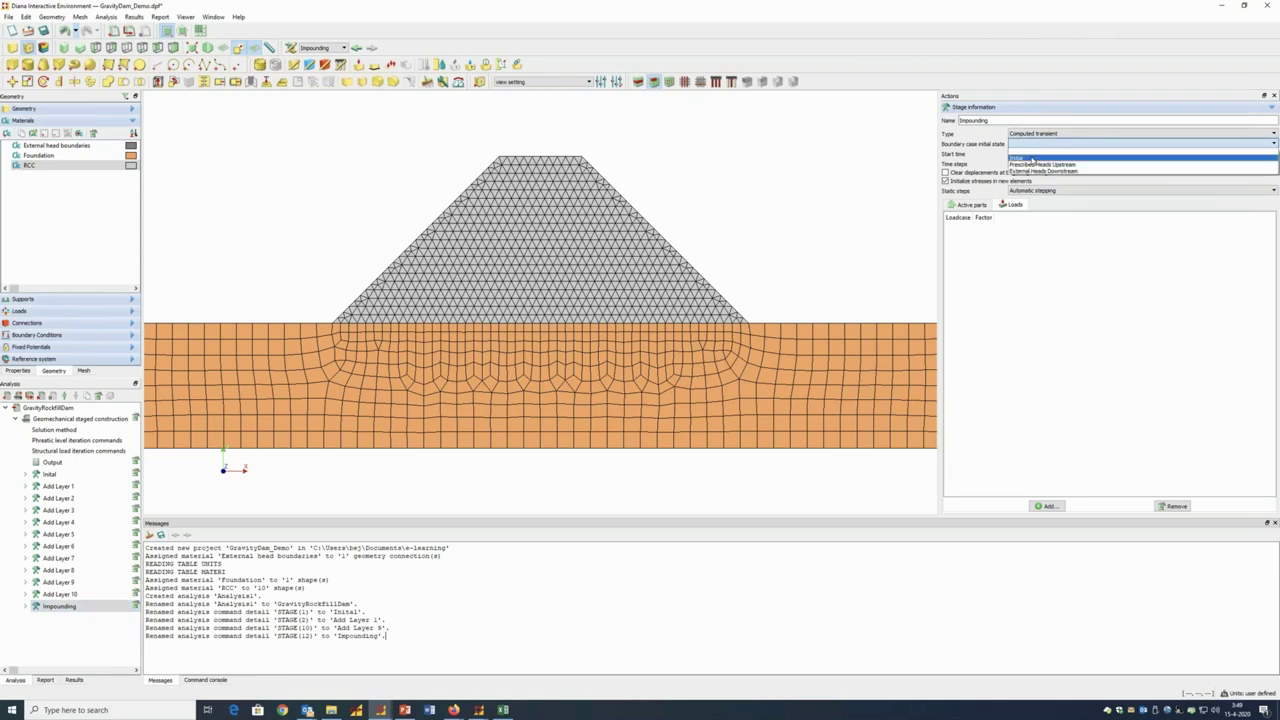
{"action": "left_click", "coordinate": [1032, 158]}
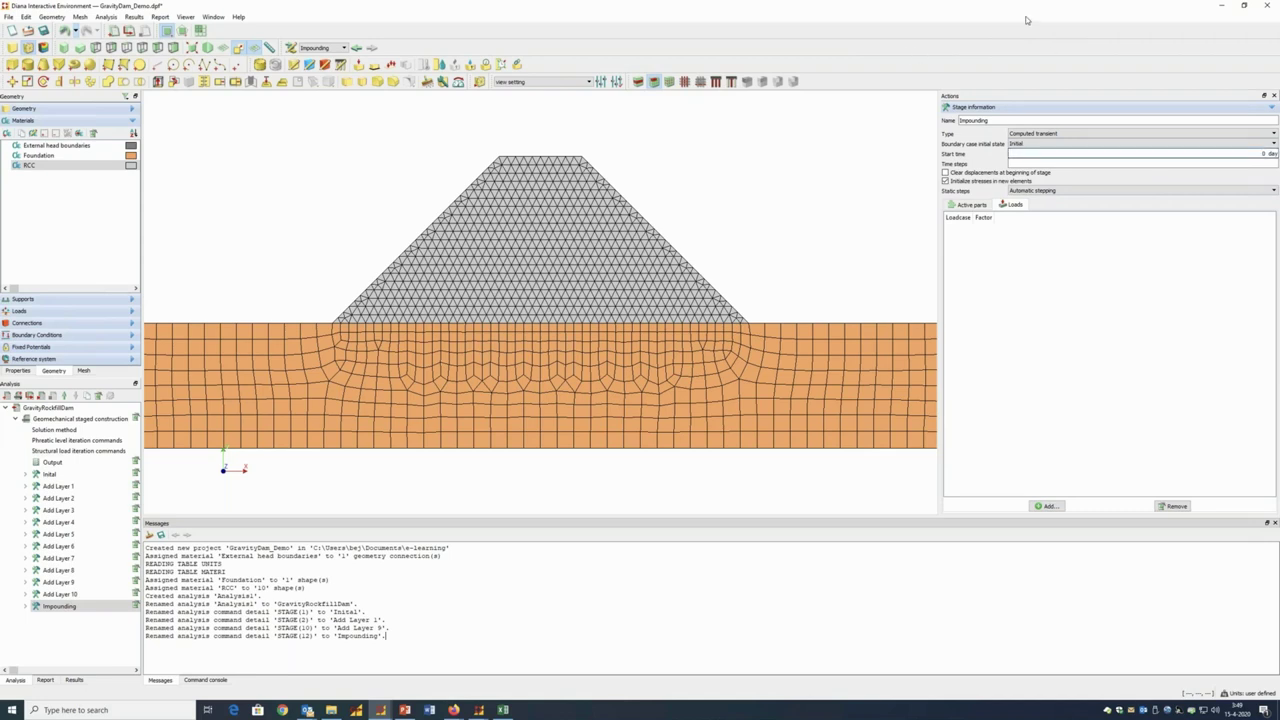
Give Impounding a start time of 220 days and time steps 20(10)
{"action": "left_click_drag", "start_coordinate": [1105, 6], "coordinate": [1128, 23]}
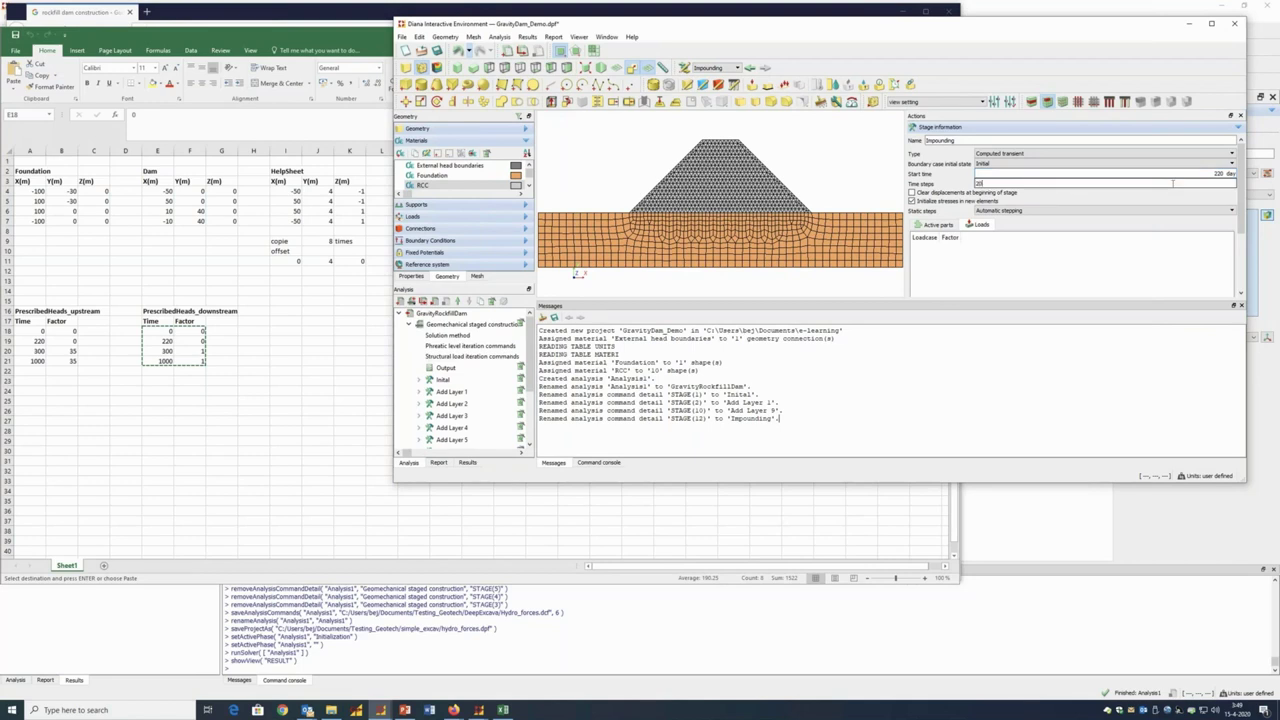
{"action": "type", "text": "10"}
{"action": "left_click", "coordinate": [1190, 25]}
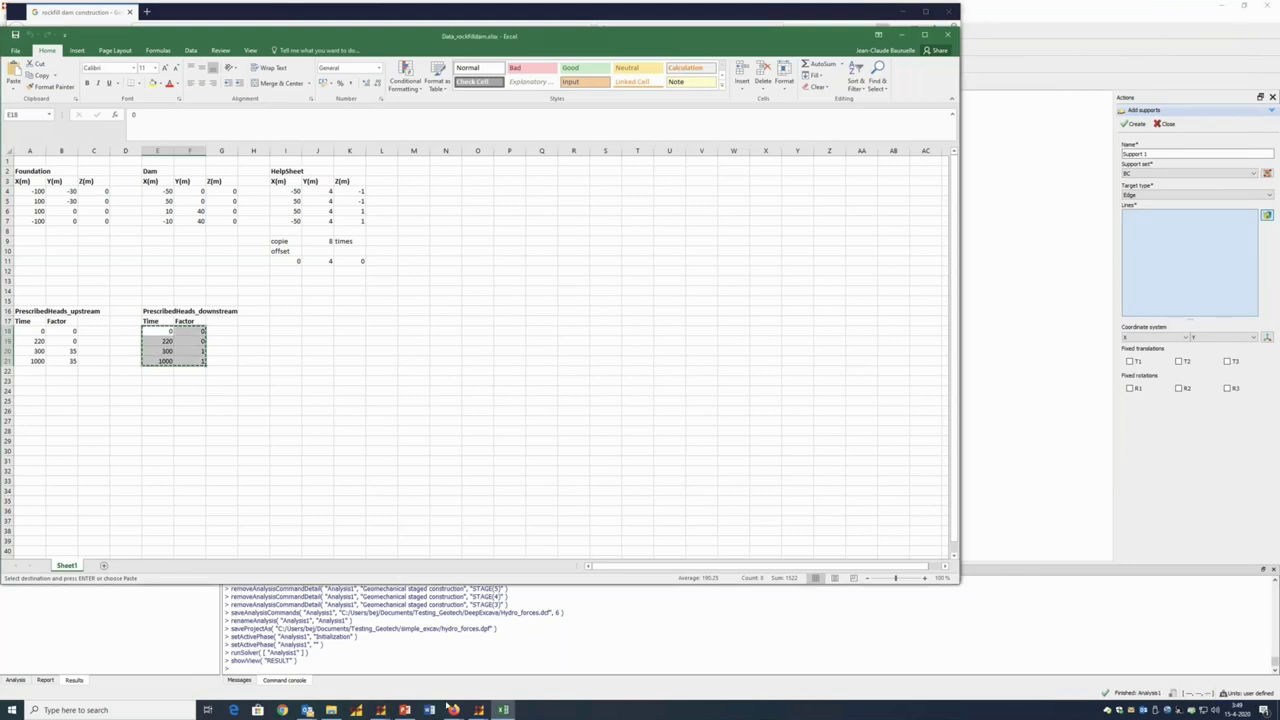
{"action": "mouse_move", "coordinate": [381, 712]}
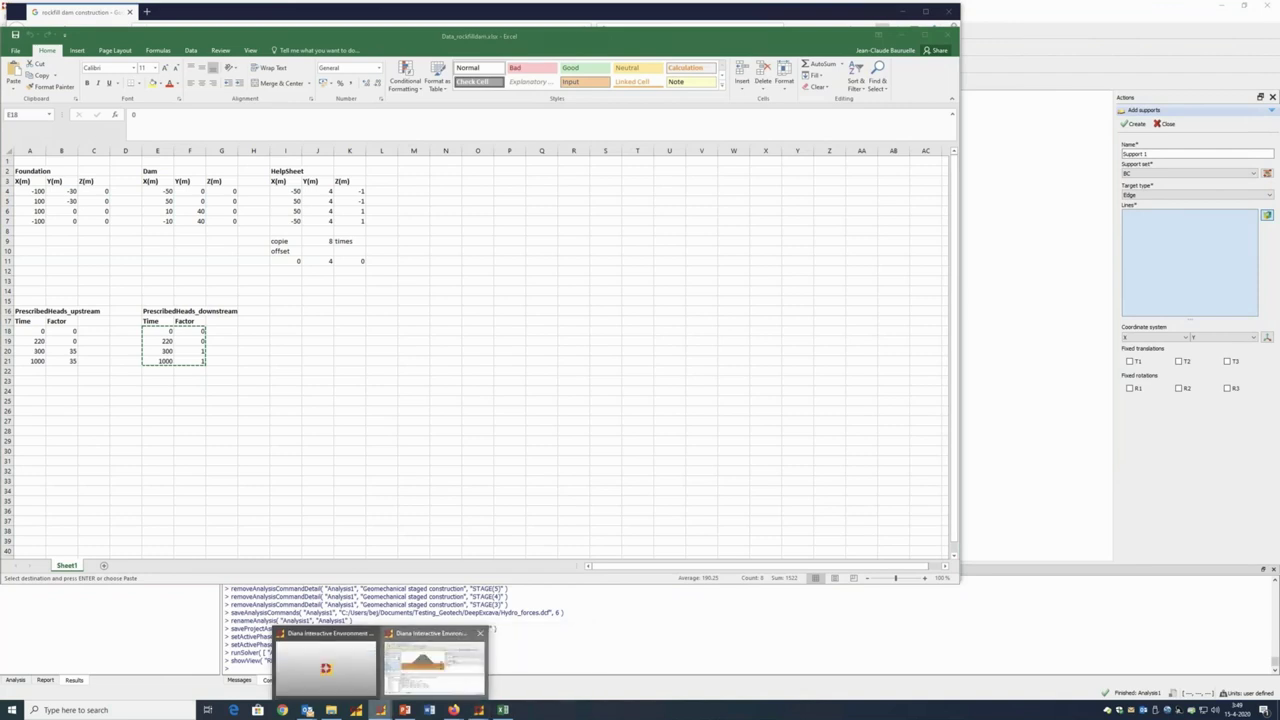
{"action": "left_click", "coordinate": [435, 665]}
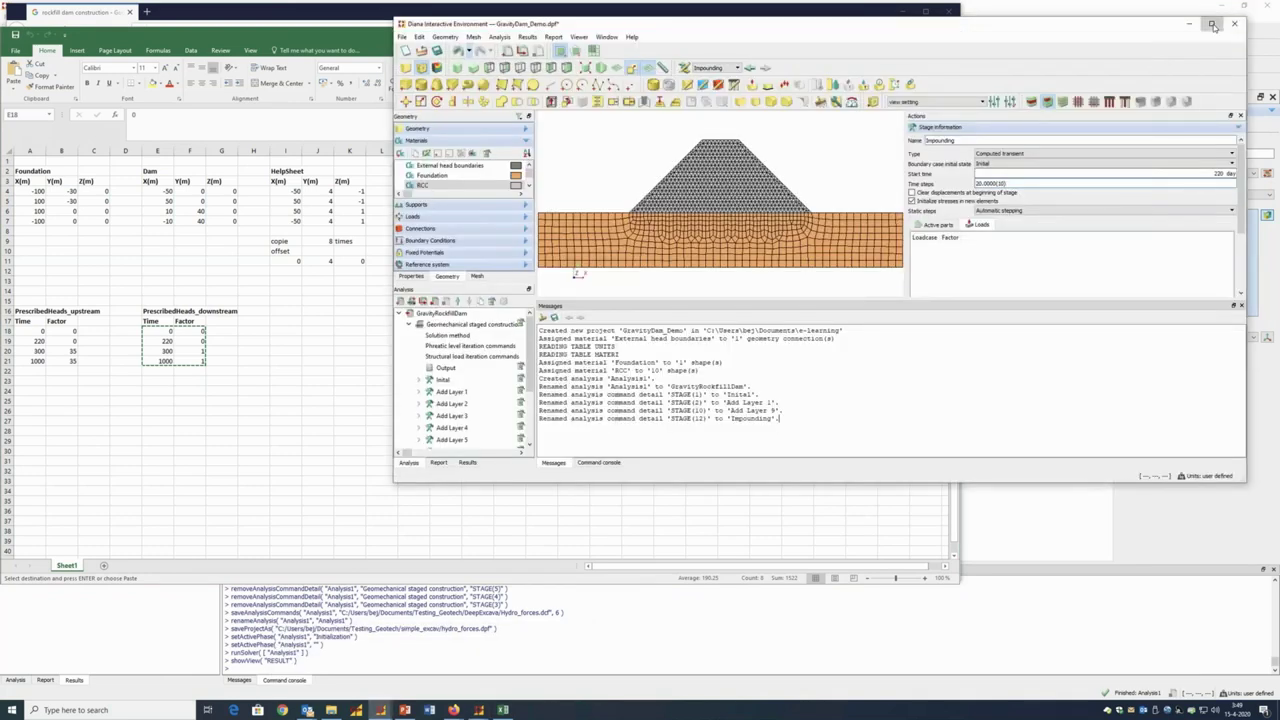
{"action": "left_click", "coordinate": [1212, 24]}
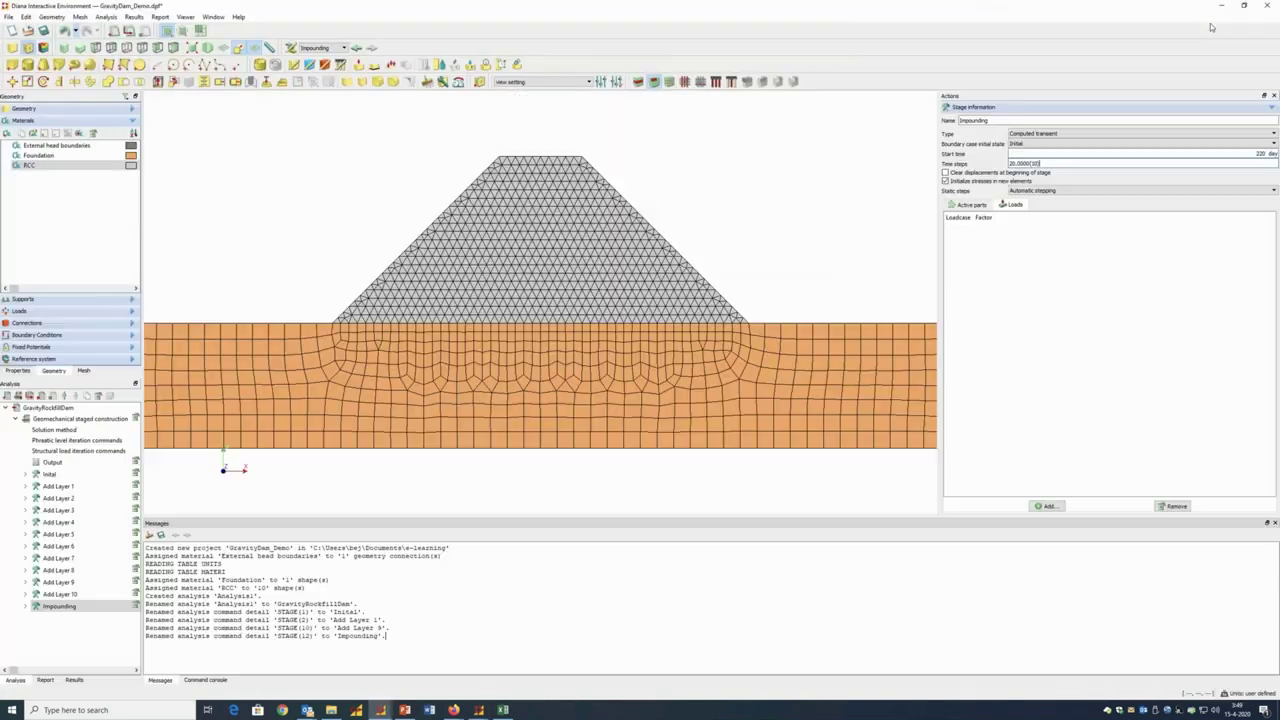
Review the Impounding stage's active parts and confirm it has no loads applied
{"action": "left_click", "coordinate": [969, 205]}
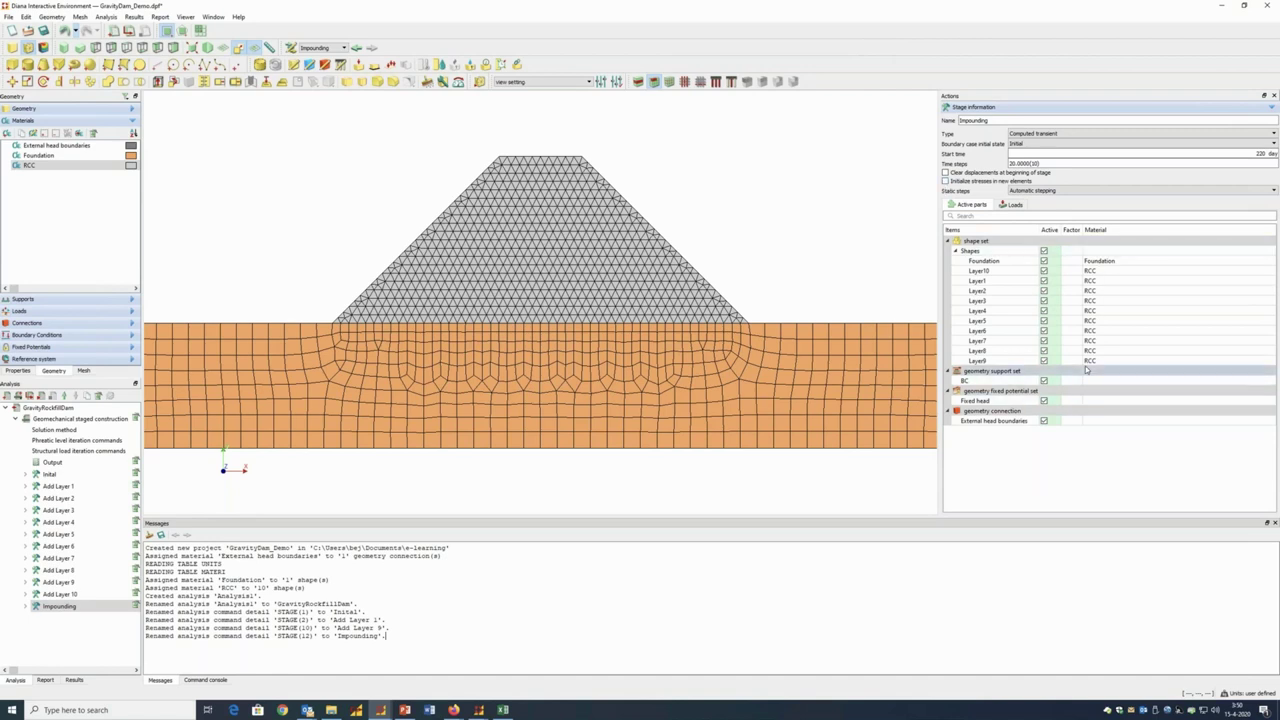
{"action": "left_click", "coordinate": [1012, 204]}
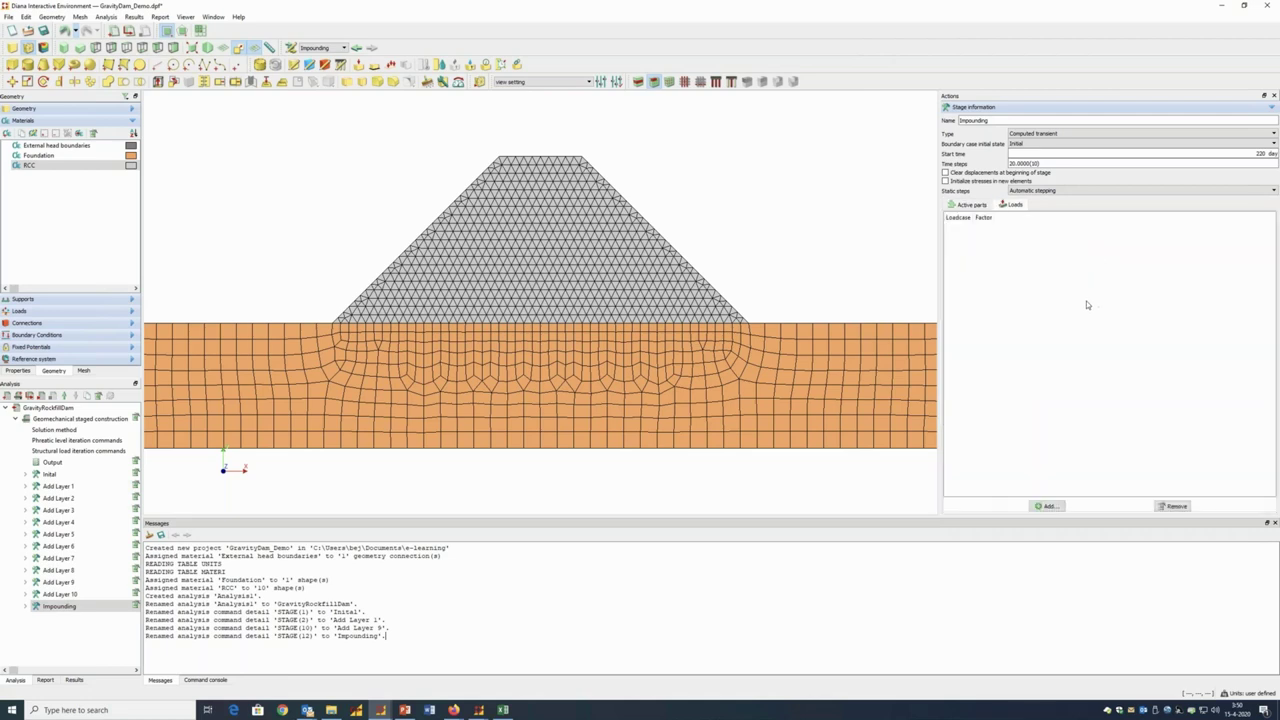
{"action": "left_click", "coordinate": [970, 206]}
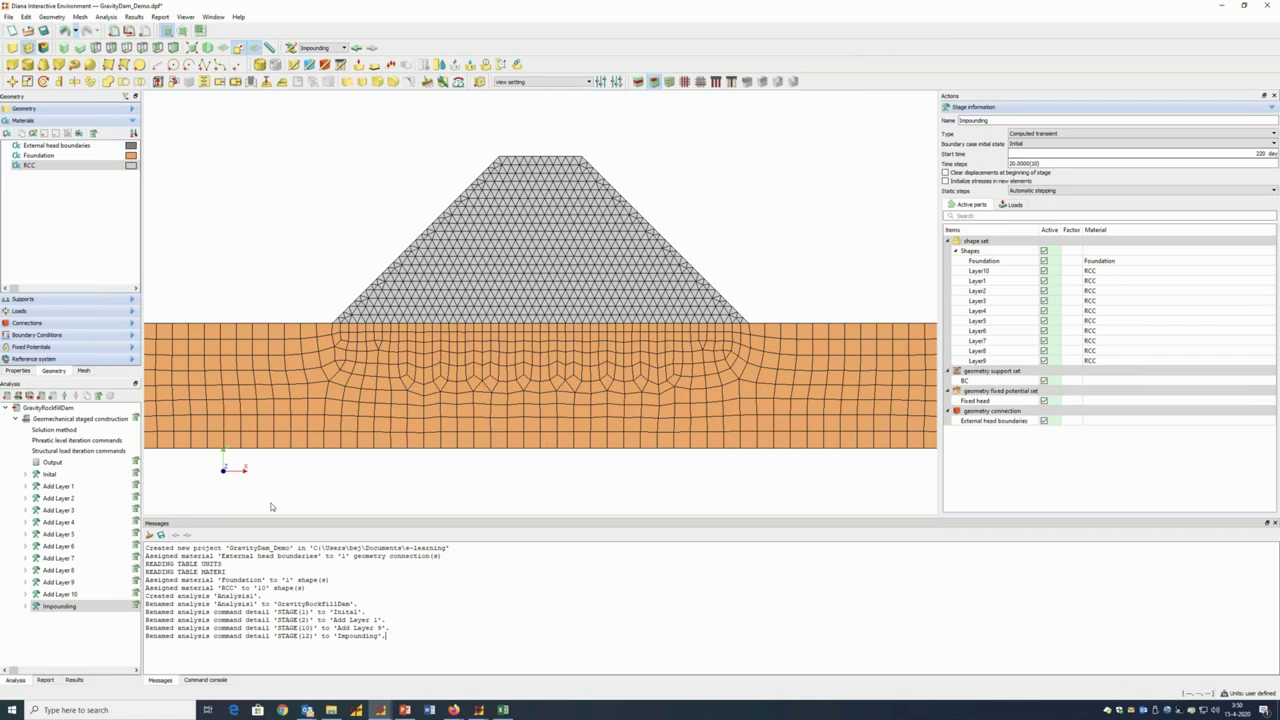
Review the Initial stage's active parts and the loads applied in Add Layer 1
{"action": "left_click", "coordinate": [52, 476]}
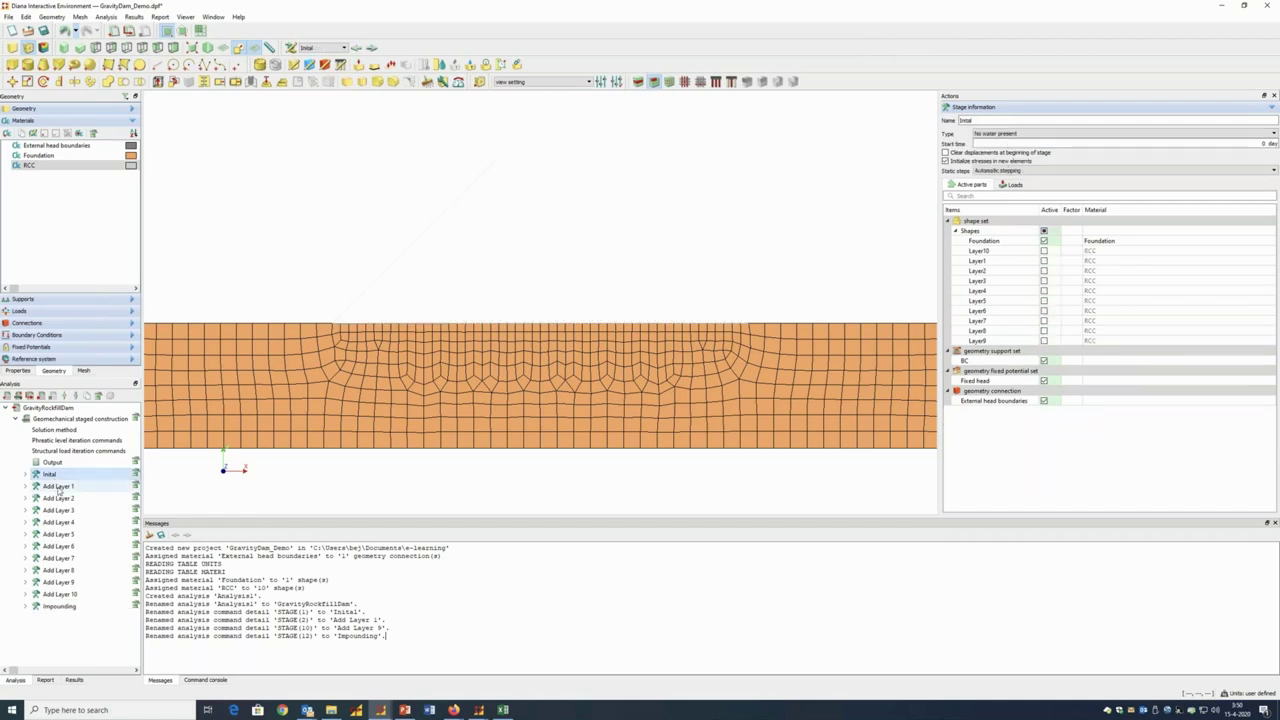
{"action": "left_click", "coordinate": [58, 487]}
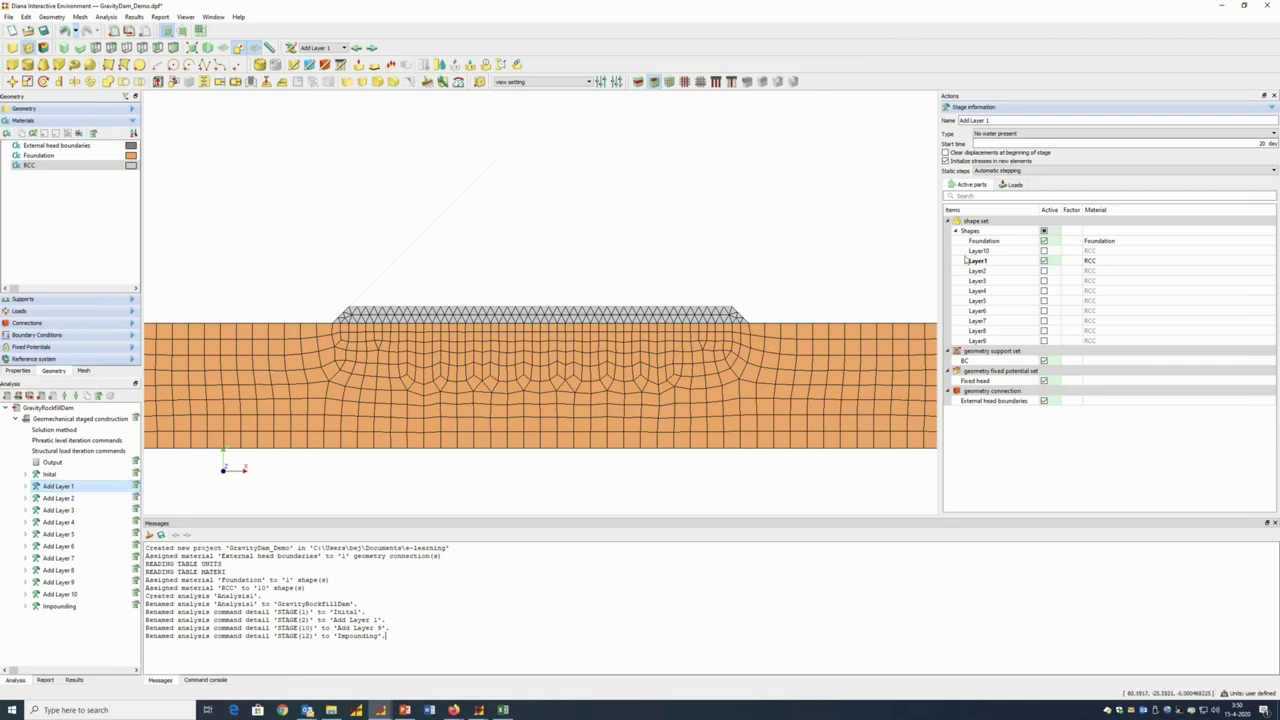
{"action": "left_click", "coordinate": [1013, 186]}
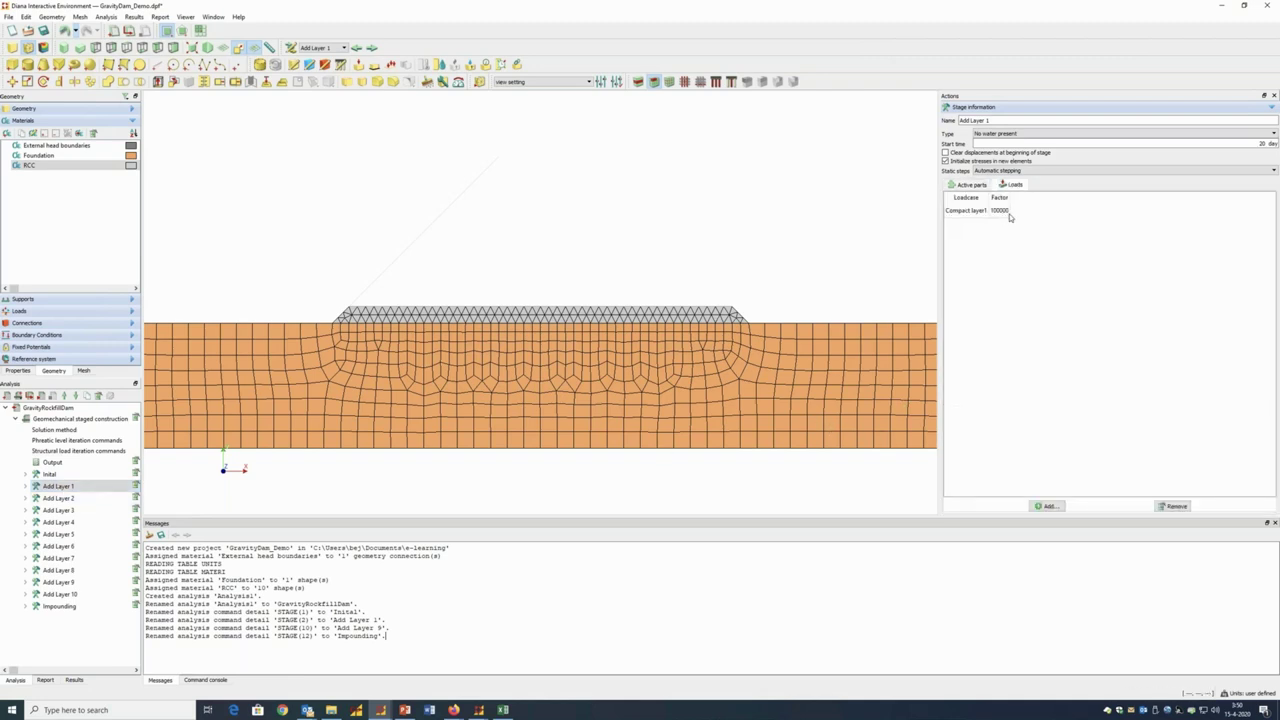
Step through stages Add Layer 2 to Add Layer 10, ending on the Impounding stage
{"action": "left_click", "coordinate": [58, 498]}
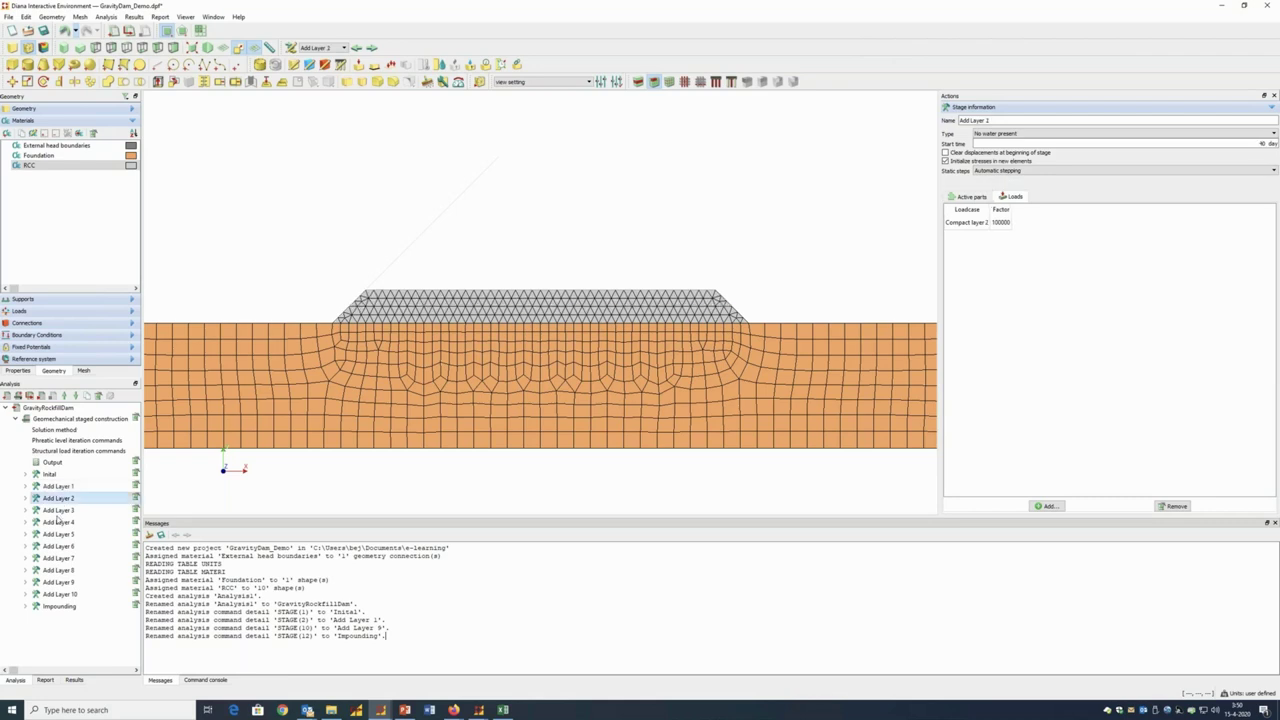
{"action": "left_click", "coordinate": [58, 510]}
{"action": "left_click", "coordinate": [58, 522]}
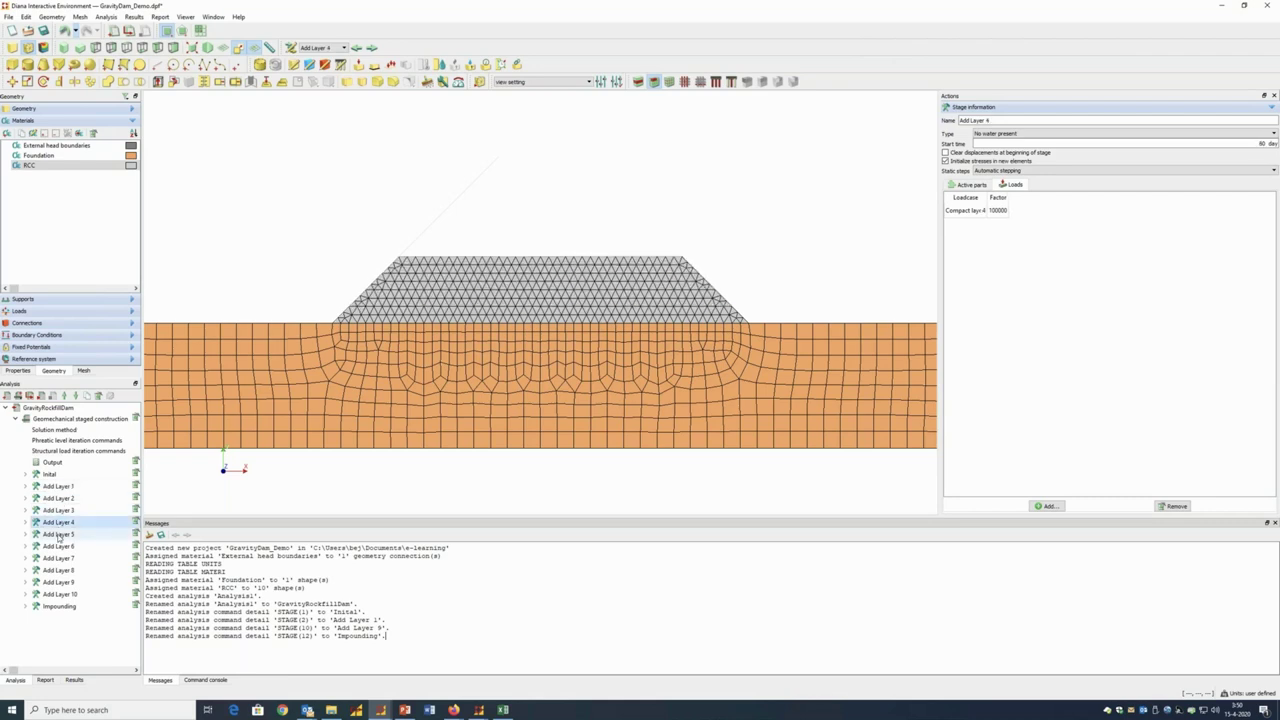
{"action": "left_click", "coordinate": [58, 534]}
{"action": "left_click", "coordinate": [58, 546]}
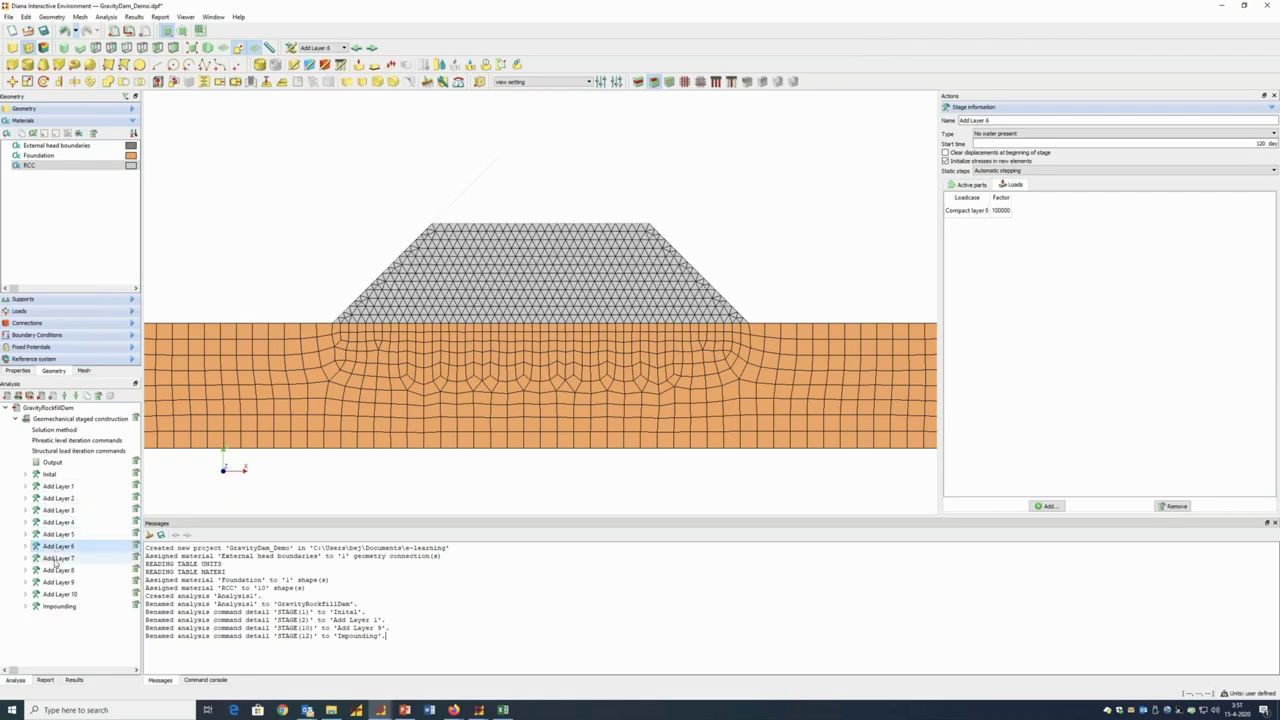
{"action": "left_click", "coordinate": [58, 558]}
{"action": "left_click", "coordinate": [58, 570]}
{"action": "left_click", "coordinate": [58, 582]}
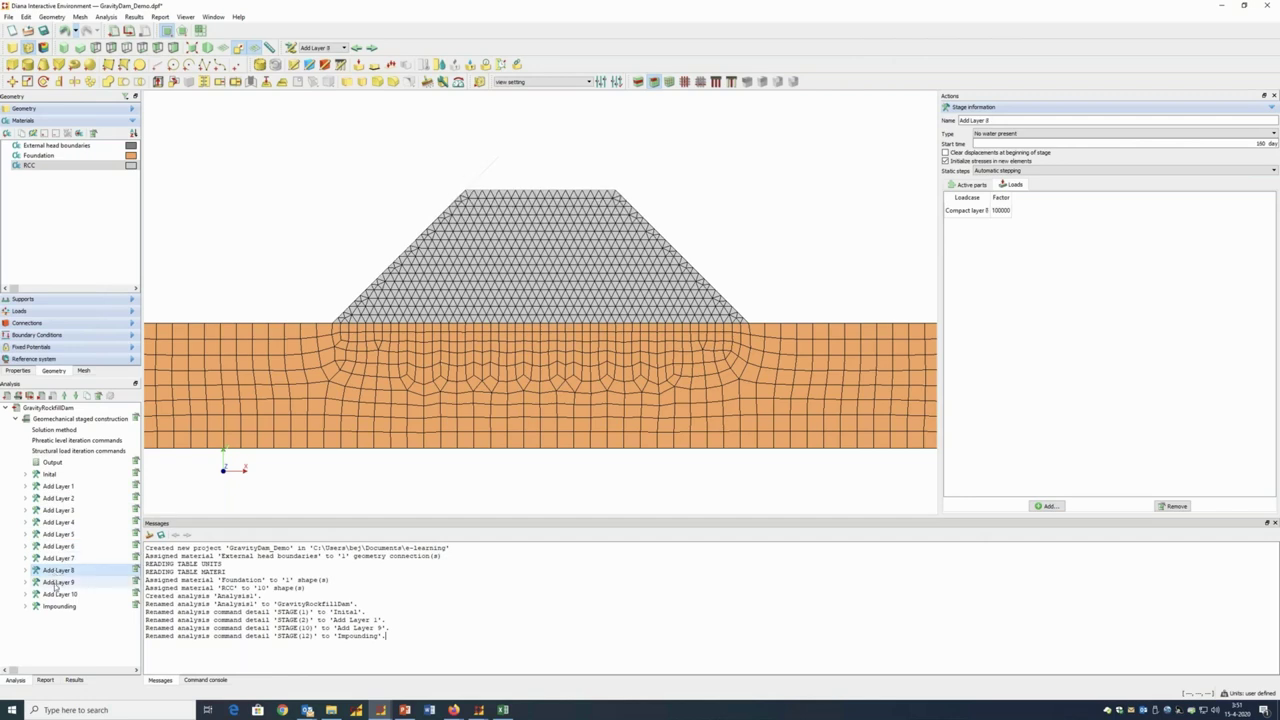
{"action": "left_click", "coordinate": [57, 594]}
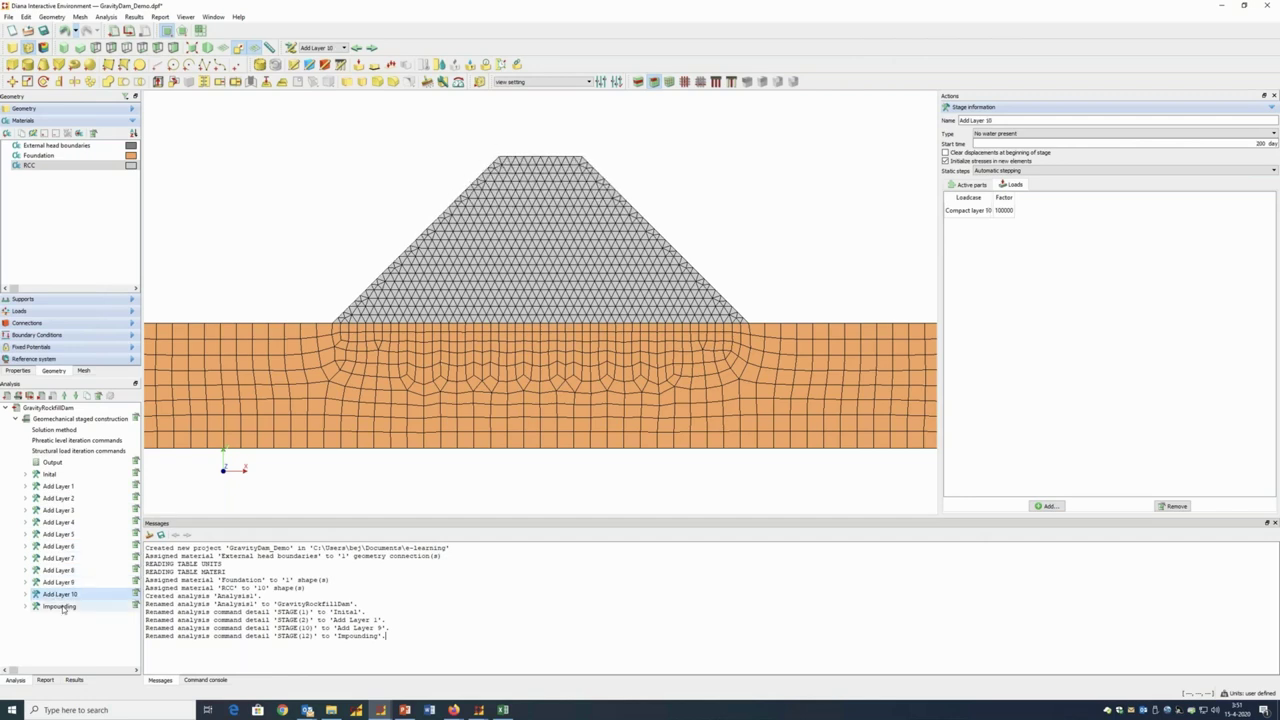
{"action": "left_click", "coordinate": [61, 607]}
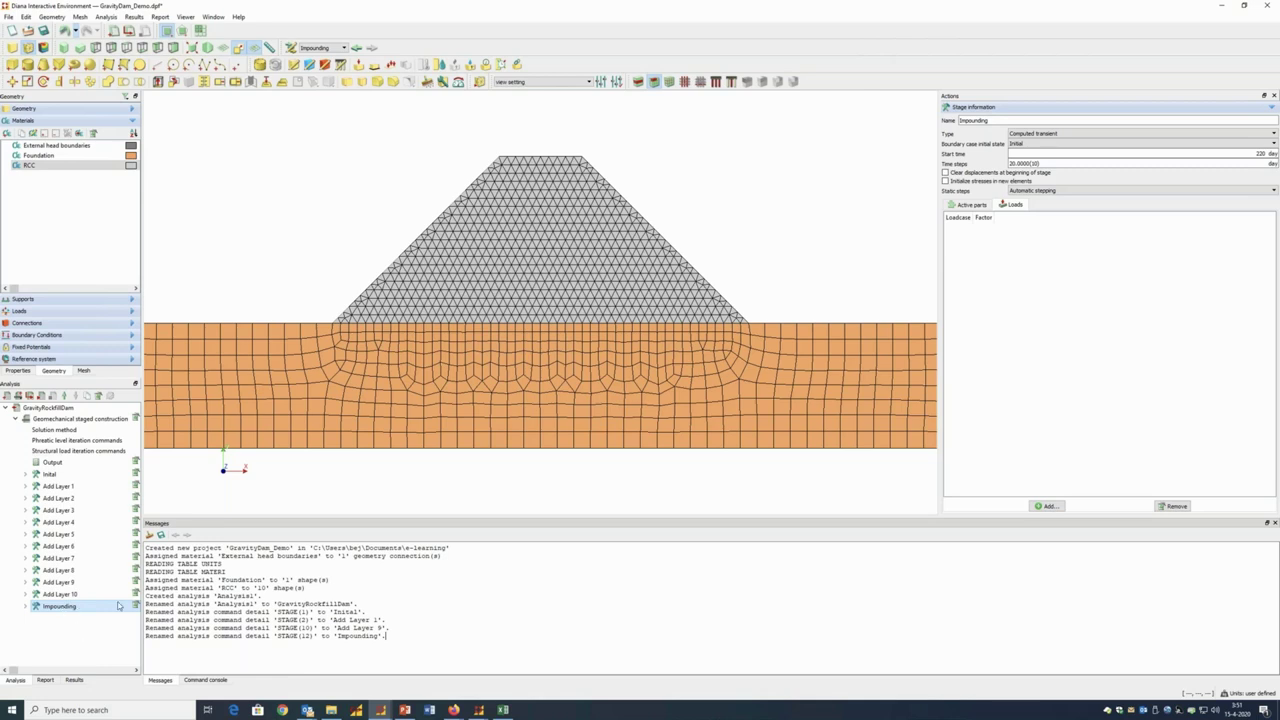
Minimize DIANA to reveal Excel, then restore the Gravity Rockfill Dam project window
{"action": "left_click", "coordinate": [1221, 8]}
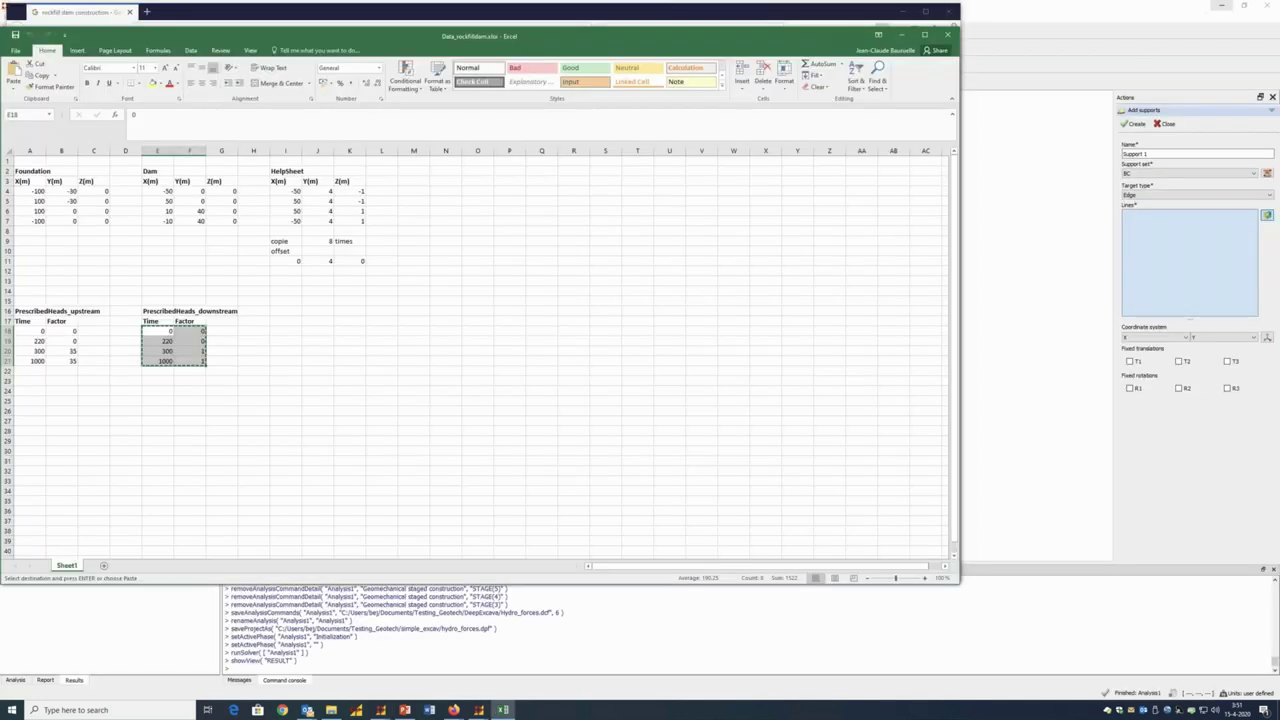
{"action": "mouse_move", "coordinate": [384, 712]}
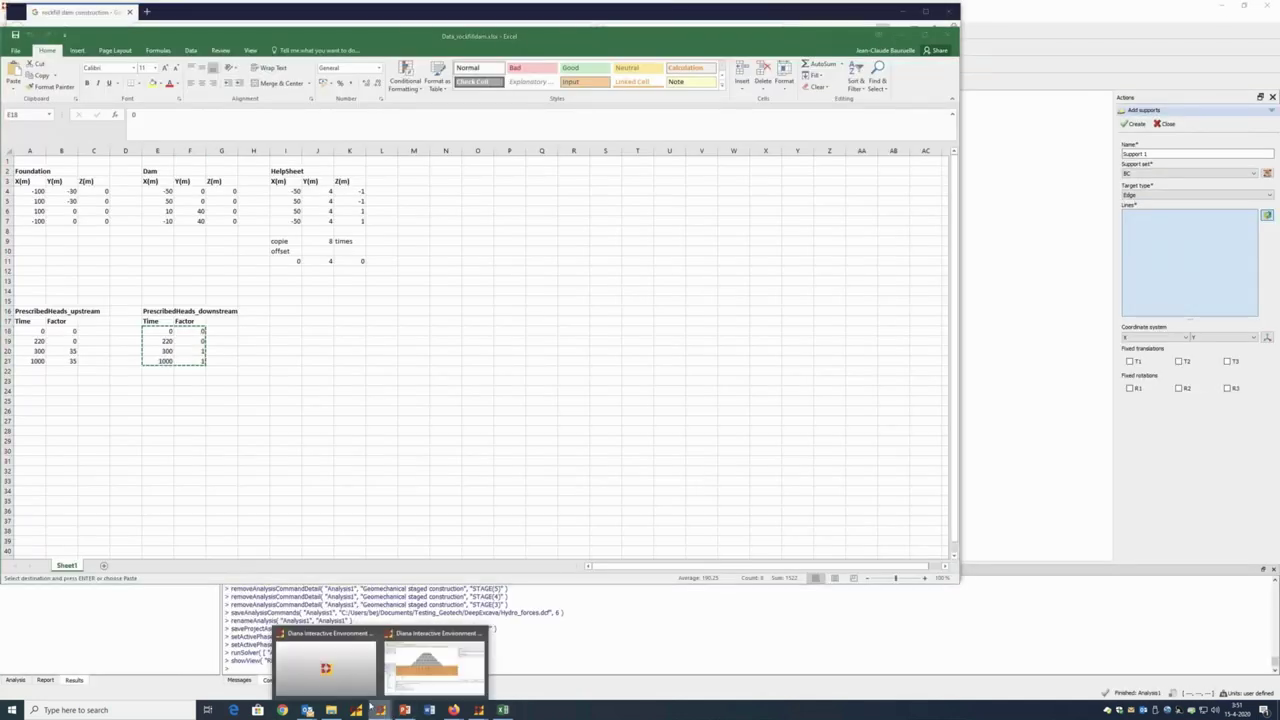
{"action": "left_click", "coordinate": [337, 680]}
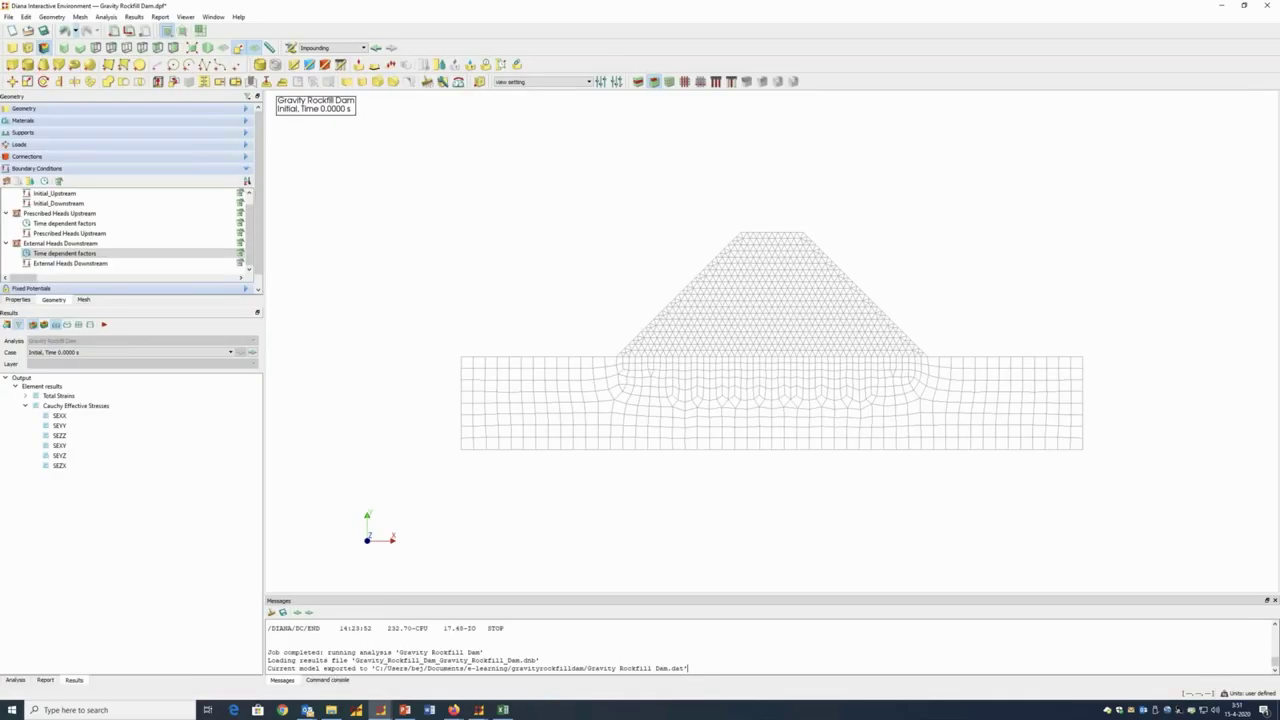
Plot Cauchy Effective Stresses SEYY contours for the Initial stage from the Results tree
{"action": "left_click", "coordinate": [15, 680]}
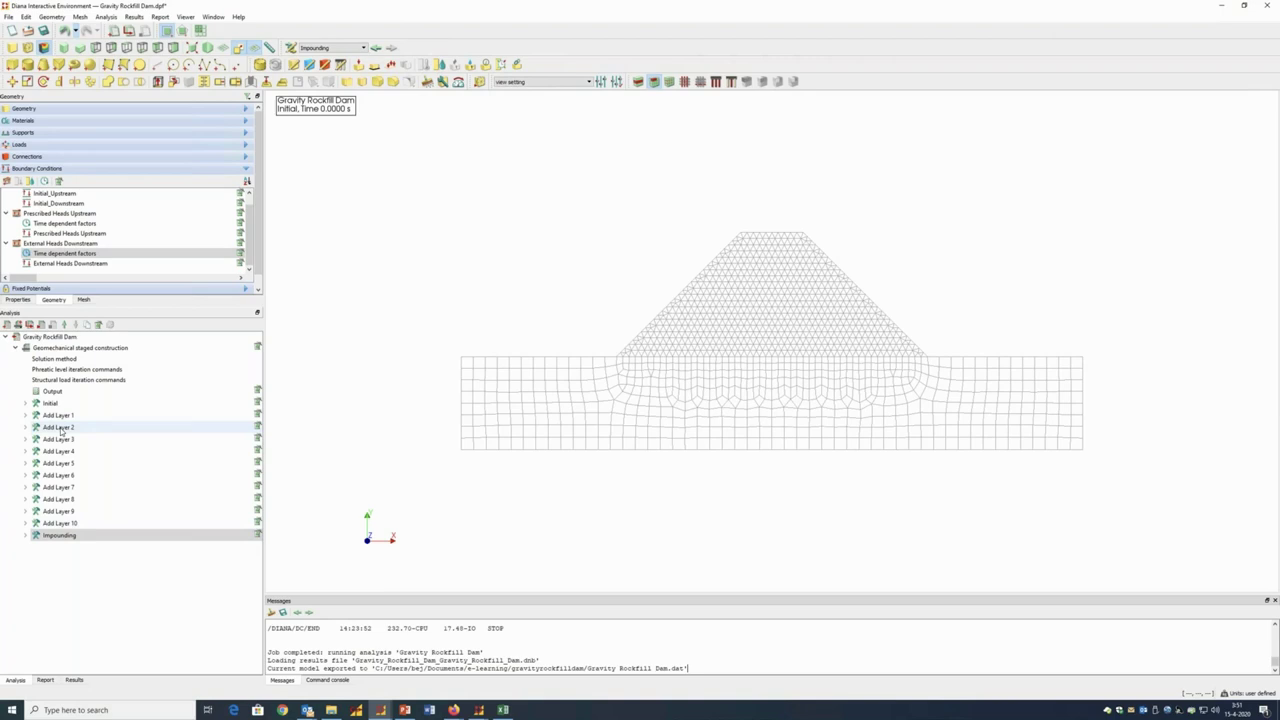
{"action": "left_click", "coordinate": [74, 680]}
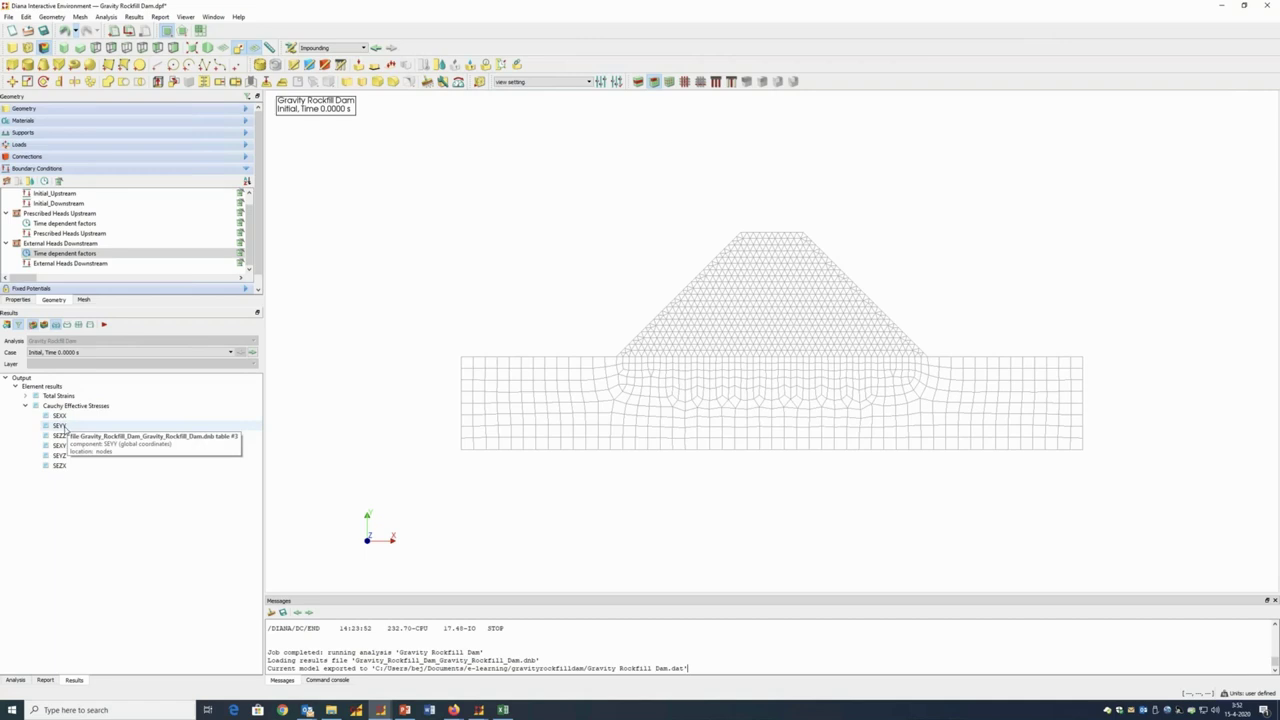
{"action": "left_click", "coordinate": [60, 426]}
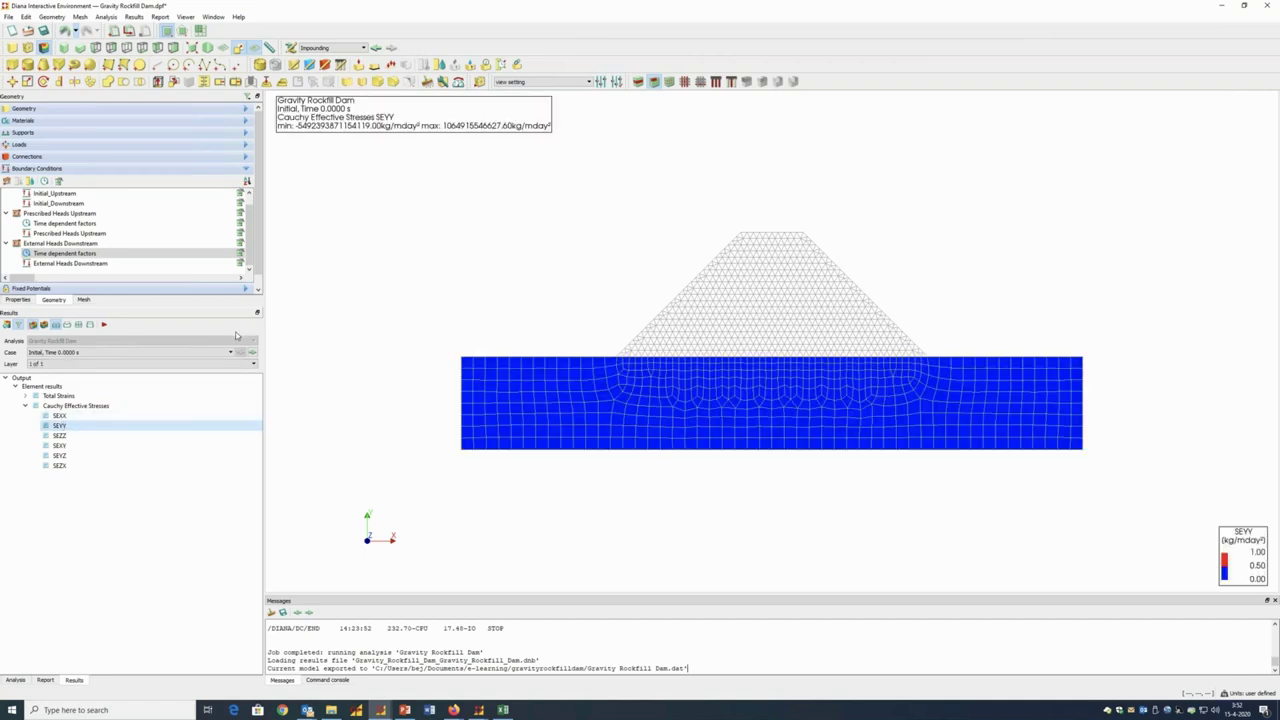
Auto-scale the contour colour limits to displayed results and use 8 contour levels
{"action": "left_click", "coordinate": [653, 82]}
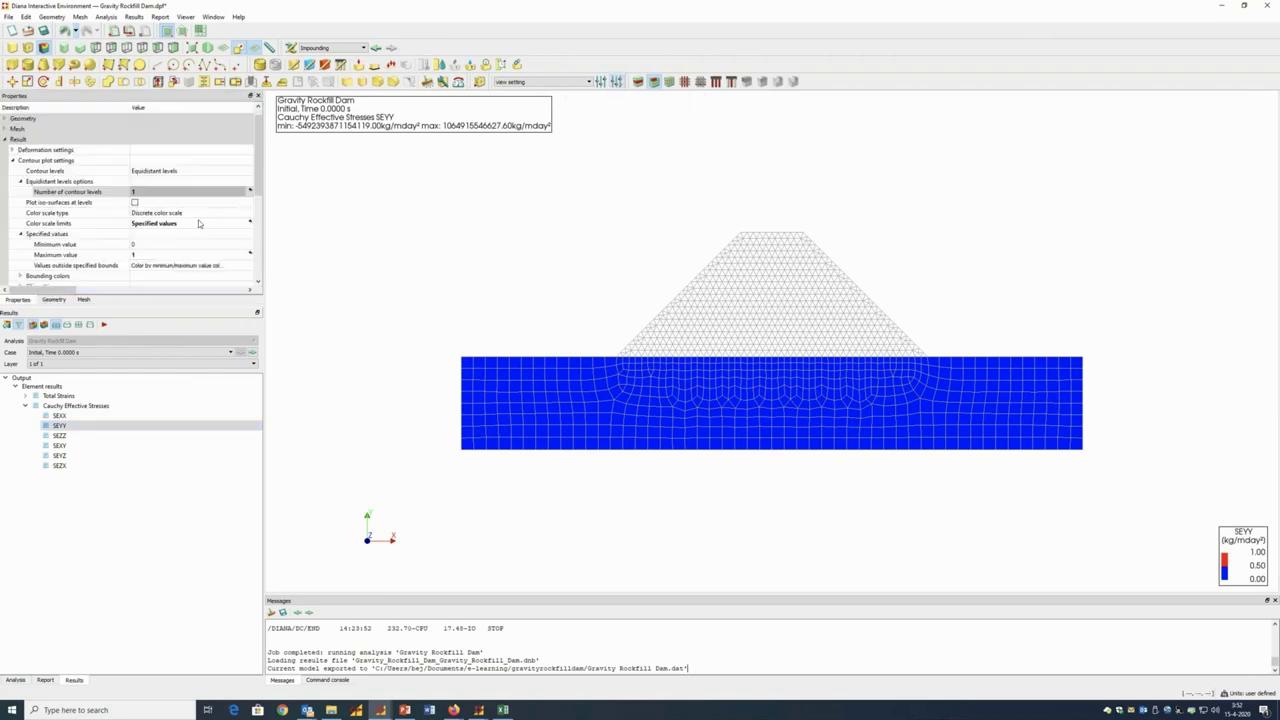
{"action": "left_click", "coordinate": [180, 226]}
{"action": "left_click", "coordinate": [180, 225]}
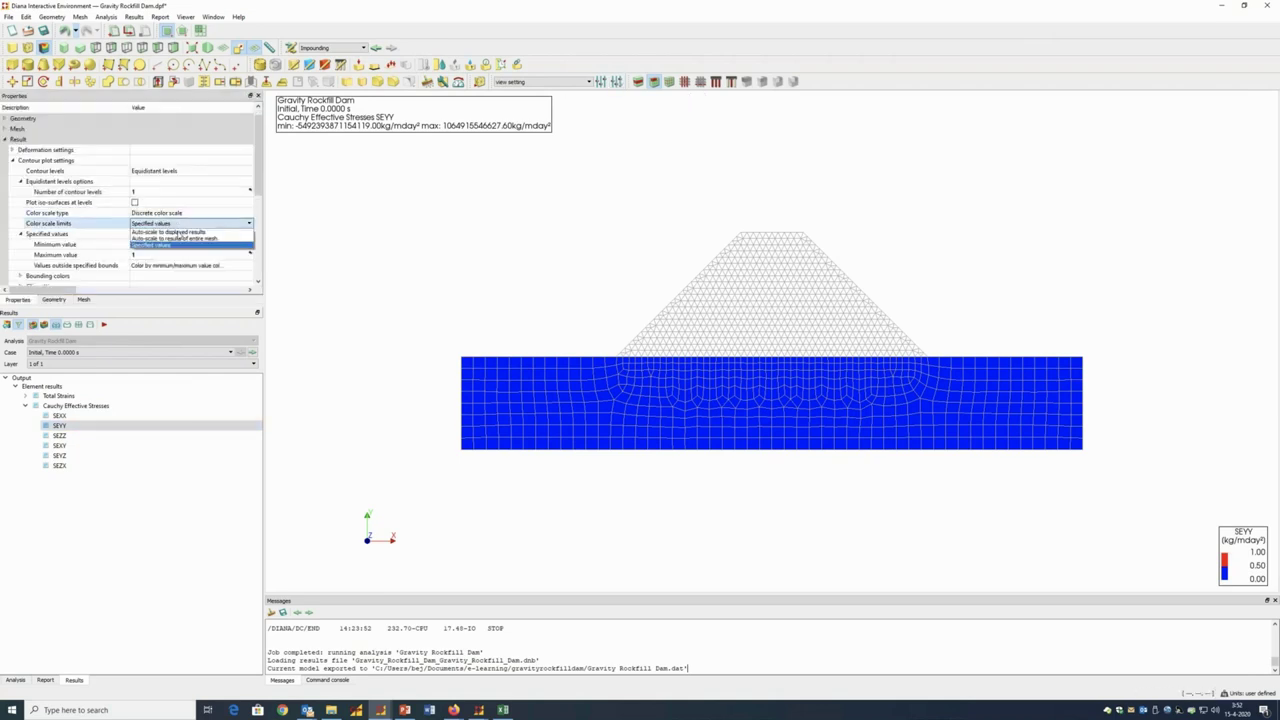
{"action": "left_click", "coordinate": [180, 231]}
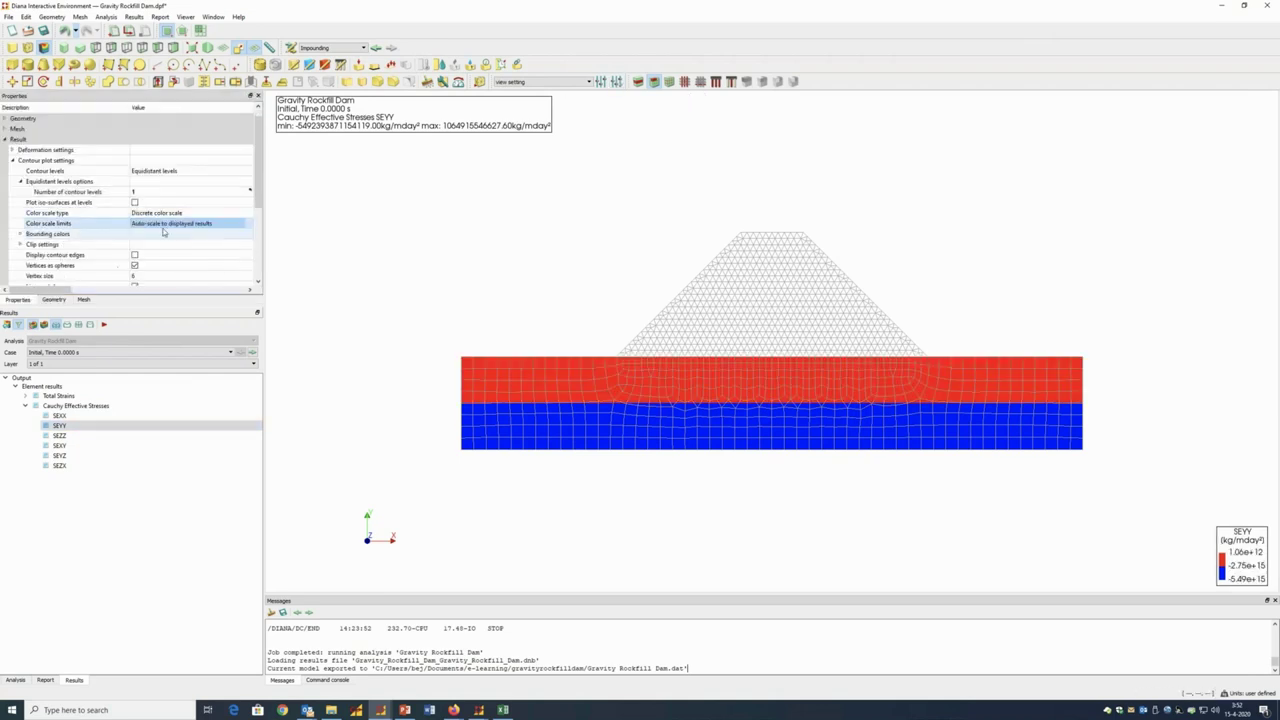
{"action": "left_click", "coordinate": [150, 191]}
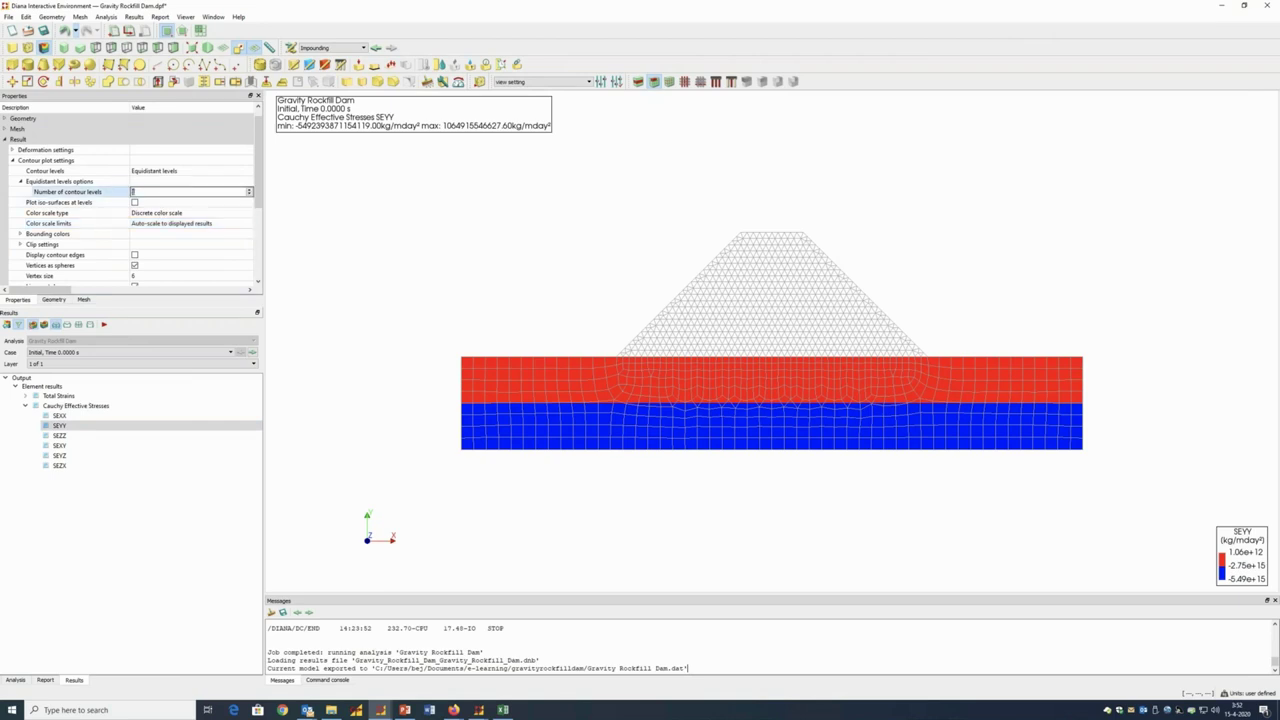
{"action": "type", "text": "8"}
{"action": "key", "text": "Return"}
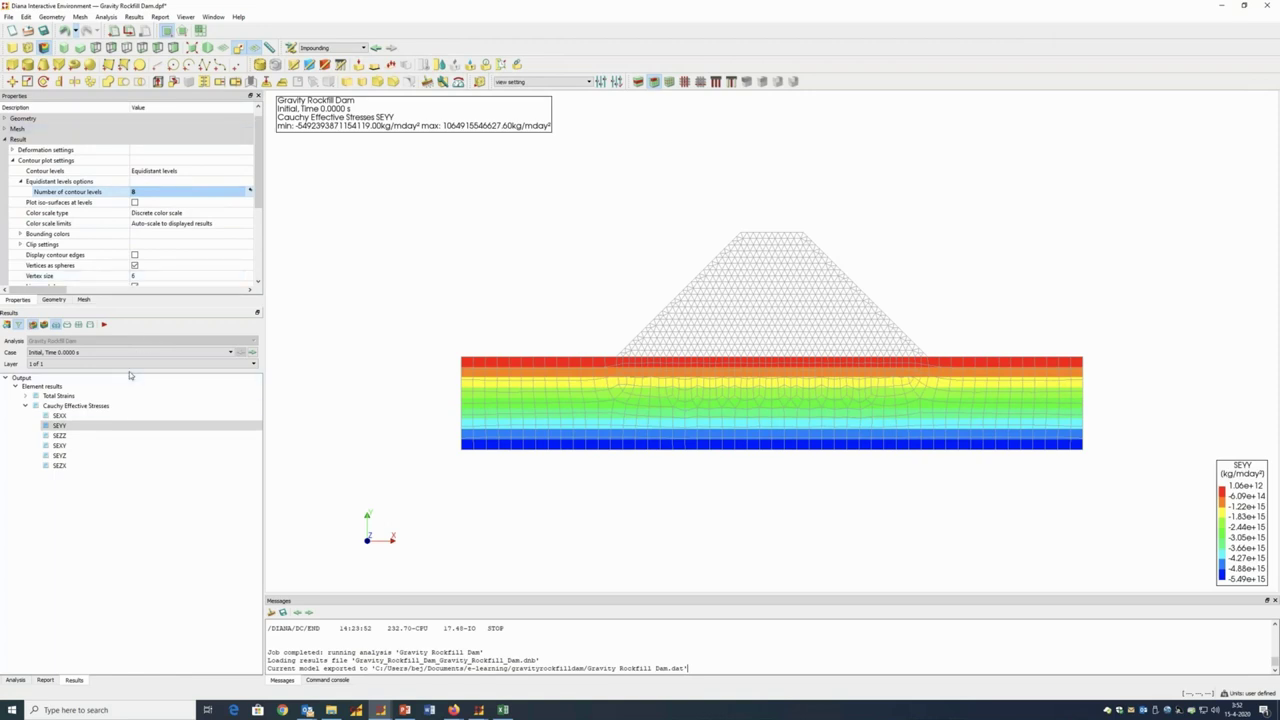
Set the display time unit to second in the units settings
{"action": "left_click", "coordinate": [1248, 693]}
{"action": "left_click", "coordinate": [1222, 636]}
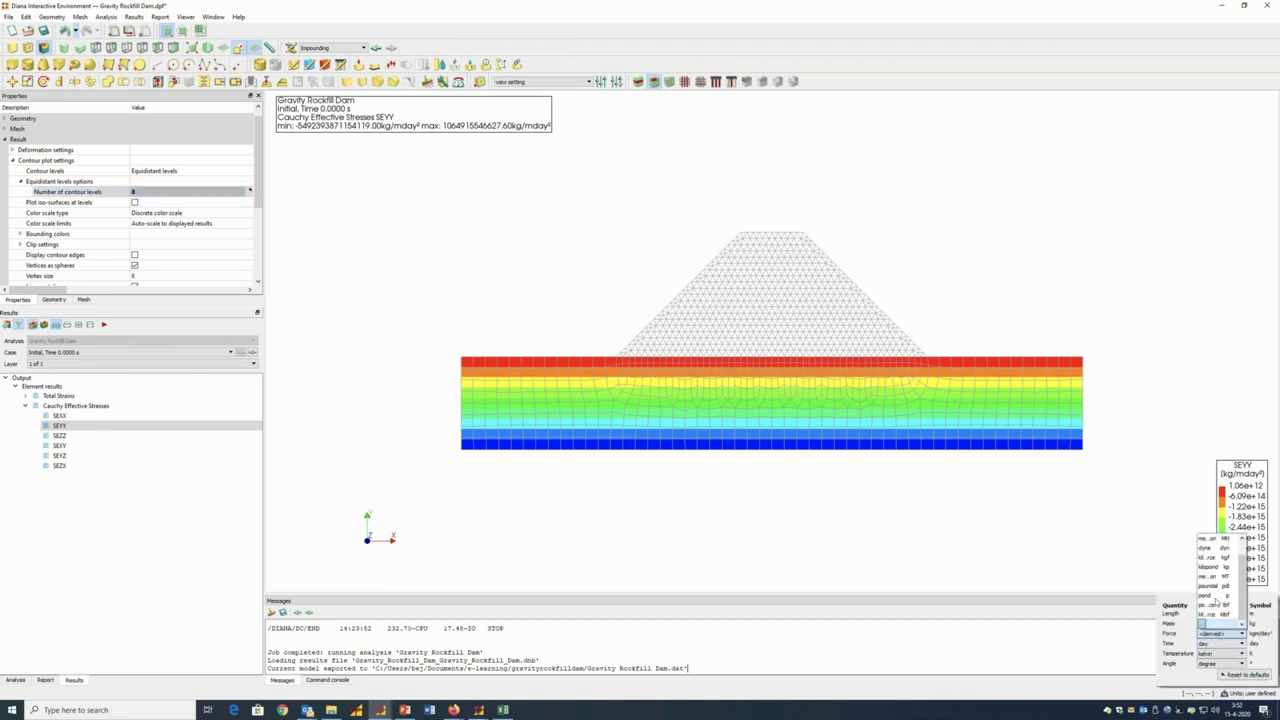
{"action": "left_click", "coordinate": [1212, 643]}
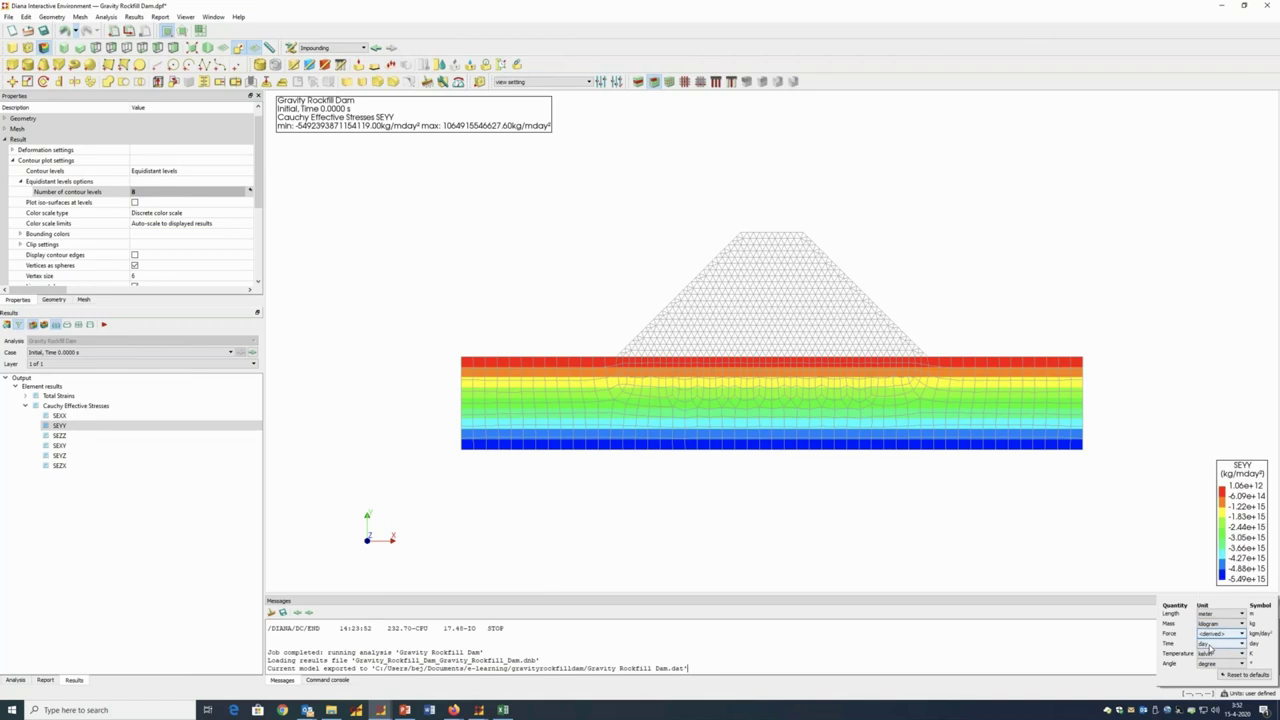
{"action": "left_click", "coordinate": [1212, 643]}
{"action": "left_click", "coordinate": [1210, 654]}
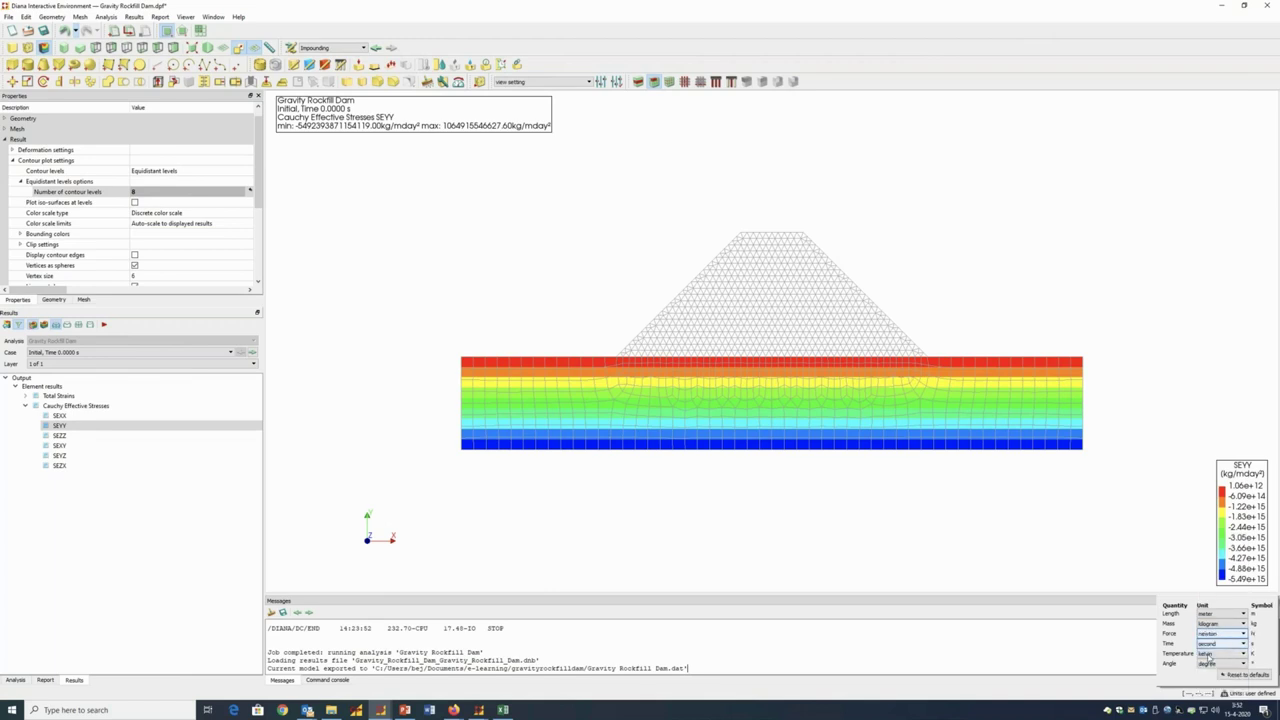
{"action": "left_click", "coordinate": [1092, 668]}
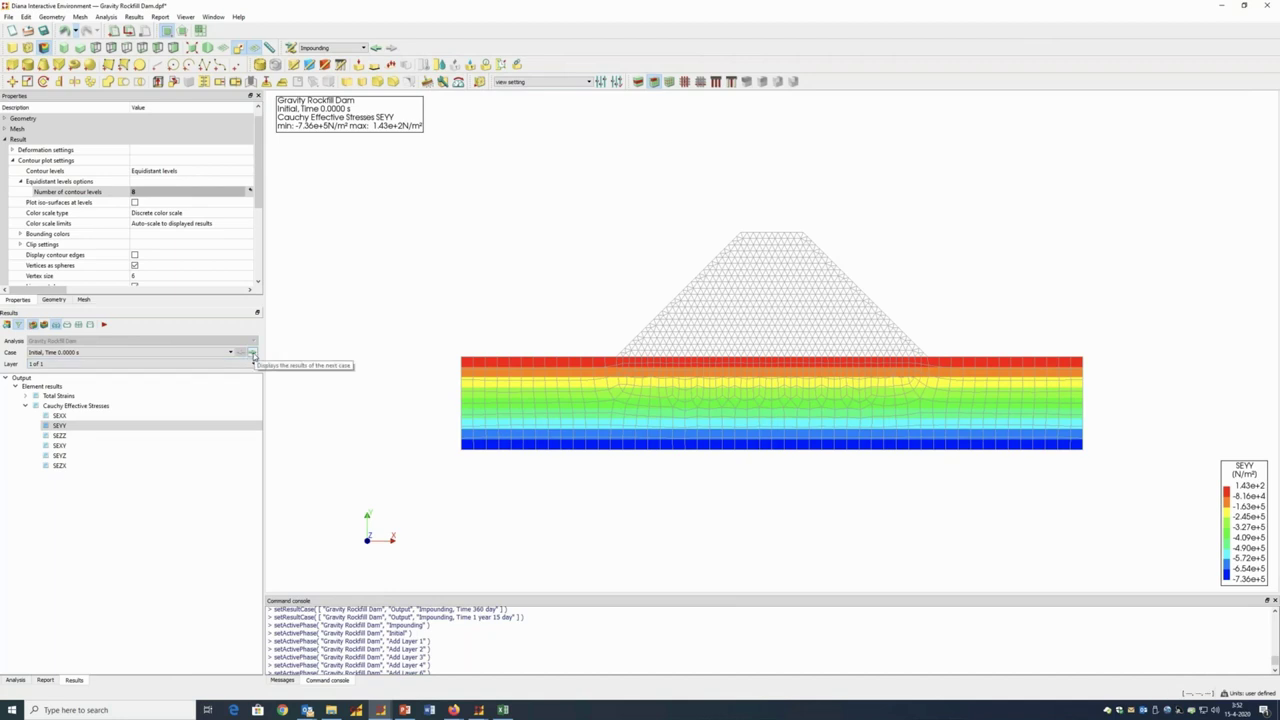
Step the SEYY contours through Add Layer 1 (20 day) to Add Layer 10
{"action": "left_click", "coordinate": [254, 354]}
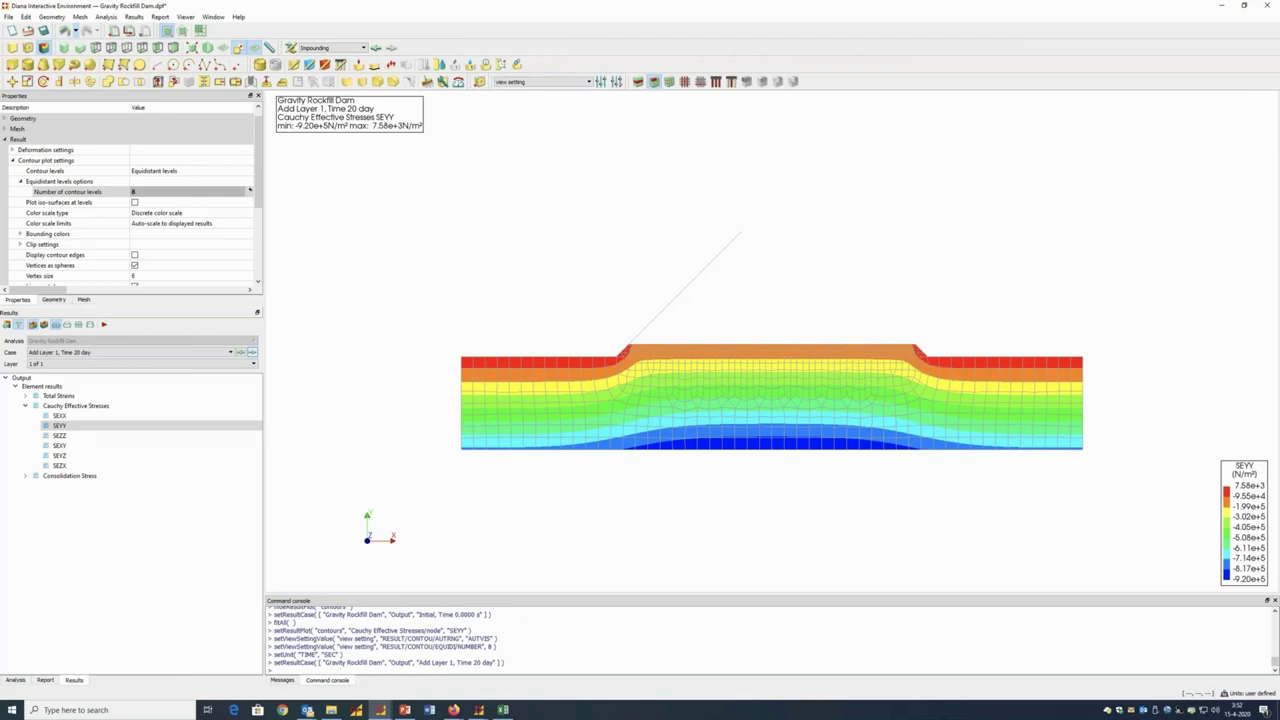
{"action": "left_click", "coordinate": [253, 352]}
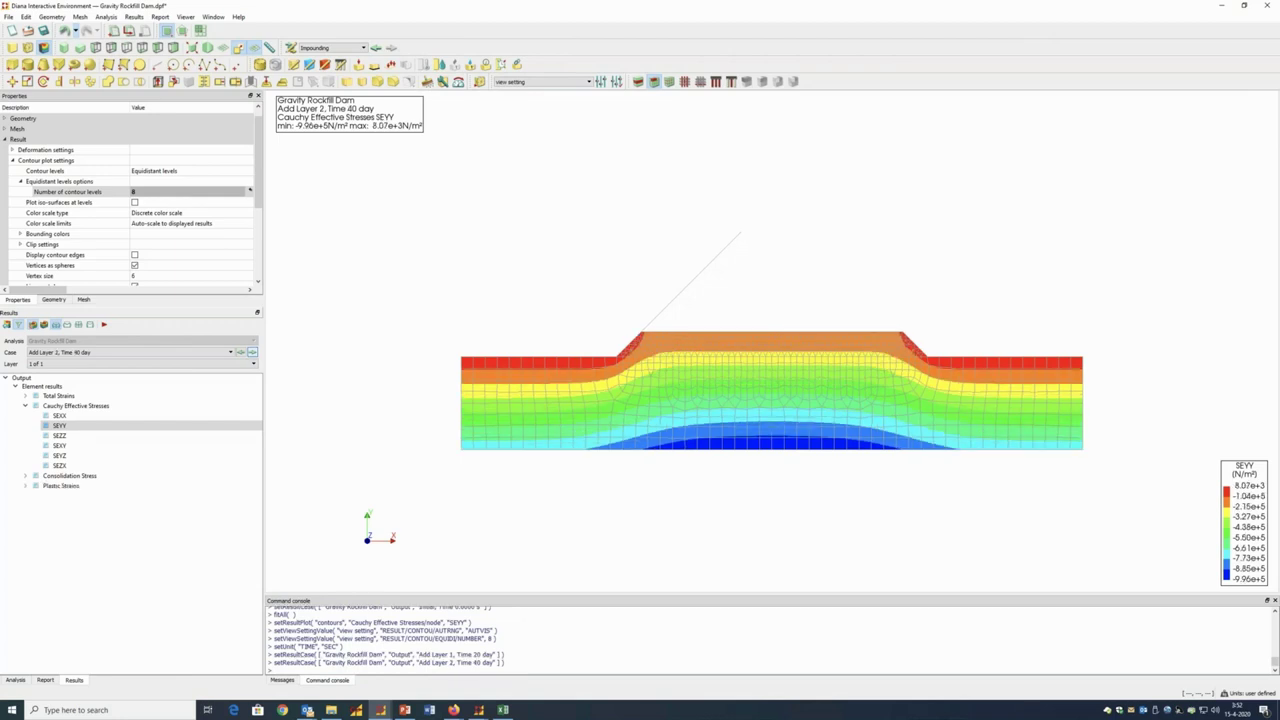
{"action": "left_click", "coordinate": [253, 352]}
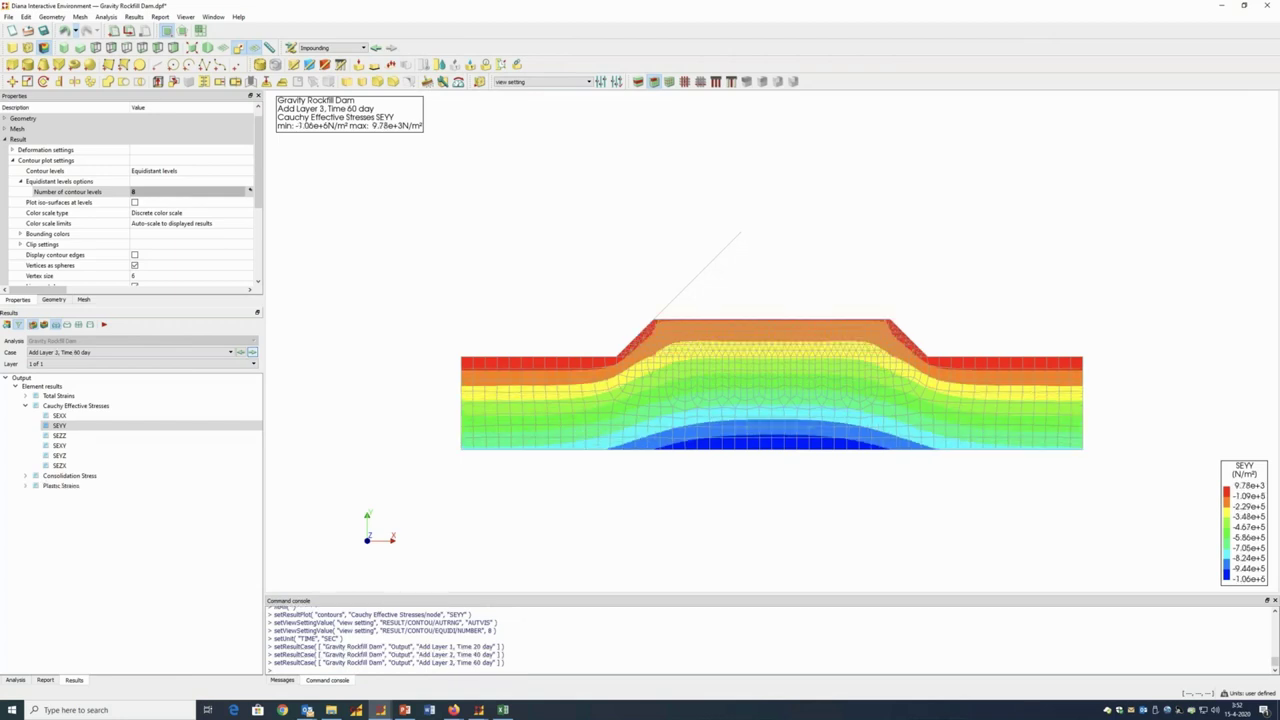
{"action": "left_click", "coordinate": [253, 352]}
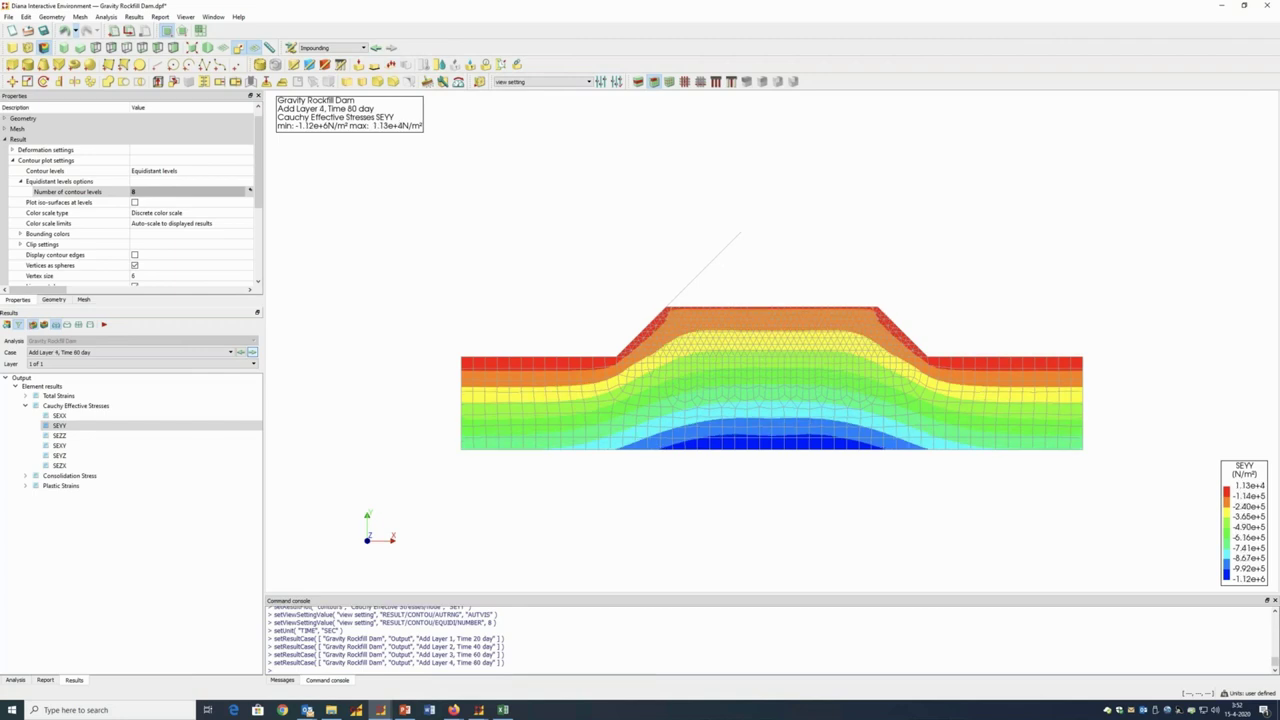
{"action": "left_click", "coordinate": [253, 352]}
{"action": "left_click", "coordinate": [253, 352]}
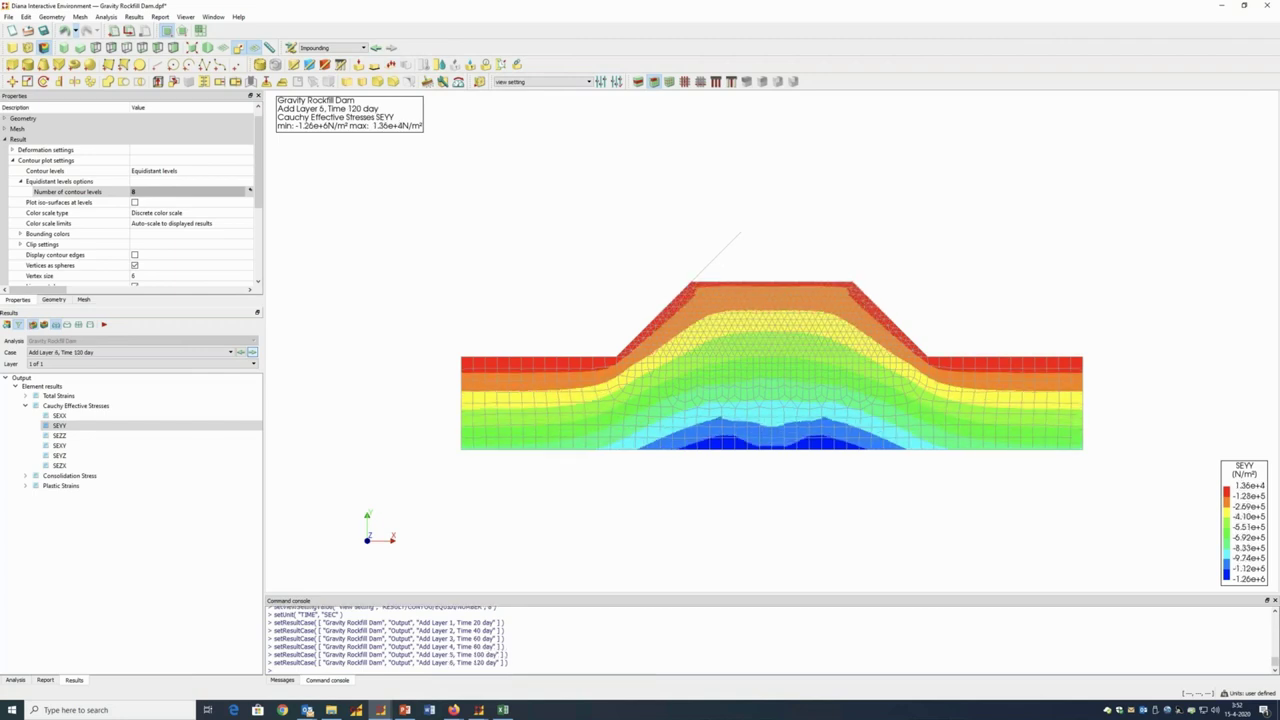
{"action": "left_click", "coordinate": [253, 352]}
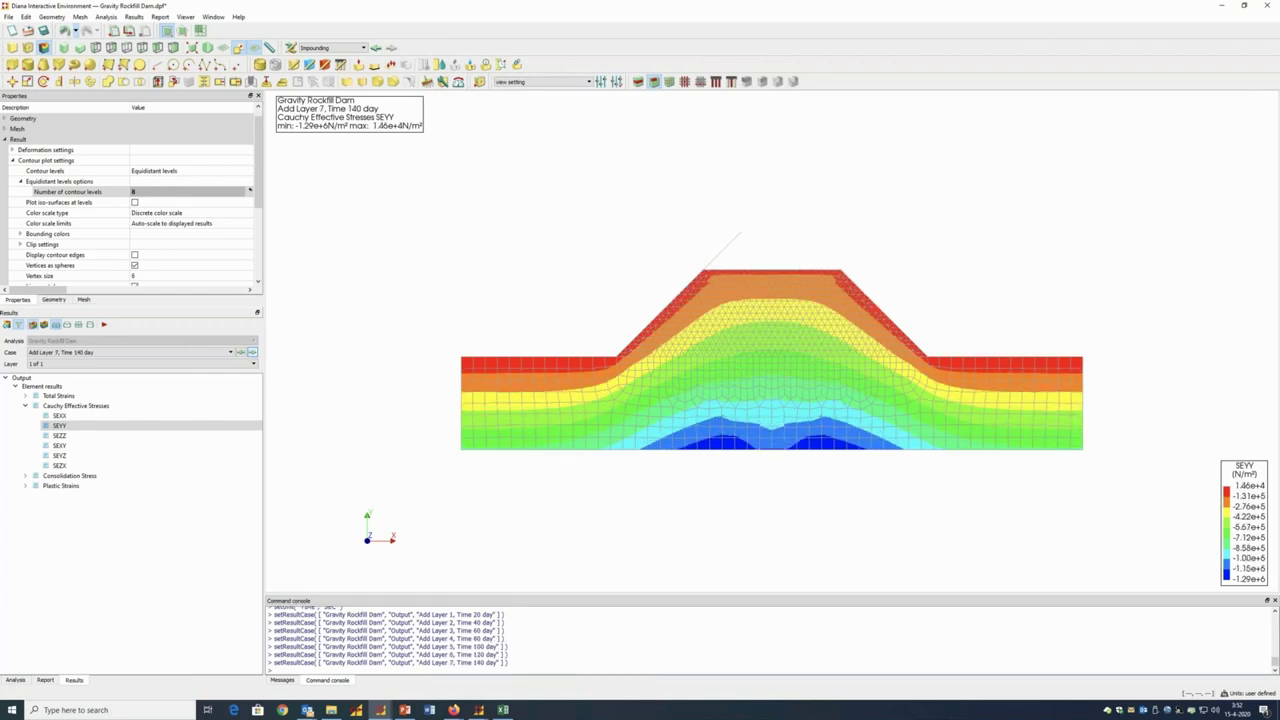
{"action": "left_click", "coordinate": [253, 352]}
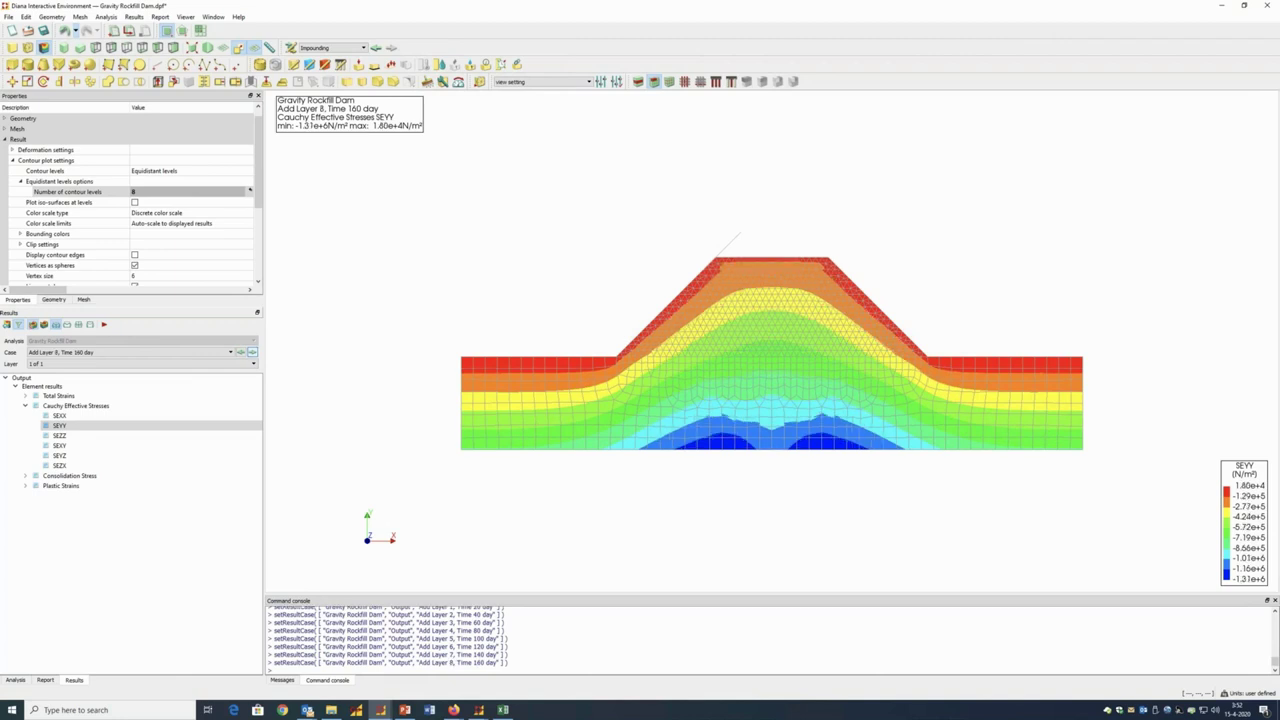
{"action": "left_click", "coordinate": [253, 352]}
{"action": "left_click", "coordinate": [253, 352]}
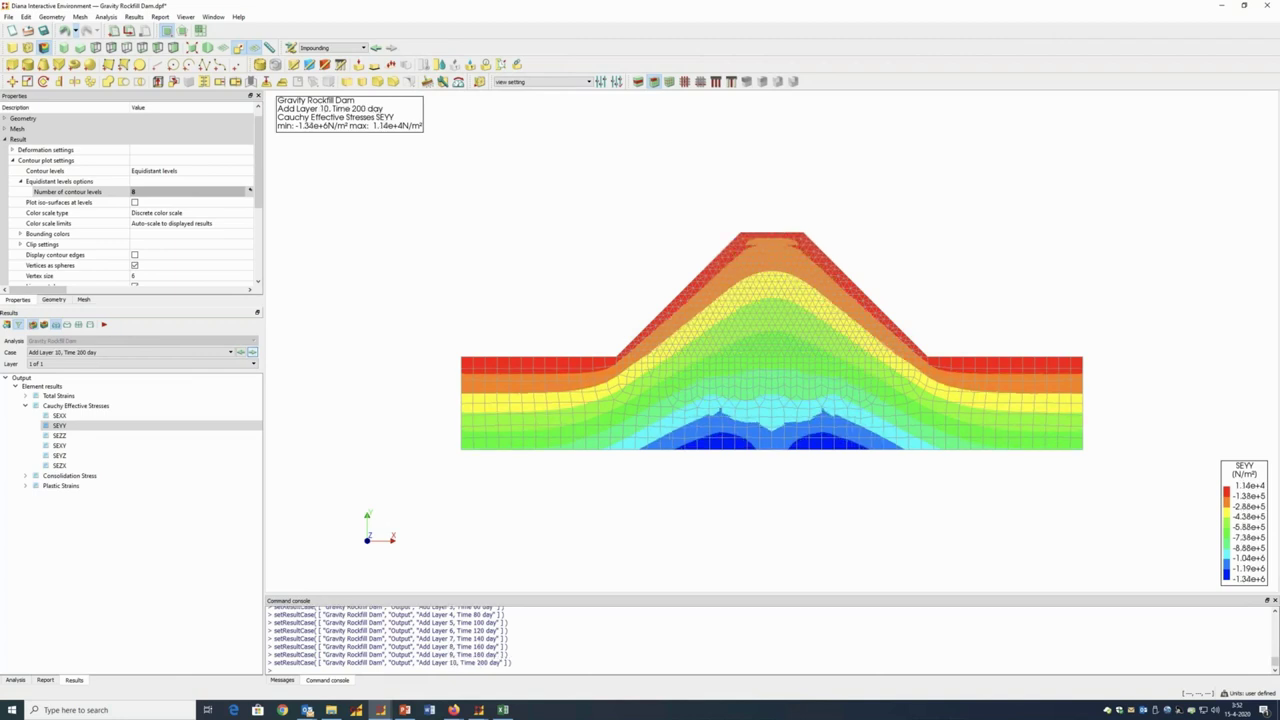
Step the SEYY contours through Impounding from 220 day to 1 year 55 day
{"action": "left_click", "coordinate": [253, 352]}
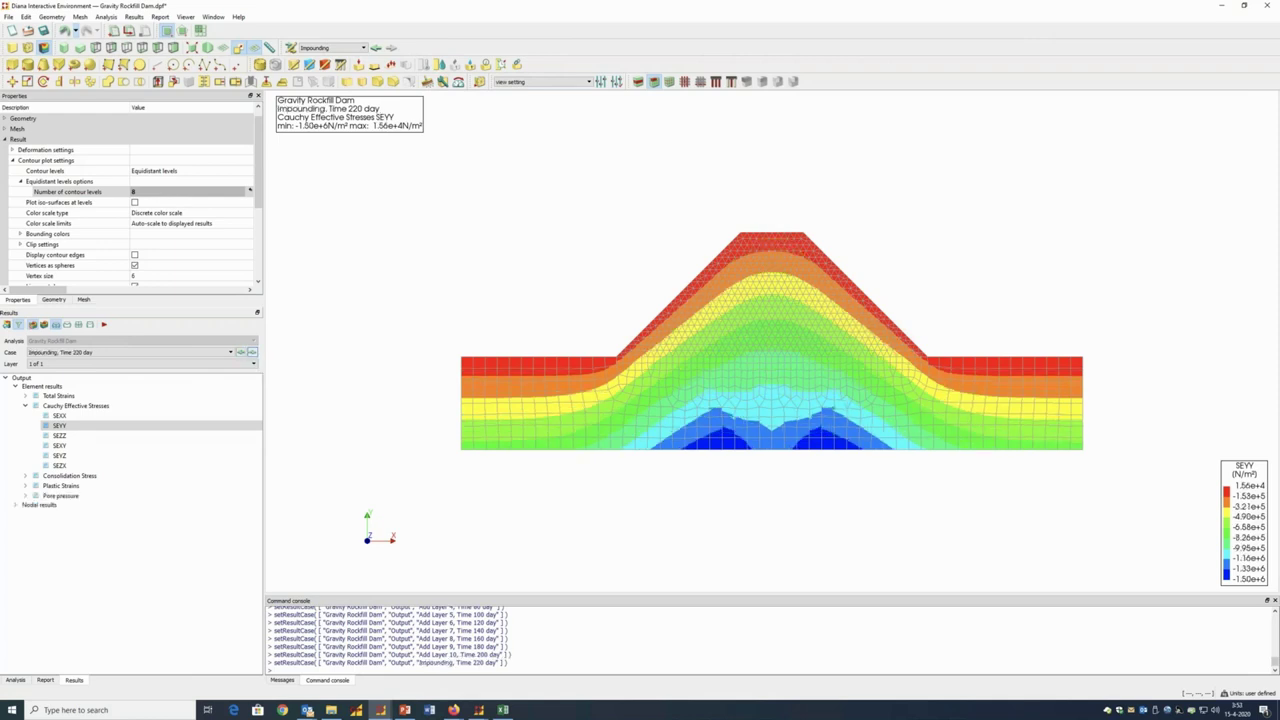
{"action": "left_click", "coordinate": [253, 352]}
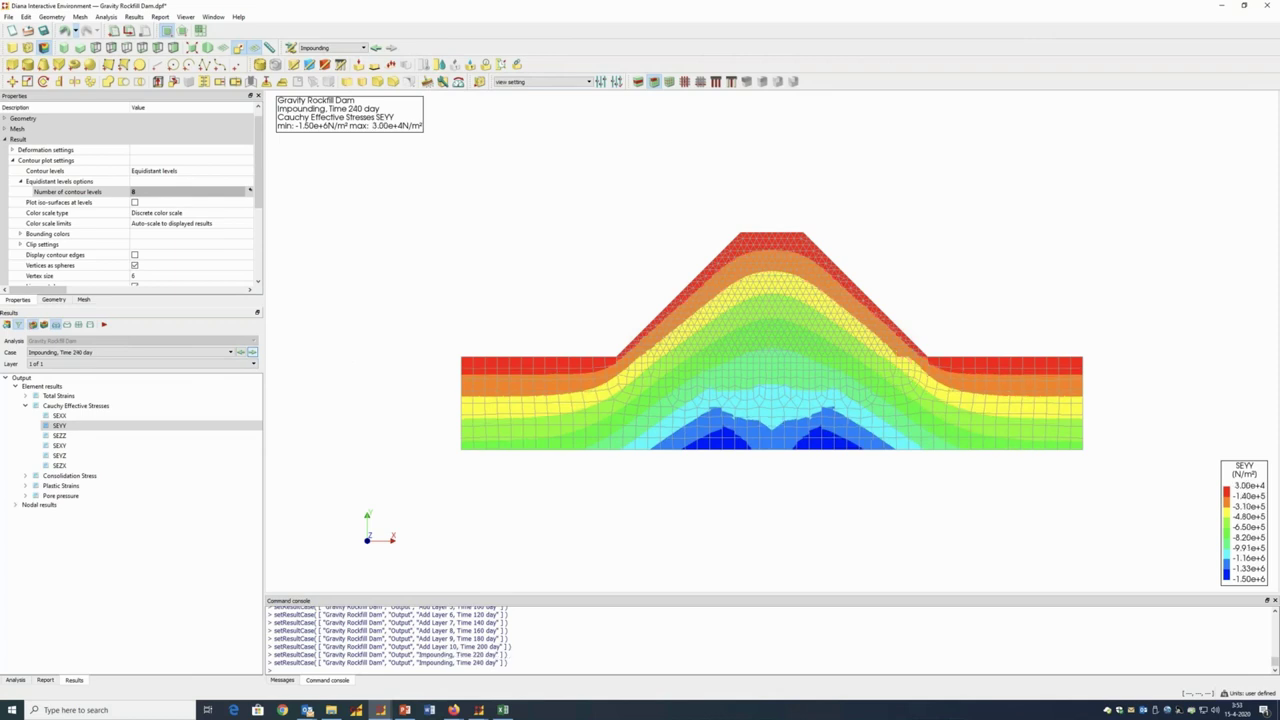
{"action": "left_click", "coordinate": [253, 352]}
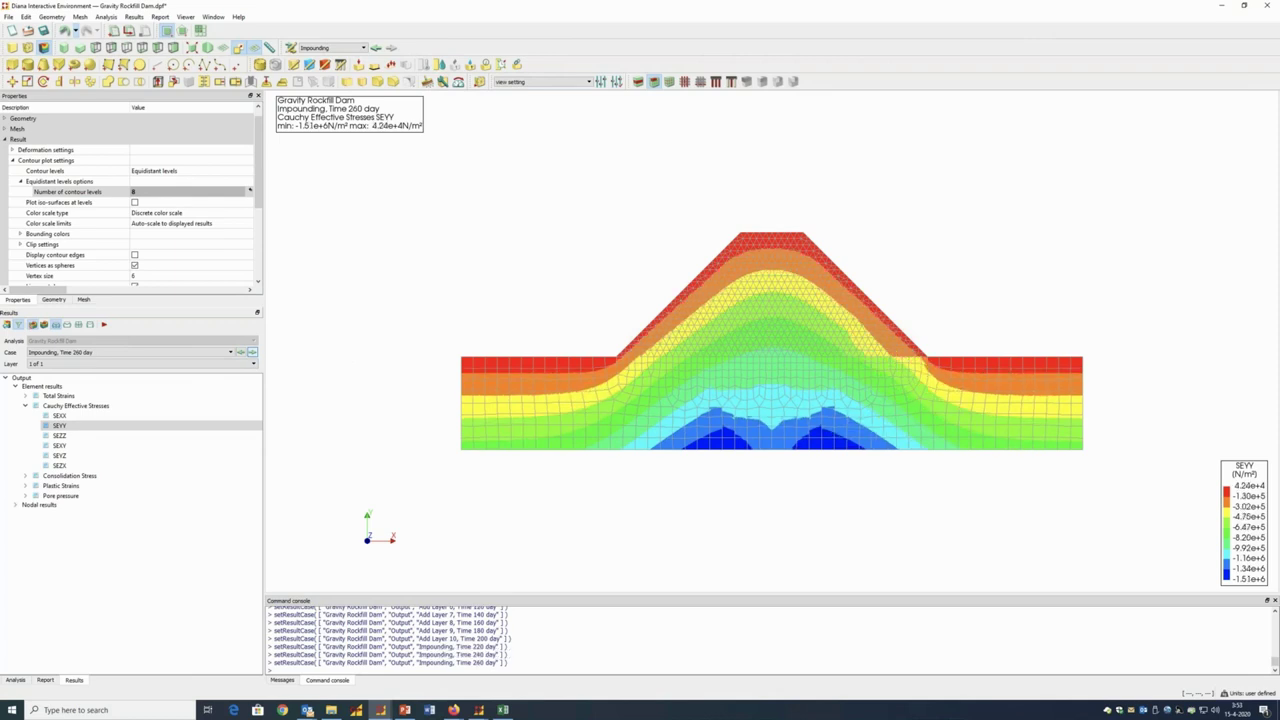
{"action": "left_click", "coordinate": [253, 352]}
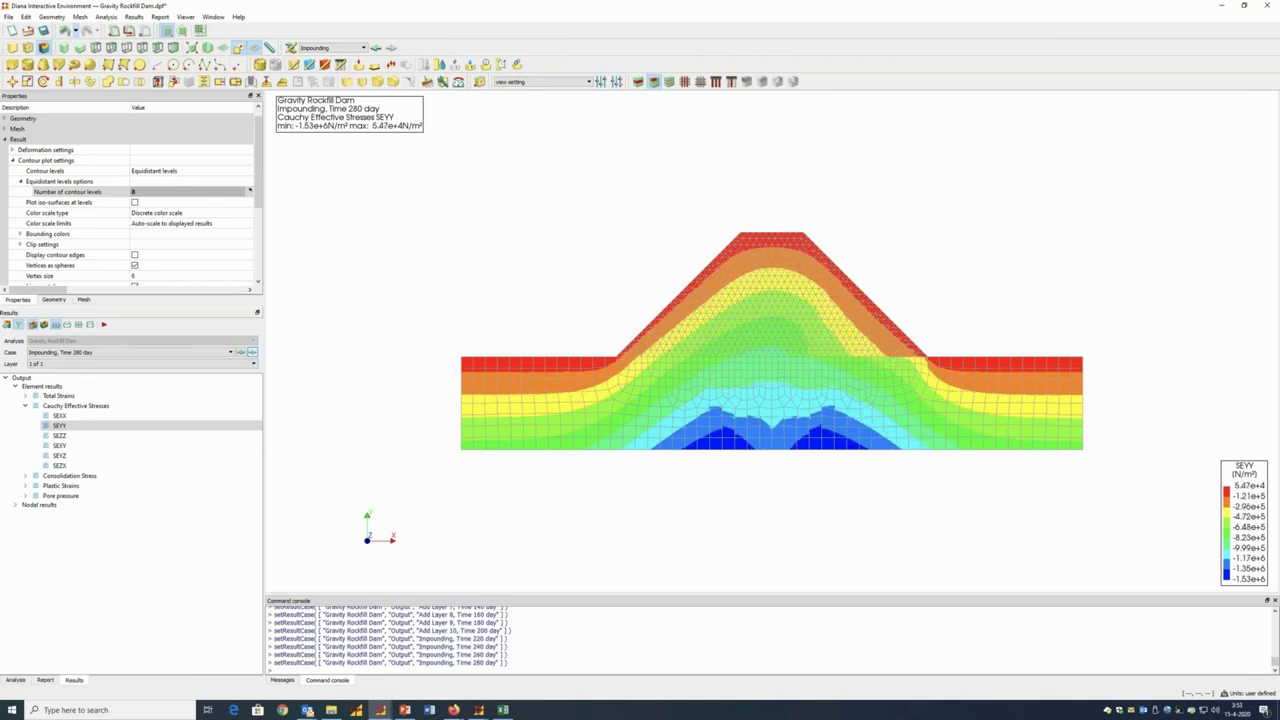
{"action": "left_click", "coordinate": [253, 352]}
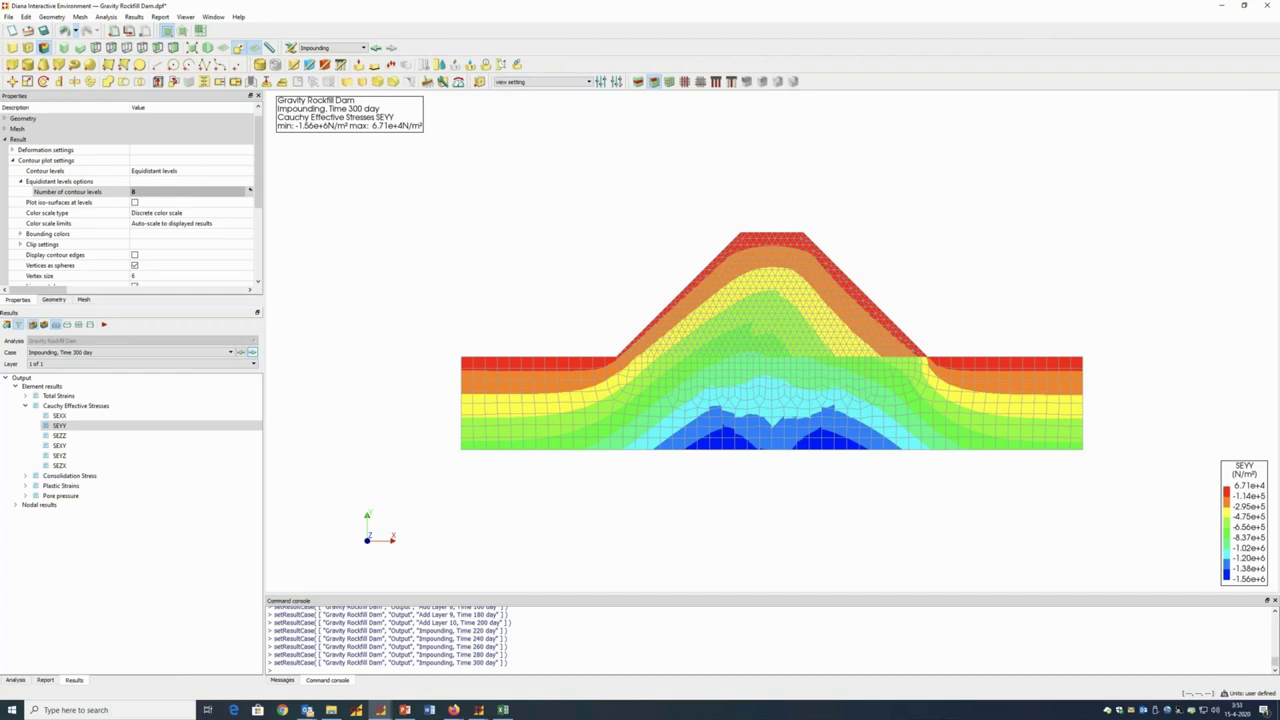
{"action": "left_click", "coordinate": [253, 352]}
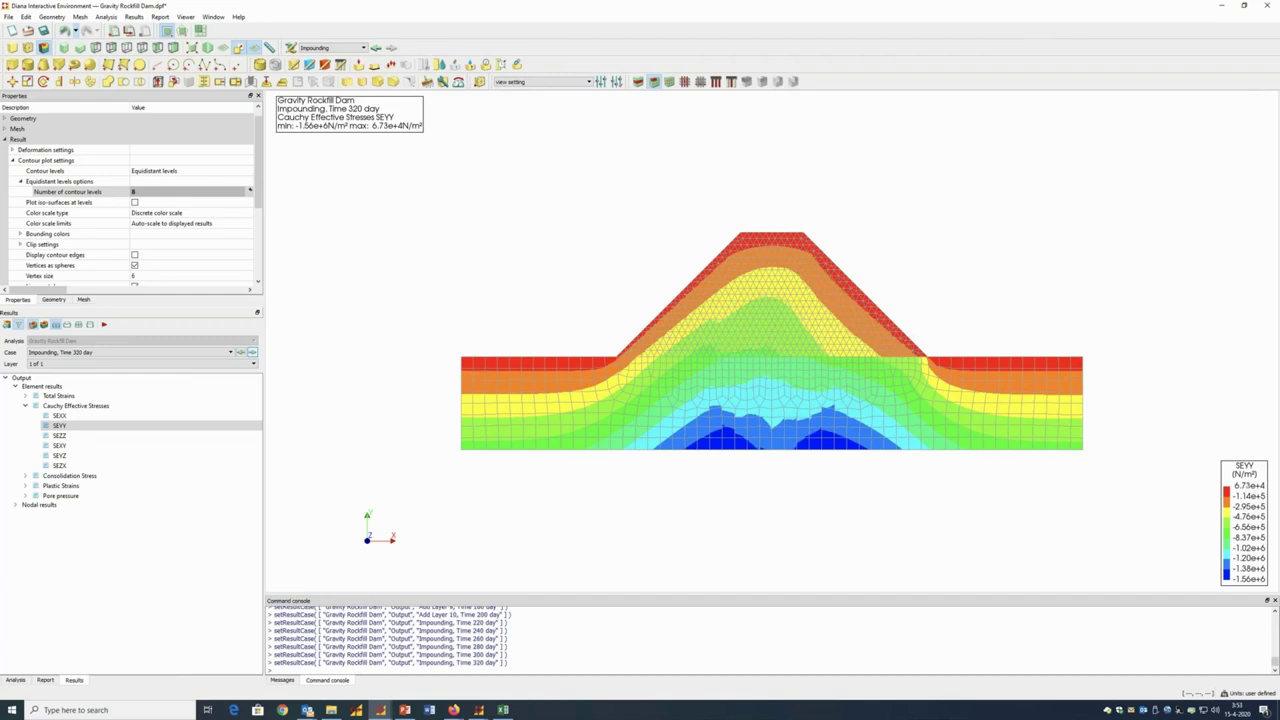
{"action": "left_click", "coordinate": [253, 352]}
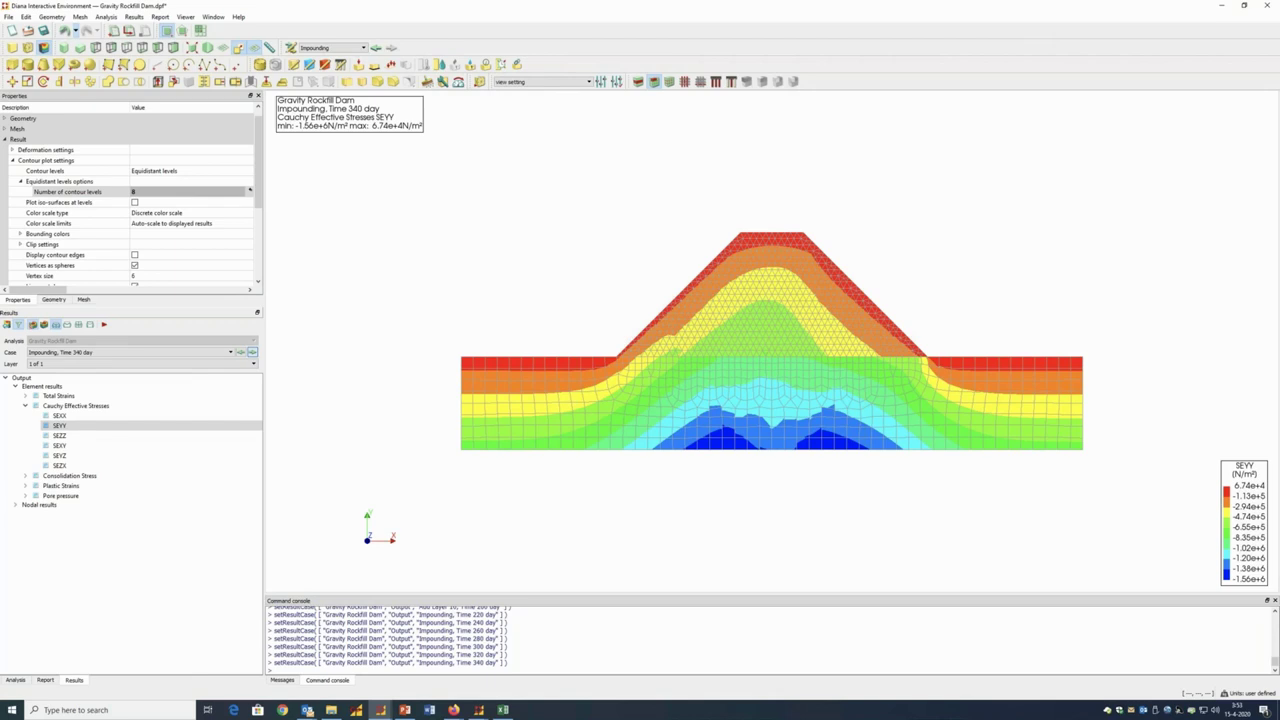
{"action": "left_click", "coordinate": [253, 352]}
{"action": "left_click", "coordinate": [253, 352]}
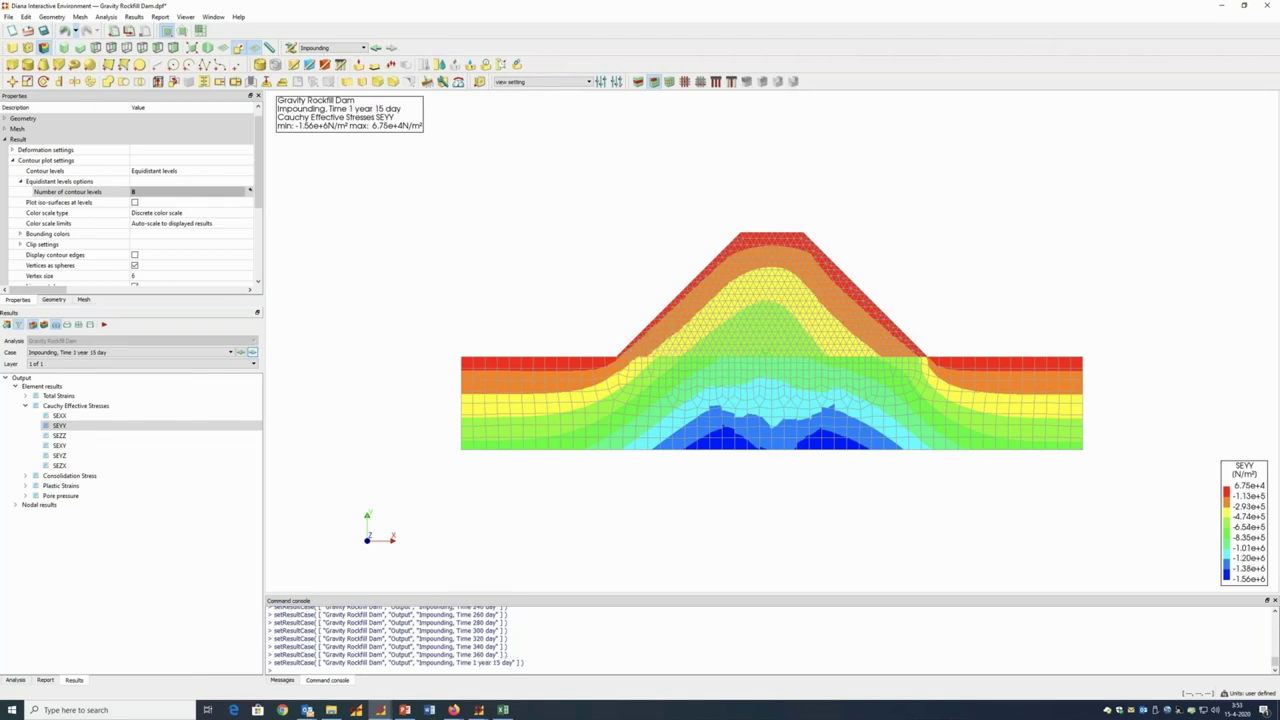
{"action": "left_click", "coordinate": [253, 352]}
{"action": "left_click", "coordinate": [253, 352]}
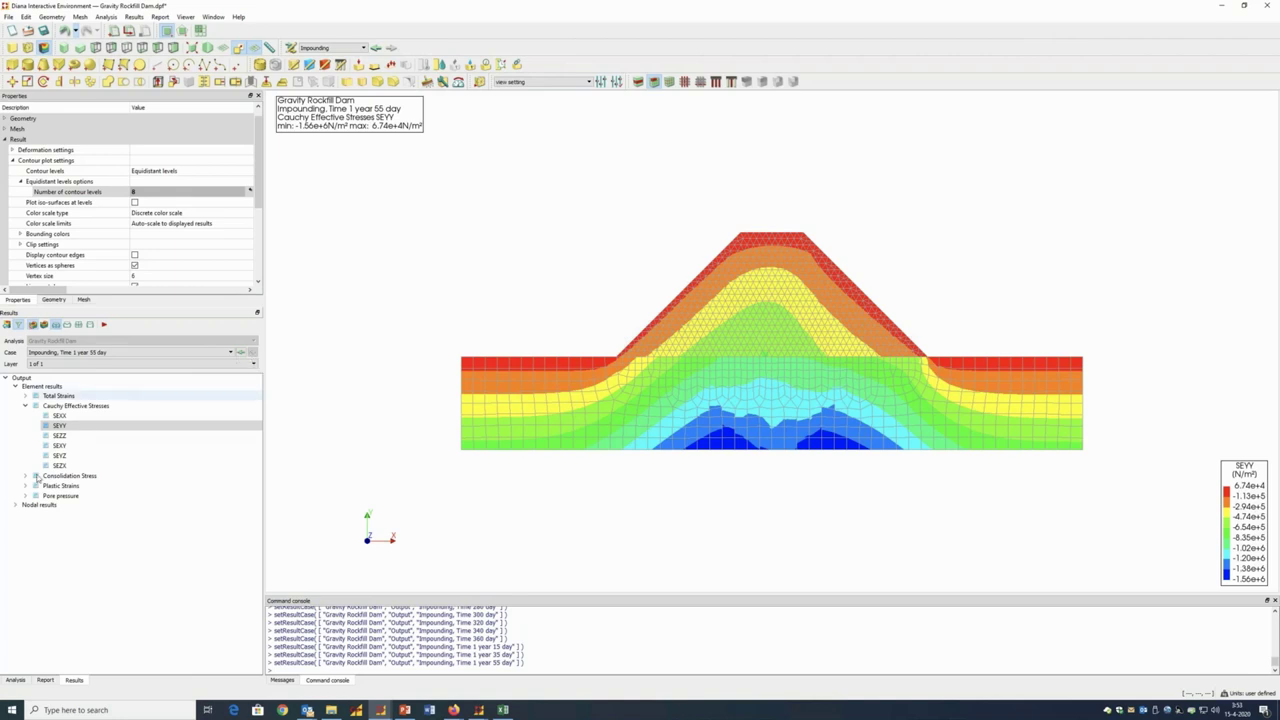
Return to the Initial case and advance to Add Layer 2, Time 40 day
{"action": "left_click", "coordinate": [231, 352]}
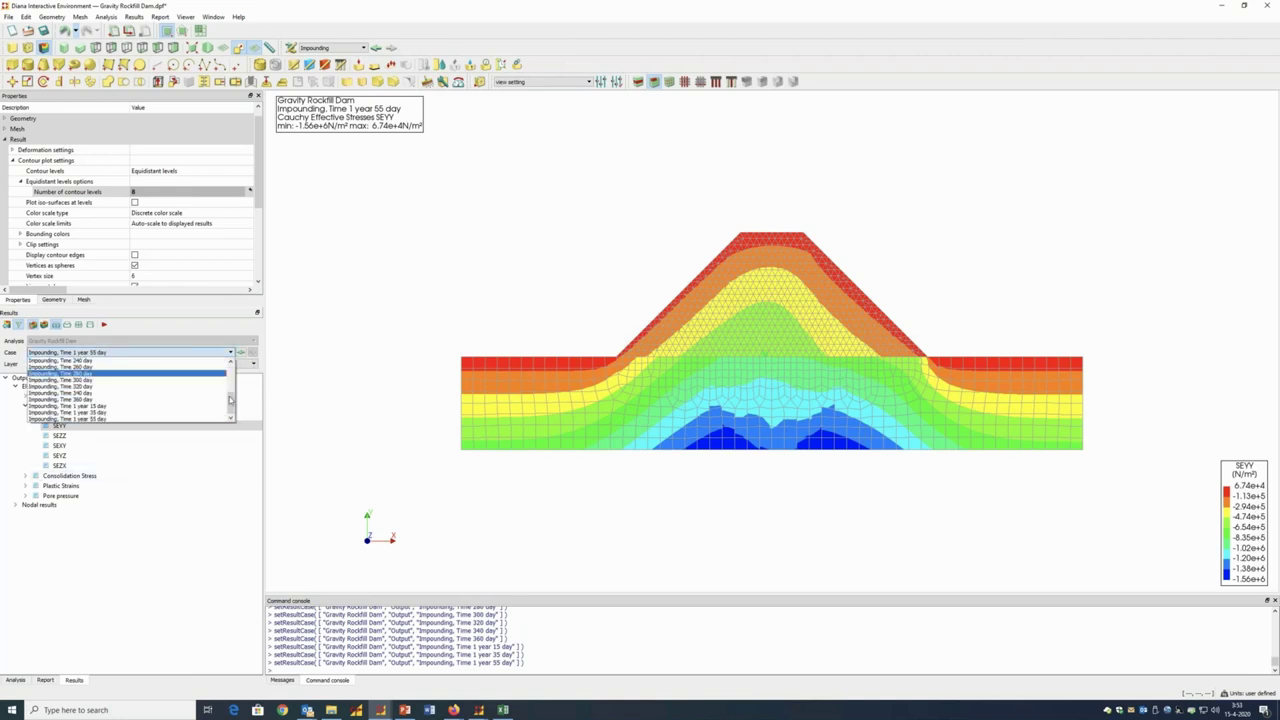
{"action": "scroll", "coordinate": [231, 404], "scroll_direction": "up", "scroll_amount": 5}
{"action": "left_click", "coordinate": [125, 361]}
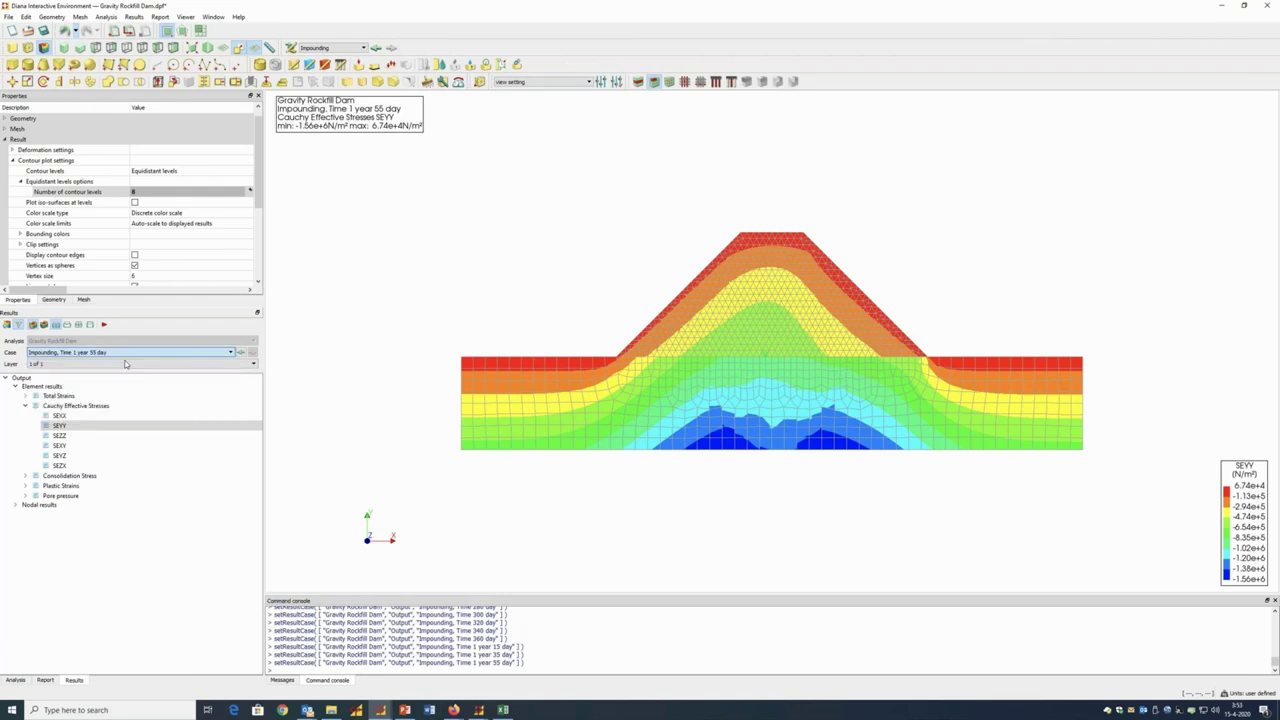
{"action": "left_click", "coordinate": [252, 352]}
{"action": "left_click", "coordinate": [252, 352]}
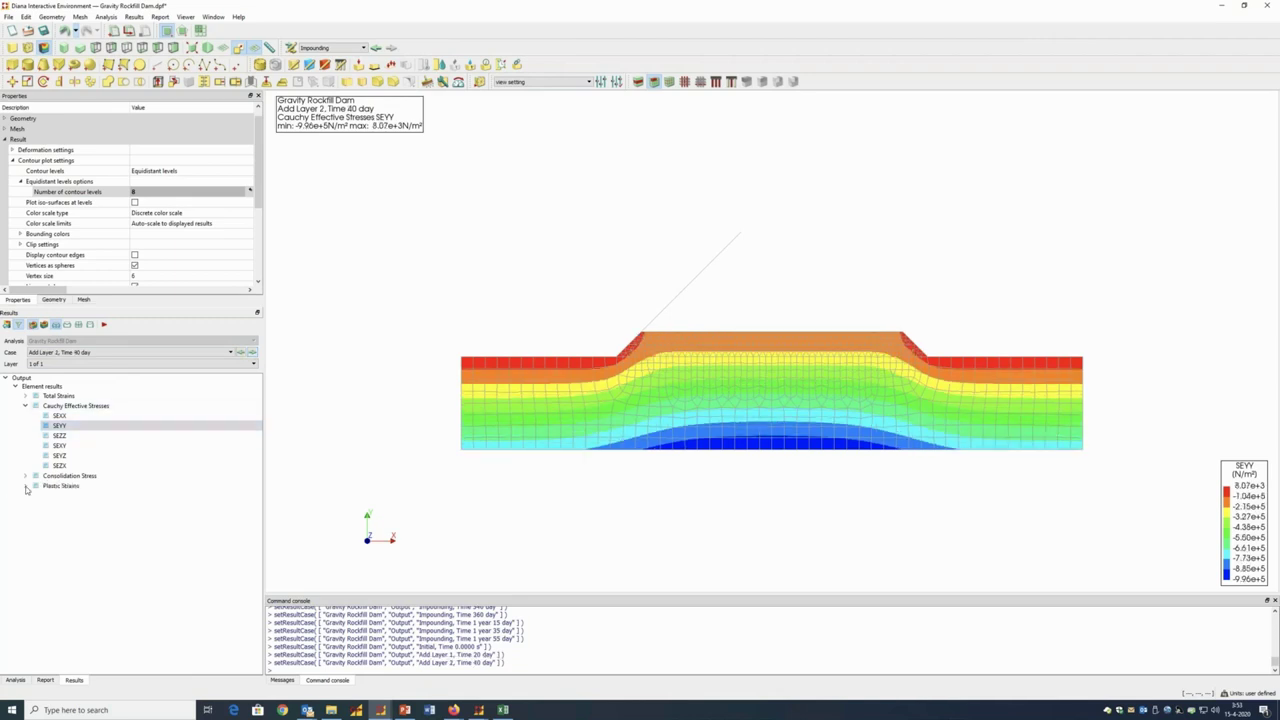
Plot Plastic Strains Epvol contours and step them from Add Layer 3 to Add Layer 10
{"action": "left_click", "coordinate": [26, 486]}
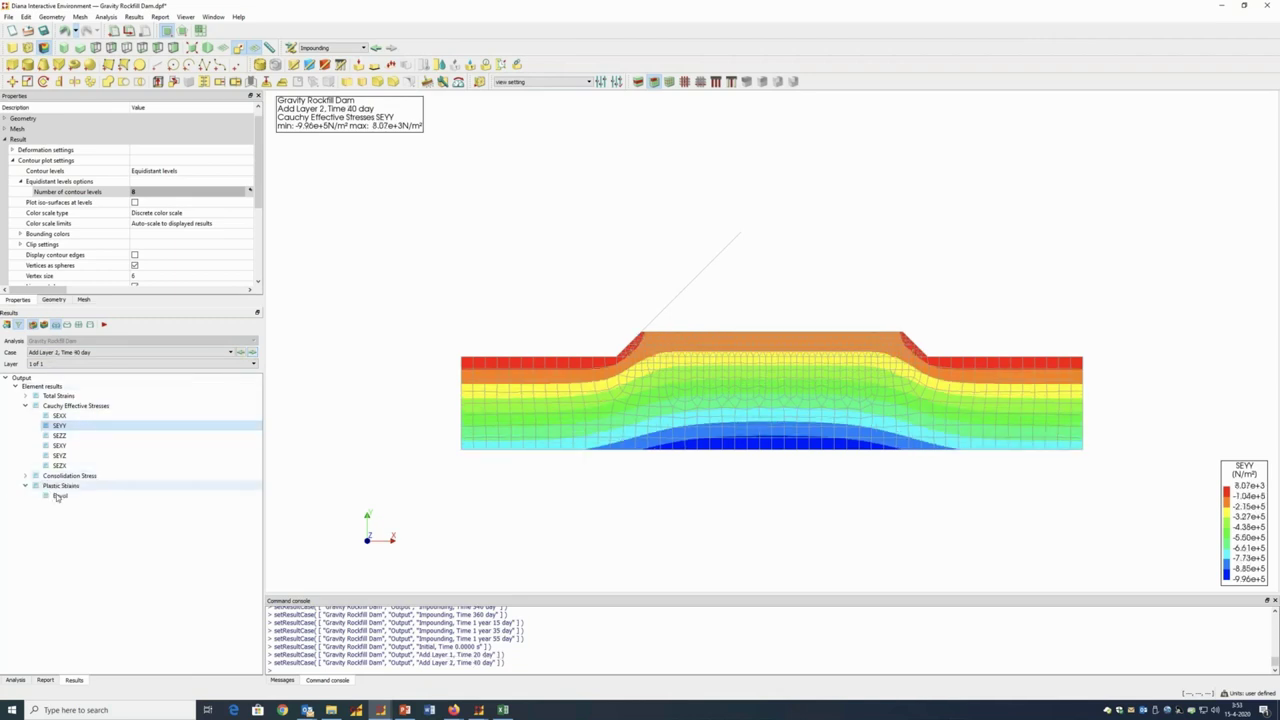
{"action": "left_click", "coordinate": [59, 496]}
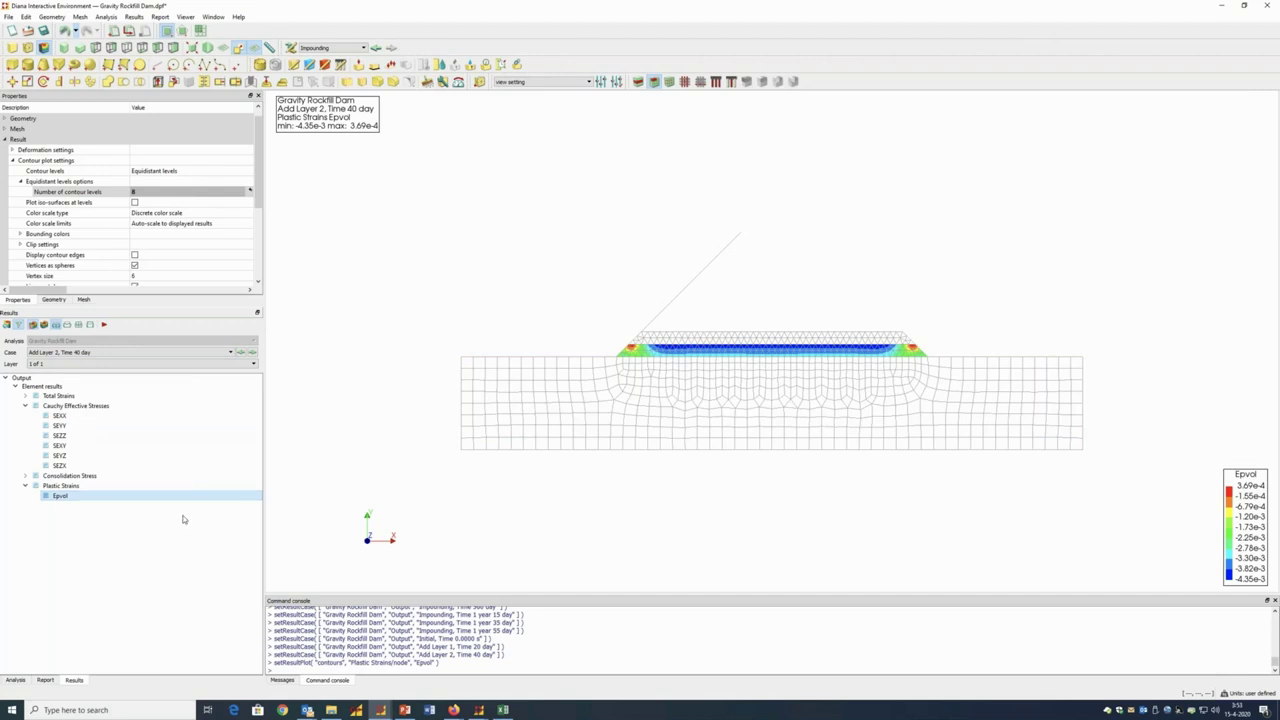
{"action": "left_click", "coordinate": [252, 353]}
{"action": "left_click", "coordinate": [252, 353]}
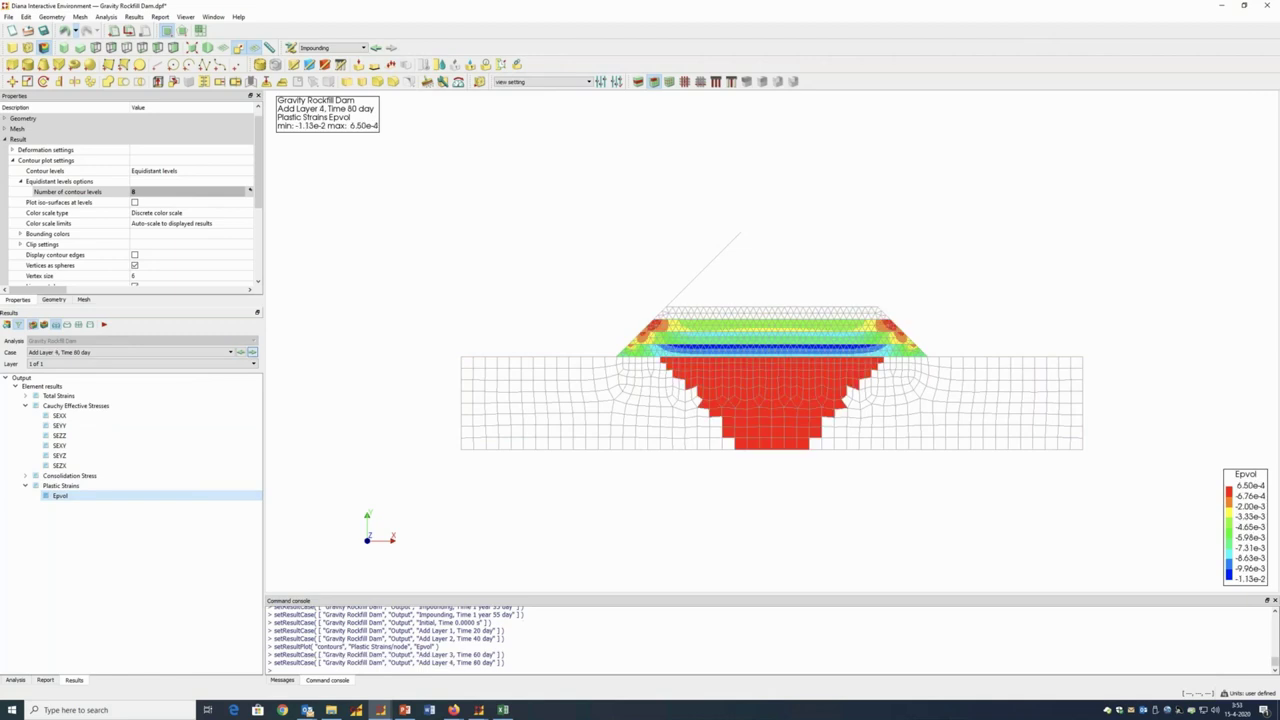
{"action": "left_click", "coordinate": [252, 353]}
{"action": "left_click", "coordinate": [252, 353]}
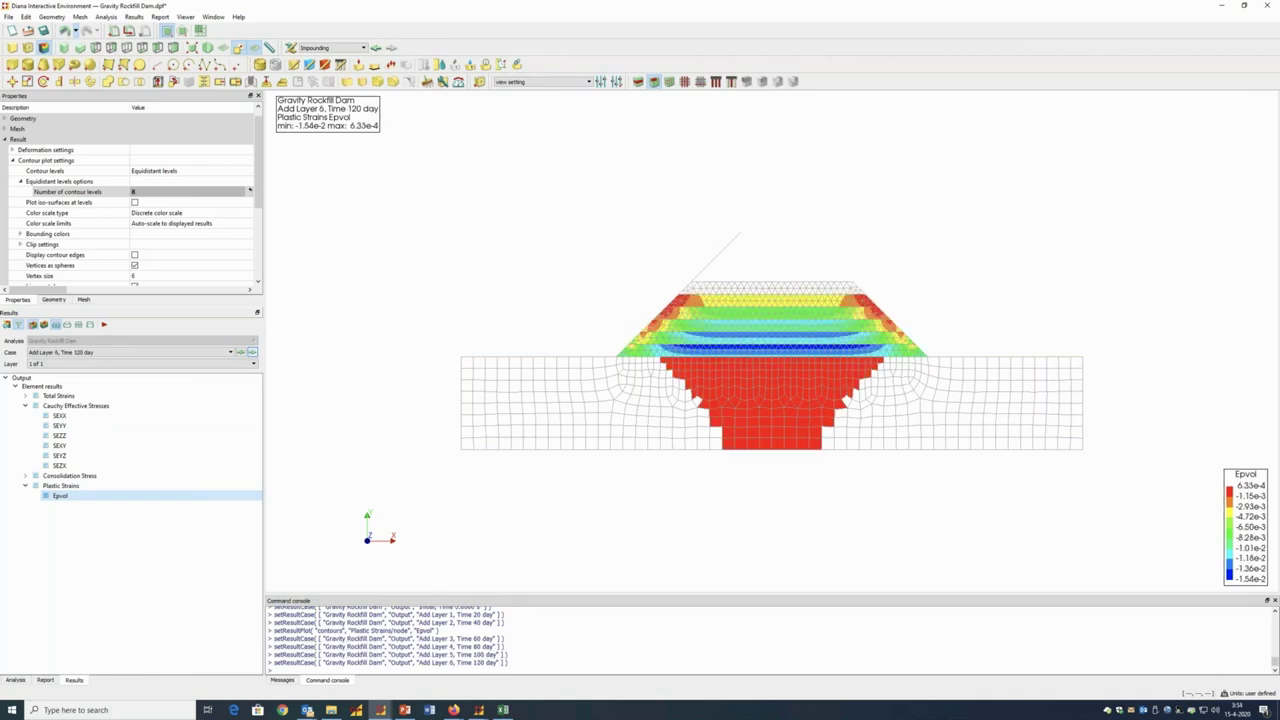
{"action": "left_click", "coordinate": [252, 353]}
{"action": "left_click", "coordinate": [252, 353]}
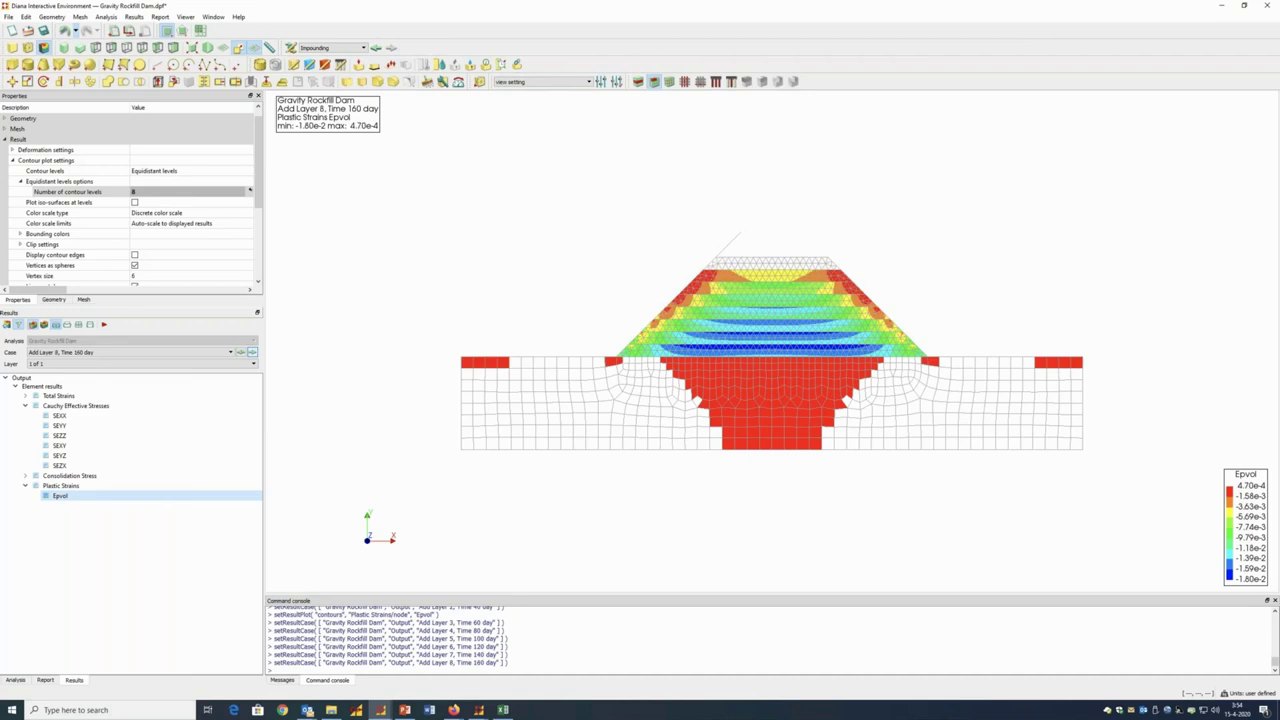
{"action": "left_click", "coordinate": [252, 353]}
{"action": "left_click", "coordinate": [252, 353]}
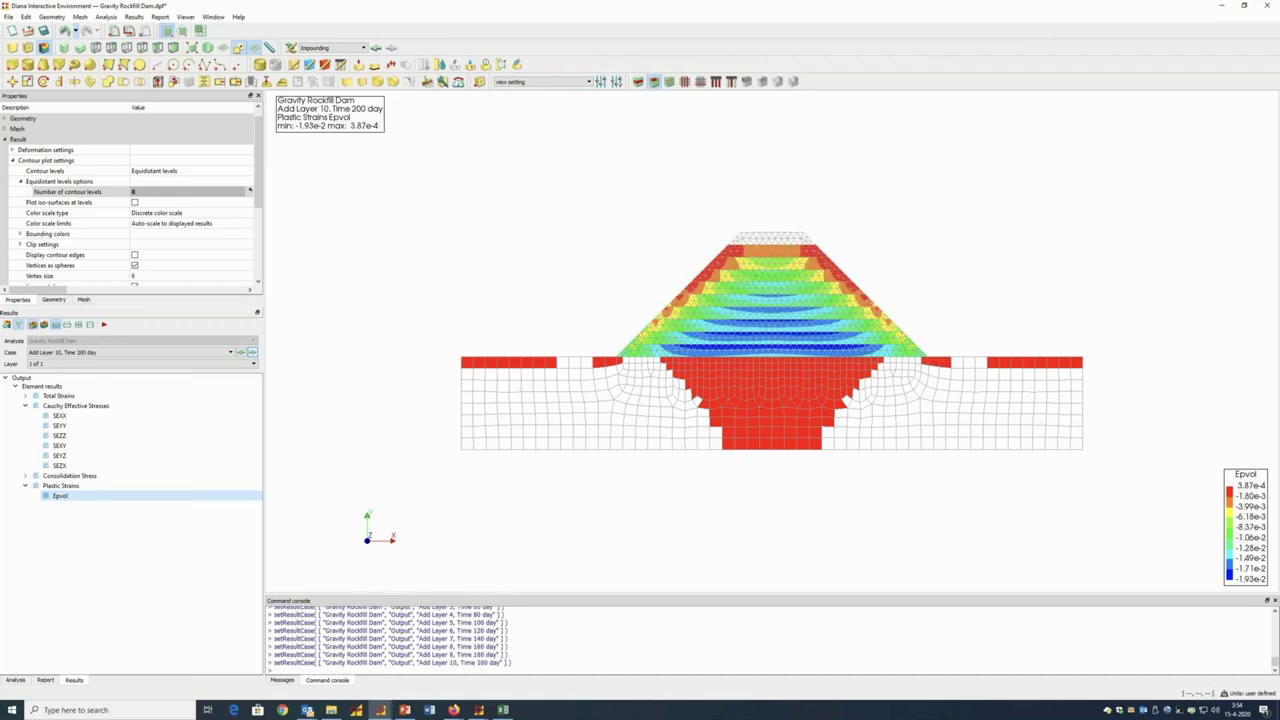
Step Epvol contours through Impounding from 220 day to 1 year 55 day
{"action": "left_click", "coordinate": [252, 353]}
{"action": "left_click", "coordinate": [252, 353]}
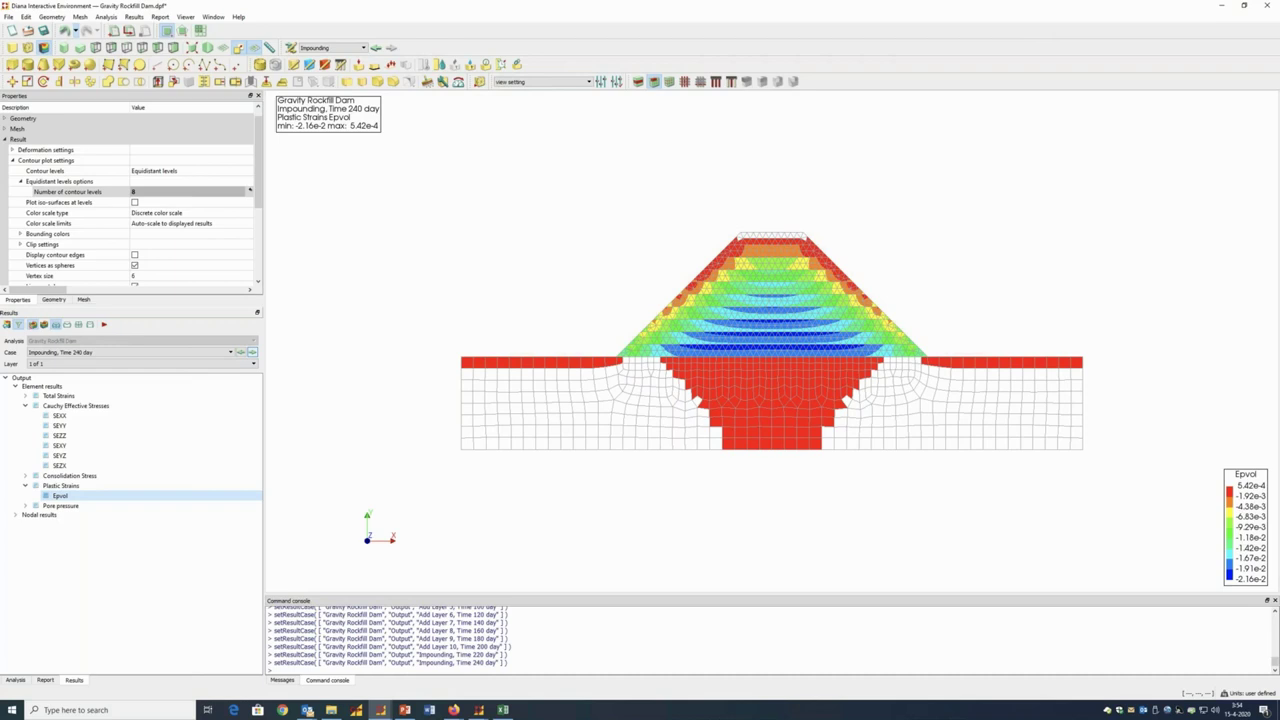
{"action": "left_click", "coordinate": [252, 353]}
{"action": "left_click", "coordinate": [252, 353]}
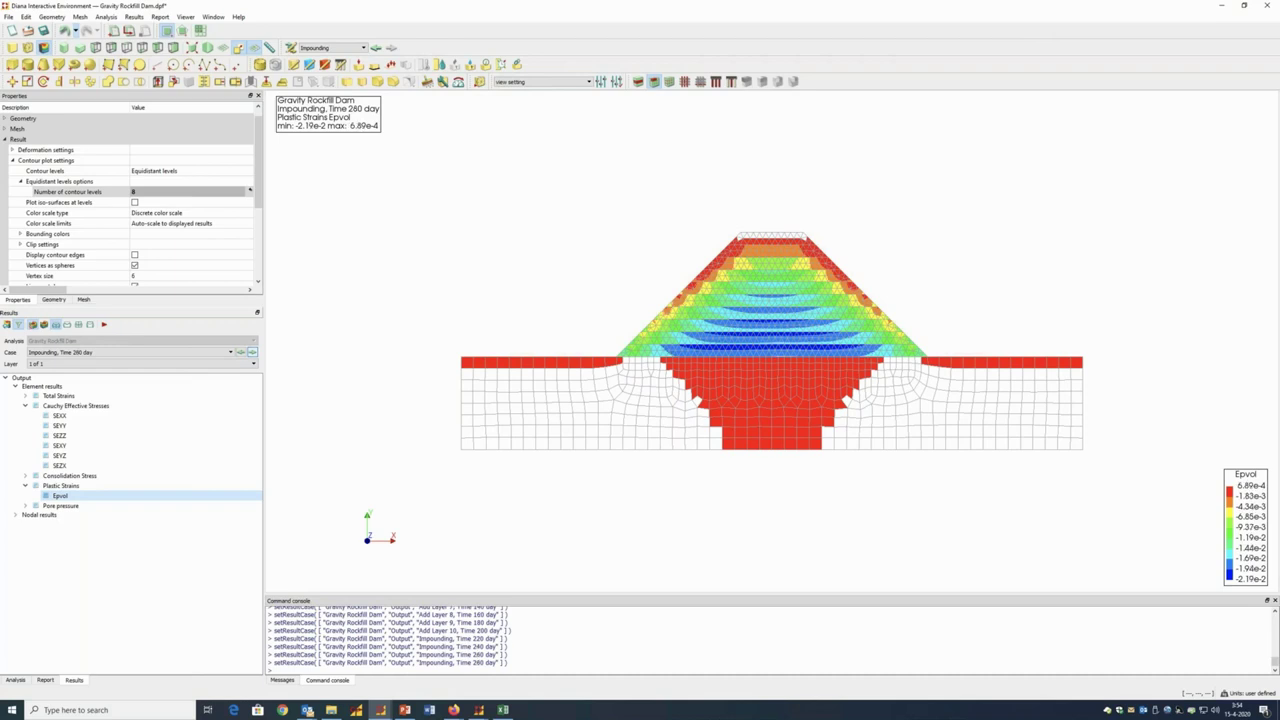
{"action": "left_click", "coordinate": [252, 353]}
{"action": "left_click", "coordinate": [252, 353]}
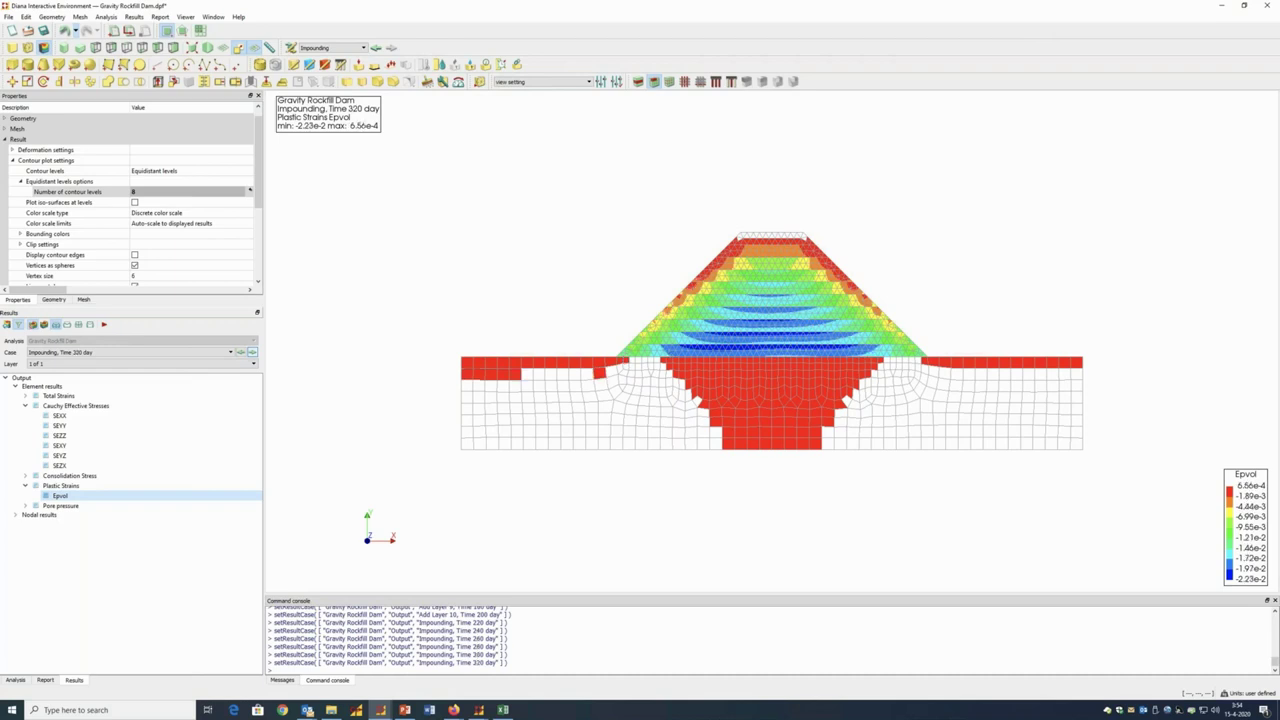
{"action": "left_click", "coordinate": [252, 353]}
{"action": "left_click", "coordinate": [252, 353]}
{"action": "left_click", "coordinate": [252, 353]}
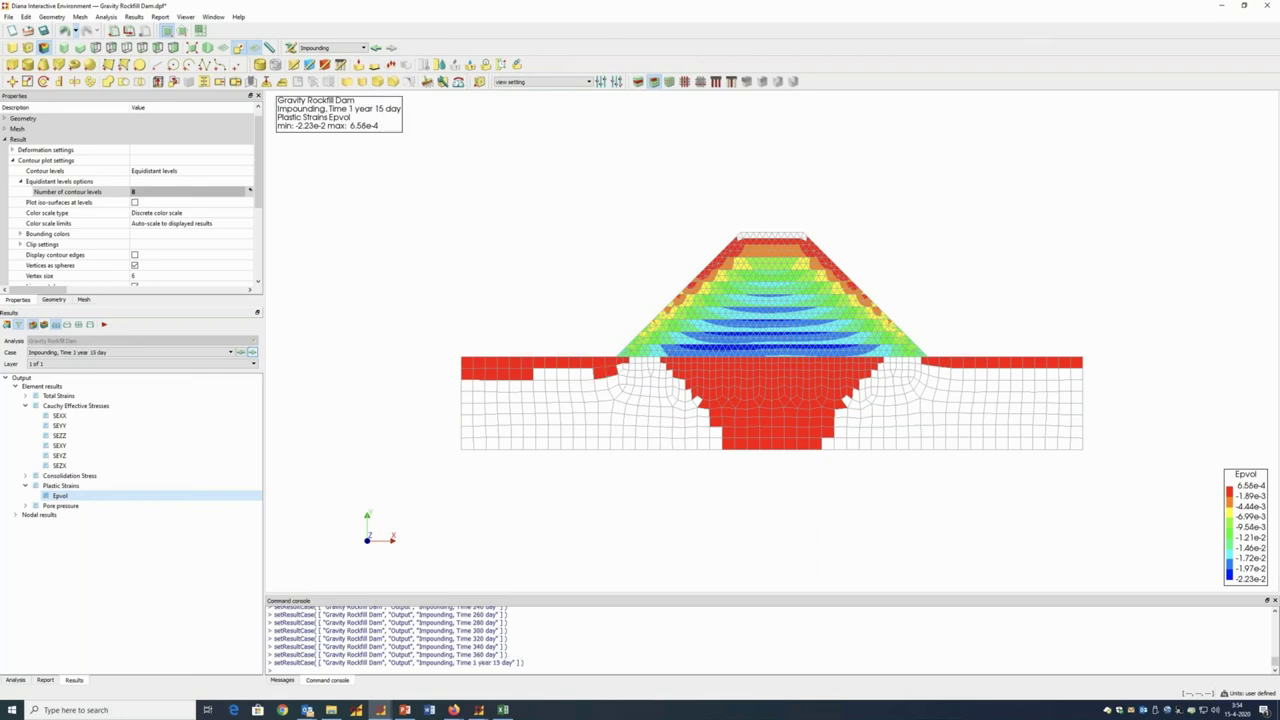
{"action": "left_click", "coordinate": [252, 353]}
{"action": "left_click", "coordinate": [252, 353]}
{"action": "left_click", "coordinate": [115, 353]}
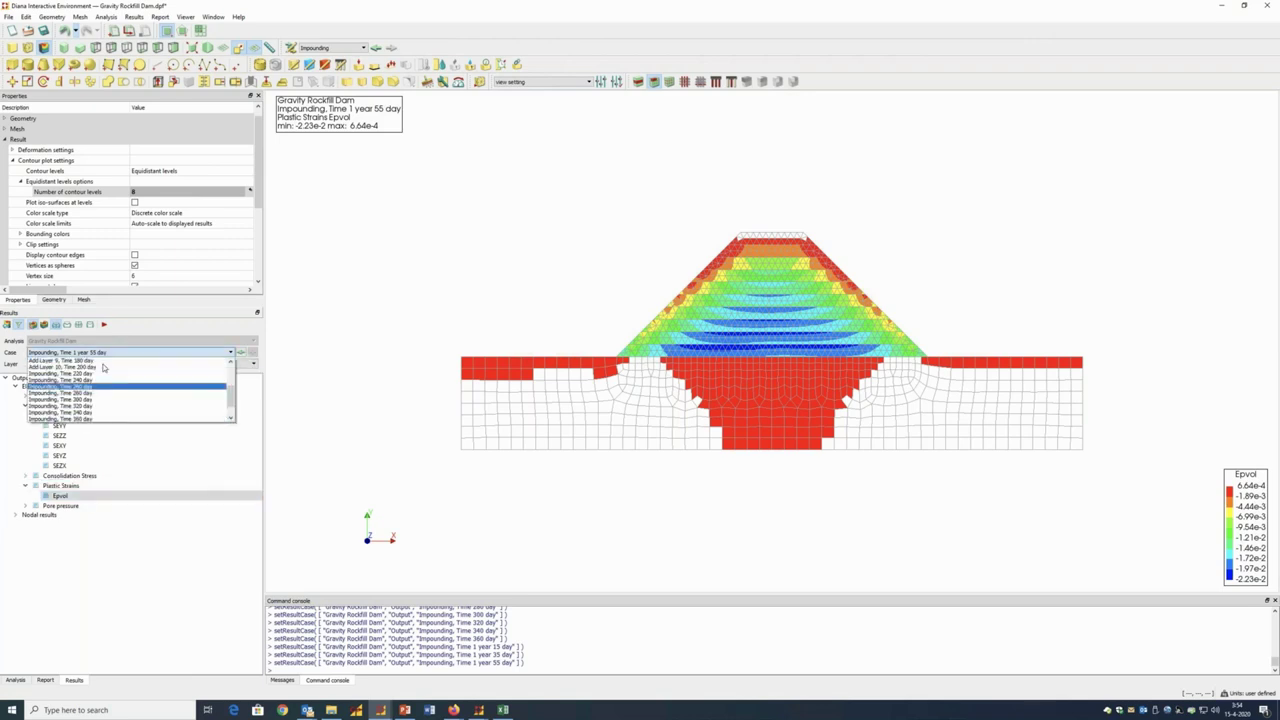
Restart at the Initial case, plot Consolidation Stress Pc, and advance to Add Layer 3
{"action": "left_click", "coordinate": [76, 360]}
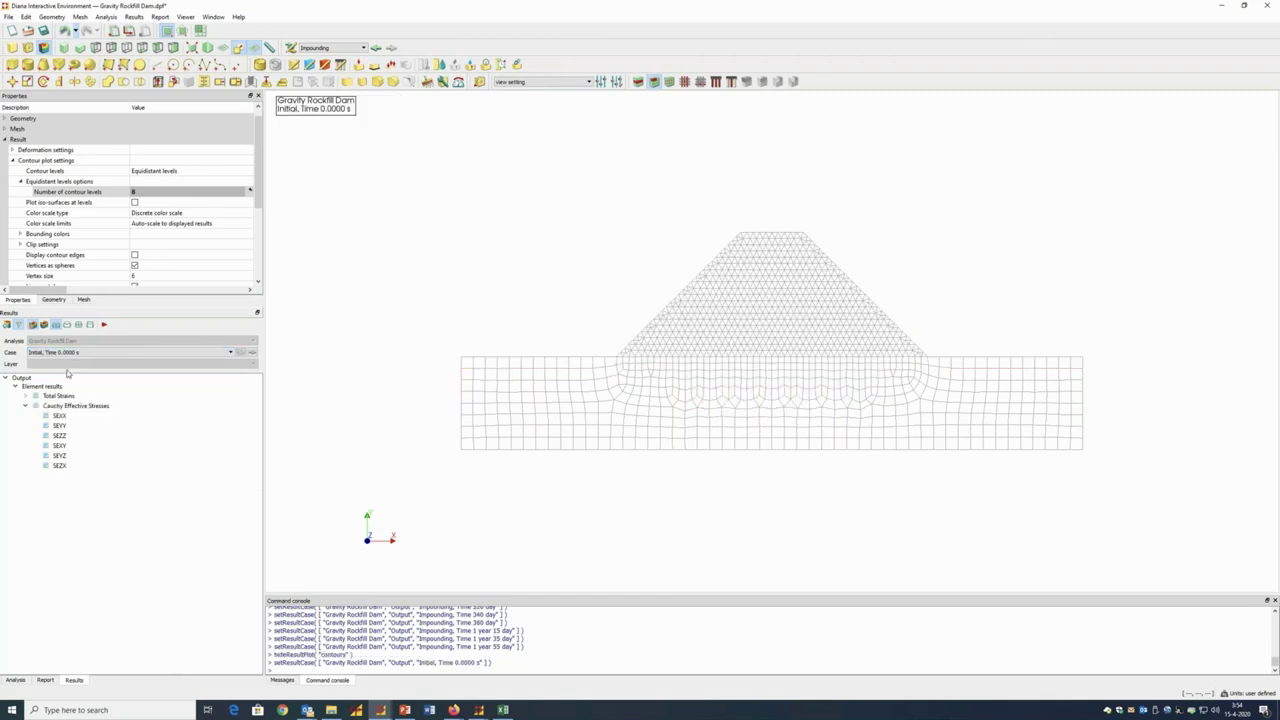
{"action": "left_click", "coordinate": [251, 353]}
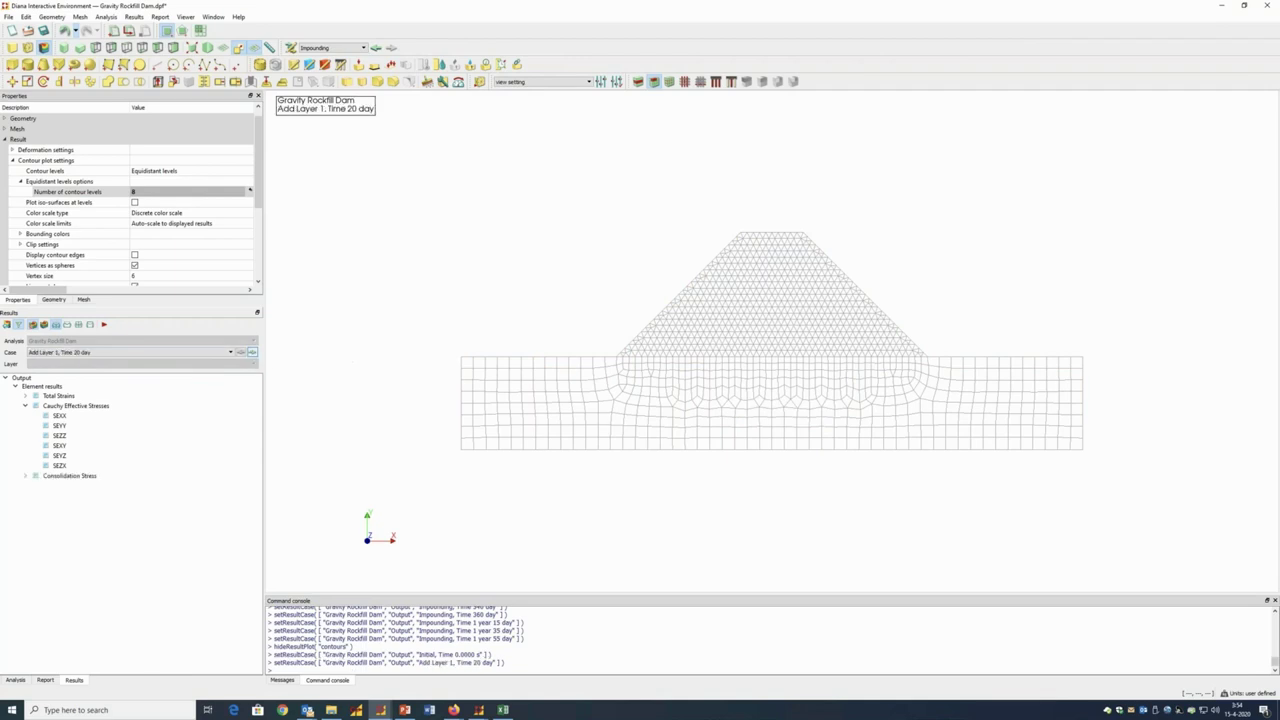
{"action": "left_click", "coordinate": [25, 476]}
{"action": "left_click", "coordinate": [56, 485]}
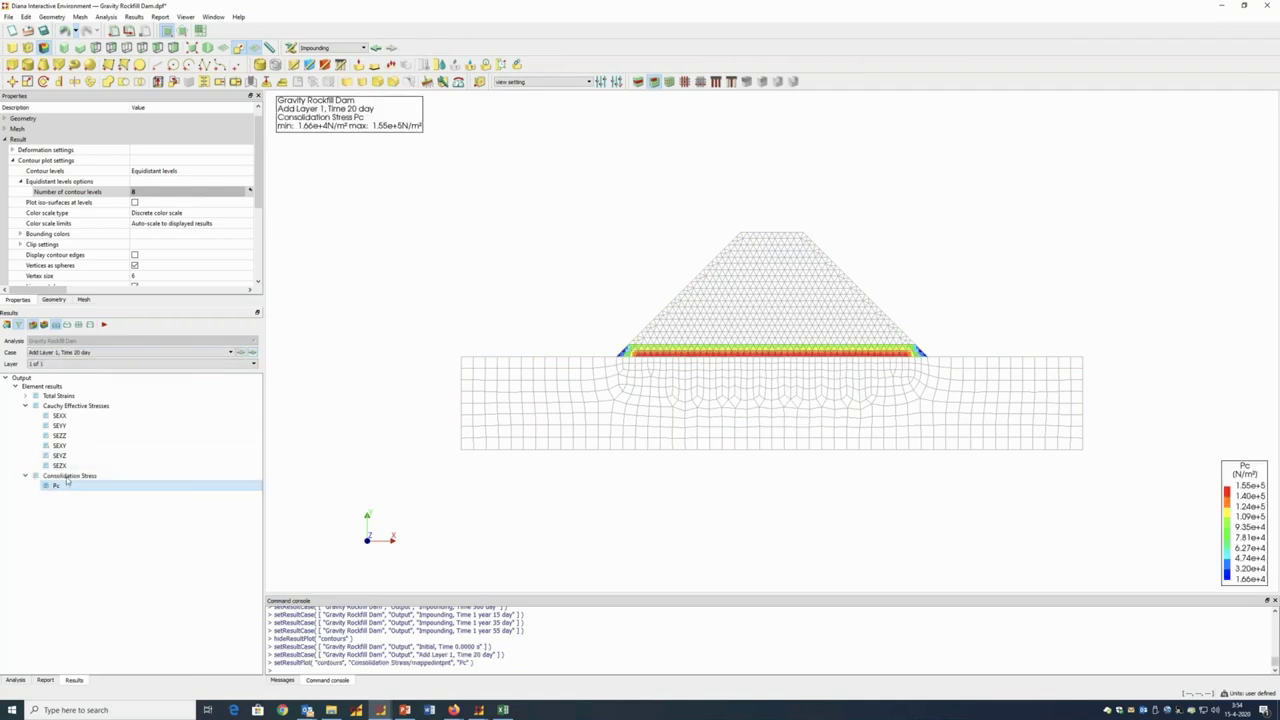
{"action": "left_click", "coordinate": [252, 353]}
{"action": "left_click", "coordinate": [252, 352]}
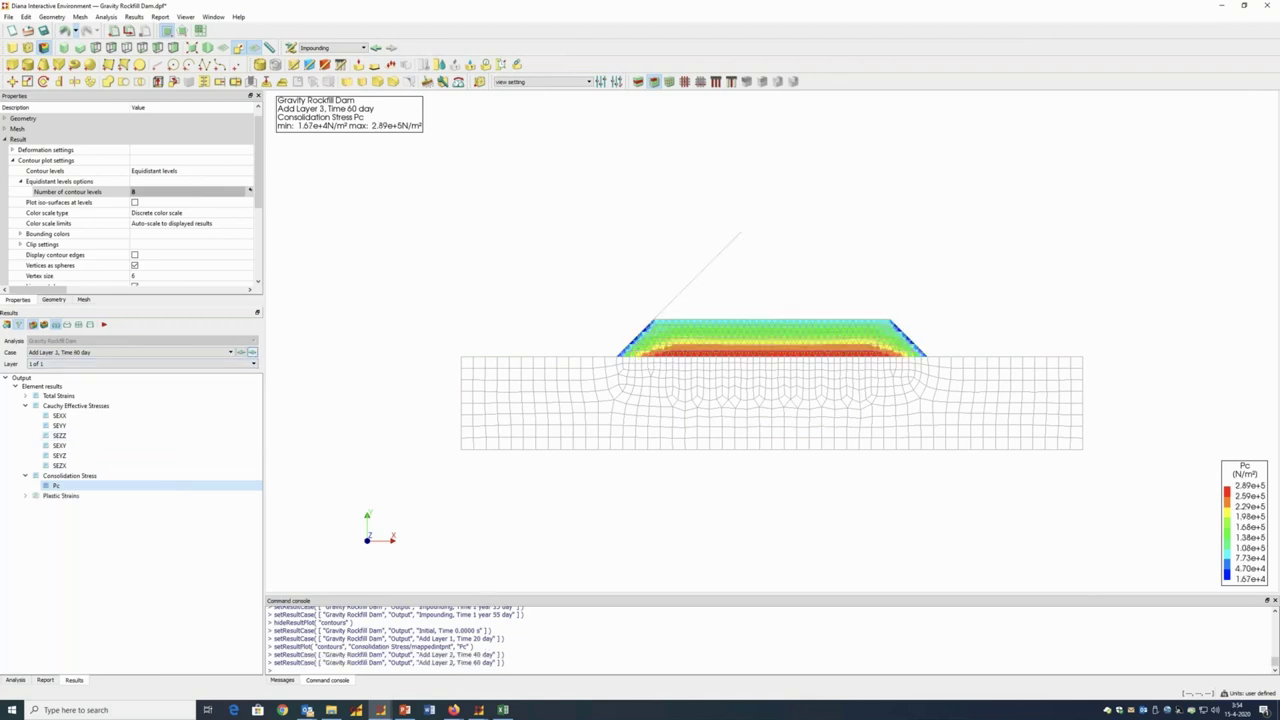
Step the Pc contours from Add Layer 4 (80 day) to Add Layer 10 (200 day)
{"action": "left_click", "coordinate": [252, 352]}
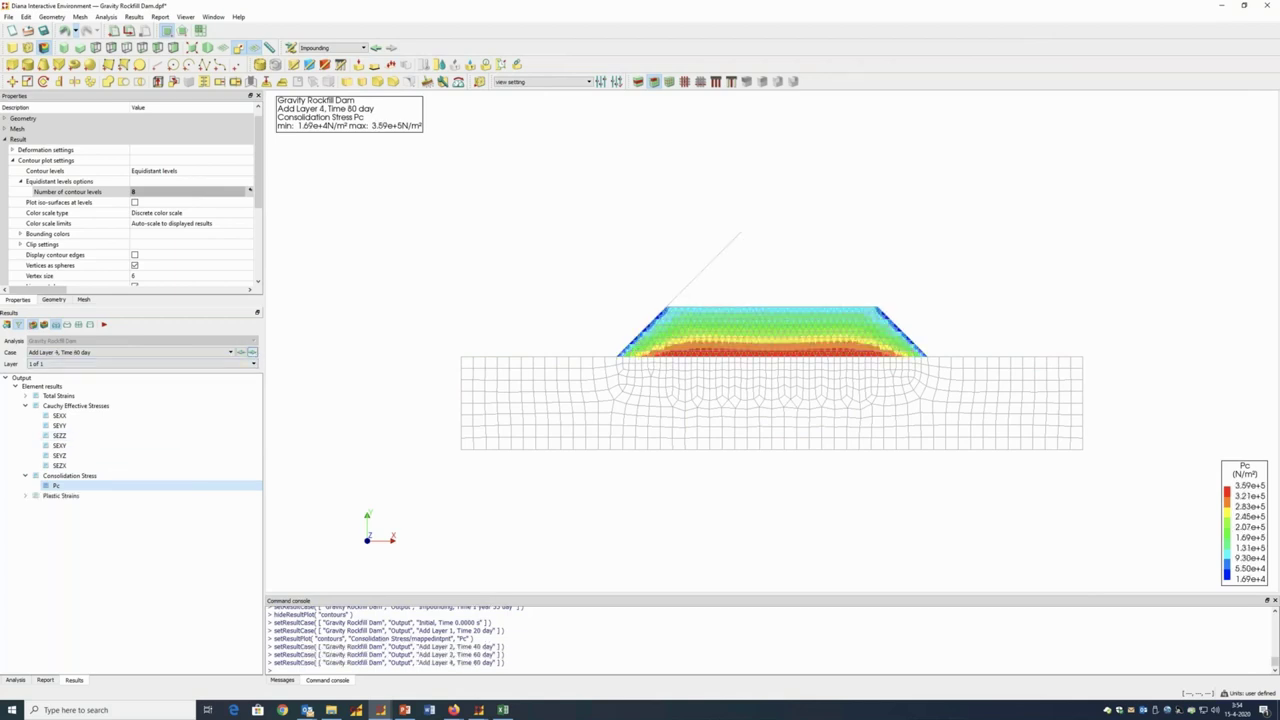
{"action": "left_click", "coordinate": [252, 352]}
{"action": "left_click", "coordinate": [252, 352]}
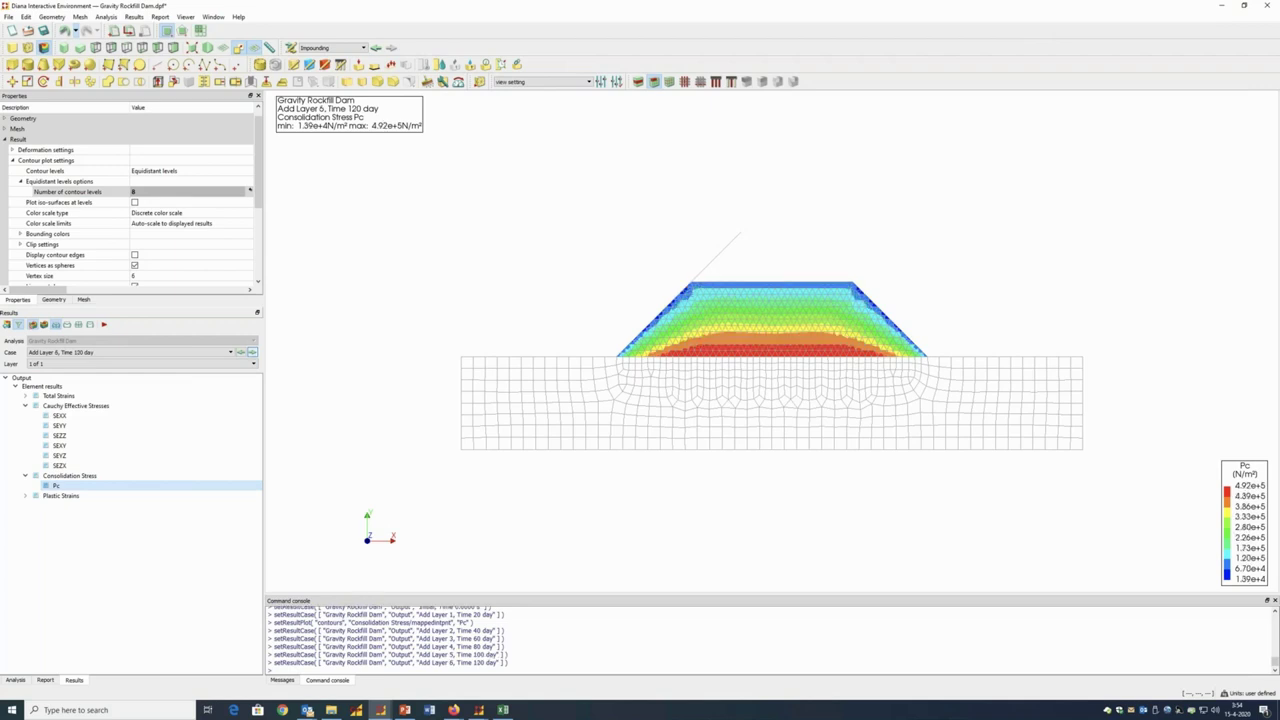
{"action": "left_click", "coordinate": [252, 352]}
{"action": "left_click", "coordinate": [252, 352]}
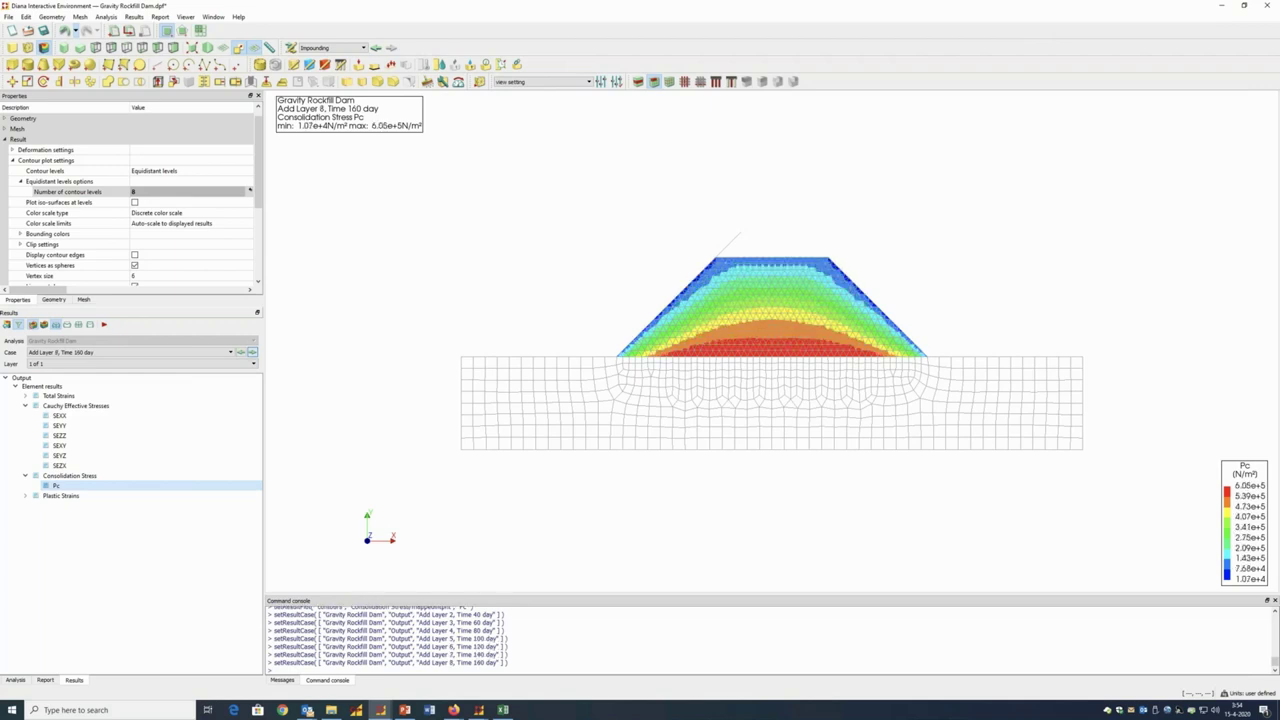
{"action": "left_click", "coordinate": [252, 352]}
{"action": "left_click", "coordinate": [252, 352]}
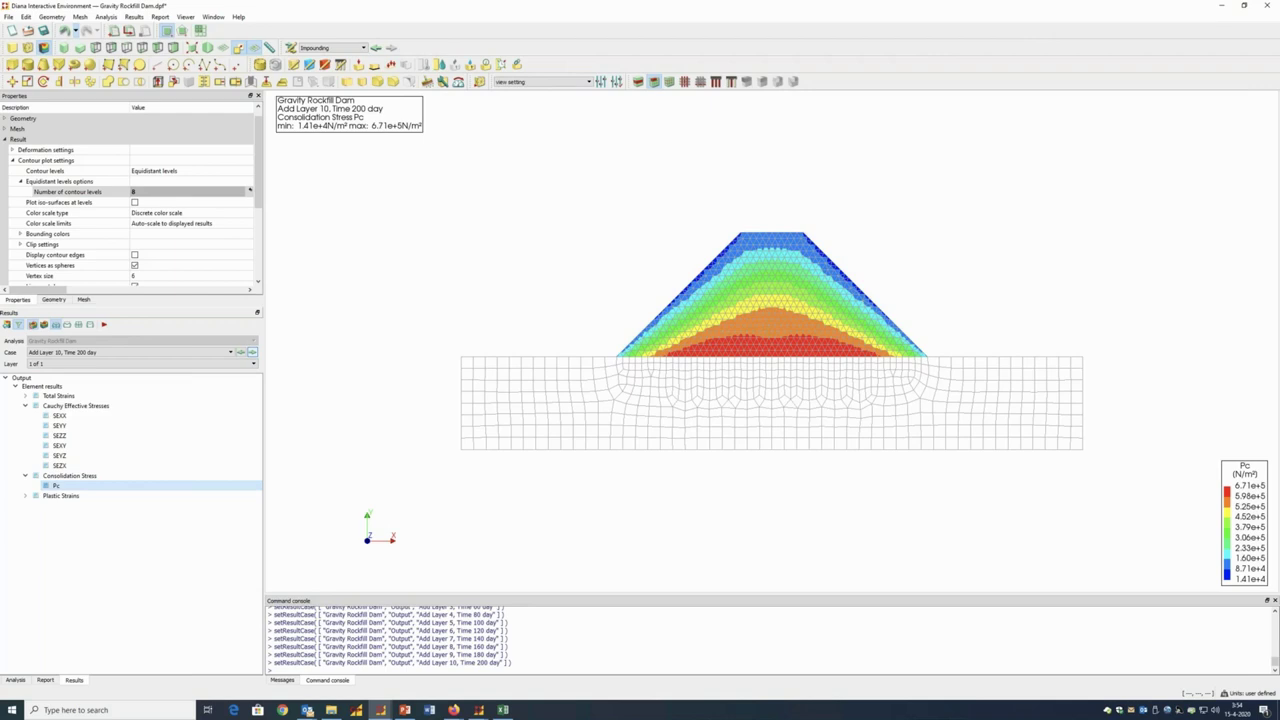
Step the Pc contours through Impounding from 220 day to 1 year 55 day
{"action": "left_click", "coordinate": [252, 352]}
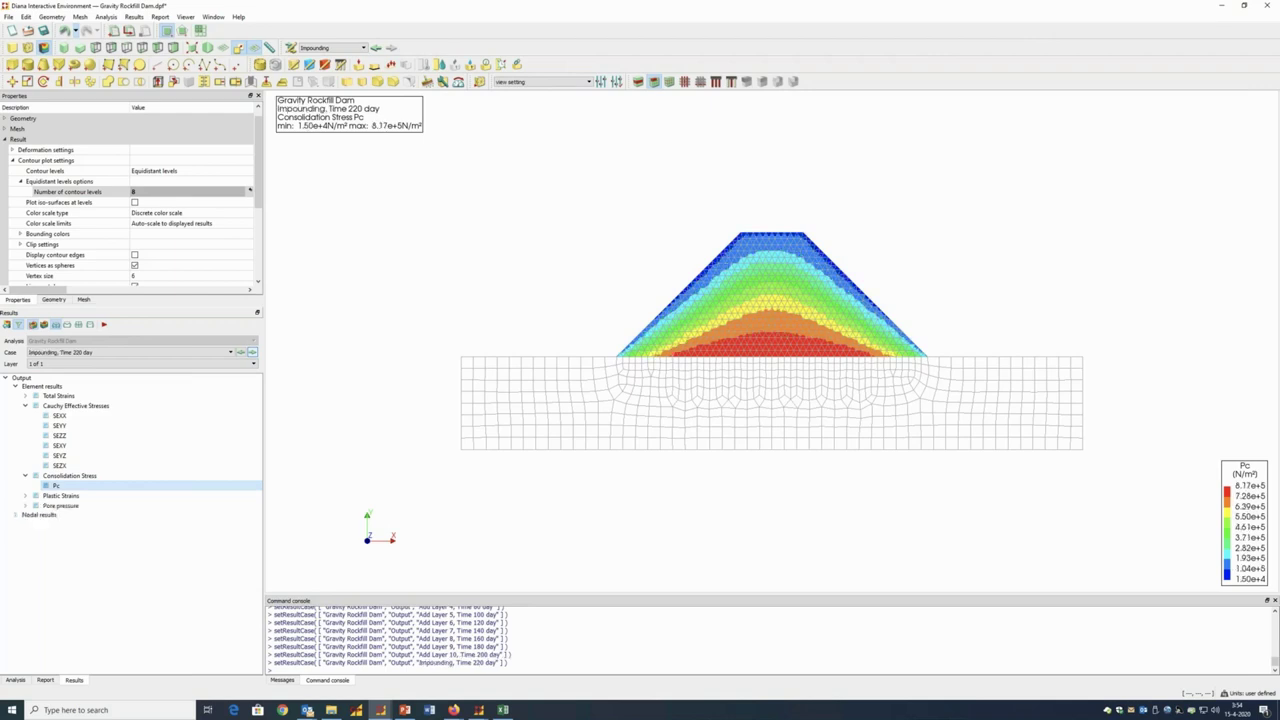
{"action": "left_click", "coordinate": [252, 352]}
{"action": "left_click", "coordinate": [252, 352]}
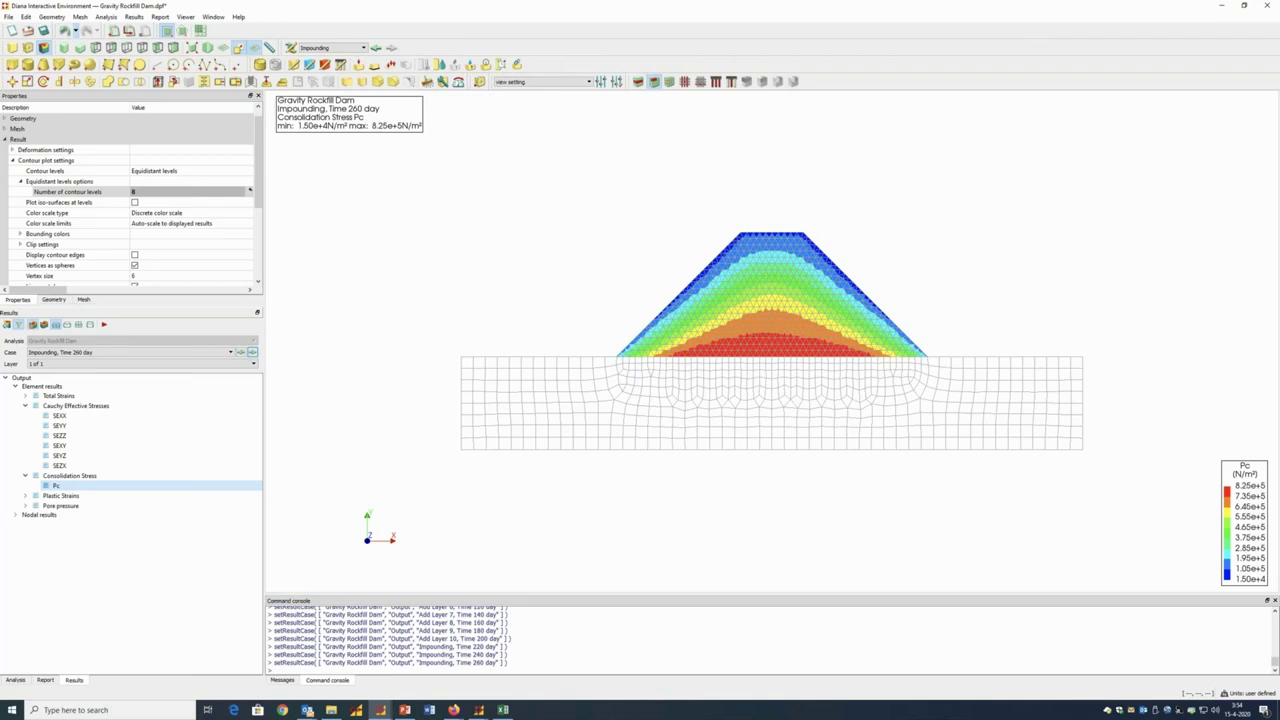
{"action": "left_click", "coordinate": [252, 352]}
{"action": "left_click", "coordinate": [252, 352]}
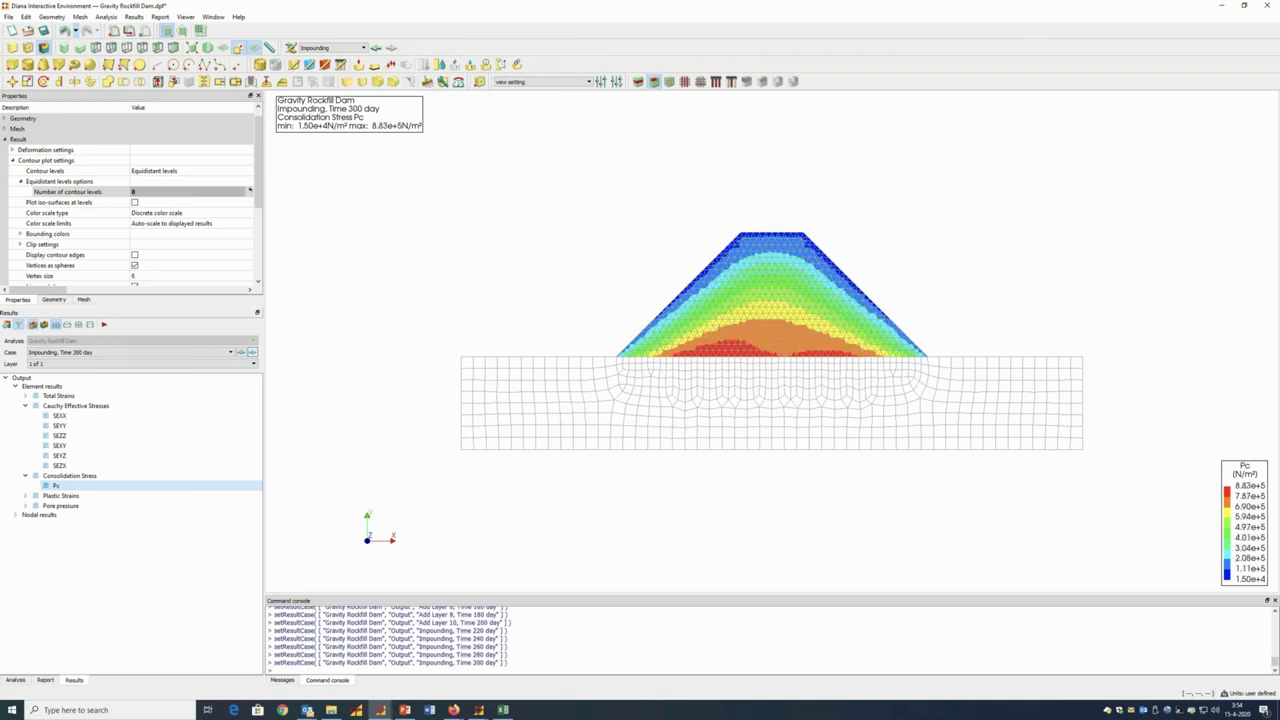
{"action": "left_click", "coordinate": [252, 352]}
{"action": "left_click", "coordinate": [252, 352]}
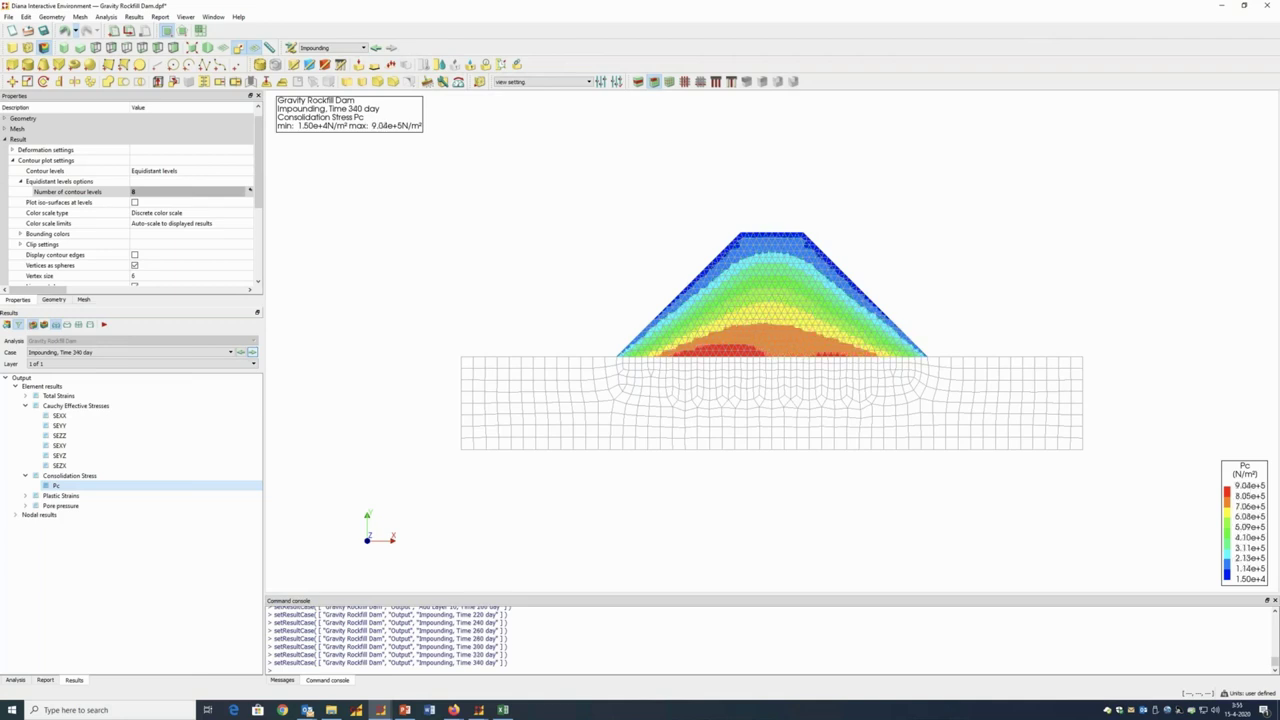
{"action": "left_click", "coordinate": [252, 352]}
{"action": "left_click", "coordinate": [252, 352]}
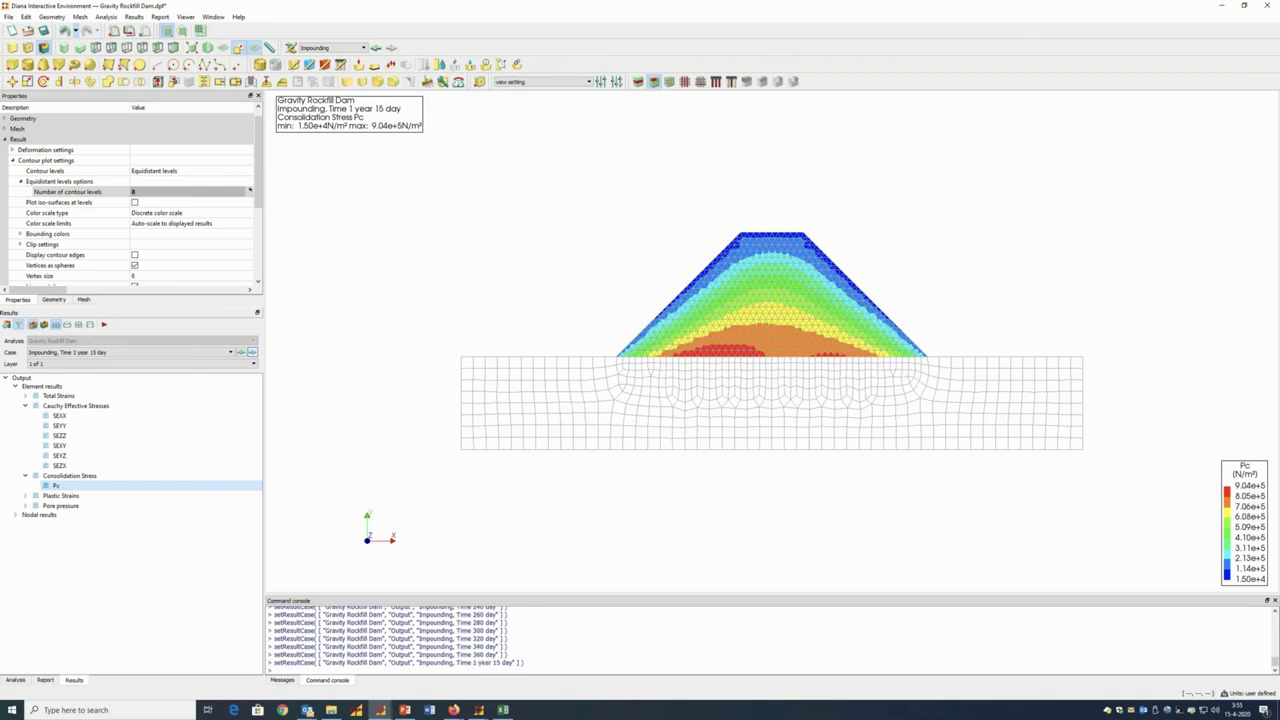
{"action": "left_click", "coordinate": [252, 352]}
{"action": "left_click", "coordinate": [252, 352]}
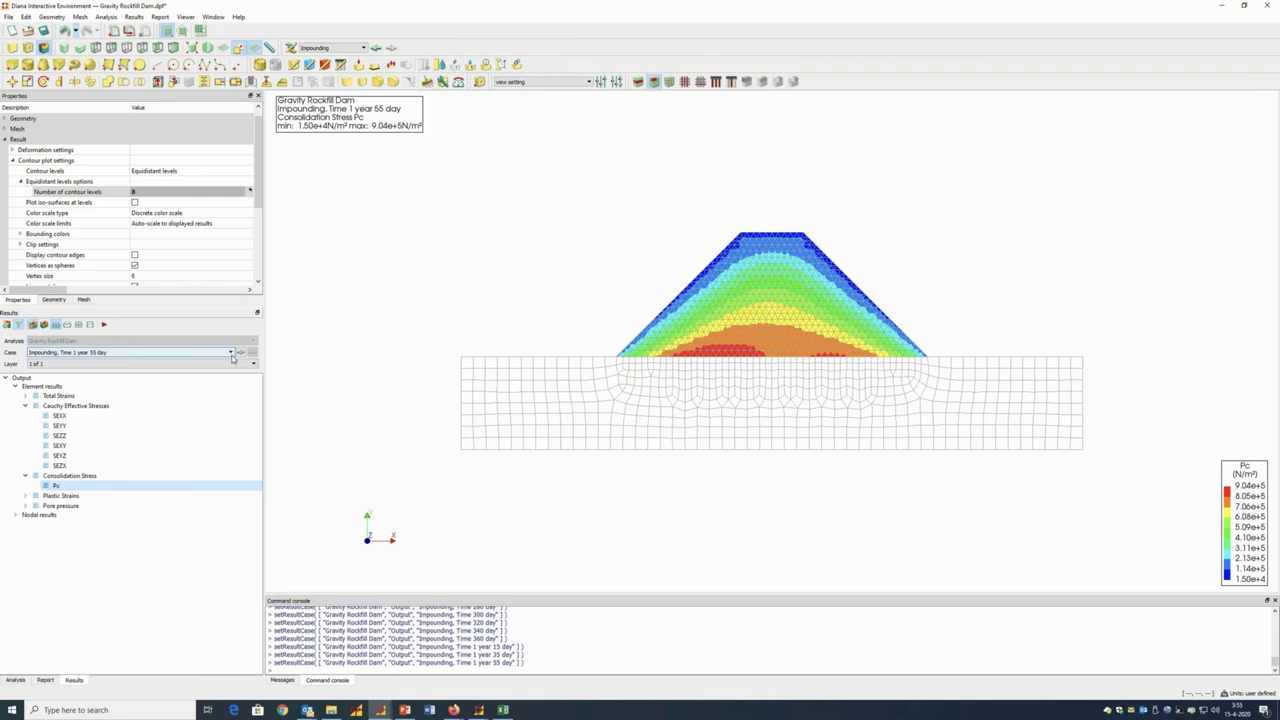
Set the contour levels to 1 and select the Initial, Time 0 case
{"action": "left_click", "coordinate": [136, 192]}
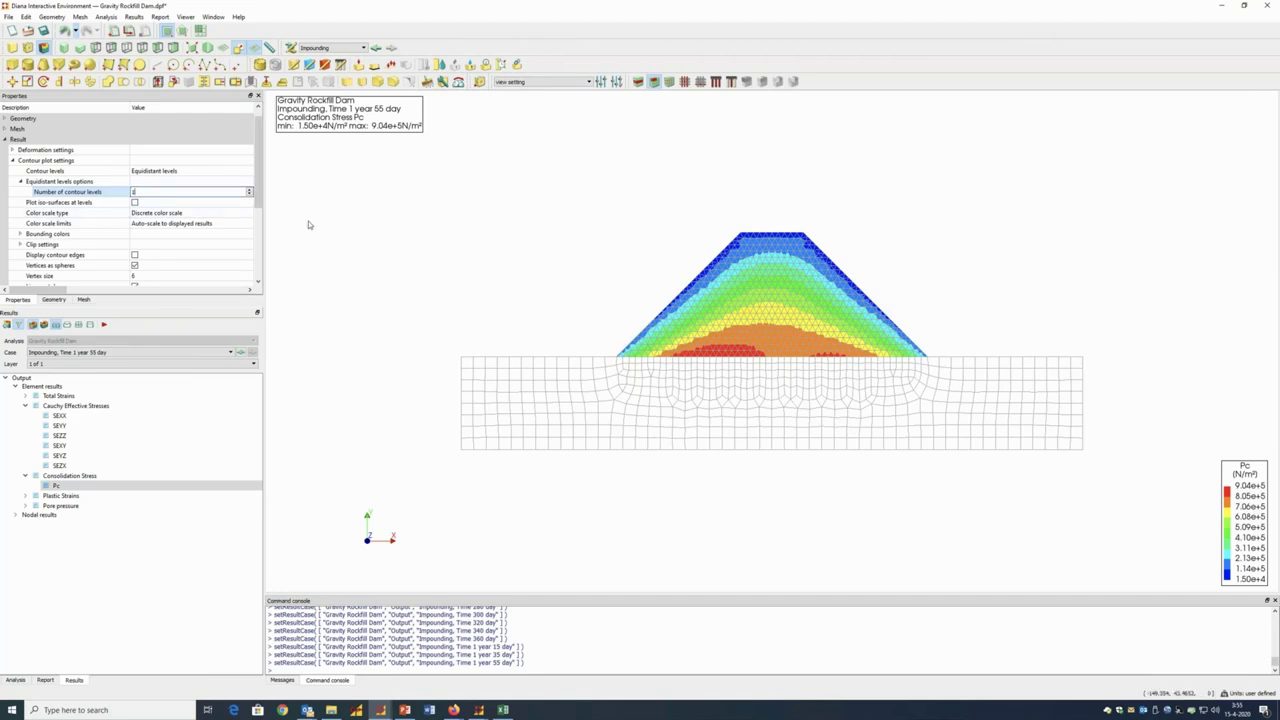
{"action": "type", "text": "1"}
{"action": "key", "text": "Return"}
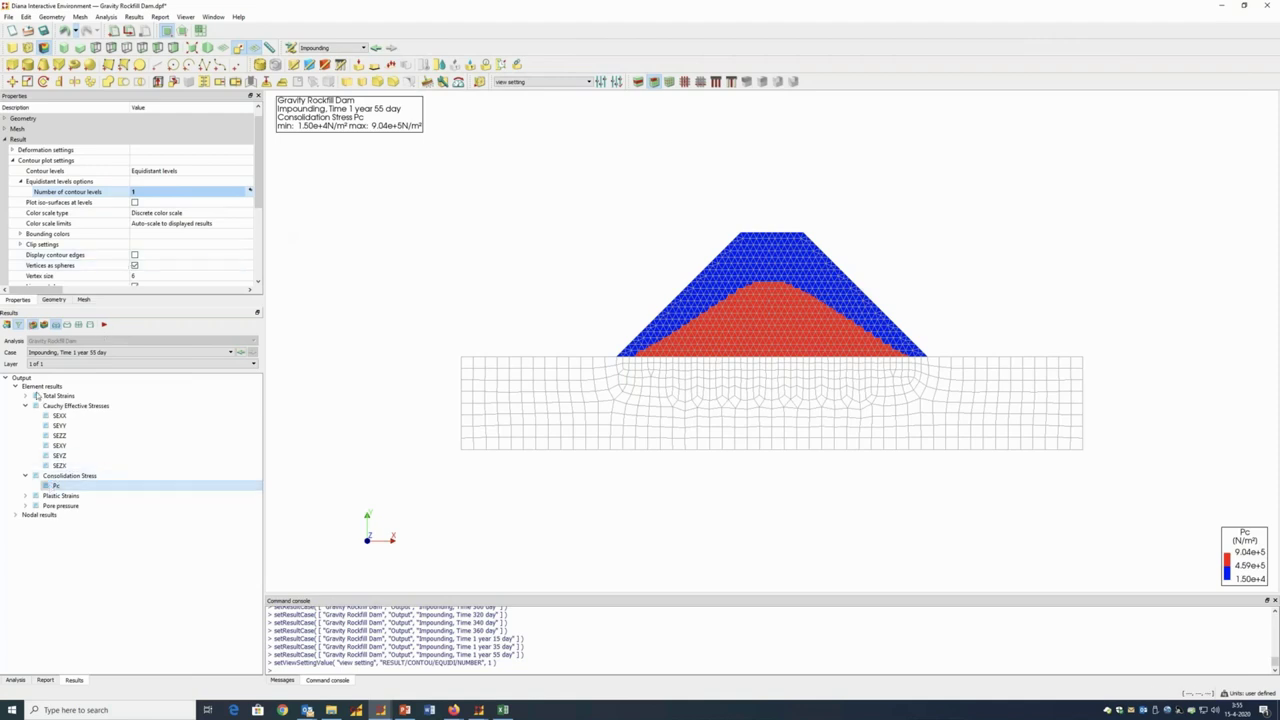
{"action": "left_click", "coordinate": [230, 352]}
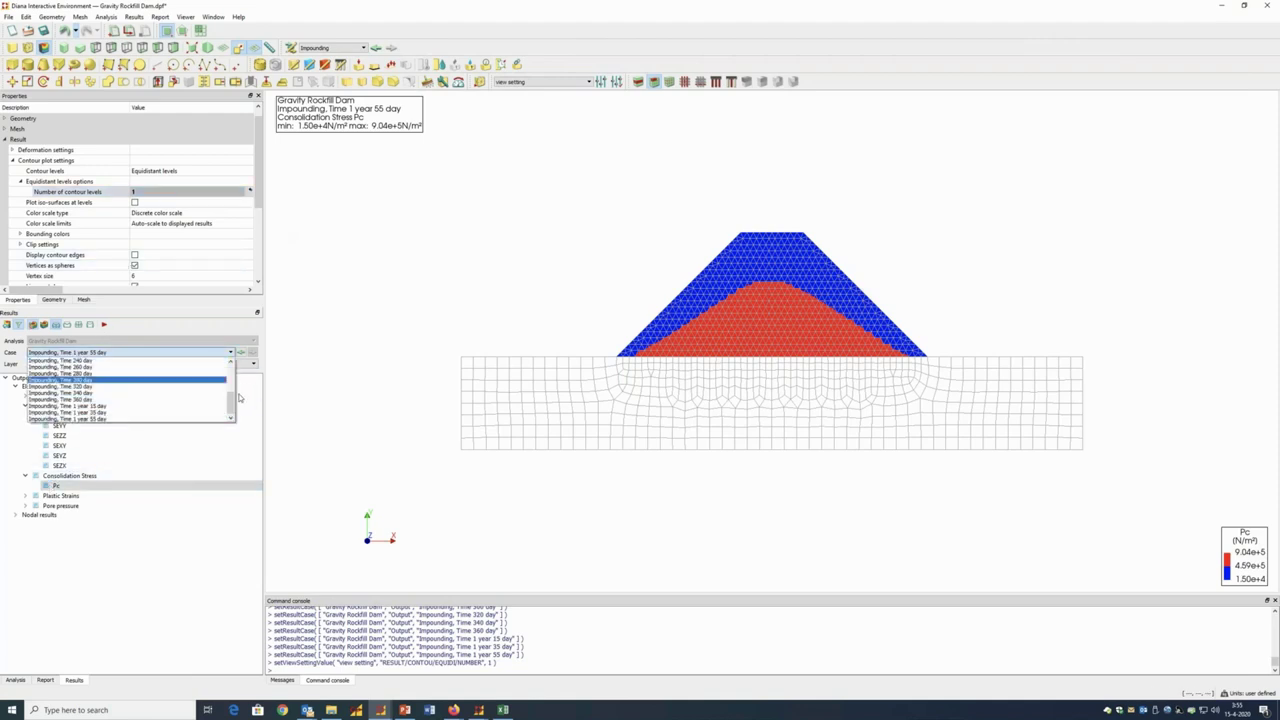
{"action": "scroll", "coordinate": [232, 400], "scroll_direction": "up", "scroll_amount": 5}
{"action": "left_click", "coordinate": [100, 360]}
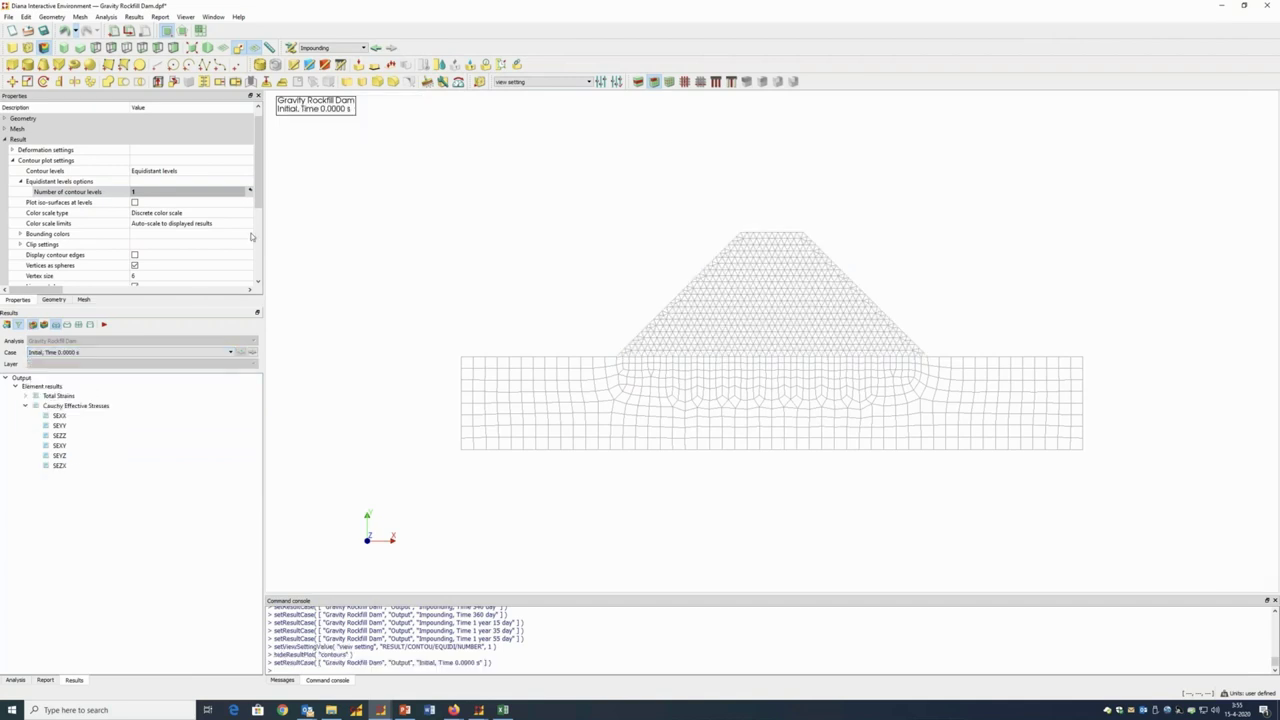
Set bounding colours: lower bound blue #3d85c6, upper bound light orange #f9cb9c
{"action": "left_click", "coordinate": [20, 234]}
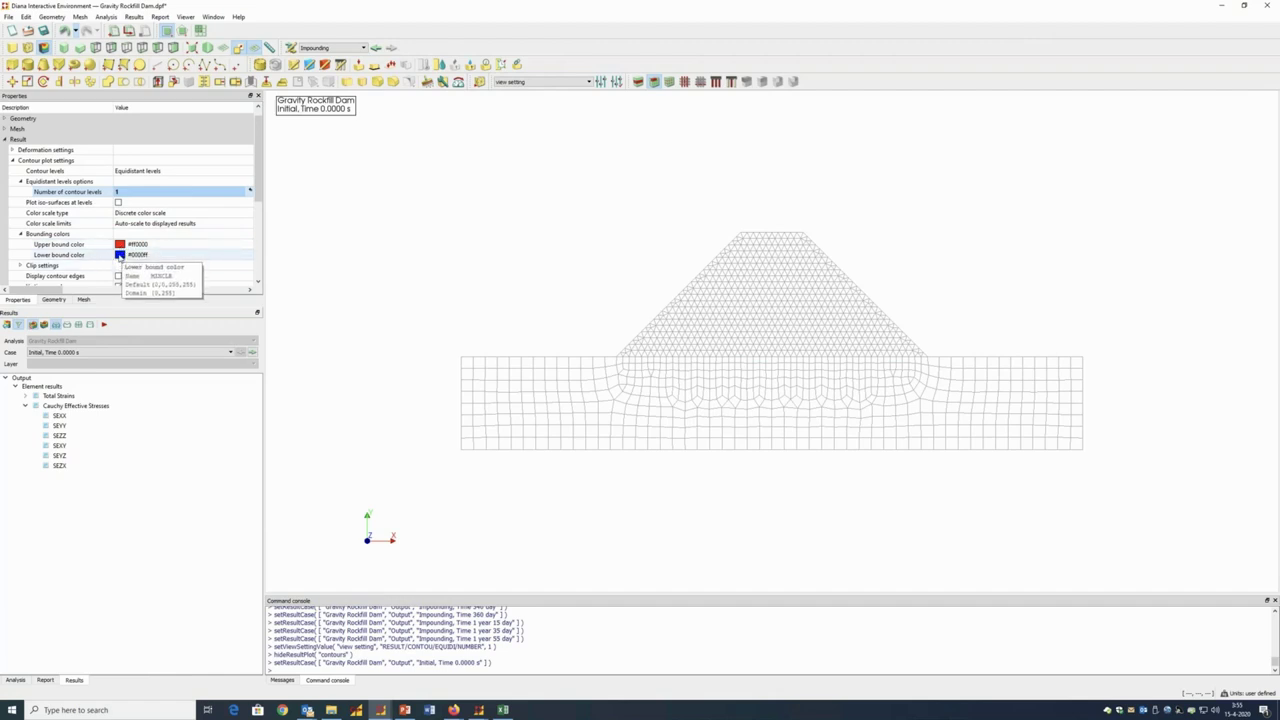
{"action": "left_click", "coordinate": [121, 257]}
{"action": "left_click", "coordinate": [158, 322]}
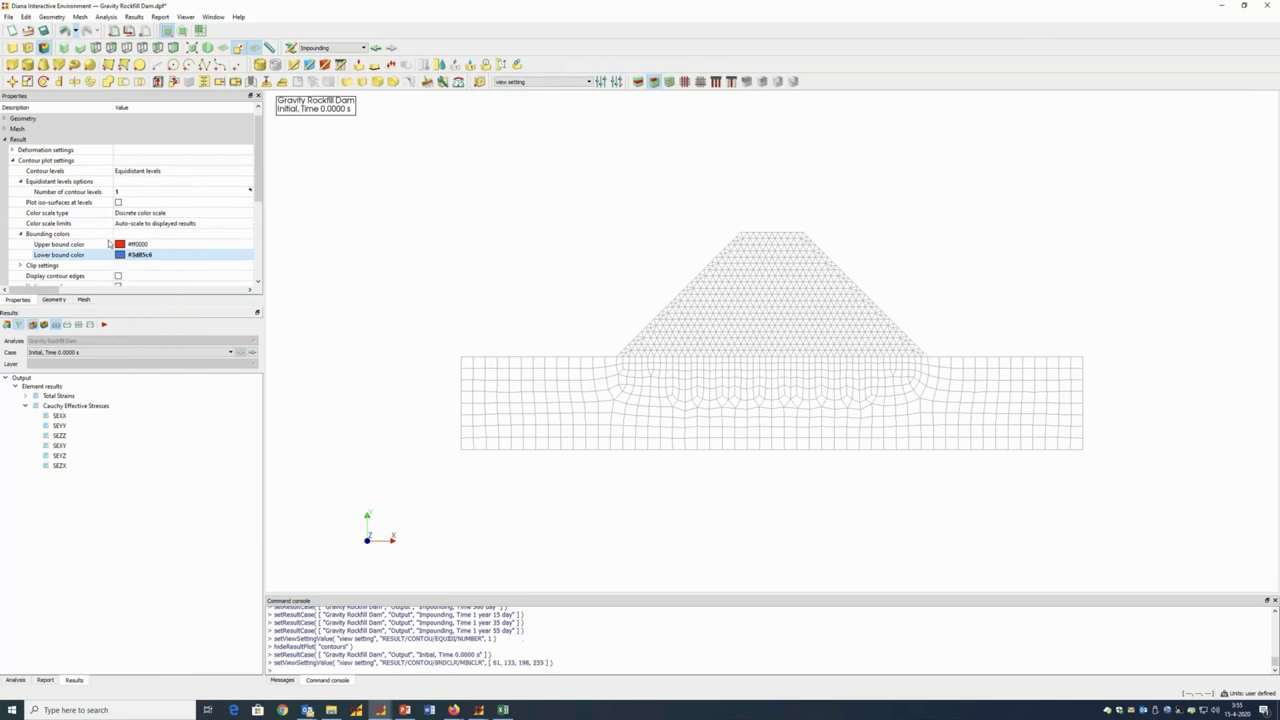
{"action": "left_click", "coordinate": [122, 245]}
{"action": "left_click", "coordinate": [122, 245]}
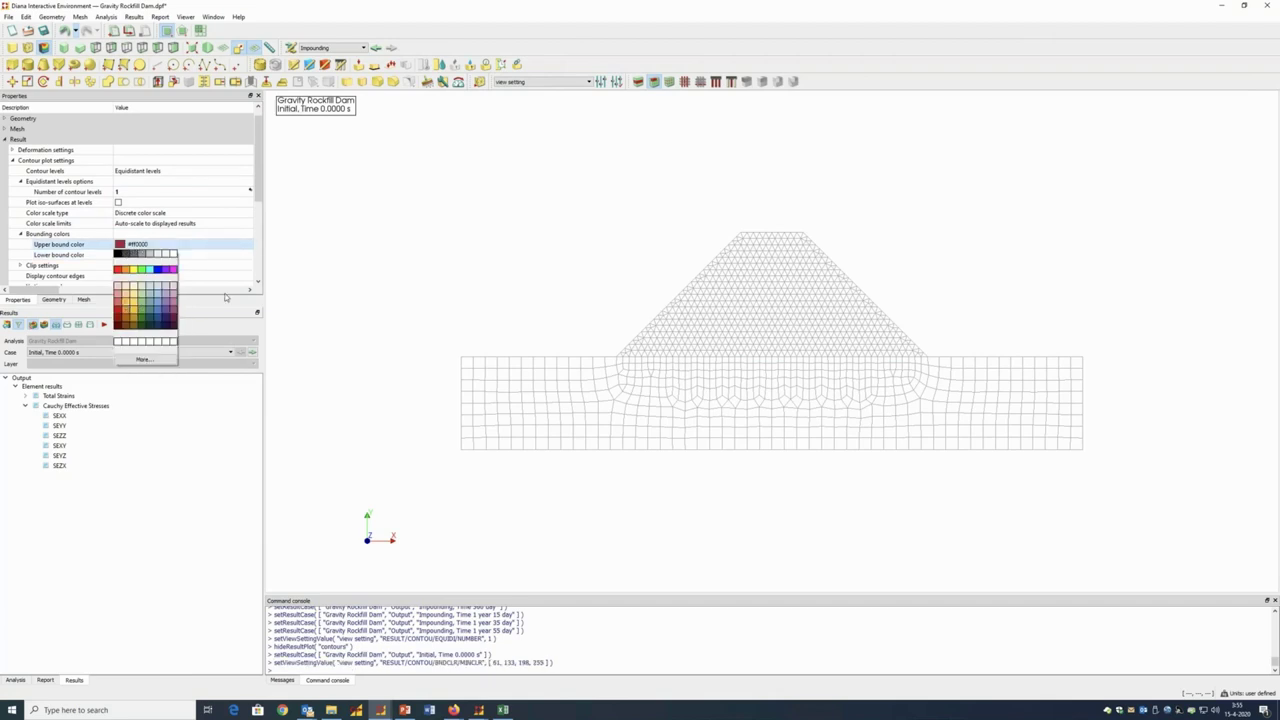
{"action": "left_click", "coordinate": [126, 302]}
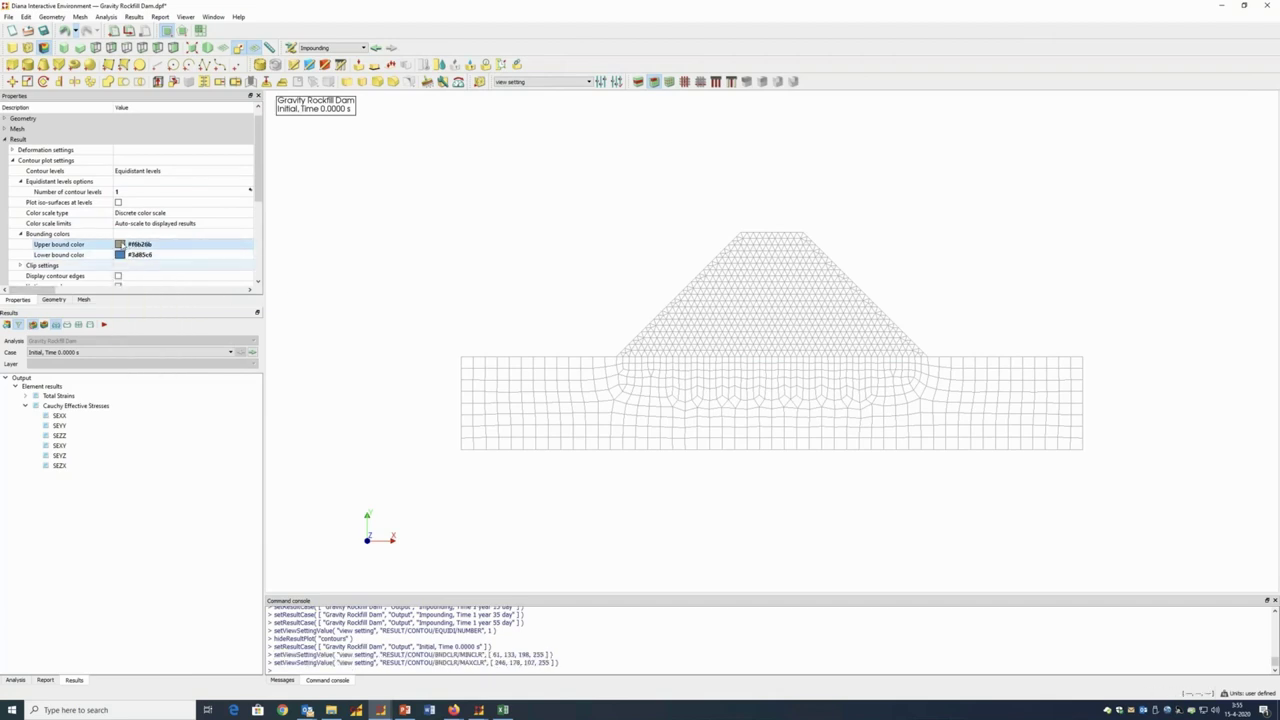
{"action": "left_click", "coordinate": [122, 246]}
{"action": "left_click", "coordinate": [122, 246]}
{"action": "left_click", "coordinate": [122, 245]}
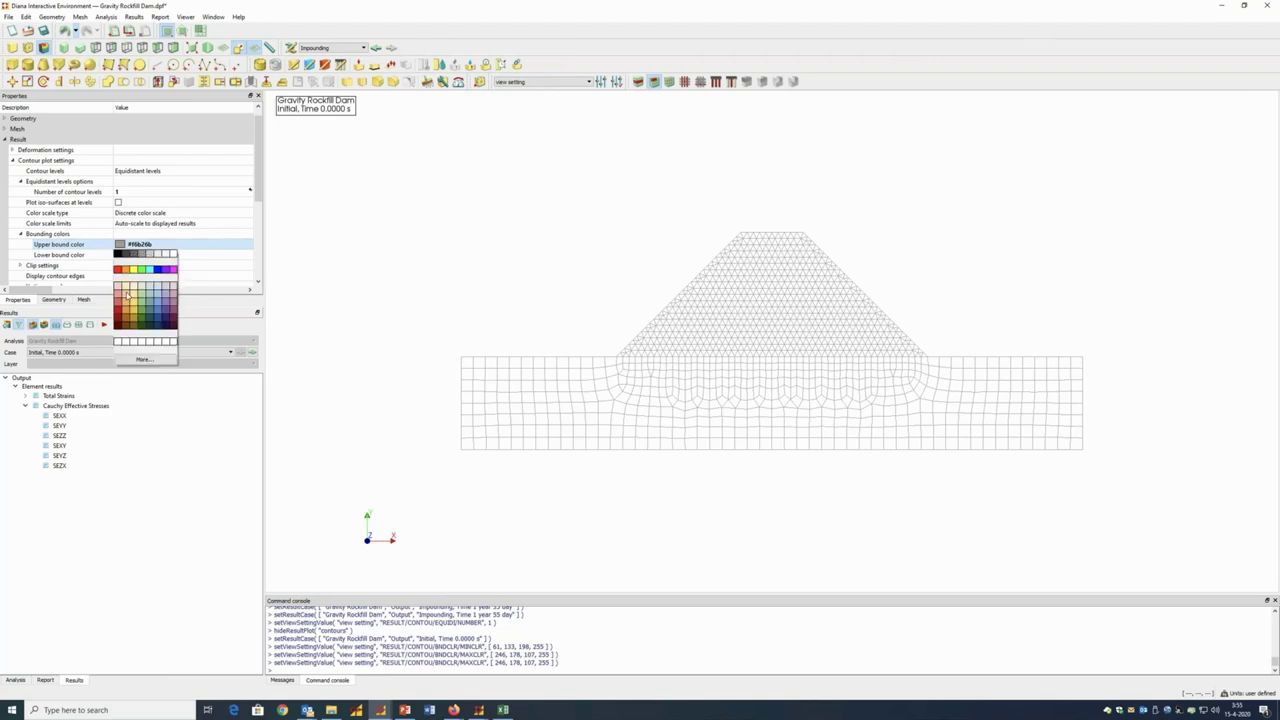
{"action": "left_click", "coordinate": [126, 294]}
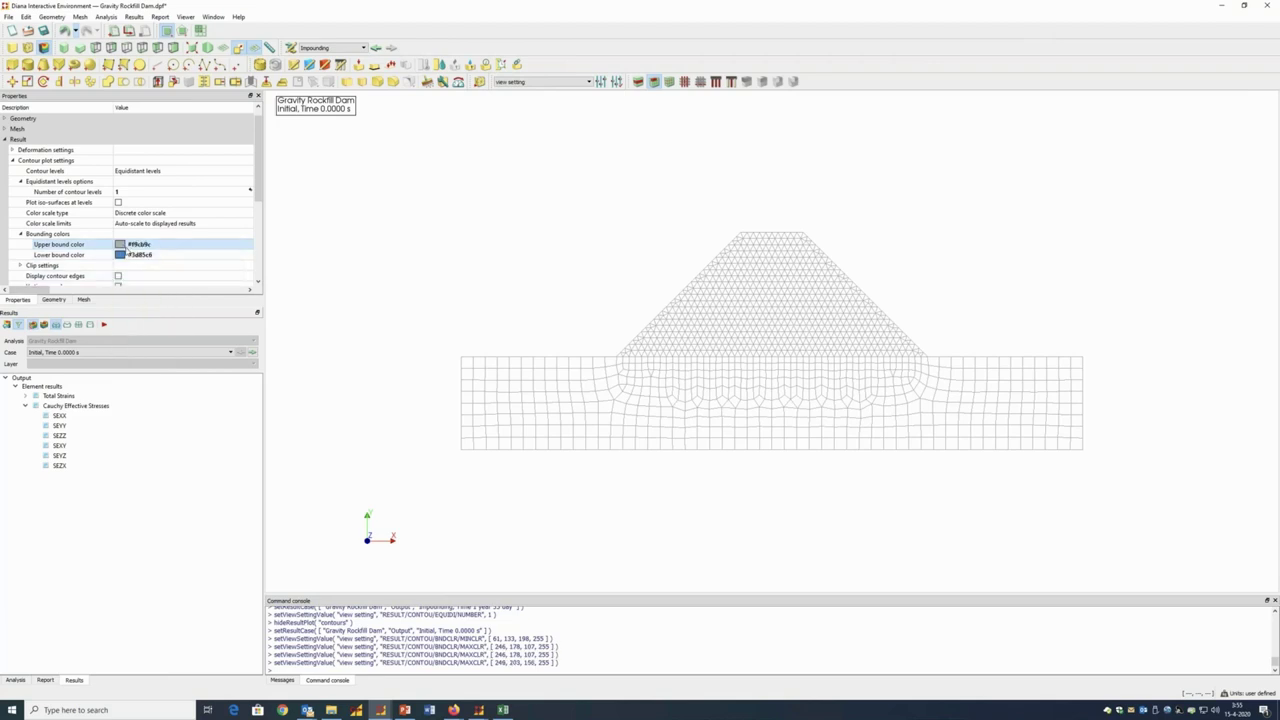
{"action": "left_click", "coordinate": [122, 246]}
{"action": "left_click", "coordinate": [122, 246]}
{"action": "left_click", "coordinate": [122, 246]}
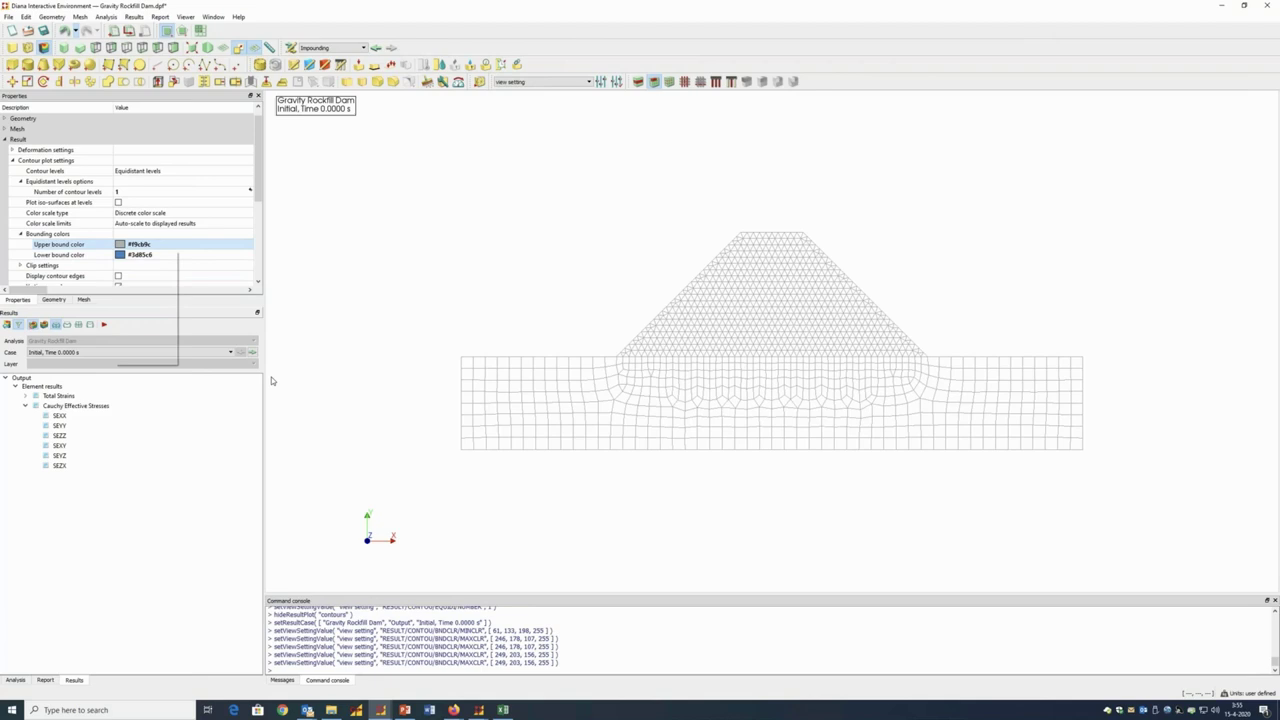
{"action": "left_click", "coordinate": [330, 380]}
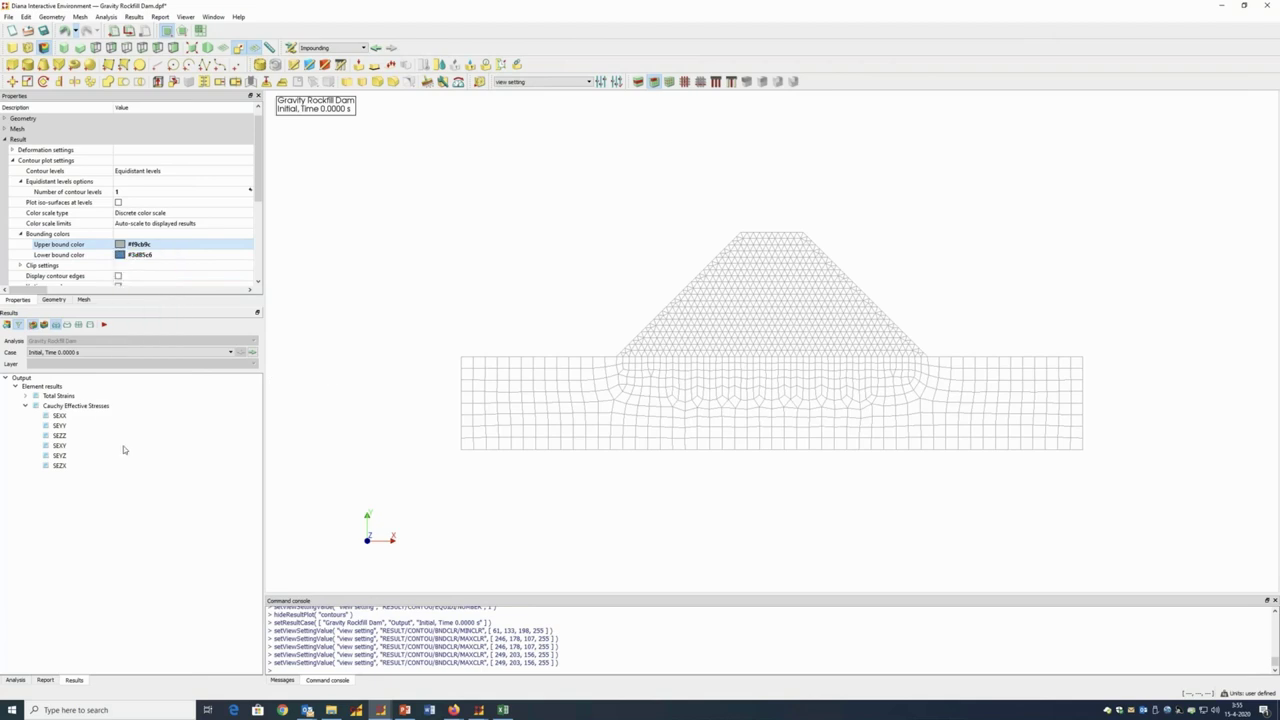
Step the cases forward from Add Layer 1 to Add Layer 10, Time 200 day
{"action": "left_click", "coordinate": [252, 352]}
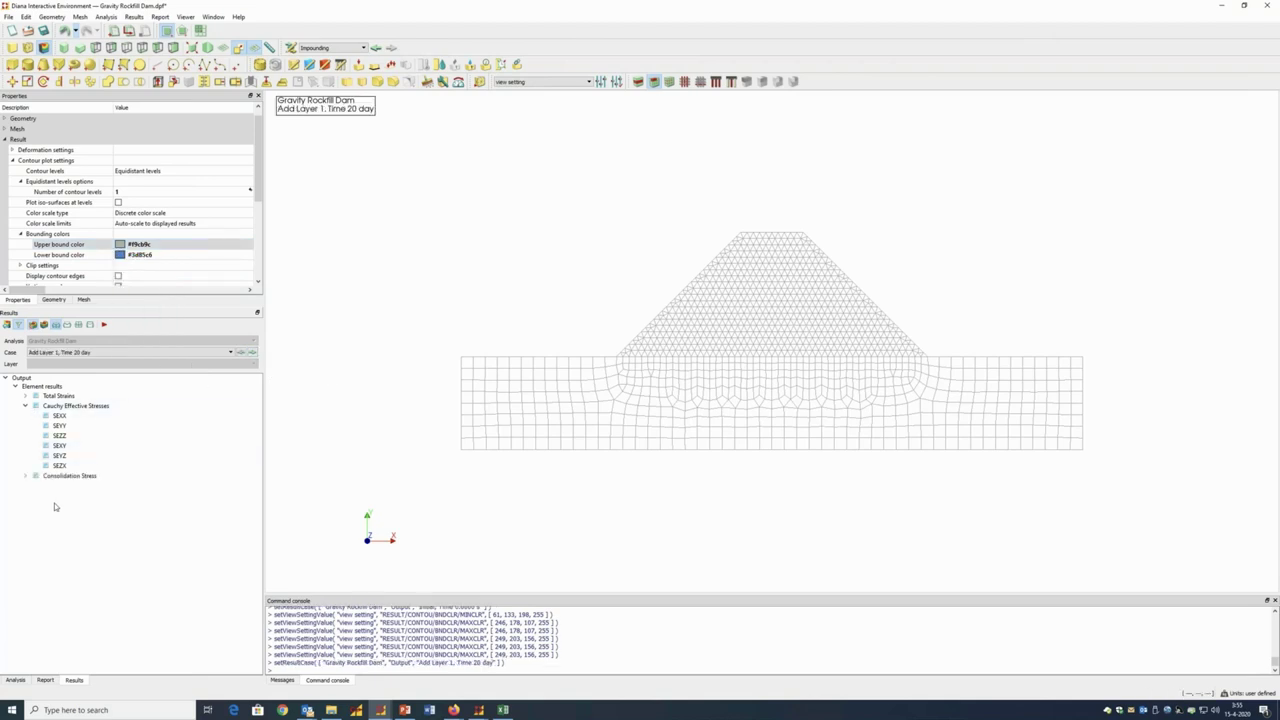
{"action": "left_click", "coordinate": [252, 352]}
{"action": "left_click", "coordinate": [252, 352]}
{"action": "left_click", "coordinate": [252, 352]}
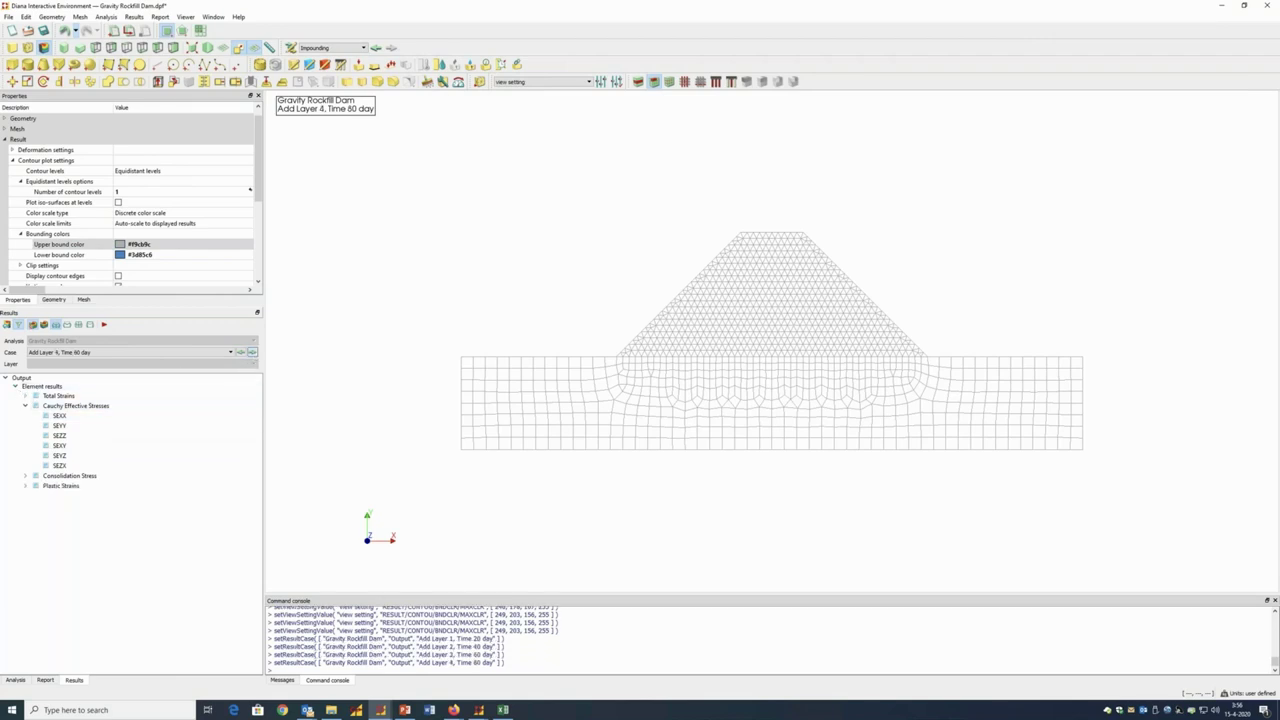
{"action": "left_click", "coordinate": [252, 352]}
{"action": "left_click", "coordinate": [252, 352]}
{"action": "left_click", "coordinate": [252, 352]}
{"action": "left_click", "coordinate": [252, 352]}
{"action": "left_click", "coordinate": [252, 352]}
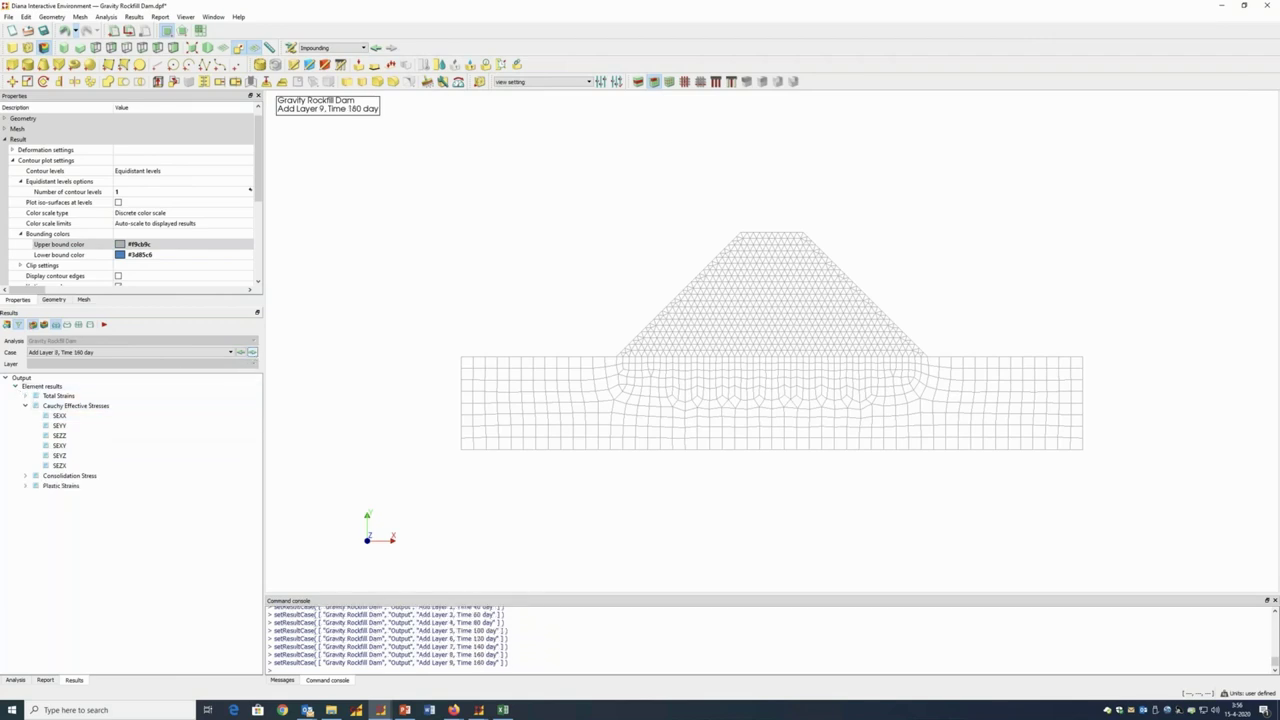
{"action": "left_click", "coordinate": [252, 352]}
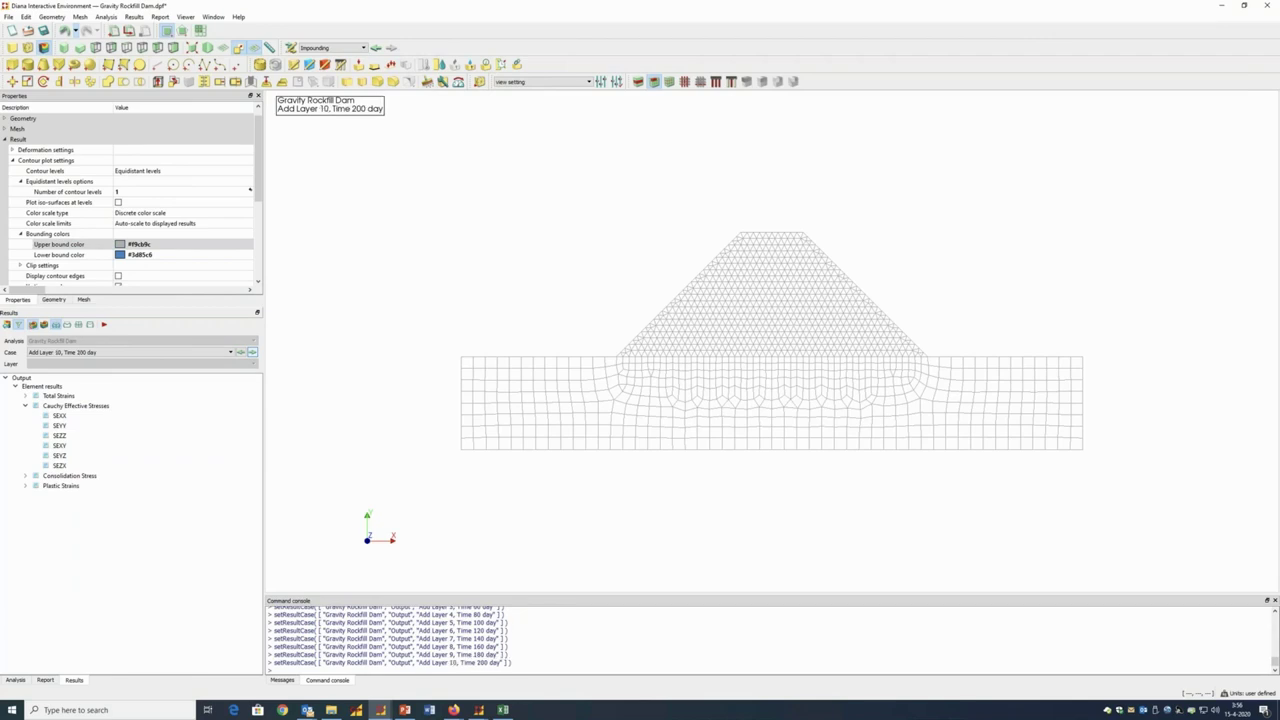
{"action": "left_click", "coordinate": [252, 352]}
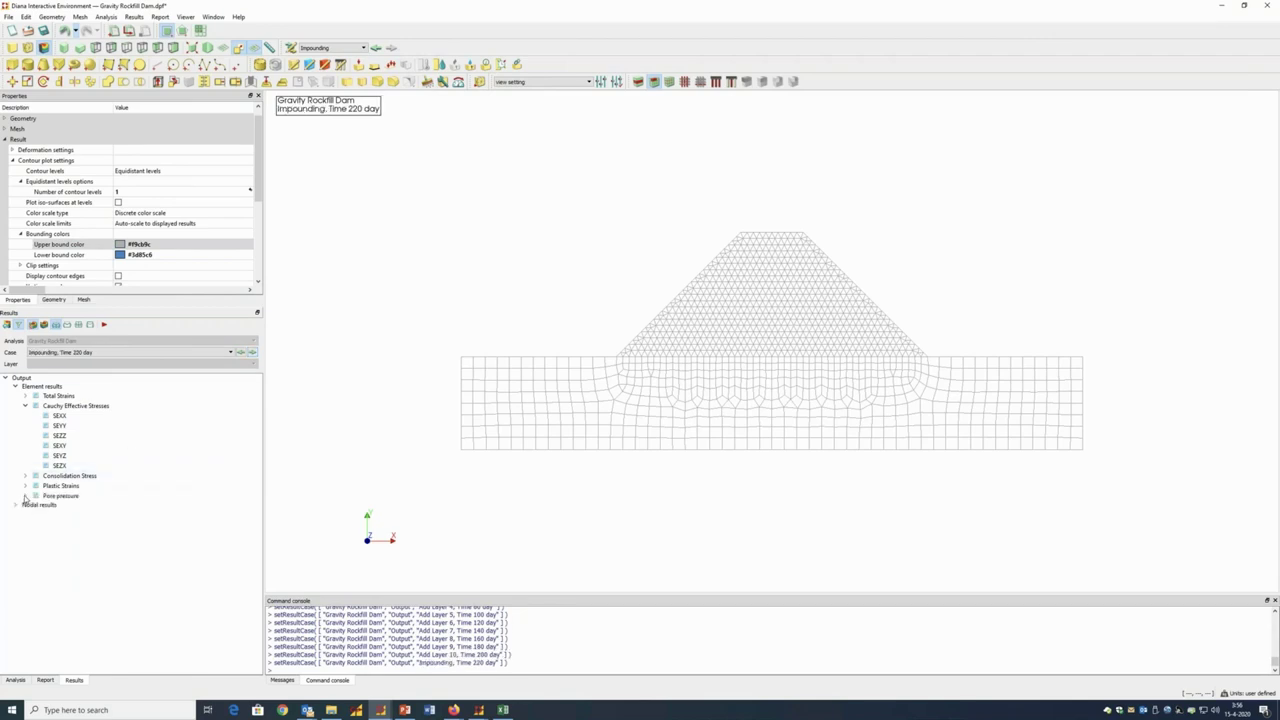
Plot pore pressure PR contours with a grey lower bound and light blue #6fa8dc upper bound
{"action": "left_click", "coordinate": [25, 496]}
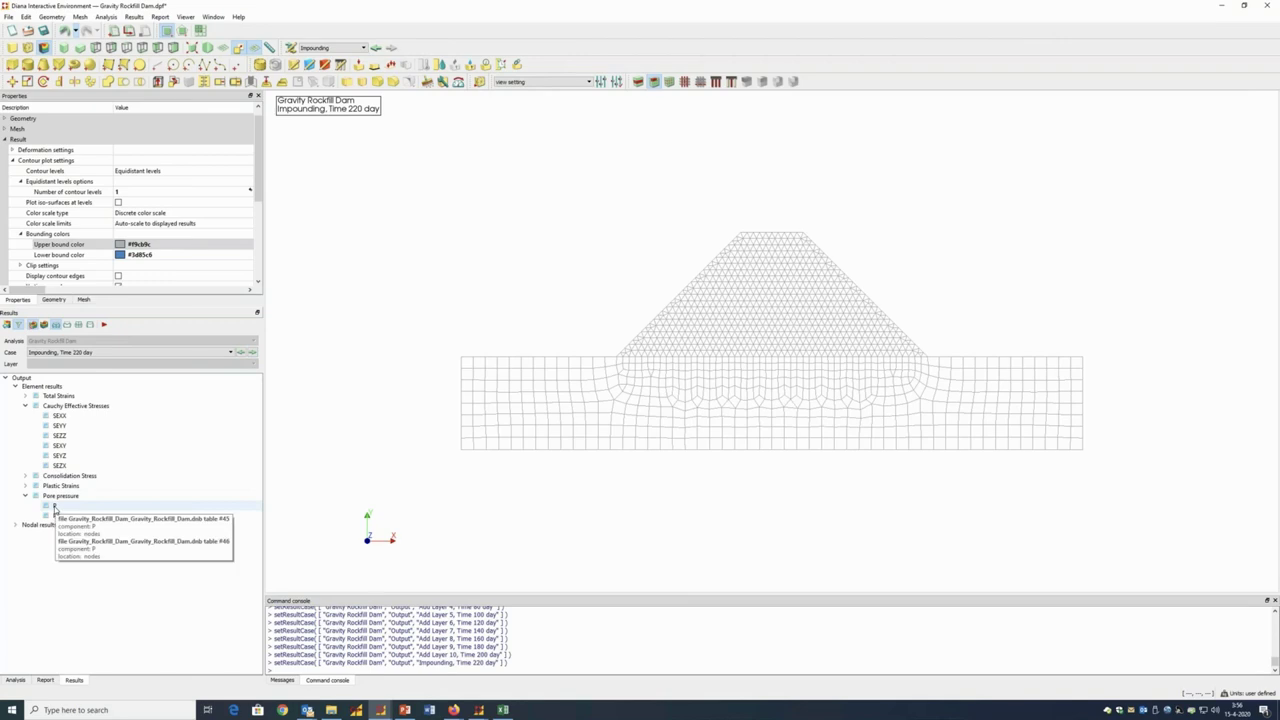
{"action": "left_click", "coordinate": [55, 515]}
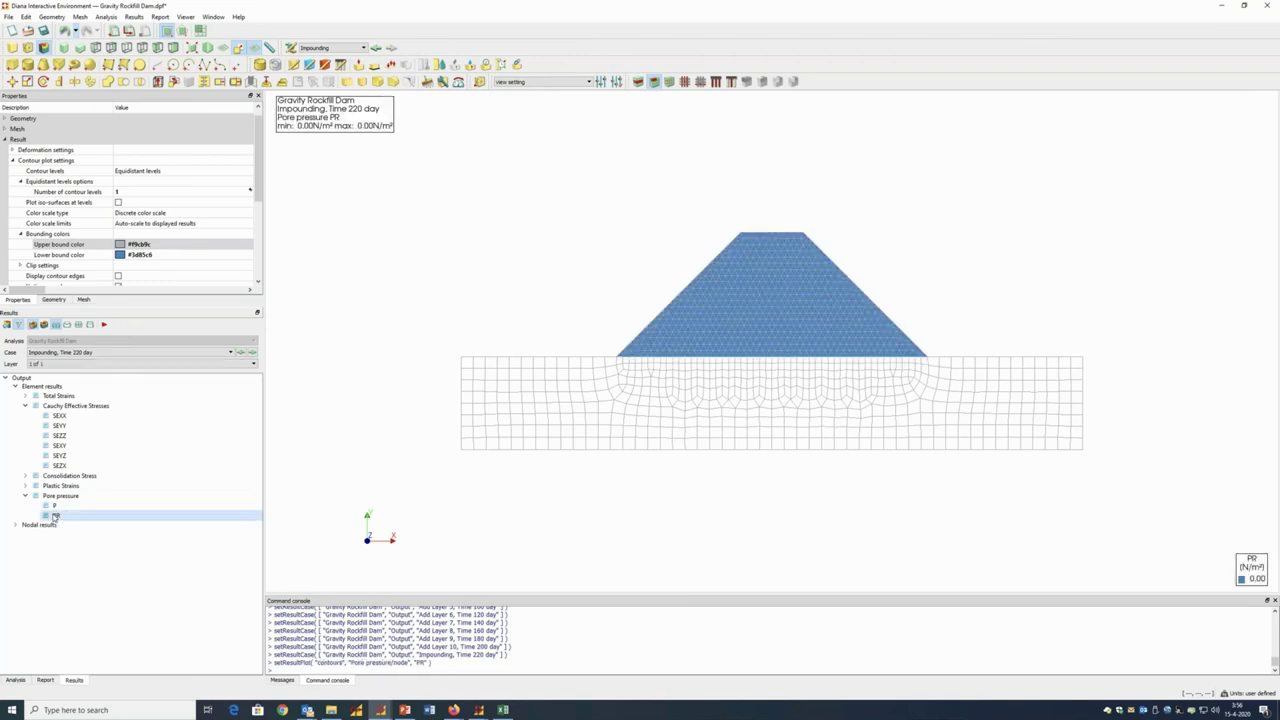
{"action": "left_click", "coordinate": [121, 257]}
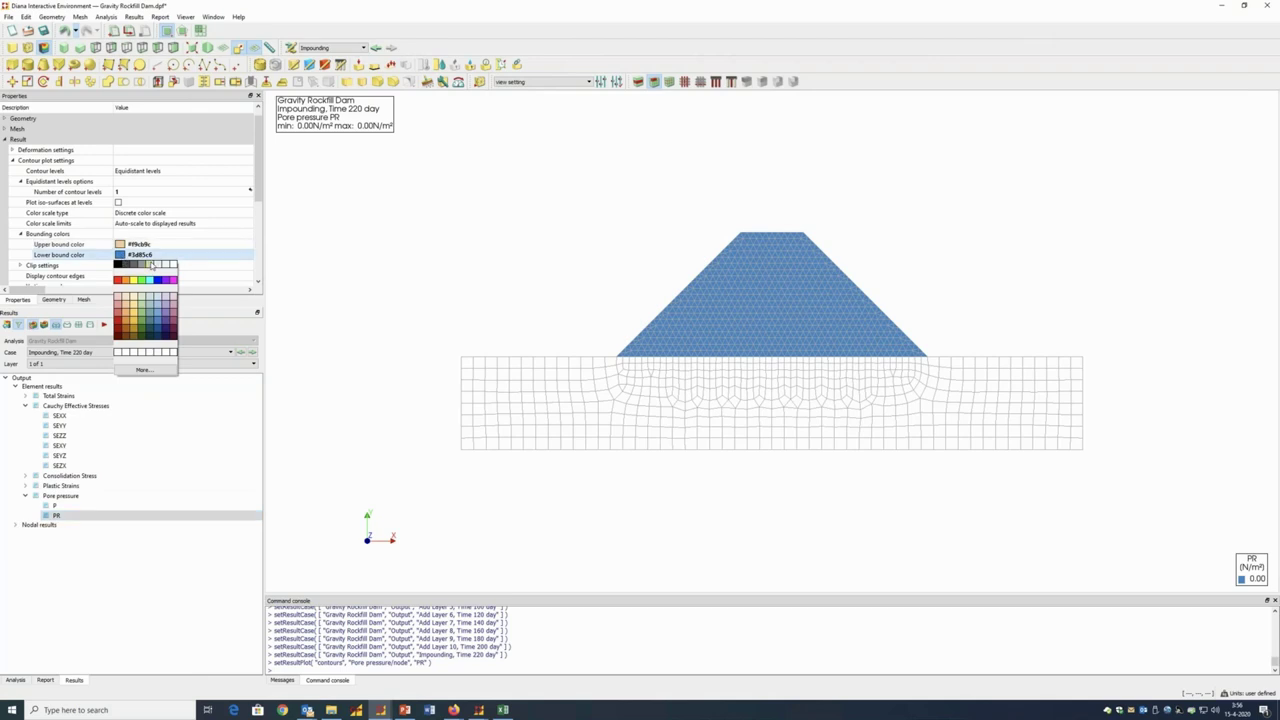
{"action": "left_click", "coordinate": [124, 258]}
{"action": "left_click", "coordinate": [121, 246]}
{"action": "left_click", "coordinate": [121, 246]}
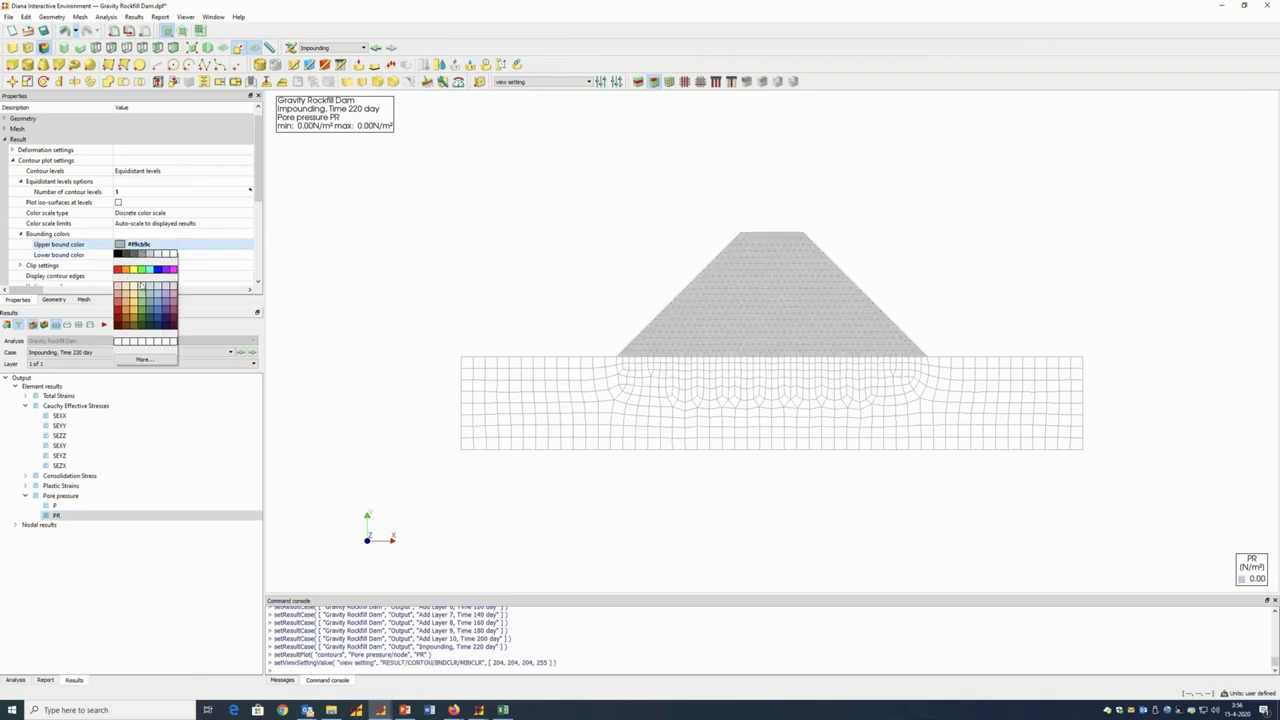
{"action": "left_click", "coordinate": [155, 303]}
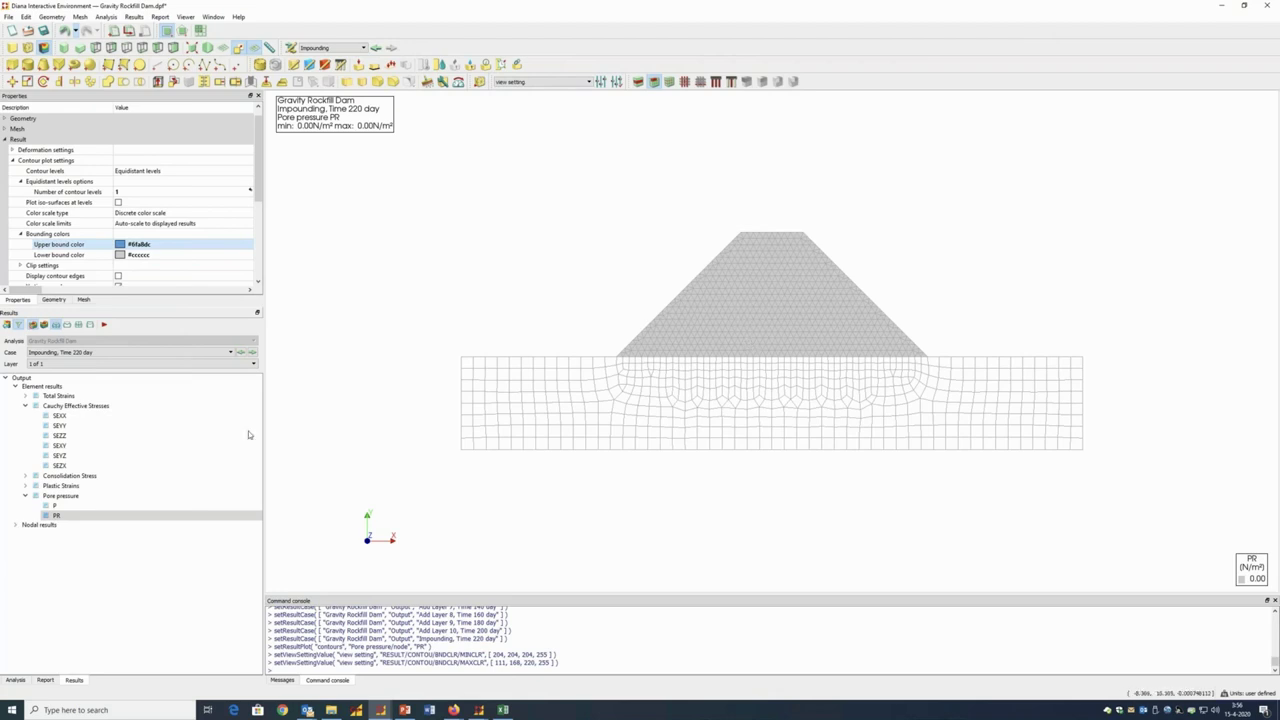
Advance the pore-pressure plot from 240 day to Impounding, Time 1 year 55 day, then zoom out slightly
{"action": "left_click", "coordinate": [253, 352]}
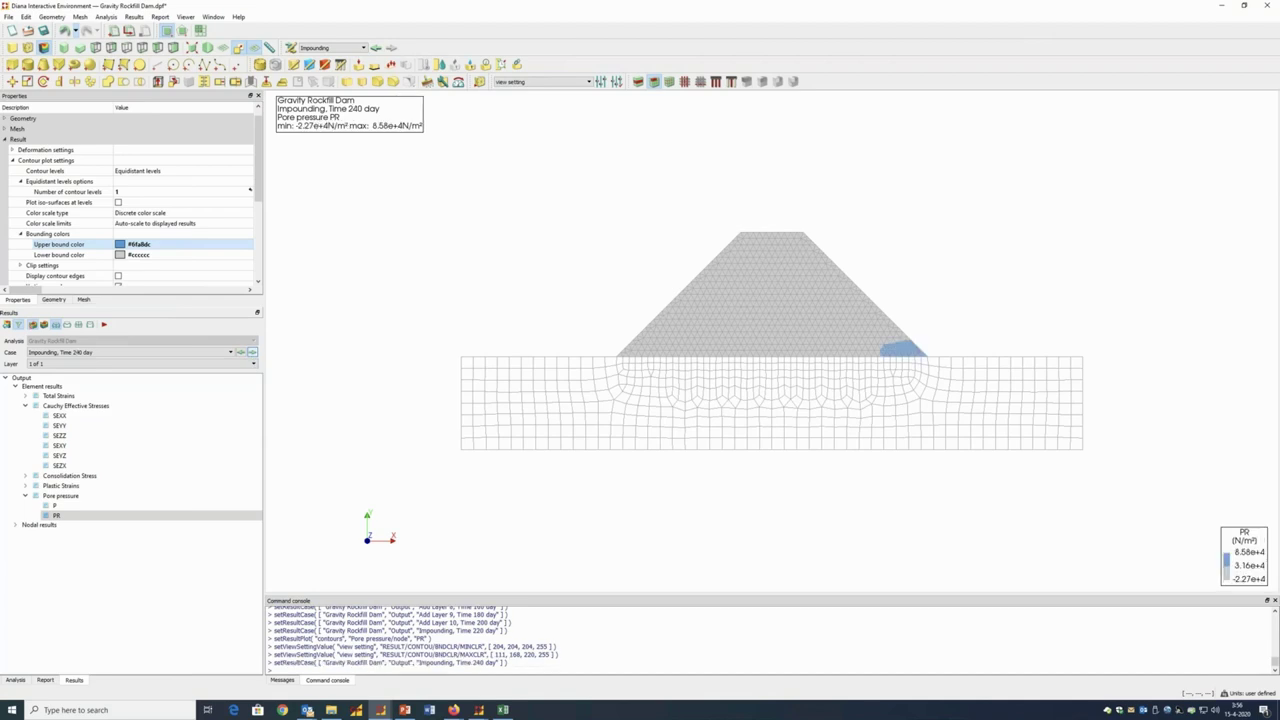
{"action": "left_click", "coordinate": [253, 352]}
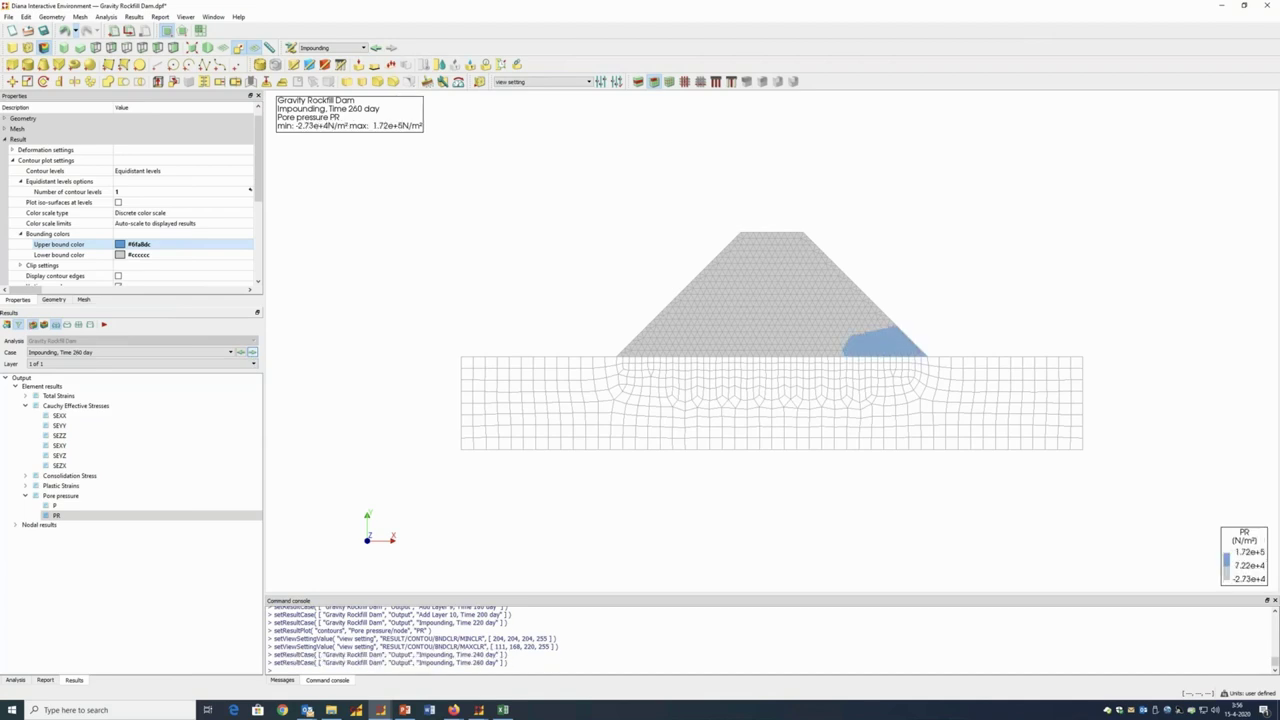
{"action": "left_click", "coordinate": [253, 352]}
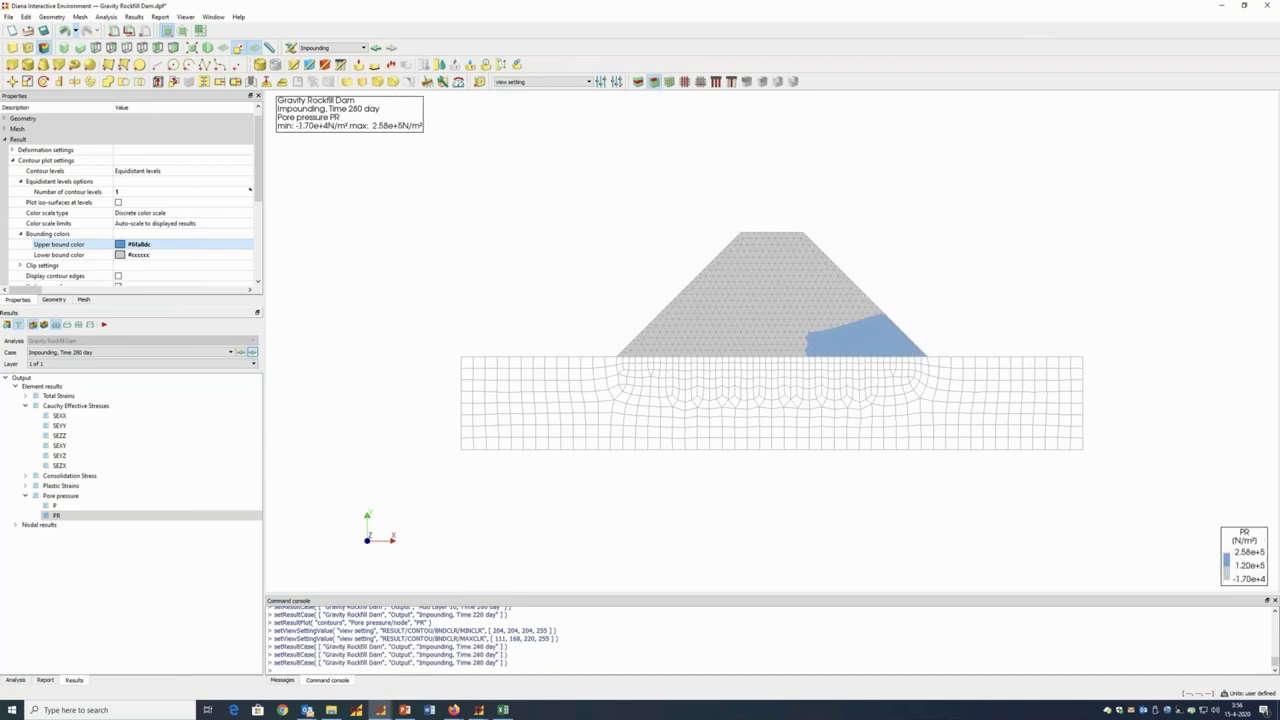
{"action": "left_click", "coordinate": [253, 352]}
{"action": "left_click", "coordinate": [253, 352]}
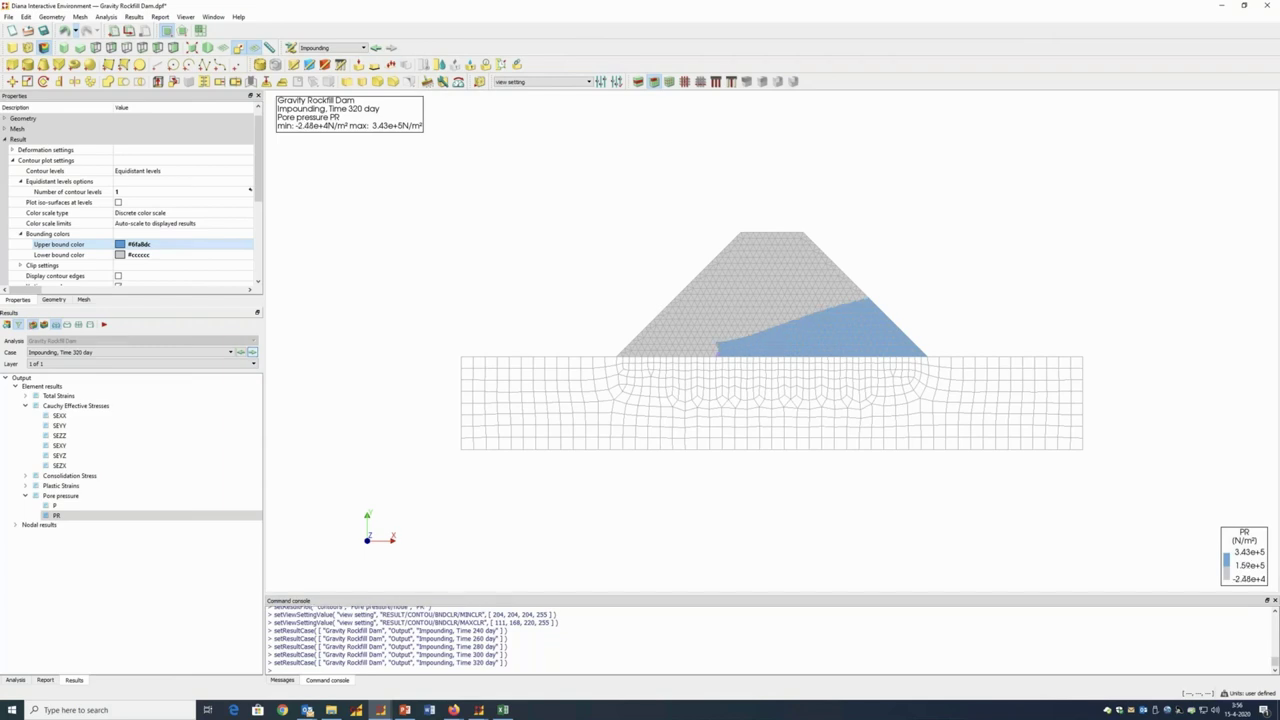
{"action": "left_click", "coordinate": [253, 352]}
{"action": "left_click", "coordinate": [253, 352]}
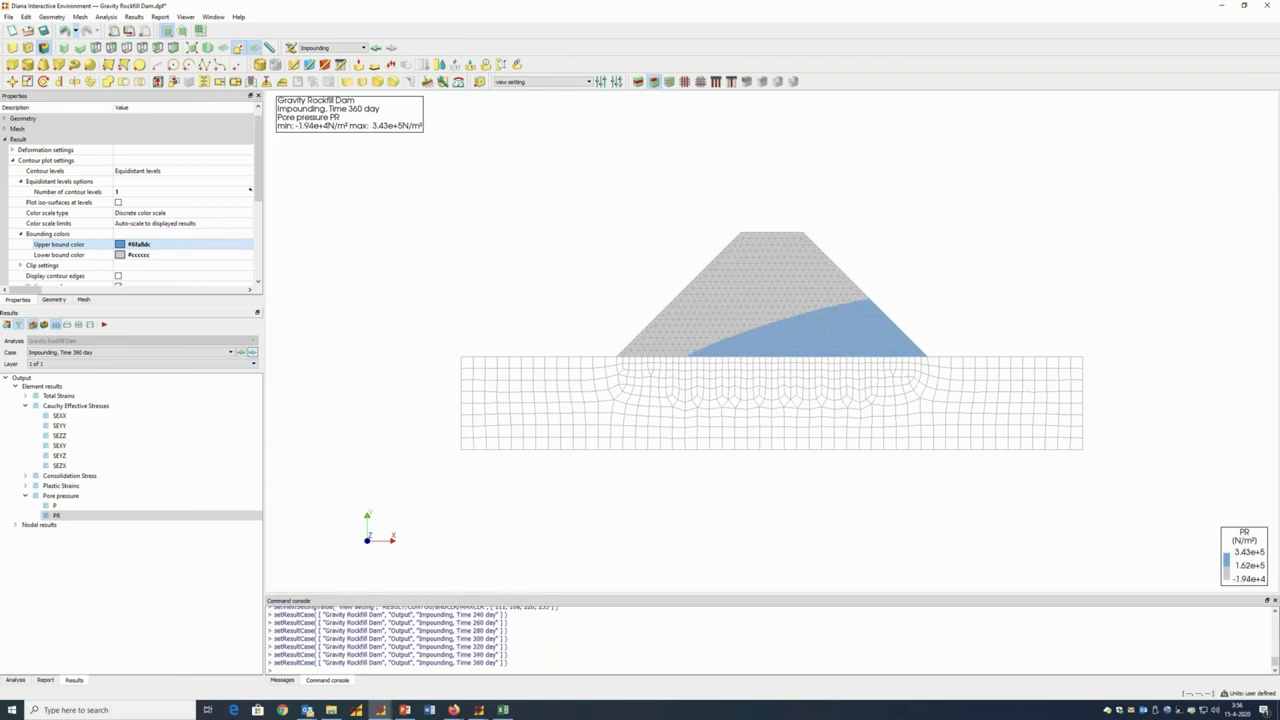
{"action": "left_click", "coordinate": [253, 352]}
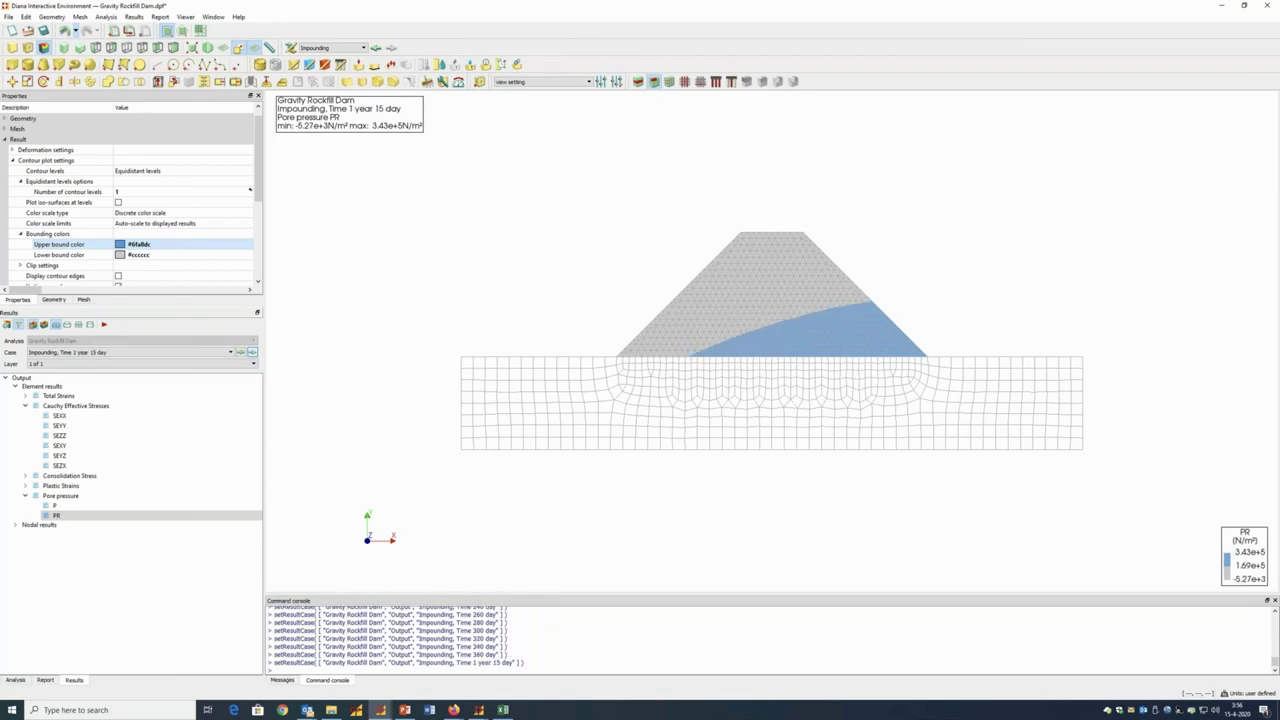
{"action": "left_click", "coordinate": [253, 352]}
{"action": "left_click", "coordinate": [253, 352]}
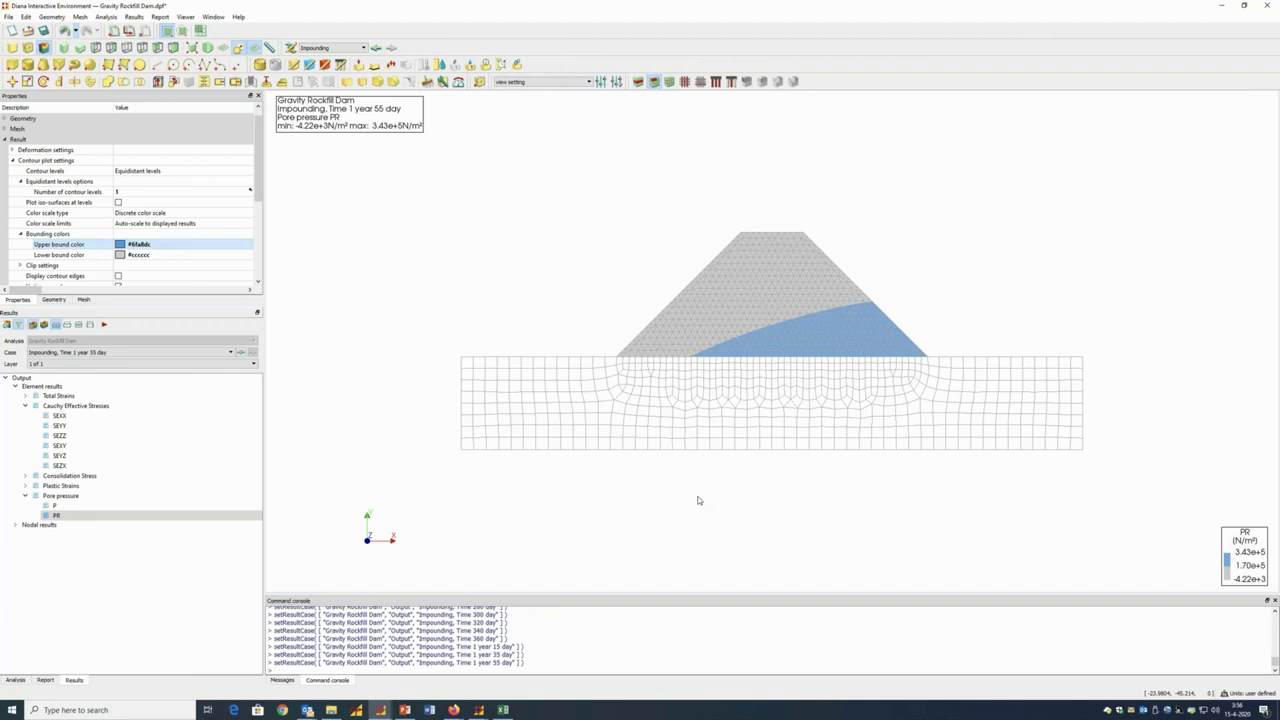
{"action": "scroll", "coordinate": [664, 488], "scroll_direction": "down", "scroll_amount": 1}
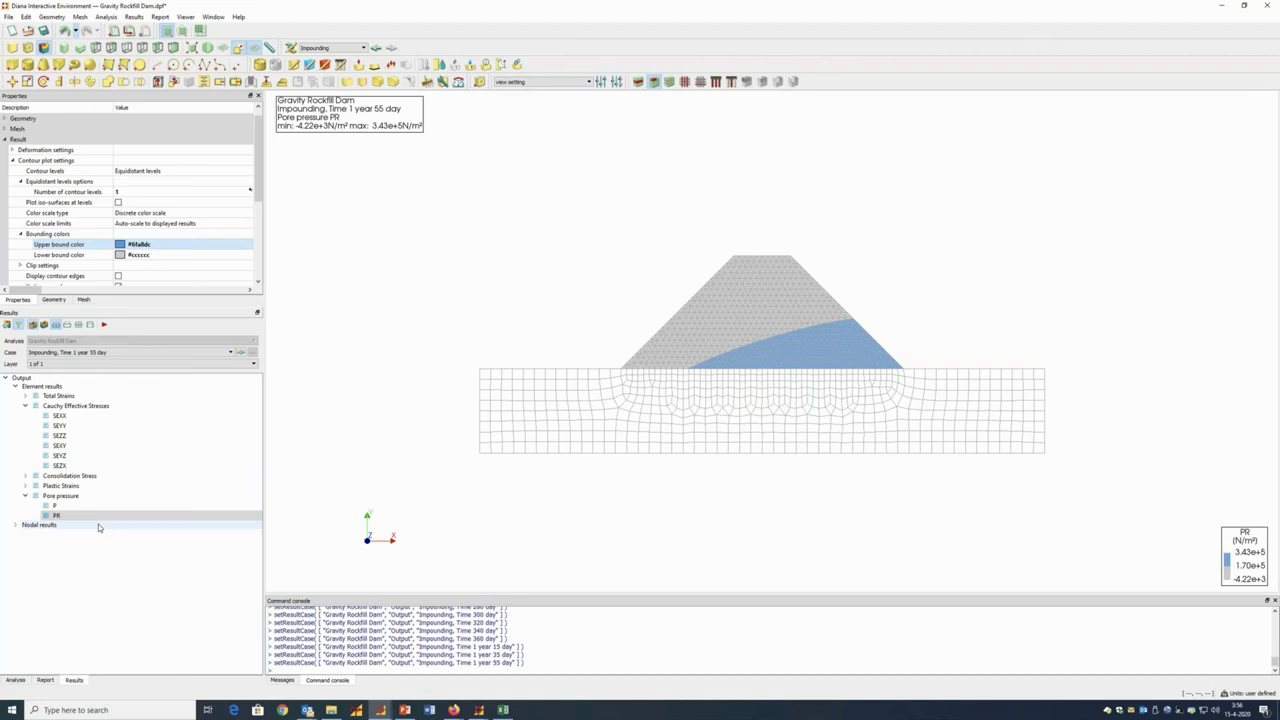
Plot the FEhydXYZ external hydrostatic forces as vectors on the dam
{"action": "left_click", "coordinate": [15, 525]}
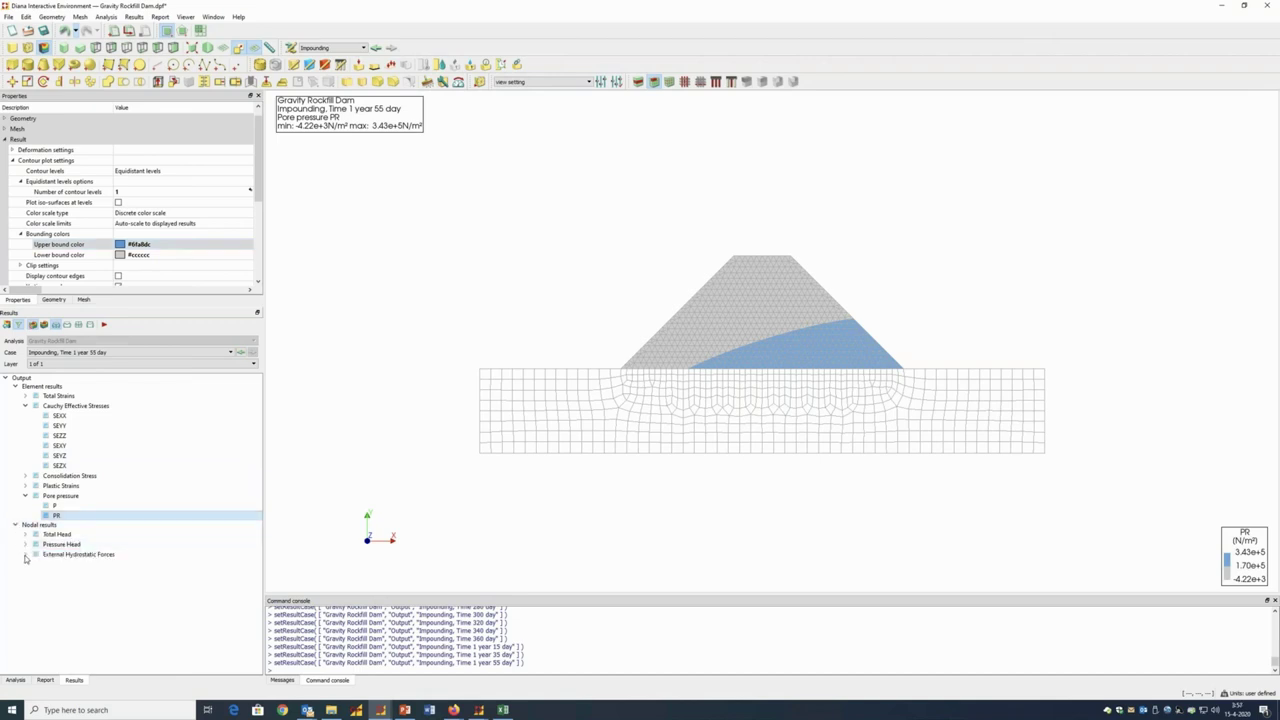
{"action": "left_click", "coordinate": [25, 555]}
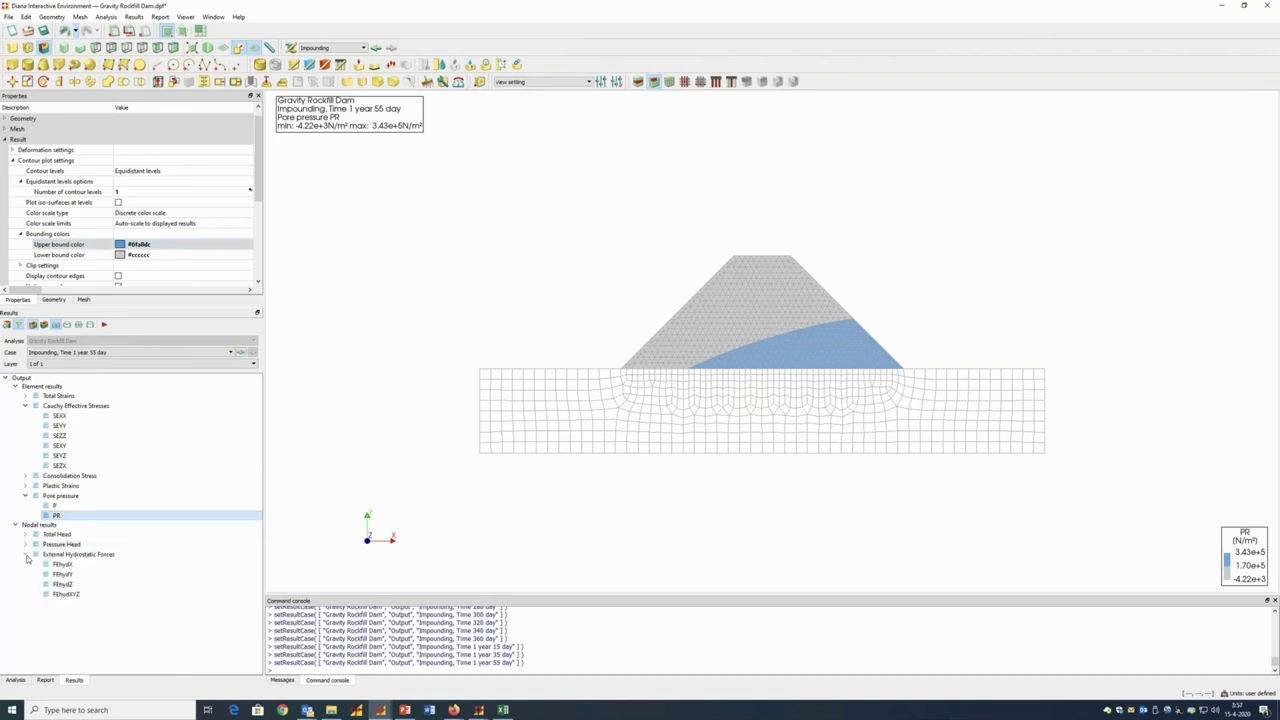
{"action": "left_click", "coordinate": [63, 594]}
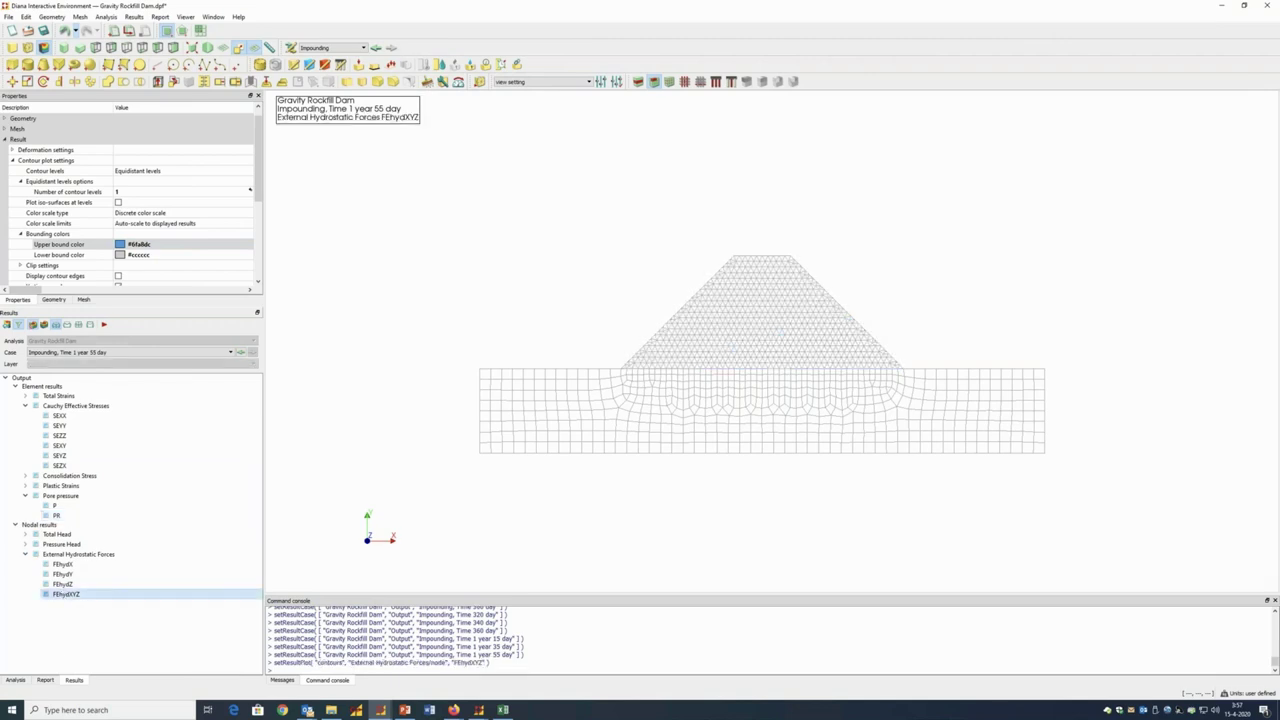
{"action": "right_click", "coordinate": [80, 595]}
{"action": "left_click", "coordinate": [100, 611]}
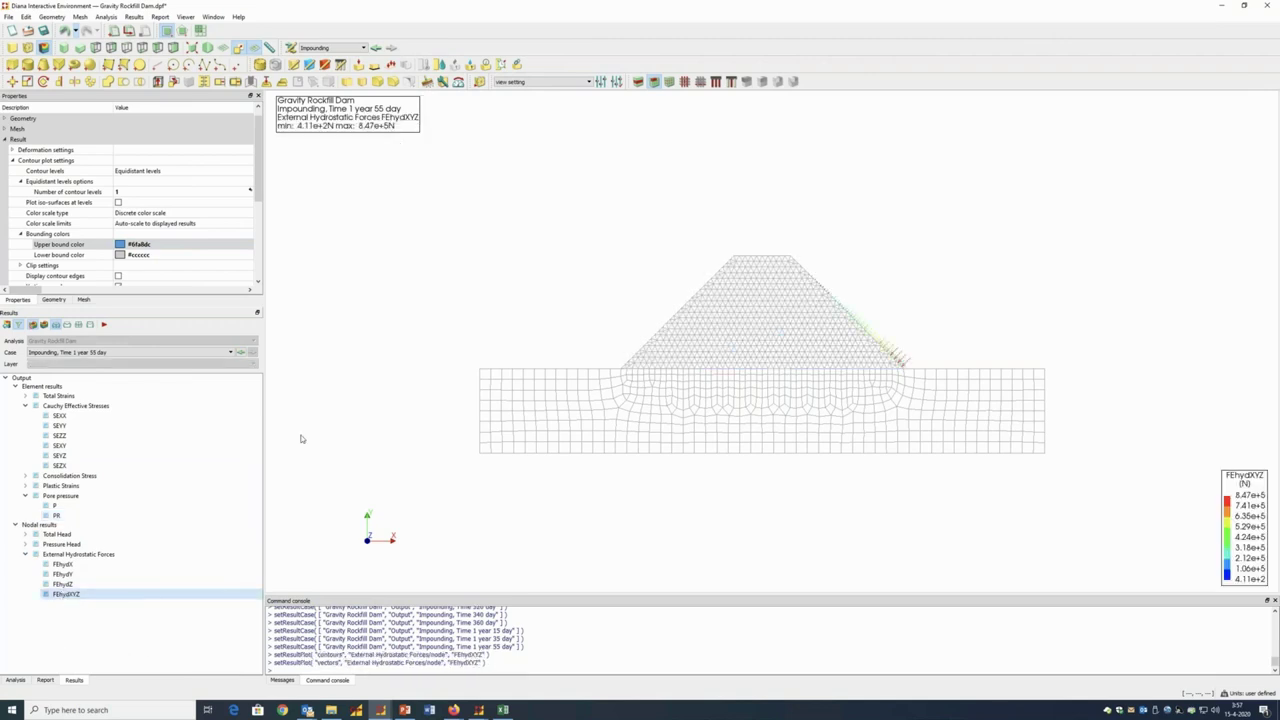
Step back through the stages from 1 year 15 day down to 240 day
{"action": "left_click", "coordinate": [240, 352]}
{"action": "left_click", "coordinate": [240, 352]}
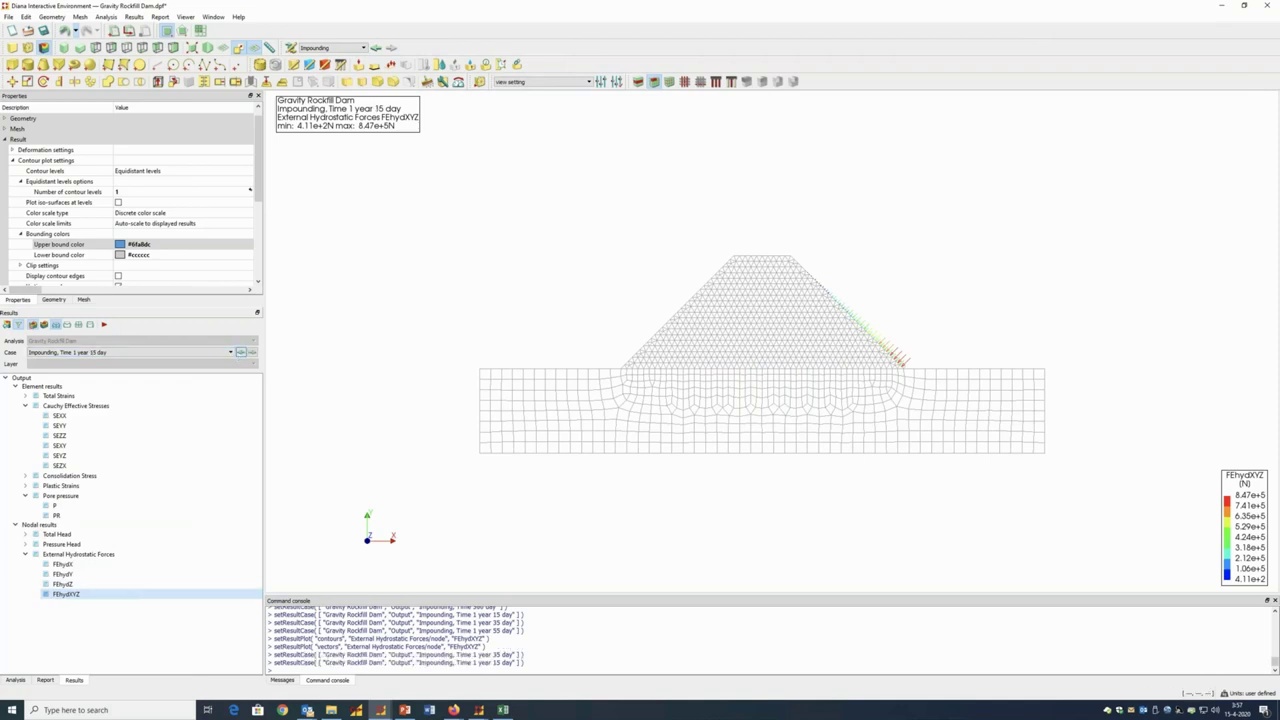
{"action": "left_click", "coordinate": [240, 352]}
{"action": "left_click", "coordinate": [240, 352]}
{"action": "left_click", "coordinate": [240, 352]}
{"action": "left_click", "coordinate": [240, 352]}
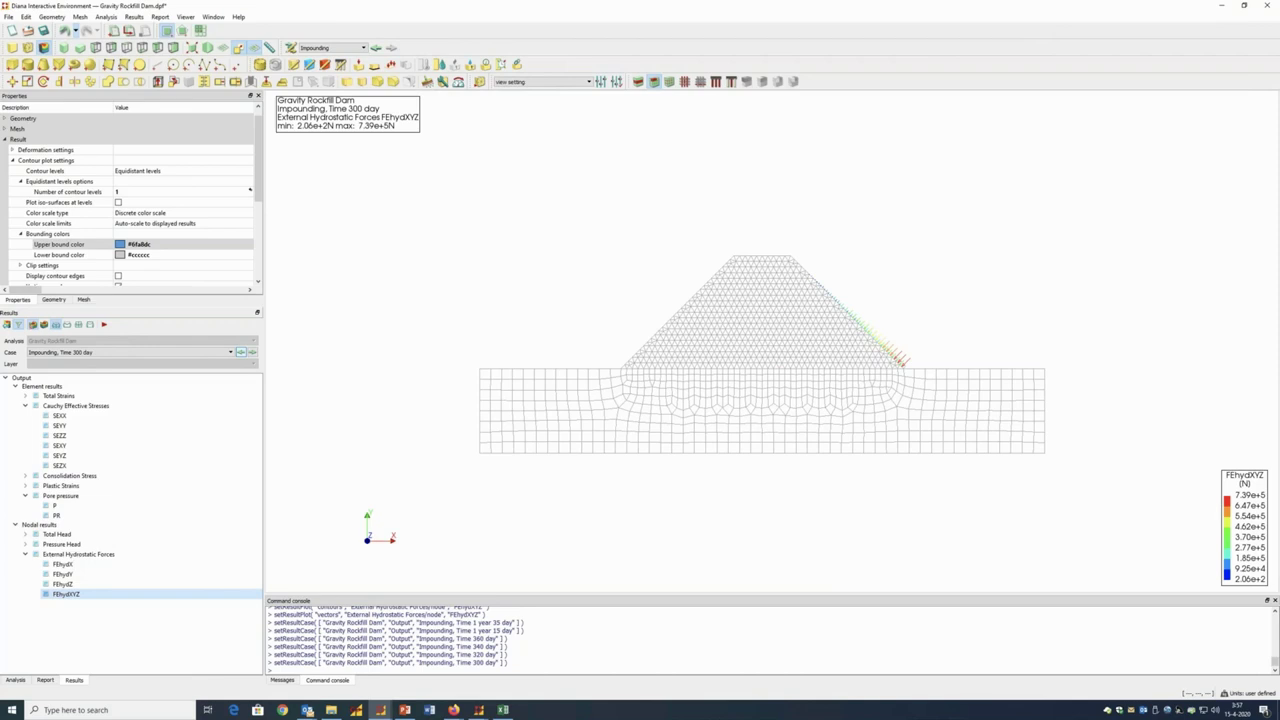
{"action": "left_click", "coordinate": [240, 352]}
{"action": "left_click", "coordinate": [240, 352]}
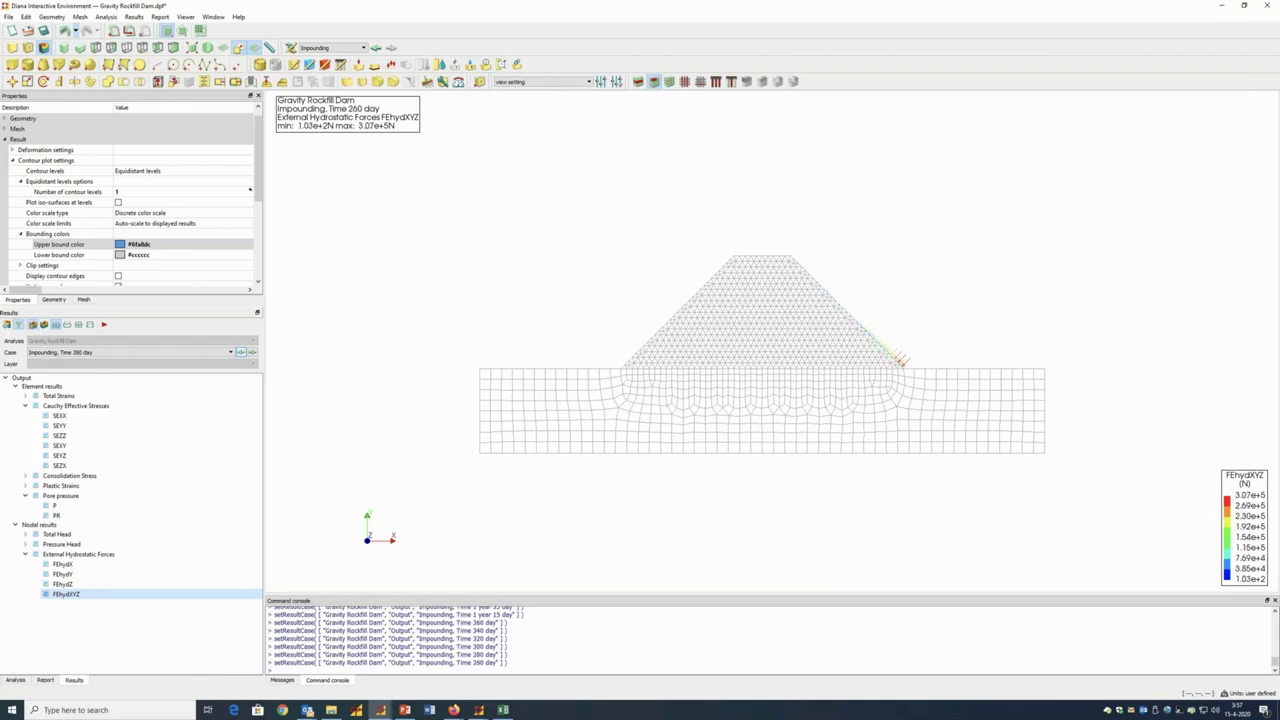
{"action": "left_click", "coordinate": [240, 352]}
Move between the 220- and 300-day stages, settling on Impounding, Time 240 day
{"action": "left_click", "coordinate": [25, 554]}
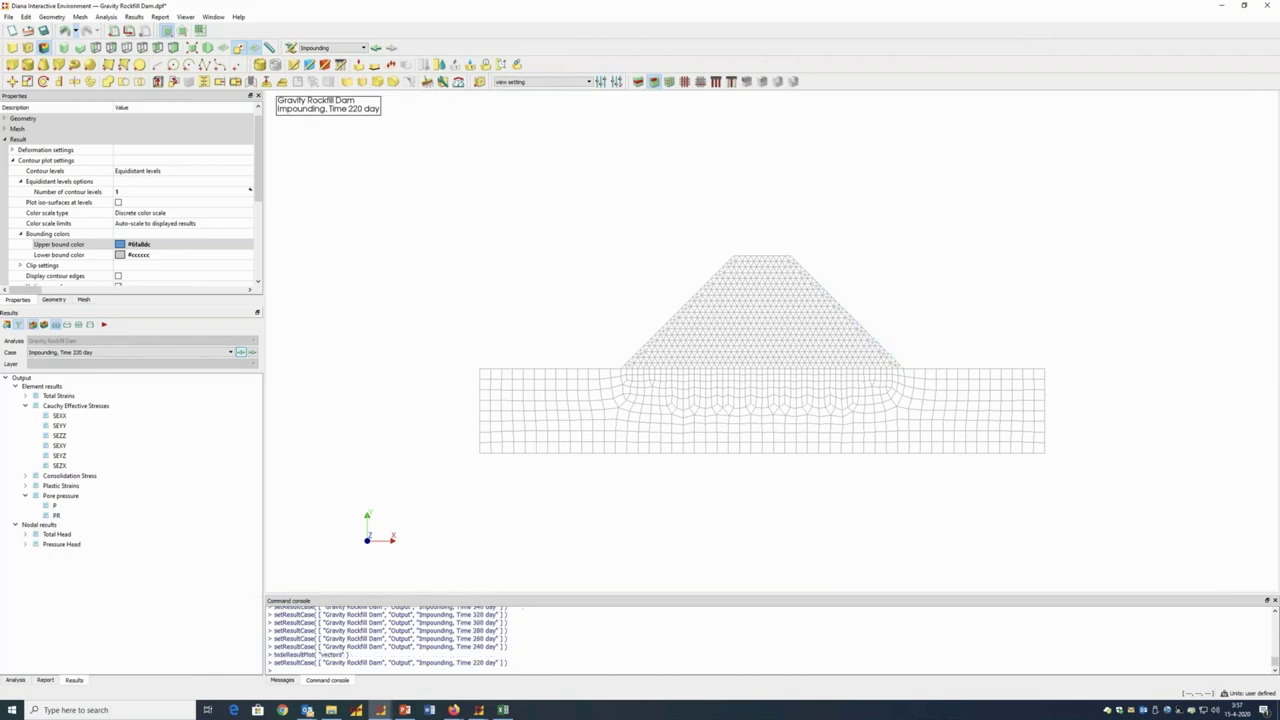
{"action": "left_click", "coordinate": [240, 352]}
{"action": "left_click", "coordinate": [252, 352]}
{"action": "left_click", "coordinate": [252, 352]}
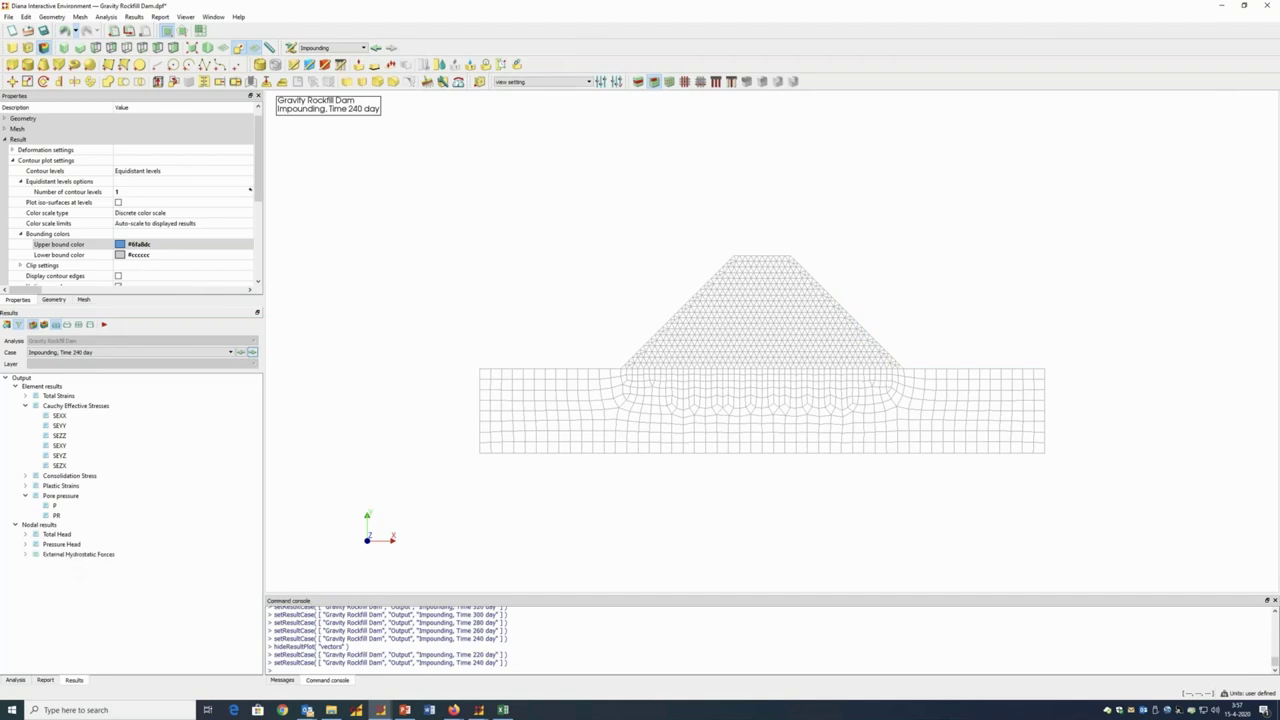
{"action": "left_click", "coordinate": [252, 352]}
{"action": "left_click", "coordinate": [252, 352]}
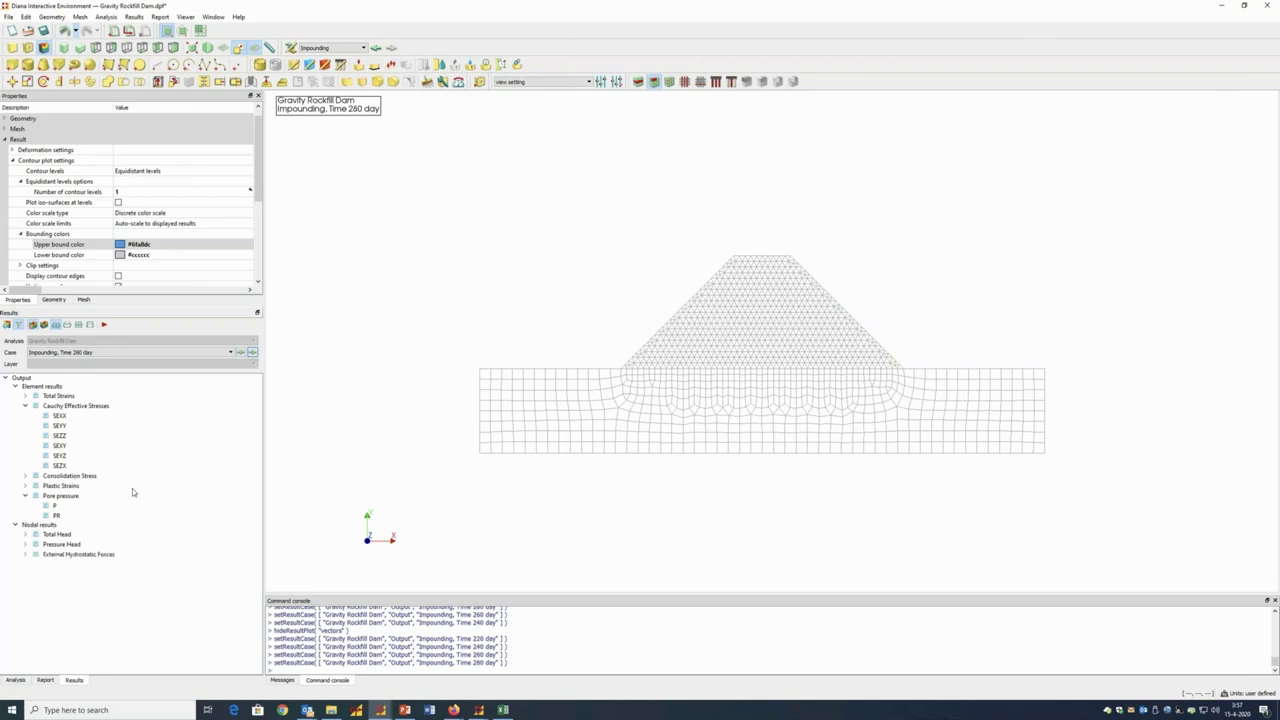
{"action": "left_click", "coordinate": [240, 352]}
{"action": "left_click", "coordinate": [240, 352]}
{"action": "left_click", "coordinate": [240, 352]}
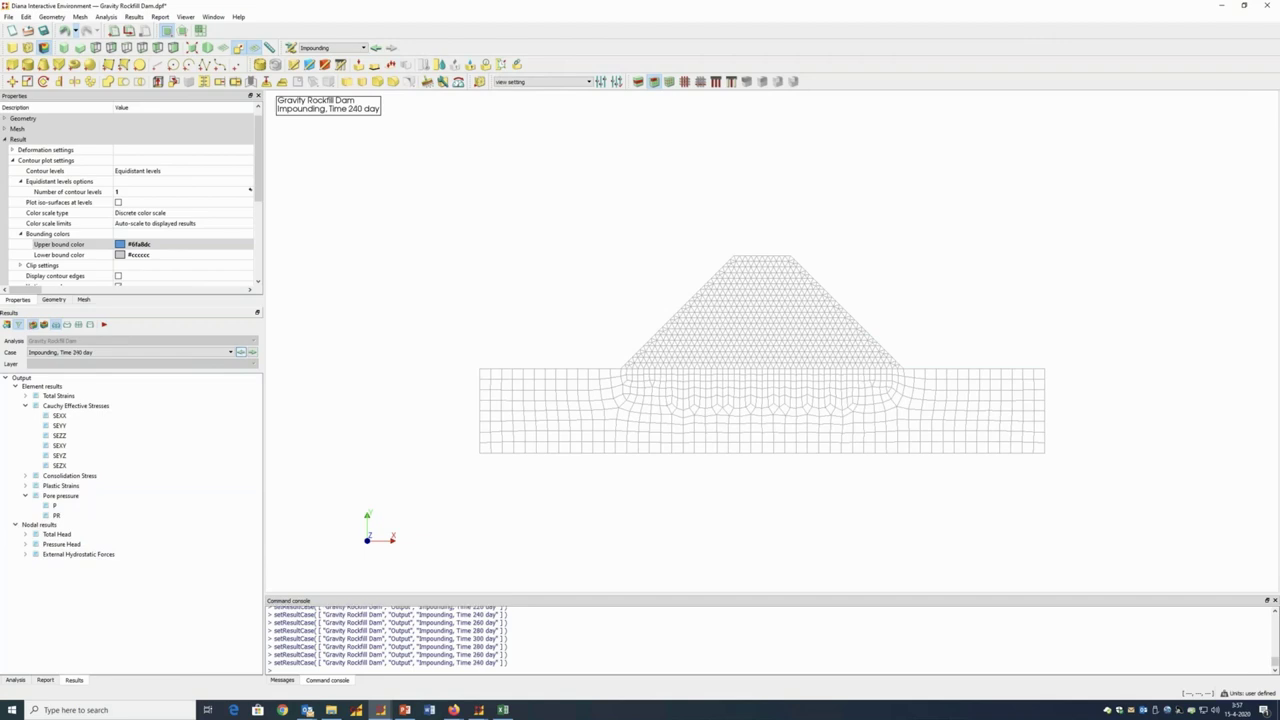
{"action": "left_click", "coordinate": [240, 352]}
{"action": "left_click", "coordinate": [252, 352]}
Display the FEhydXYZ external hydrostatic forces as vectors again
{"action": "left_click", "coordinate": [26, 554]}
{"action": "left_click", "coordinate": [66, 594]}
{"action": "right_click", "coordinate": [66, 596]}
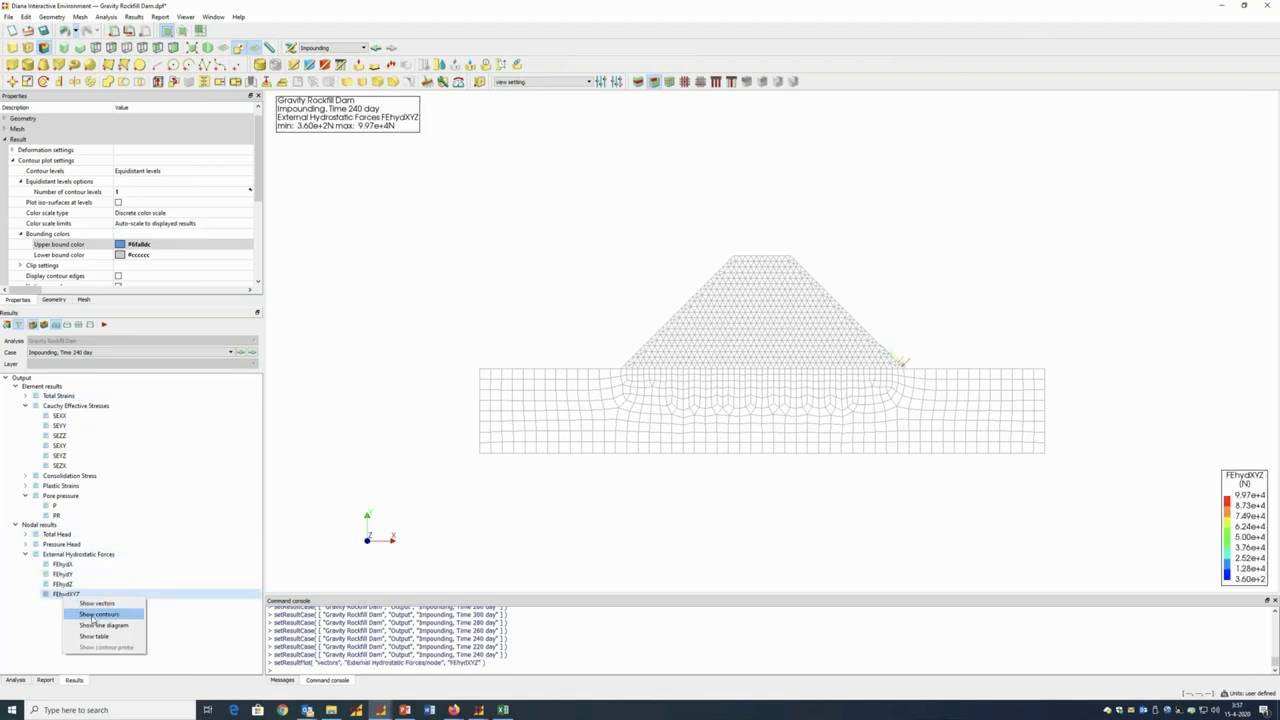
{"action": "left_click", "coordinate": [97, 604]}
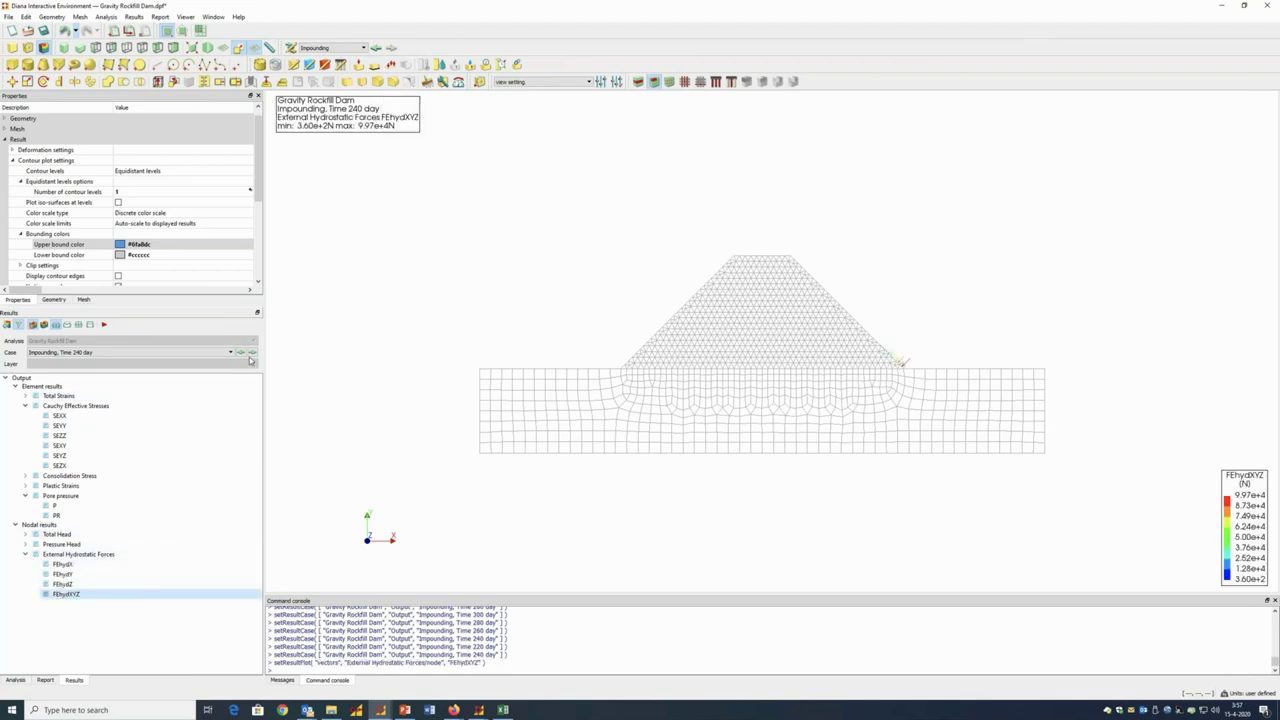
Advance the force-vector plot from 260 day through to the one-year stages
{"action": "left_click", "coordinate": [252, 352]}
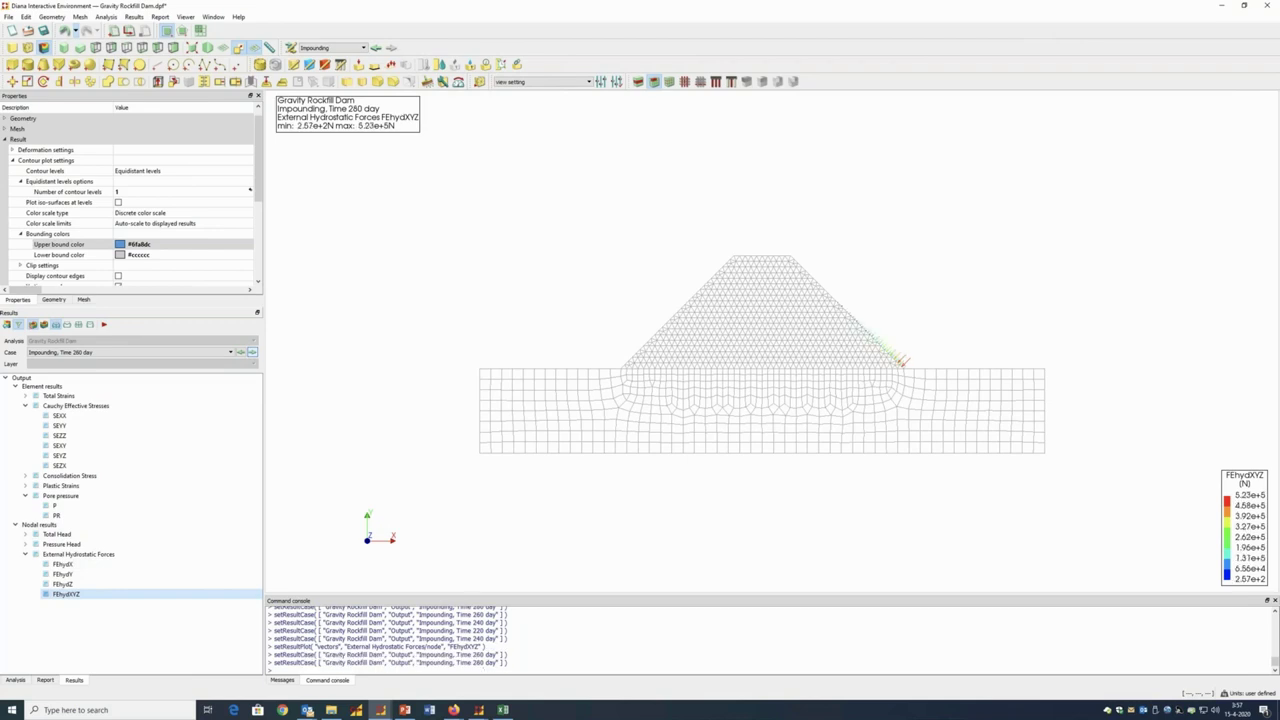
{"action": "left_click", "coordinate": [252, 352]}
{"action": "left_click", "coordinate": [252, 352]}
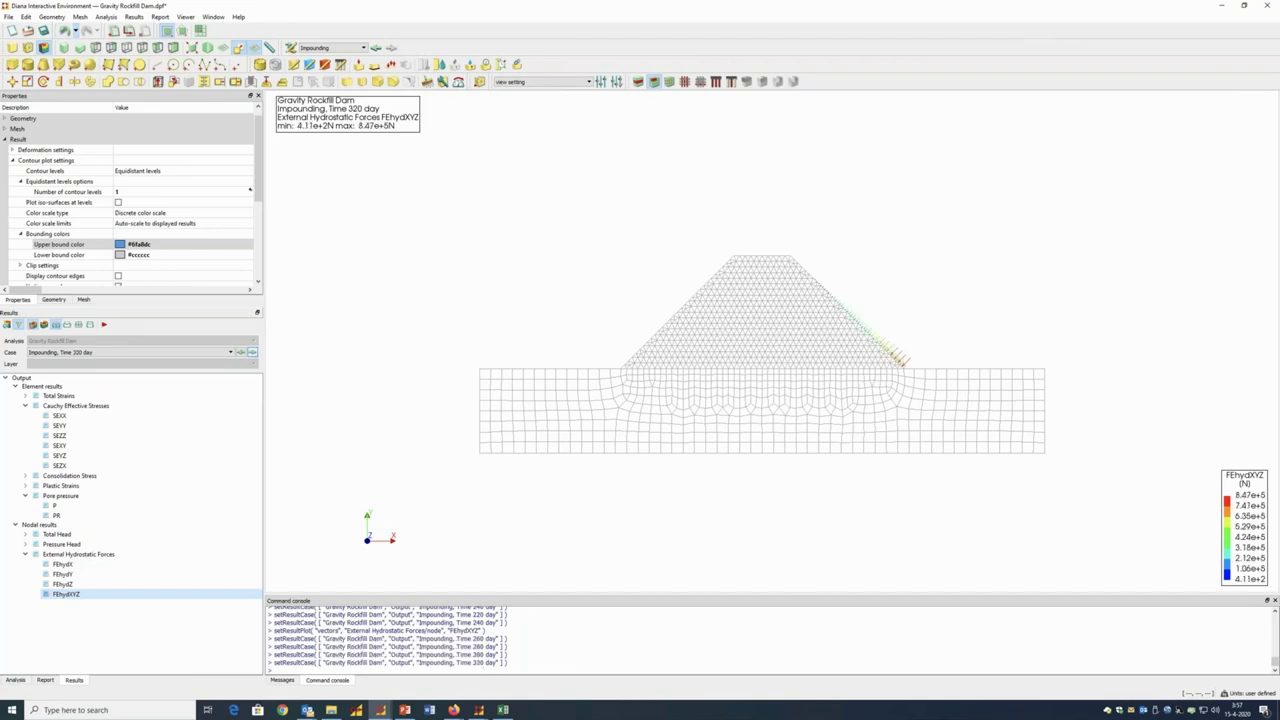
{"action": "left_click", "coordinate": [252, 352]}
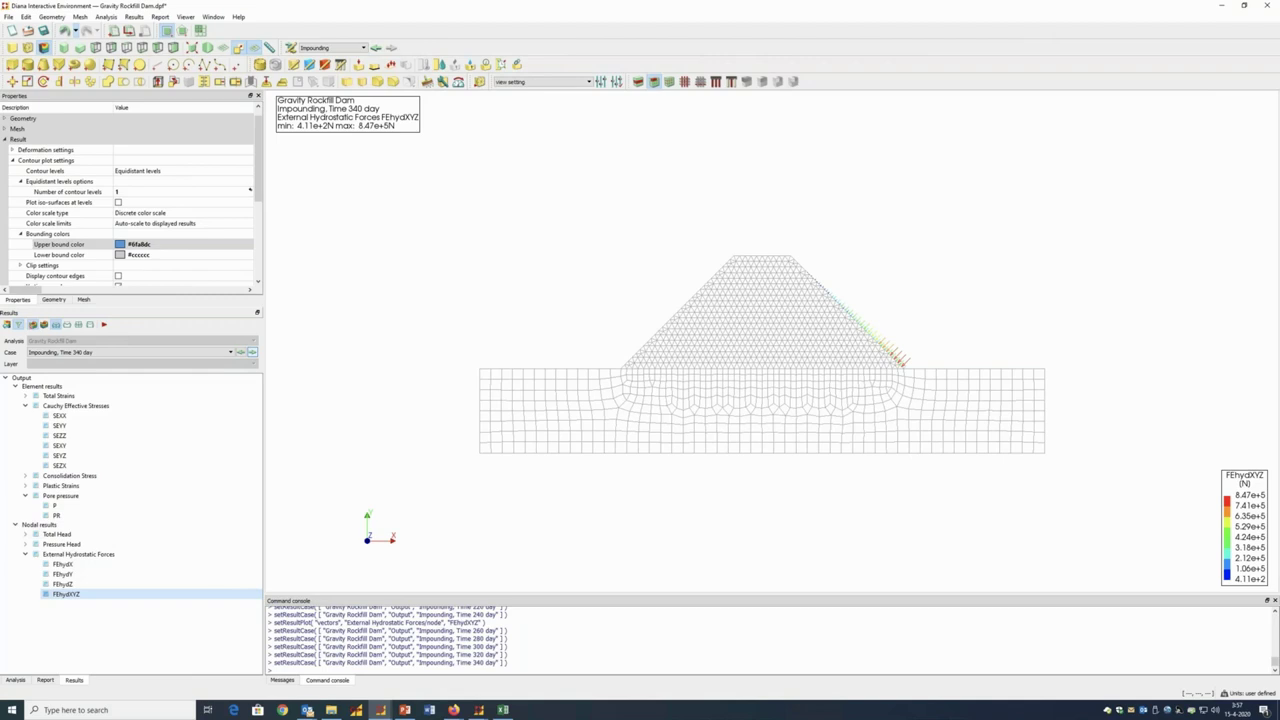
{"action": "left_click", "coordinate": [252, 352]}
{"action": "left_click", "coordinate": [252, 352]}
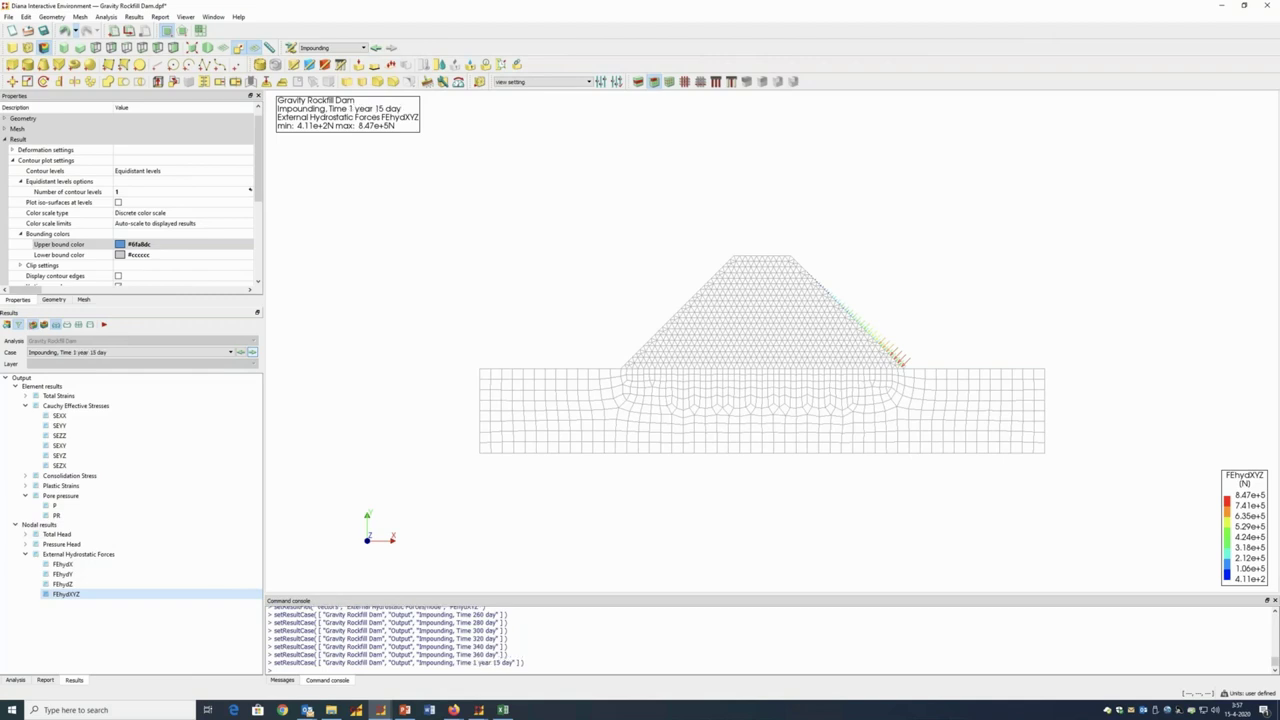
{"action": "left_click", "coordinate": [252, 352]}
{"action": "left_click", "coordinate": [252, 352]}
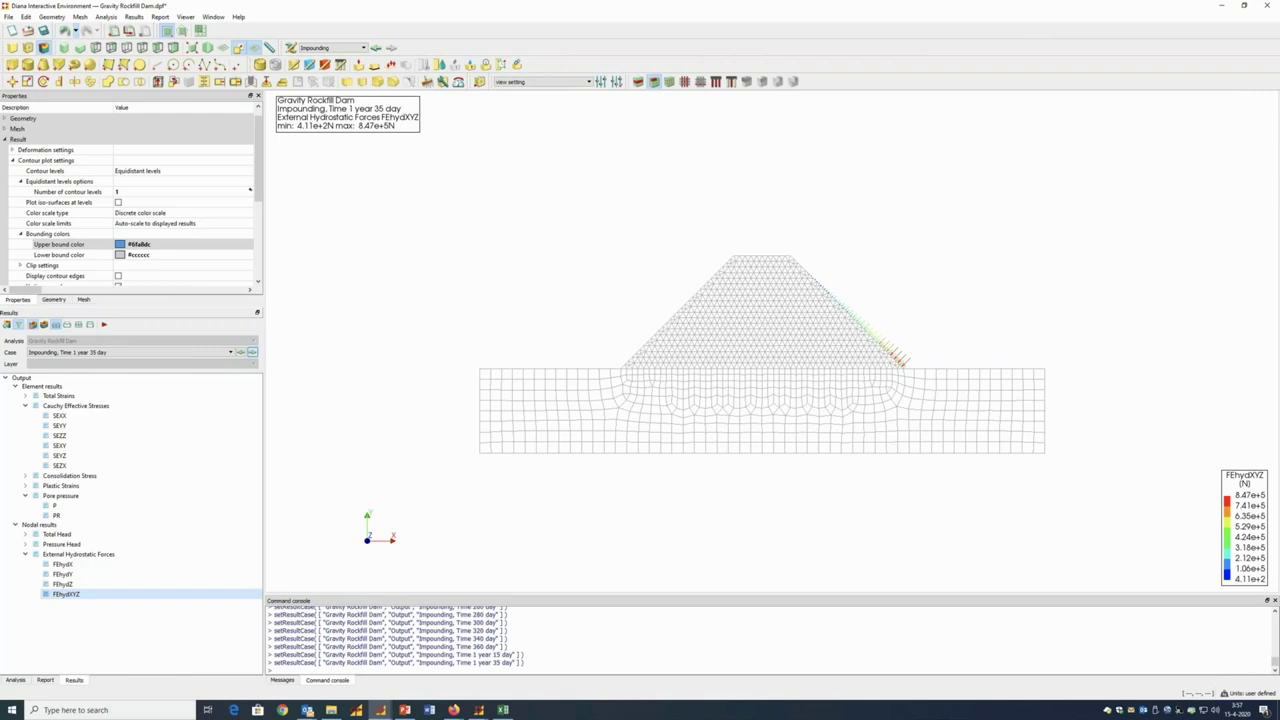